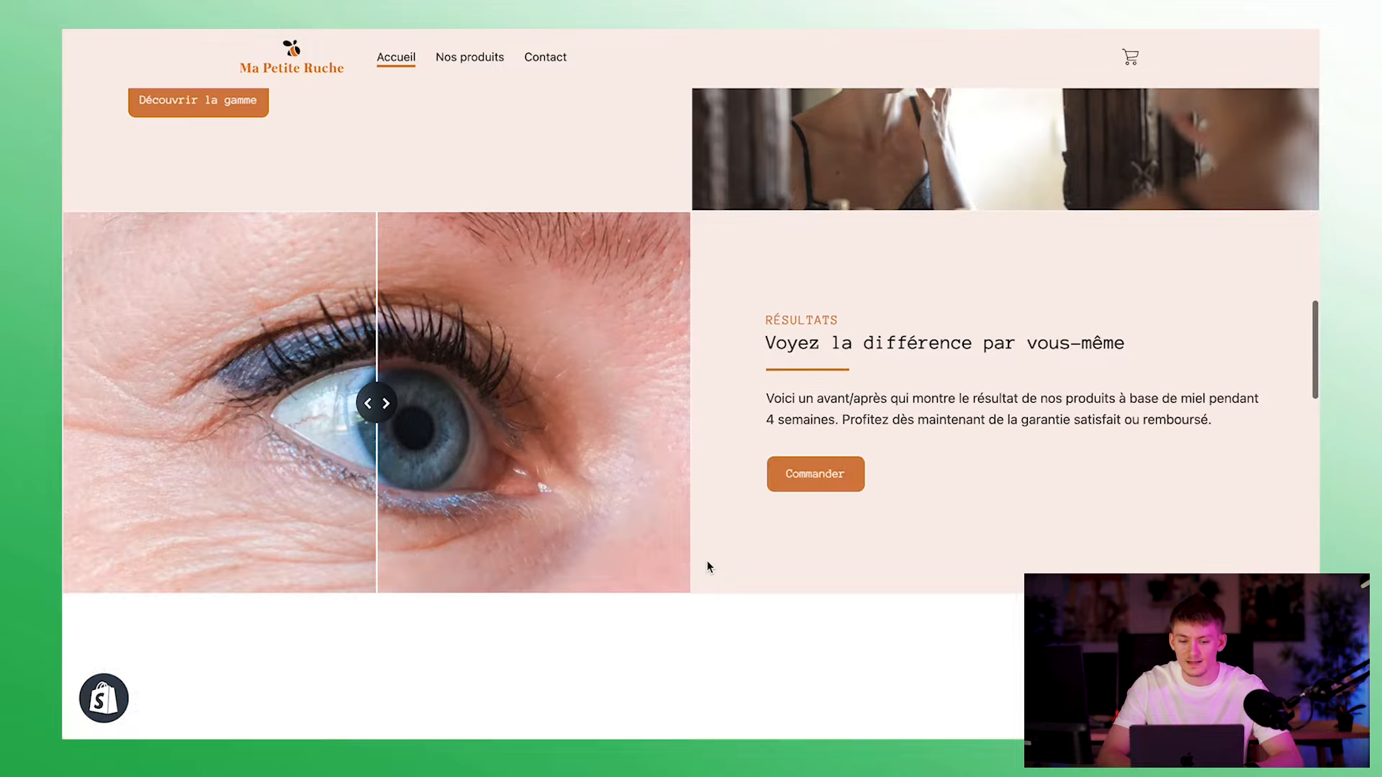
# Examine the Ma Petite Ruche demo home page from the before/after section down to the footer
pyautogui.scroll(-10, 708, 565)
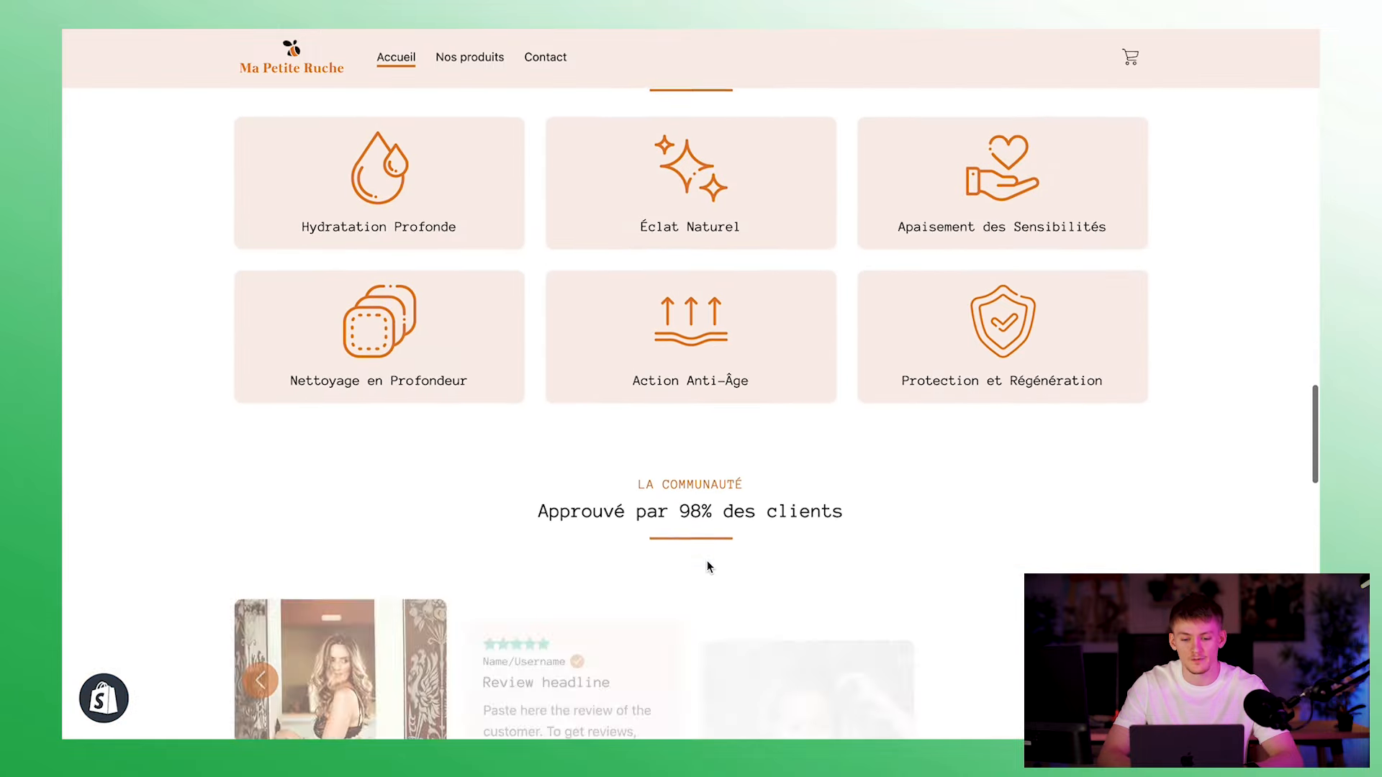
pyautogui.scroll(-10, 707, 566)
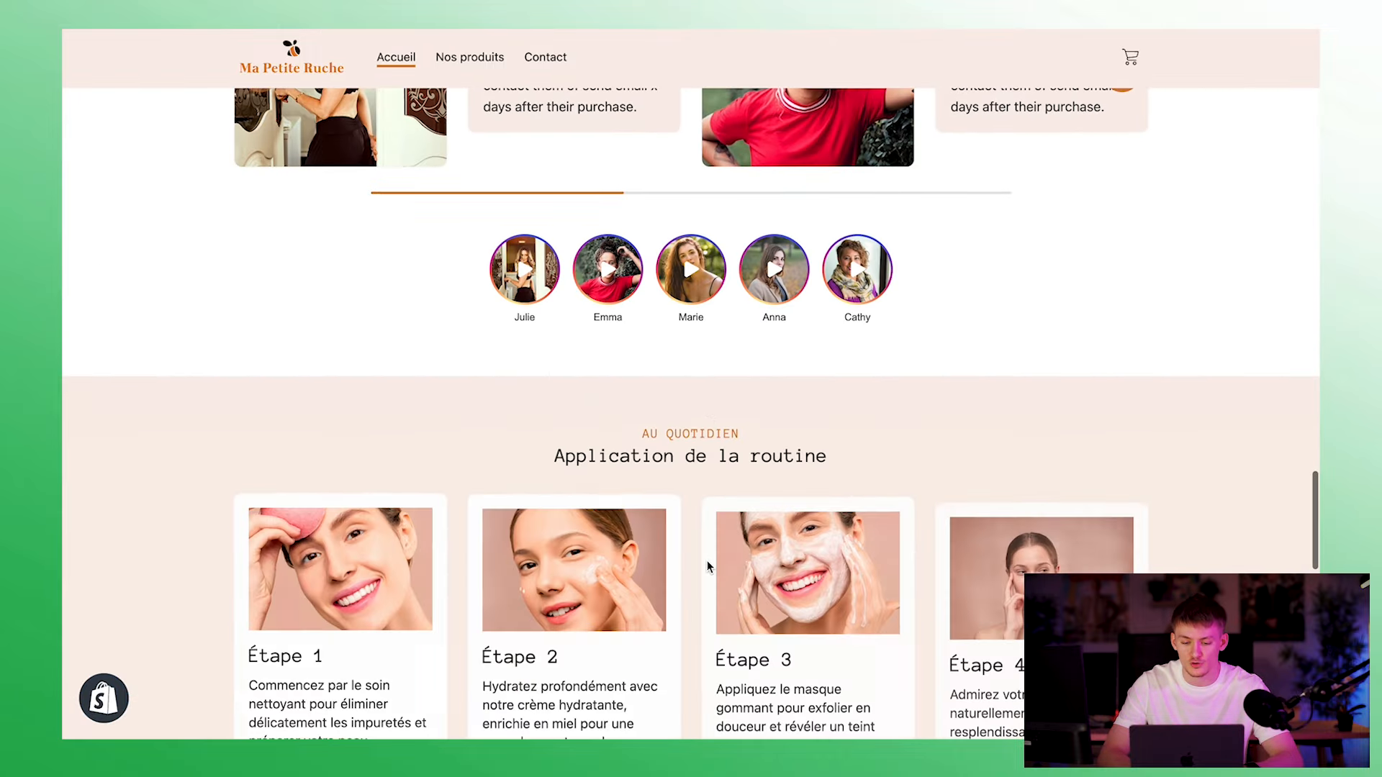
pyautogui.scroll(-6, 709, 566)
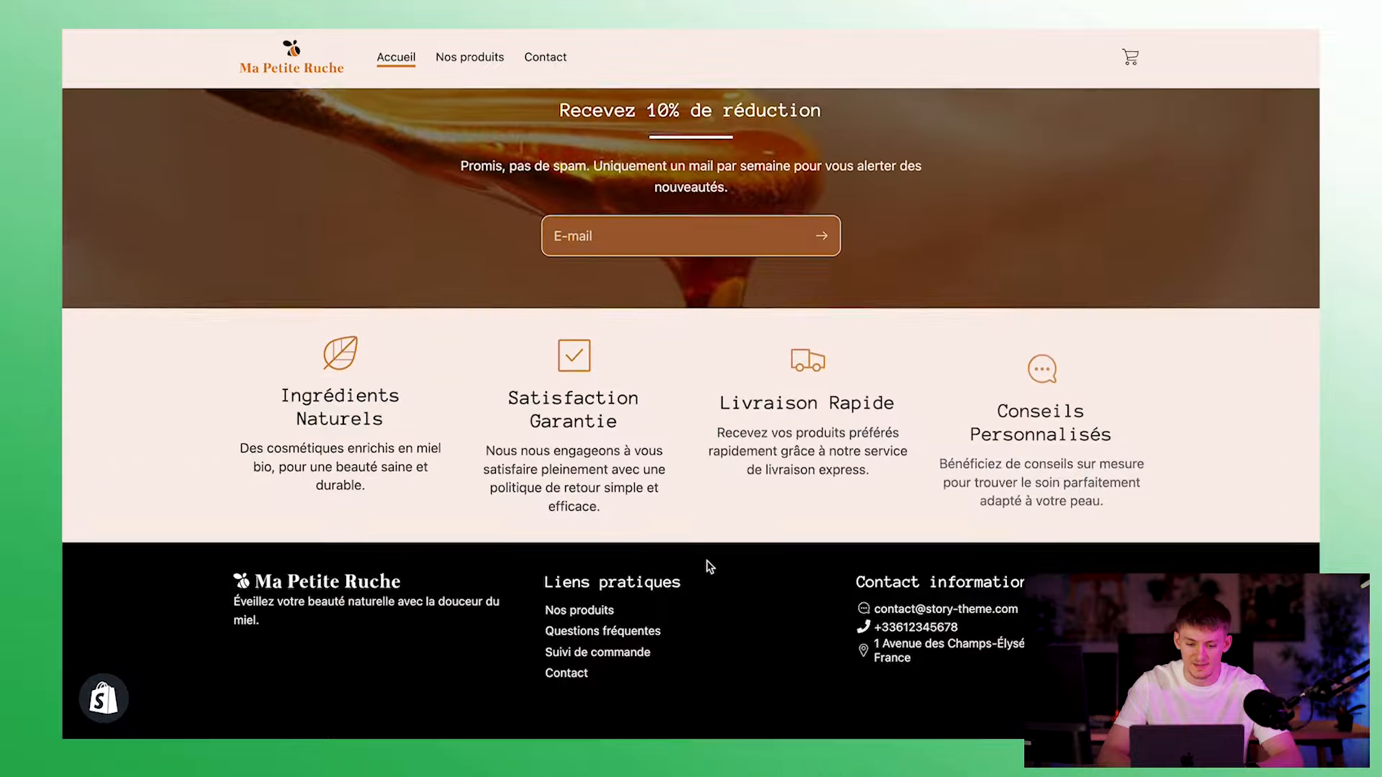
pyautogui.scroll(20, 672, 394)
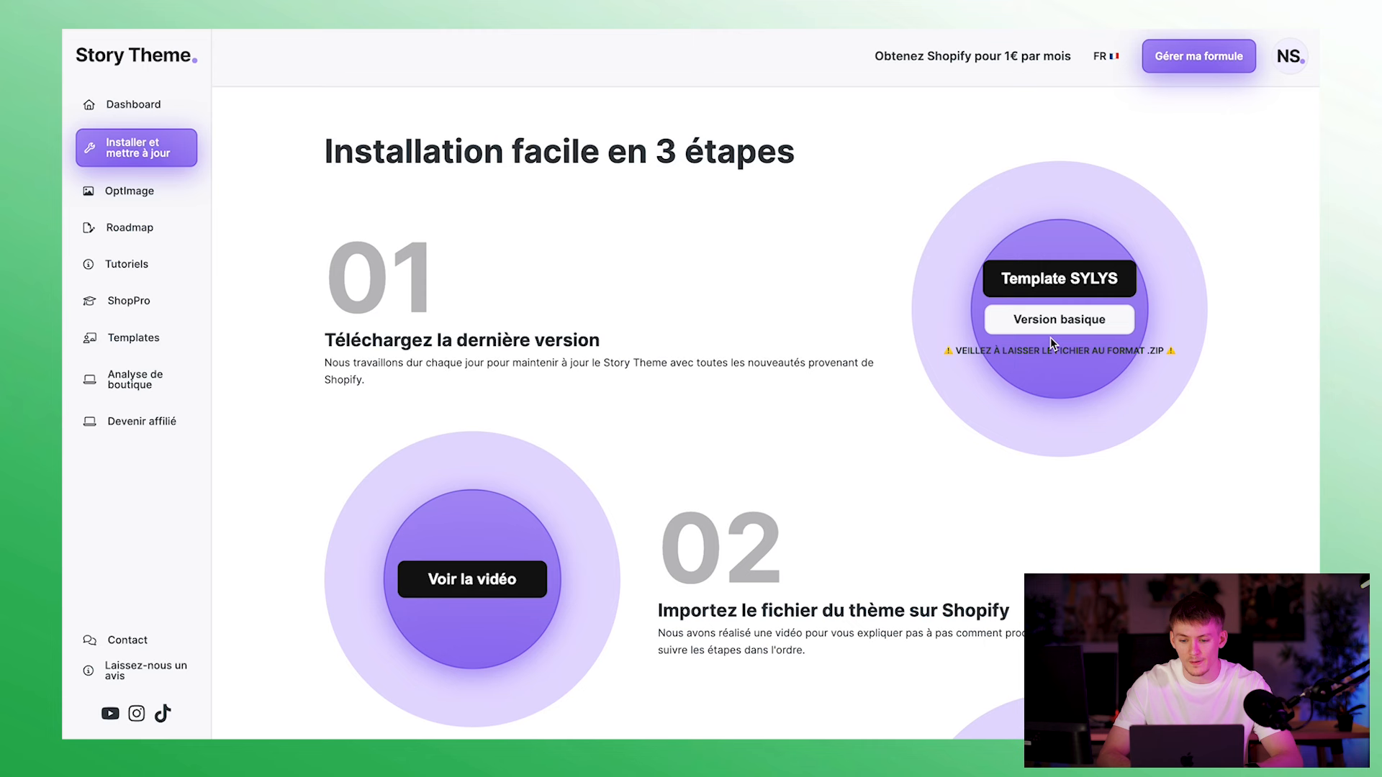
# Download the basic version of Story Theme and upload Basic 2.5.3.zip to the Shopify theme library
pyautogui.click(1059, 321)
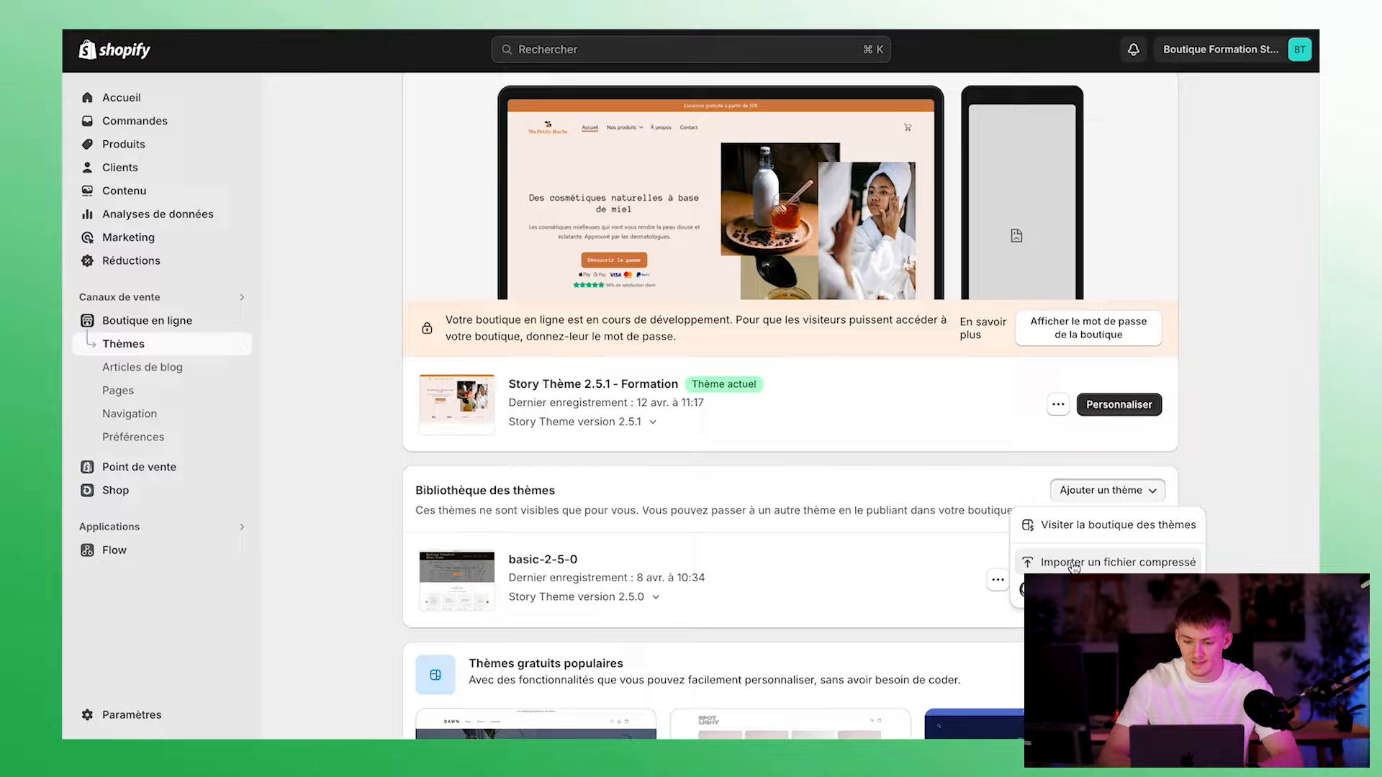
pyautogui.click(1058, 558)
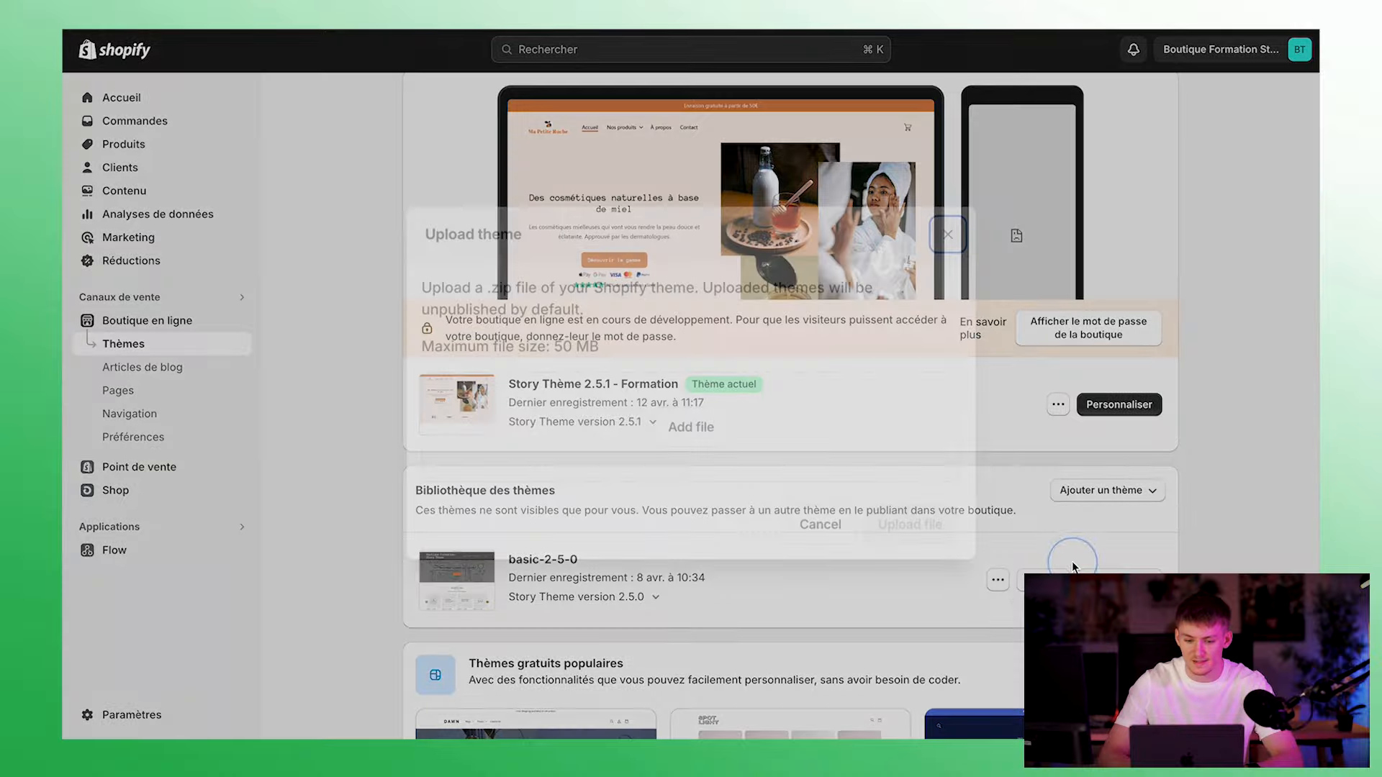
pyautogui.click(1064, 17)
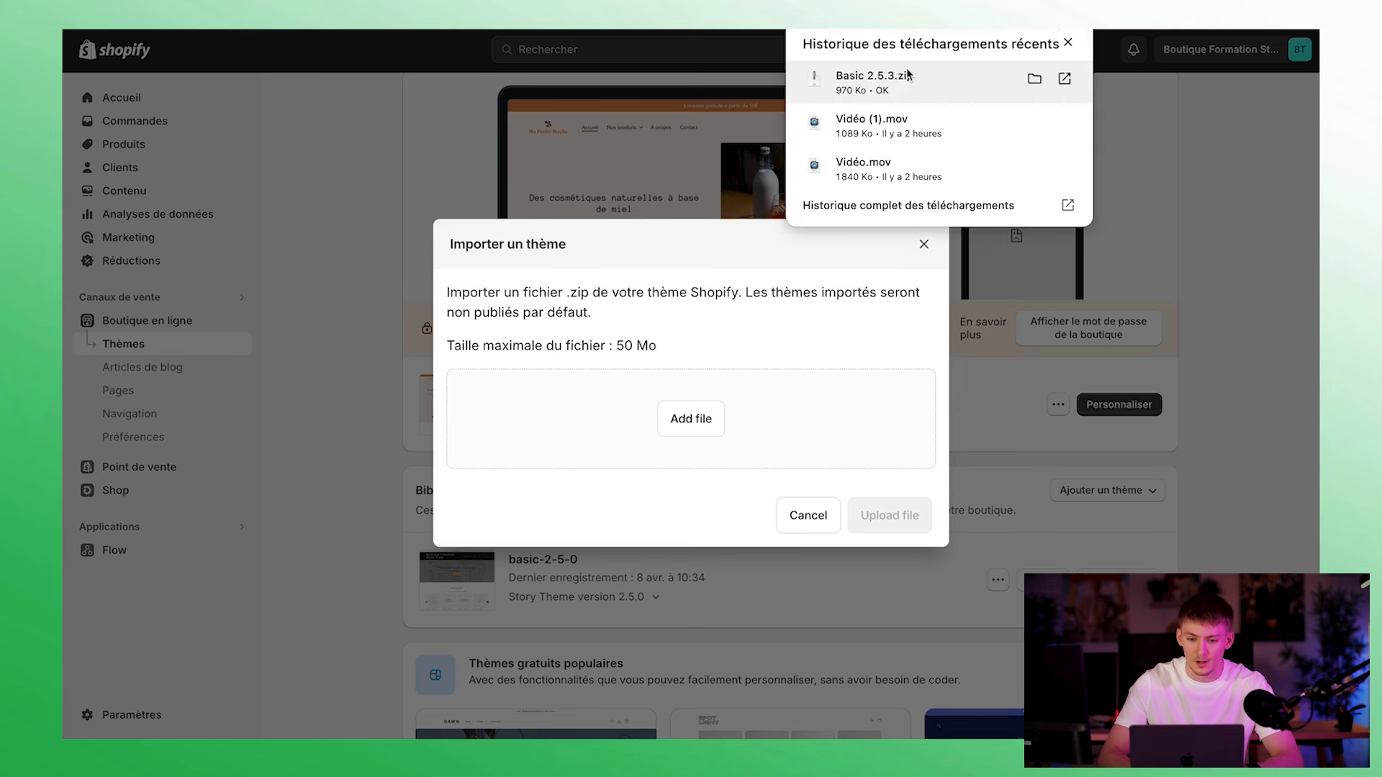
pyautogui.moveTo(917, 77); pyautogui.dragTo(633, 418)
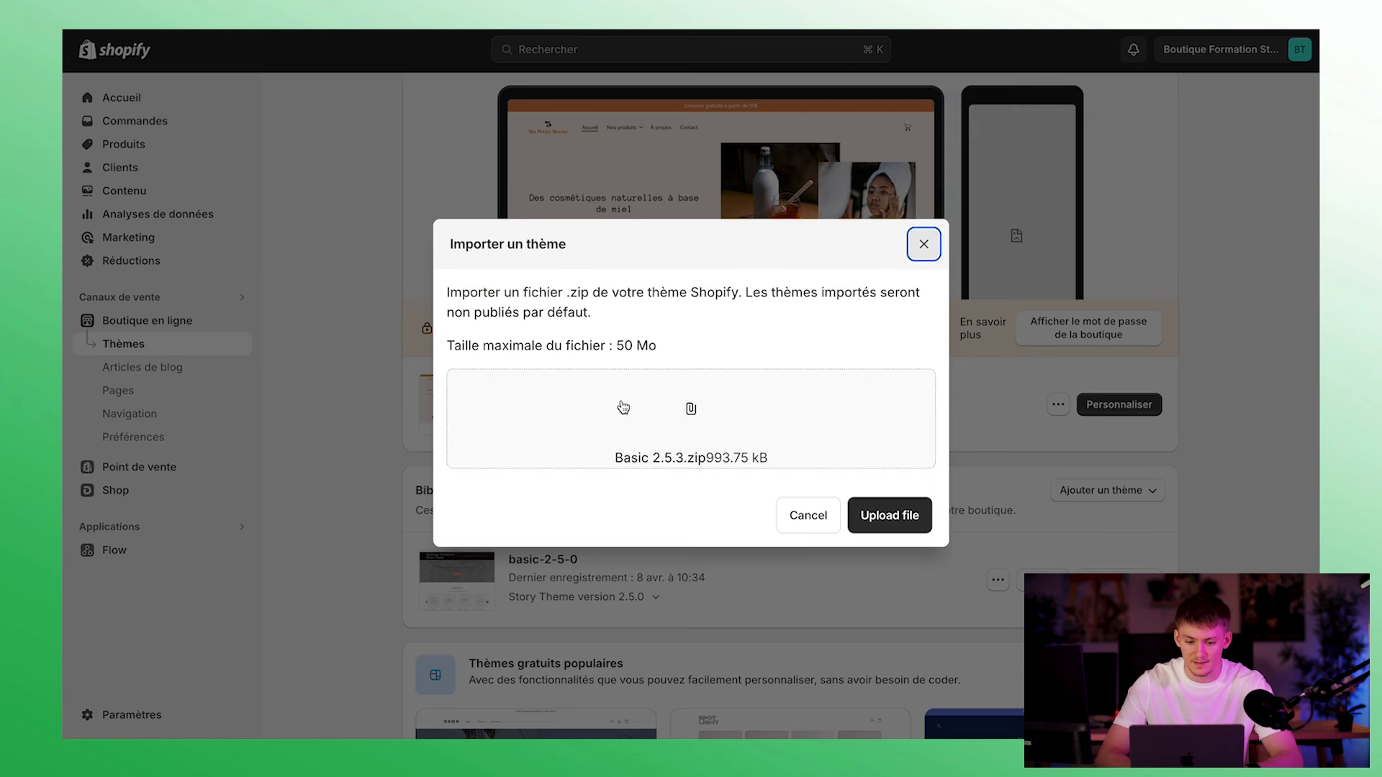
pyautogui.click(876, 518)
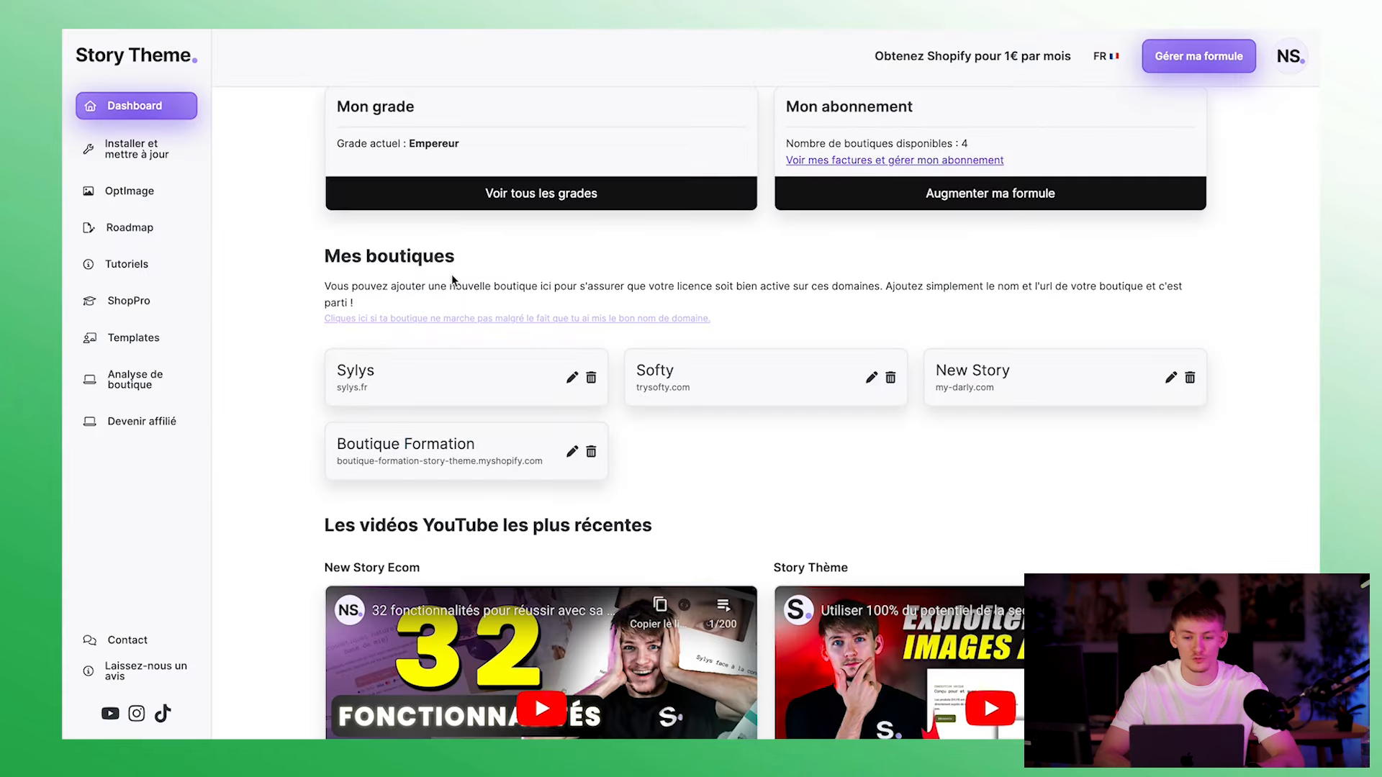
pyautogui.scroll(5, 452, 274)
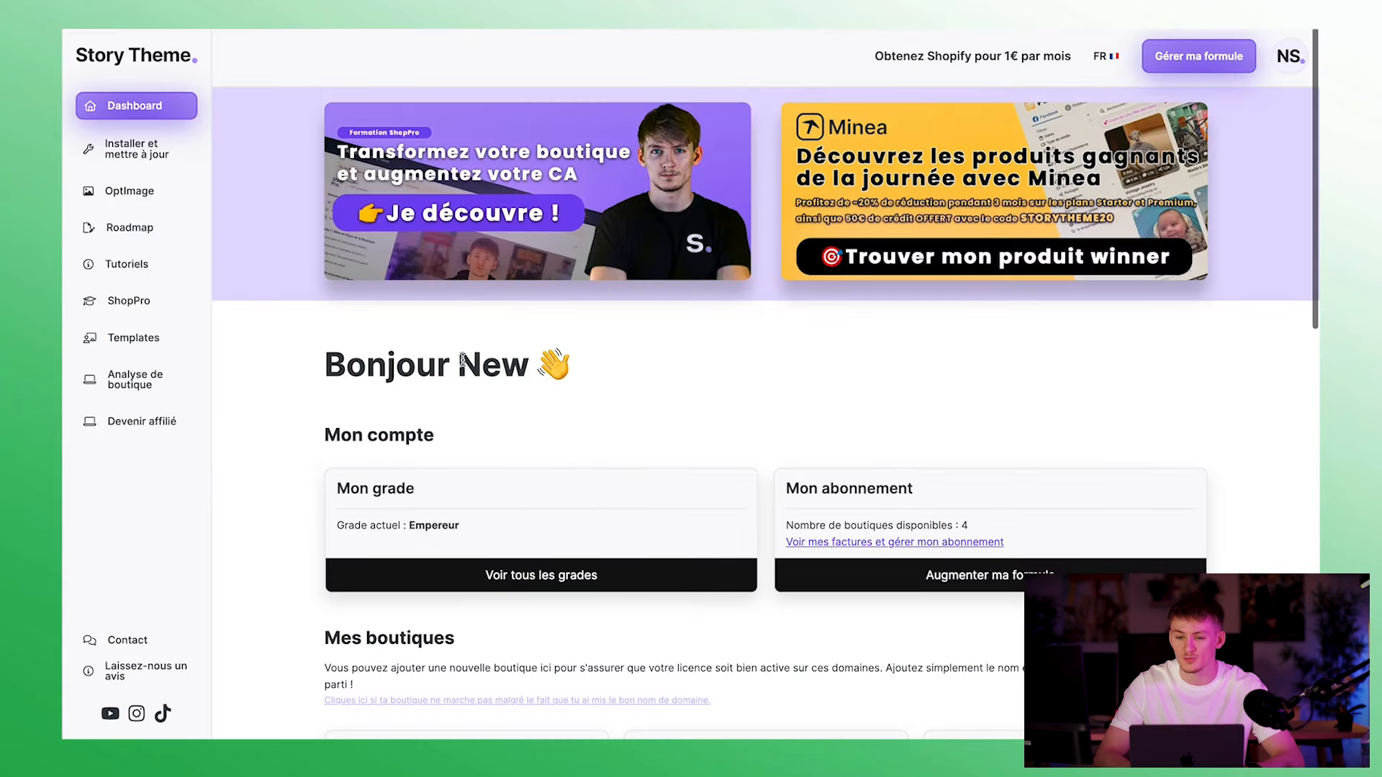
pyautogui.scroll(-4, 678, 443)
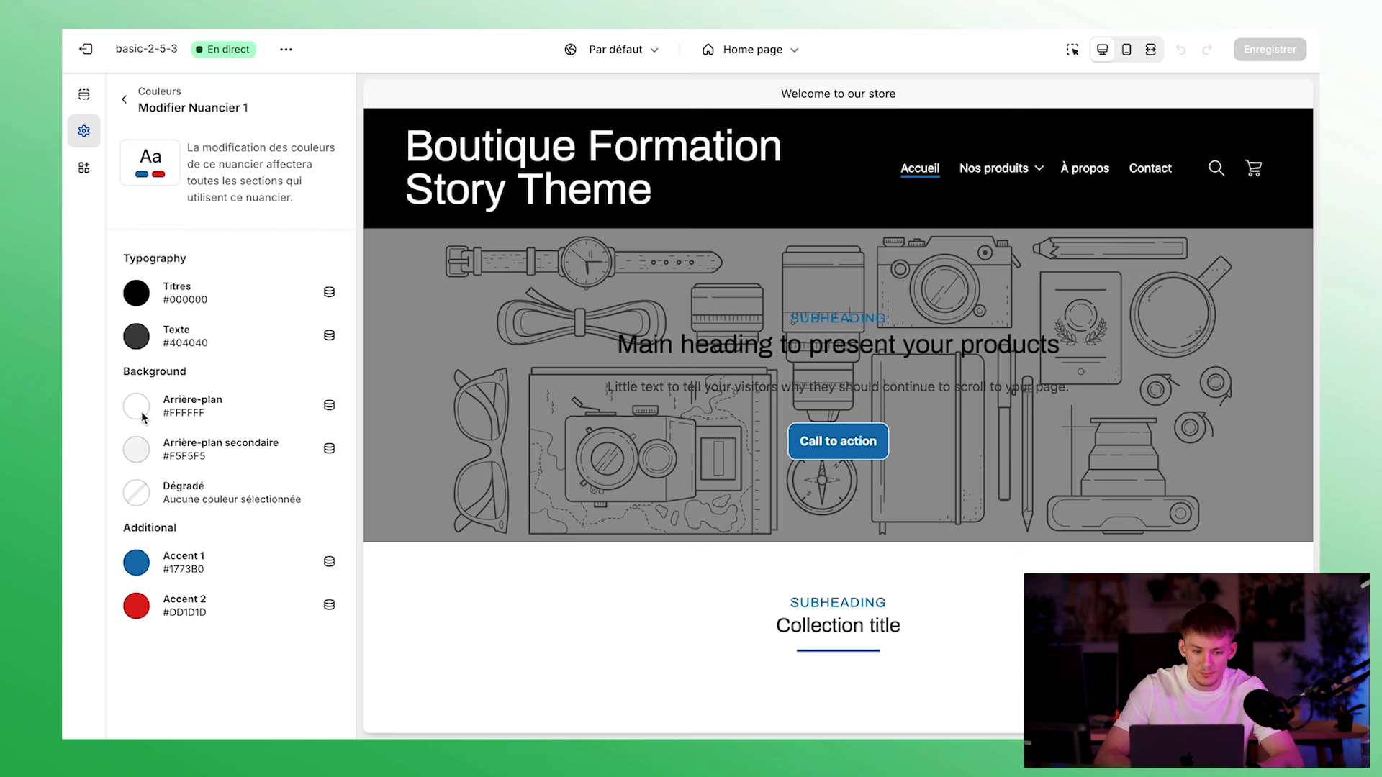
# Set Nuancier 1's secondary background to #F9EEE8, Accent 1 to #D47F45 and Accent 2 to #B0B1F1
pyautogui.click(141, 455)
pyautogui.doubleClick(214, 324)
pyautogui.write('F9EEE8')
pyautogui.click(167, 665)
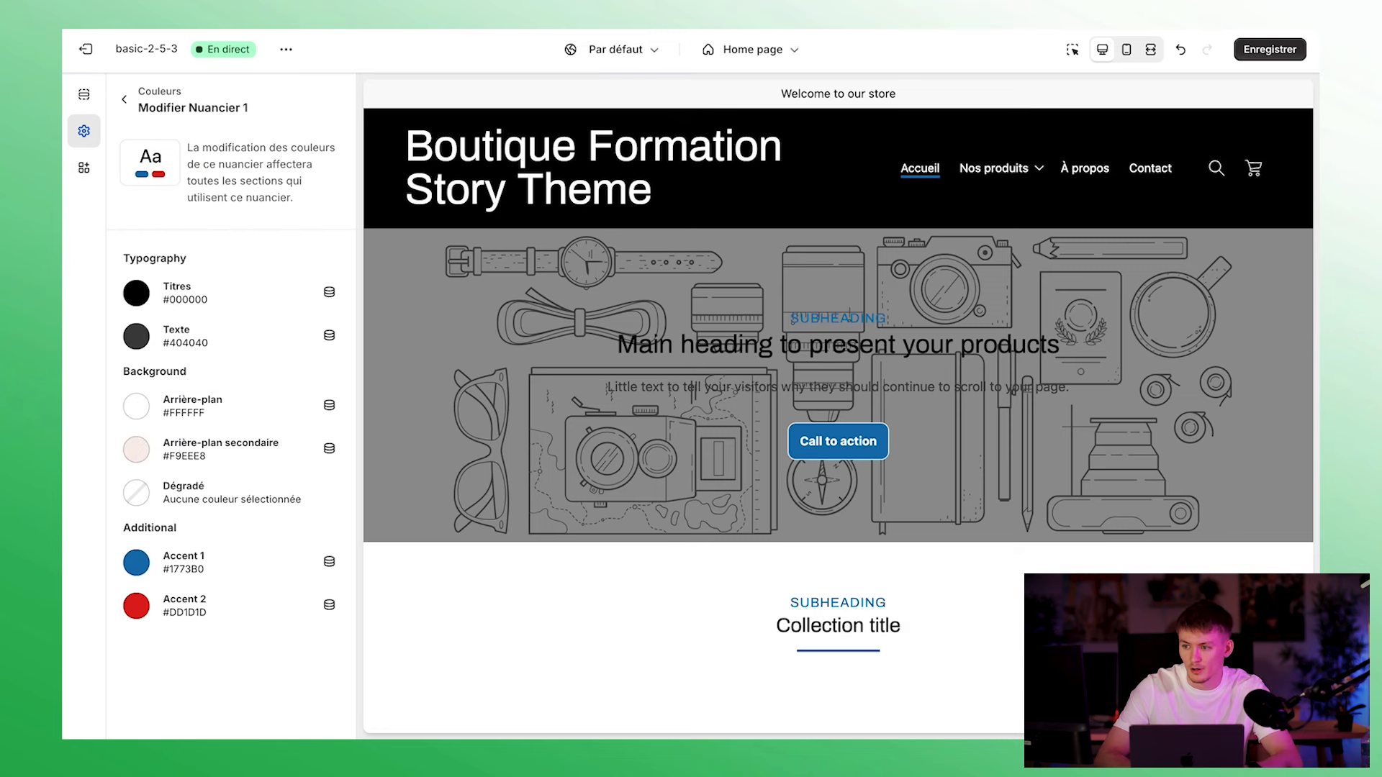
pyautogui.click(137, 566)
pyautogui.write('D47F45')
pyautogui.click(137, 606)
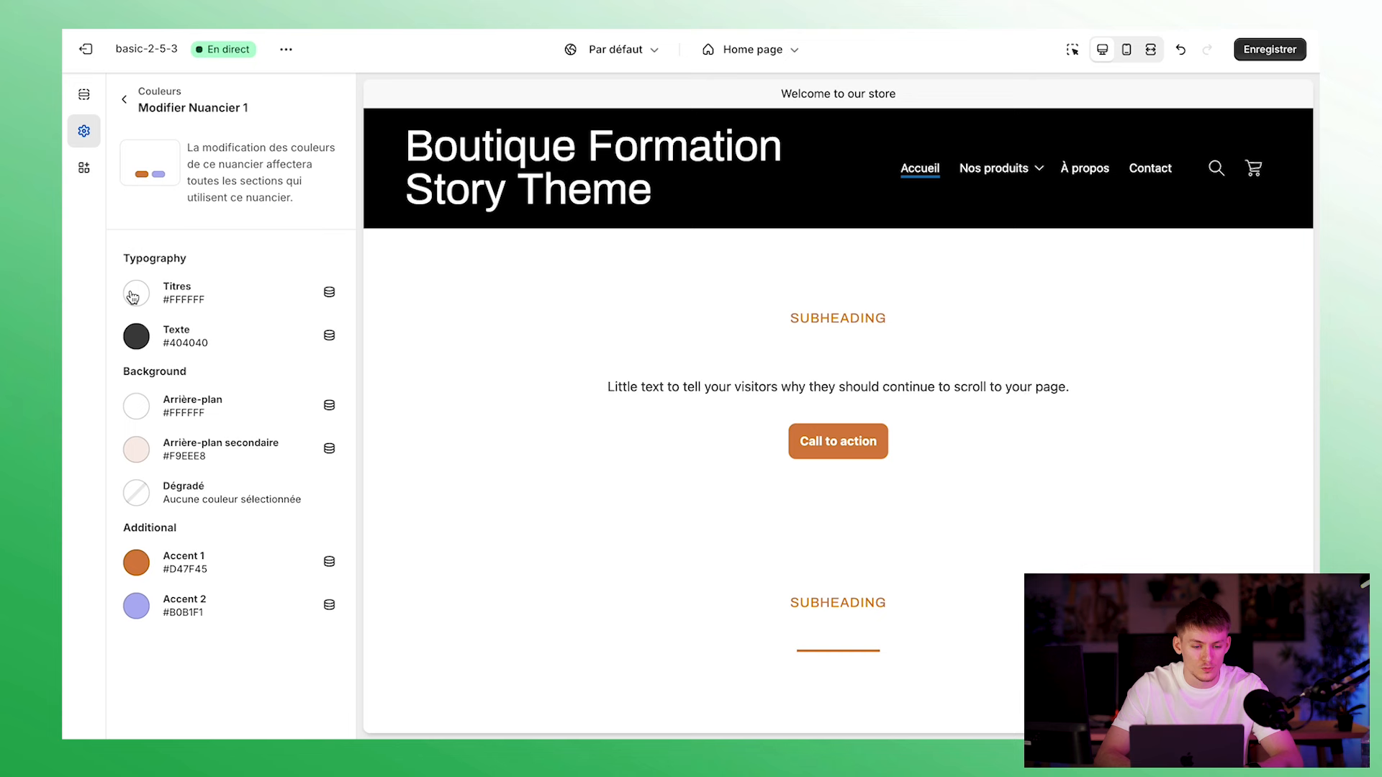
# Set the heading colour of Nuancier 1 to black, #000000
pyautogui.click(136, 293)
pyautogui.write('000000')
pyautogui.click(93, 503)
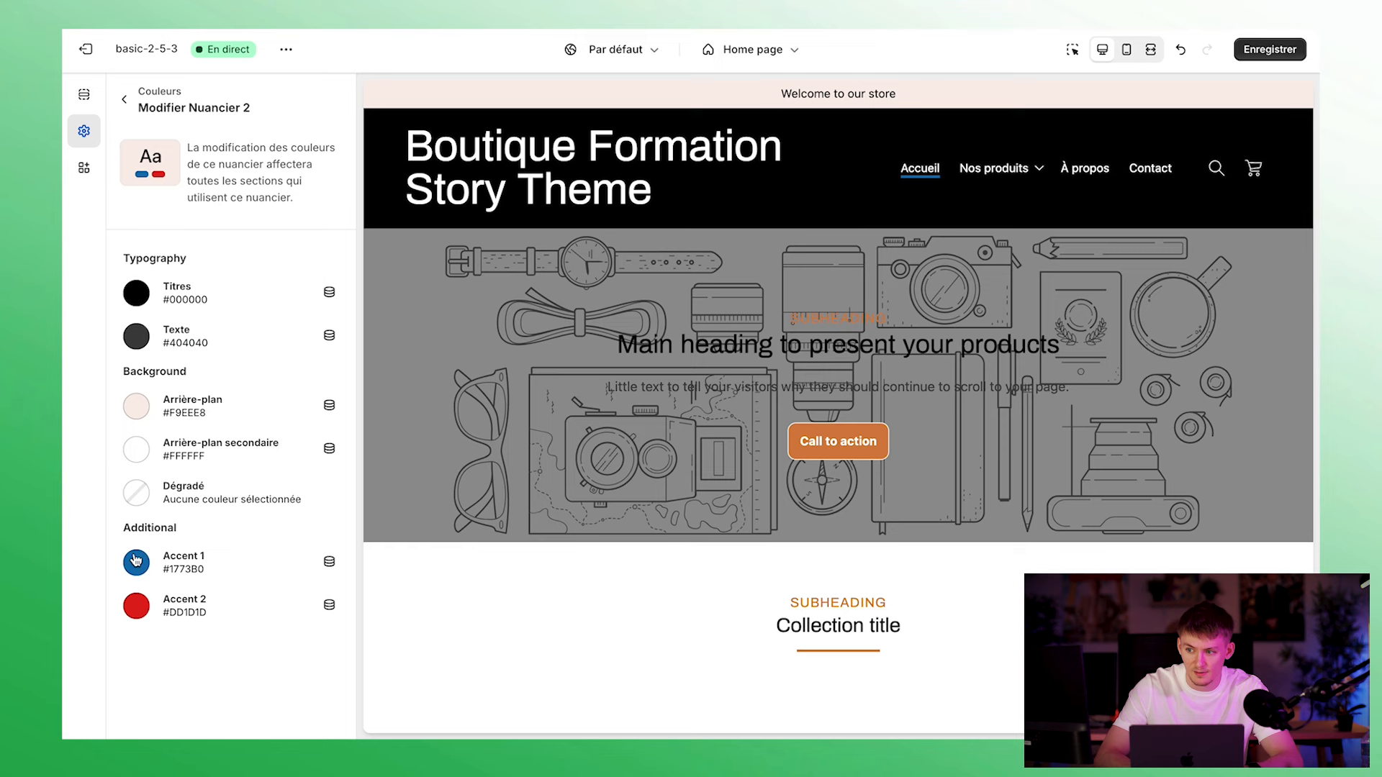
# Set Nuancier 2's Accent 1 to #D47F45 and its Accent 2 to #B0B1F1
pyautogui.click(136, 562)
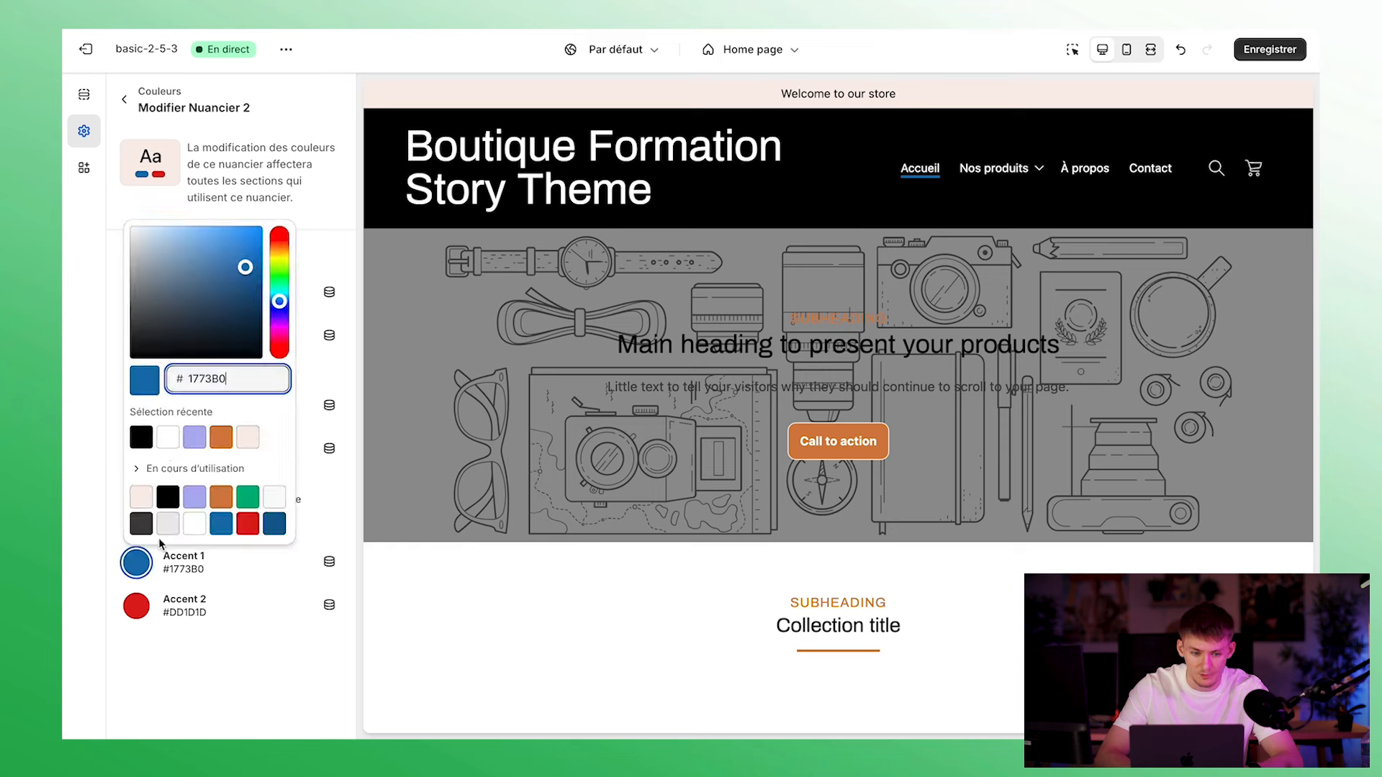
pyautogui.click(221, 437)
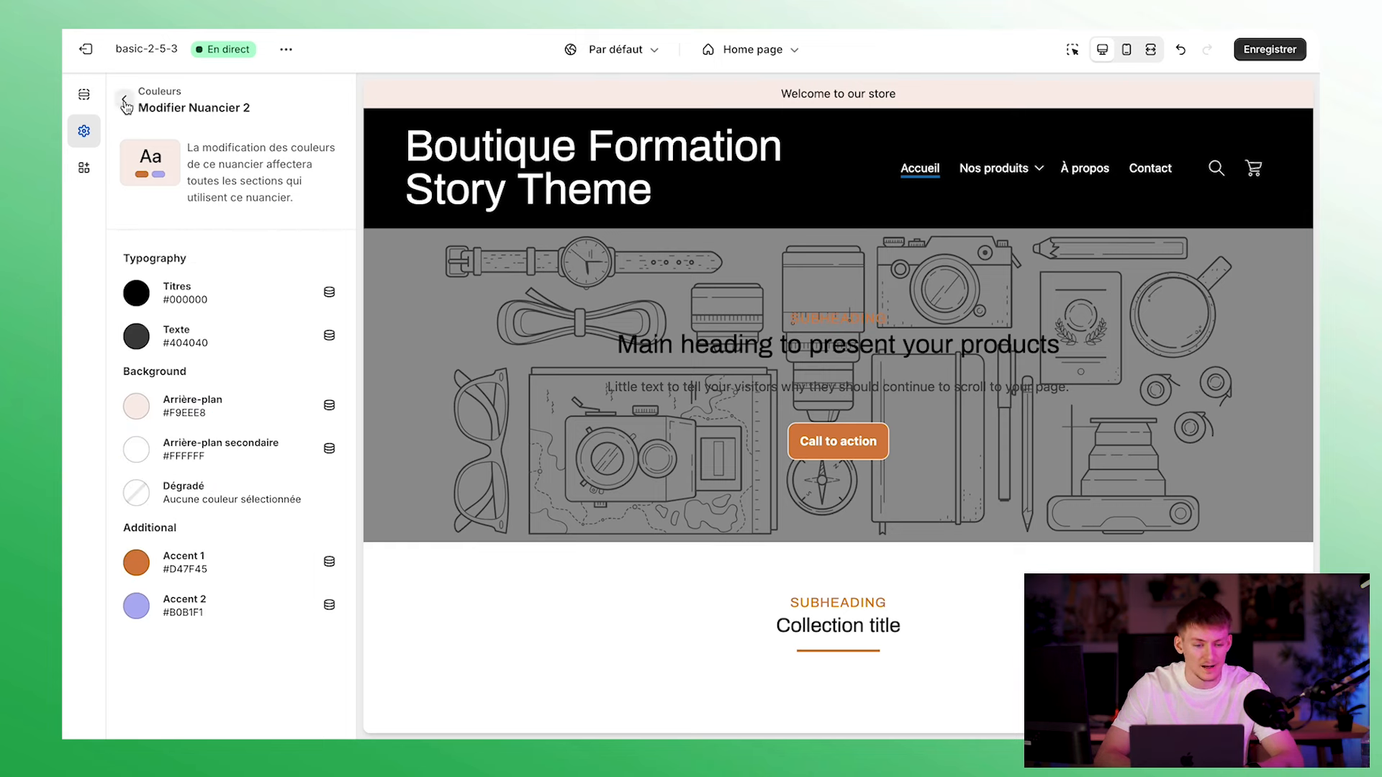
pyautogui.click(124, 103)
# Set the text colour of Nuancier 3 to #F9EEE8
pyautogui.click(314, 309)
pyautogui.click(136, 336)
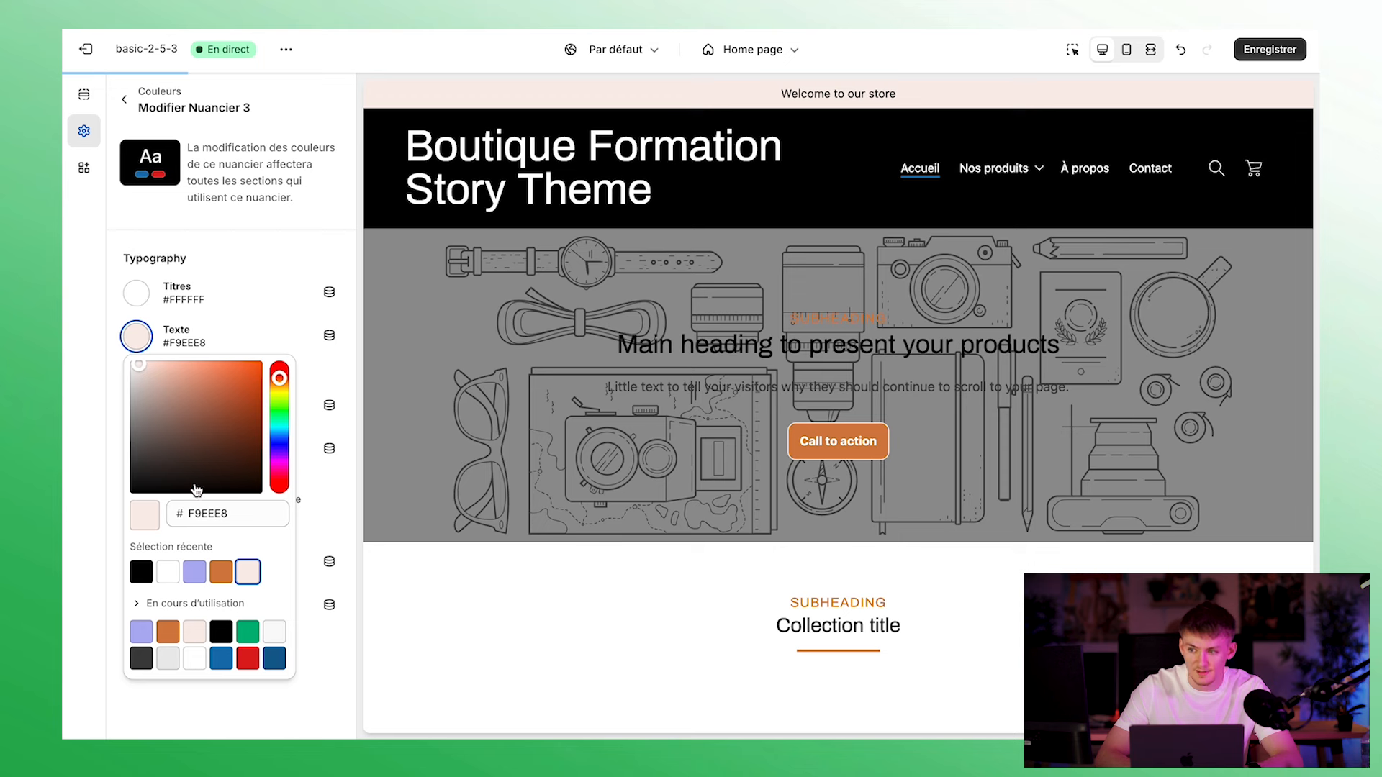
pyautogui.click(201, 712)
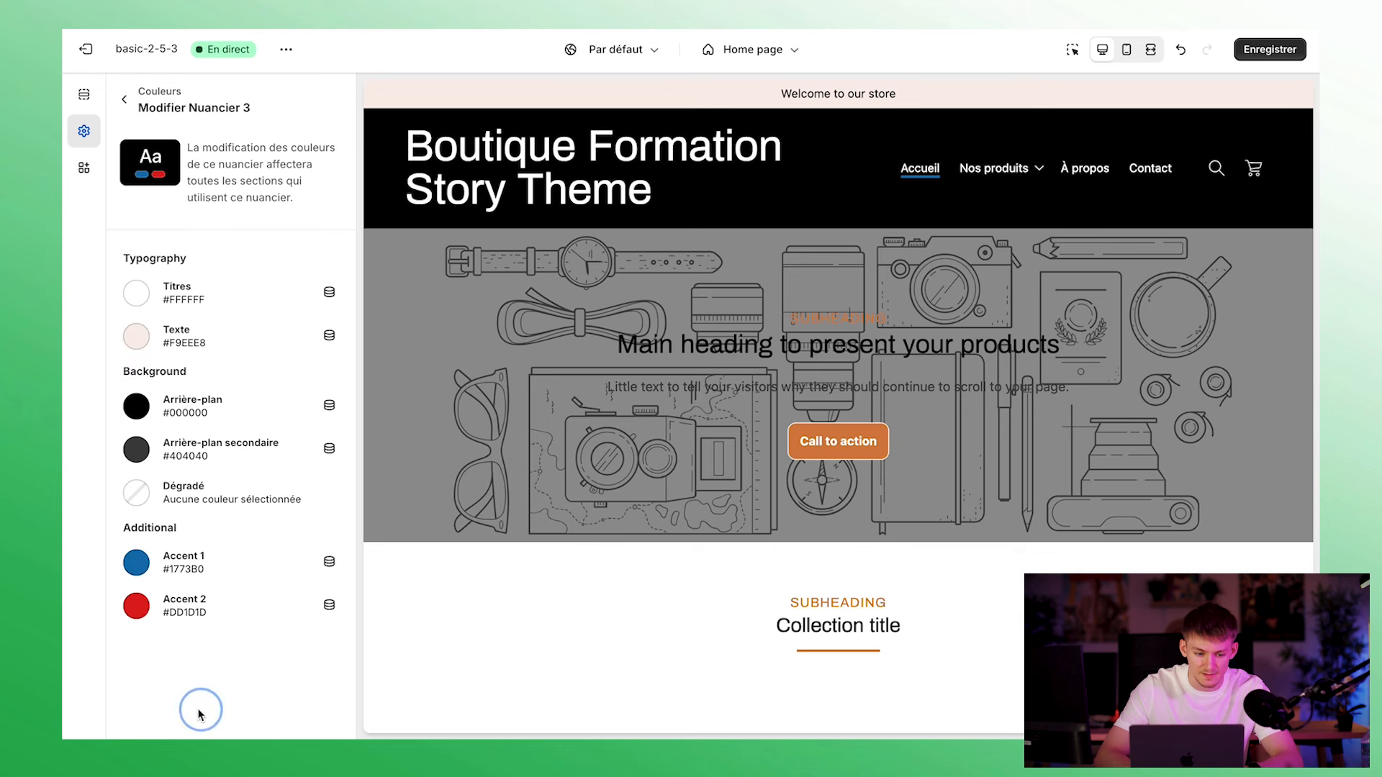
# Set Nuancier 3's Accent 1 to the recent orange #D47F45 and its Accent 2 to the recent lilac #B0B1F1
pyautogui.click(136, 562)
pyautogui.click(221, 437)
pyautogui.click(136, 605)
pyautogui.click(195, 480)
pyautogui.click(132, 106)
# Set Nuancier 4's background to #D47F45 and its secondary background to #A36033
pyautogui.click(151, 382)
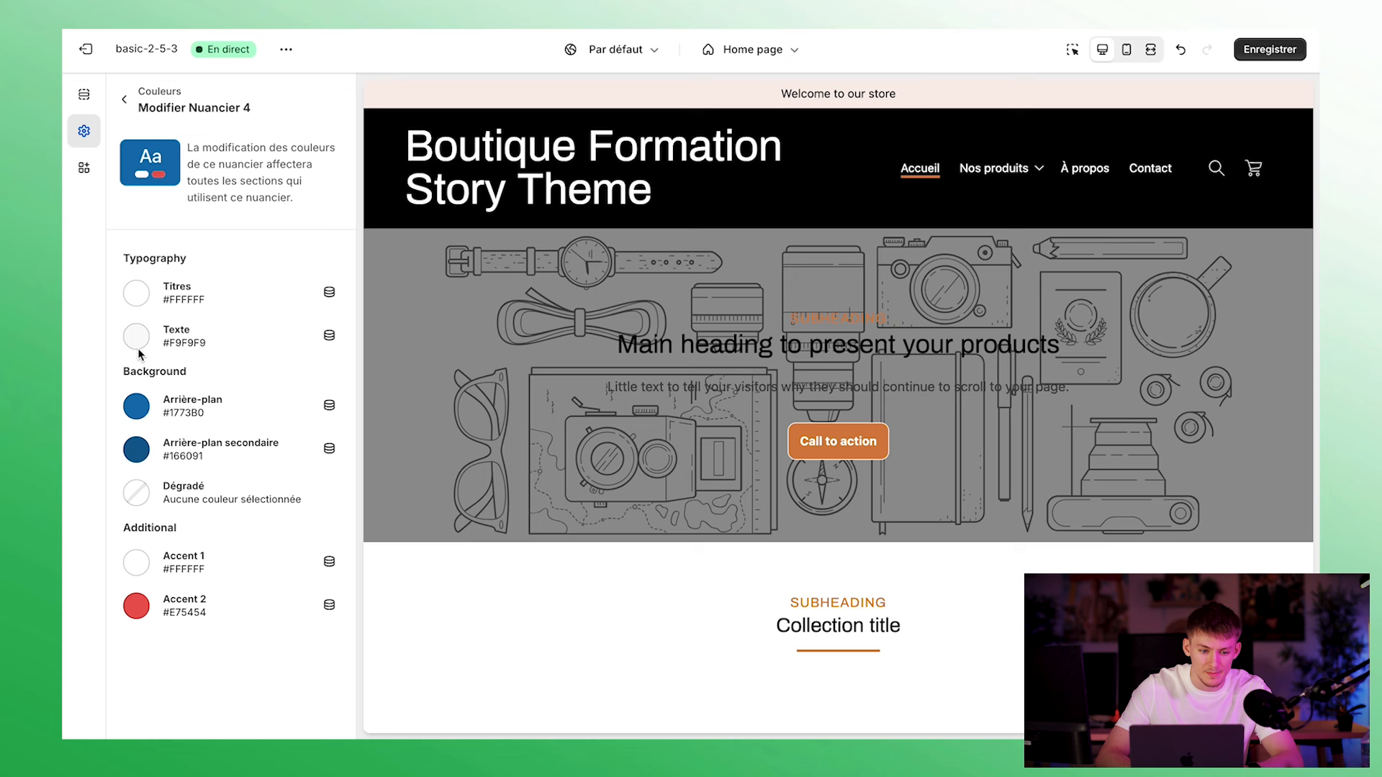
pyautogui.click(138, 422)
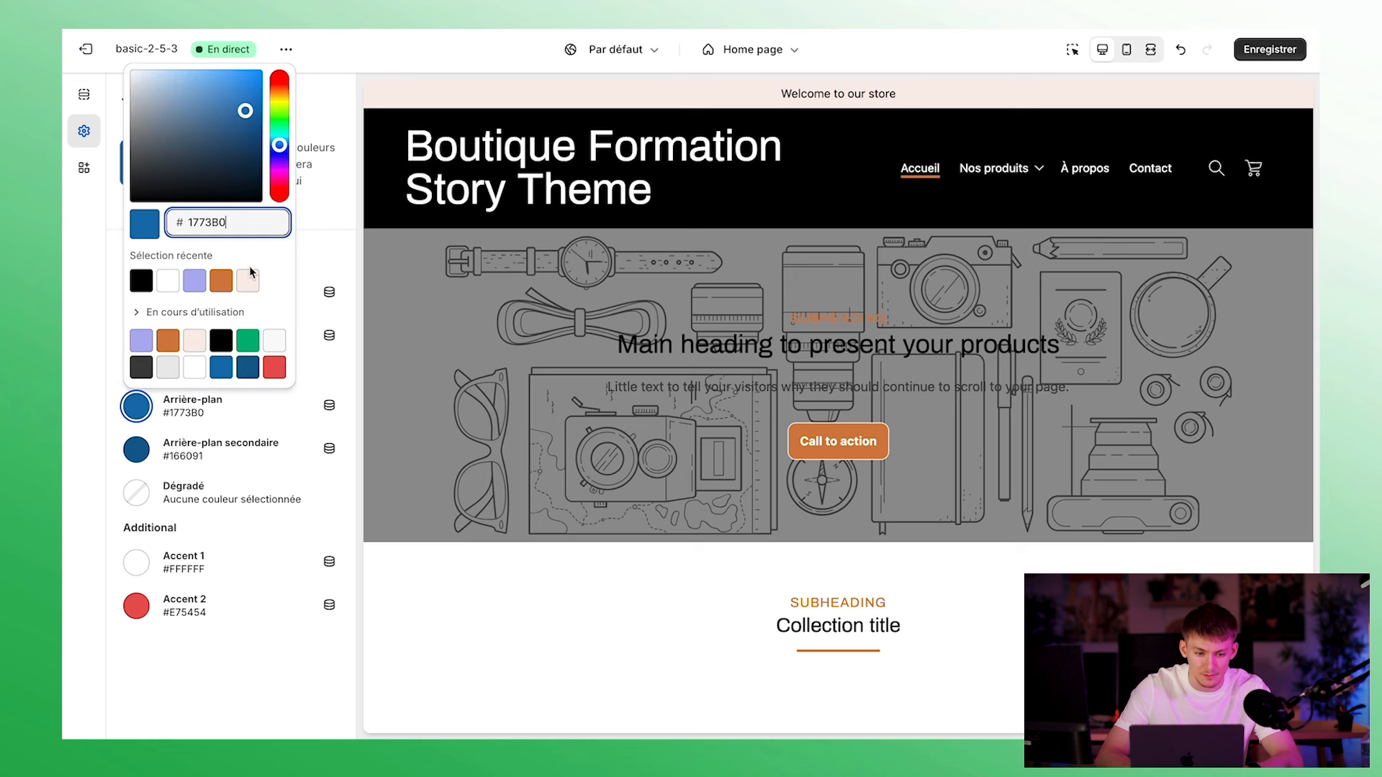
pyautogui.click(222, 280)
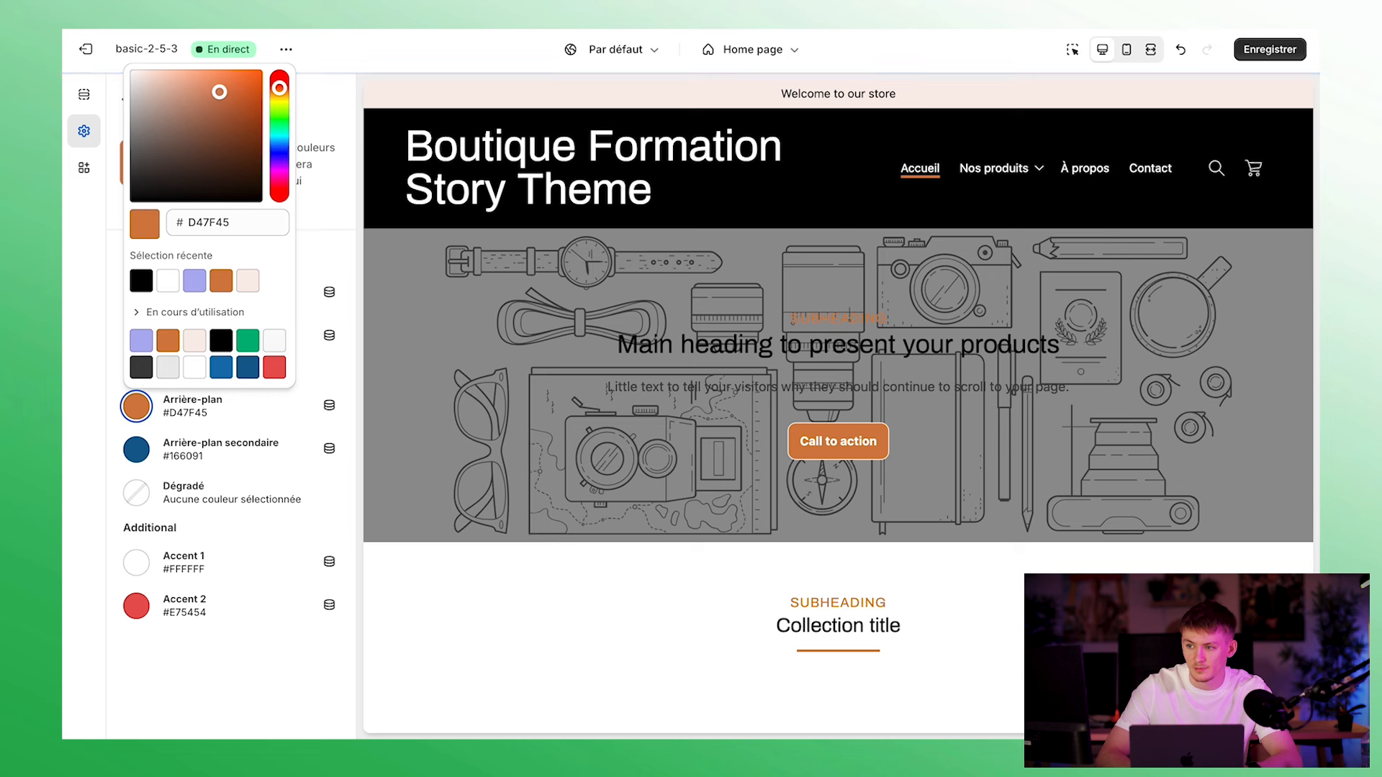
pyautogui.click(131, 452)
pyautogui.doubleClick(249, 270)
pyautogui.write('A36033')
pyautogui.click(208, 695)
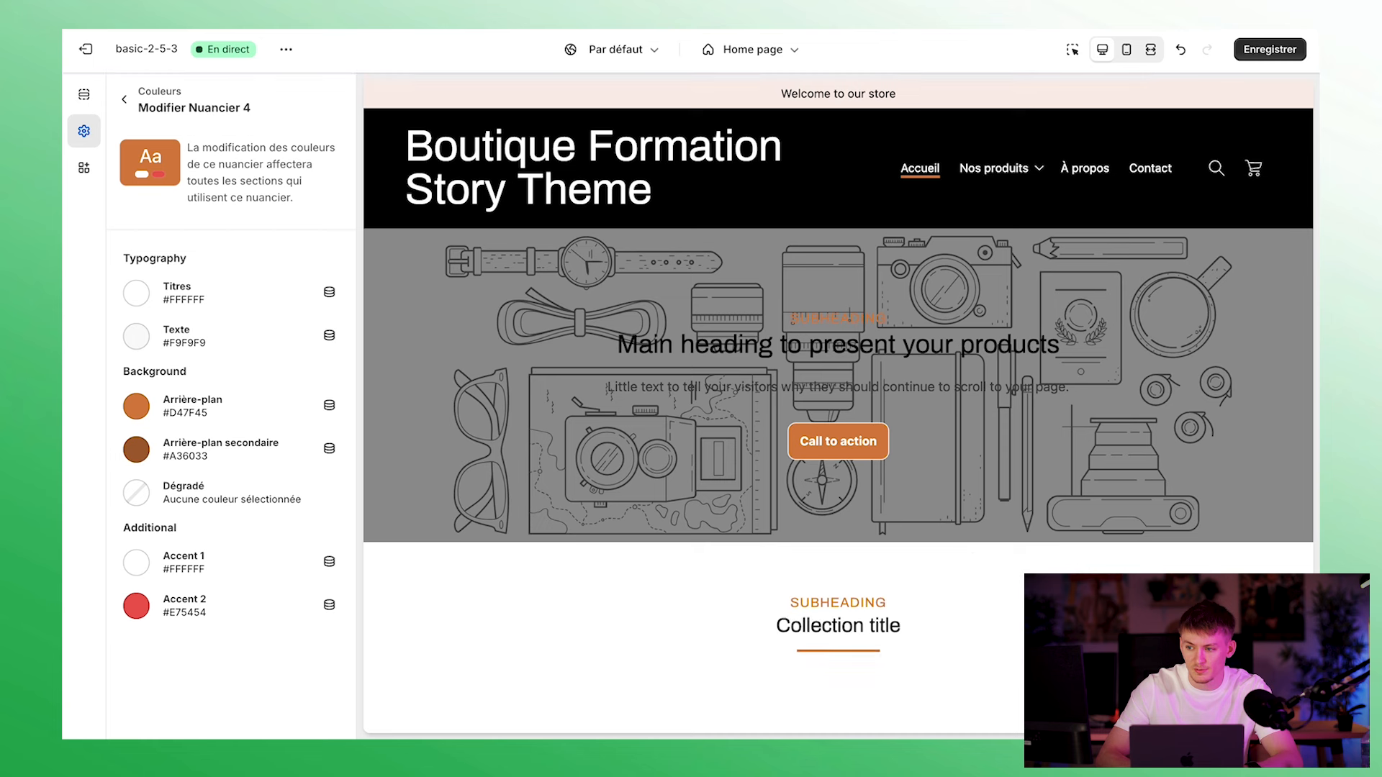
# Set both the text colour and Accent 2 of Nuancier 4 to #F9EEE8
pyautogui.click(136, 335)
pyautogui.click(273, 578)
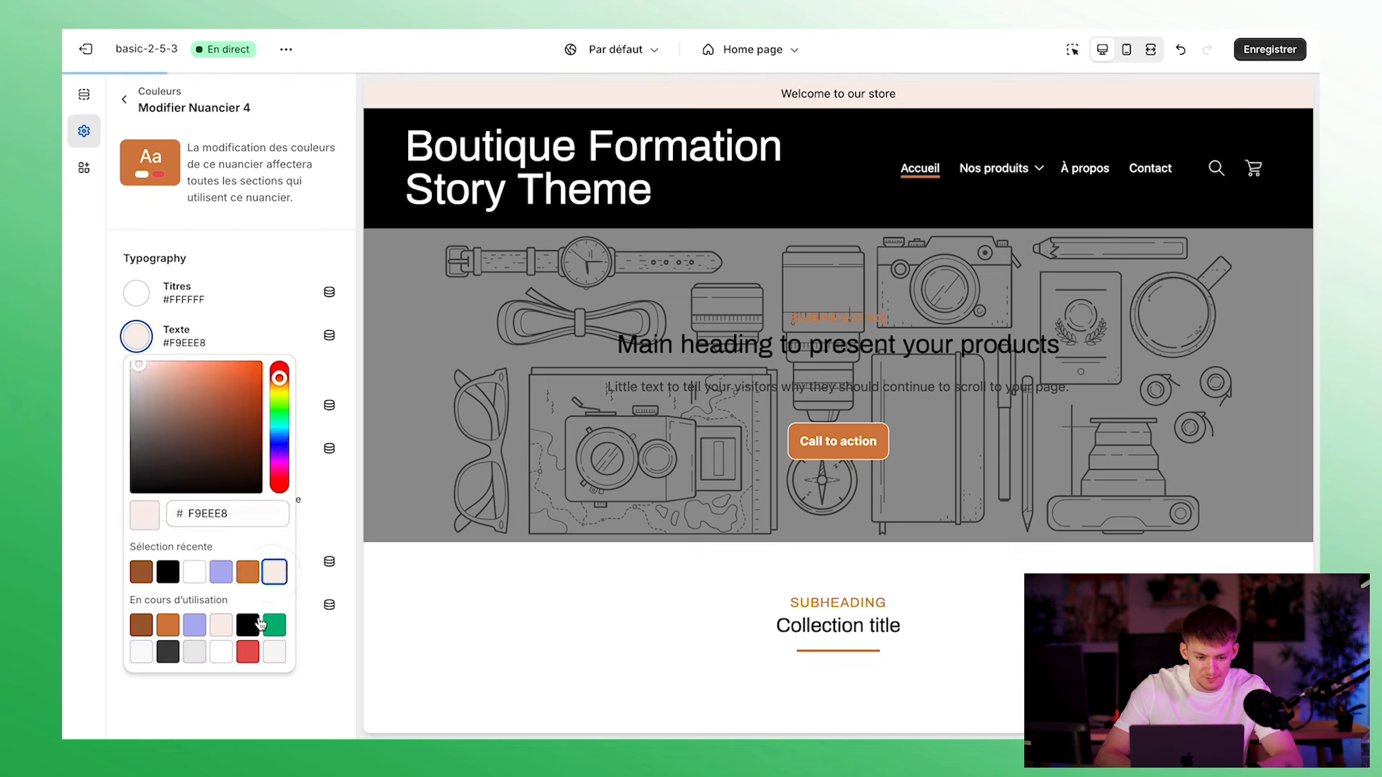
pyautogui.click(308, 671)
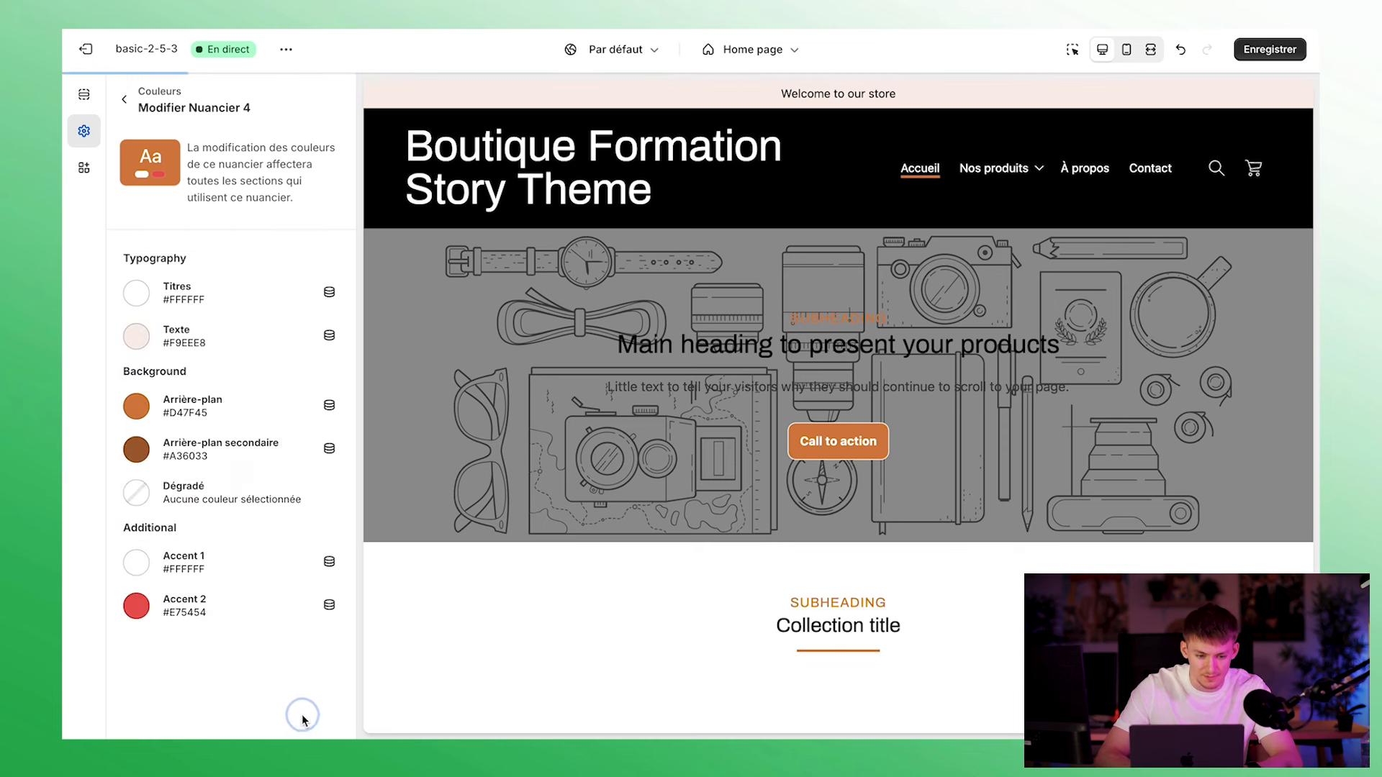
pyautogui.click(136, 564)
pyautogui.click(148, 619)
pyautogui.click(148, 619)
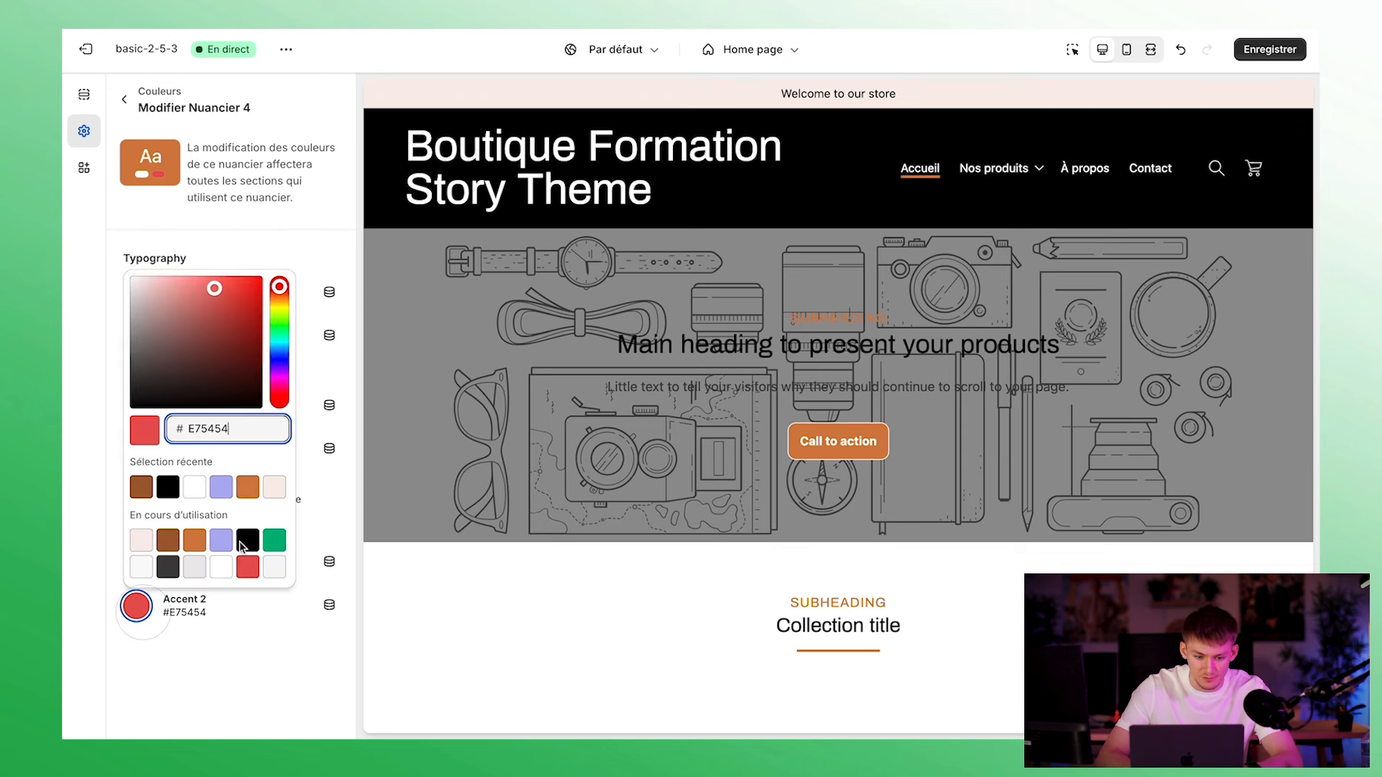
pyautogui.click(275, 484)
pyautogui.click(227, 653)
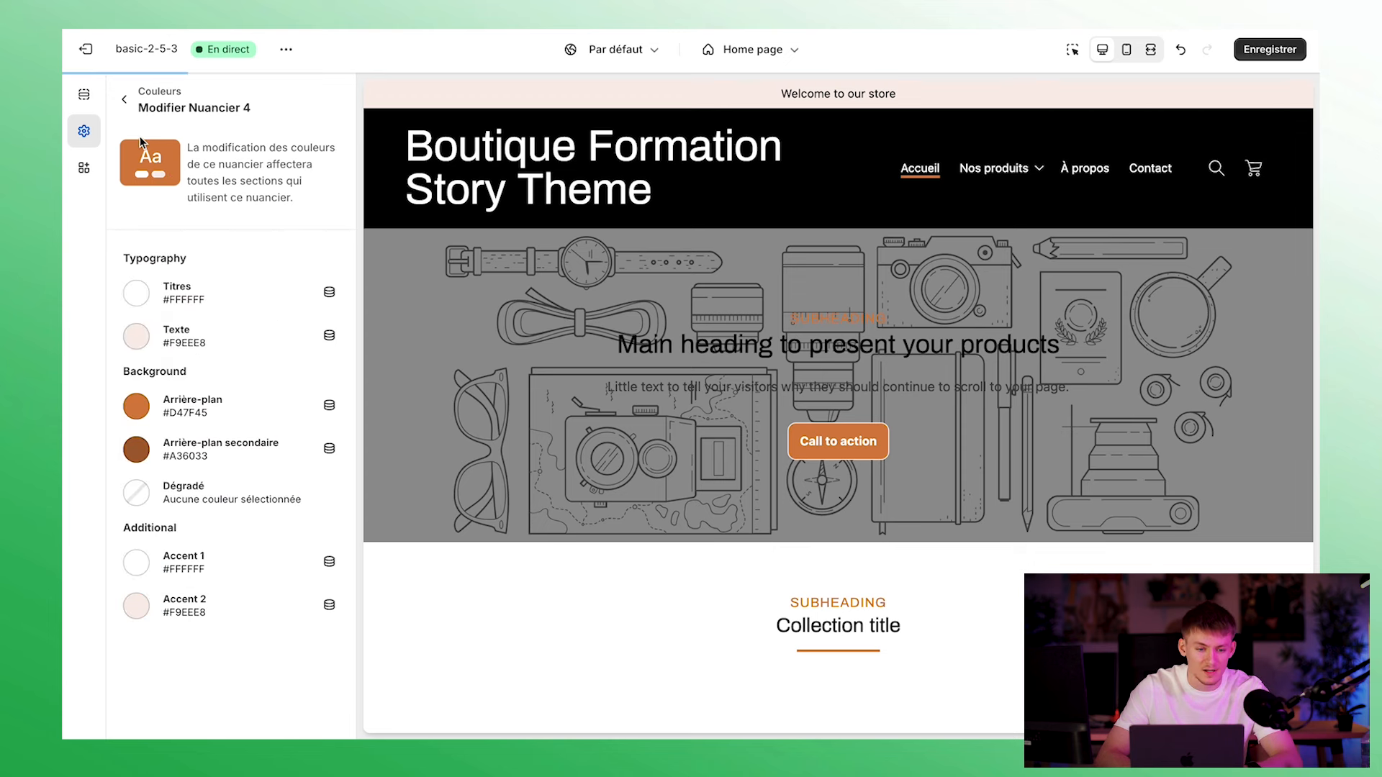
pyautogui.click(124, 99)
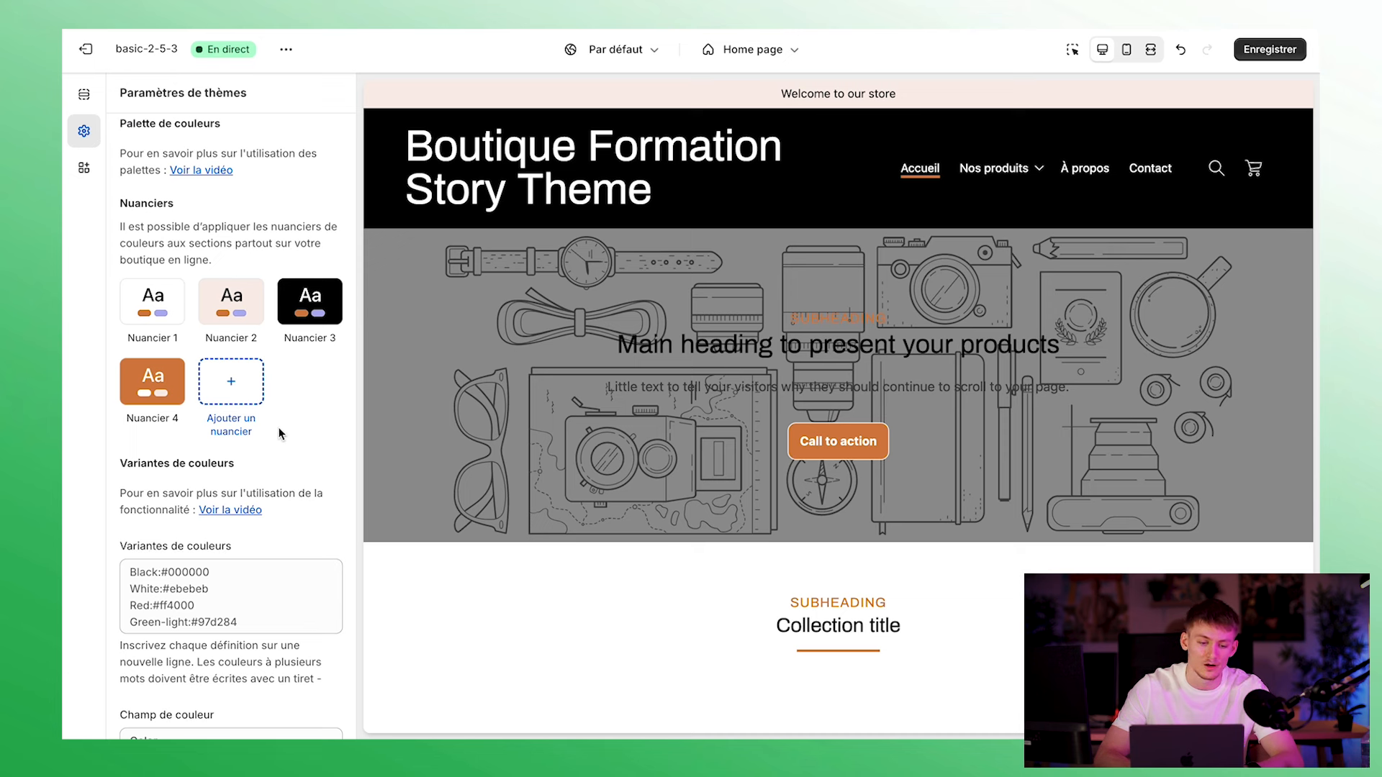
# Change the theme's heading font to Anonymous Pro Regular in the typography settings
pyautogui.scroll(2, 285, 482)
pyautogui.click(184, 176)
pyautogui.click(209, 235)
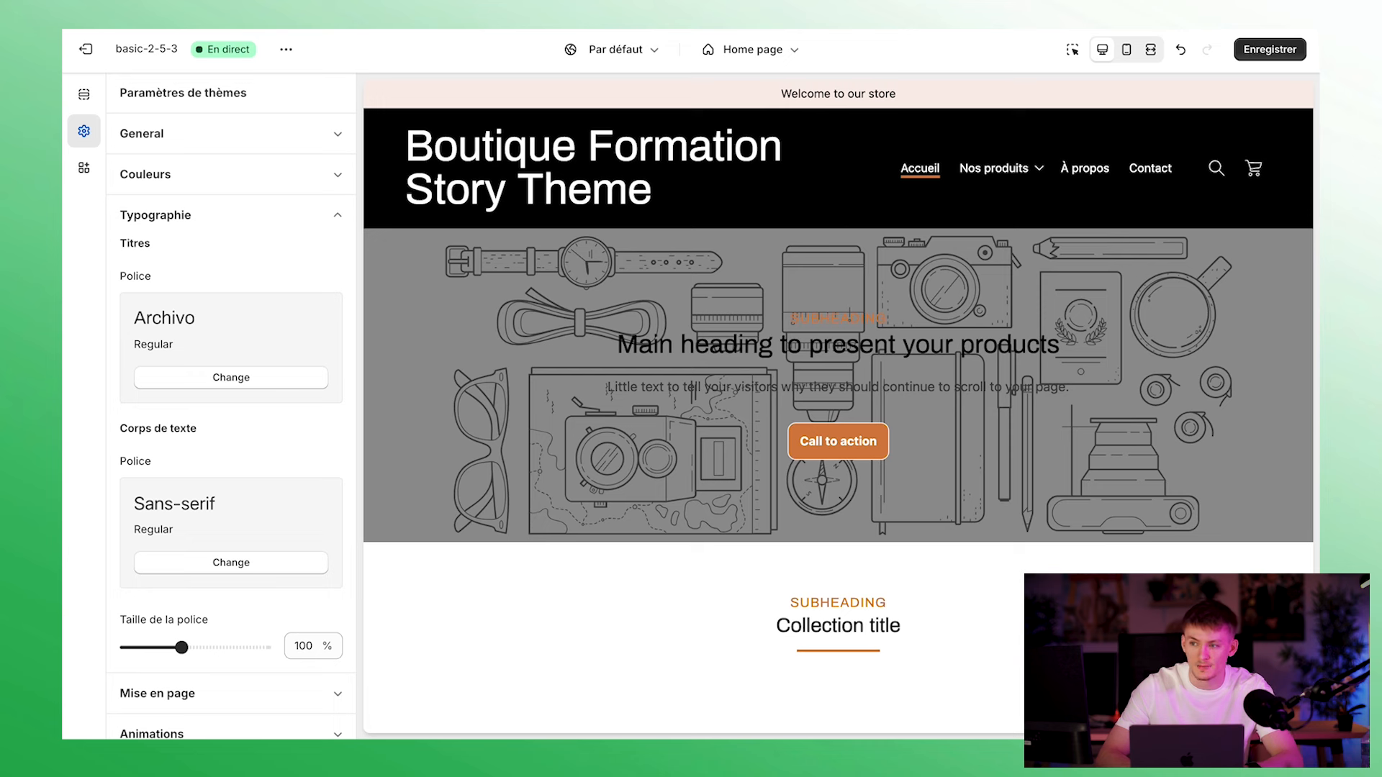
pyautogui.click(296, 377)
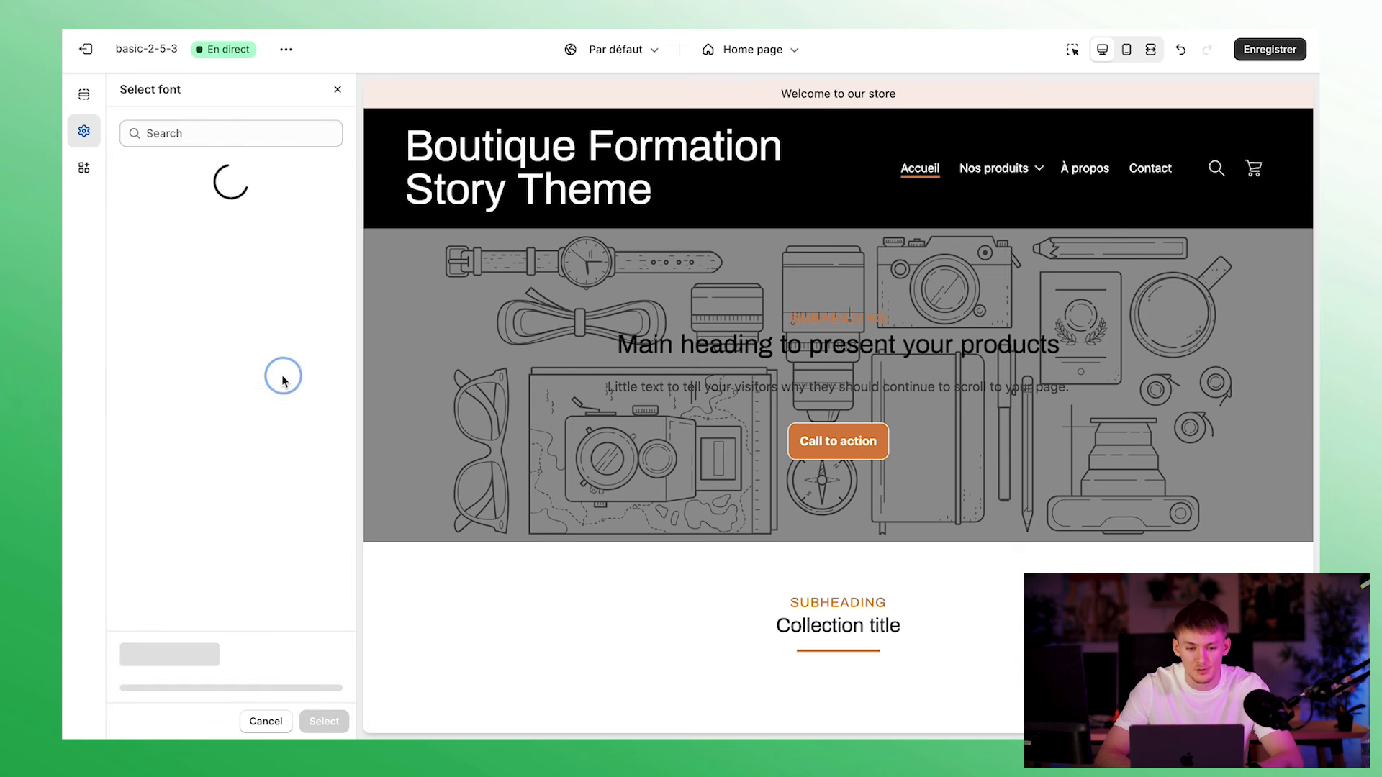
pyautogui.click(220, 128)
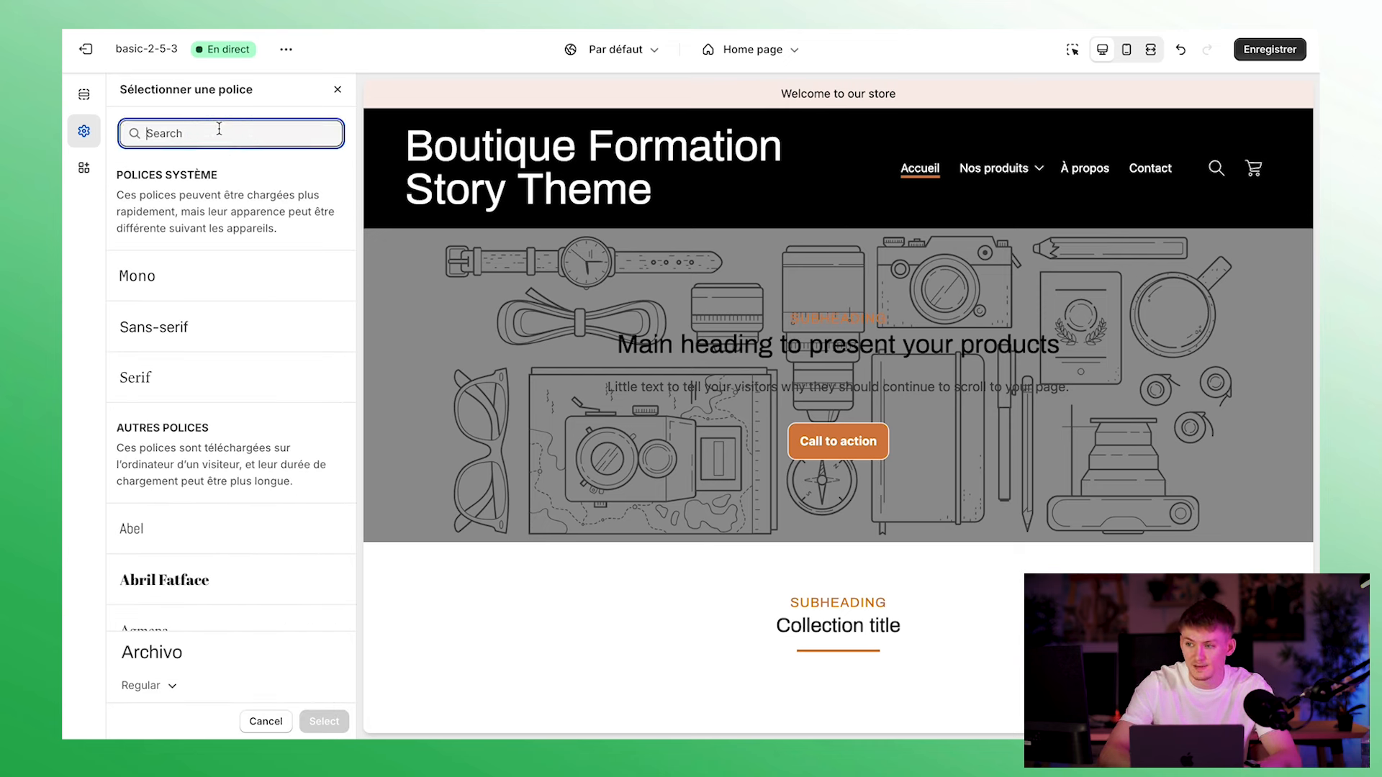
pyautogui.write('a')
pyautogui.press('BackSpace')
pyautogui.write('nym')
pyautogui.click(216, 277)
pyautogui.write('nom')
pyautogui.click(321, 719)
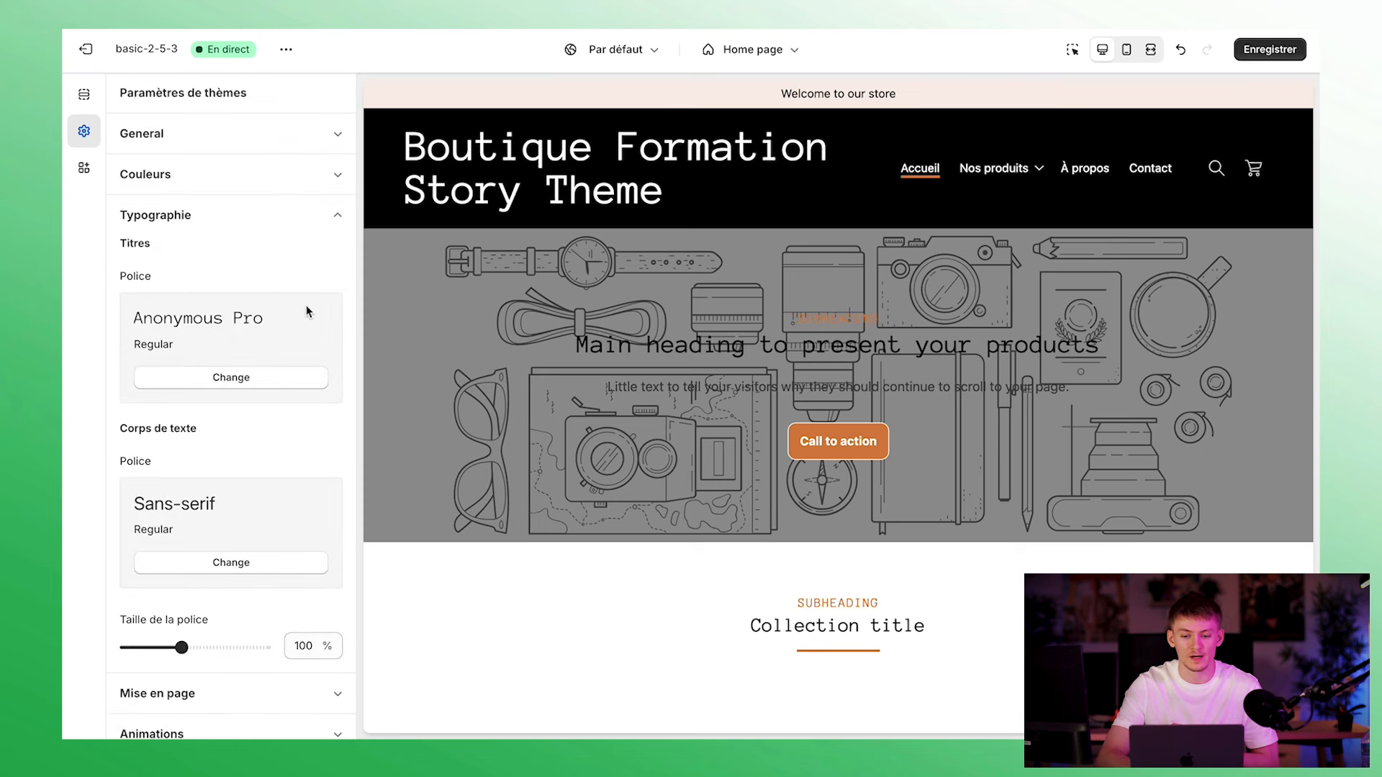
pyautogui.click(331, 216)
pyautogui.scroll(-3, 290, 401)
pyautogui.scroll(3, 290, 401)
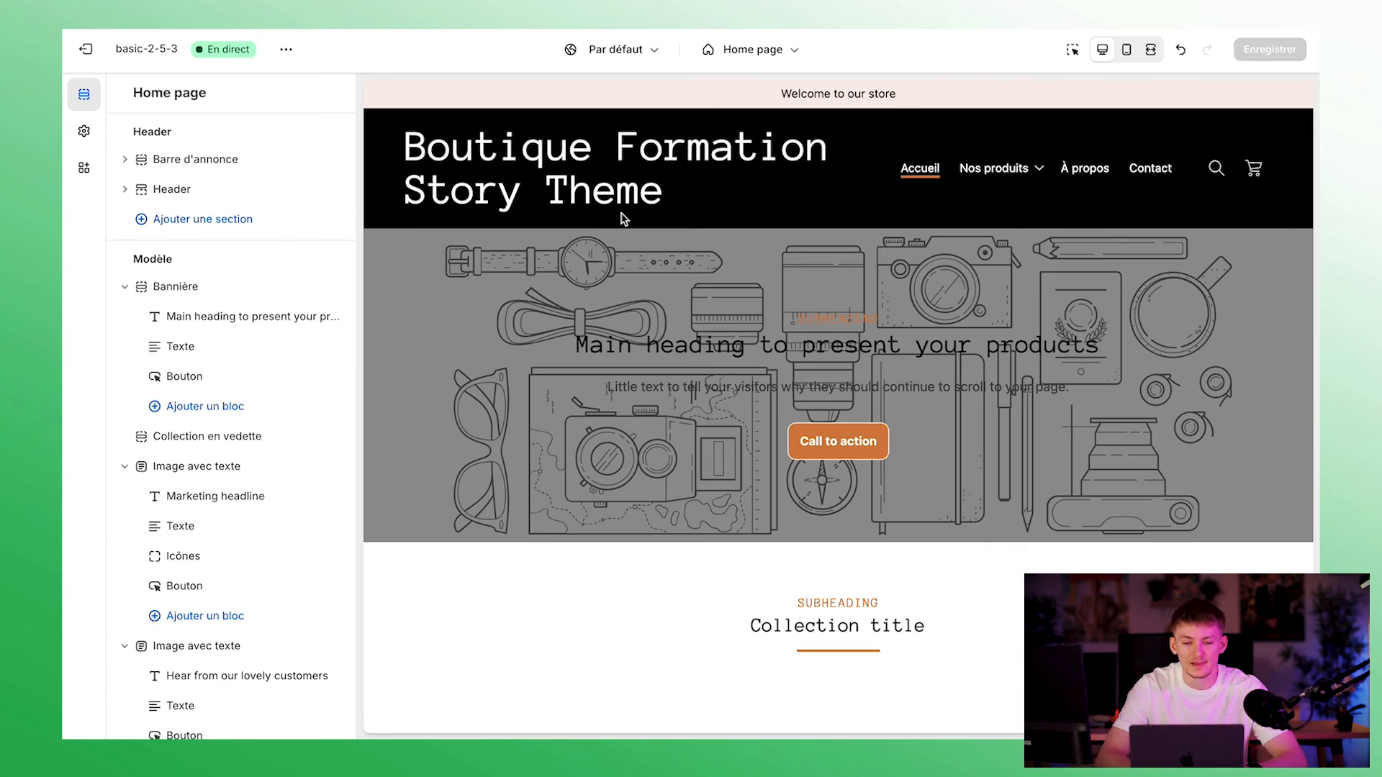
# Apply the Nuancier 2 colour palette to the Header section
pyautogui.click(171, 189)
pyautogui.click(231, 225)
pyautogui.click(216, 309)
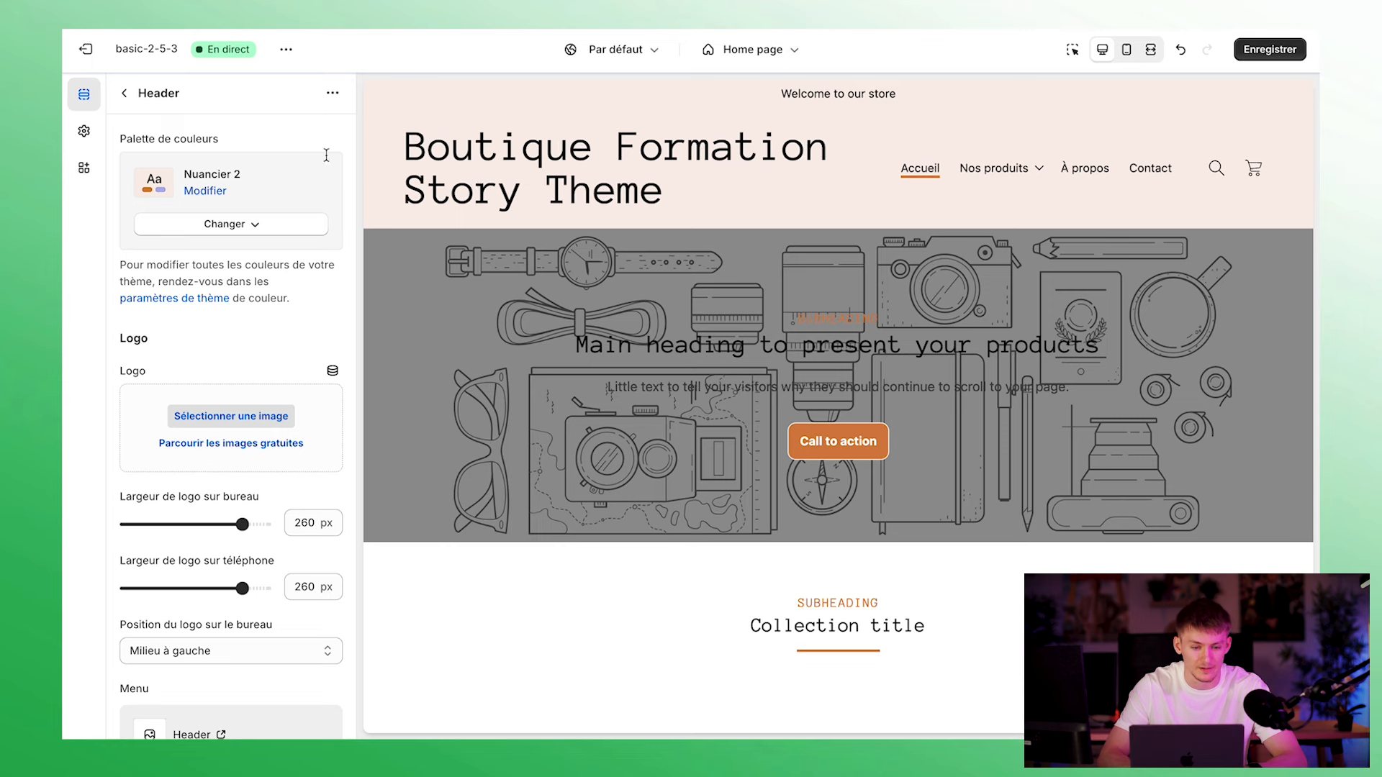
# Choose the logo1 PNG from the image library as the Header section's logo
pyautogui.click(231, 416)
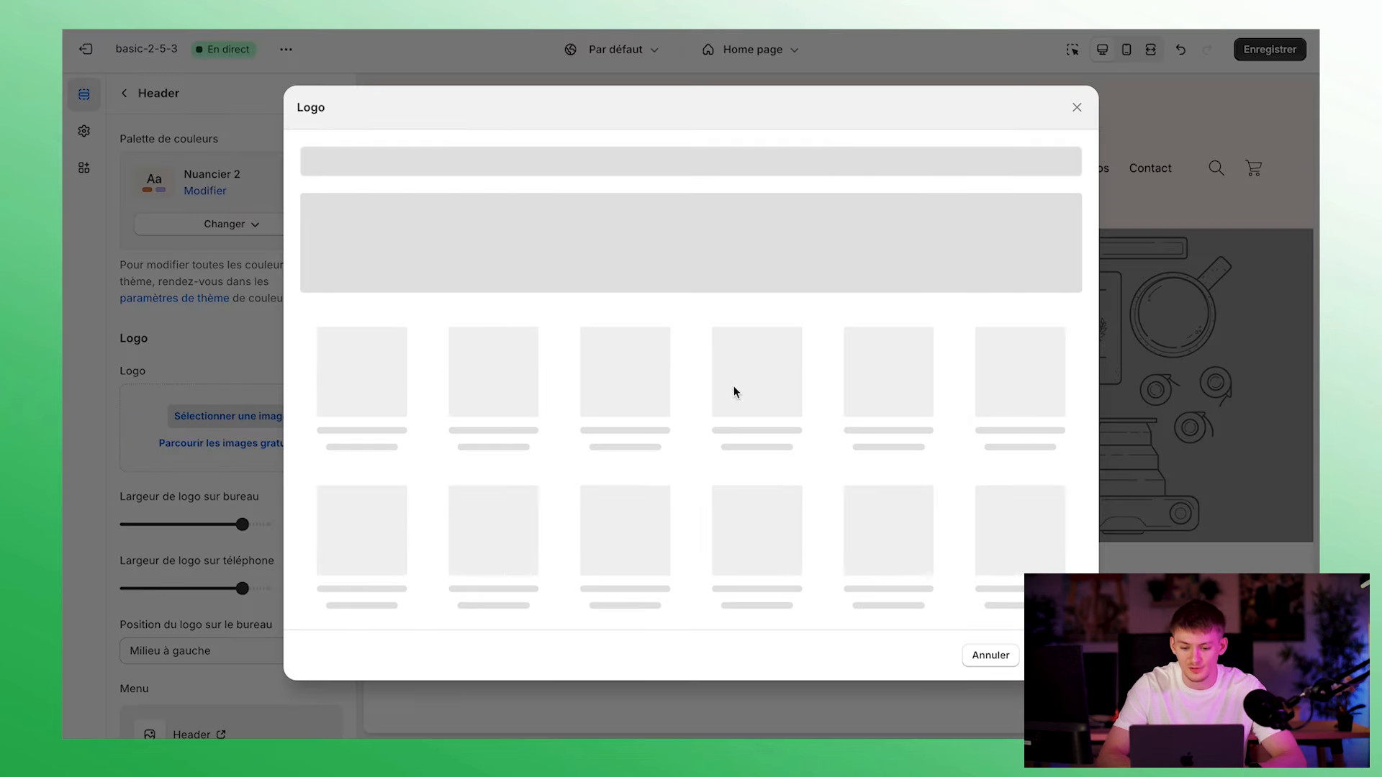
pyautogui.scroll(-4, 828, 632)
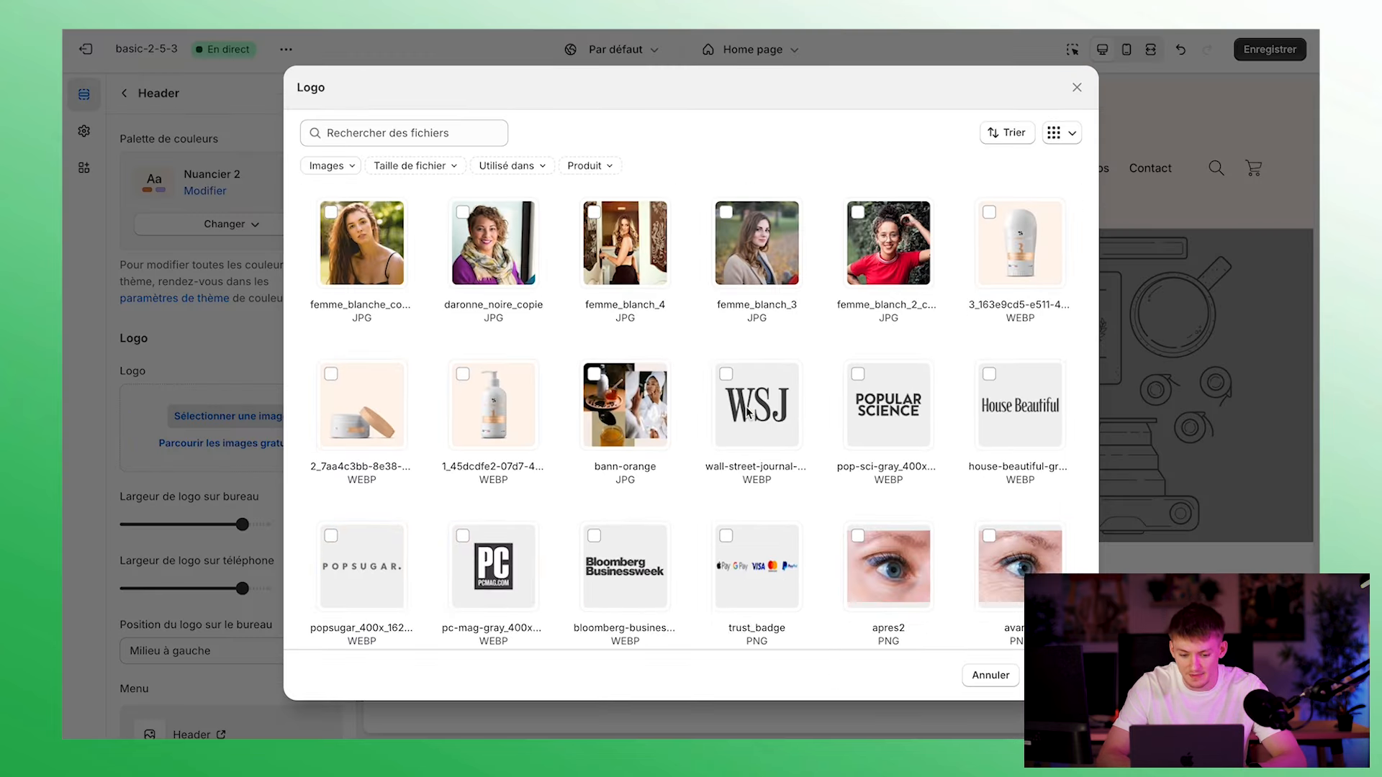
pyautogui.scroll(-10, 747, 413)
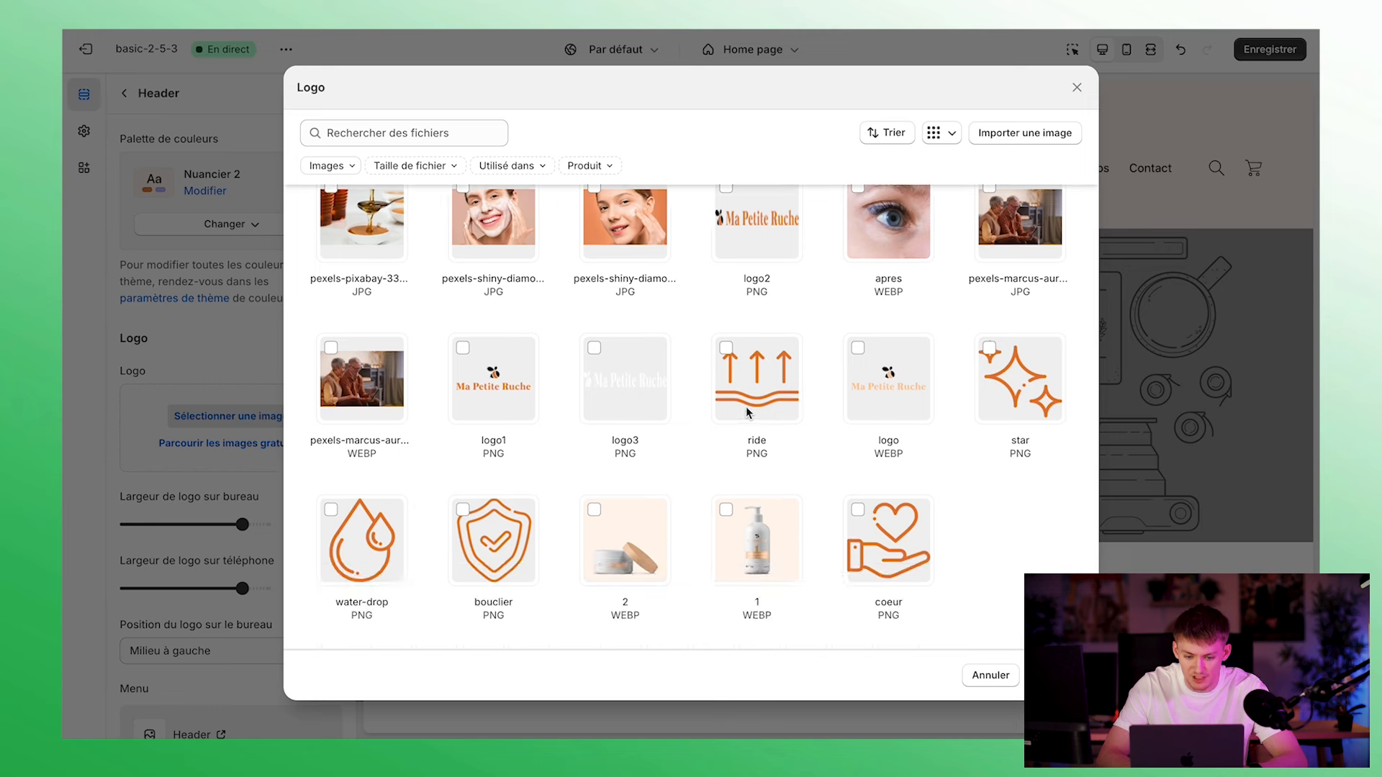
pyautogui.click(463, 349)
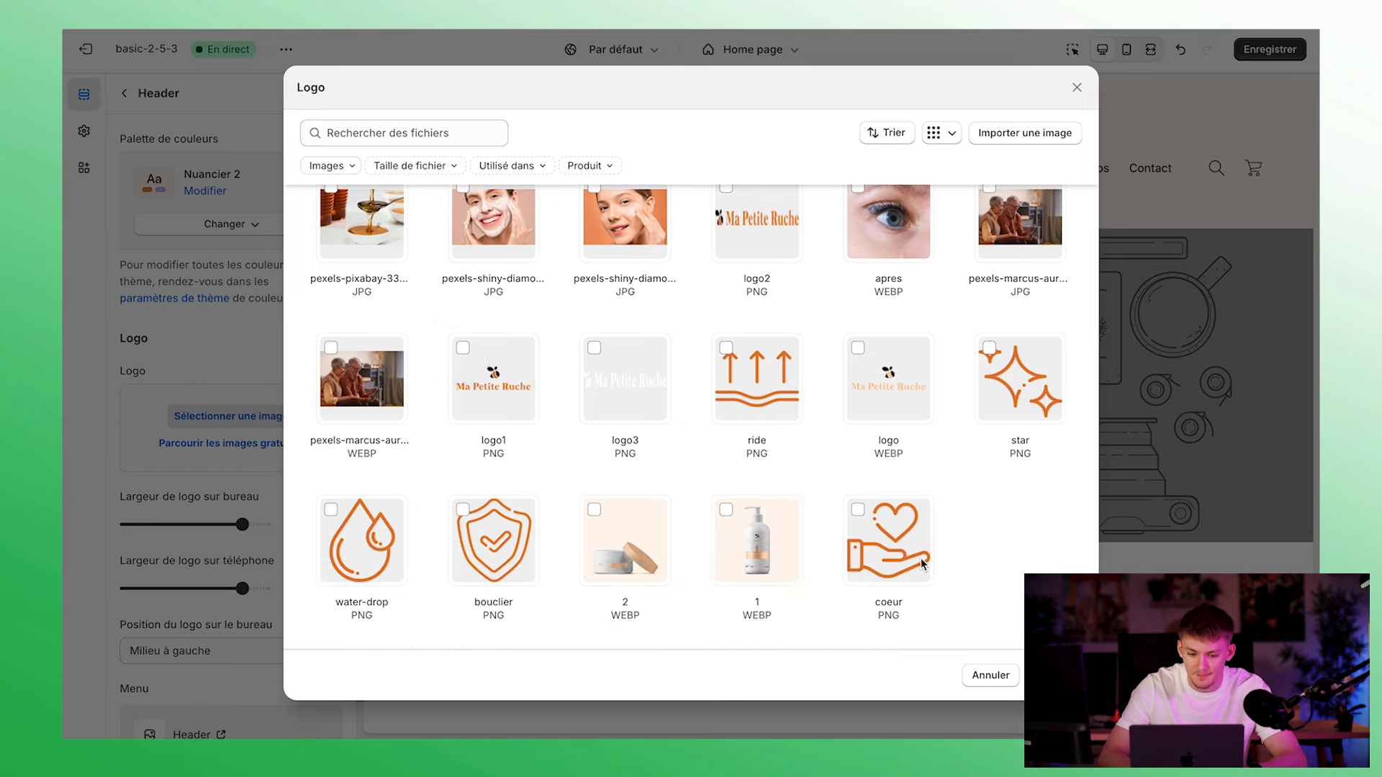
pyautogui.click(1054, 675)
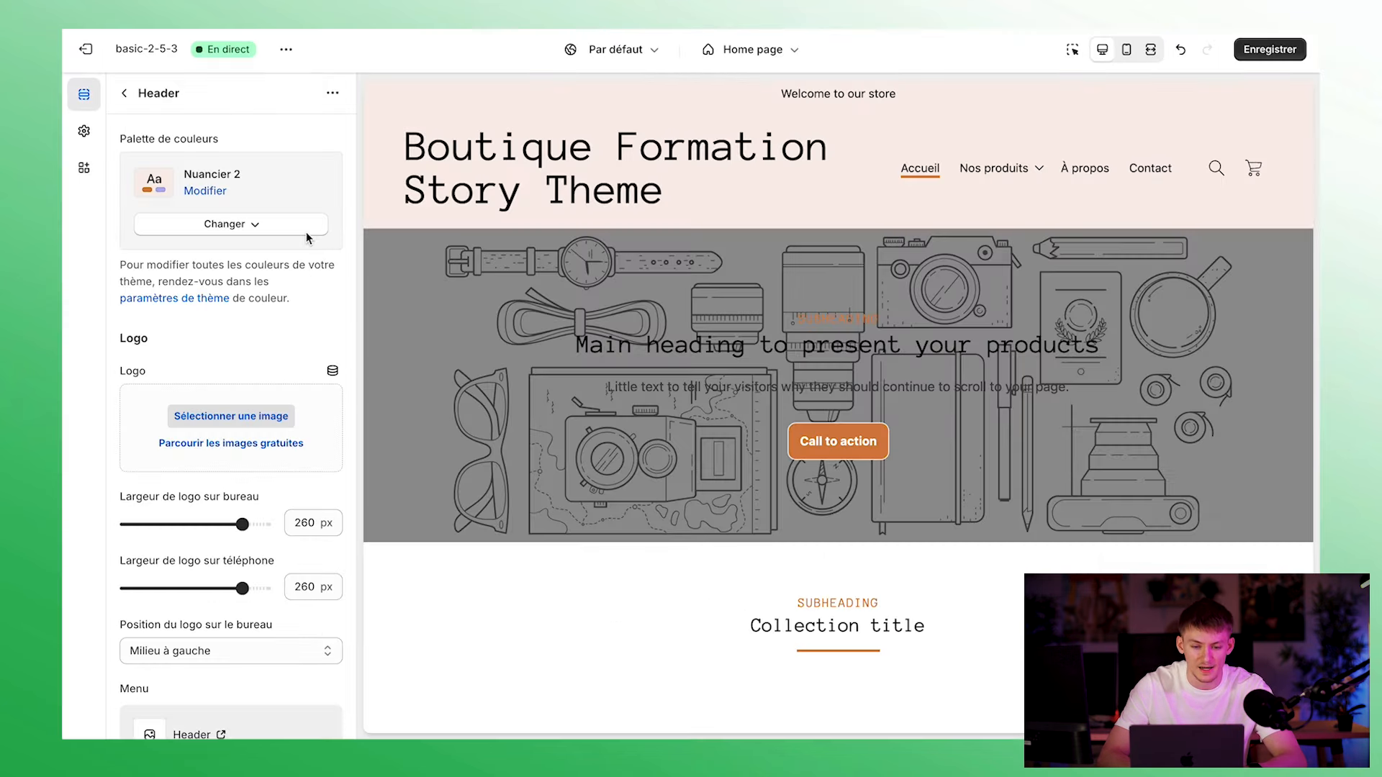
# Set the header logo width to 140 px on desktop and 100 px on phone
pyautogui.moveTo(243, 696); pyautogui.dragTo(192, 697)
pyautogui.moveTo(243, 632); pyautogui.dragTo(176, 632)
pyautogui.moveTo(191, 696); pyautogui.dragTo(154, 696)
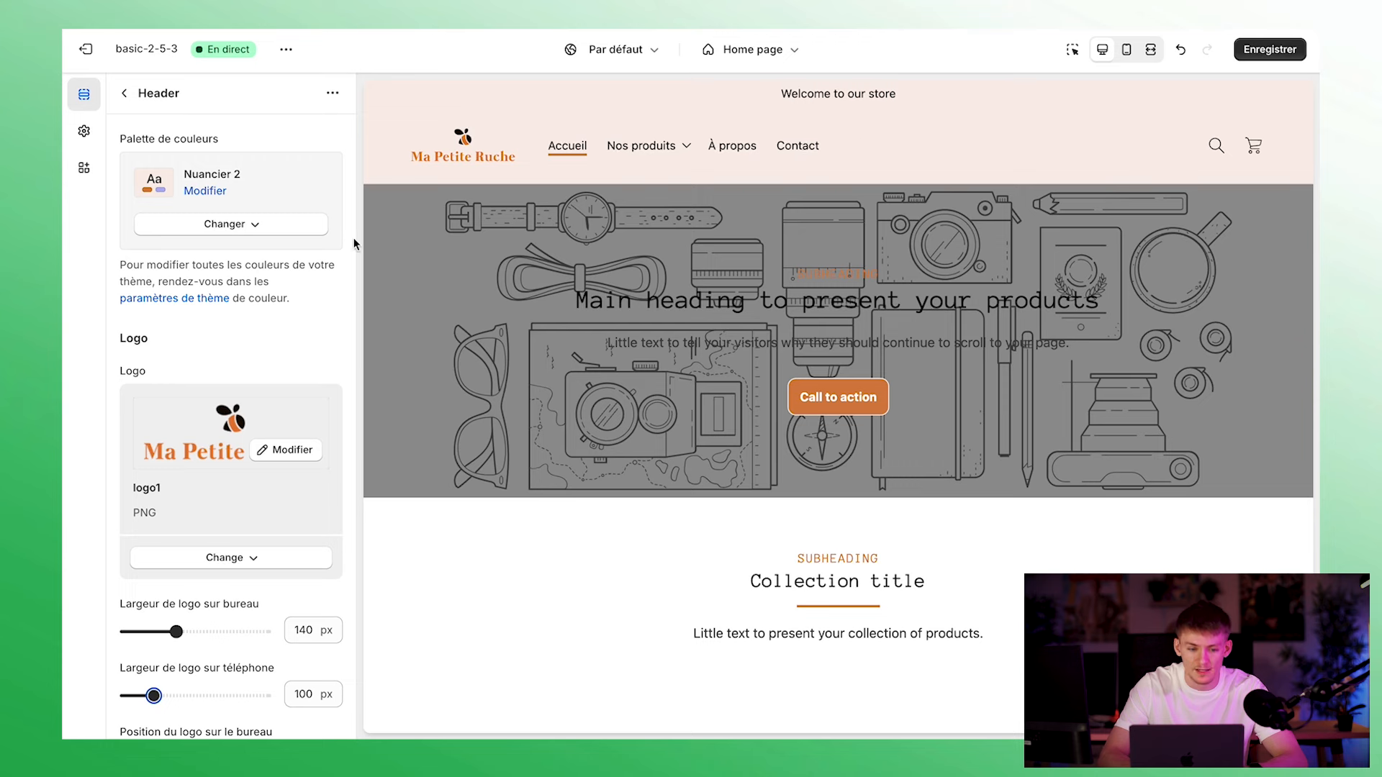
# Try the desktop logo positions En-haut centrer and En-haut à gauche, and return the setting to Milieu à gauche
pyautogui.scroll(-6, 245, 342)
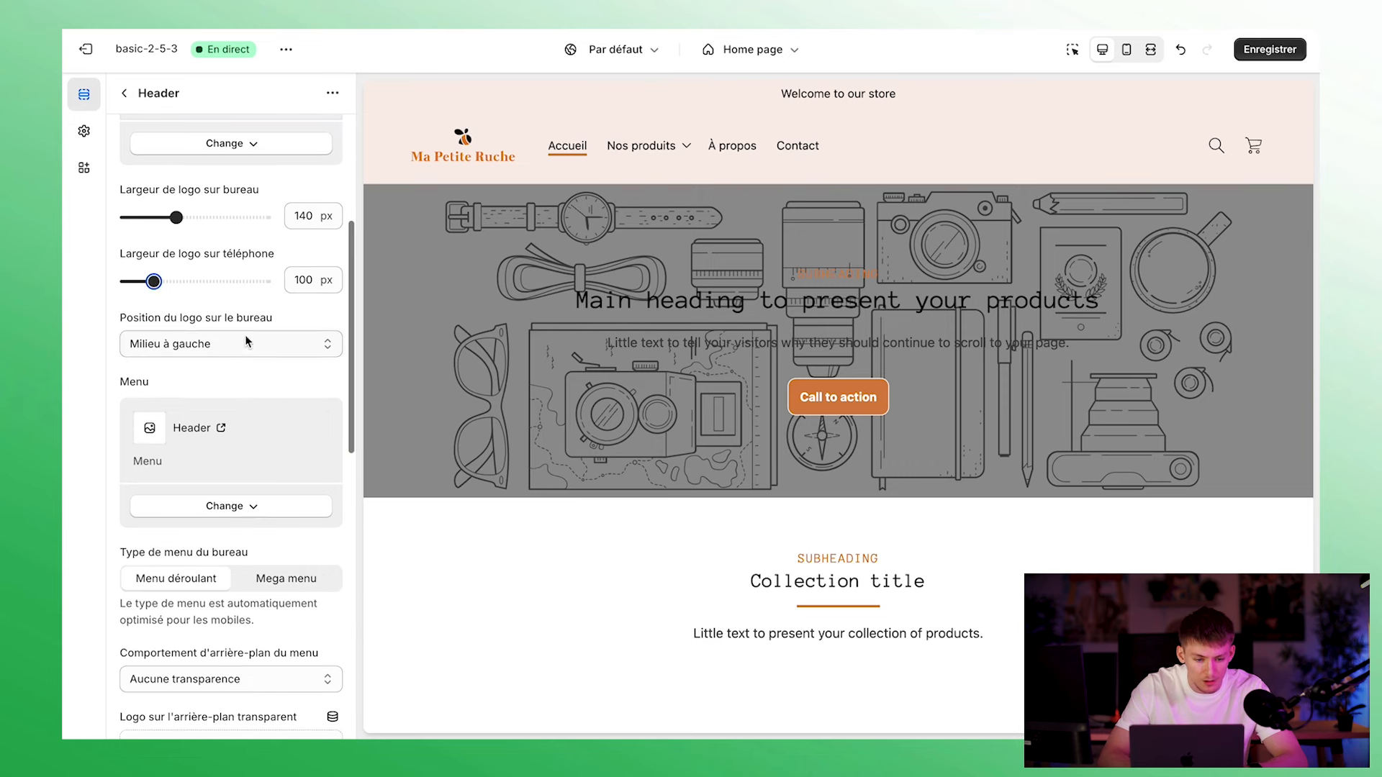
pyautogui.click(245, 341)
pyautogui.click(239, 327)
pyautogui.click(226, 344)
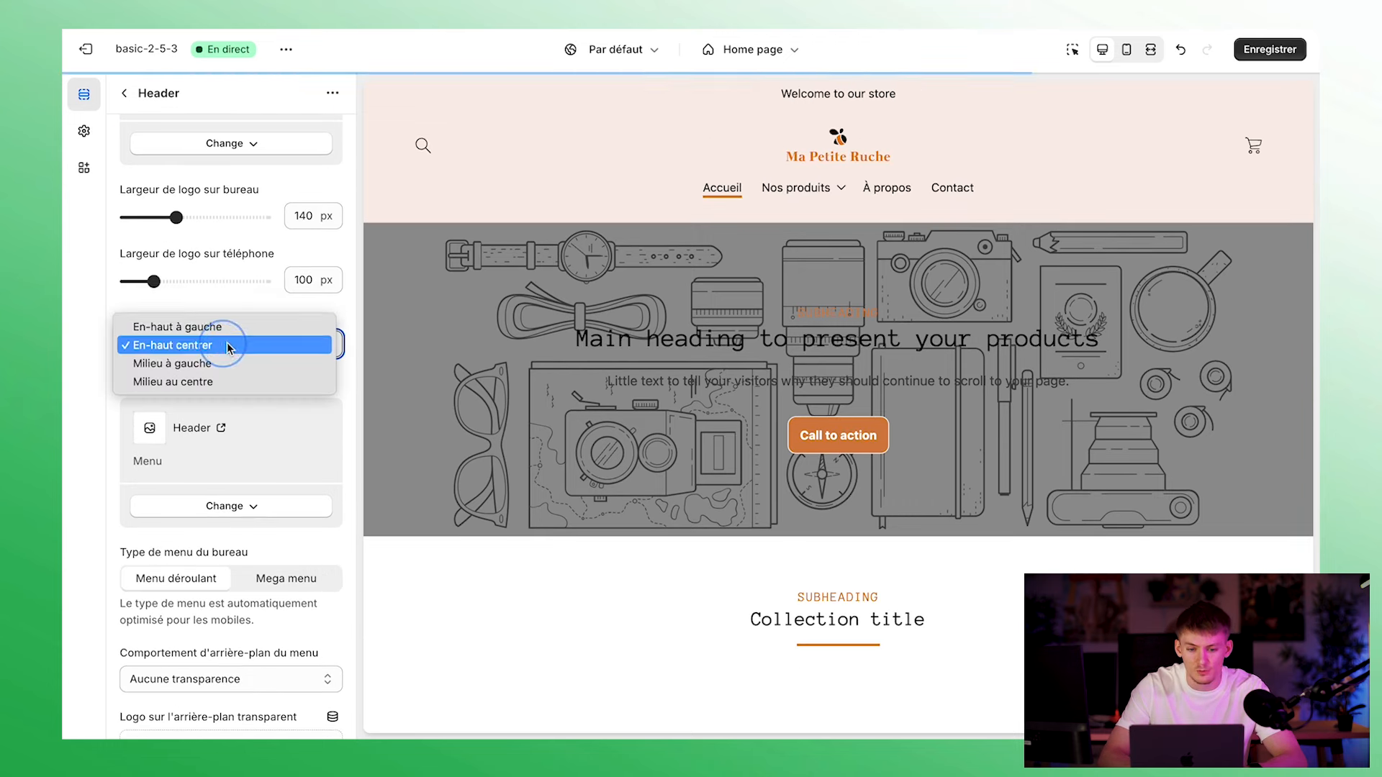
pyautogui.click(258, 324)
pyautogui.click(244, 353)
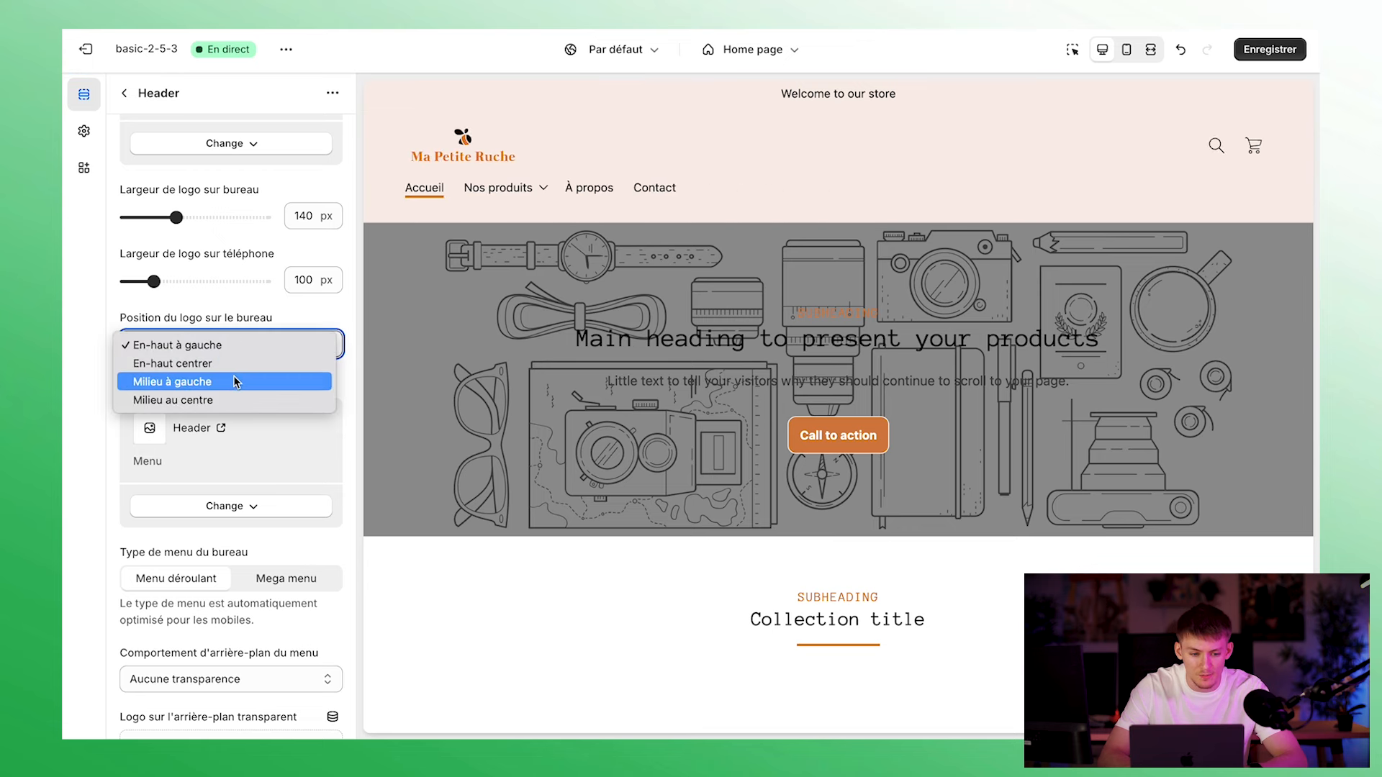
pyautogui.click(237, 382)
pyautogui.scroll(-2, 263, 531)
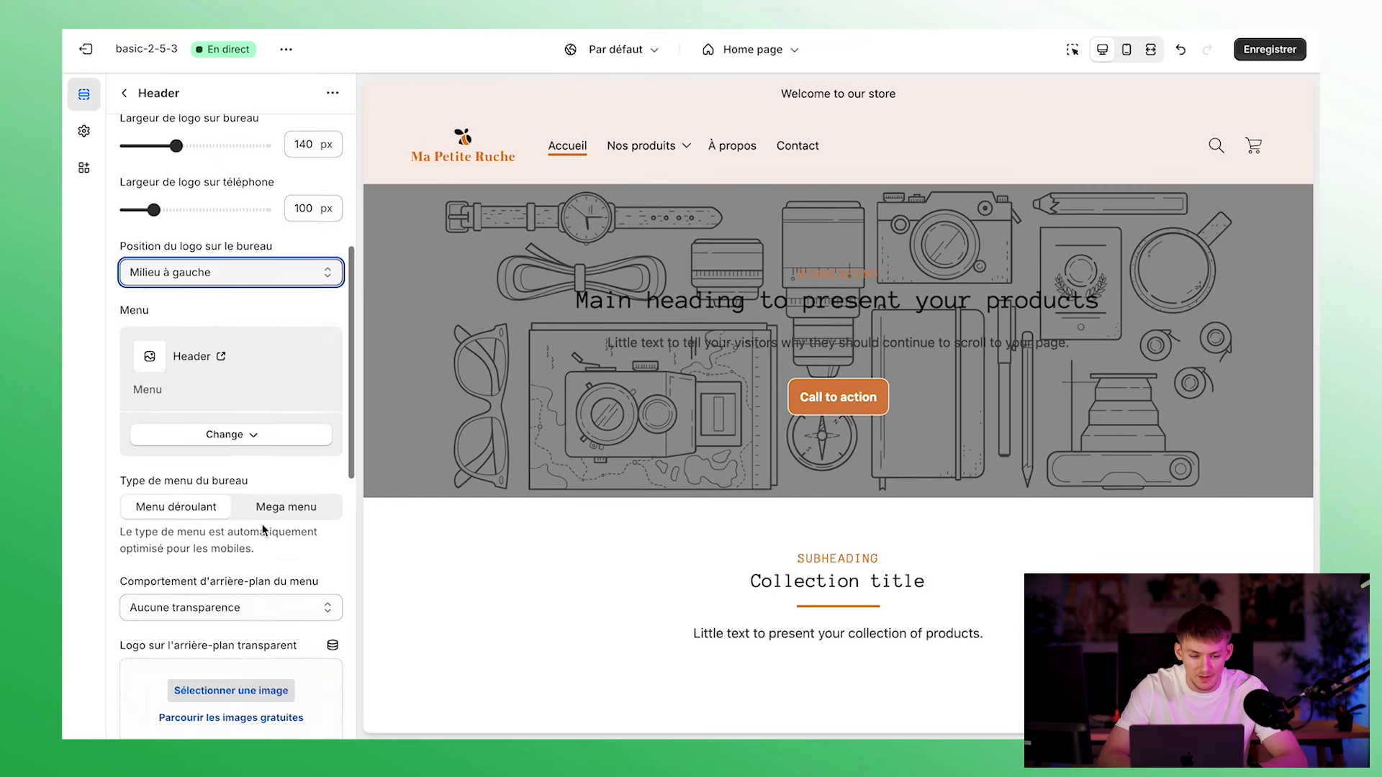
pyautogui.scroll(-10, 264, 531)
pyautogui.scroll(-3, 257, 545)
pyautogui.scroll(15, 258, 545)
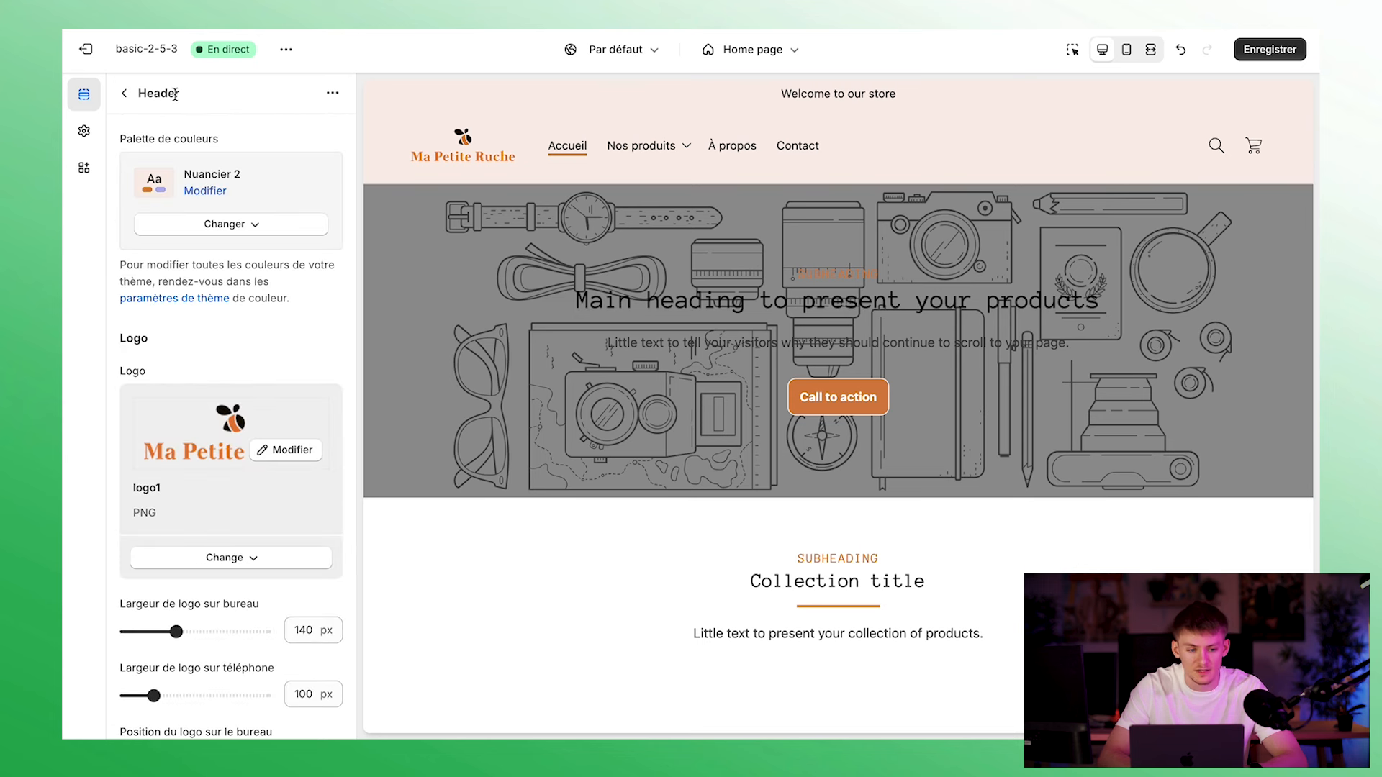
# Replace the announcement bar's message with "Livraison gratuite à partir de 50€"
pyautogui.click(124, 93)
pyautogui.click(176, 150)
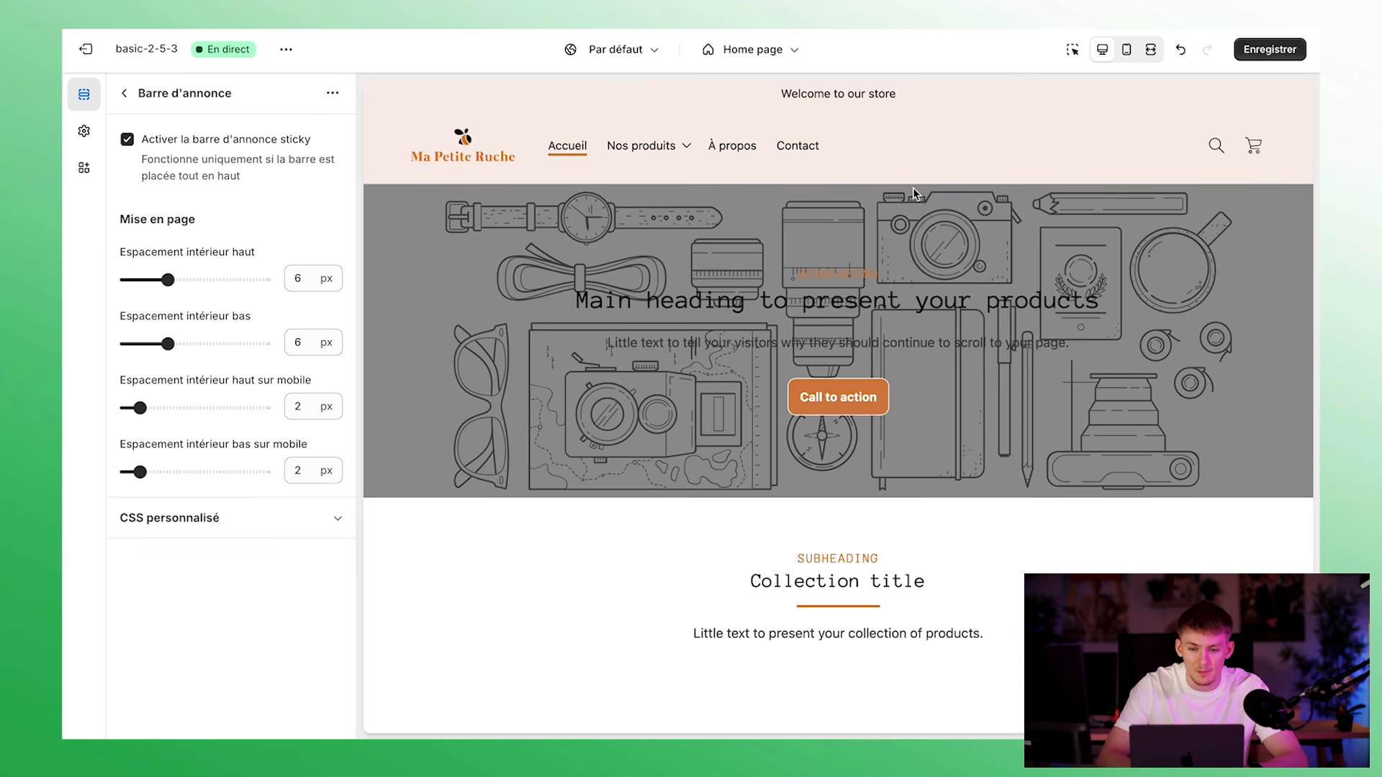
pyautogui.moveTo(947, 106); pyautogui.dragTo(775, 95)
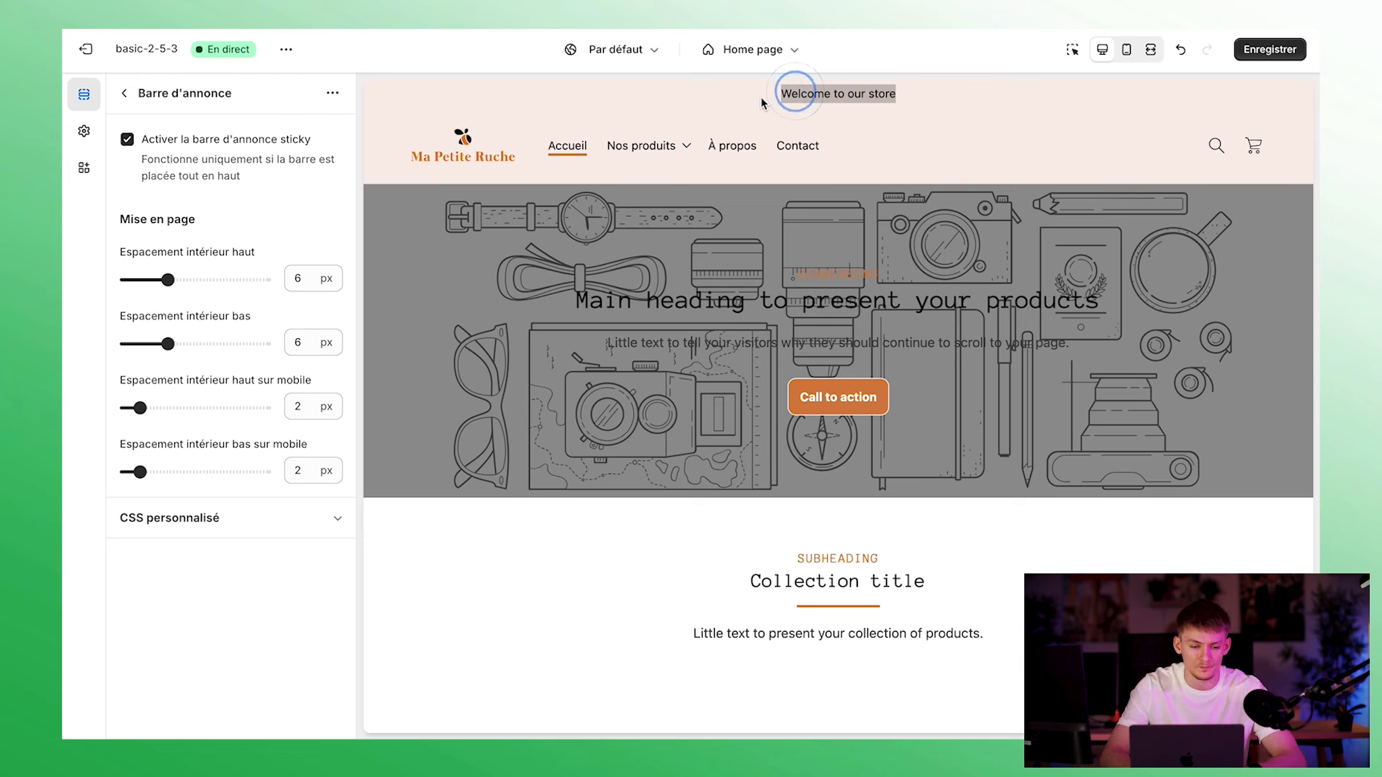
pyautogui.click(127, 95)
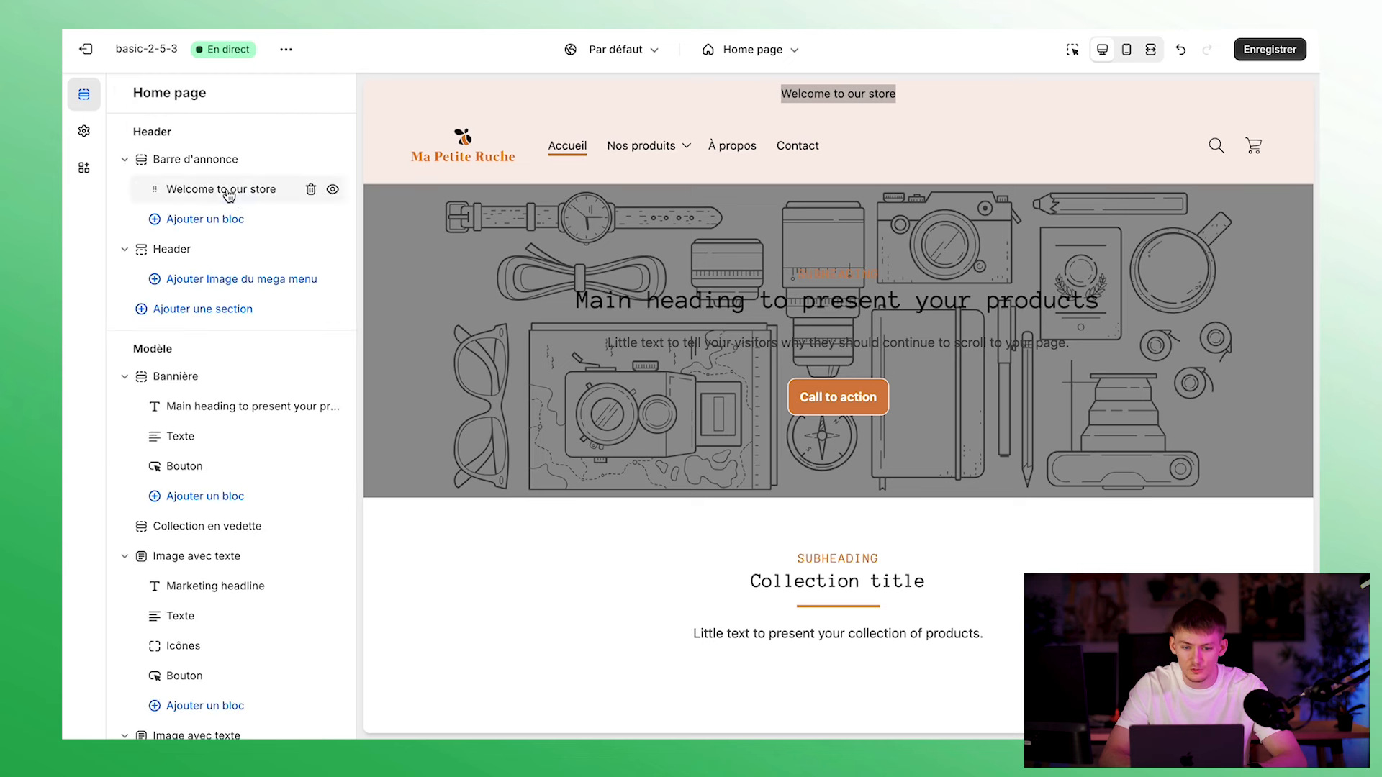
pyautogui.click(227, 189)
pyautogui.tripleClick(221, 209)
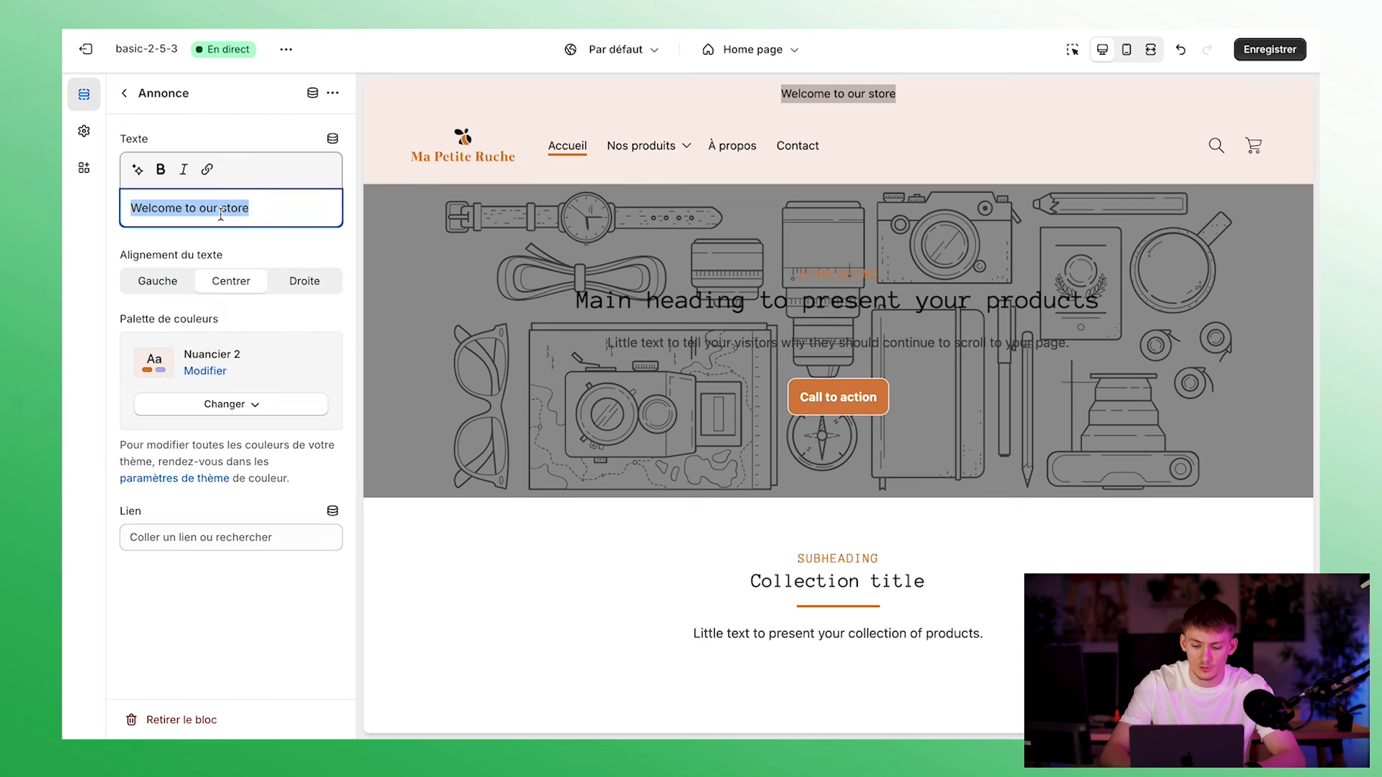
pyautogui.write('Livraison')
pyautogui.write(' gratuite ')
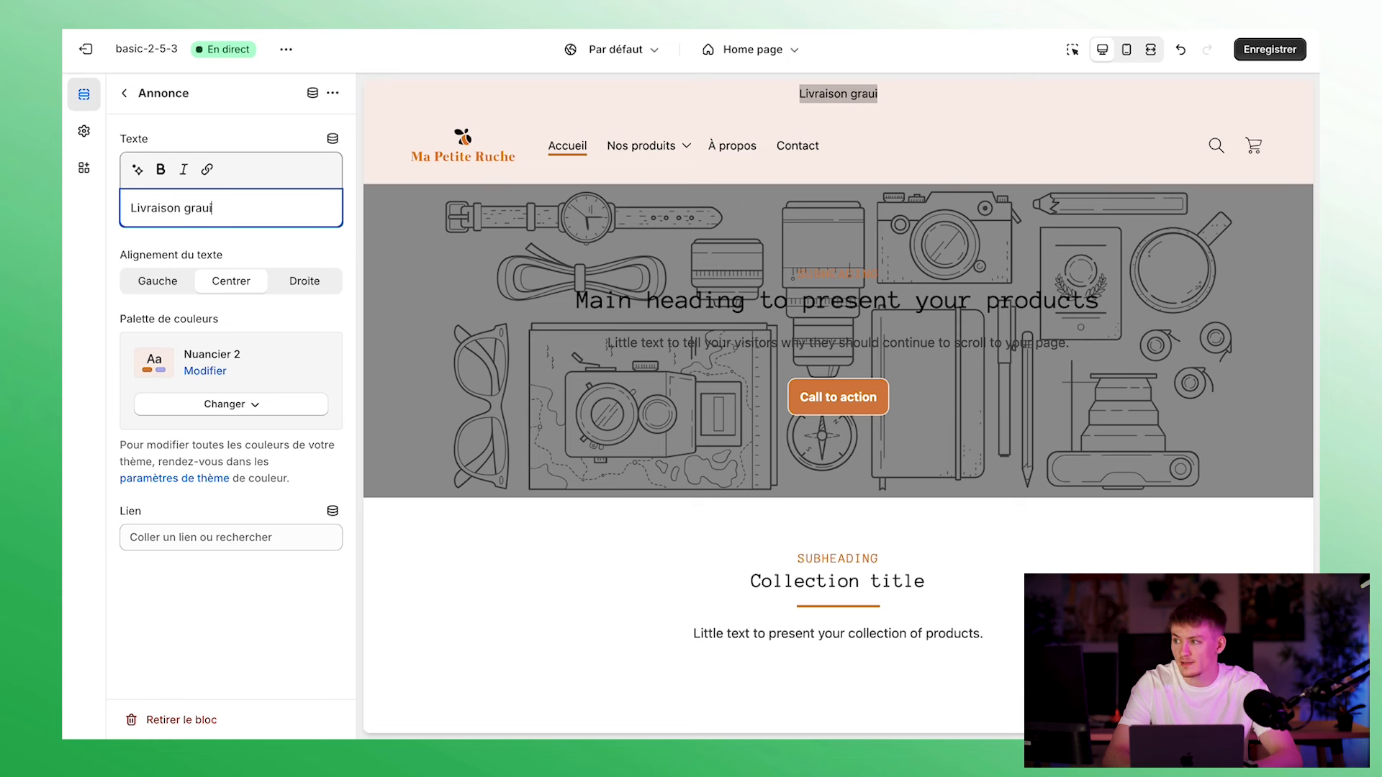
pyautogui.write('à partir')
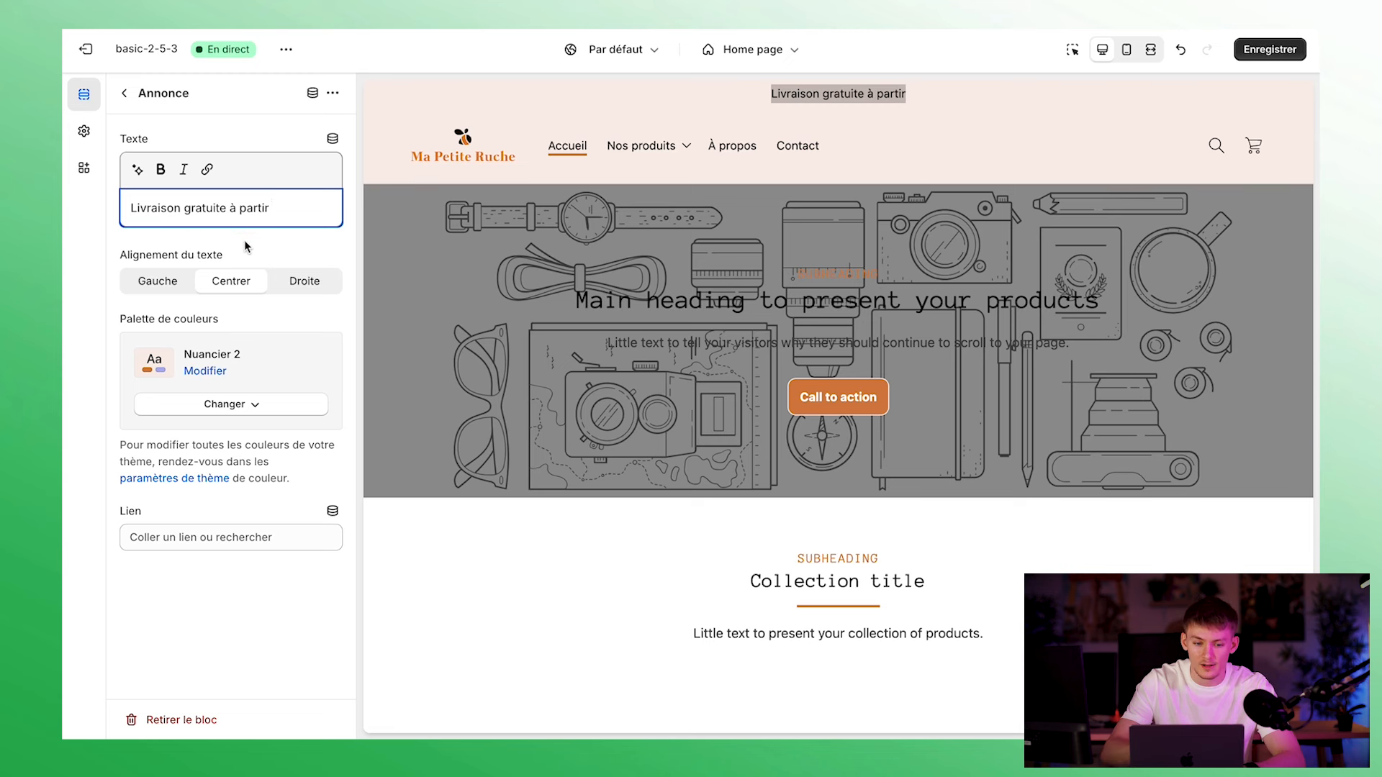
pyautogui.write('de ')
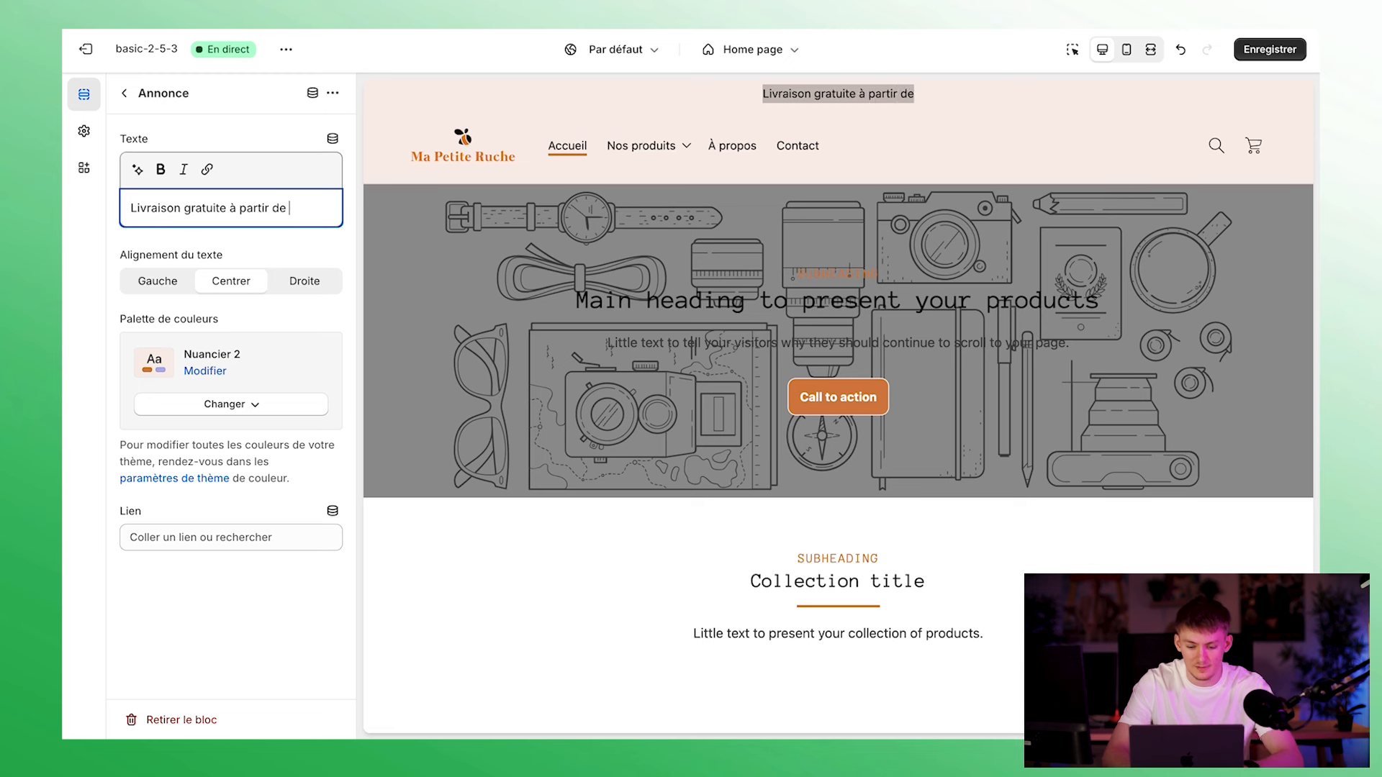
pyautogui.write('50€')
# Apply the Nuancier 4 colour palette to the announcement and make its text bold
pyautogui.click(209, 408)
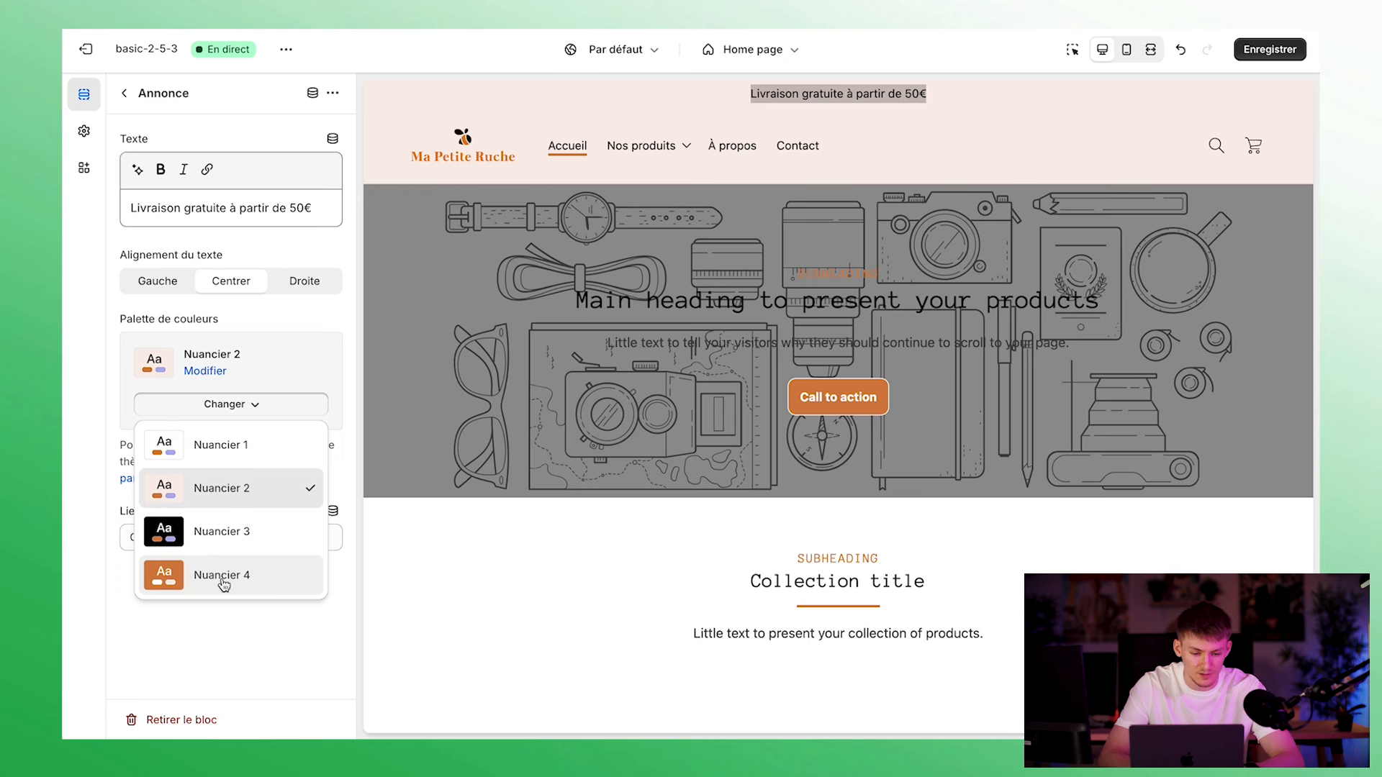
pyautogui.click(223, 580)
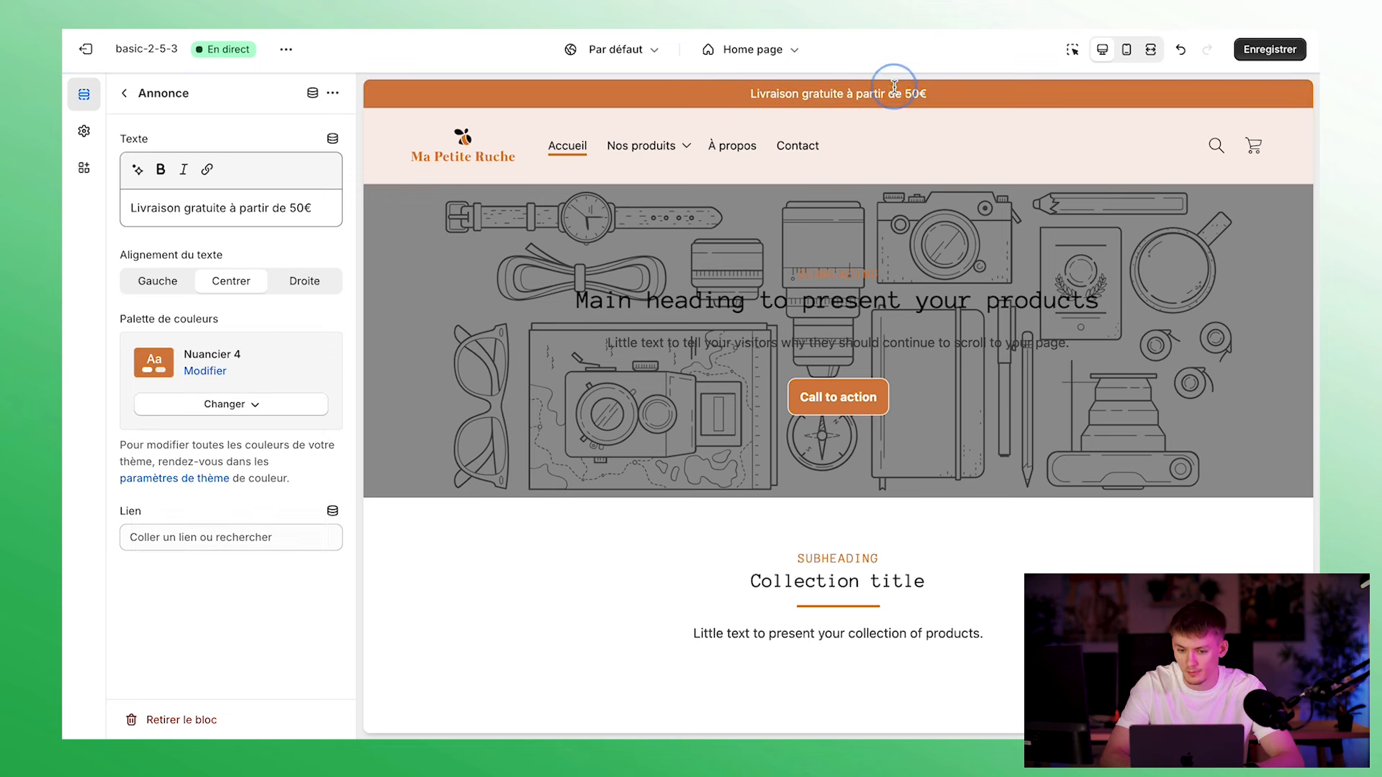
pyautogui.click(125, 93)
pyautogui.click(185, 190)
pyautogui.tripleClick(193, 208)
pyautogui.click(161, 170)
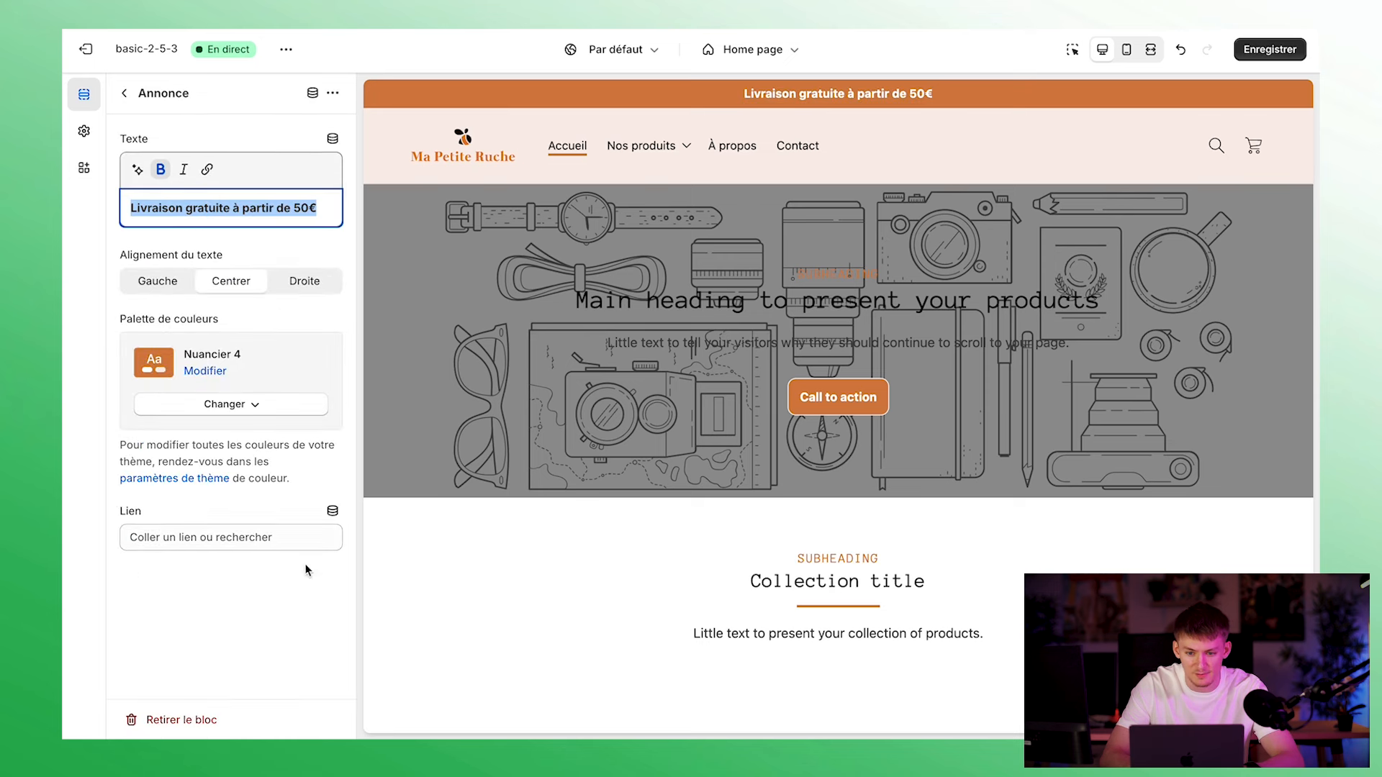
pyautogui.click(125, 94)
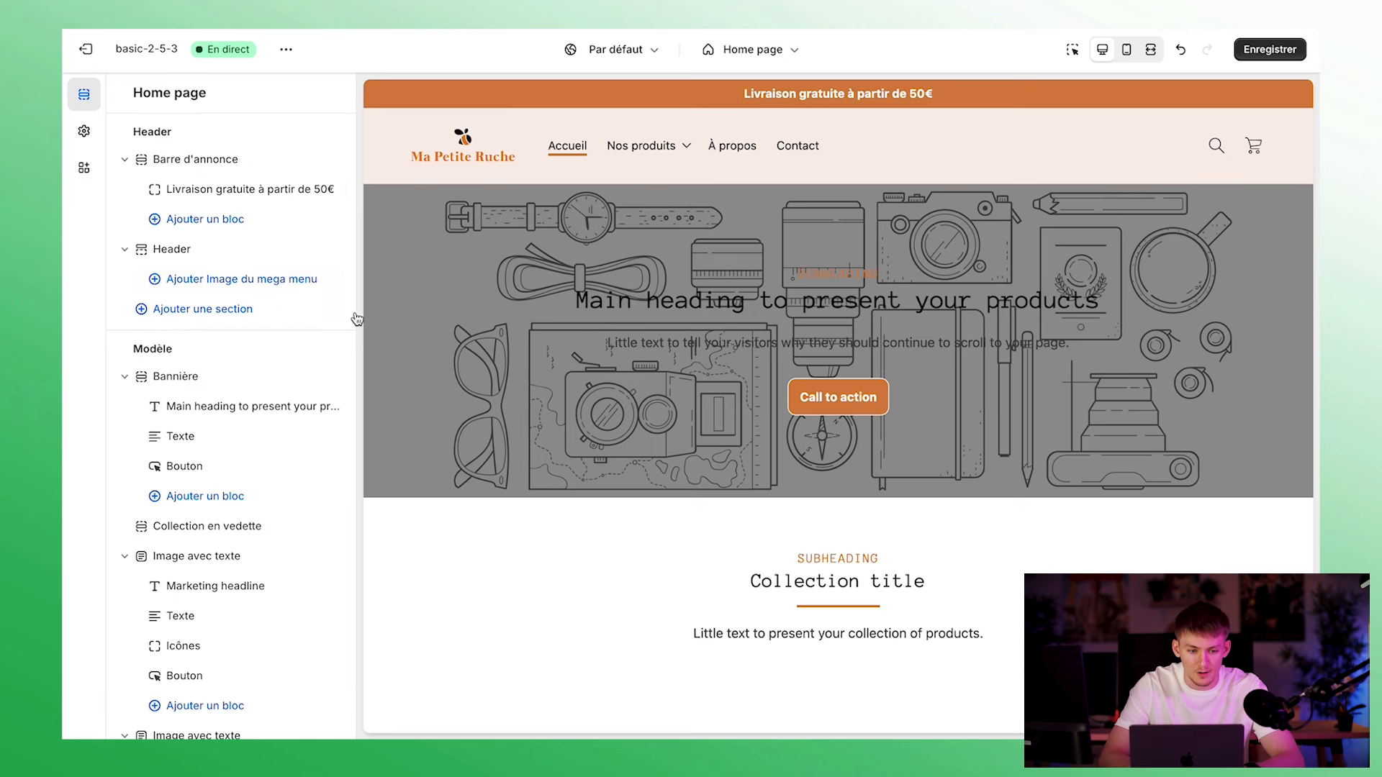
# Turn off both the search and the separator line in the Header section
pyautogui.click(187, 254)
pyautogui.scroll(-10, 216, 417)
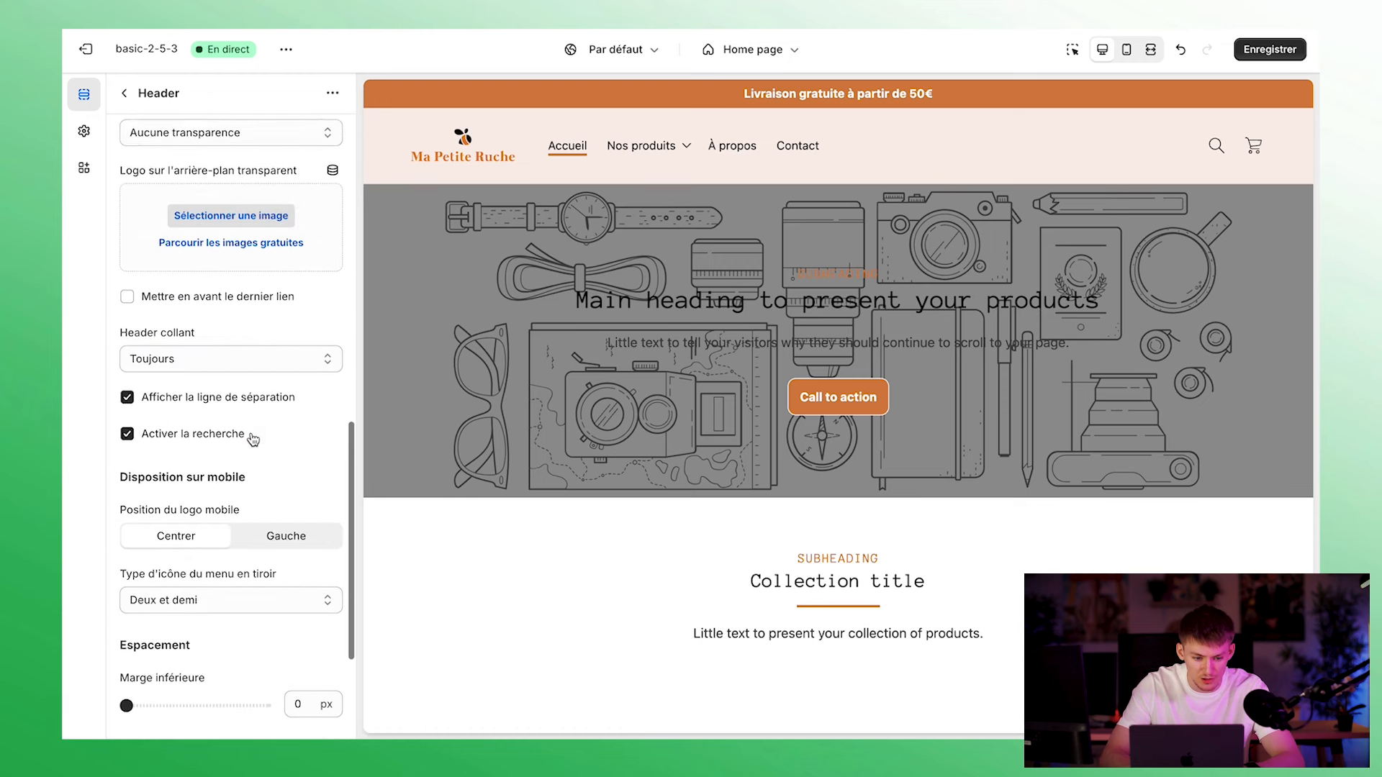
pyautogui.rightClick(215, 398)
pyautogui.click(183, 400)
pyautogui.click(183, 400)
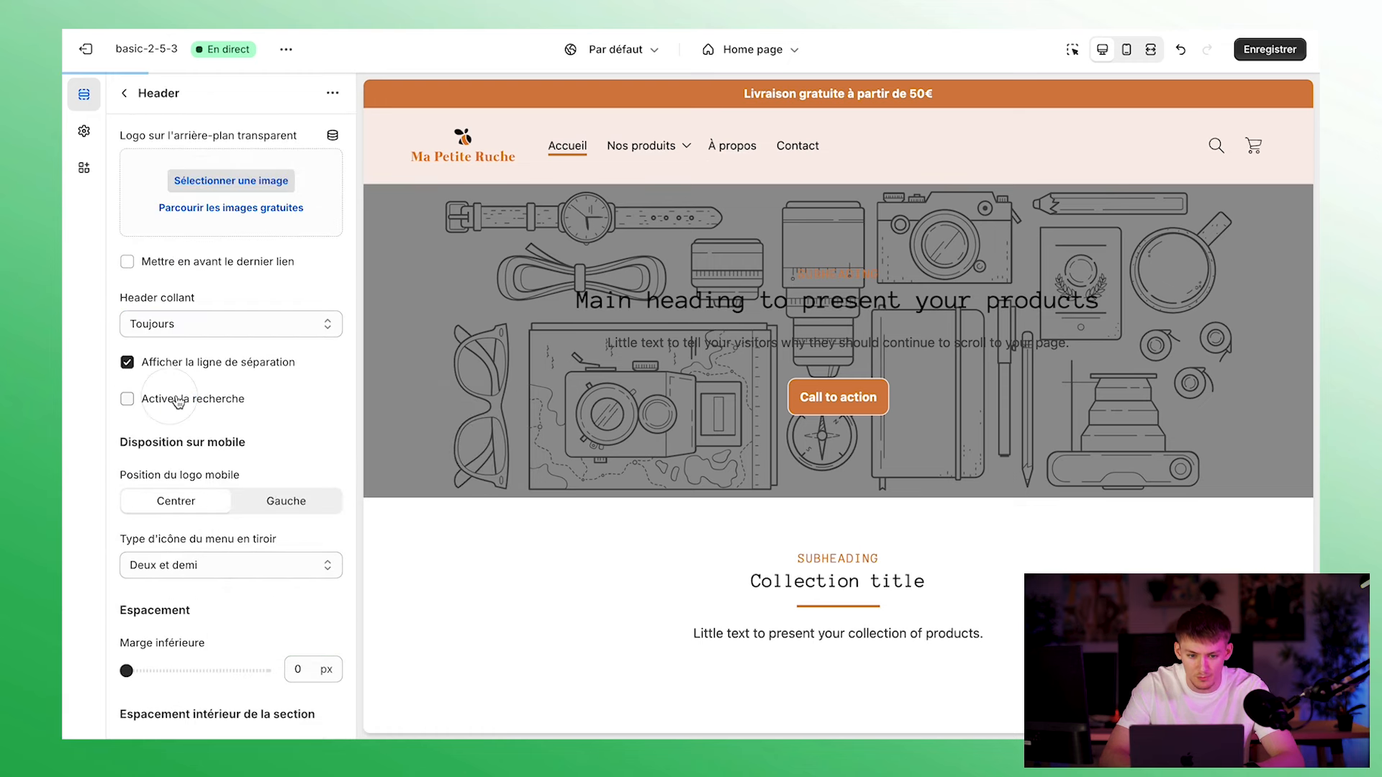
pyautogui.click(150, 364)
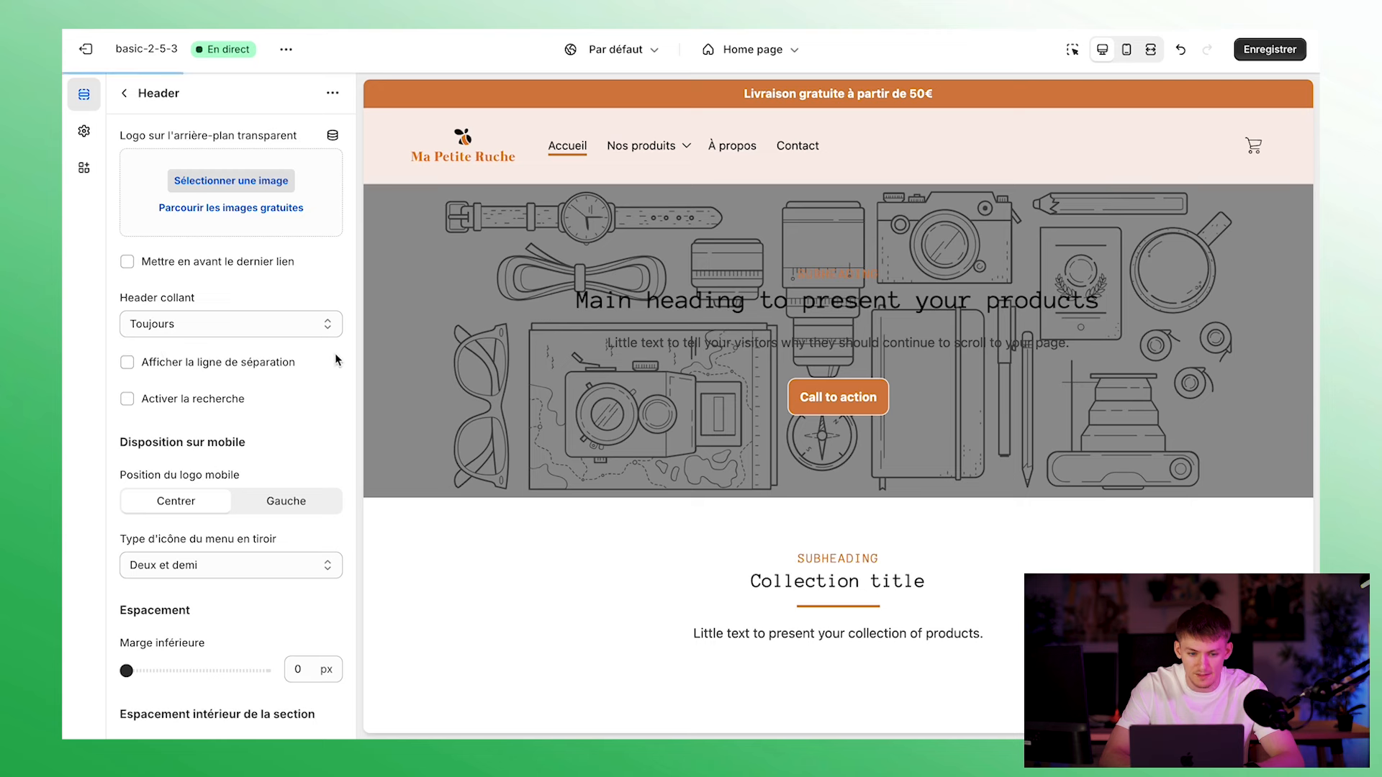
pyautogui.click(124, 93)
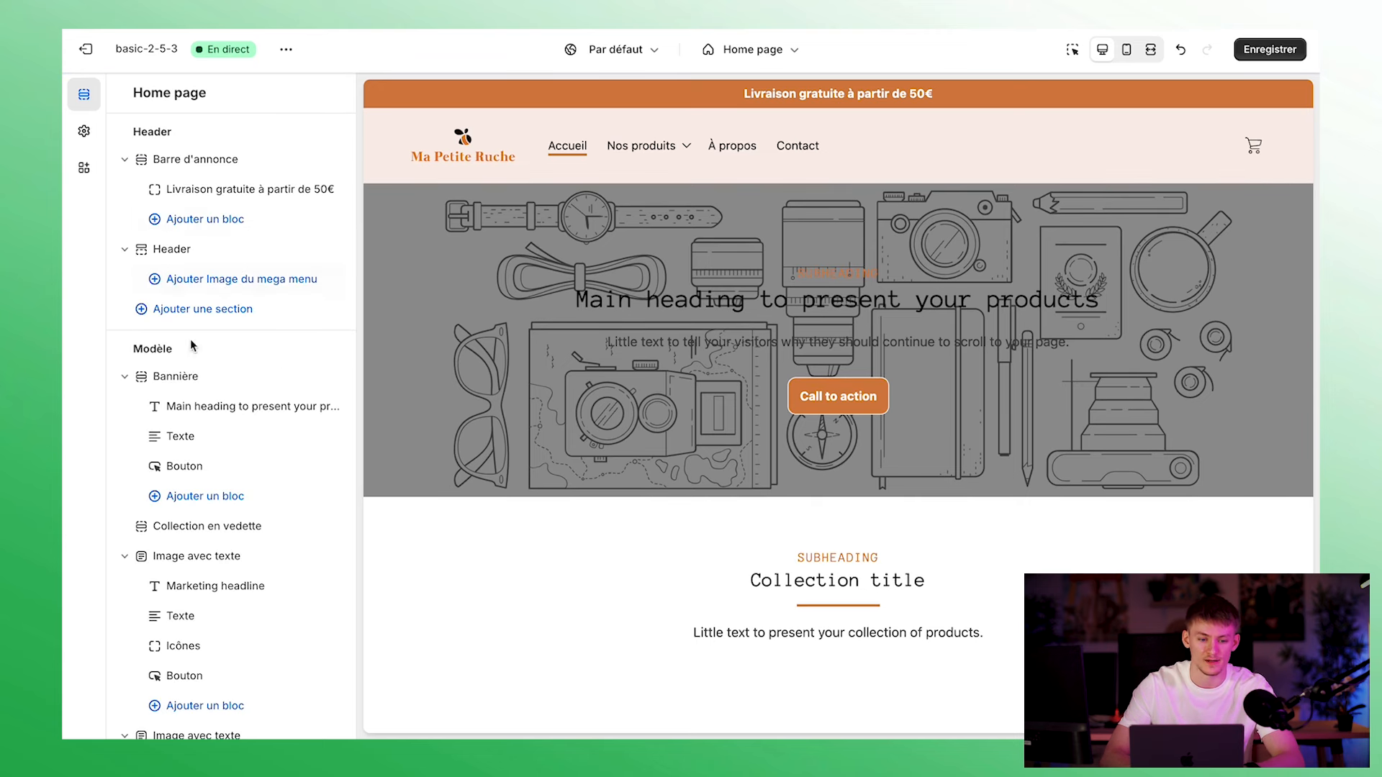
# Set the Bannière section's layout to Image avec texte
pyautogui.scroll(-1, 191, 394)
pyautogui.click(203, 359)
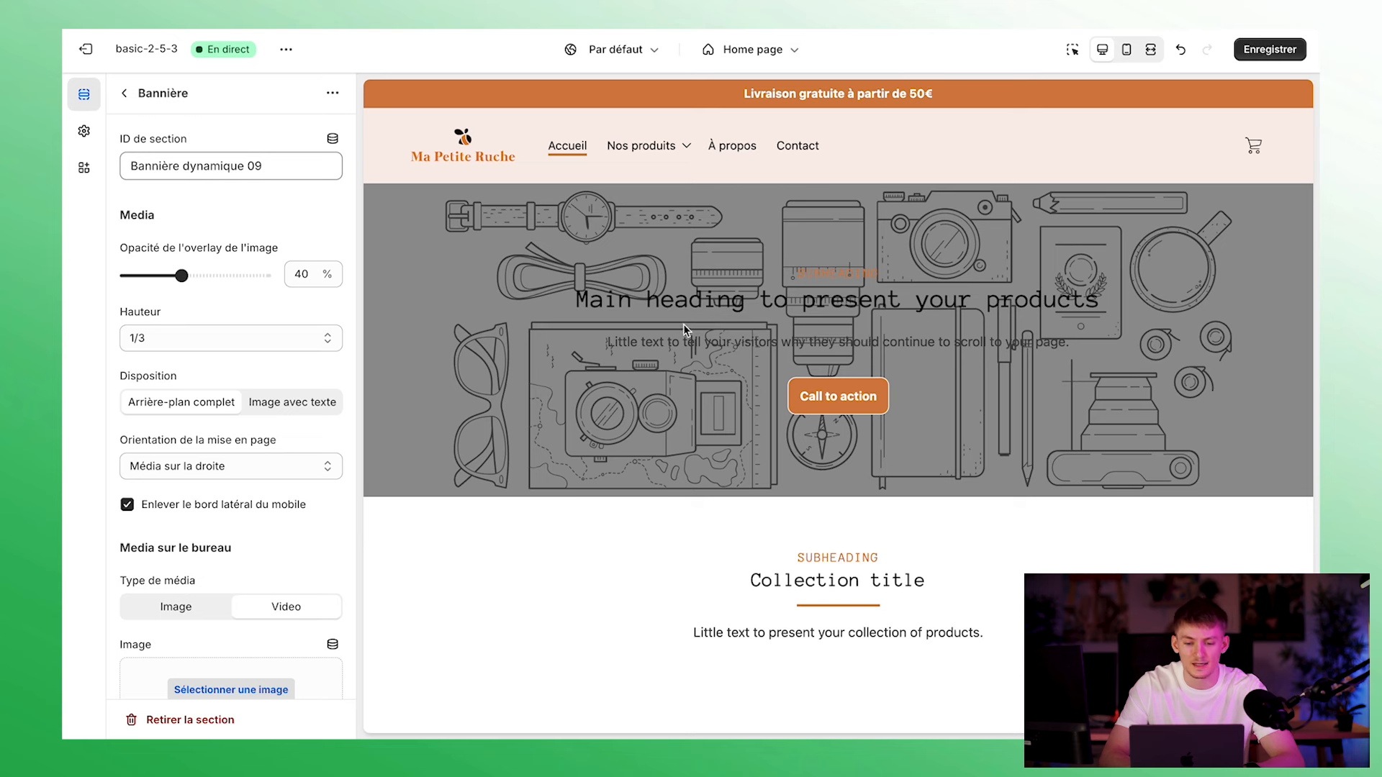
pyautogui.scroll(-10, 187, 515)
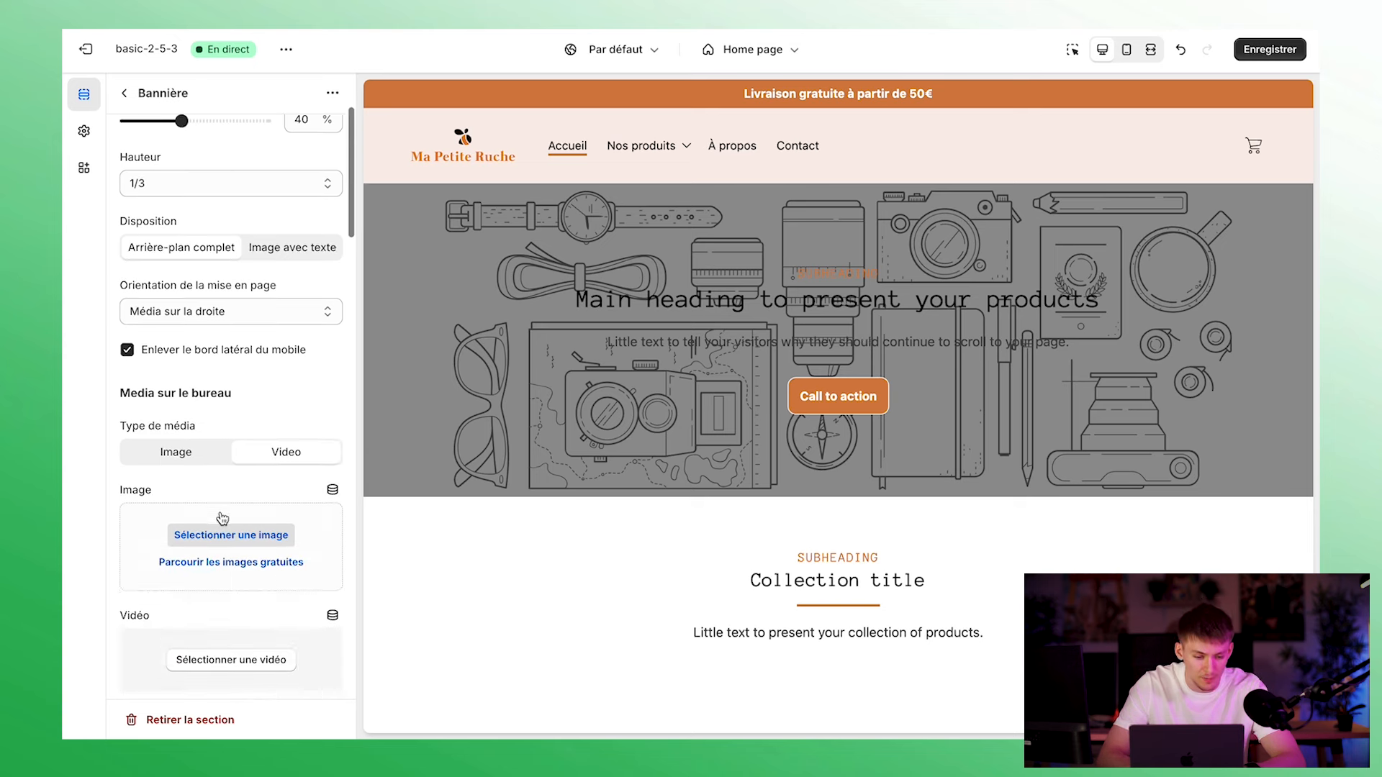
pyautogui.scroll(10, 221, 519)
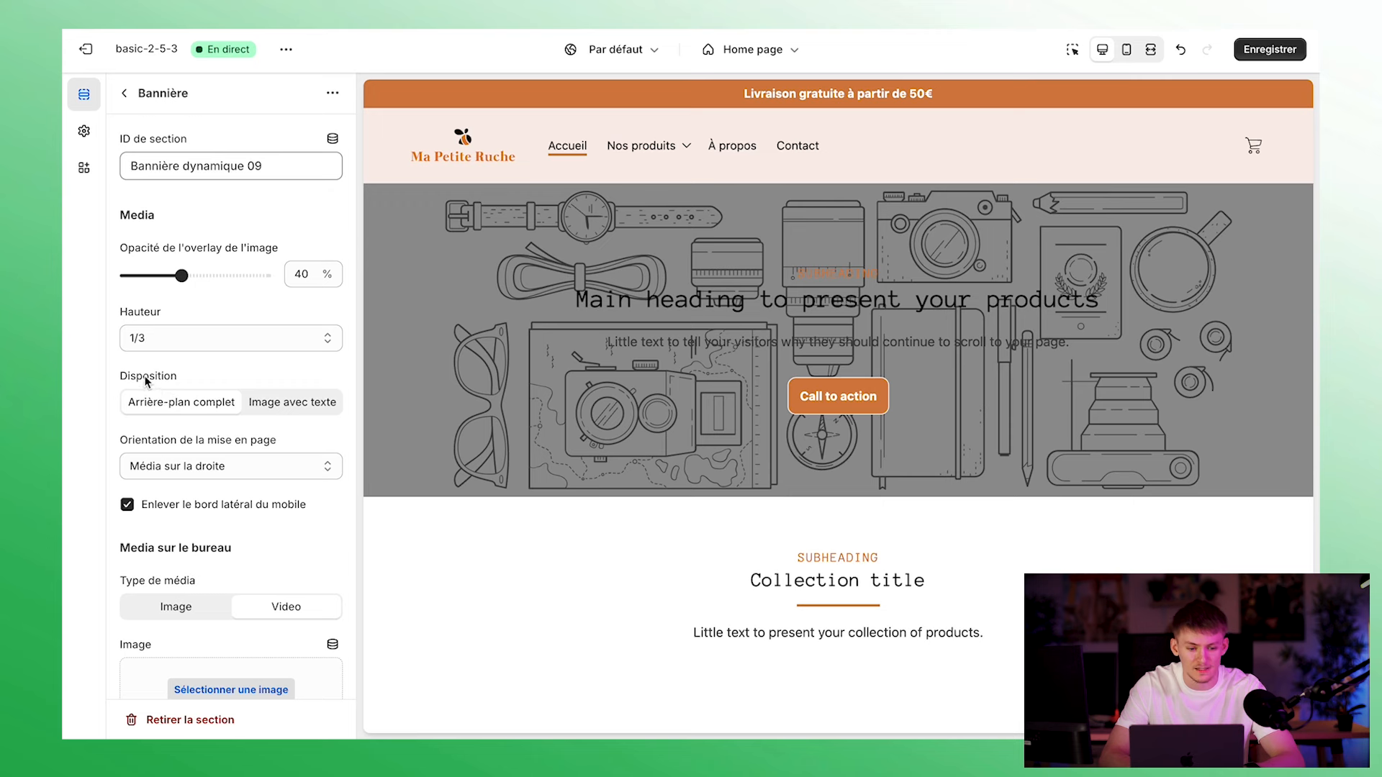
pyautogui.click(317, 403)
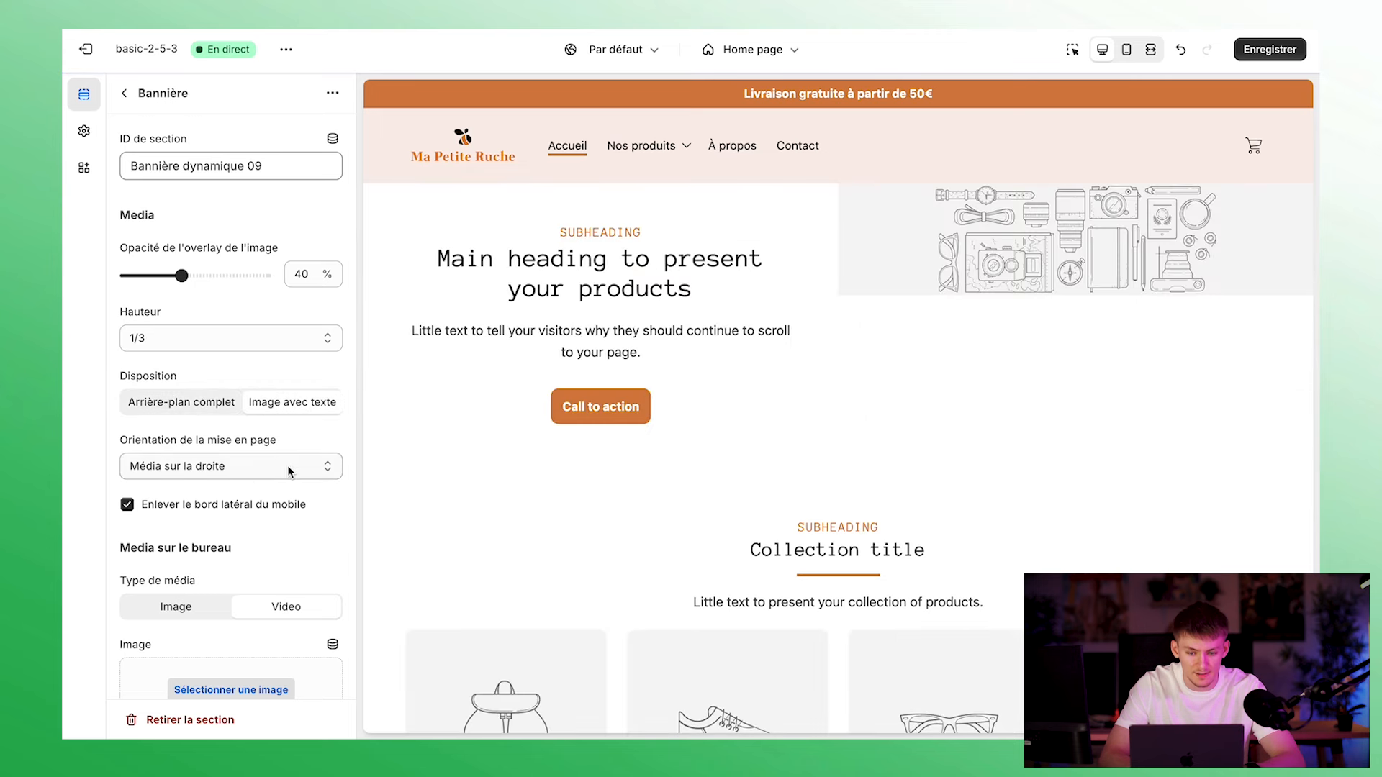
# Set the banner's desktop media type to Image and choose bann-orange from the image library
pyautogui.scroll(-5, 272, 563)
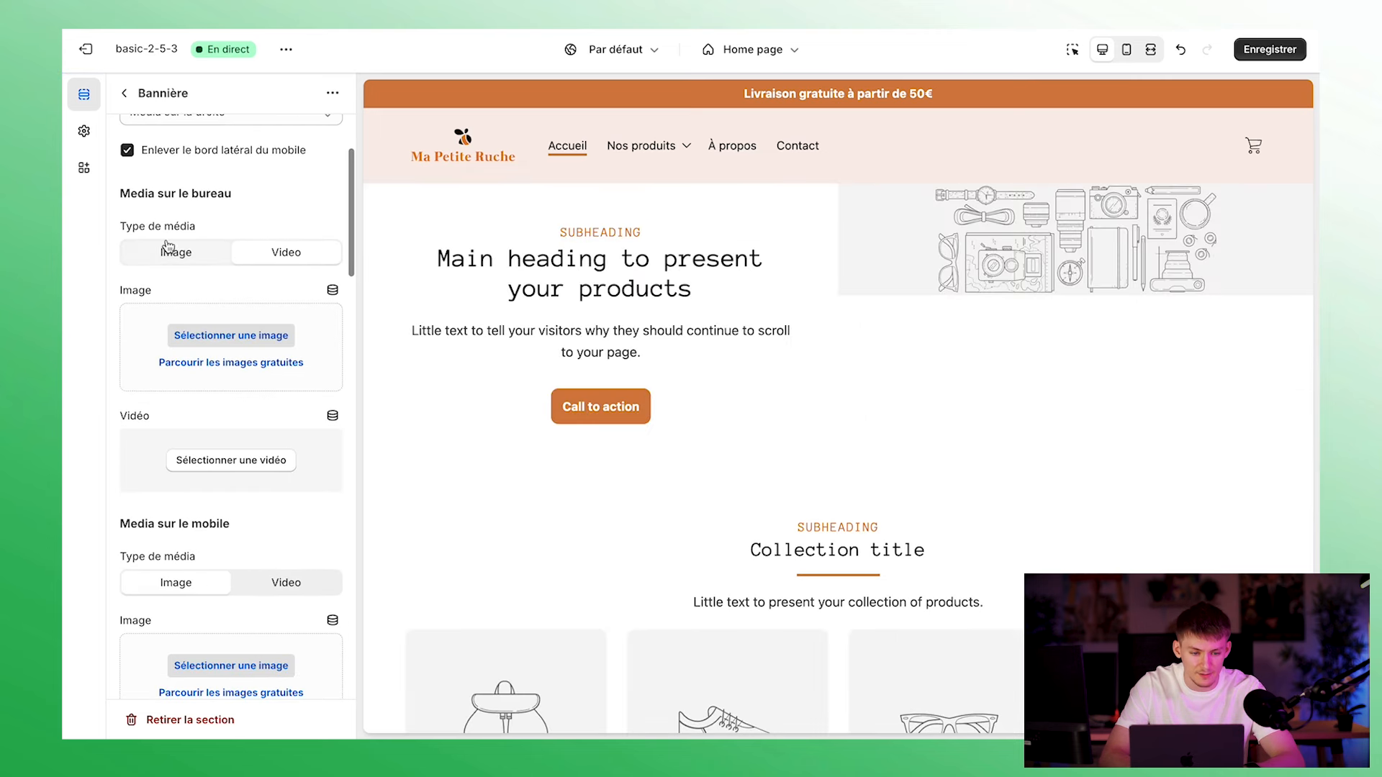
pyautogui.click(171, 254)
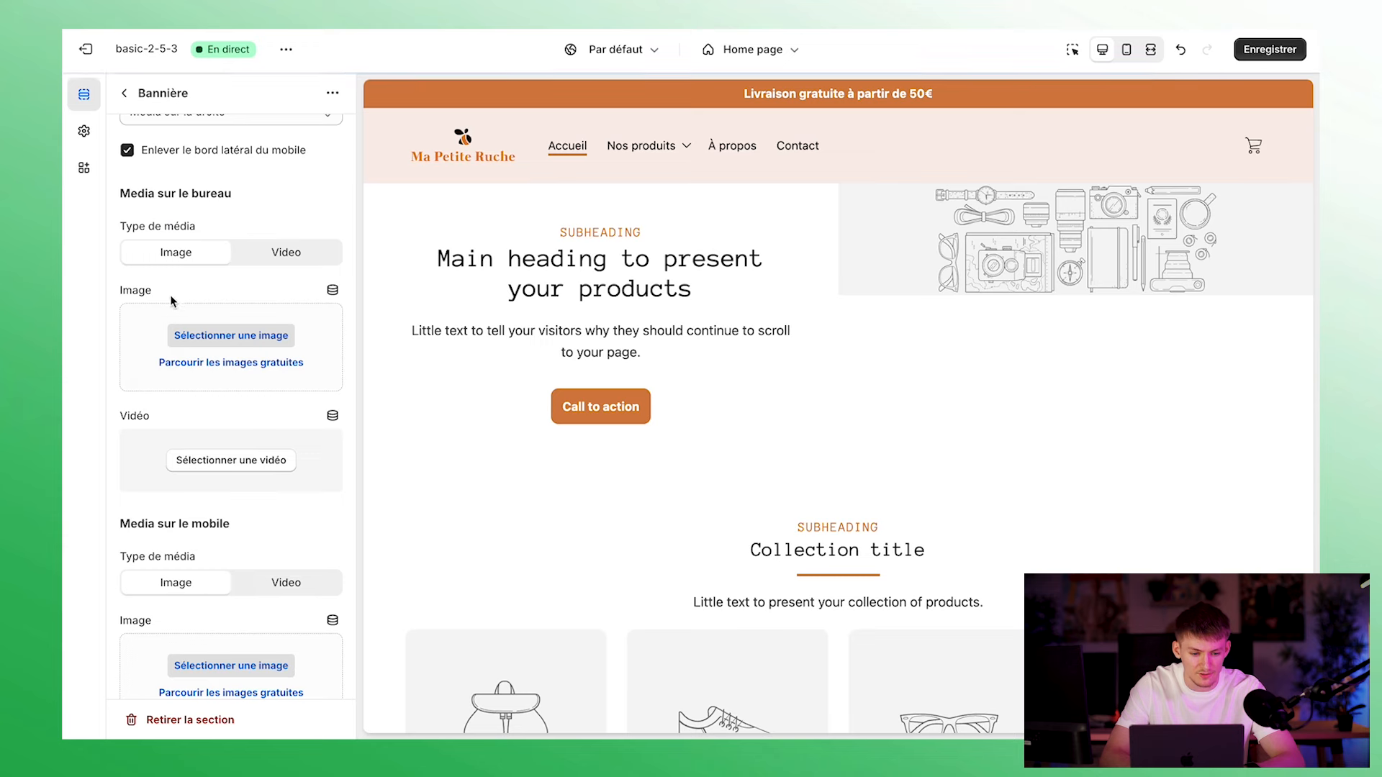
pyautogui.click(168, 320)
pyautogui.scroll(-3, 756, 403)
pyautogui.click(596, 252)
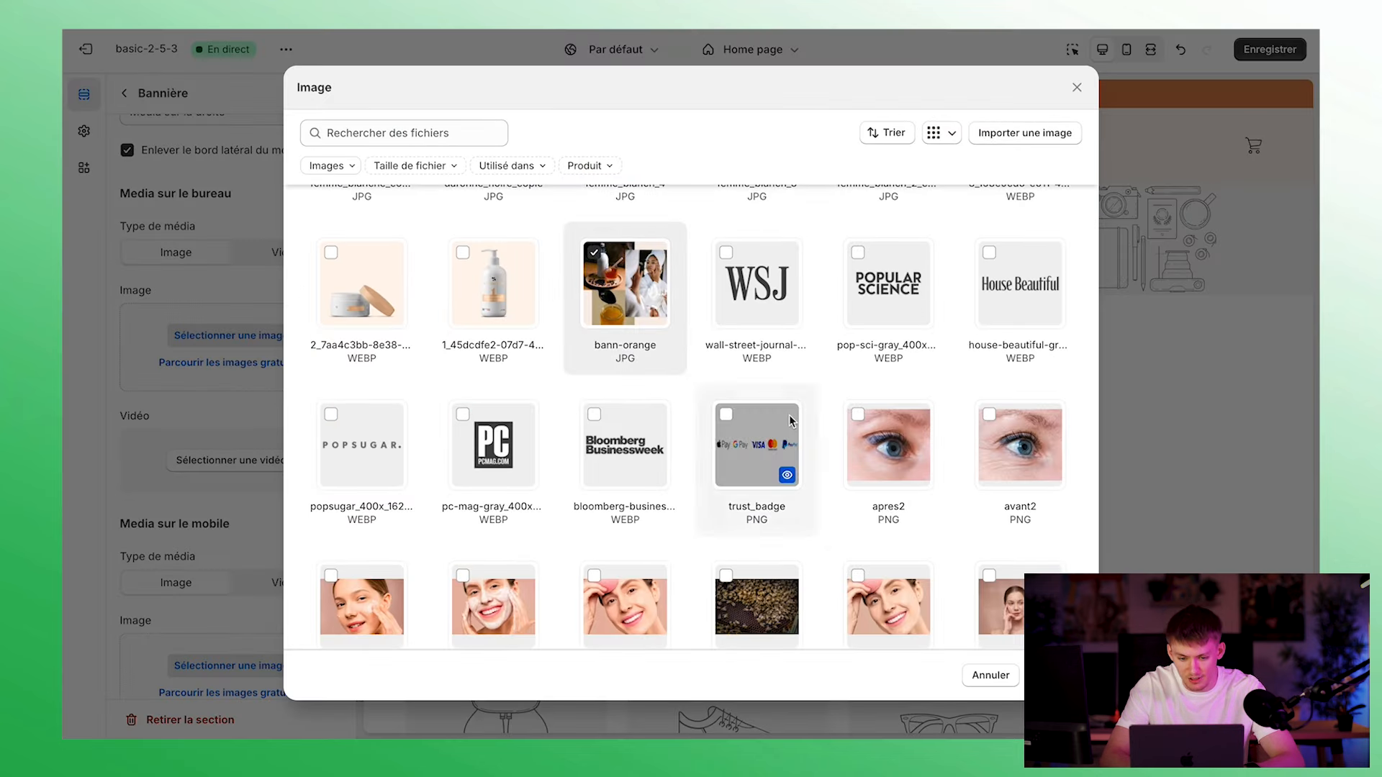
pyautogui.click(1053, 675)
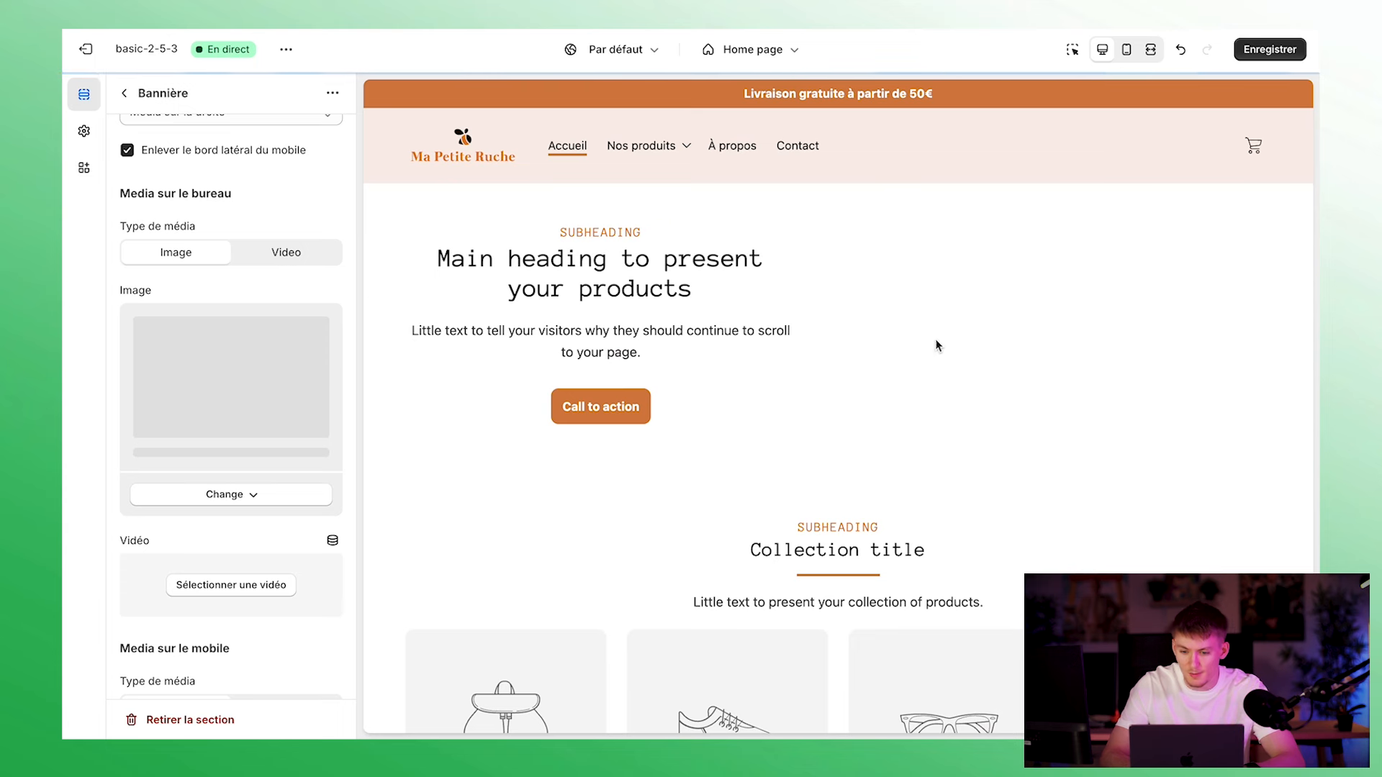
pyautogui.scroll(5, 222, 383)
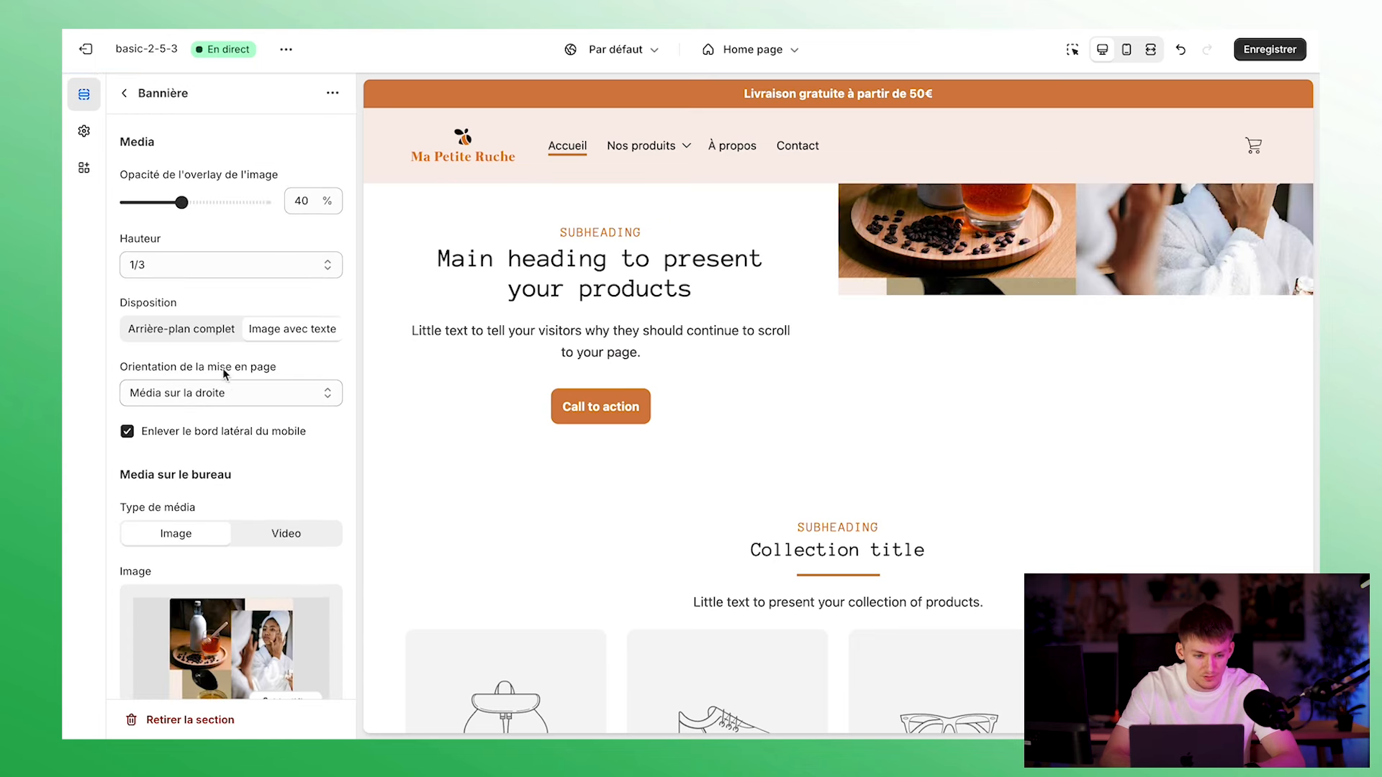
# Set the banner's height to Adapter au média
pyautogui.click(223, 265)
pyautogui.click(203, 317)
pyautogui.click(232, 265)
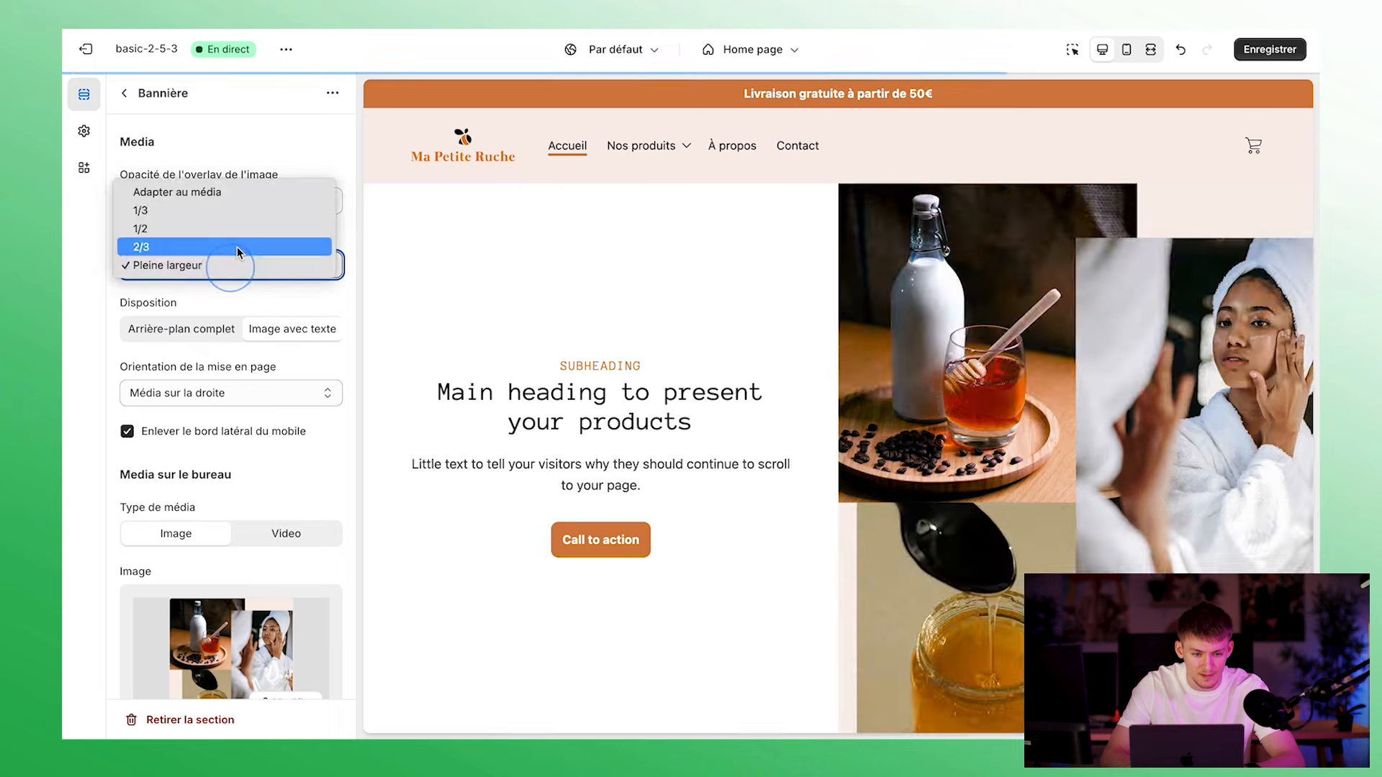
pyautogui.click(237, 188)
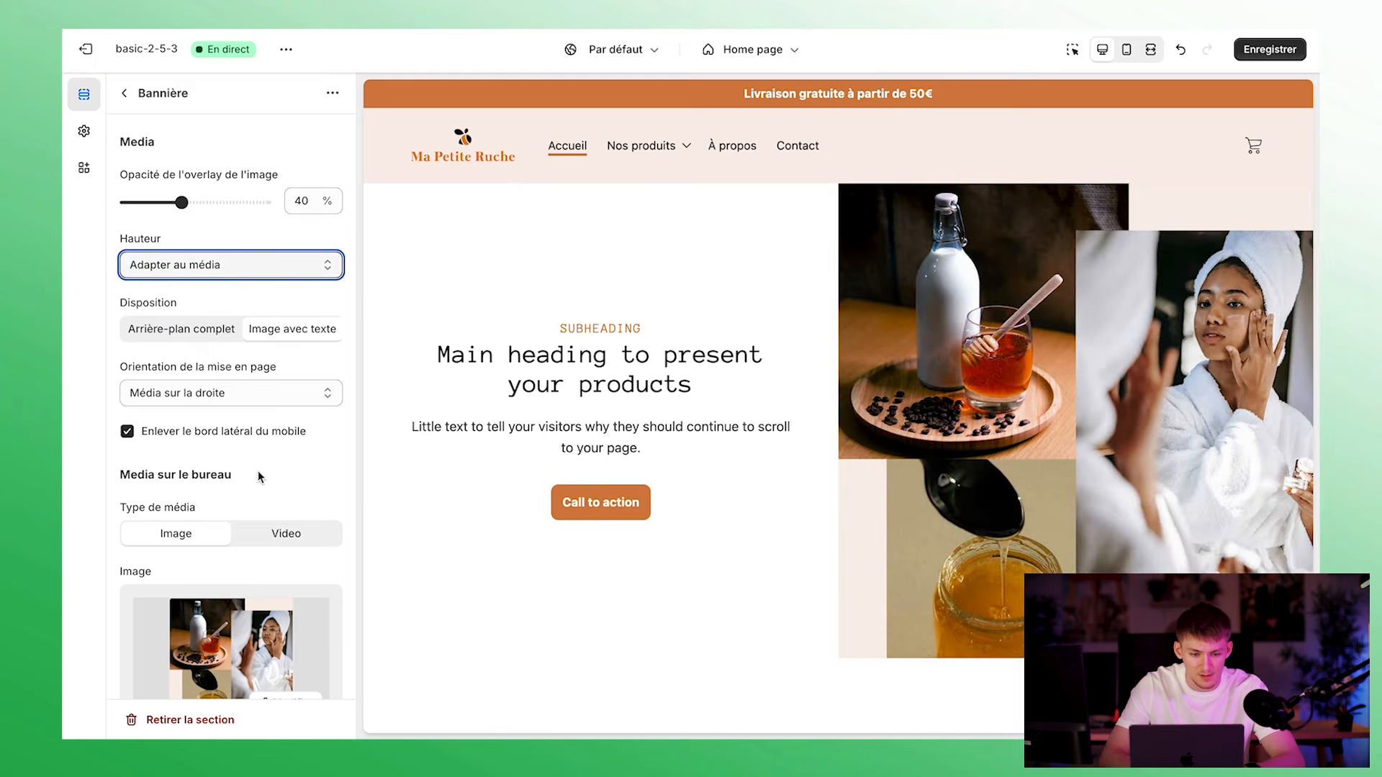
# Apply the colour palette with the light pink background to the Bannière section
pyautogui.scroll(-15, 223, 394)
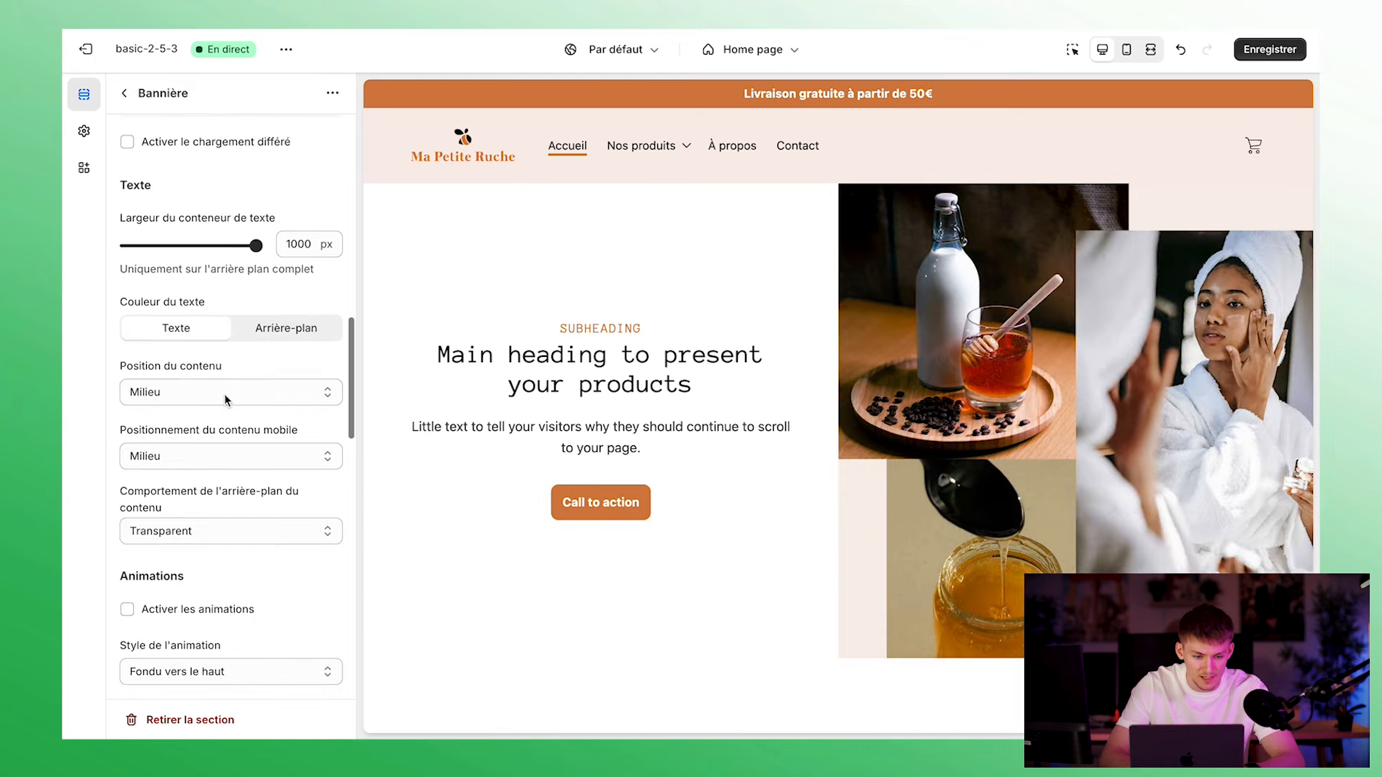
pyautogui.scroll(-5, 223, 394)
pyautogui.click(252, 342)
pyautogui.click(209, 460)
pyautogui.scroll(-6, 195, 533)
pyautogui.scroll(2, 231, 383)
pyautogui.scroll(6, 262, 406)
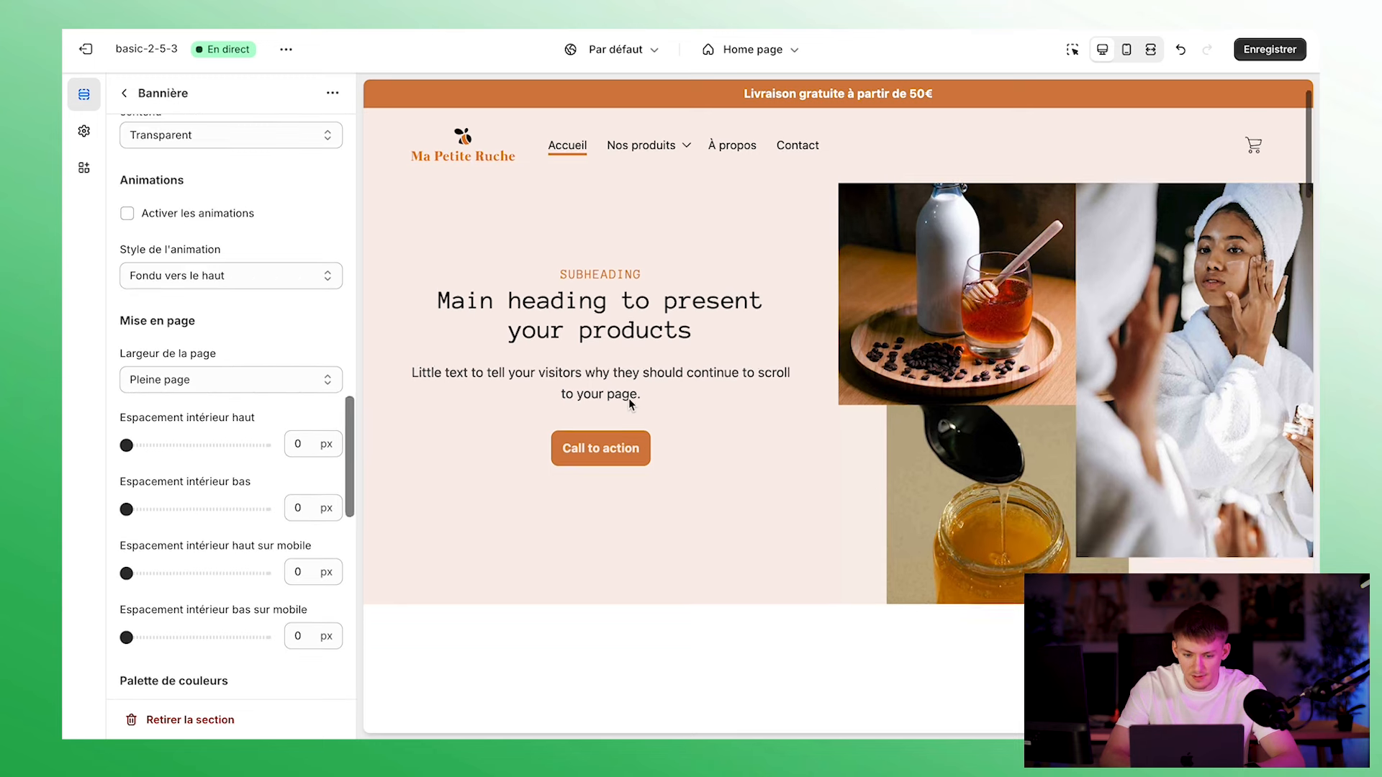
pyautogui.scroll(4, 281, 288)
pyautogui.scroll(3, 281, 308)
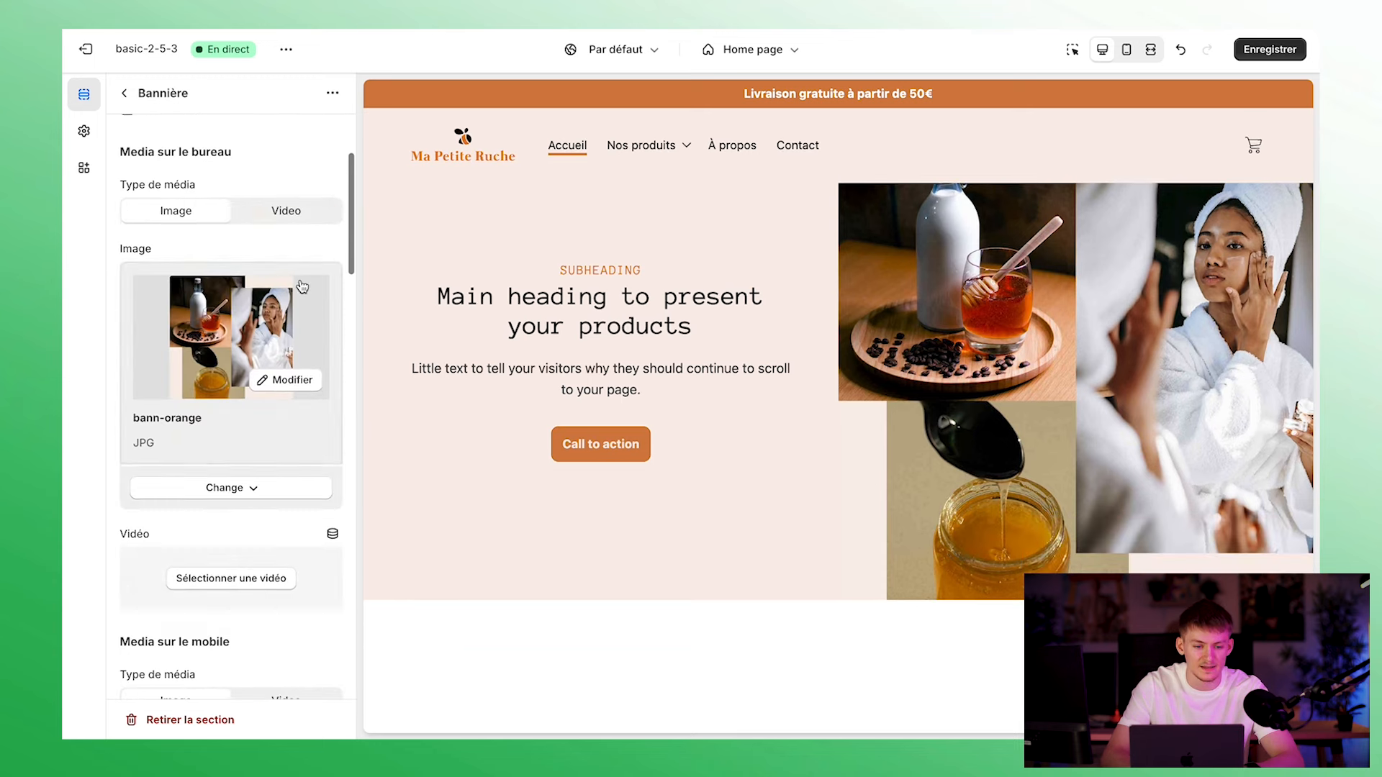
# Set the banner title to "Des cosmétiques naturelles à base de miel" and clear its subheading
pyautogui.click(125, 93)
pyautogui.click(208, 385)
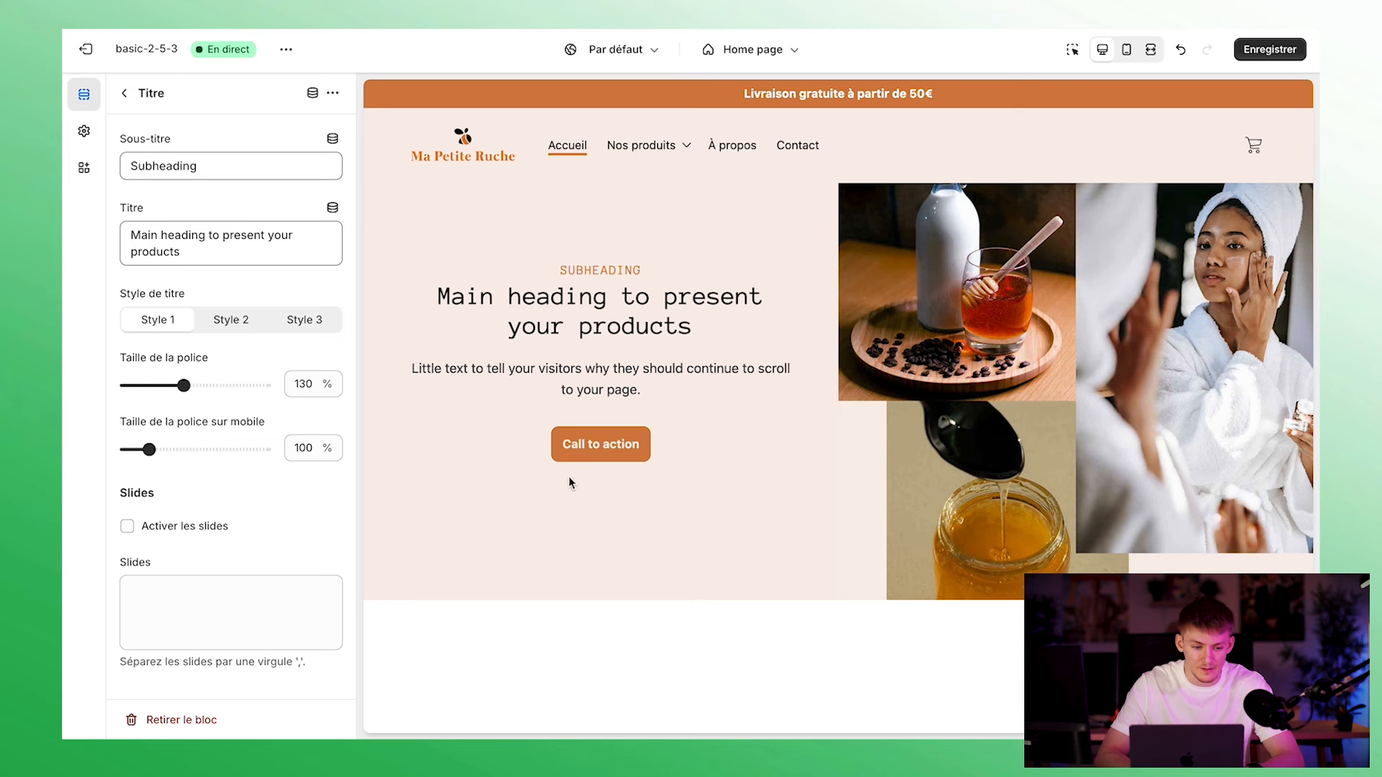
pyautogui.click(247, 242)
pyautogui.hotkey('ctrl', 'a')
pyautogui.write('Des cosmétiques naturelles à base de miel')
pyautogui.click(205, 166)
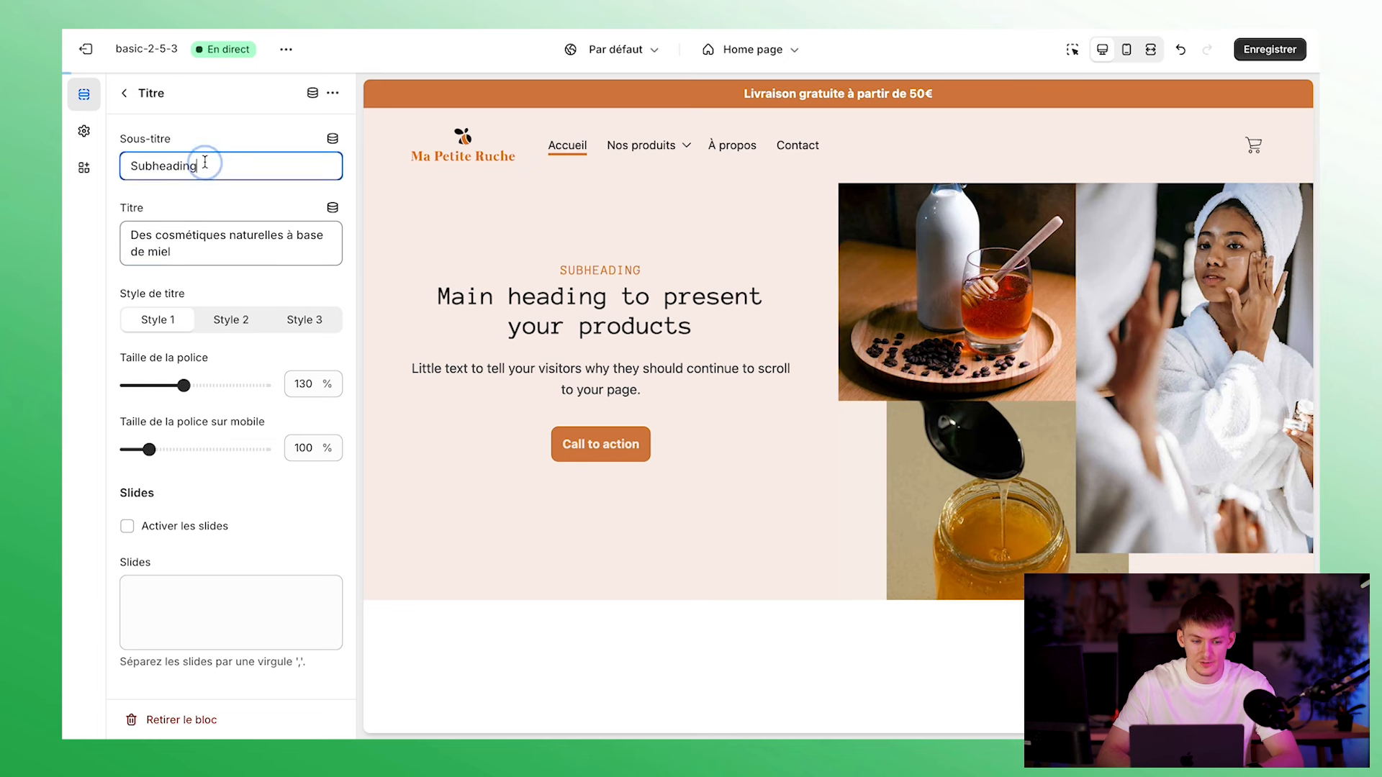
pyautogui.hotkey('ctrl', 'a')
pyautogui.press('BackSpace')
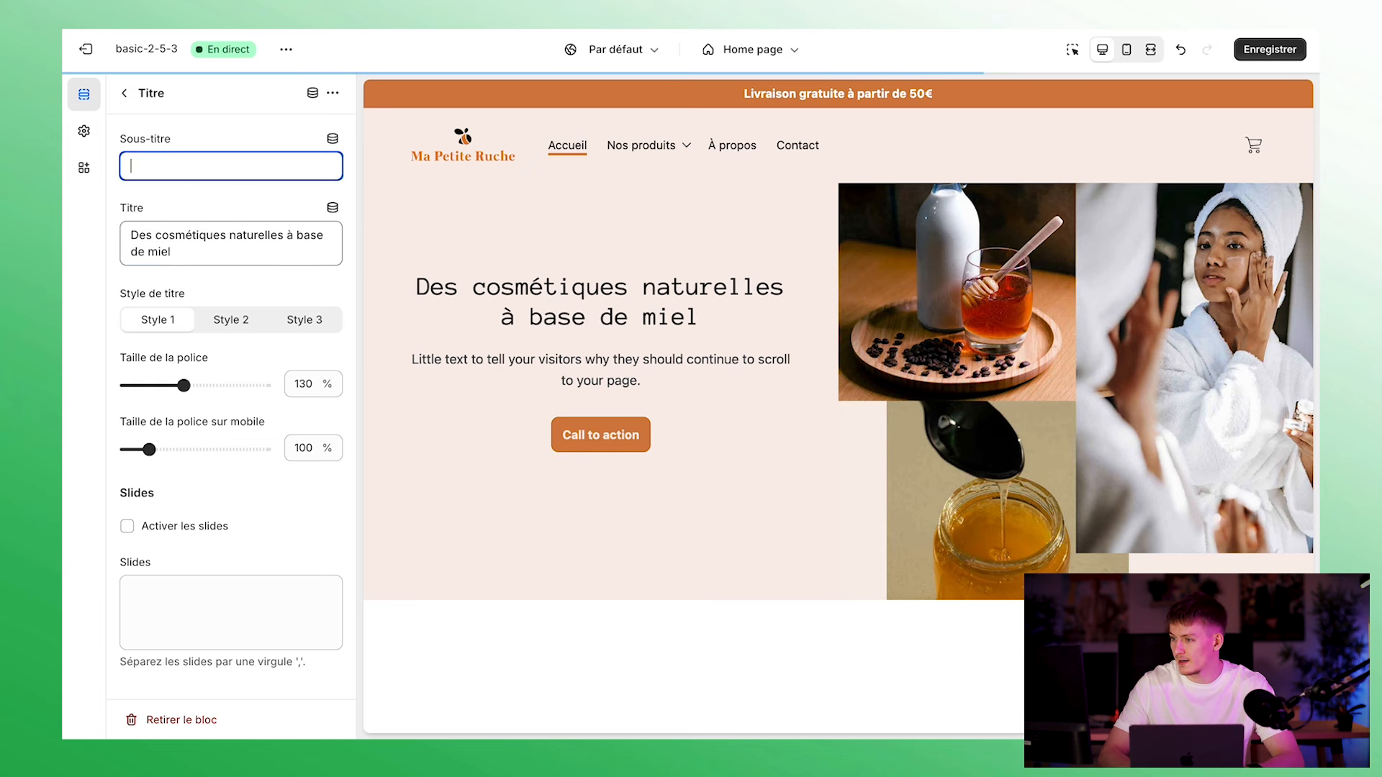
# Replace the banner description with "Les cosmétiques mielleuses qui vont vous rendre la peau douce et éclatante. Approuvé par les dermatologues."
pyautogui.click(123, 93)
pyautogui.click(169, 324)
pyautogui.click(230, 225)
pyautogui.hotkey('ctrl', 'a')
pyautogui.write('Les cosmétiques mielleuses qui vont vous rendre la peau douce et éclatante. Approuvé par les dermatologues.')
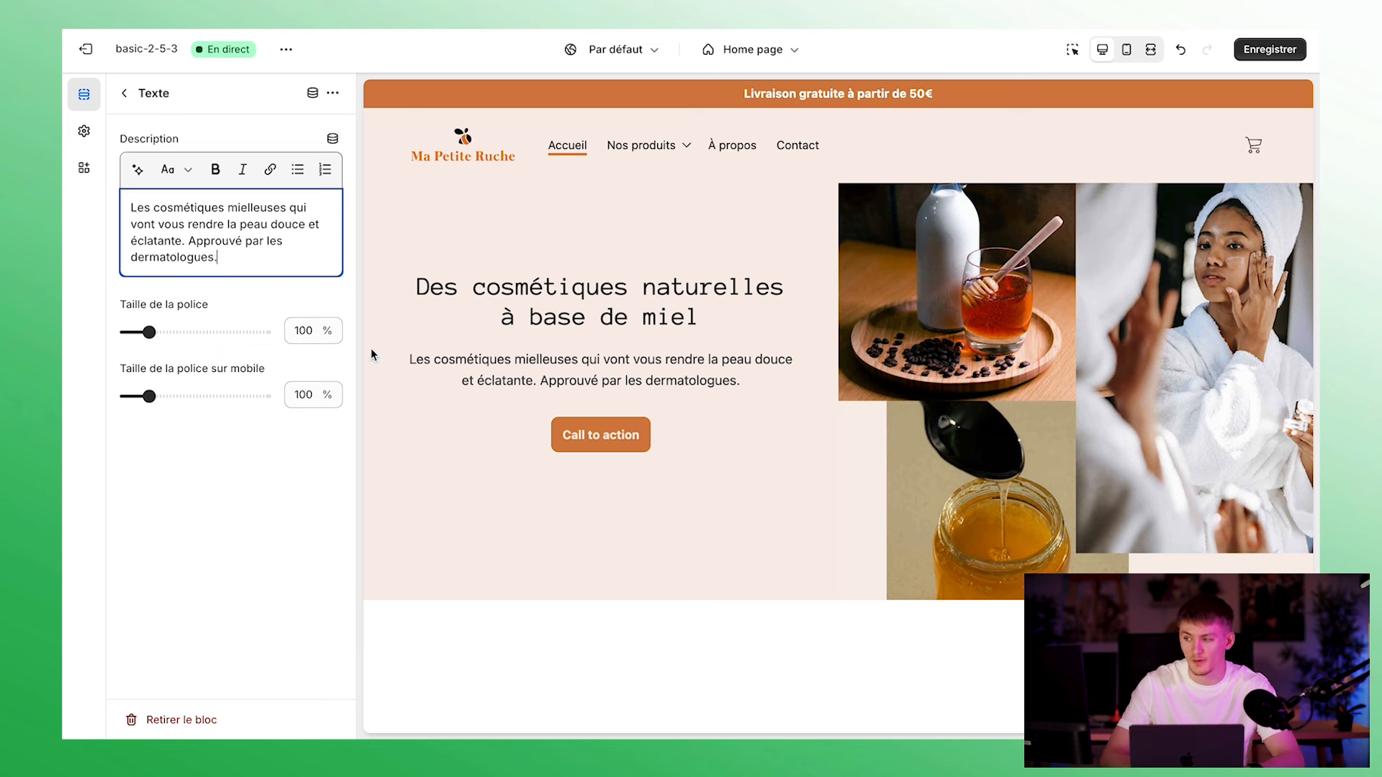
# Set the banner button's text to "Découvrir la gamme →"
pyautogui.click(124, 93)
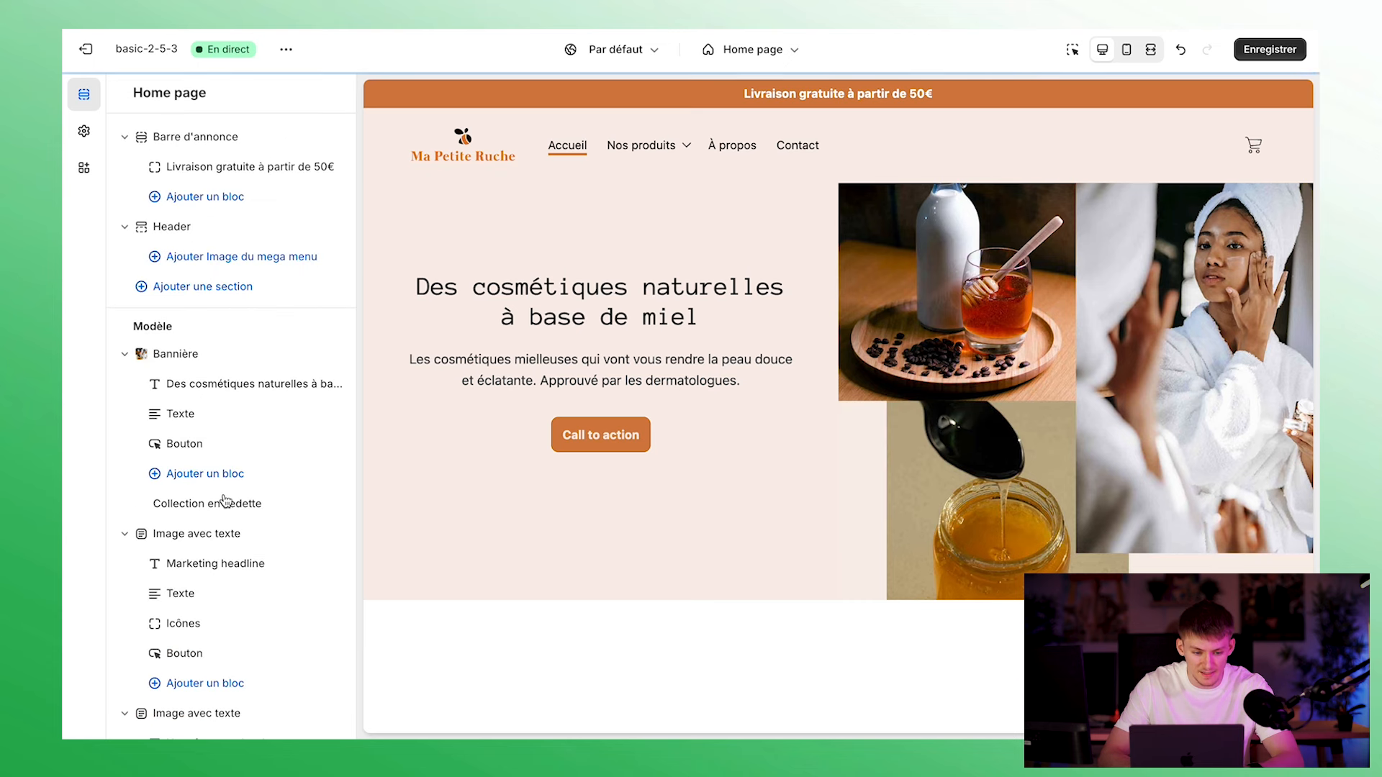
pyautogui.click(191, 440)
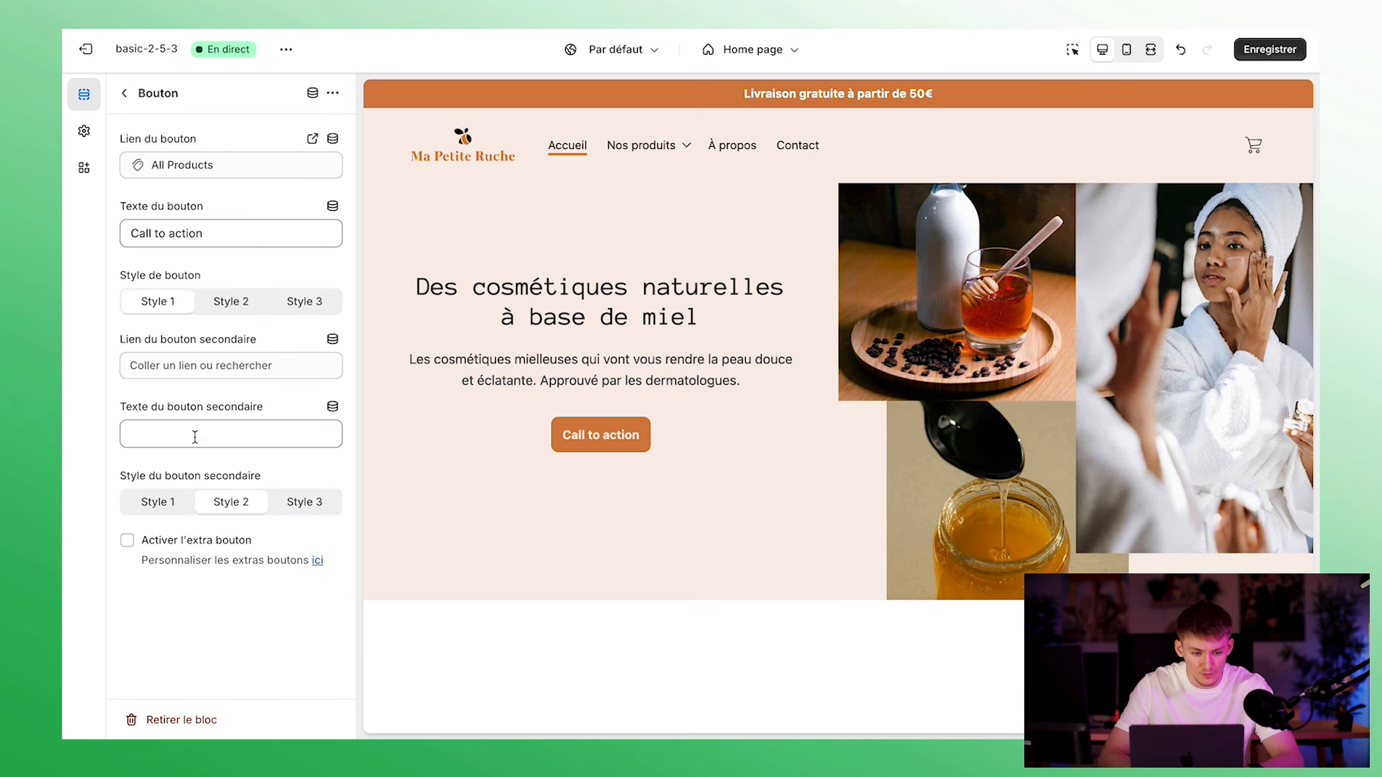
pyautogui.tripleClick(211, 231)
pyautogui.write('Découvrir la gamme')
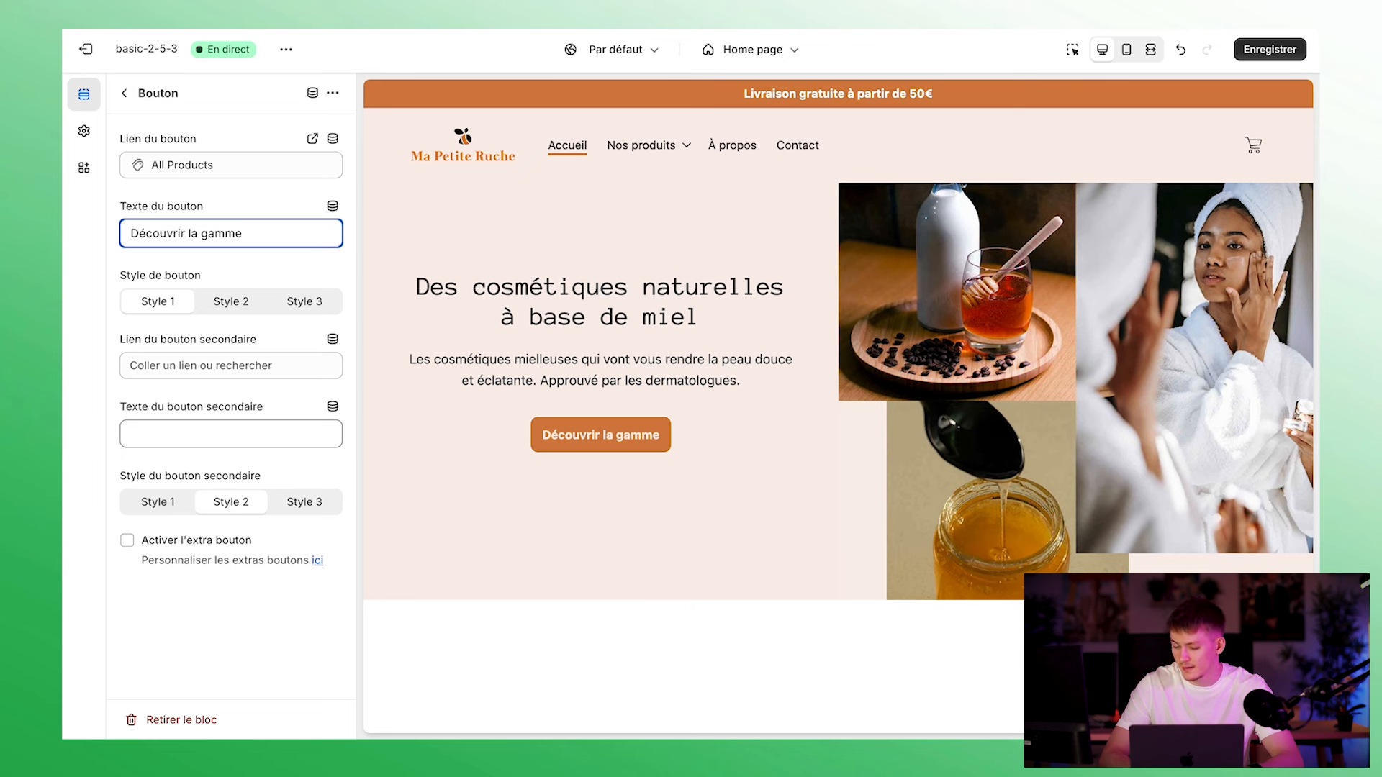
pyautogui.write(' →')
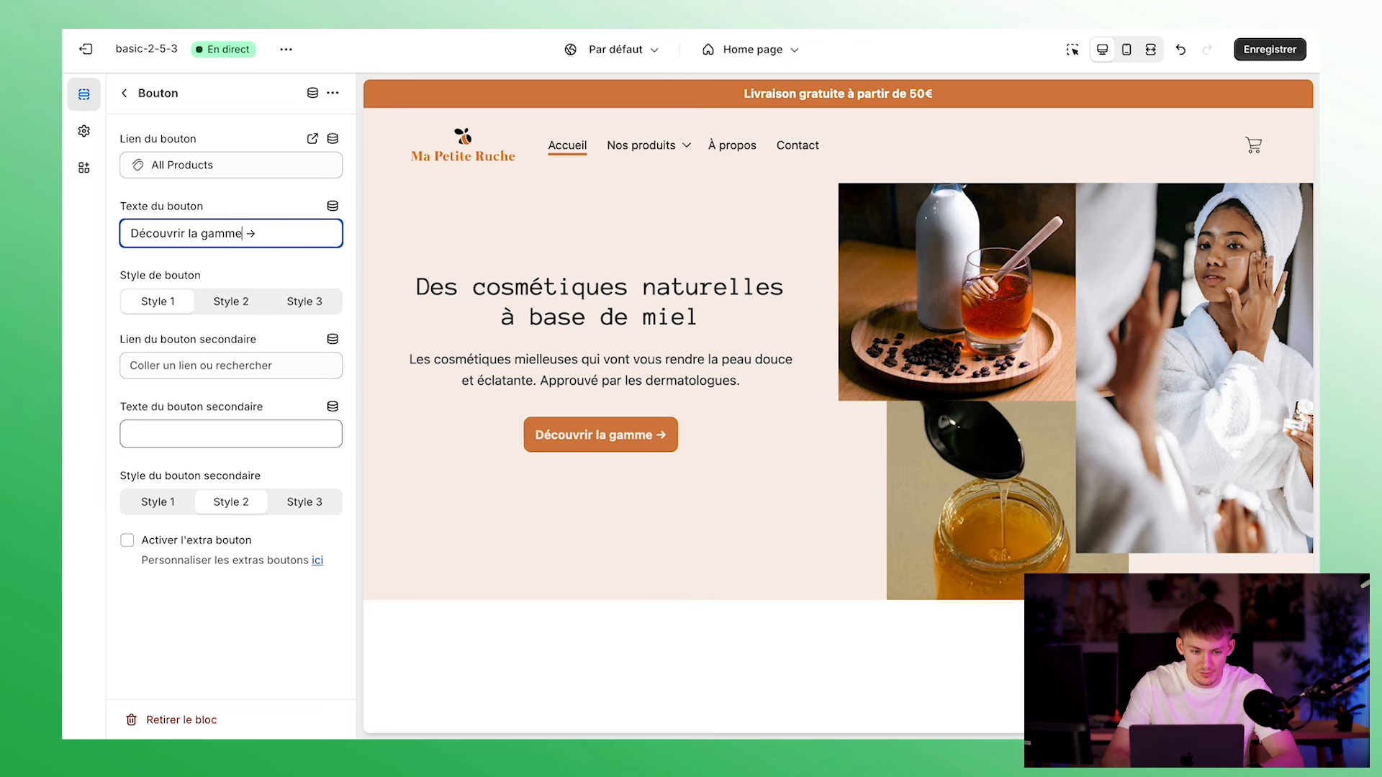
# Try Style 2 on the banner's main button and return it to Style 1
pyautogui.tripleClick(206, 234)
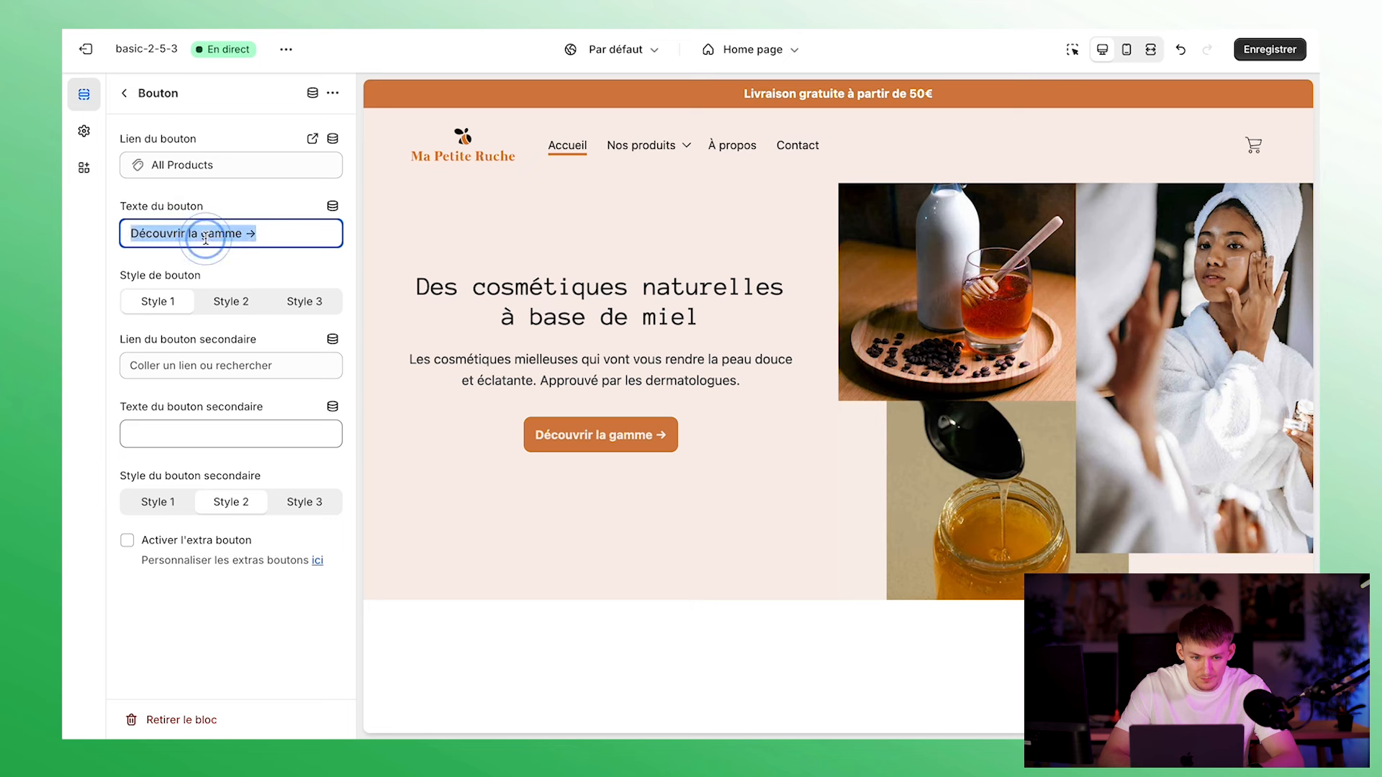
pyautogui.click(231, 307)
pyautogui.click(160, 303)
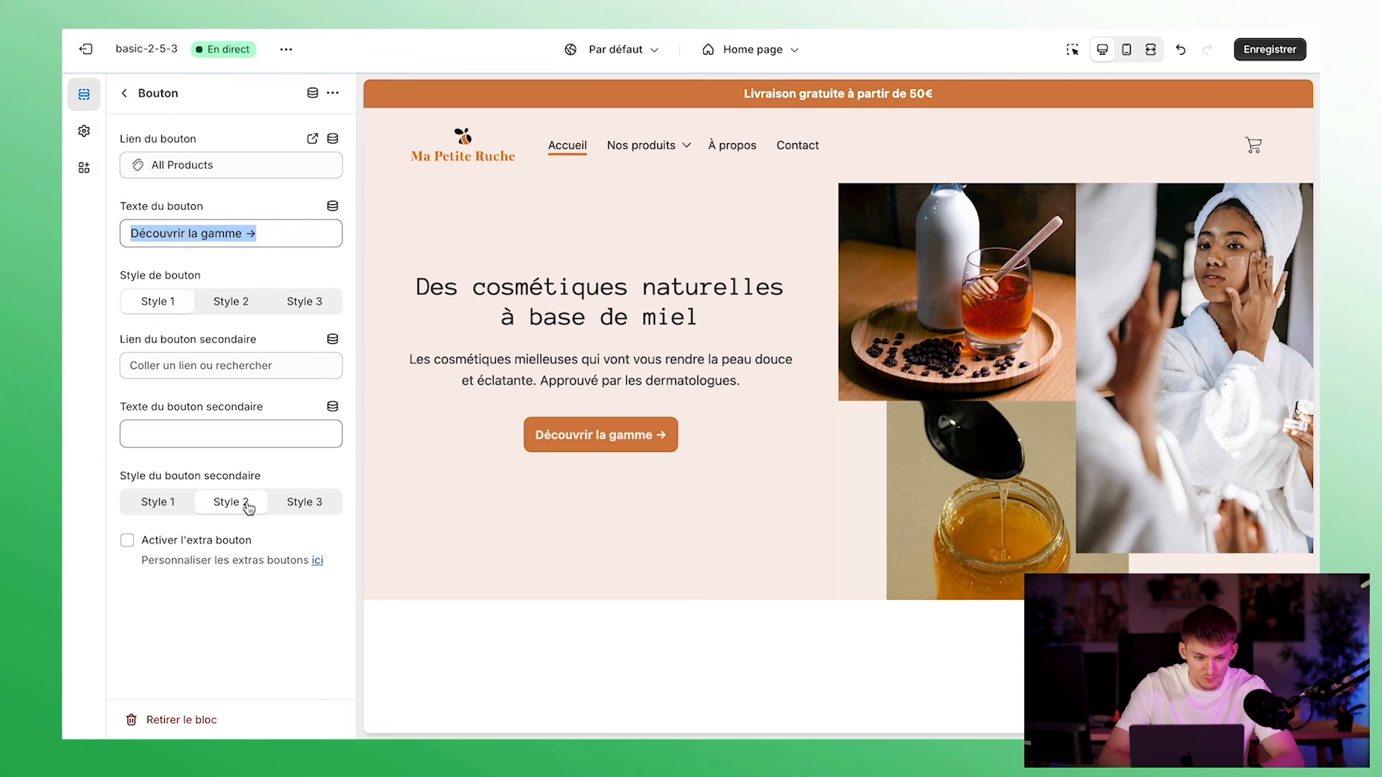
# Enable the extra button content for the banner's button and save the theme changes
pyautogui.click(126, 95)
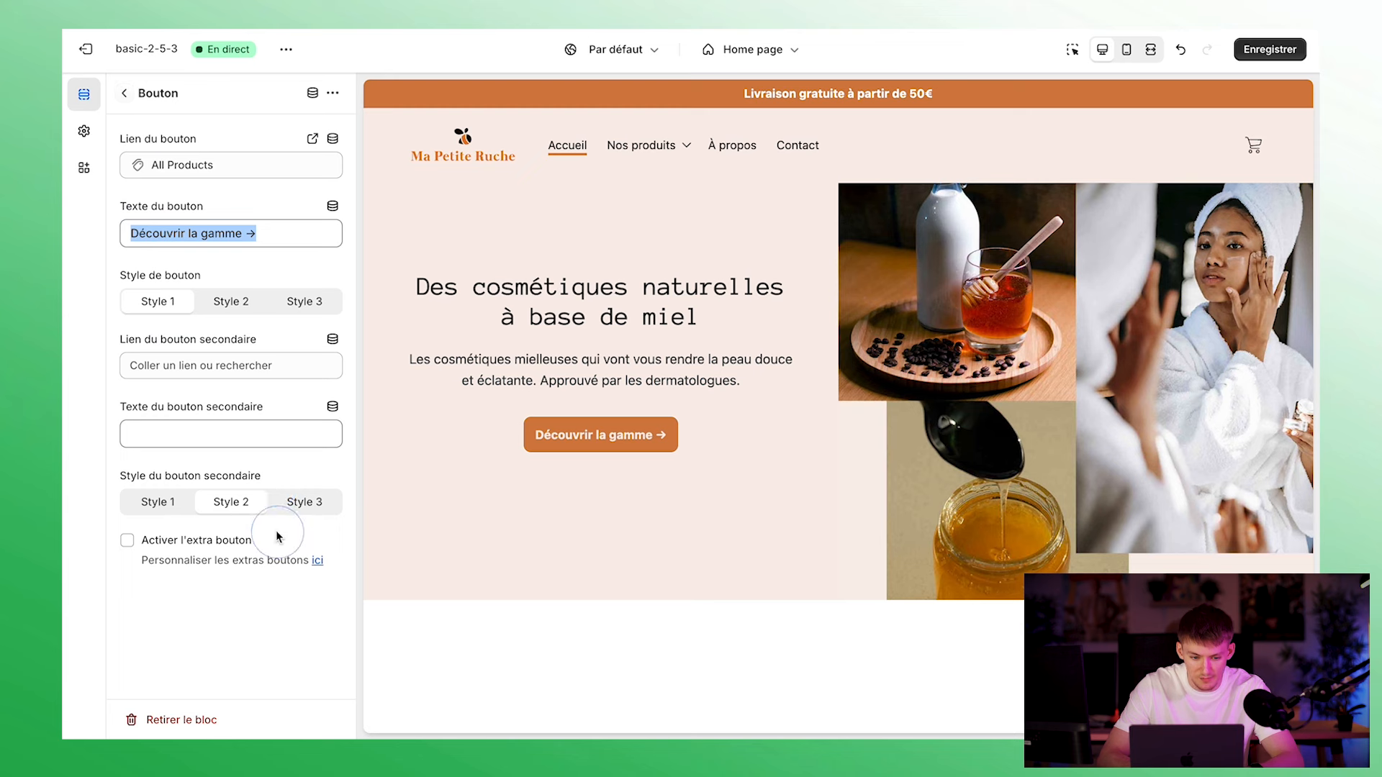
pyautogui.click(127, 540)
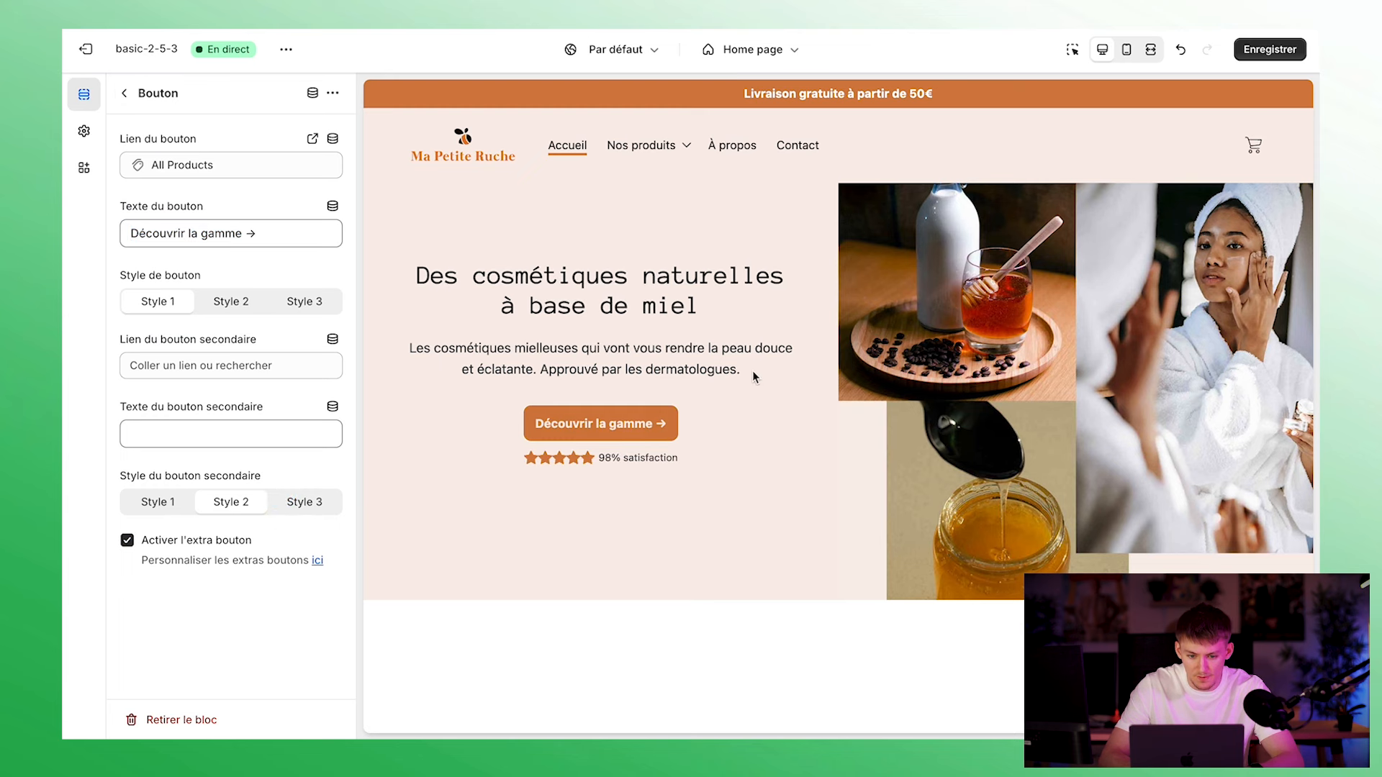
pyautogui.click(1262, 52)
# Try the Pleine largeur, 1/2 and 2/3 heights on the banner and return to Adapter au média
pyautogui.click(124, 93)
pyautogui.click(165, 280)
pyautogui.click(201, 338)
pyautogui.click(198, 411)
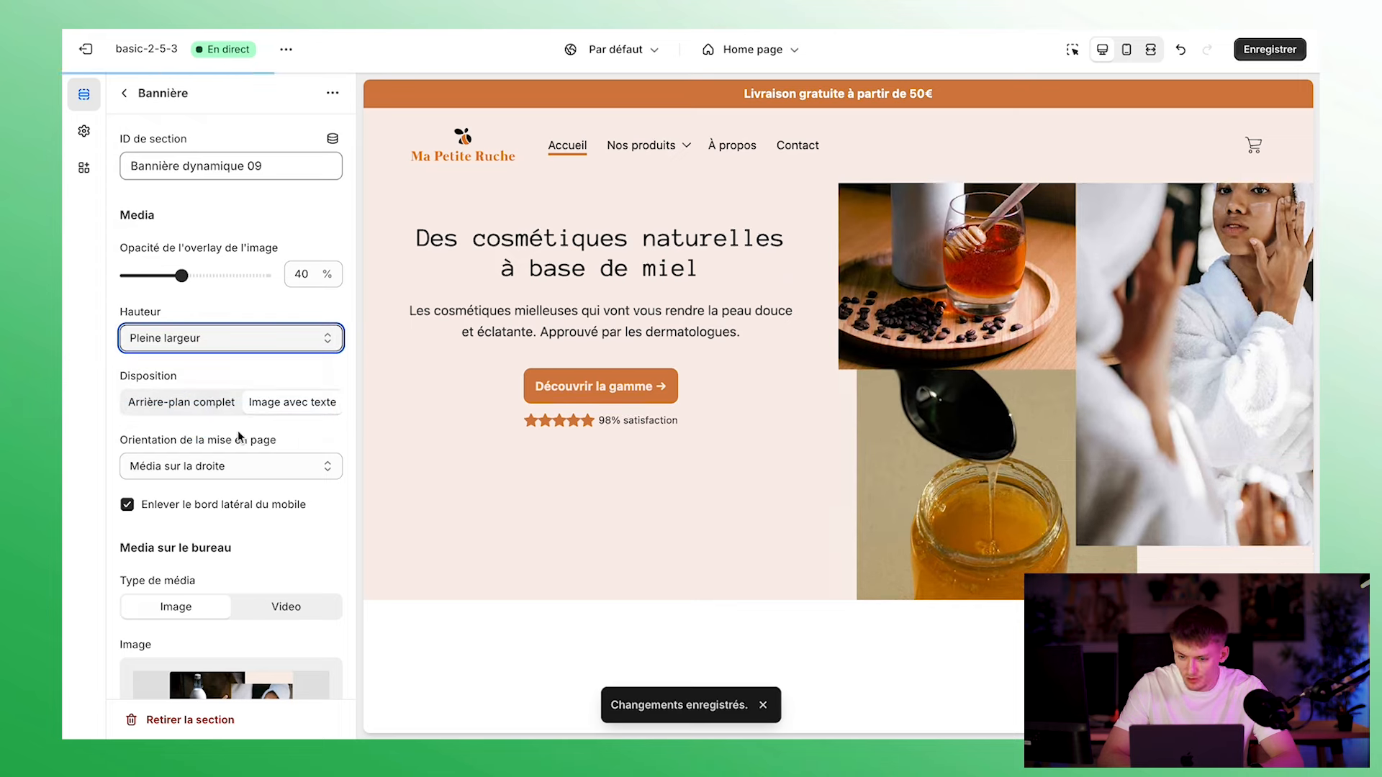
pyautogui.click(198, 330)
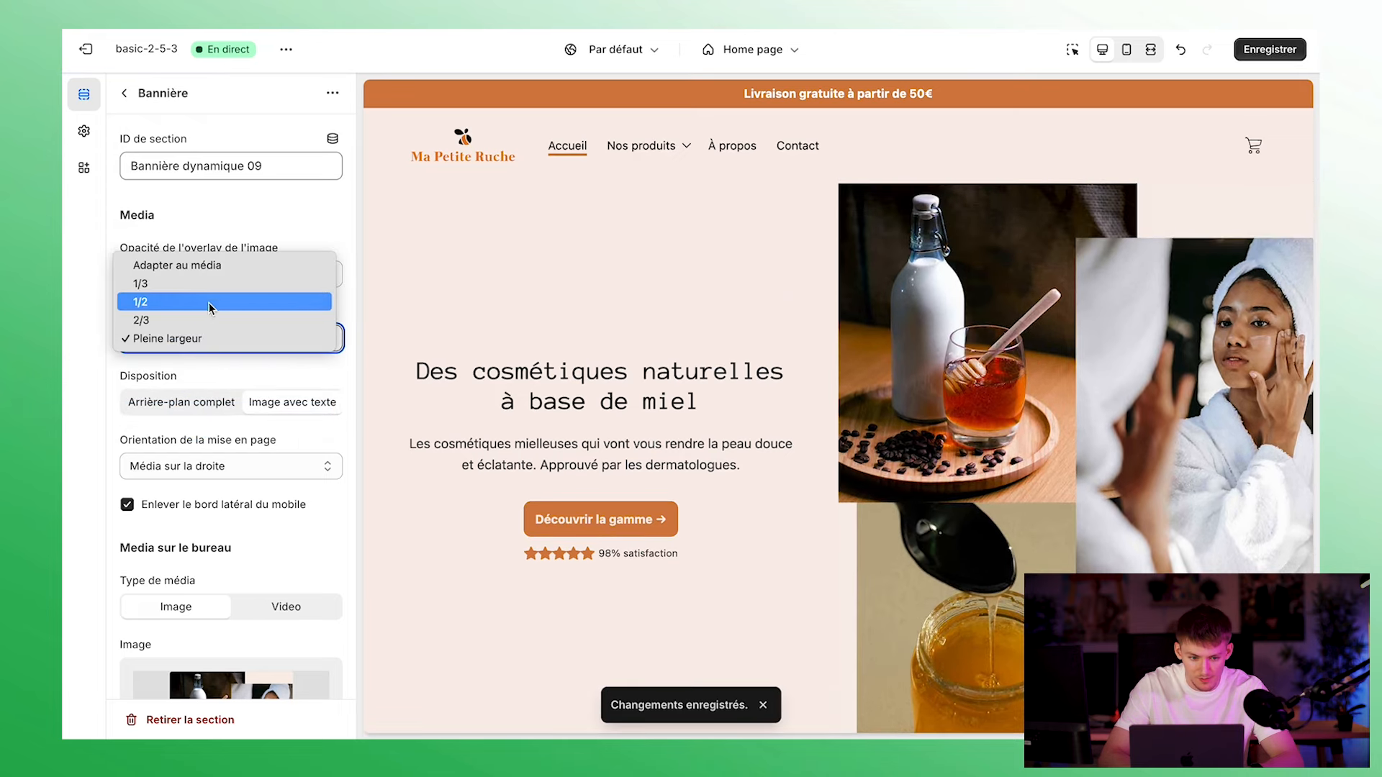
pyautogui.click(209, 301)
pyautogui.click(216, 351)
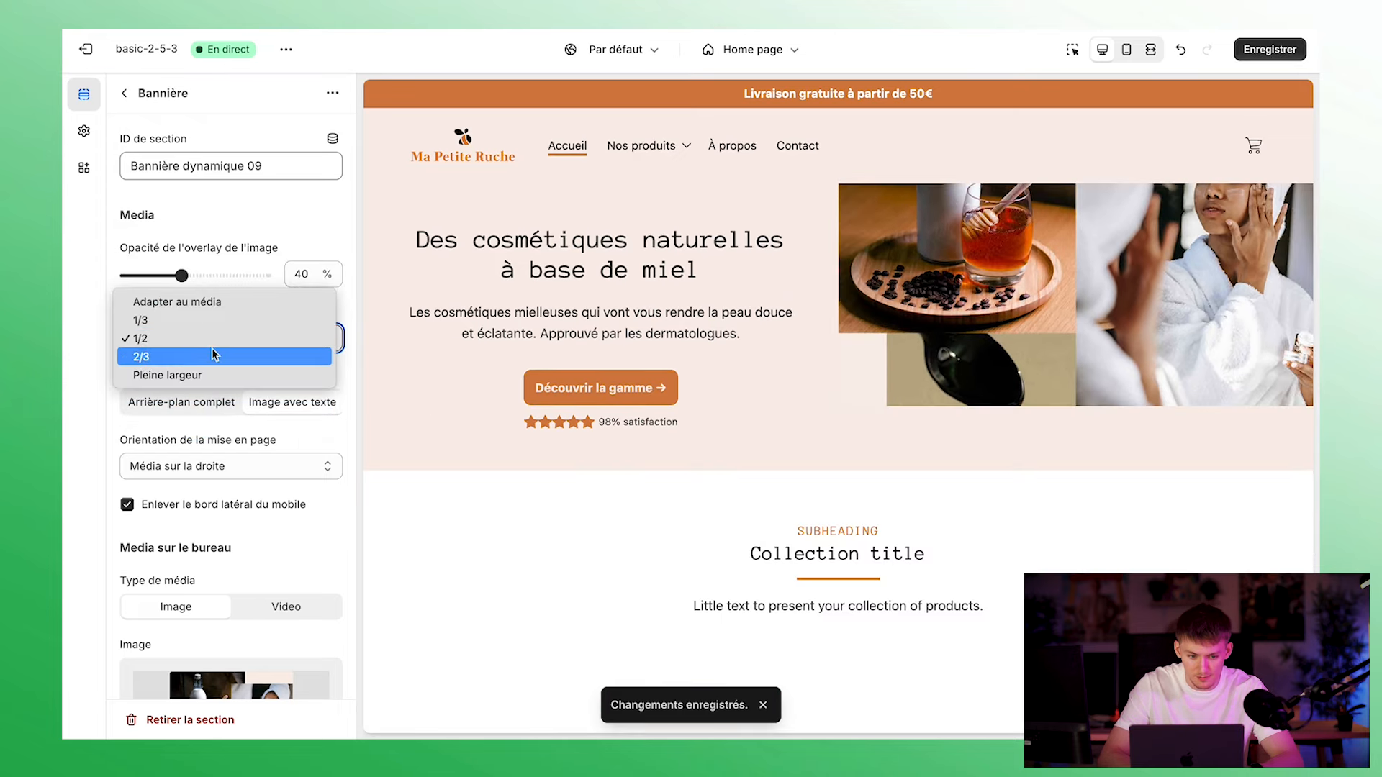
pyautogui.click(213, 353)
pyautogui.click(229, 338)
pyautogui.click(216, 284)
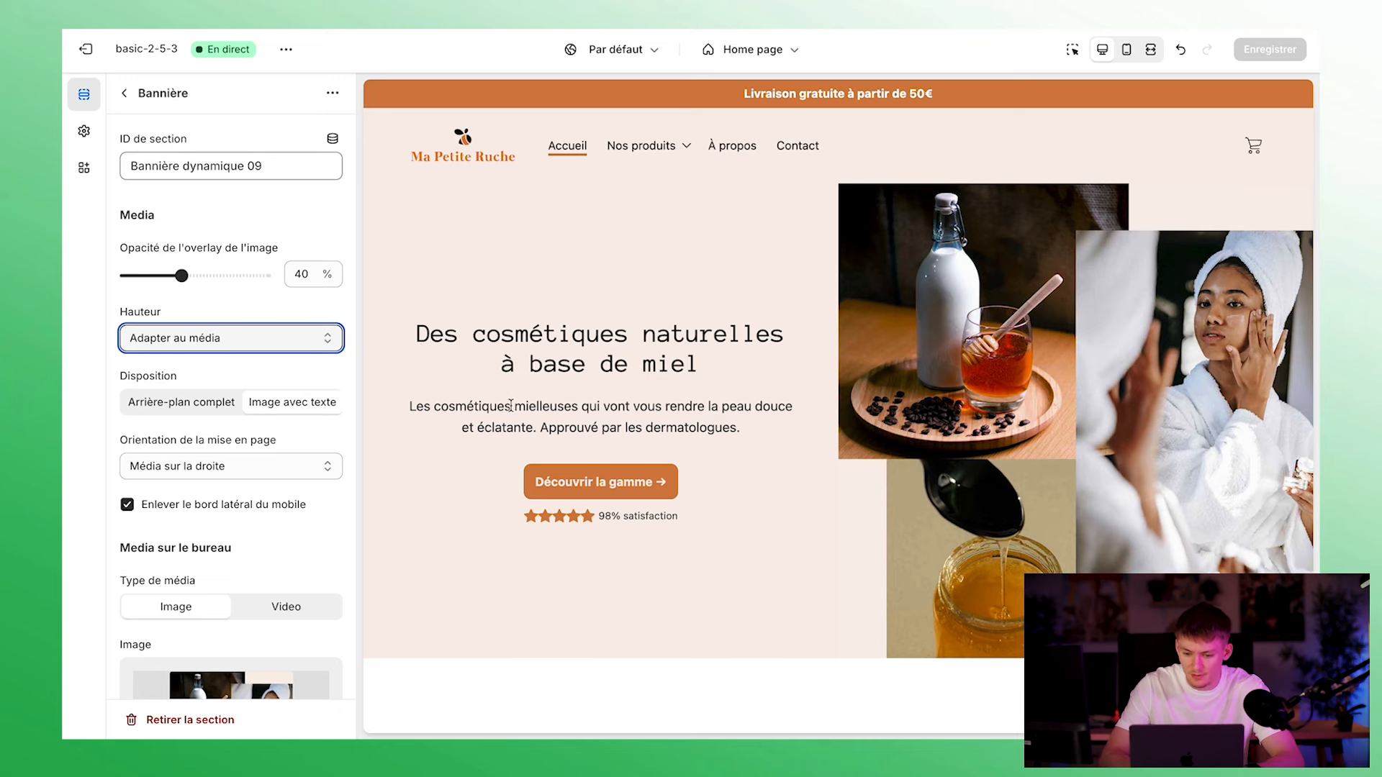
pyautogui.scroll(-3, 590, 478)
pyautogui.scroll(3, 590, 478)
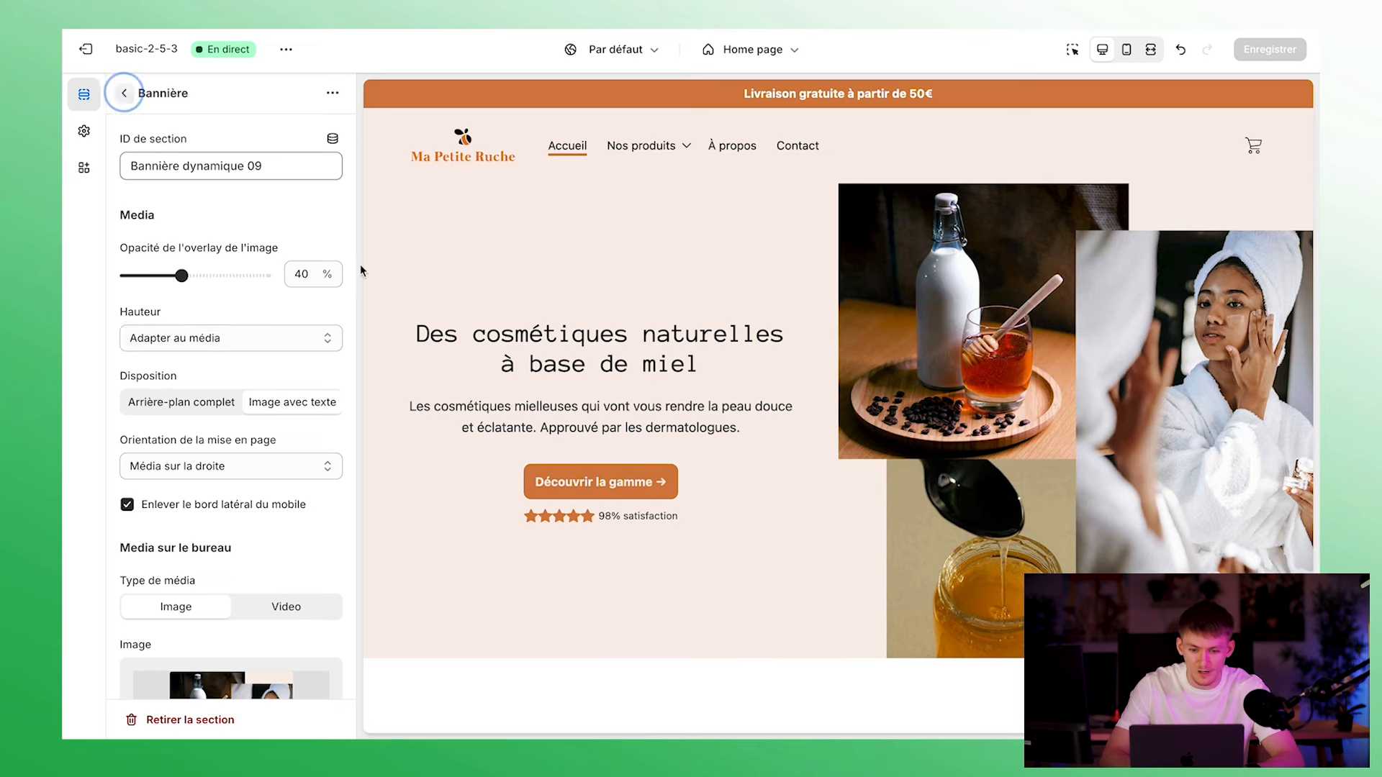
# In the theme's button settings, choose trust_badge from the image library as the Extras boutons image
pyautogui.click(124, 93)
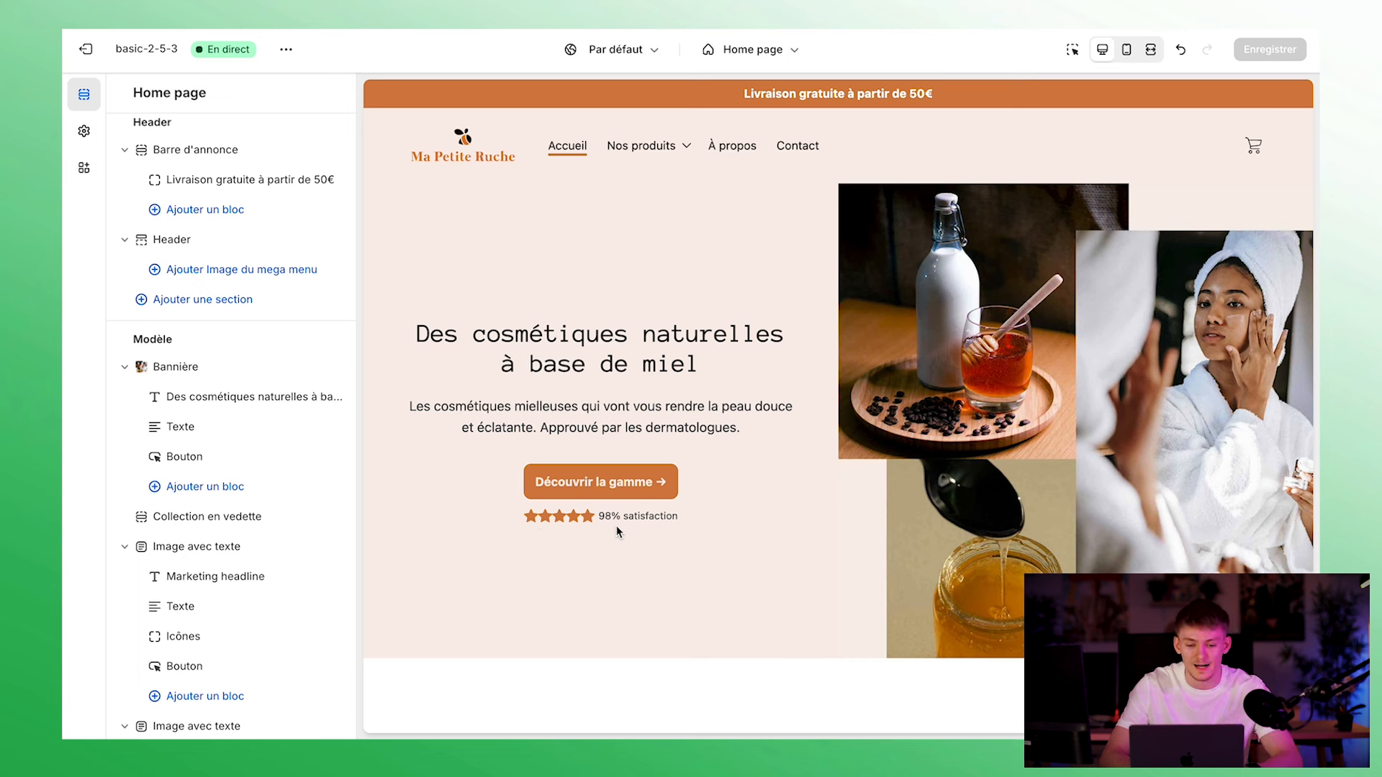
pyautogui.moveTo(251, 417)
pyautogui.click(84, 131)
pyautogui.click(169, 295)
pyautogui.scroll(-5, 231, 403)
pyautogui.click(228, 377)
pyautogui.scroll(-10, 636, 439)
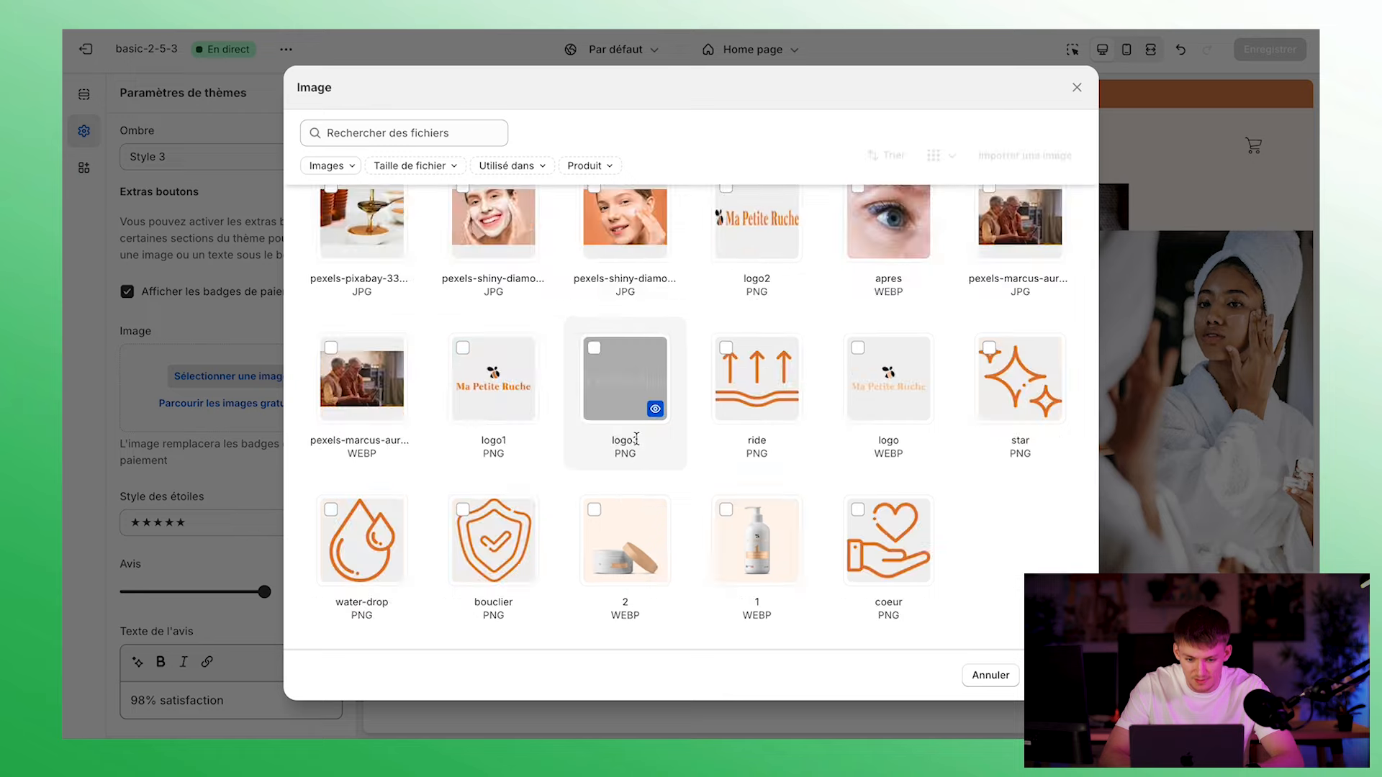
pyautogui.scroll(2, 624, 579)
pyautogui.scroll(5, 623, 580)
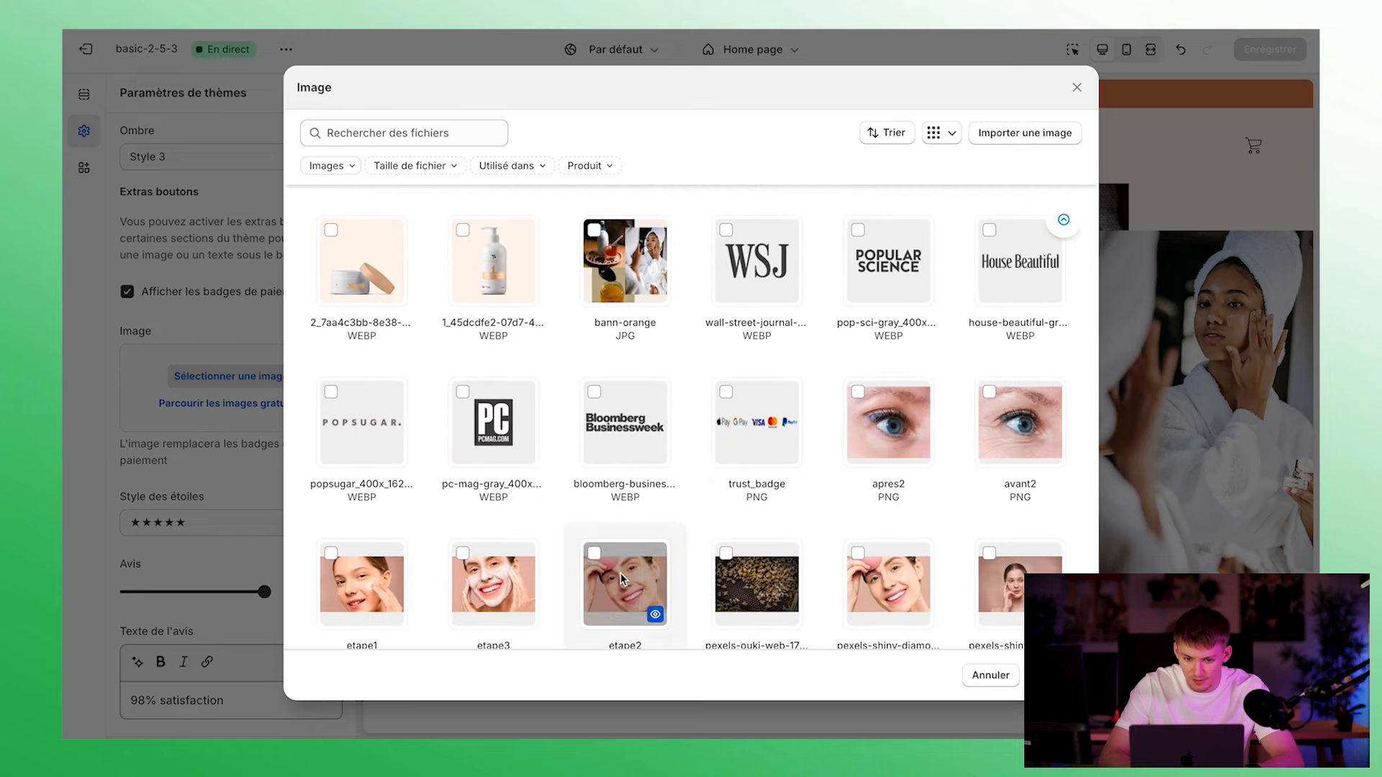
pyautogui.click(757, 425)
pyautogui.click(1055, 675)
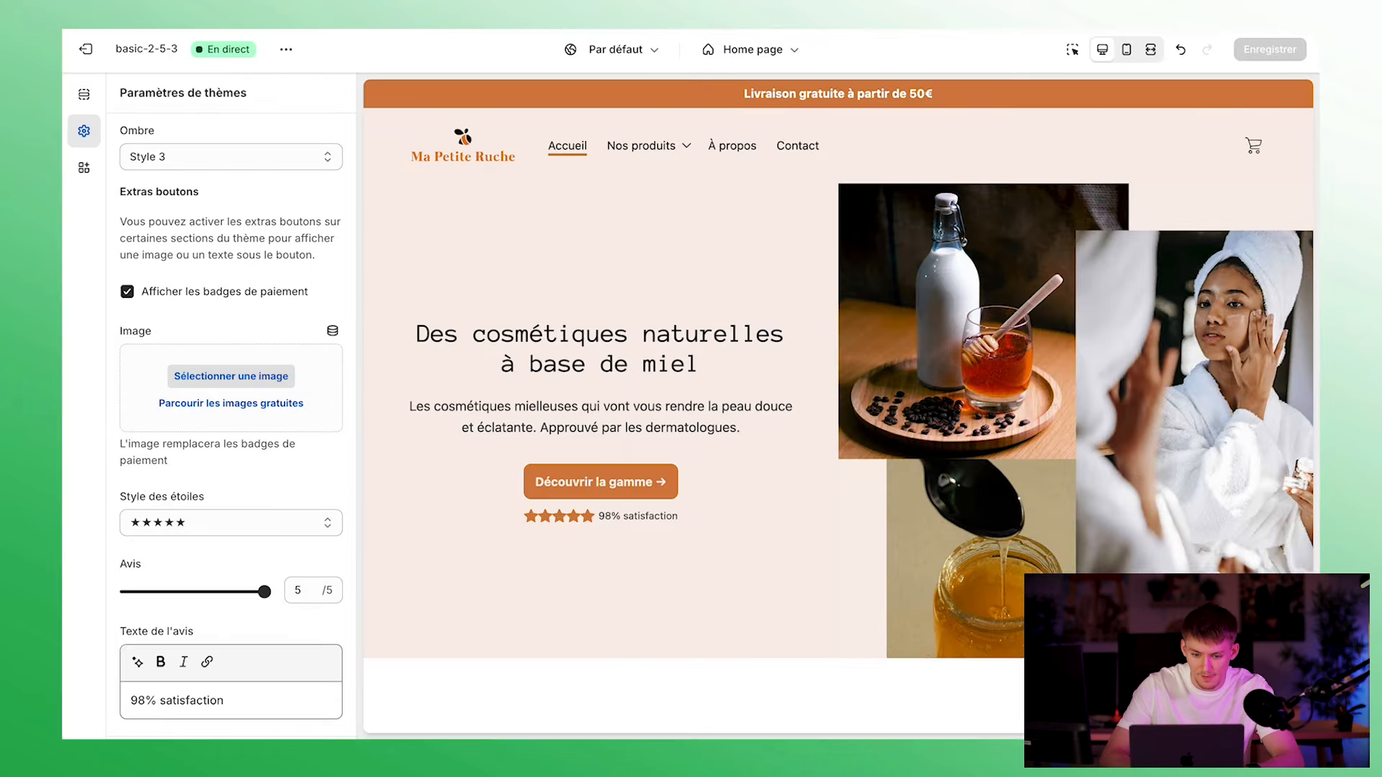
# Set the theme's star colour to Vert and save the changes
pyautogui.click(84, 95)
pyautogui.scroll(-3, 259, 565)
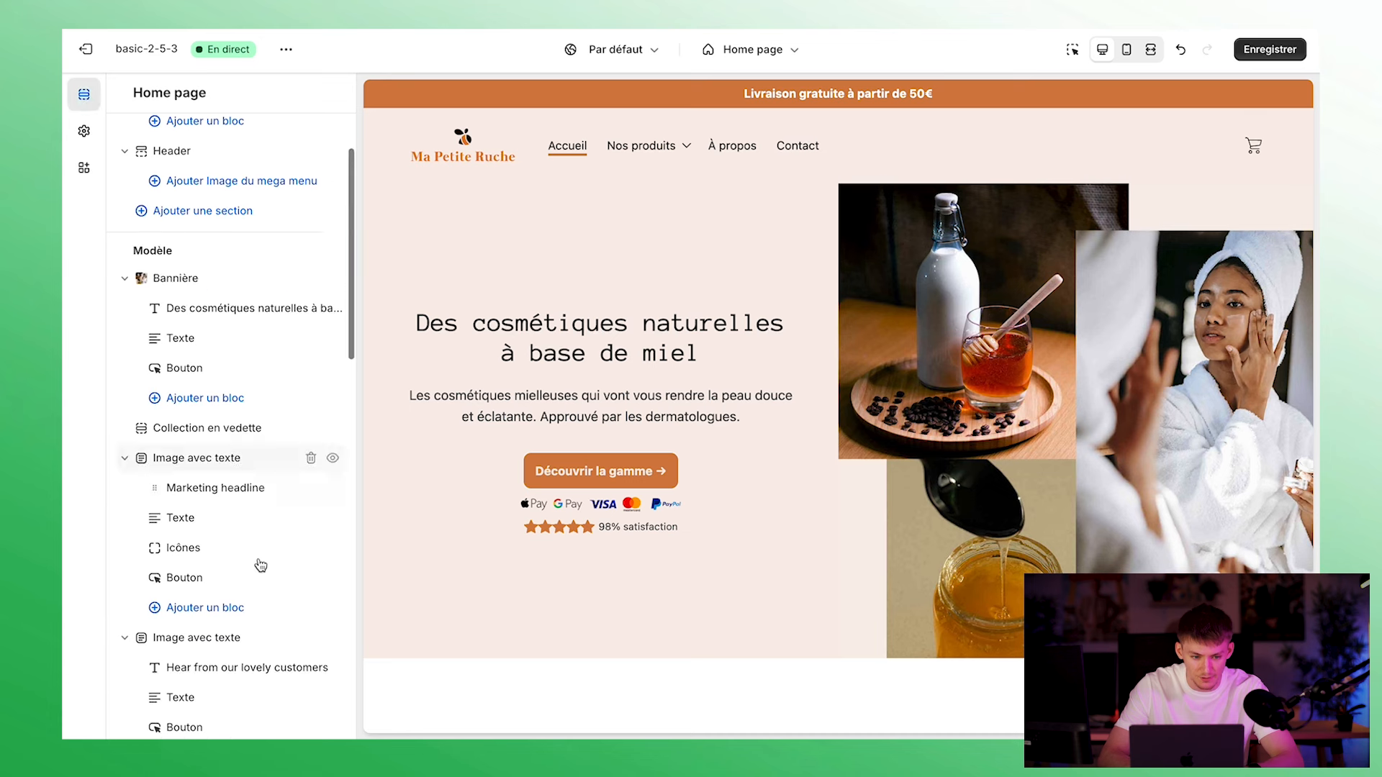
pyautogui.click(84, 133)
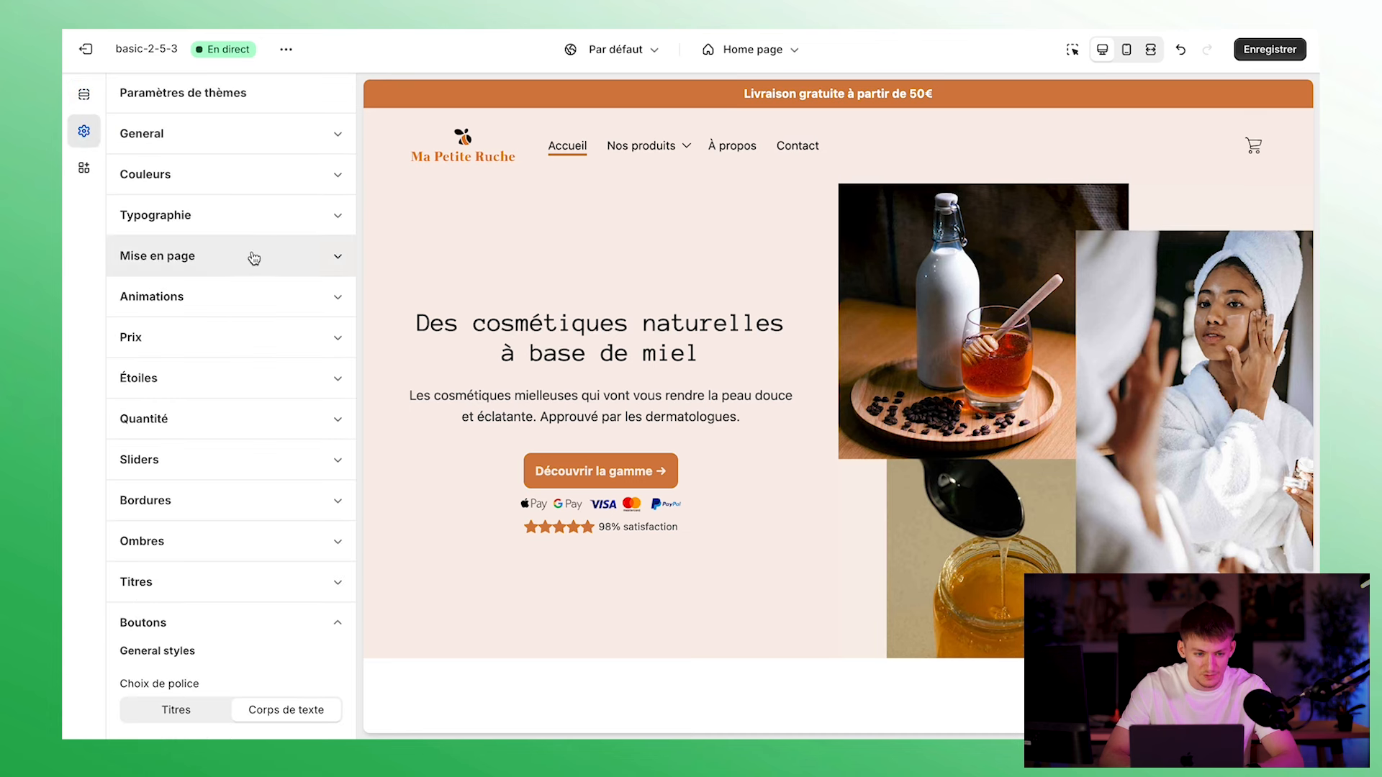
pyautogui.click(236, 393)
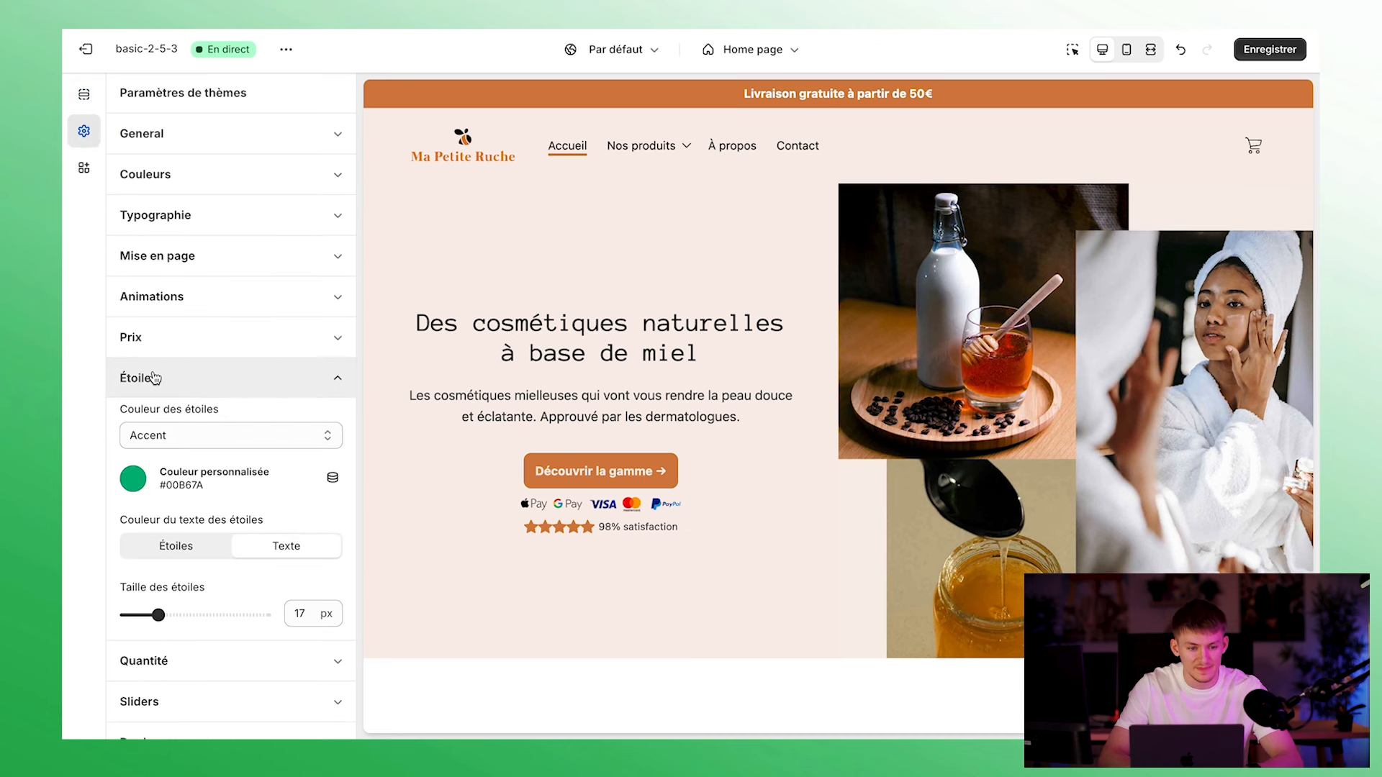
pyautogui.scroll(-2, 253, 398)
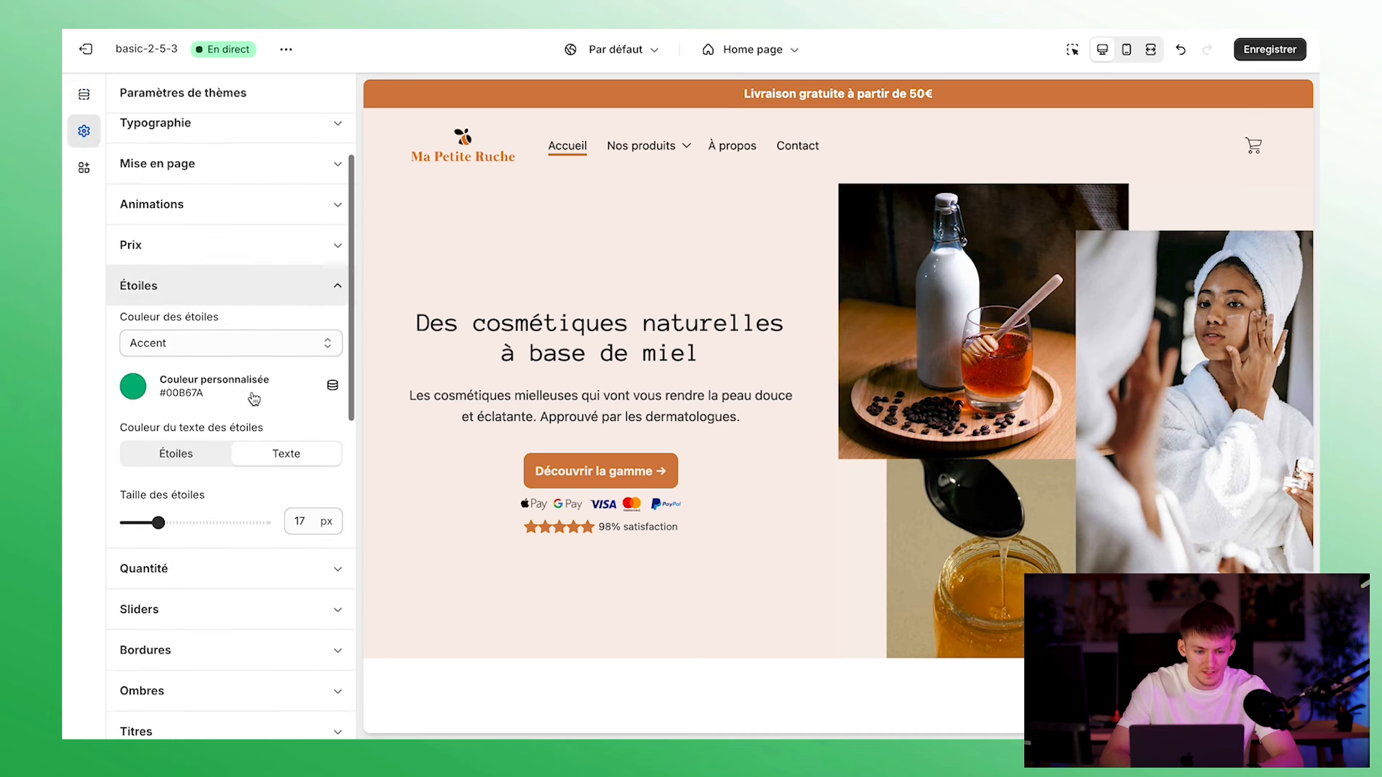
pyautogui.click(258, 344)
pyautogui.click(237, 307)
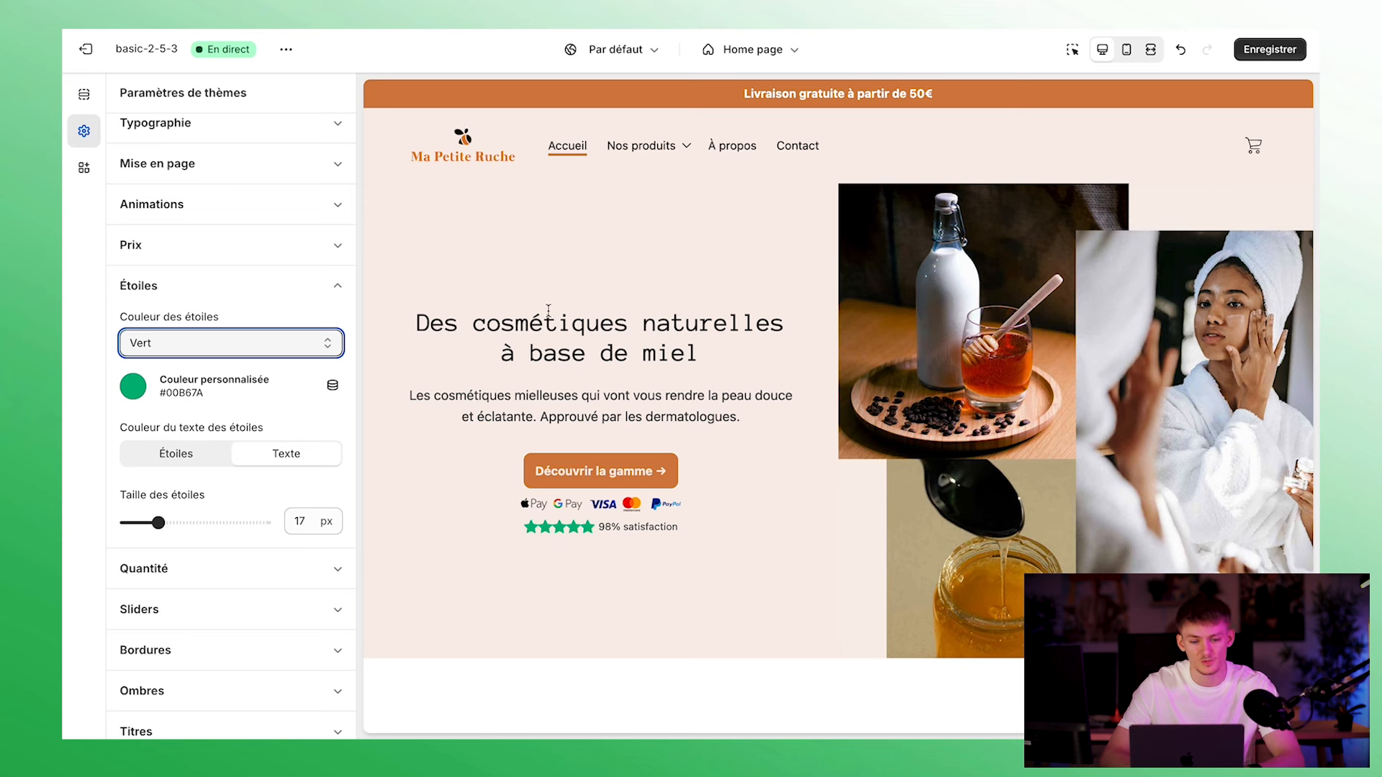
pyautogui.click(1271, 50)
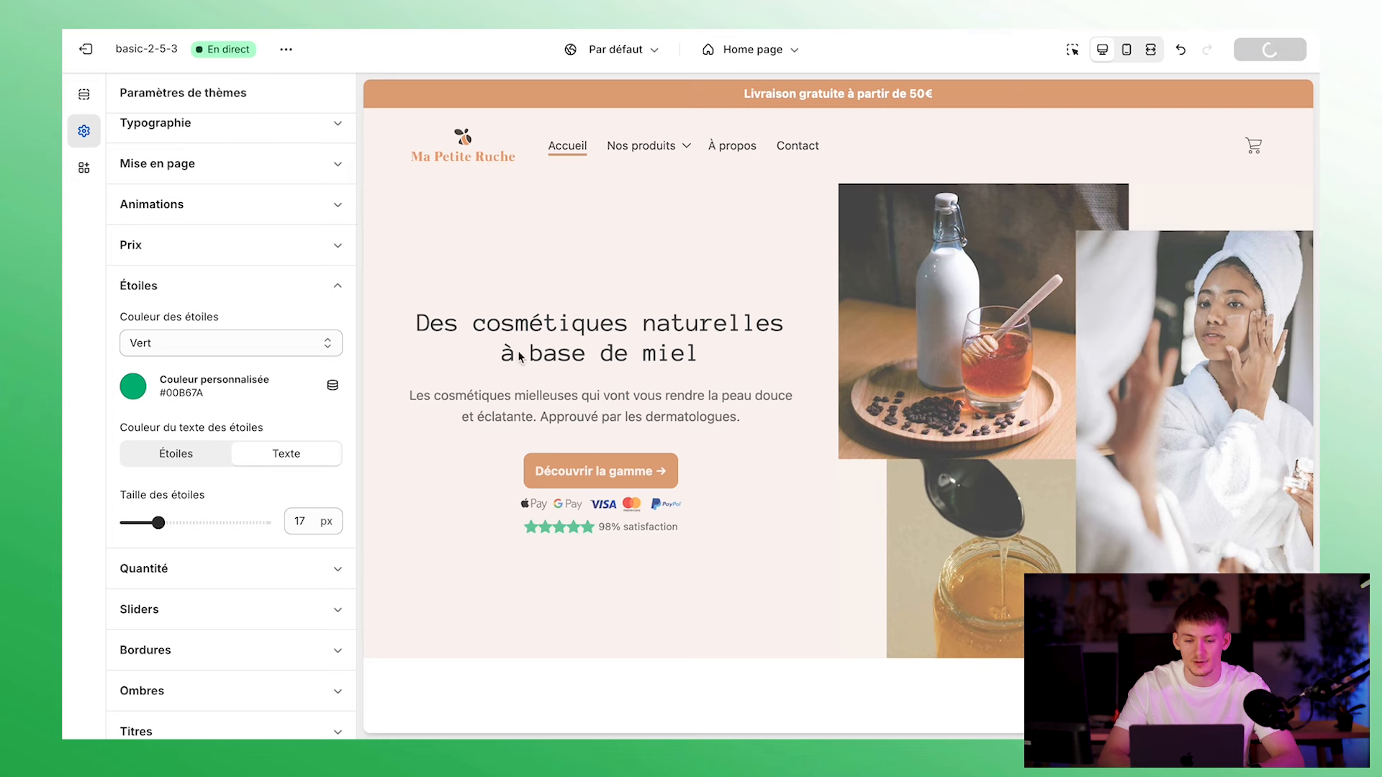
# Add an Icônes section between the Bannière and Collection en vedette sections of the home page
pyautogui.click(84, 95)
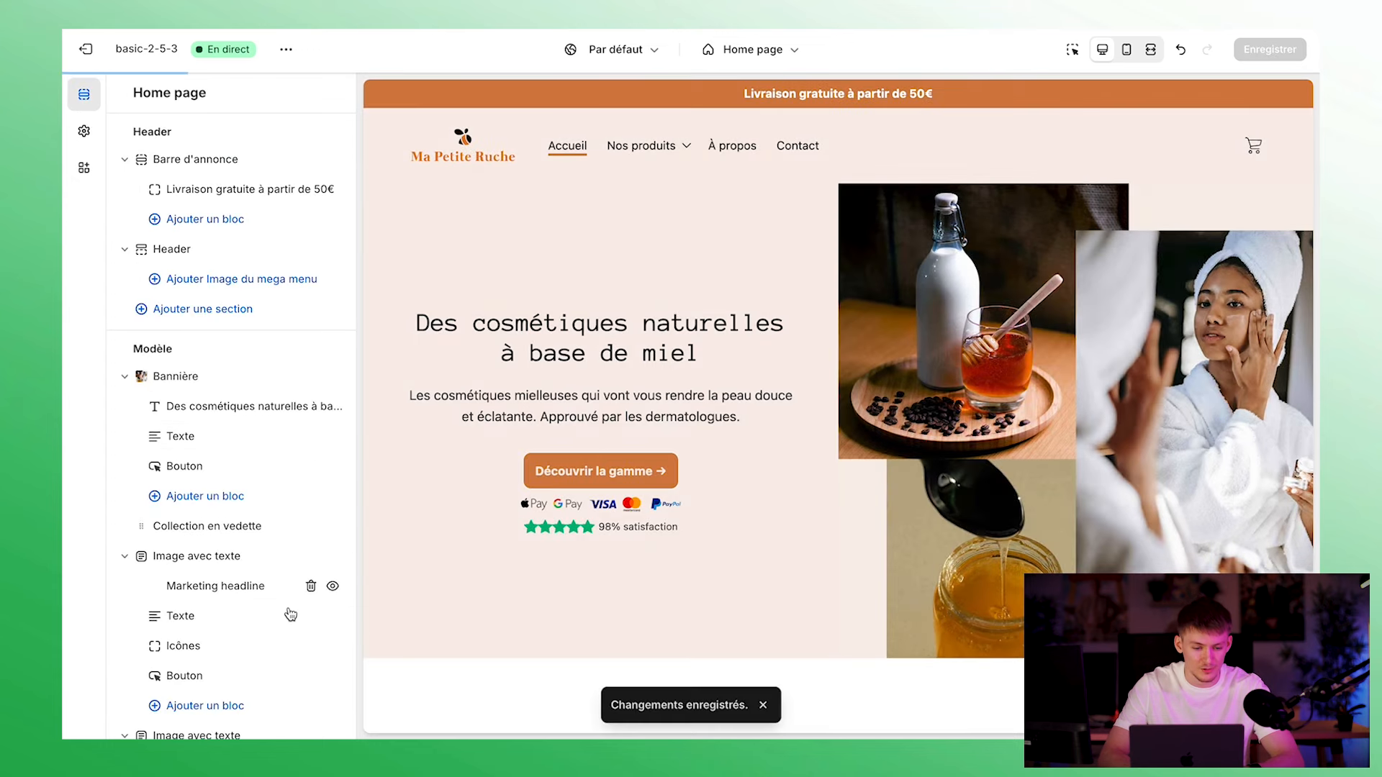
pyautogui.scroll(-3, 280, 576)
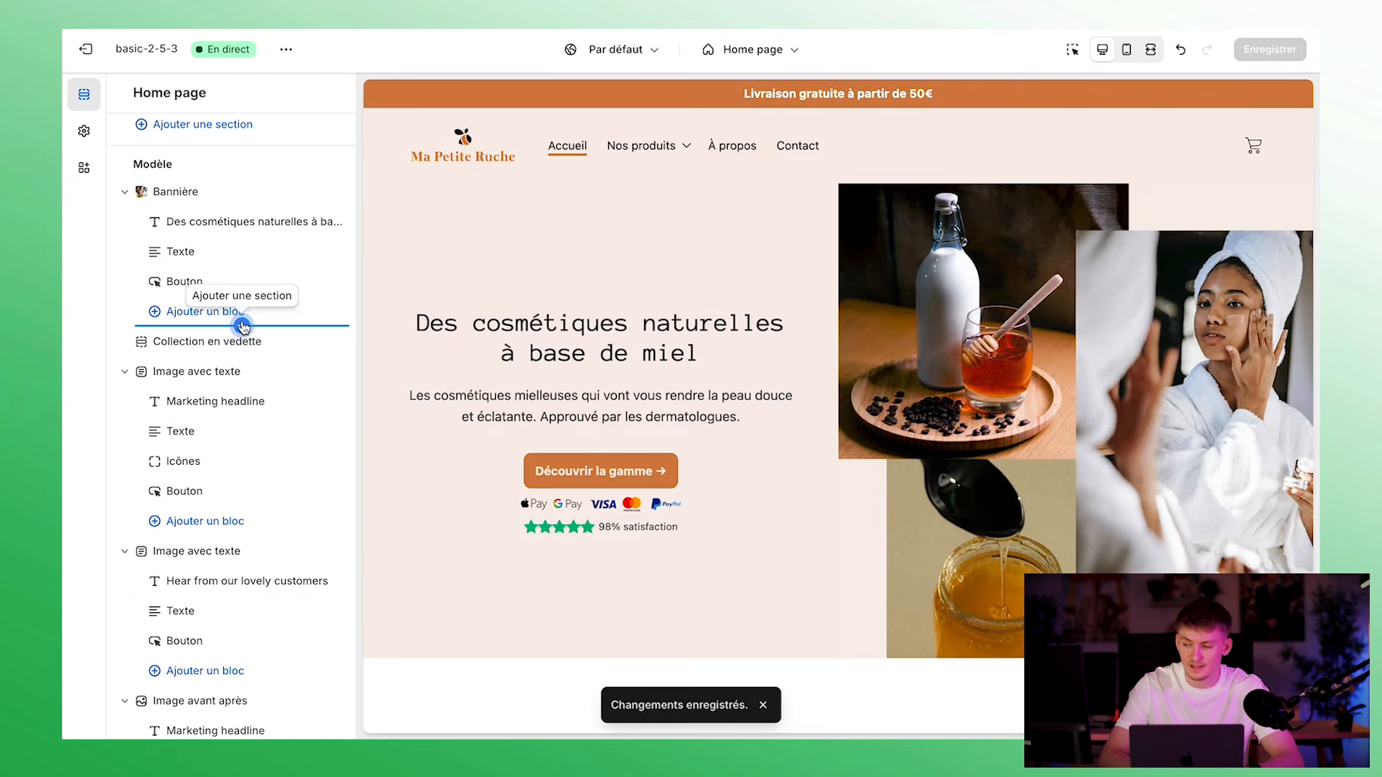
pyautogui.click(242, 326)
pyautogui.scroll(-3, 497, 504)
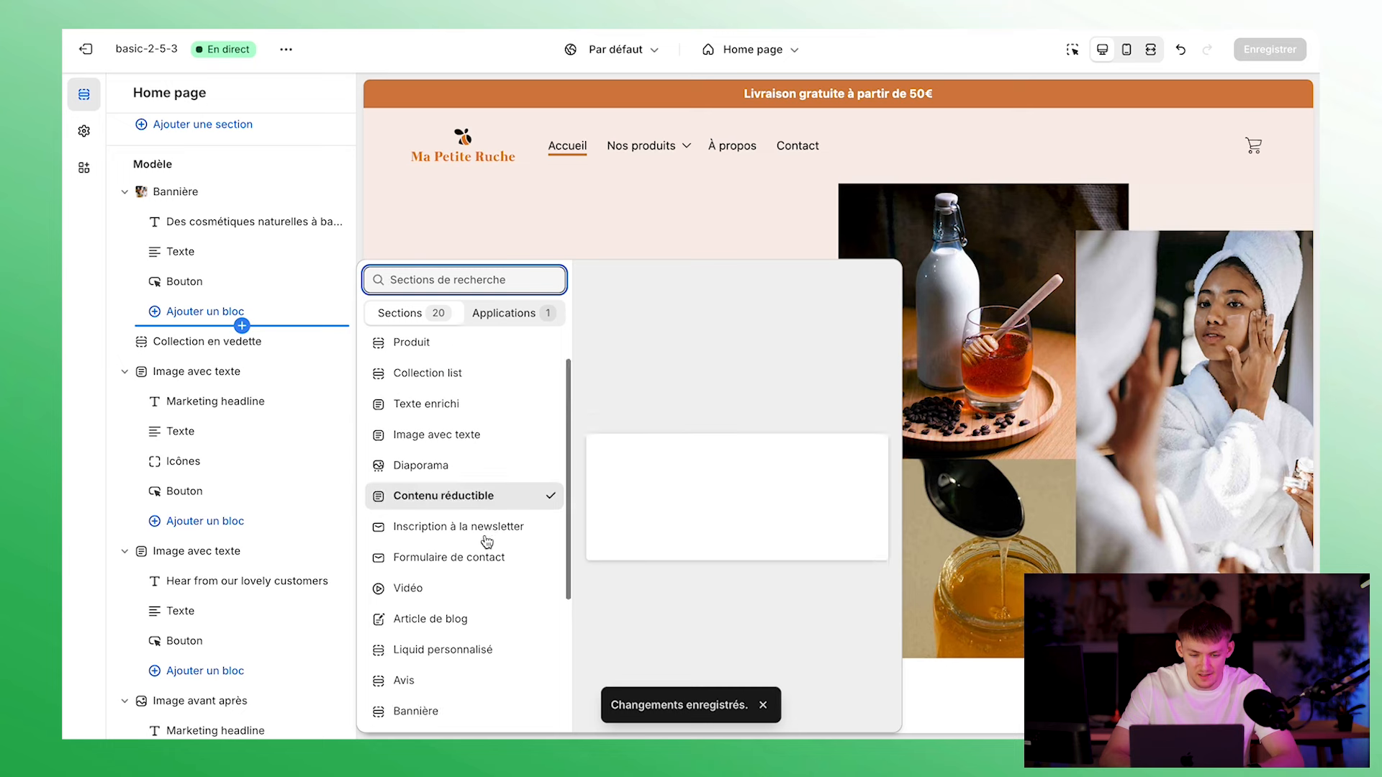
pyautogui.scroll(-3, 486, 540)
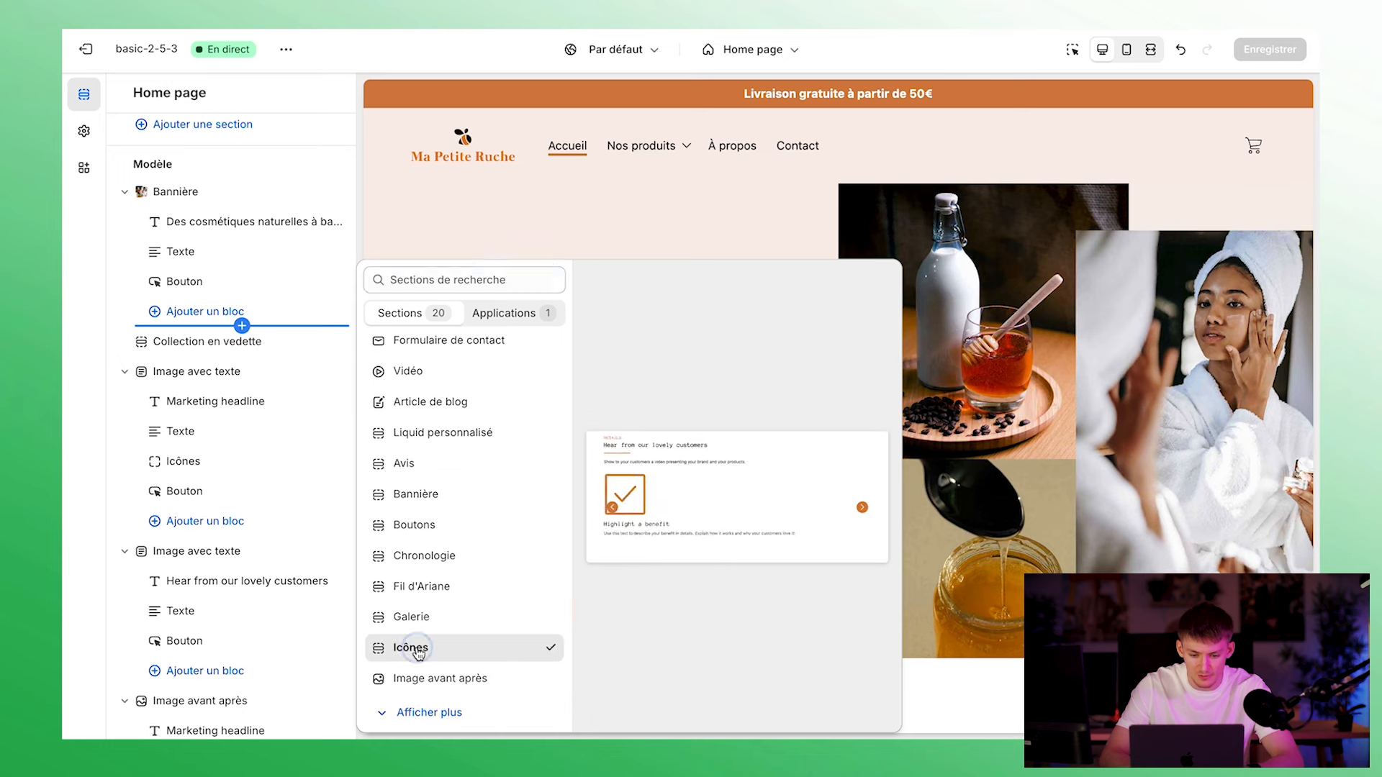
pyautogui.click(441, 649)
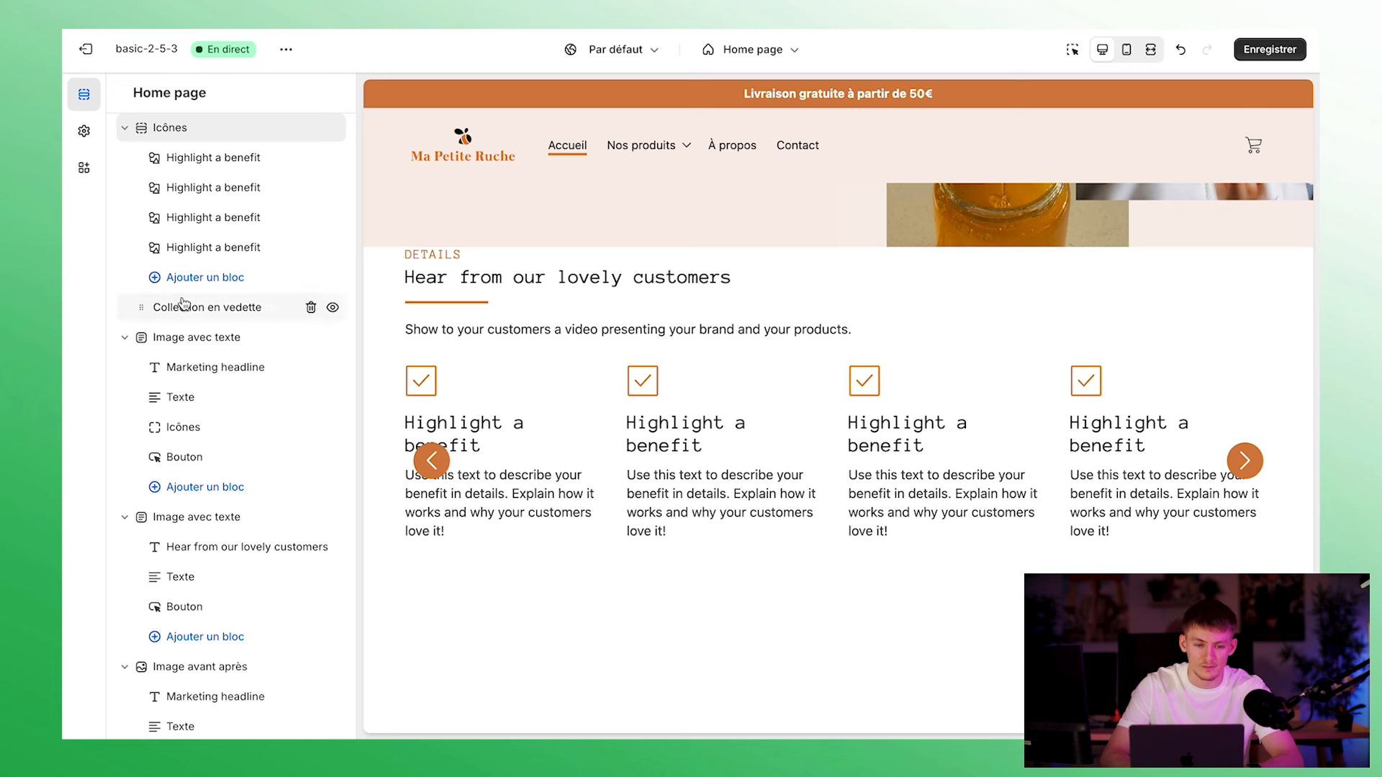
# Centre the Icônes section's content, set its icon type to Mini and its layout to Tableau
pyautogui.scroll(1, 187, 302)
pyautogui.click(227, 183)
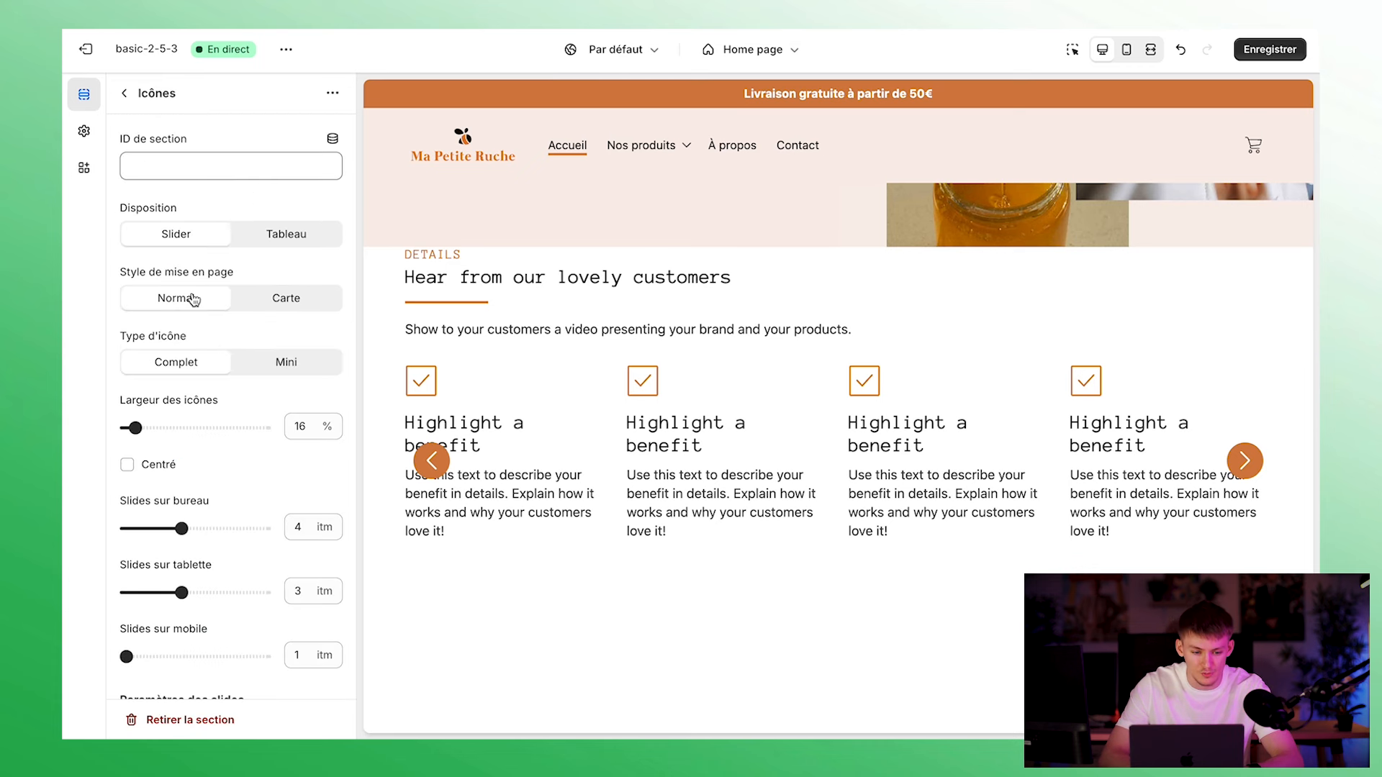
pyautogui.click(128, 465)
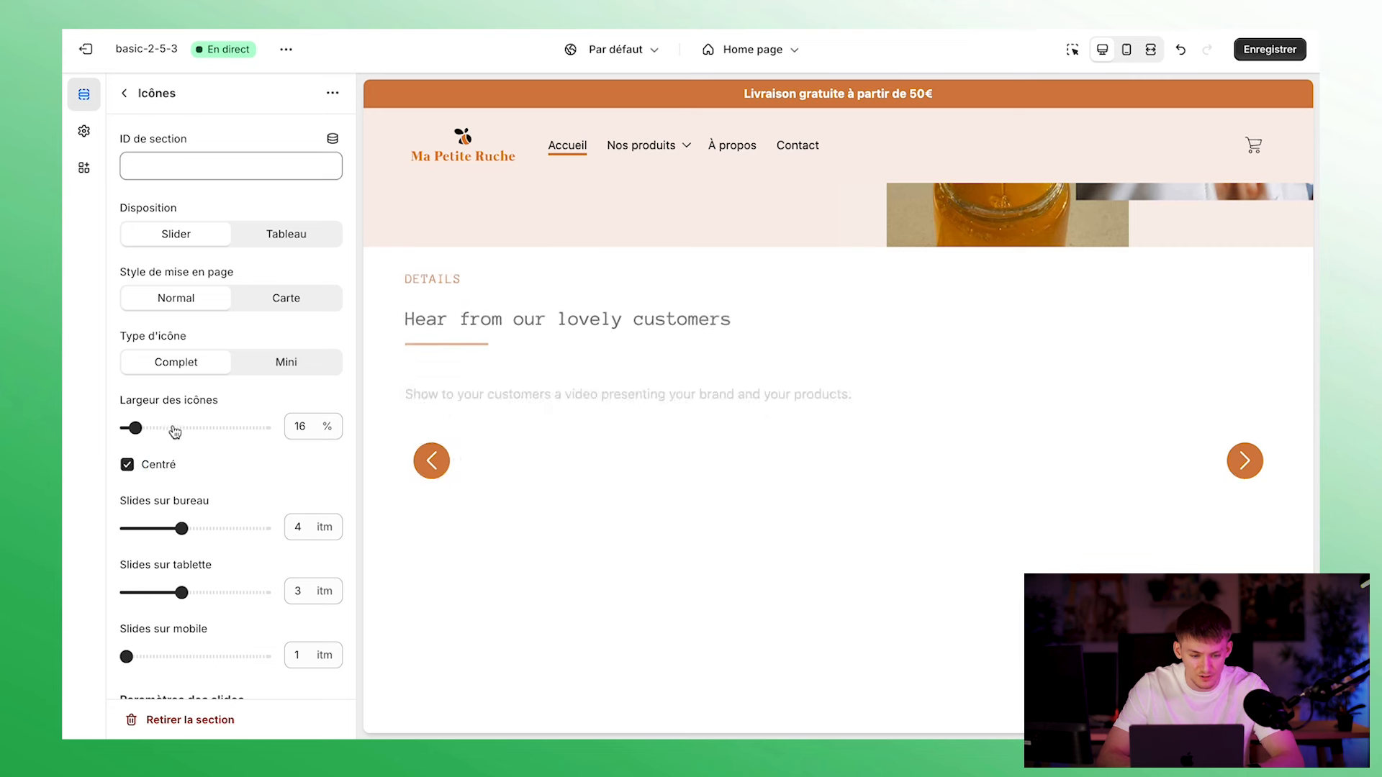
pyautogui.click(287, 362)
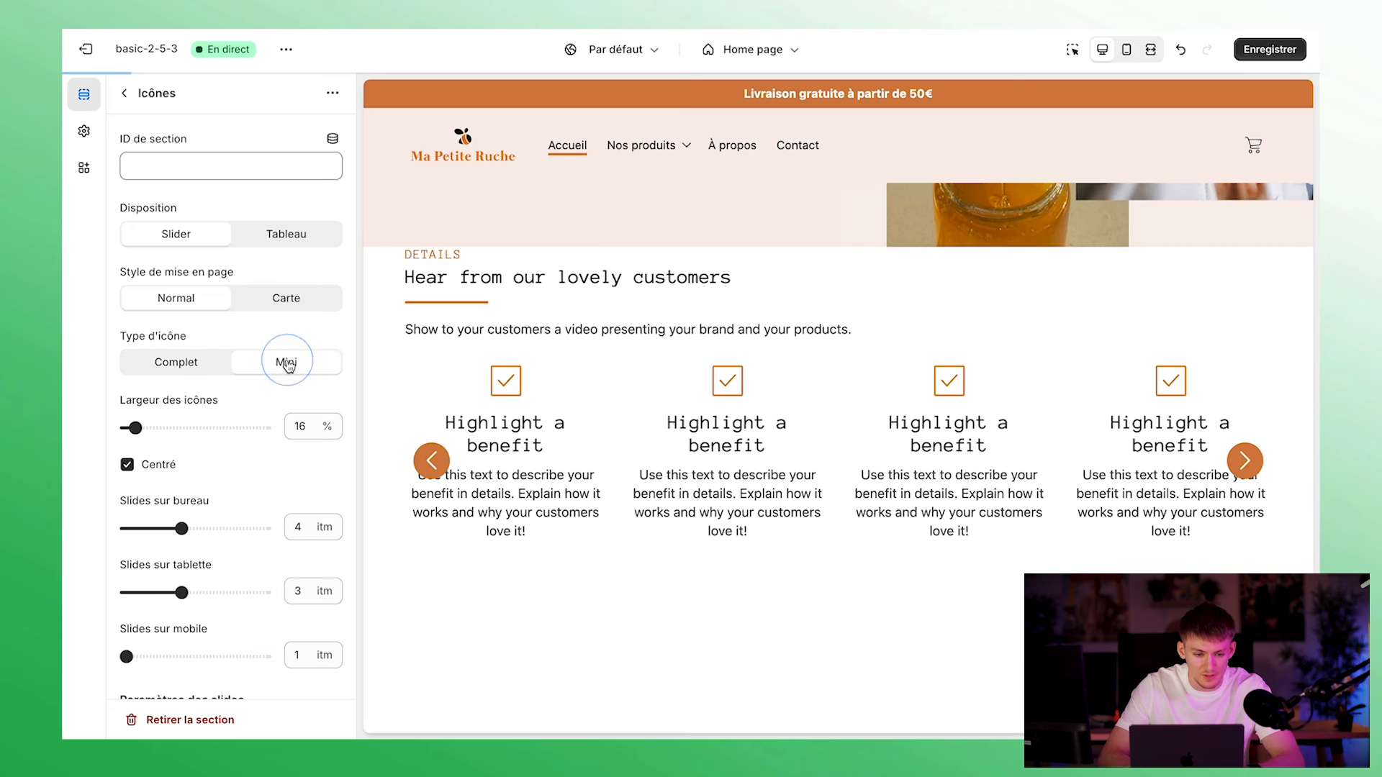
pyautogui.click(292, 236)
# Clear the subtitle, title and description of the Icônes section
pyautogui.scroll(-3, 285, 374)
pyautogui.scroll(-16, 285, 374)
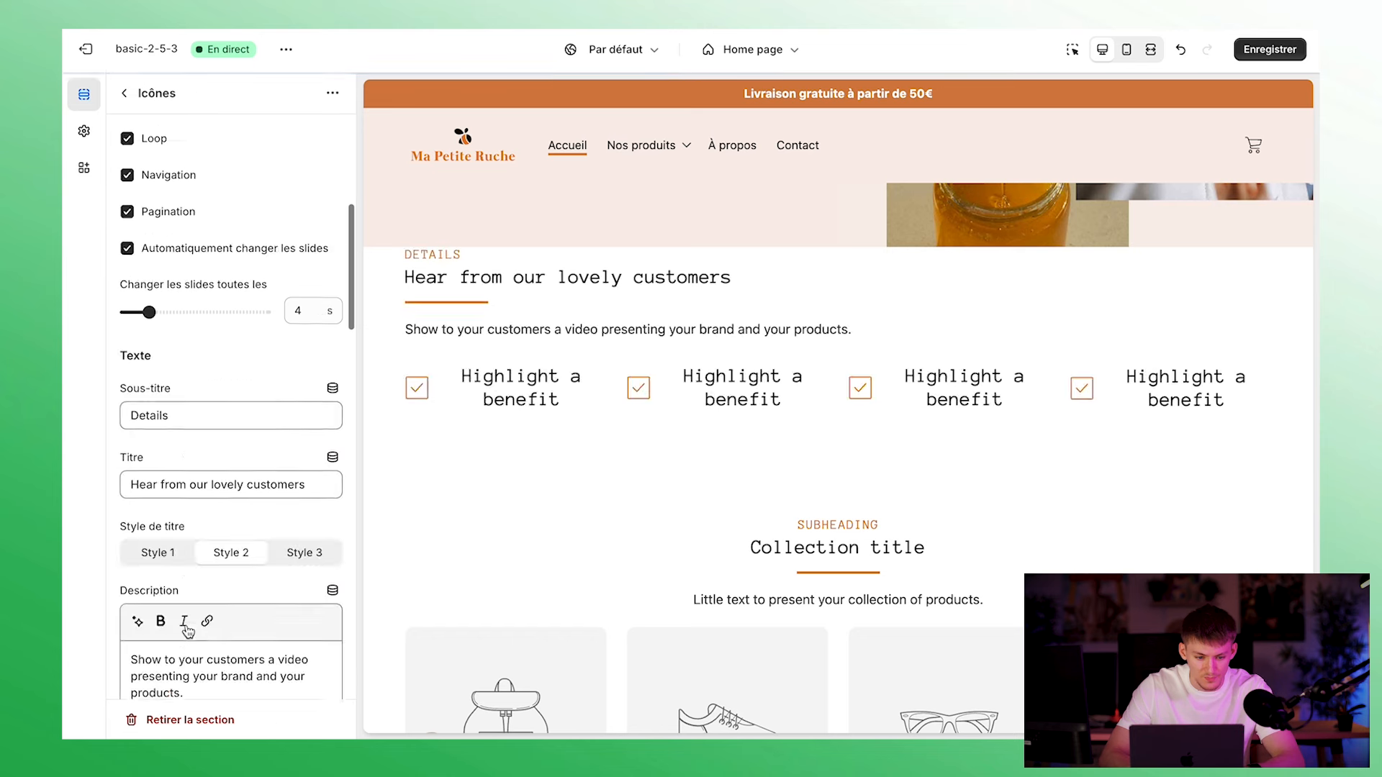
pyautogui.click(234, 373)
pyautogui.tripleClick(234, 373)
pyautogui.press('BackSpace')
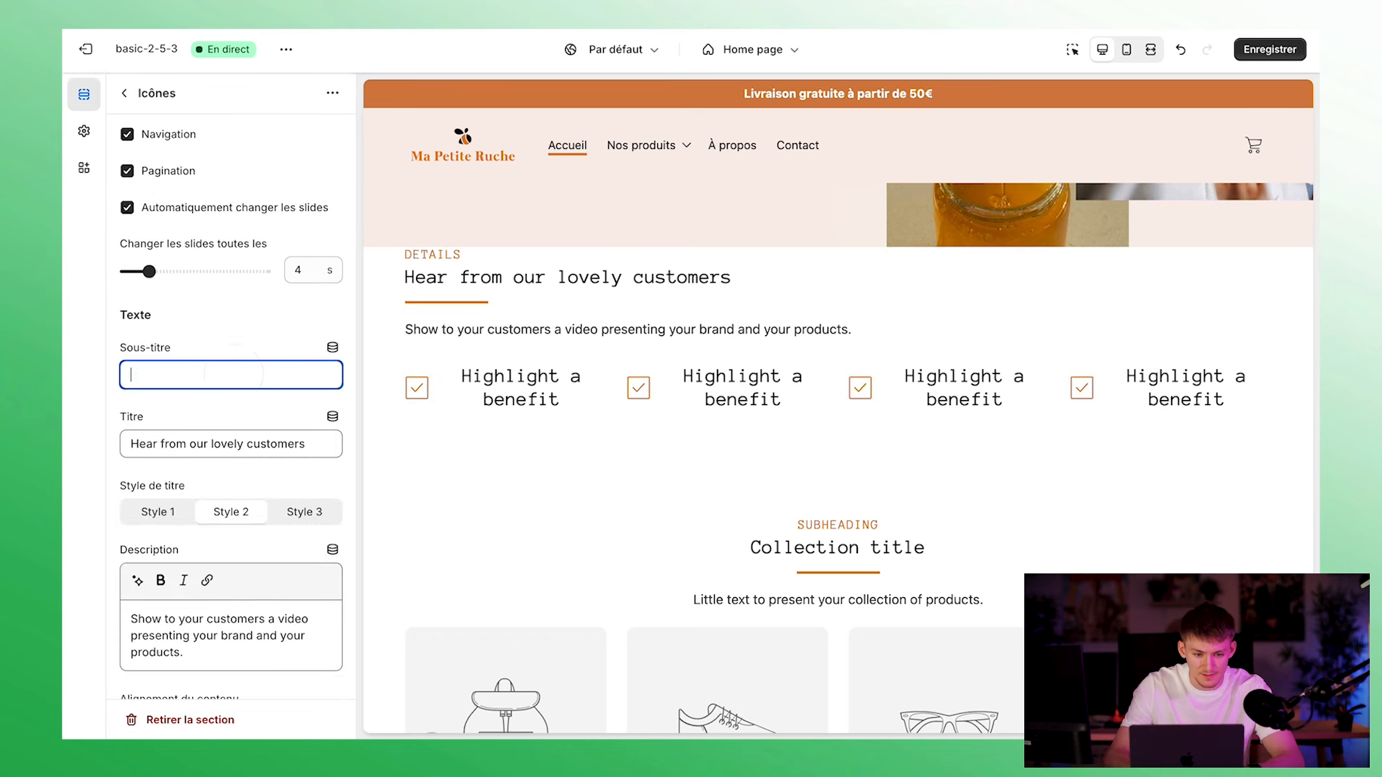
pyautogui.tripleClick(199, 444)
pyautogui.press('BackSpace')
pyautogui.tripleClick(157, 654)
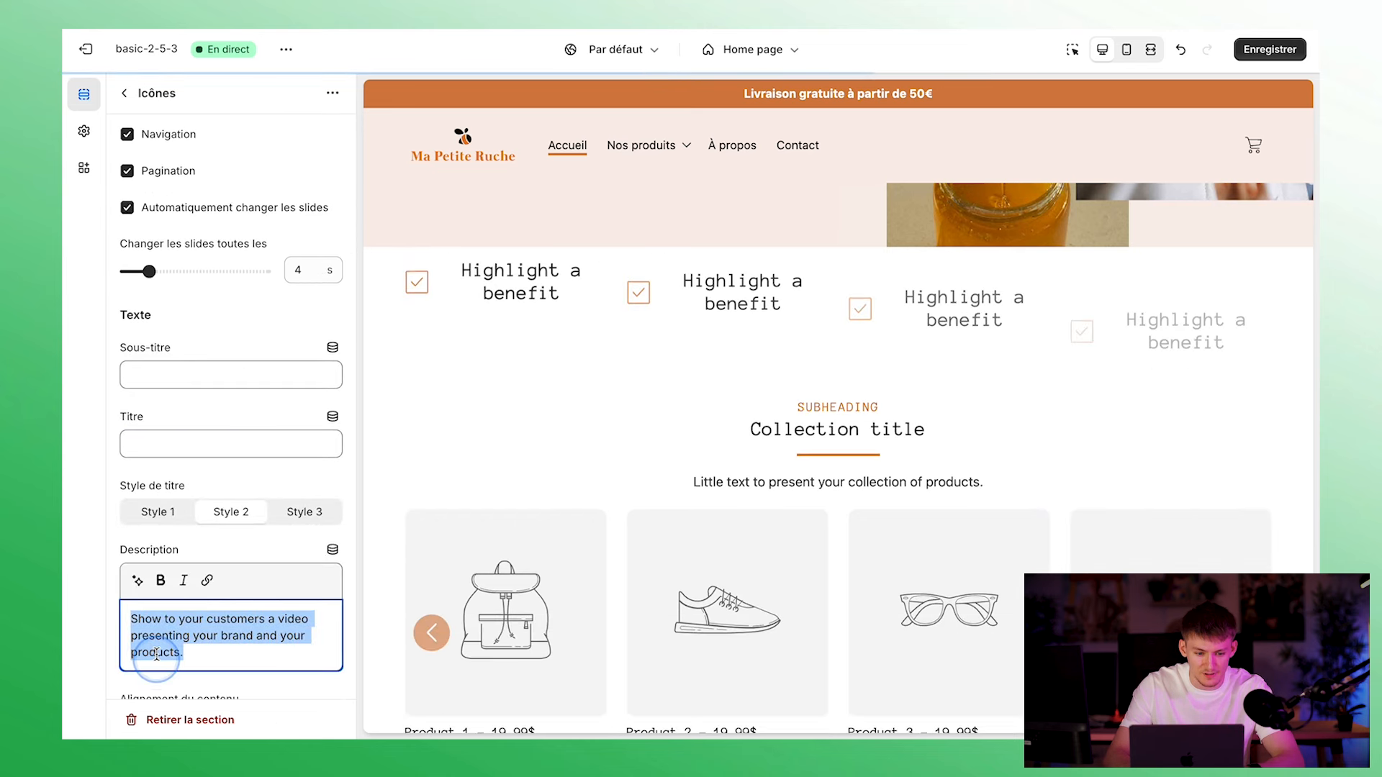
pyautogui.press('BackSpace')
# Give the Icônes section the Nuancier 2 palette and inner spacing of 60 px top, 36 px bottom and 32 px top on mobile
pyautogui.scroll(-5, 196, 680)
pyautogui.scroll(-6, 196, 685)
pyautogui.moveTo(126, 200); pyautogui.dragTo(208, 199)
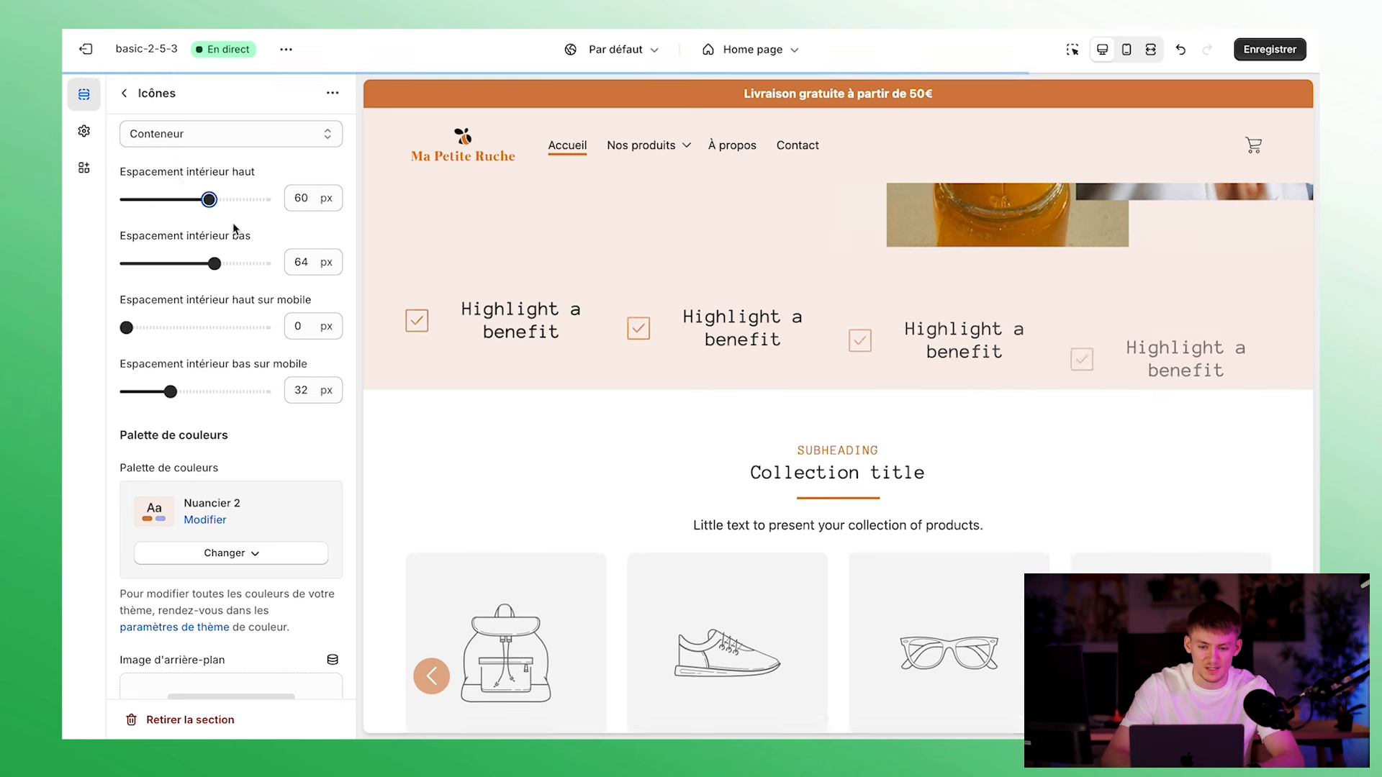
pyautogui.moveTo(127, 327); pyautogui.dragTo(170, 327)
pyautogui.moveTo(214, 263); pyautogui.dragTo(170, 262)
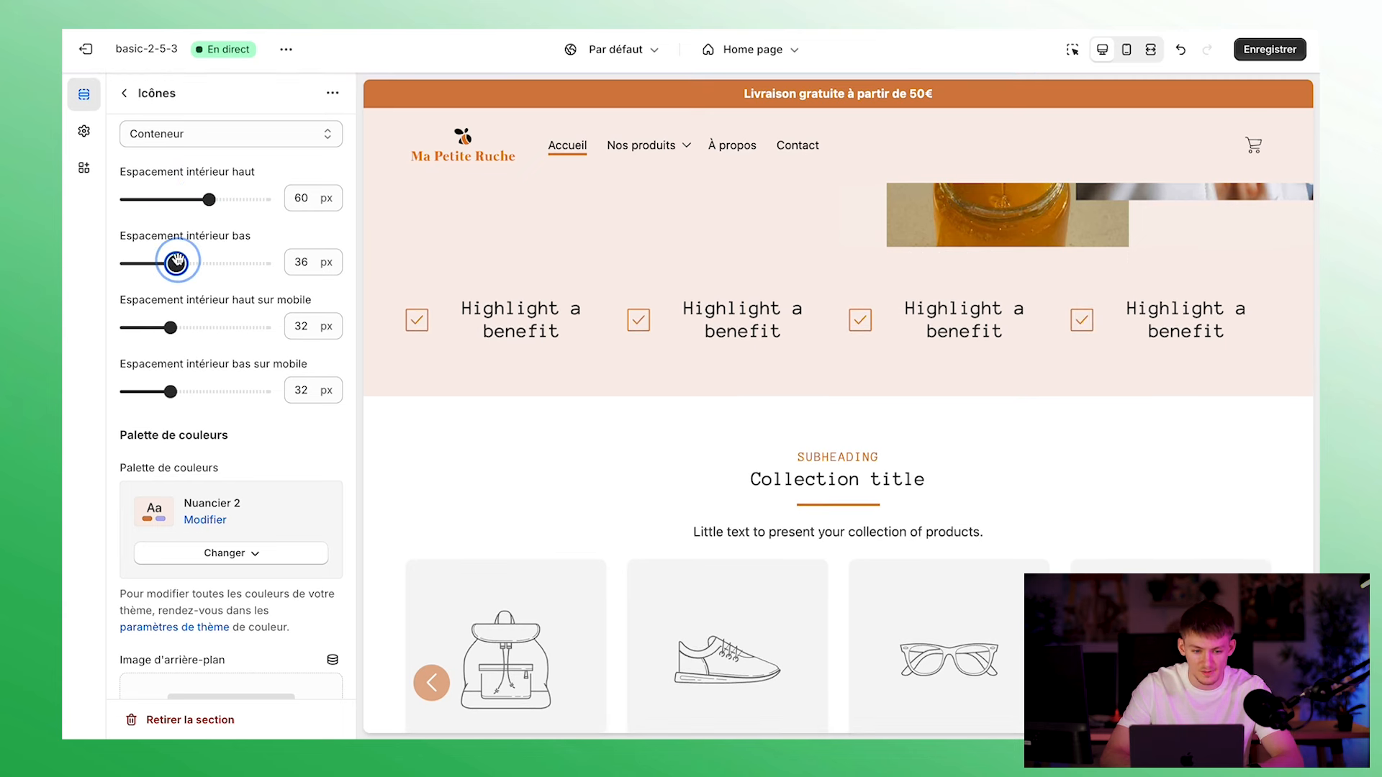
# Set the Icônes section's bottom separator to Vagues and return to the home page's section list
pyautogui.scroll(-4, 217, 551)
pyautogui.scroll(-5, 217, 551)
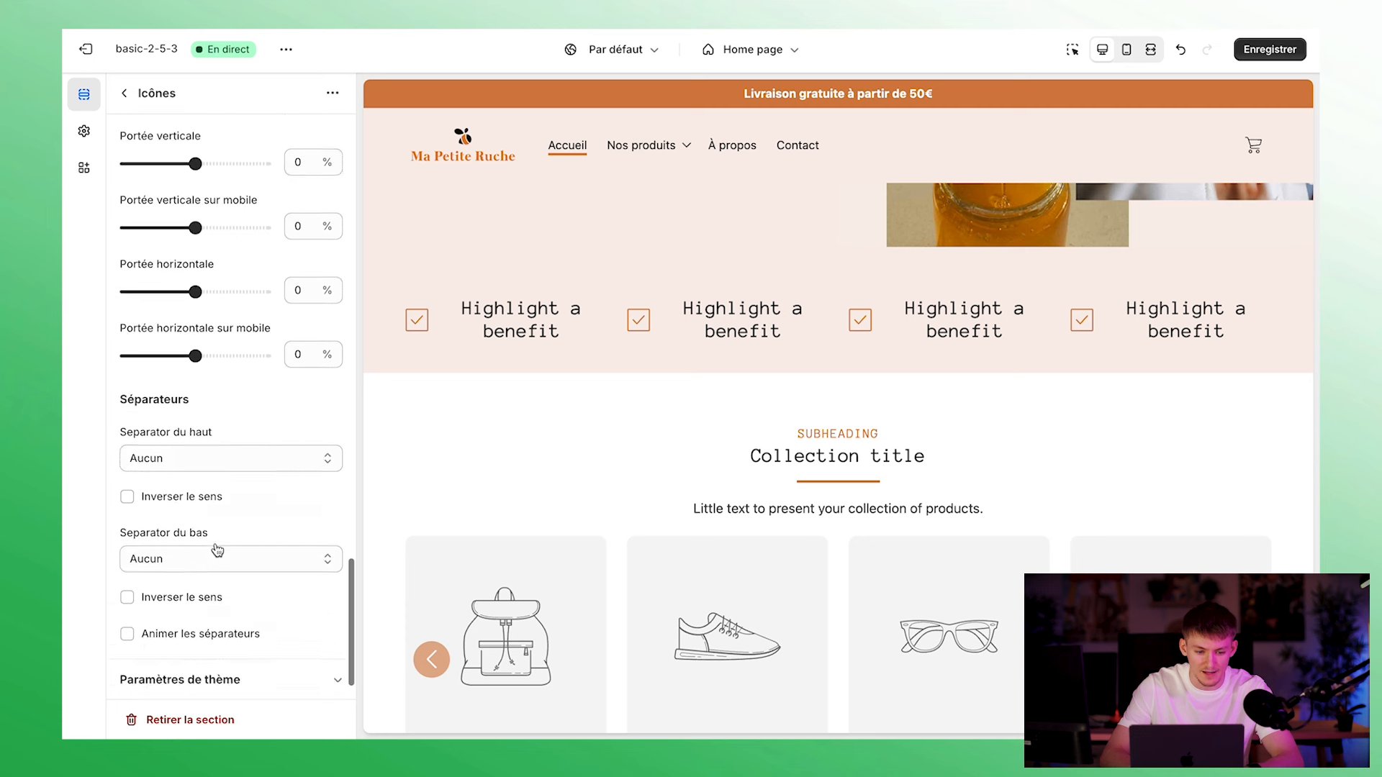
pyautogui.click(240, 514)
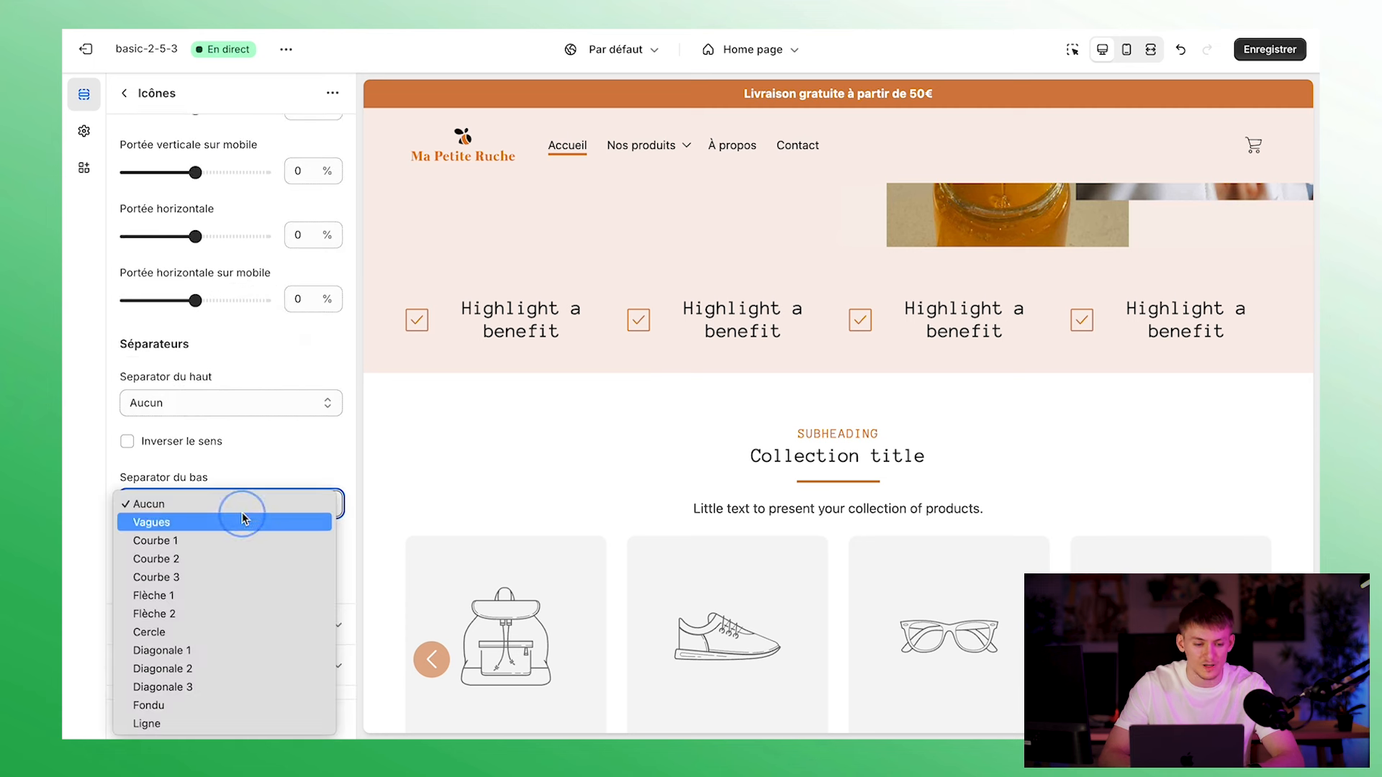
pyautogui.click(249, 513)
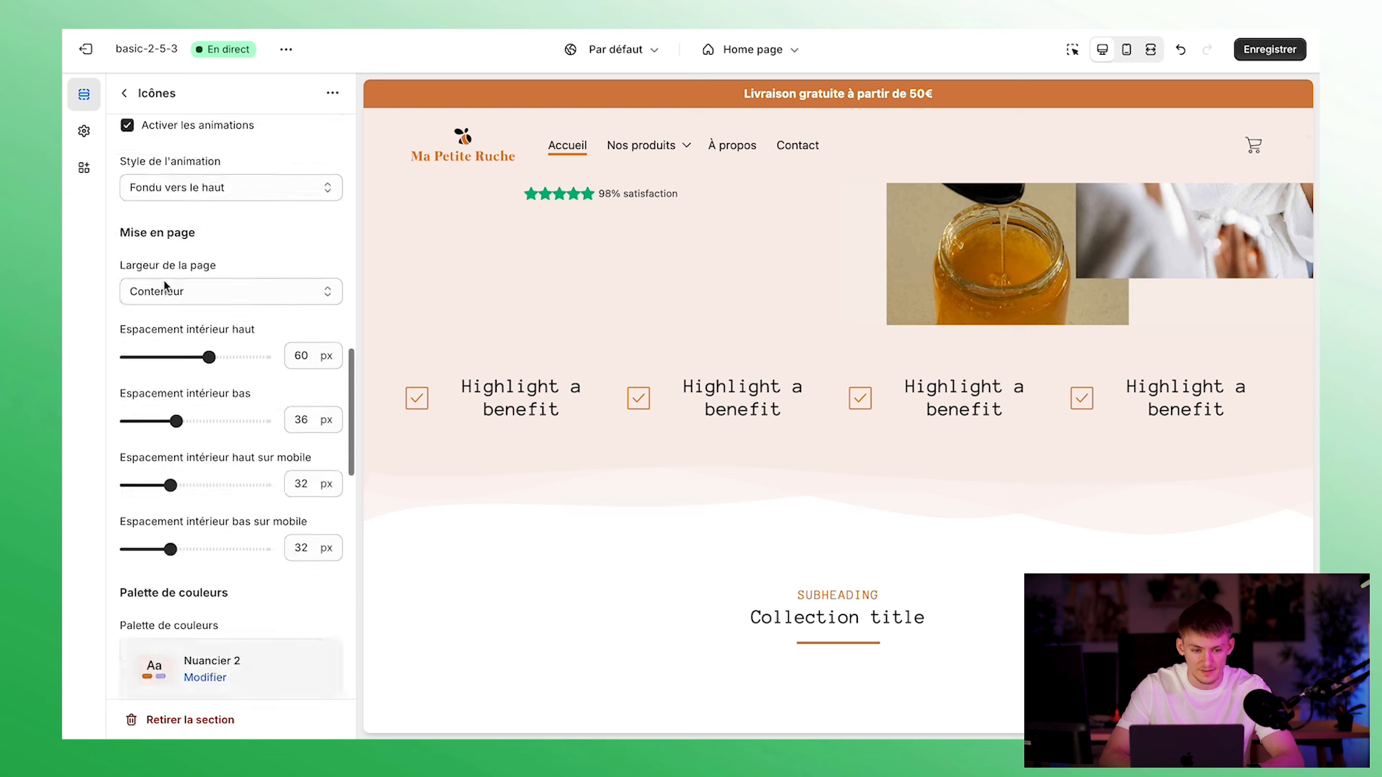
pyautogui.scroll(5, 163, 279)
pyautogui.click(126, 93)
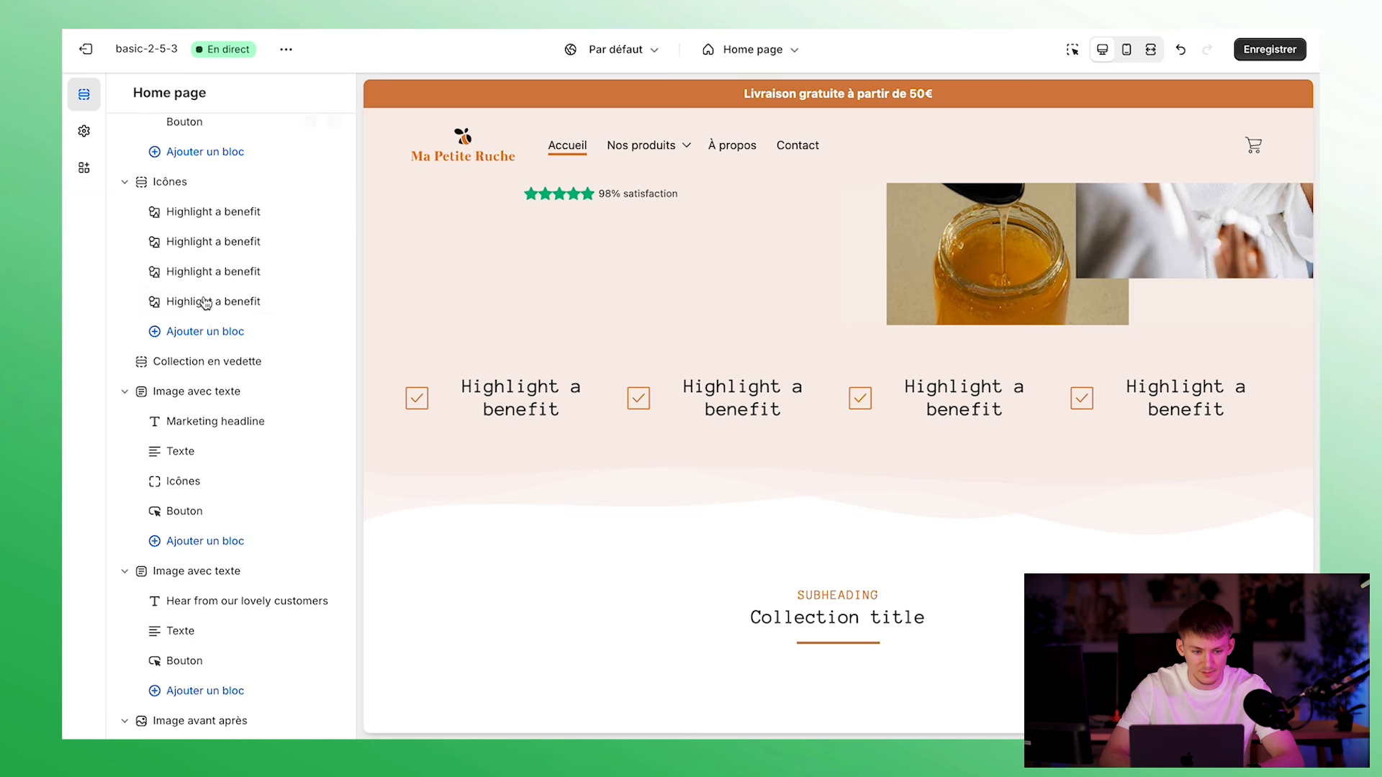
# Clear the description and title of the first Highlight a benefit block in the Icônes section
pyautogui.click(230, 210)
pyautogui.tripleClick(201, 476)
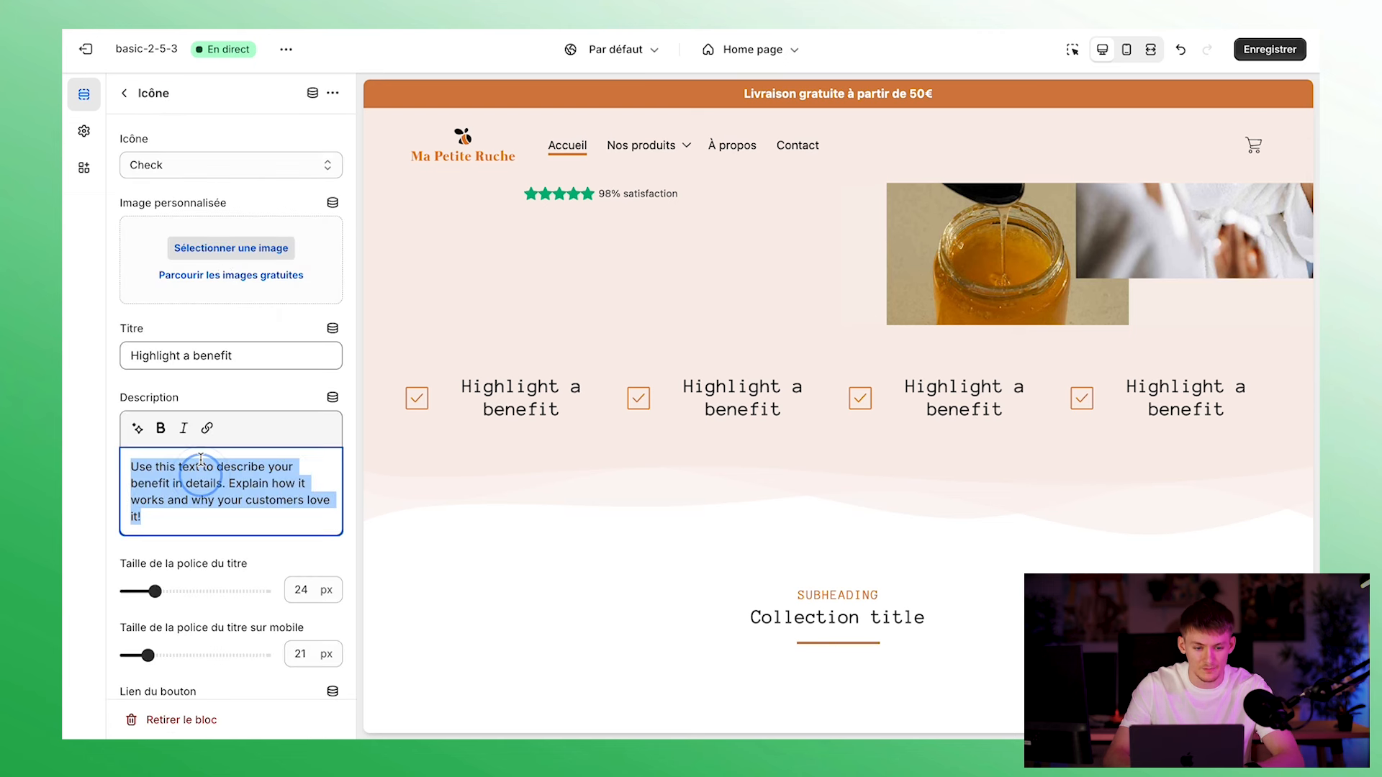
pyautogui.press('BackSpace')
pyautogui.tripleClick(213, 360)
pyautogui.press('BackSpace')
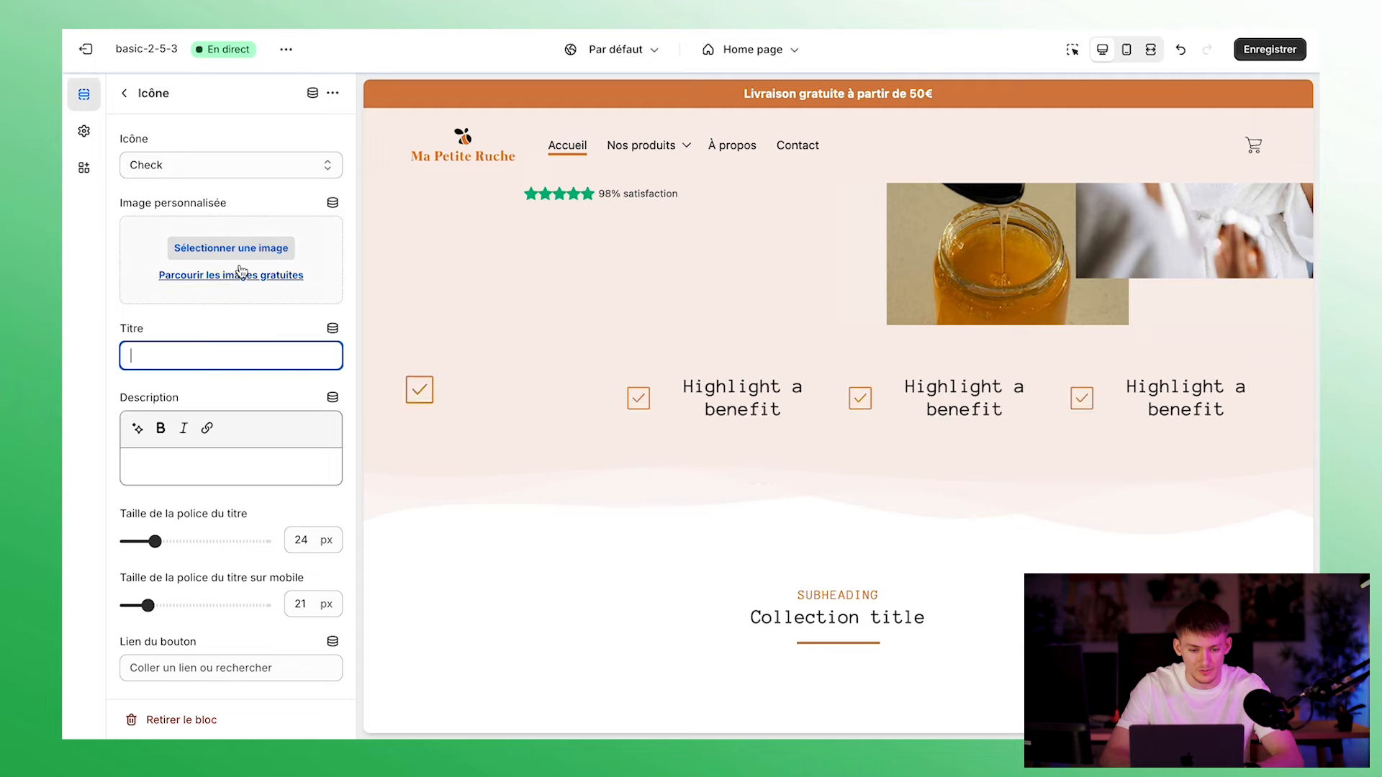
# Choose the Bloomberg Businessweek logo from the image library as the first icon block's custom image
pyautogui.click(237, 230)
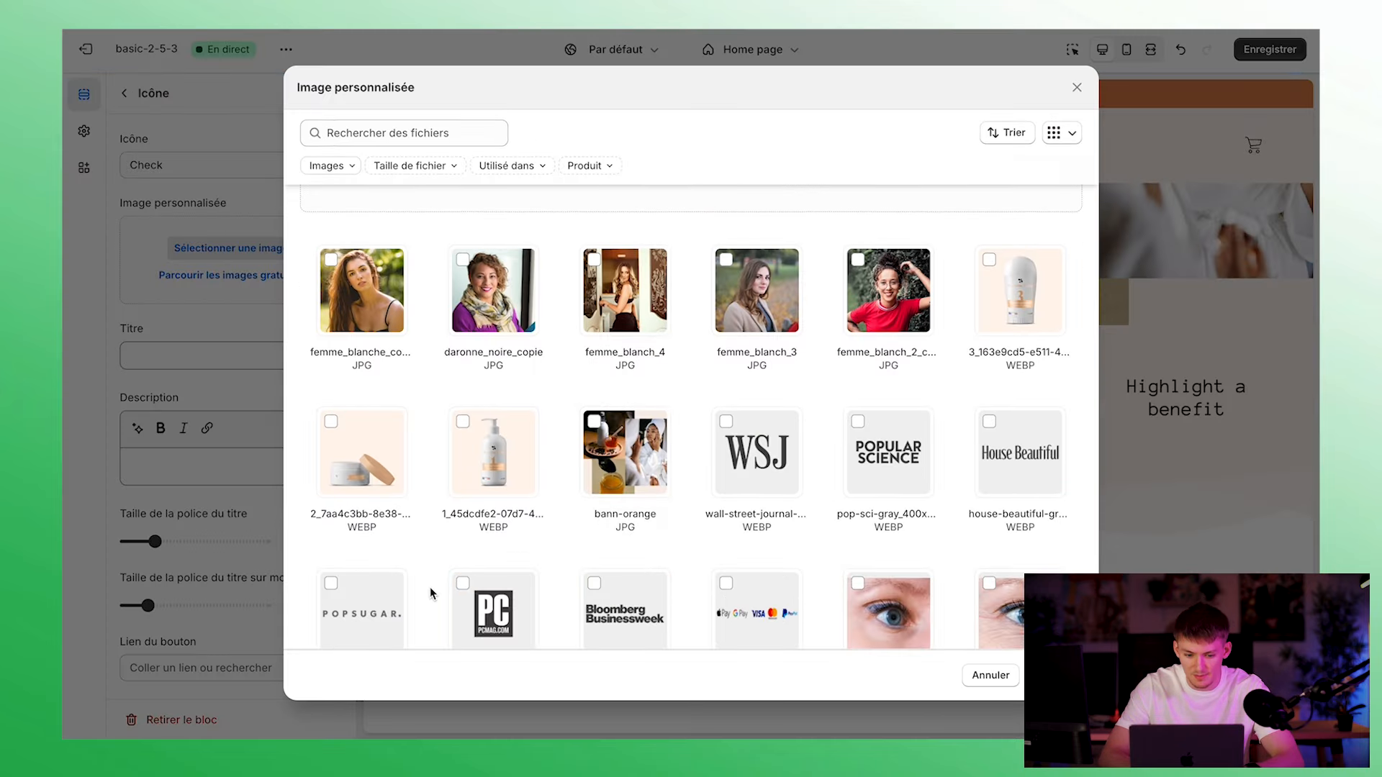
pyautogui.scroll(-2, 576, 529)
pyautogui.click(1052, 675)
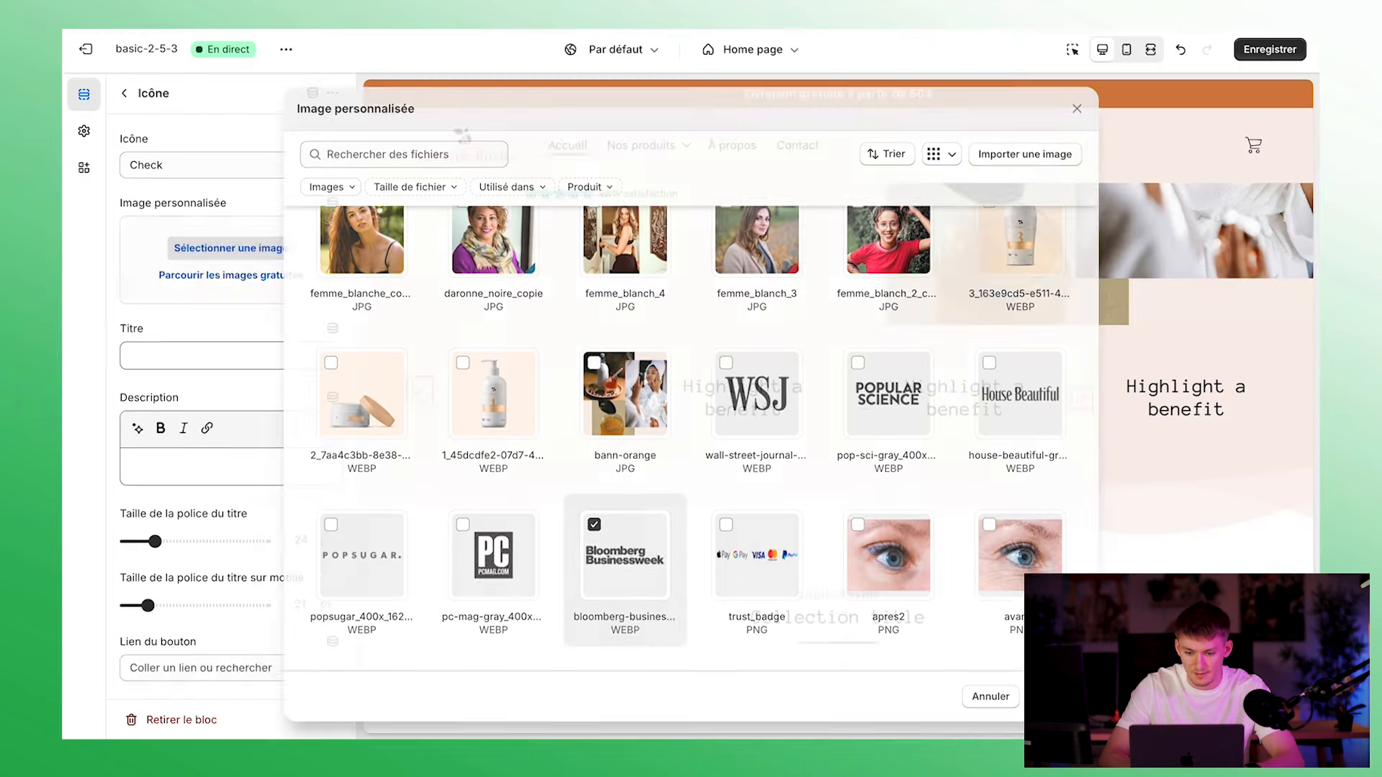
# Try a larger title font size on the first icon block and bring it back down to 23 px
pyautogui.scroll(-5, 243, 469)
pyautogui.moveTo(148, 409); pyautogui.dragTo(387, 412)
pyautogui.moveTo(244, 415); pyautogui.dragTo(149, 407)
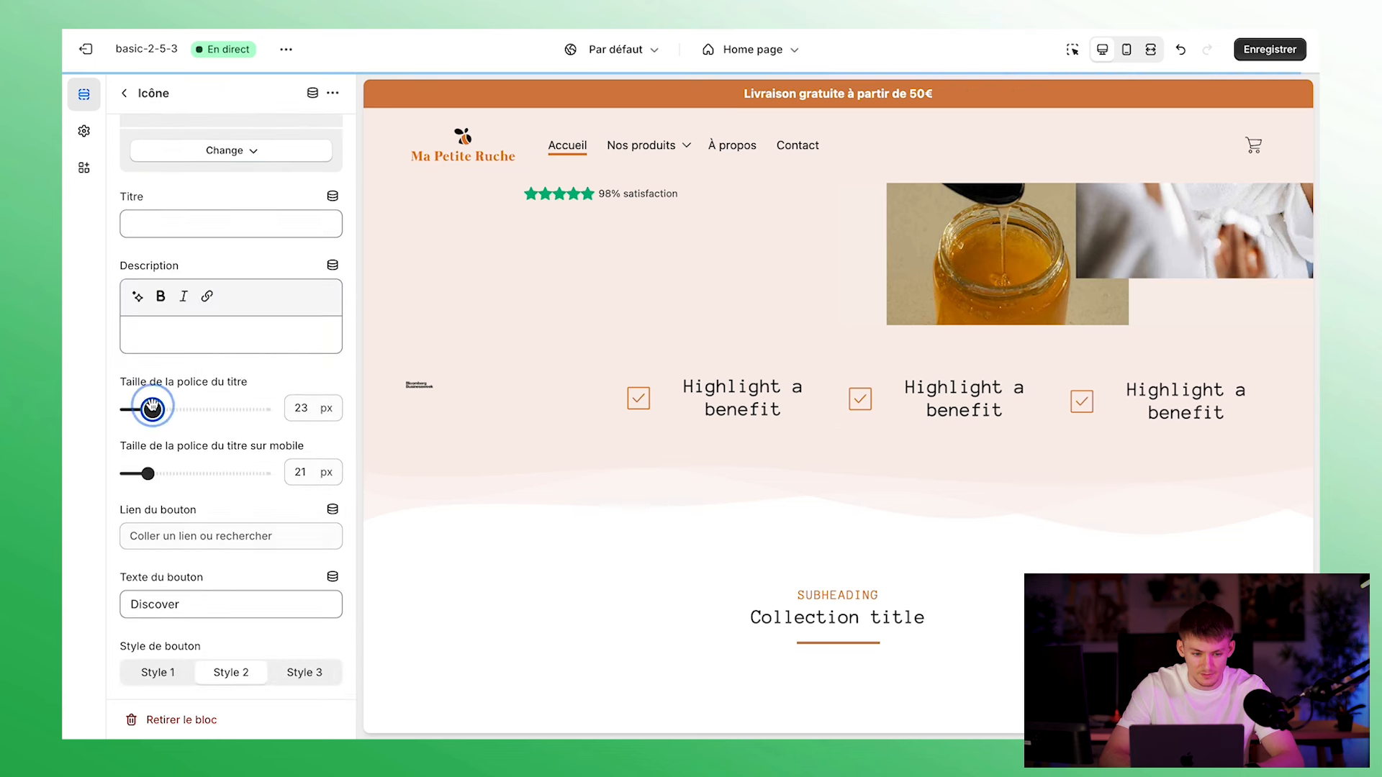
pyautogui.scroll(5, 188, 515)
pyautogui.scroll(-5, 169, 377)
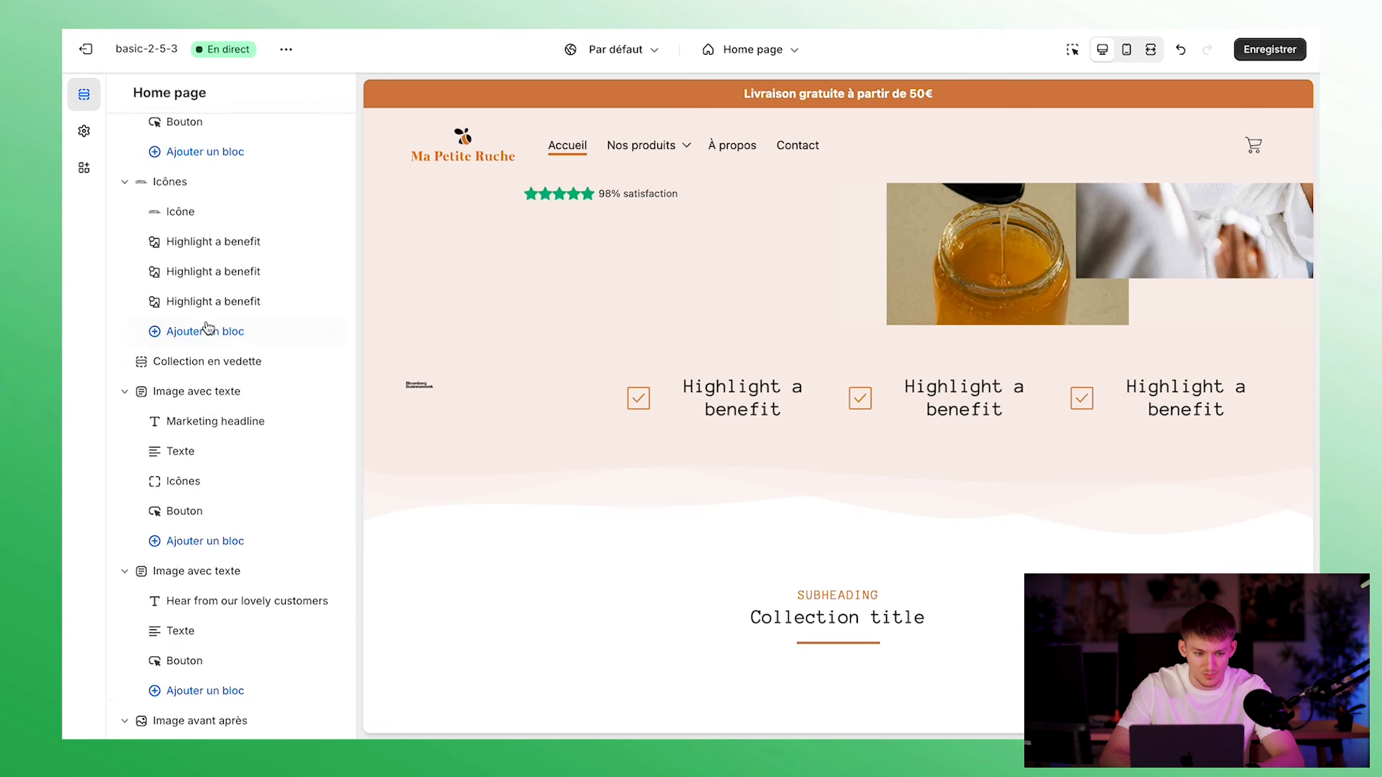
# Set the Icônes section to 100% icon width, 4 tablet and 2 mobile slides, uncentred, with the Complet icon type
pyautogui.click(179, 185)
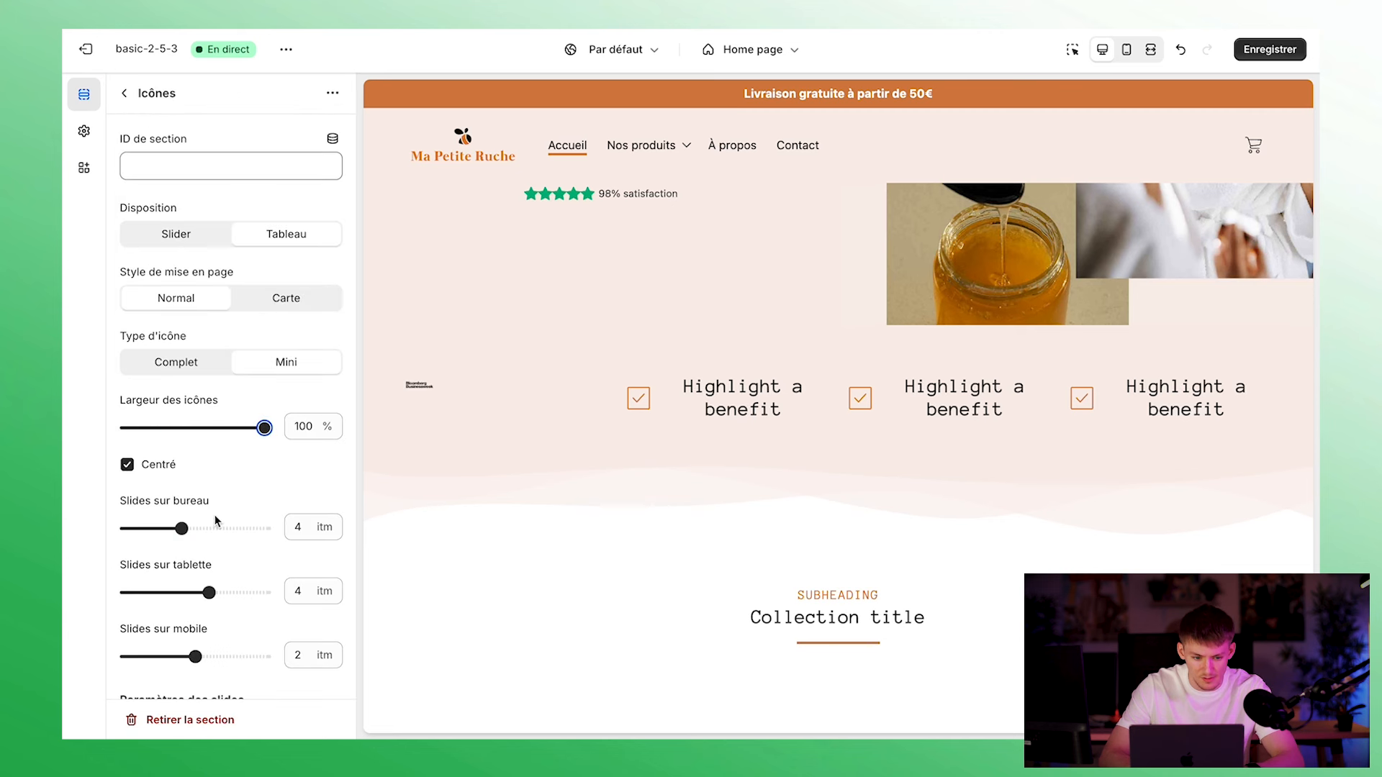
pyautogui.click(126, 465)
pyautogui.click(188, 362)
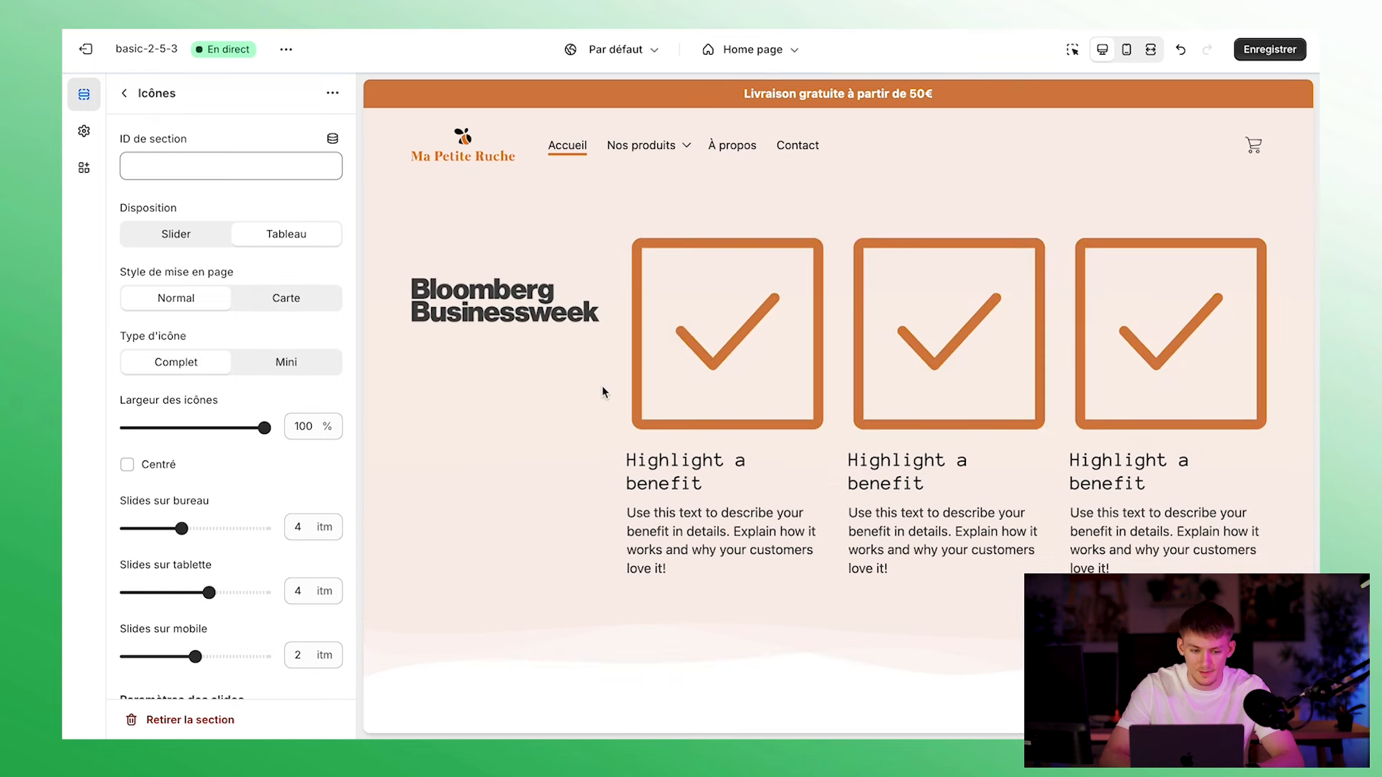
pyautogui.click(123, 96)
# Find and add a Partenaires section directly below the Bannière section, and delete the Icônes section
pyautogui.moveTo(253, 482); pyautogui.dragTo(249, 277)
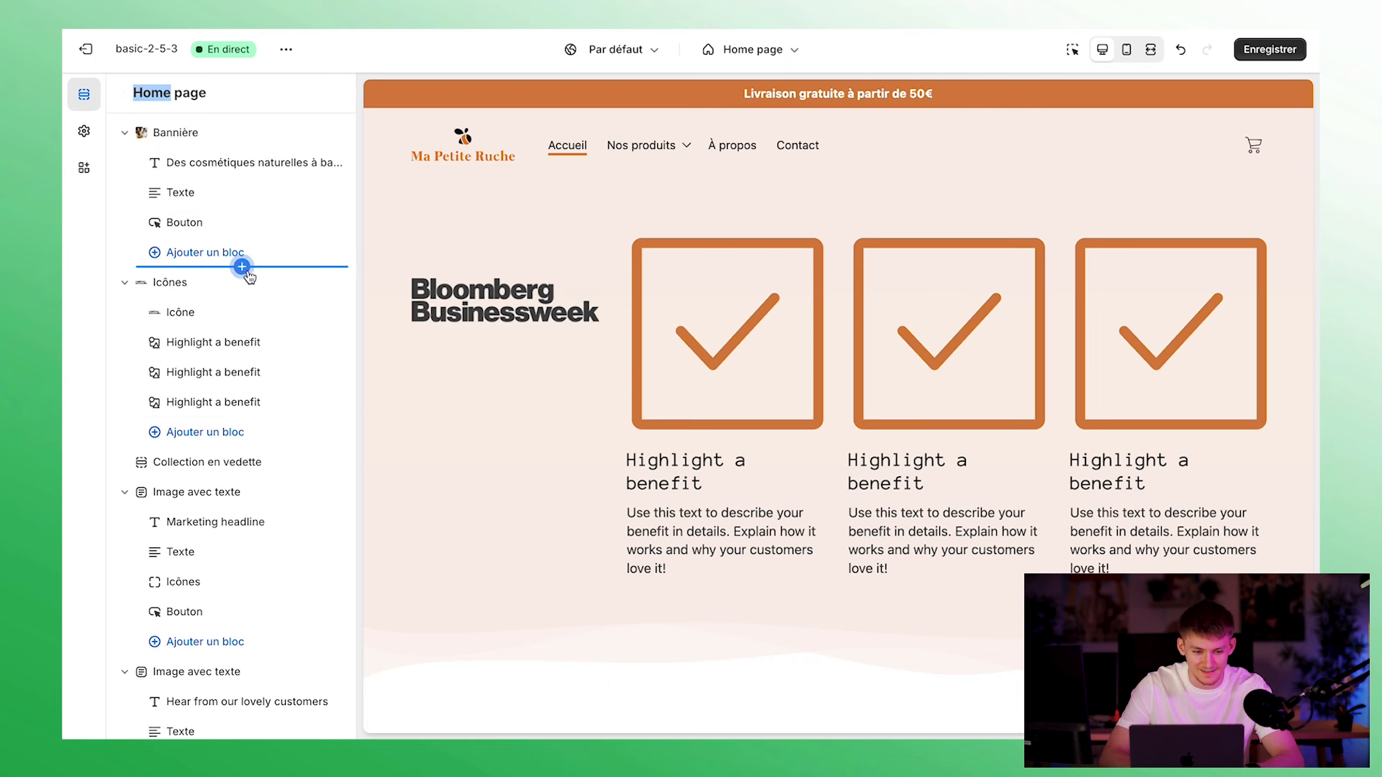
pyautogui.click(242, 267)
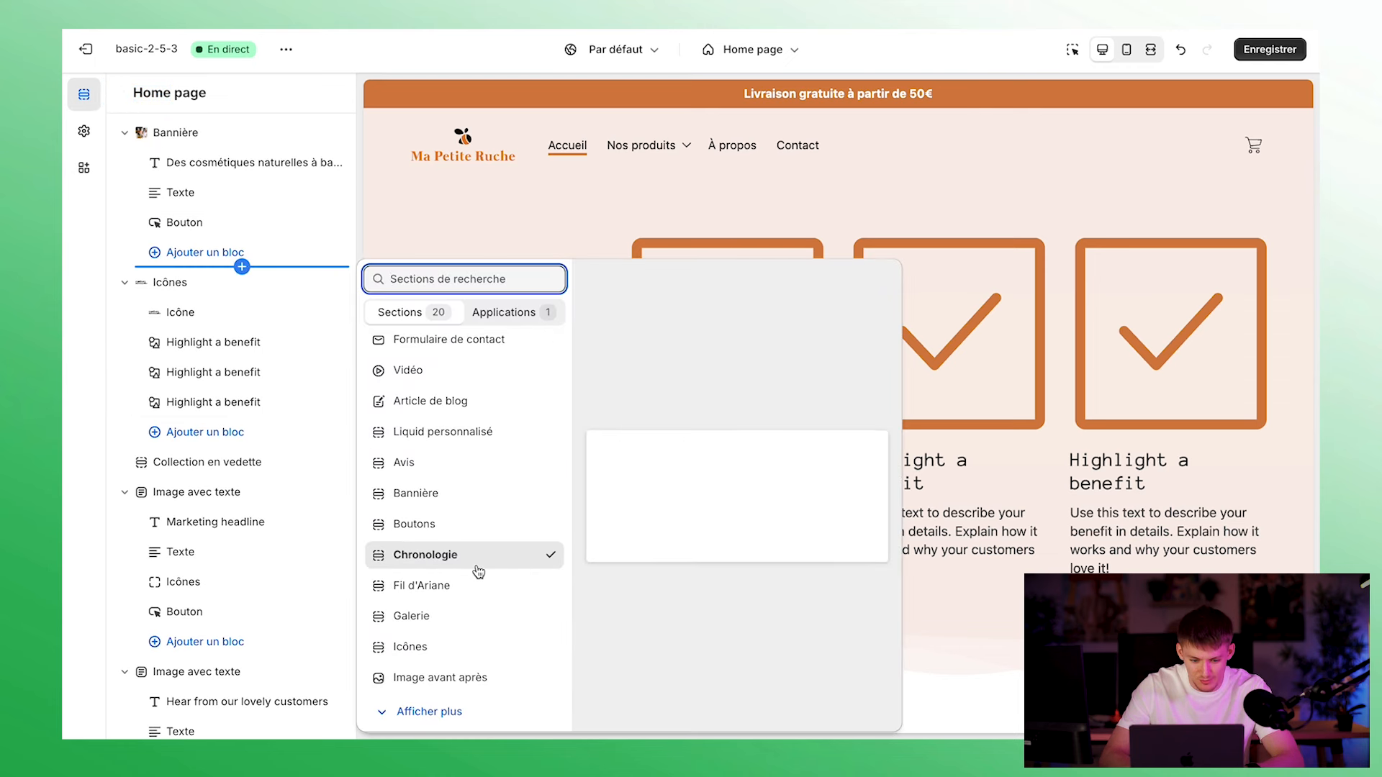
pyautogui.scroll(4, 478, 571)
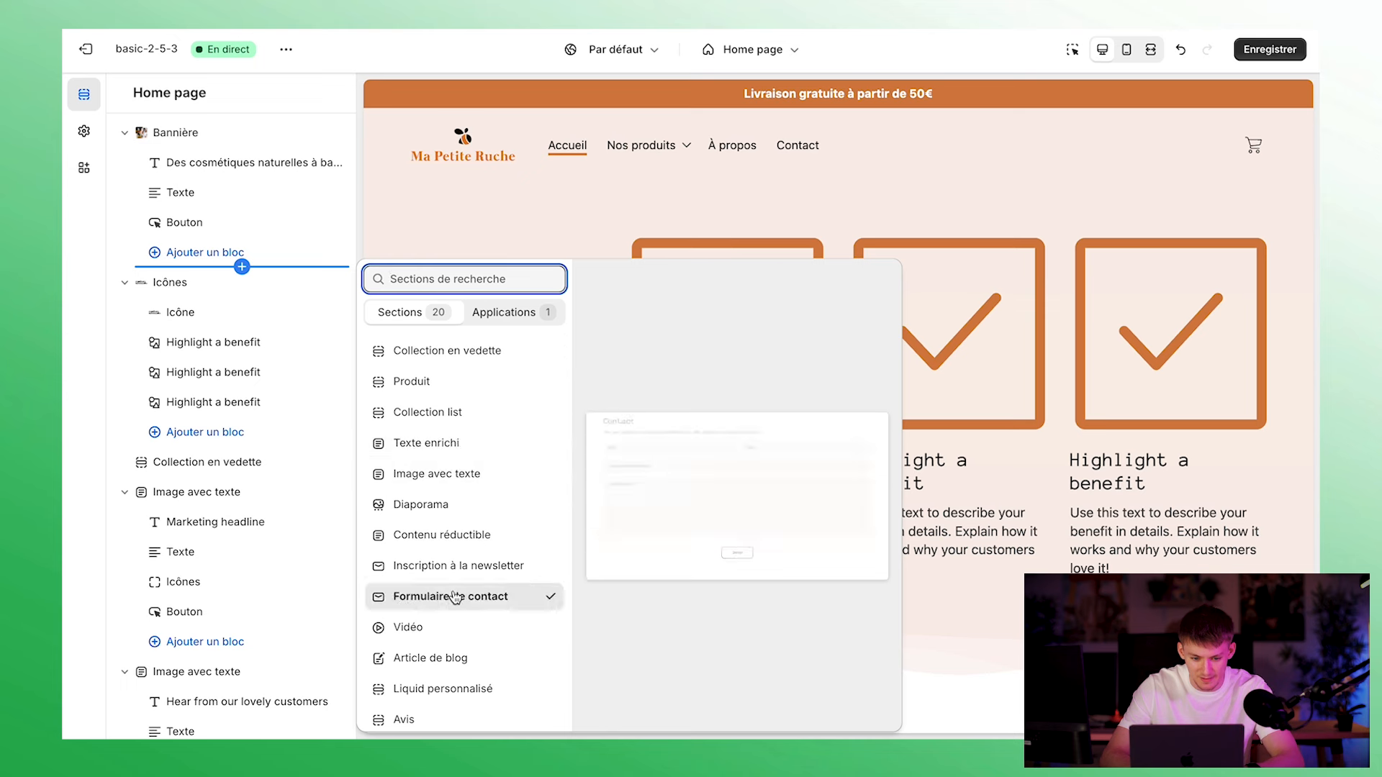
pyautogui.write('pa')
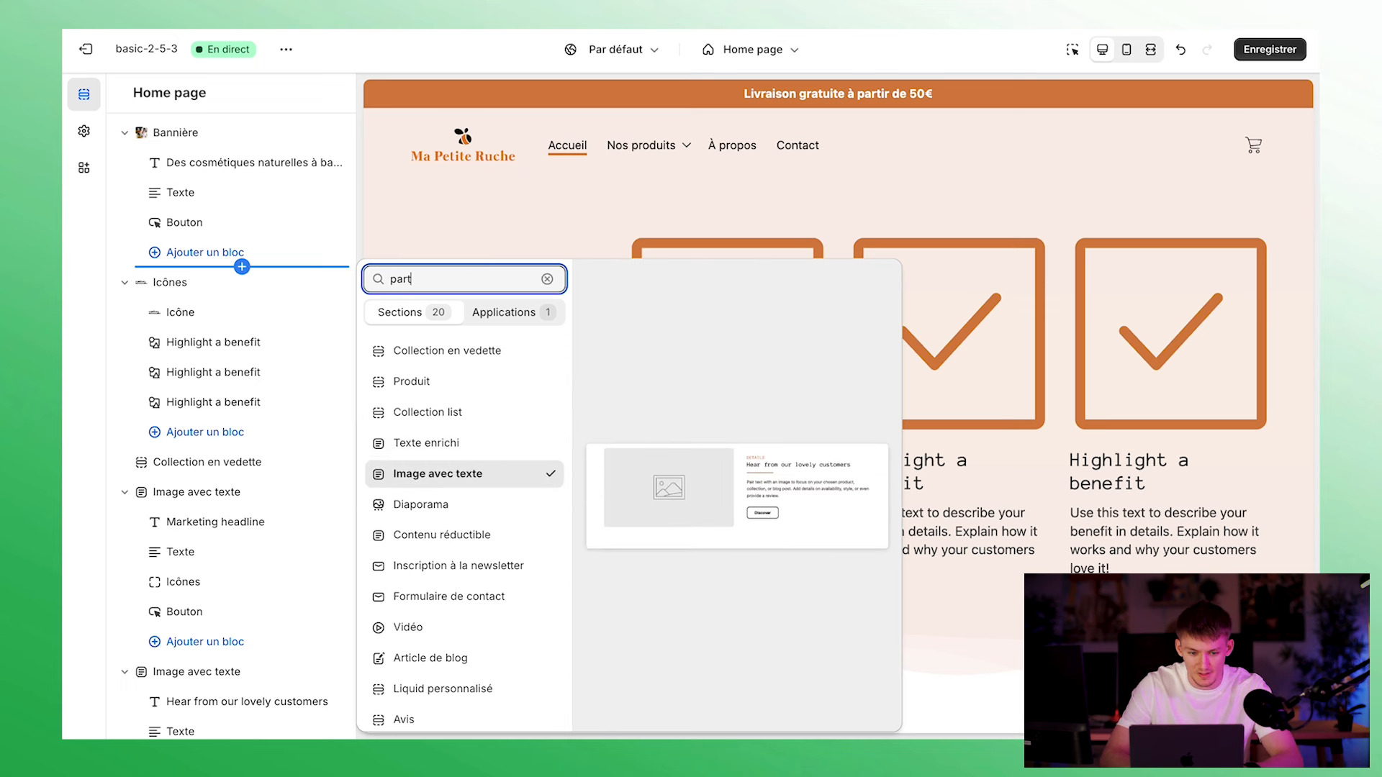
pyautogui.write('rt')
pyautogui.click(461, 353)
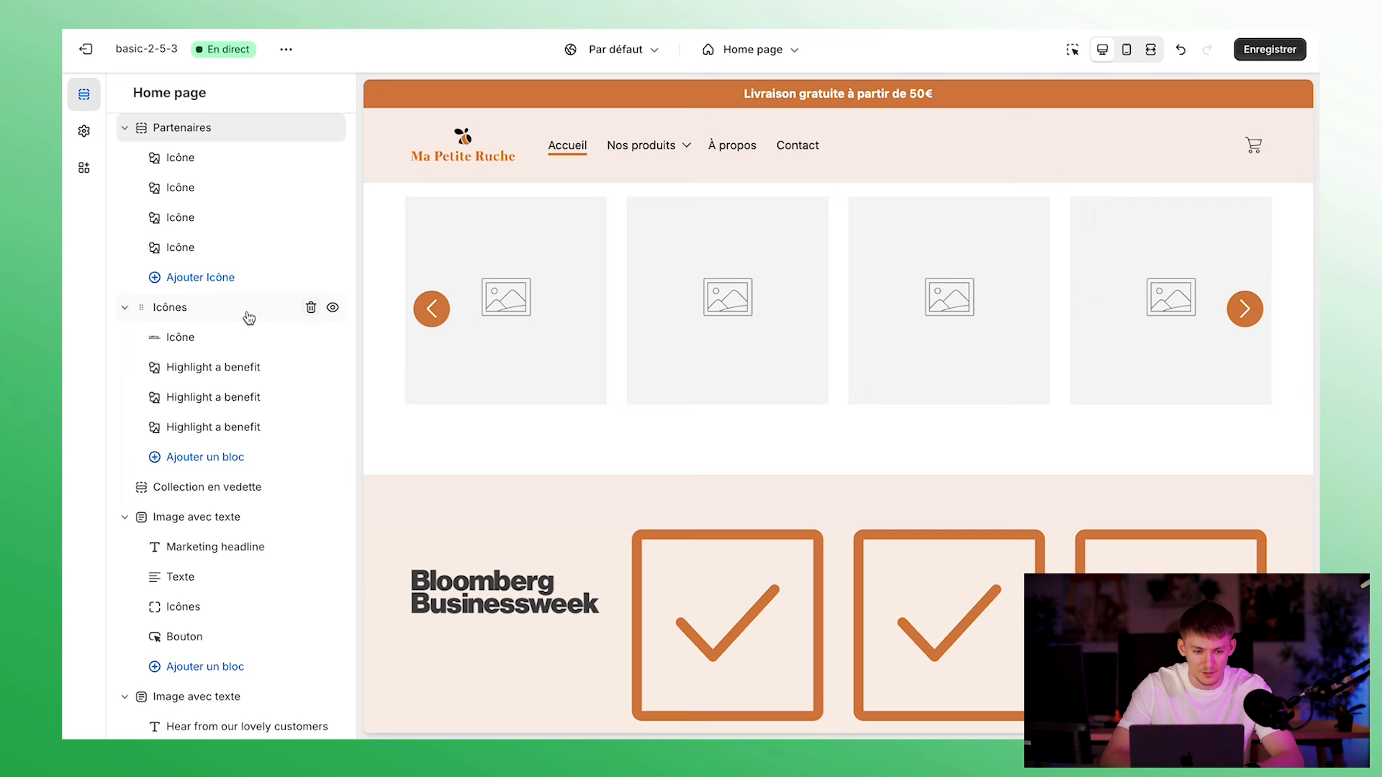
pyautogui.click(311, 310)
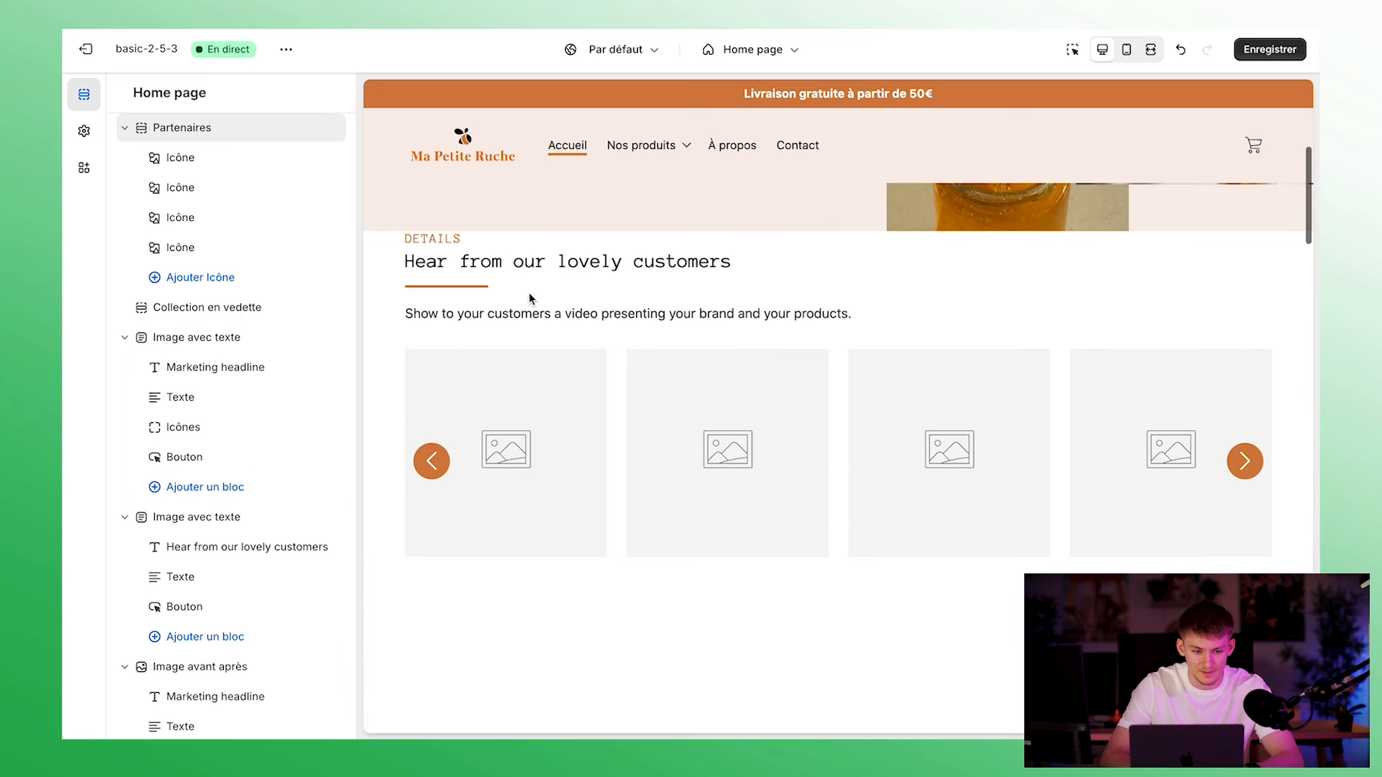
# Choose the Wall Street Journal logo from the image library for the first Icône block of the Partenaires section
pyautogui.click(198, 131)
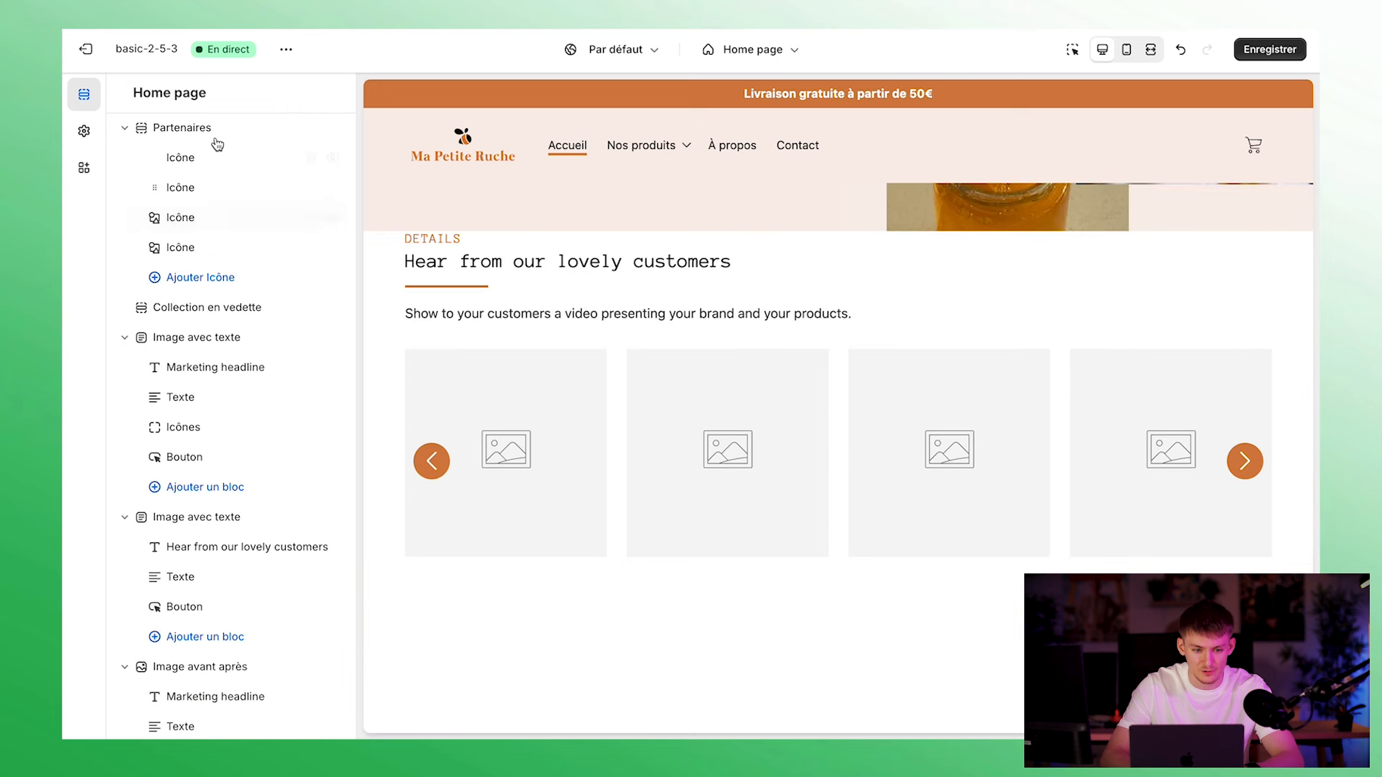
pyautogui.click(173, 154)
pyautogui.click(186, 165)
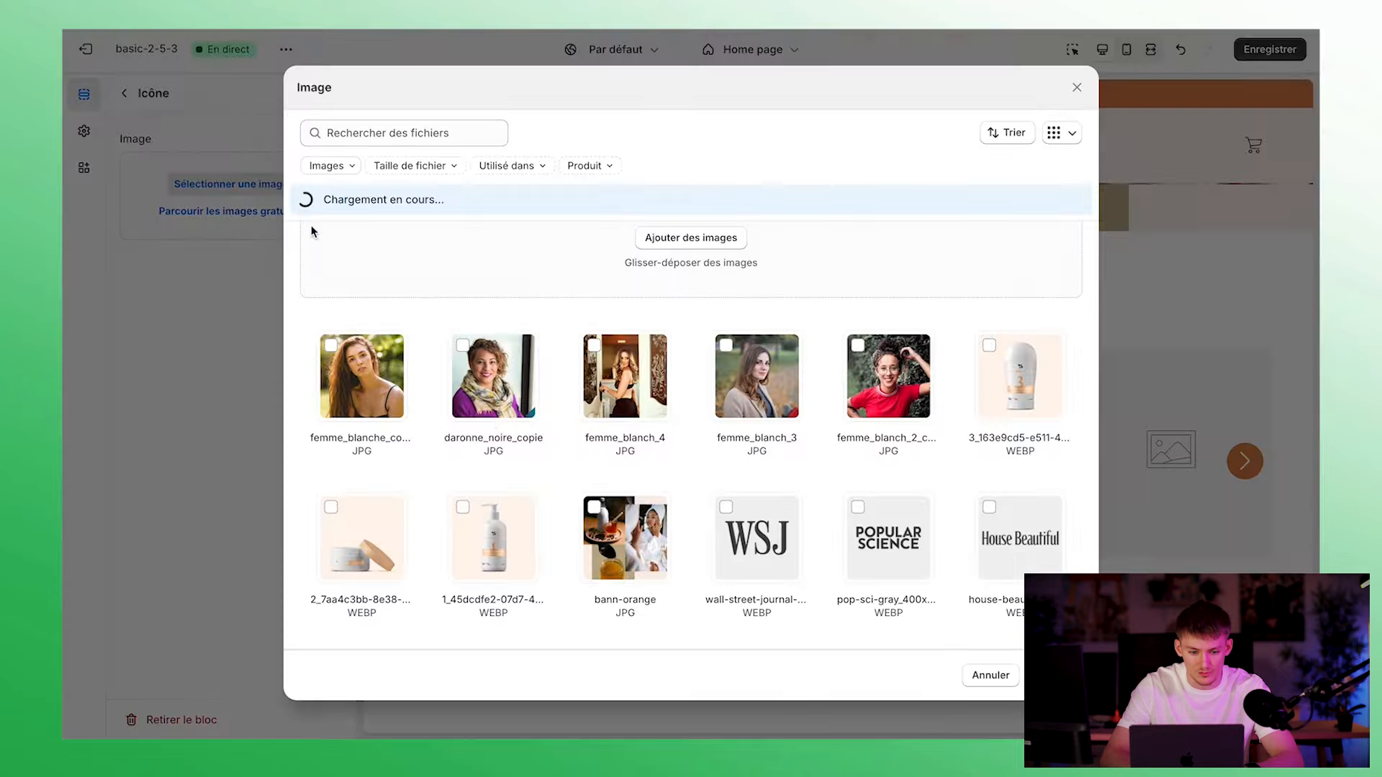
pyautogui.click(756, 539)
pyautogui.click(1052, 676)
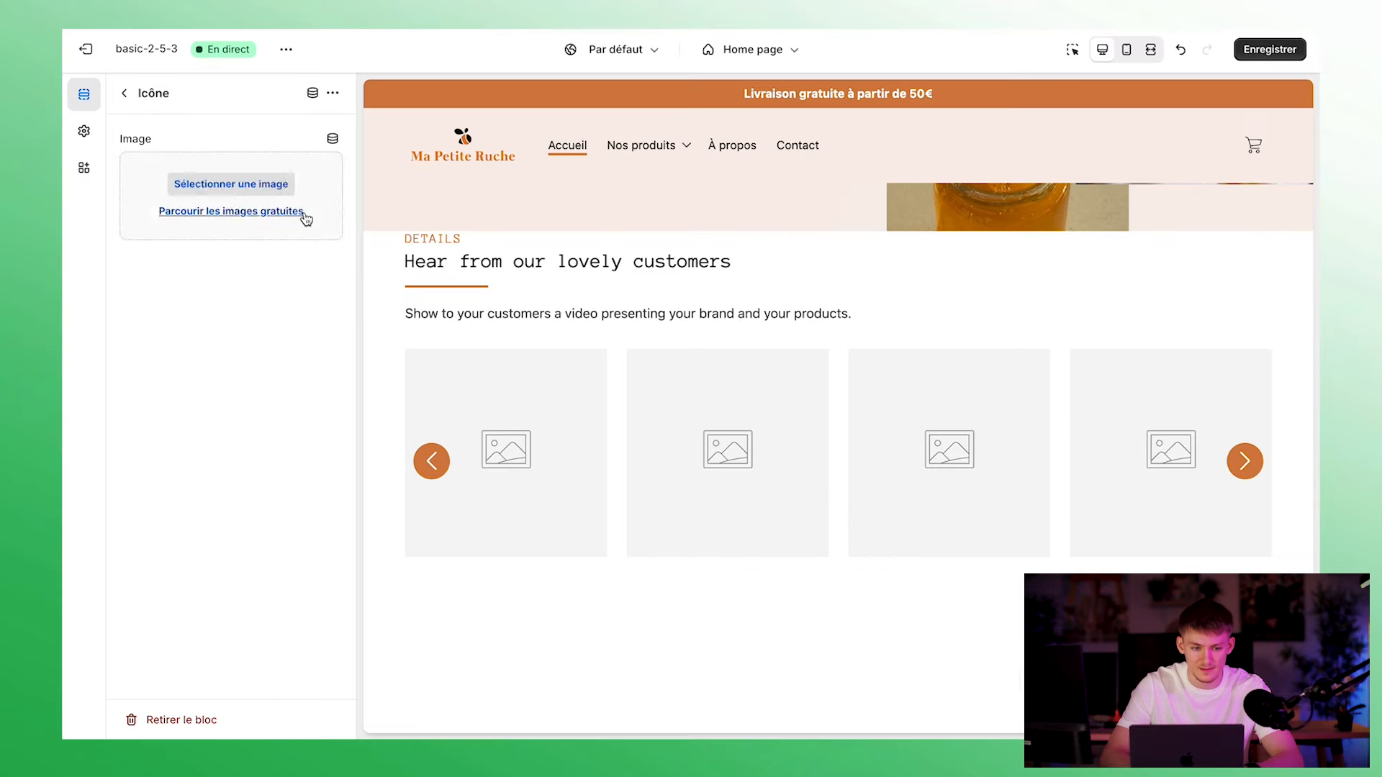
pyautogui.click(124, 93)
# Choose the Popular Science logo from the image library for the second Icône block of the Partenaires section
pyautogui.click(191, 185)
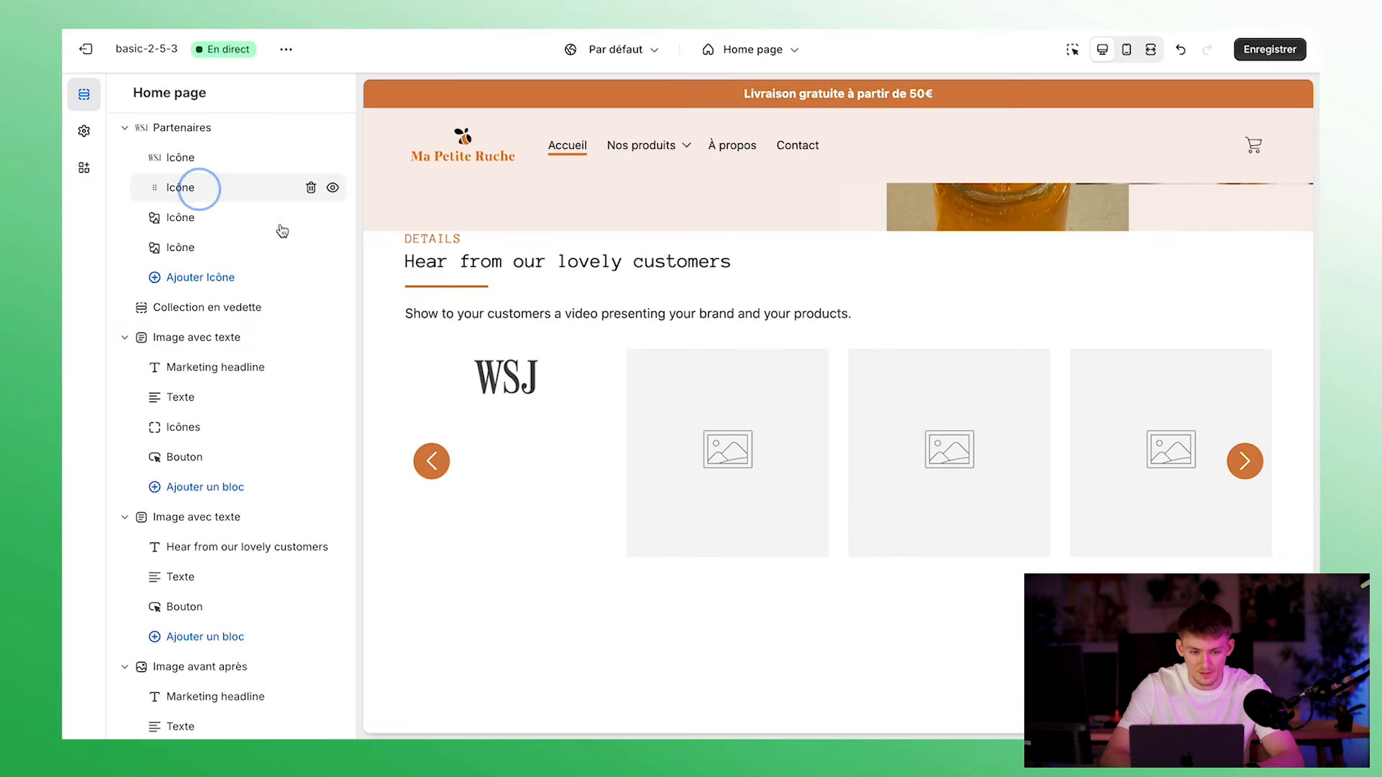
pyautogui.click(228, 184)
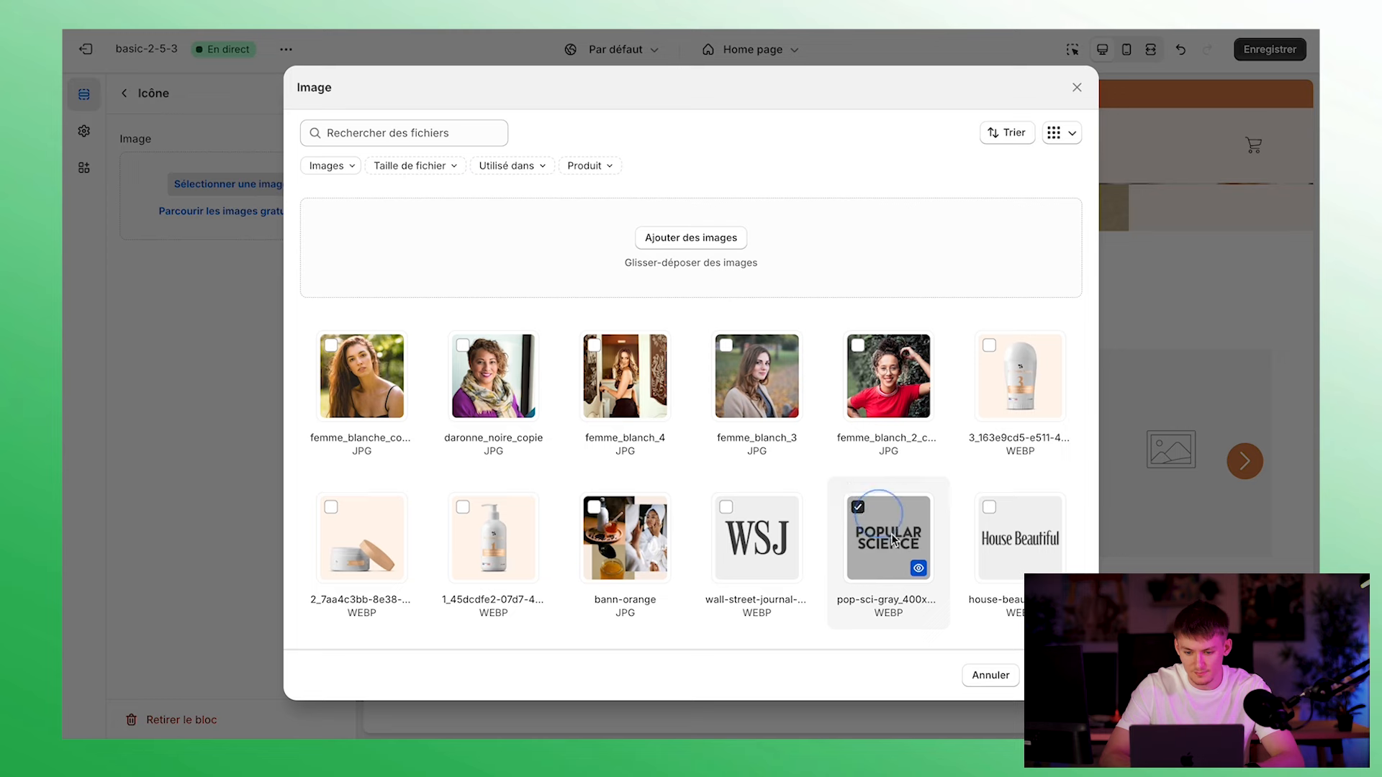
pyautogui.click(1052, 675)
pyautogui.click(120, 92)
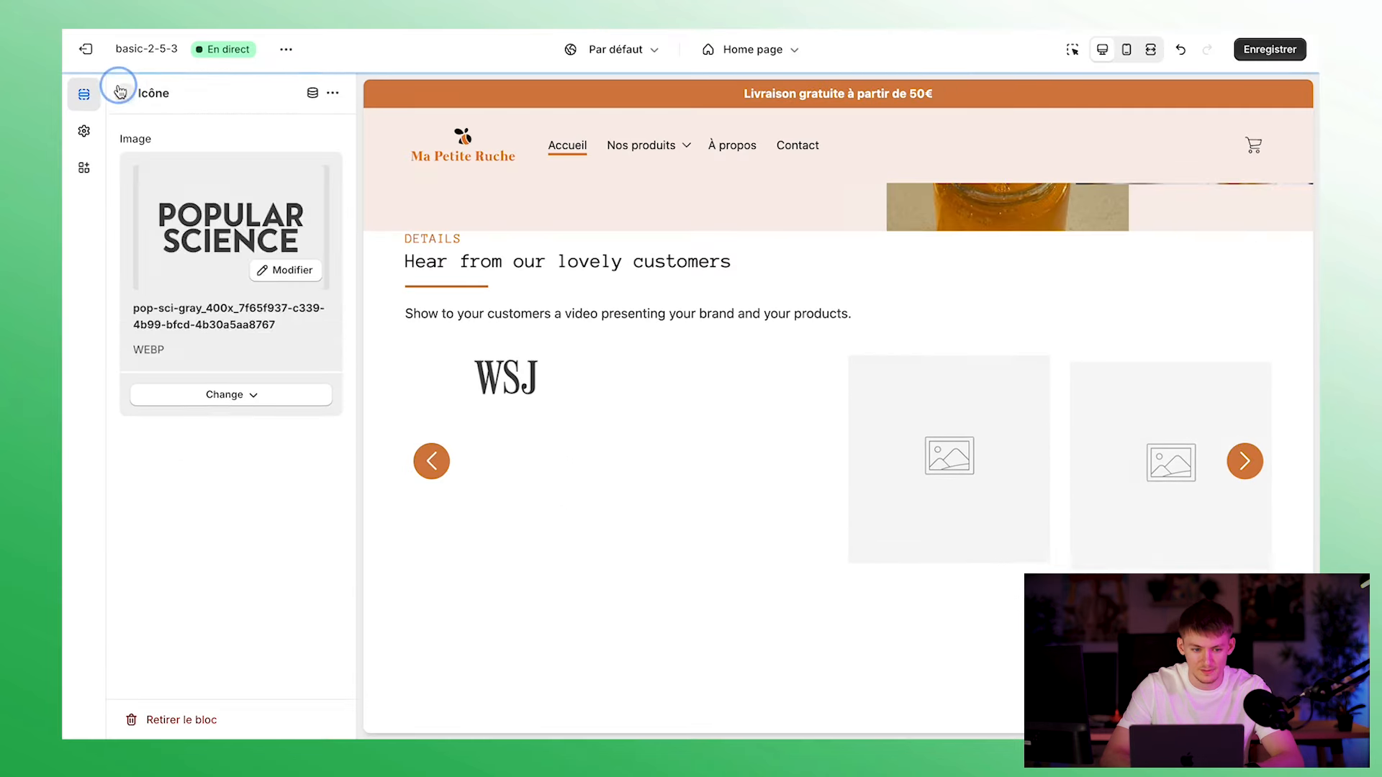
# Choose the House Beautiful logo from the image library for the third Icône block of the Partenaires section
pyautogui.click(195, 219)
pyautogui.click(207, 176)
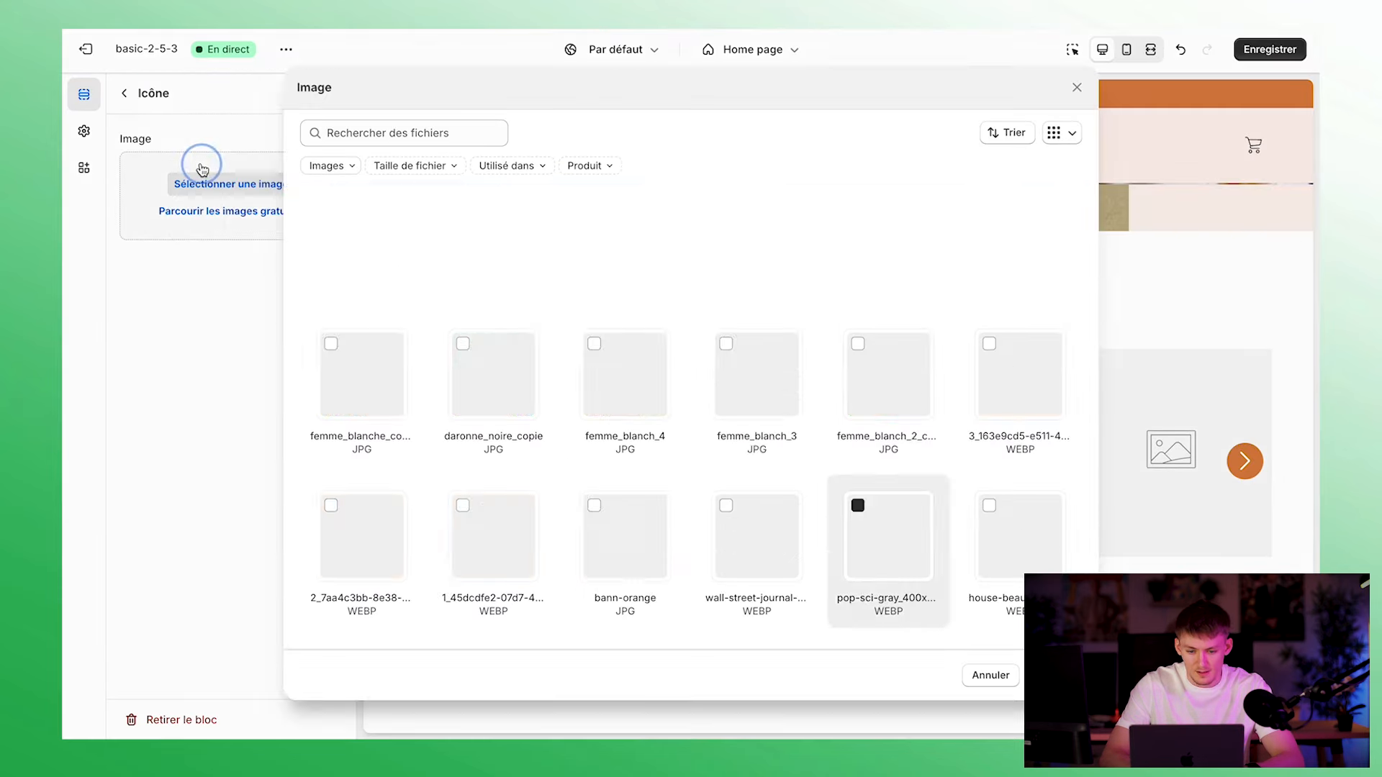
pyautogui.click(1073, 561)
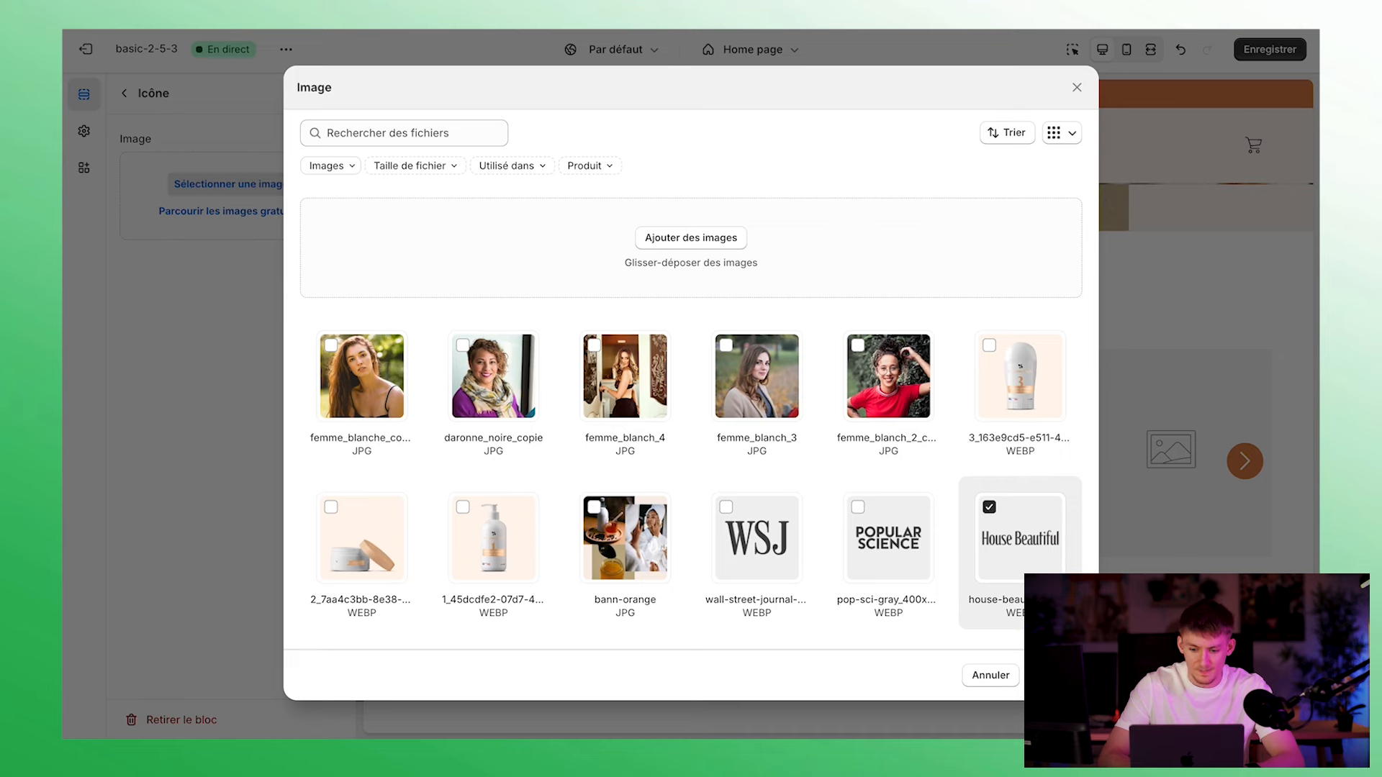
pyautogui.click(1053, 676)
pyautogui.click(124, 92)
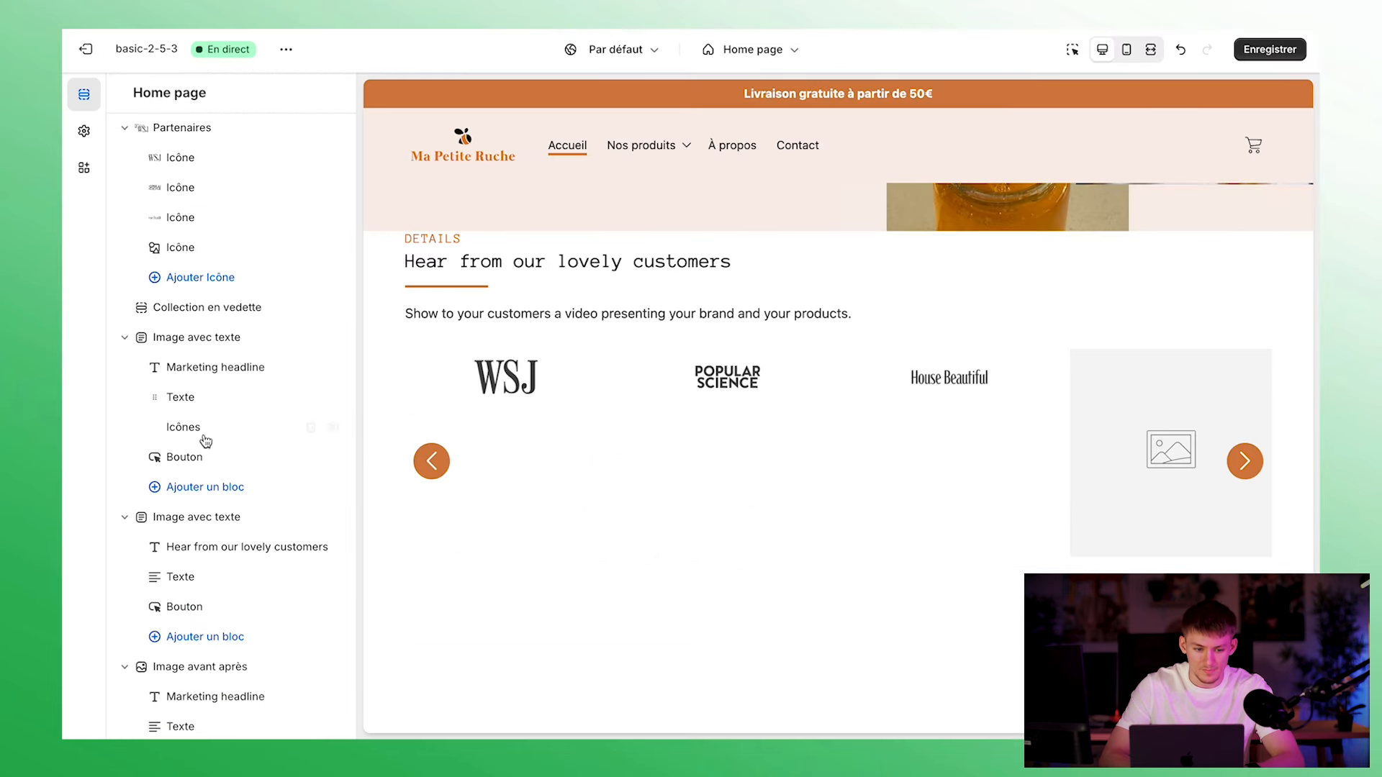
# Choose the Popsugar logo from the image library for the fourth Icône block of the Partenaires section
pyautogui.click(216, 247)
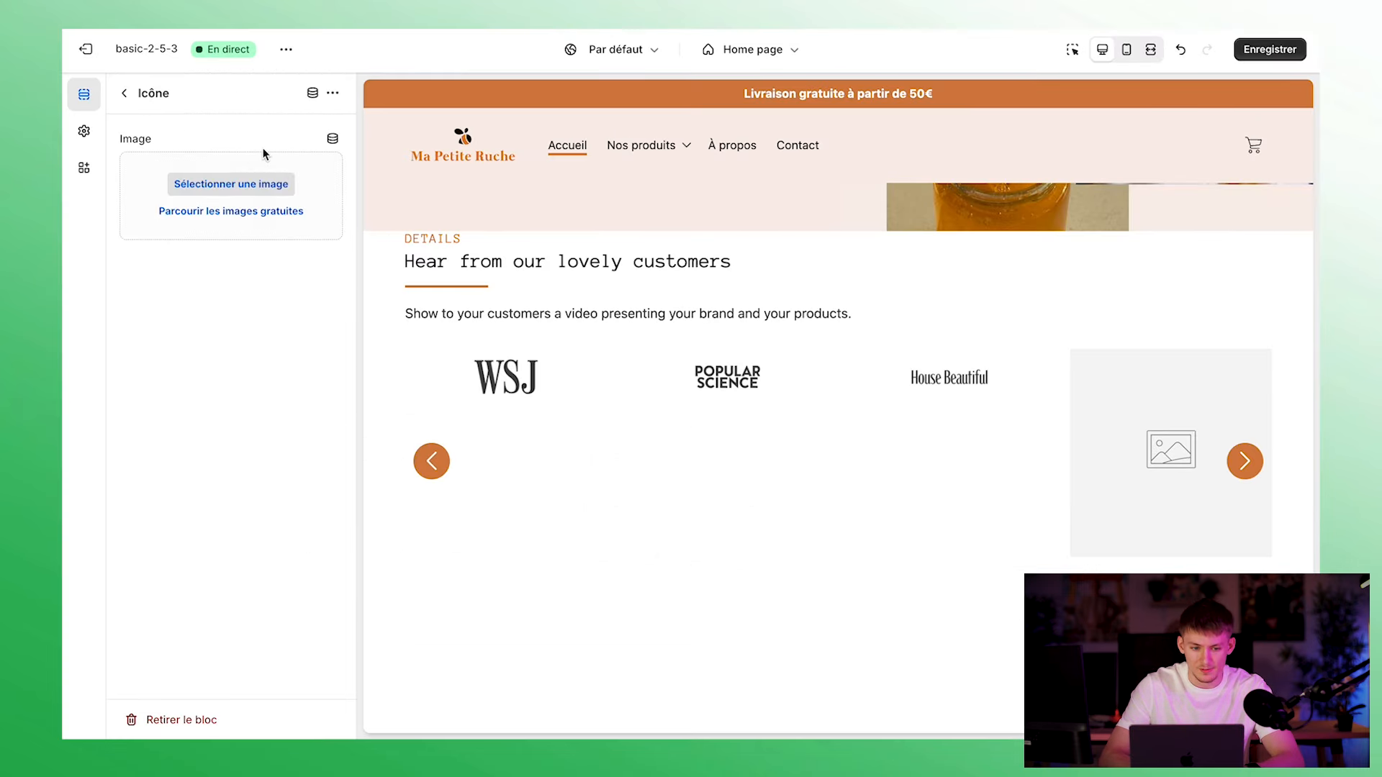
pyautogui.click(259, 183)
pyautogui.click(365, 550)
pyautogui.click(1053, 675)
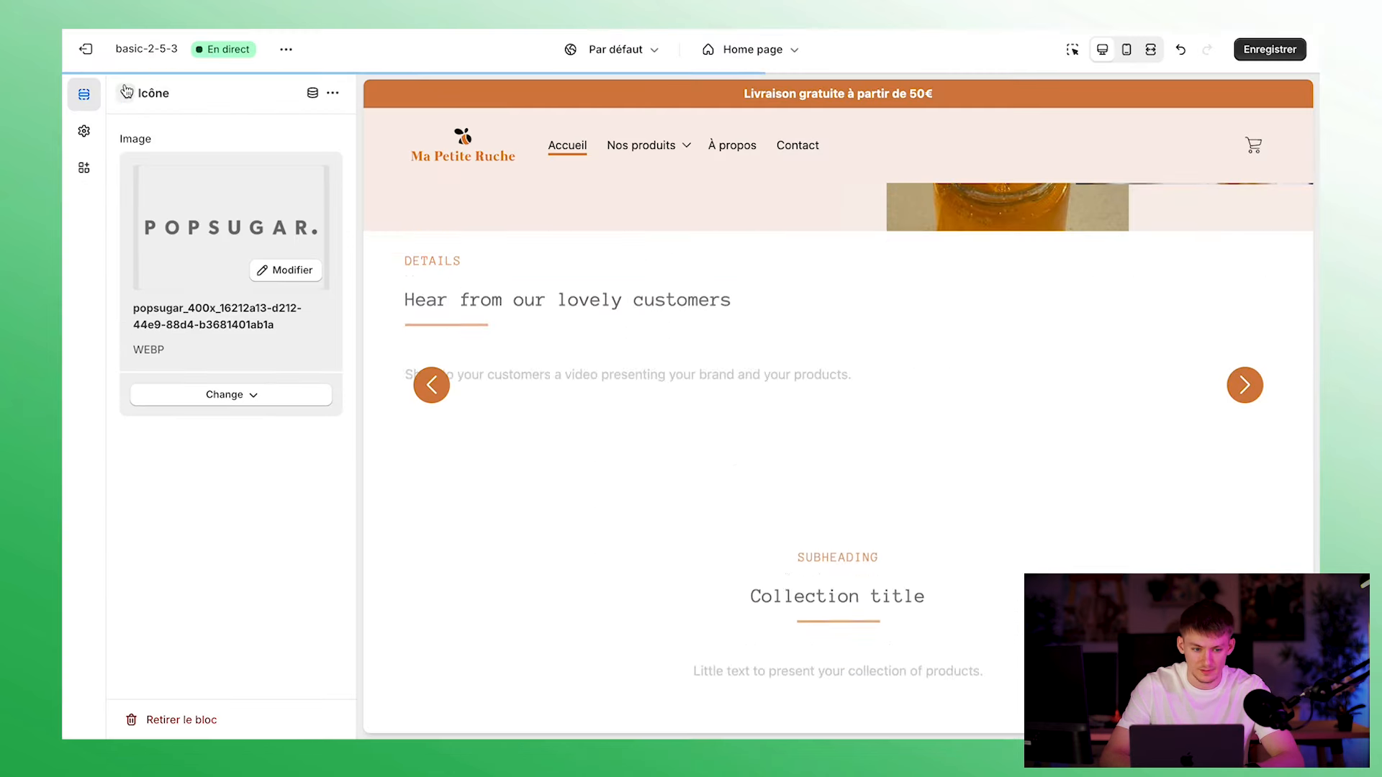
pyautogui.click(126, 92)
# Add a fifth Icône block to the Partenaires section and give it the PCMag logo from the image library
pyautogui.click(232, 281)
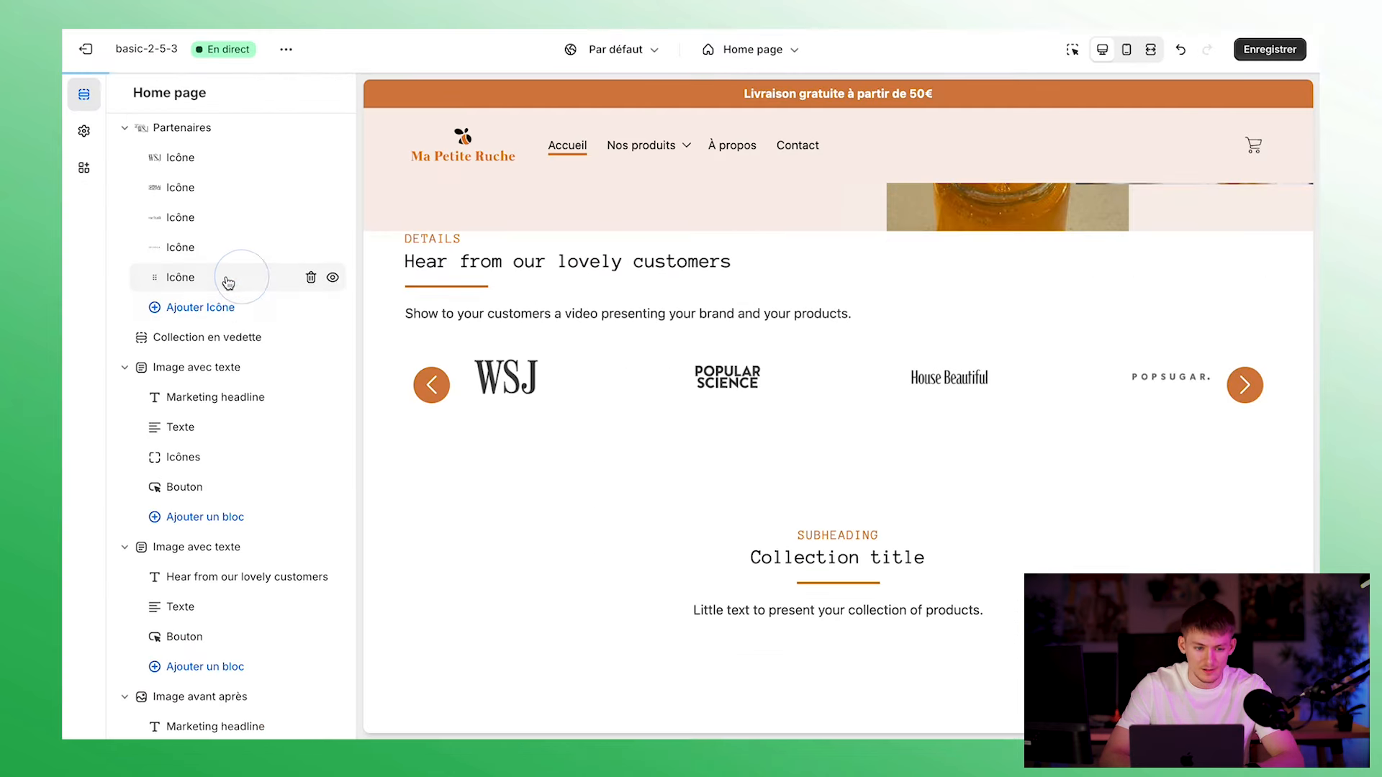
pyautogui.click(180, 184)
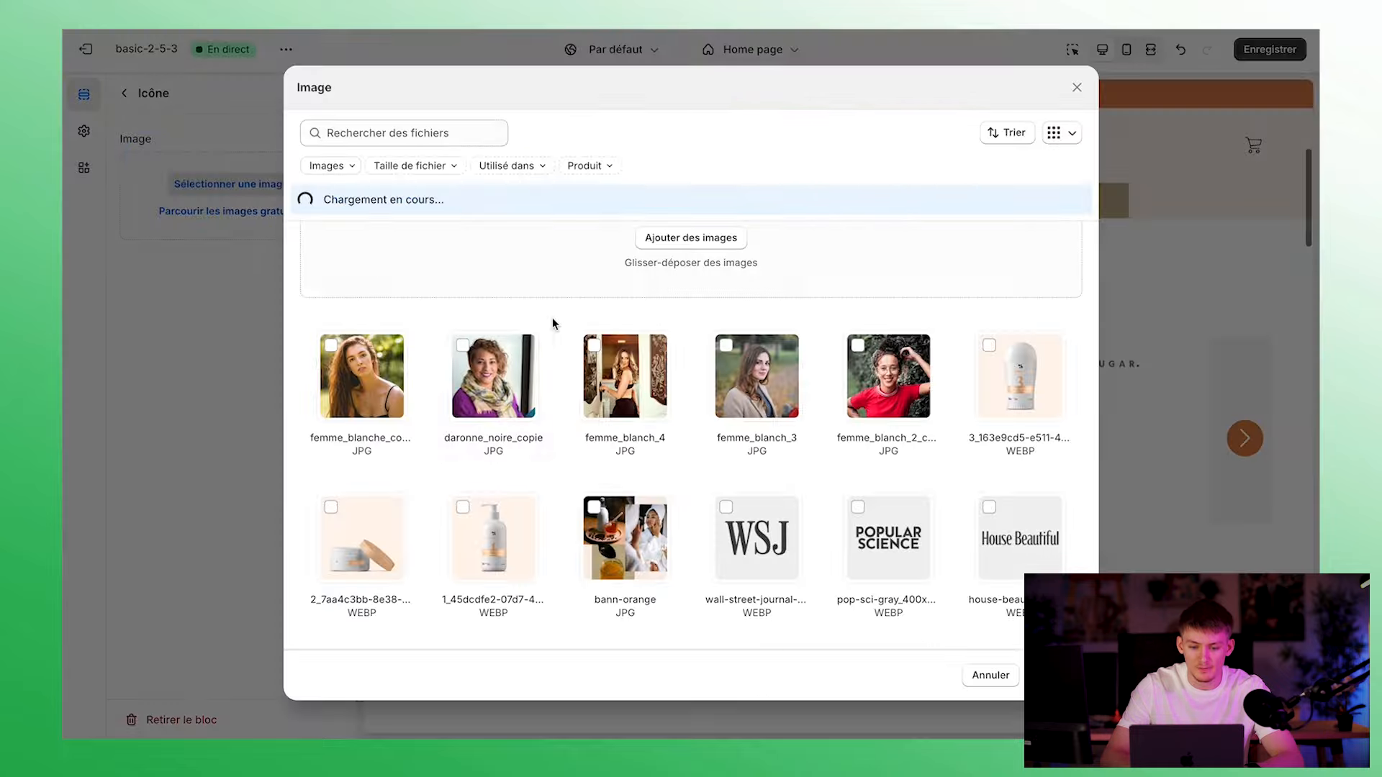
pyautogui.scroll(-3, 586, 463)
pyautogui.click(496, 472)
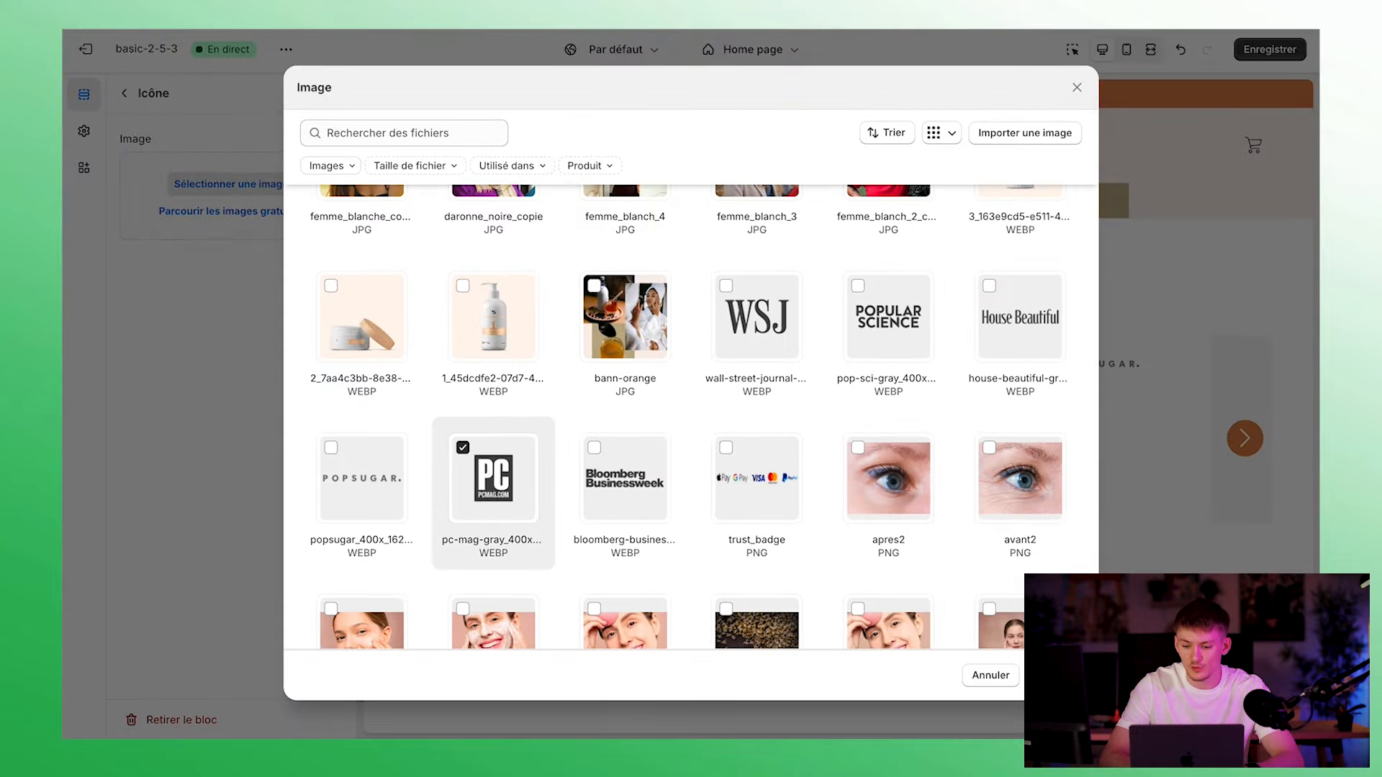
pyautogui.click(1053, 676)
pyautogui.scroll(5, 843, 449)
pyautogui.scroll(-2, 913, 457)
pyautogui.scroll(-3, 913, 449)
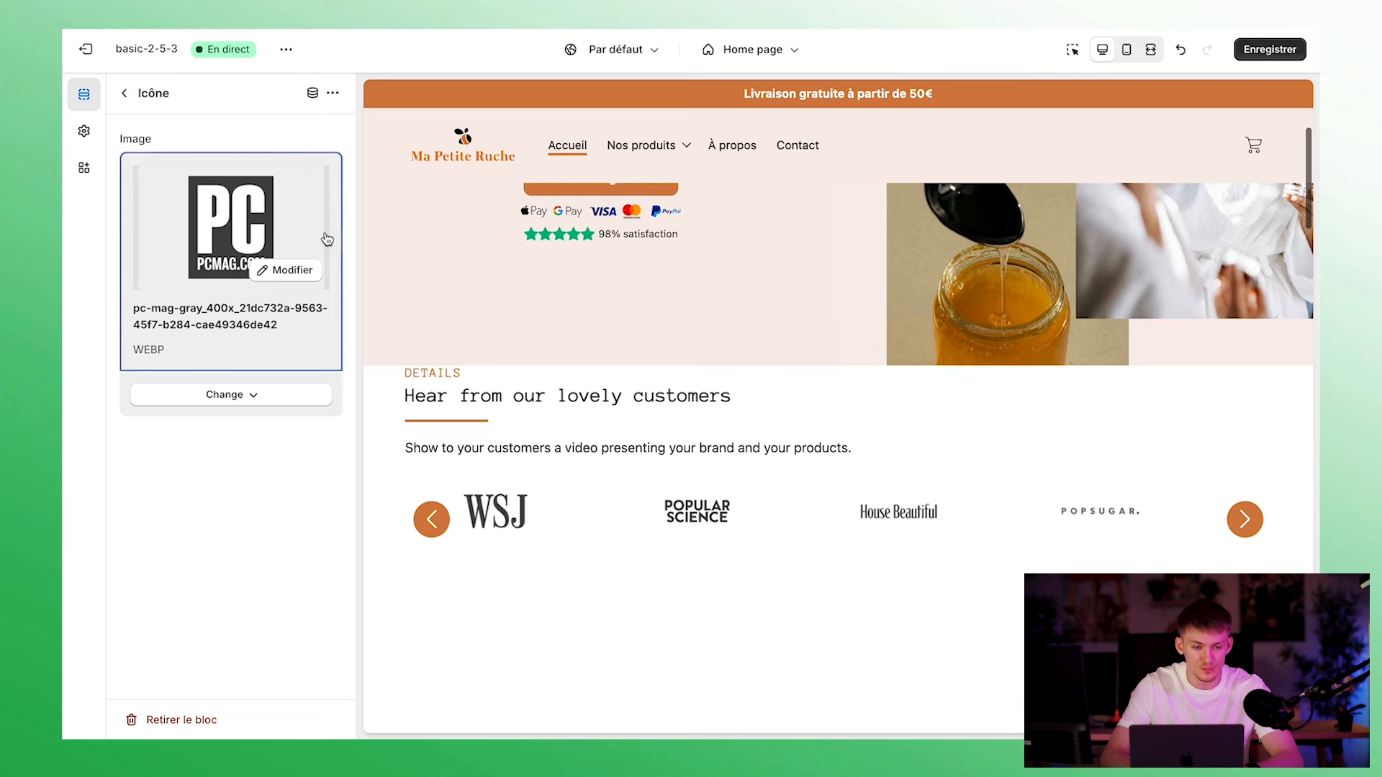
pyautogui.click(120, 94)
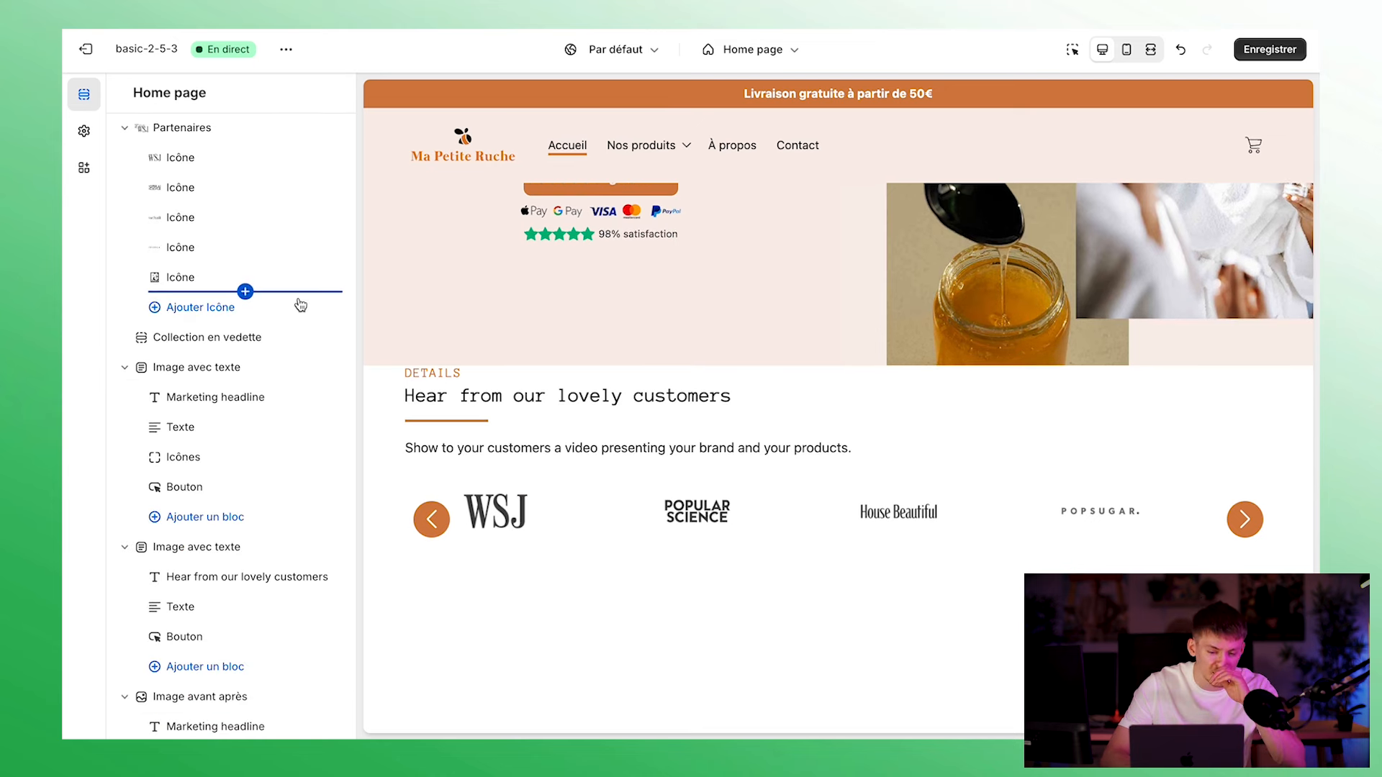
# Add a sixth Icône block to the Partenaires section with the Bloomberg Businessweek logo
pyautogui.click(164, 306)
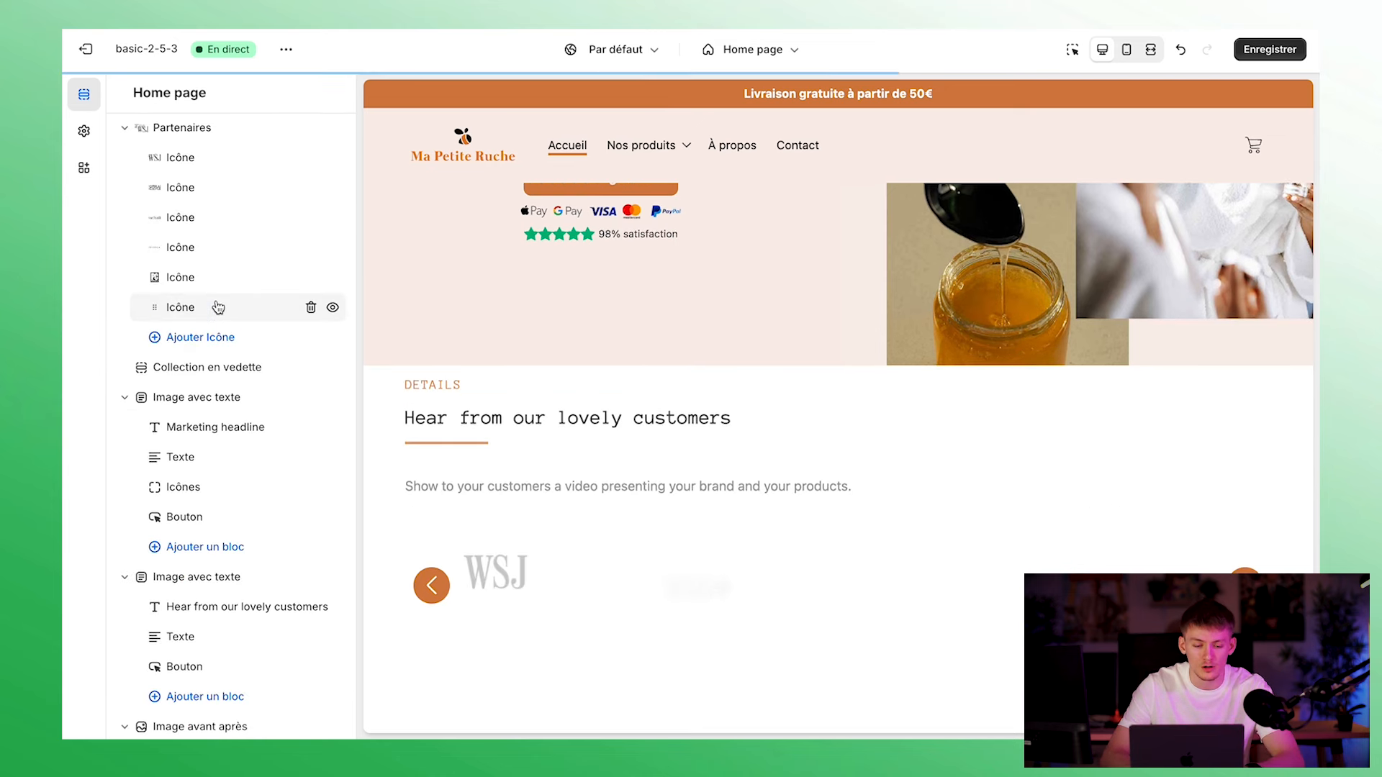
pyautogui.click(216, 308)
pyautogui.click(124, 93)
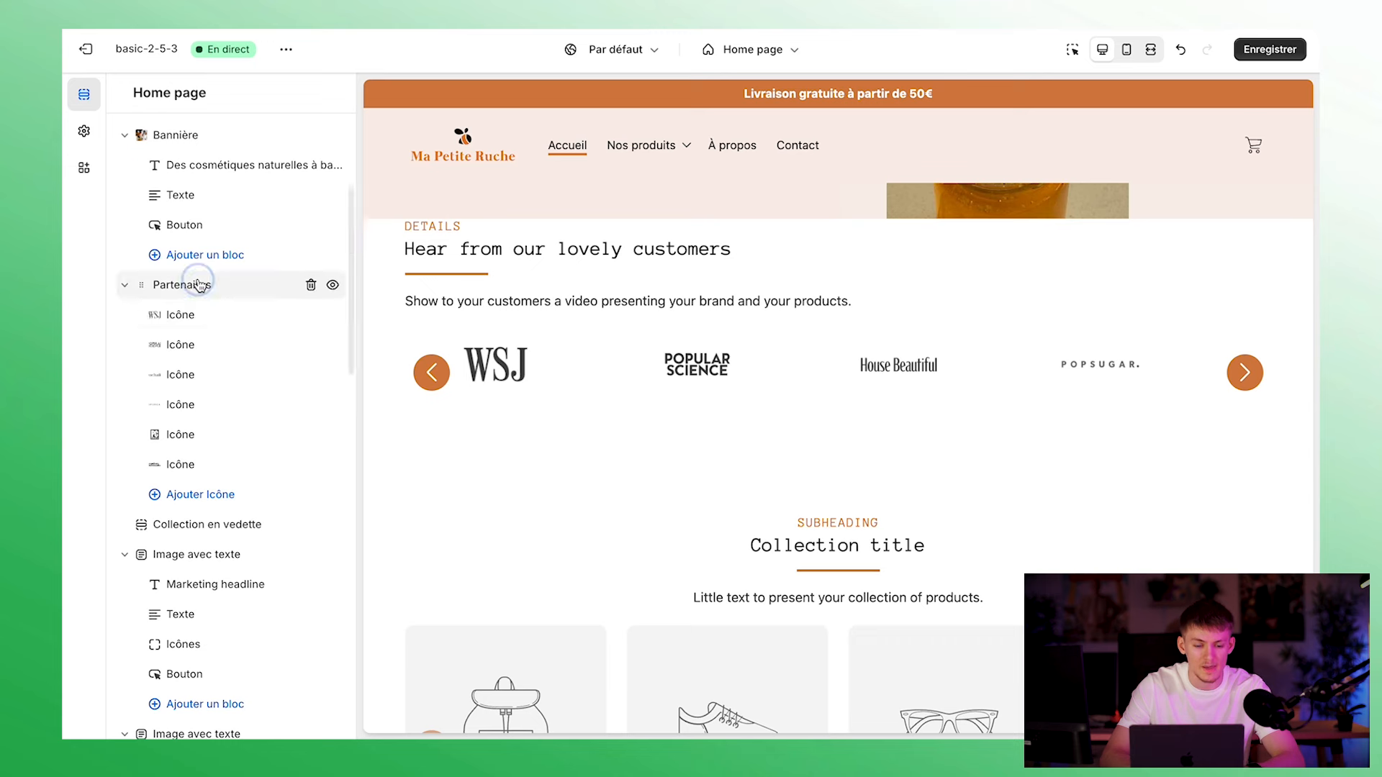
# Clear the subtitle, title and description texts of the Partenaires section
pyautogui.click(198, 285)
pyautogui.scroll(-10, 231, 288)
pyautogui.scroll(3, 245, 216)
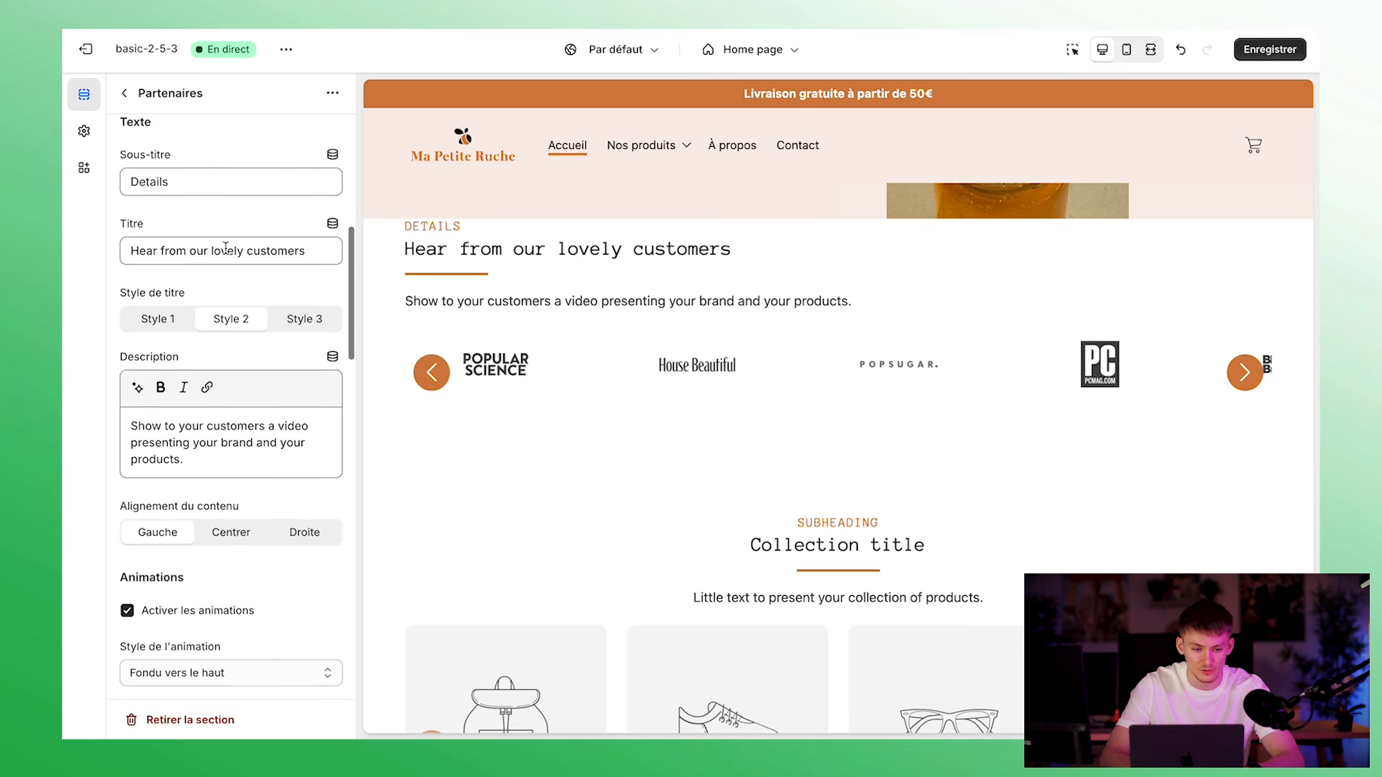
pyautogui.click(255, 182)
pyautogui.tripleClick(258, 252)
pyautogui.press('BackSpace')
pyautogui.tripleClick(273, 425)
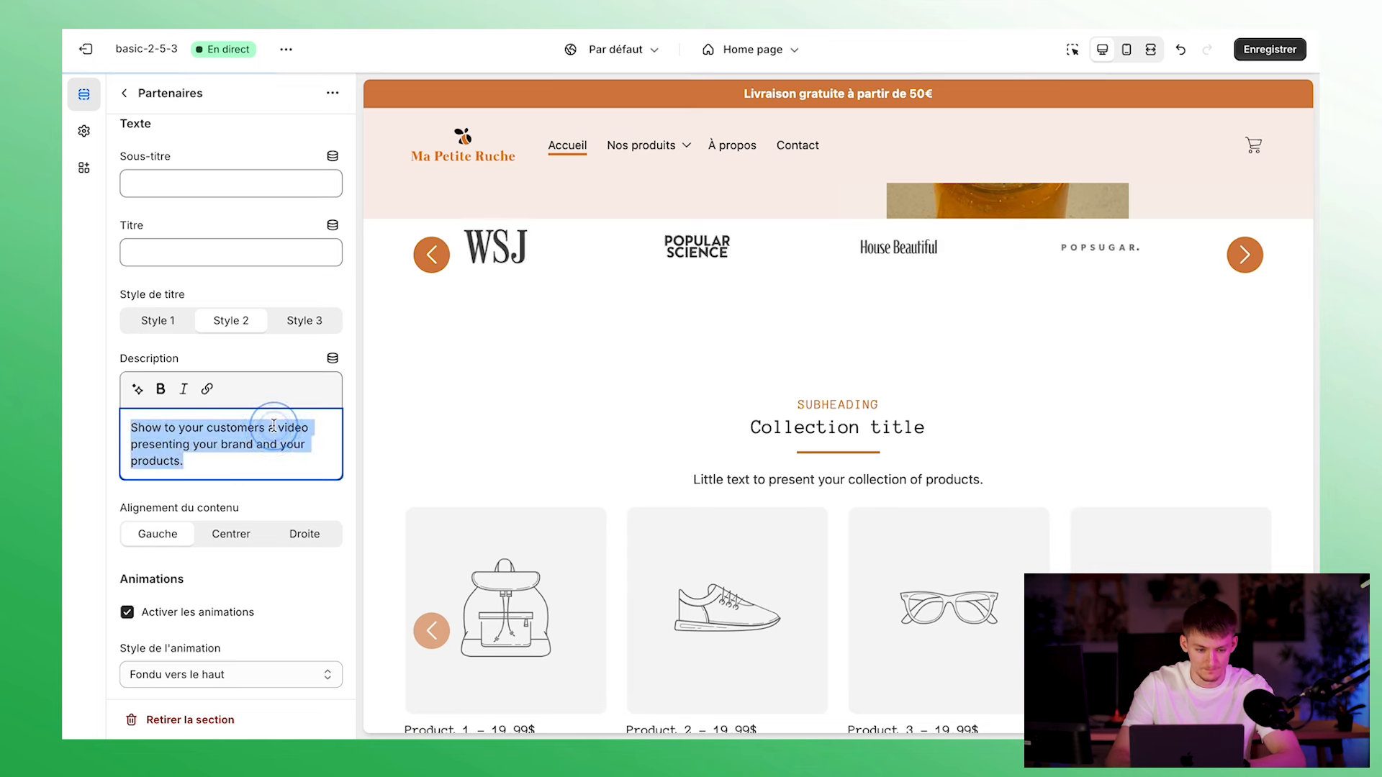
pyautogui.press('BackSpace')
# Set the Partenaires section's inner spacing to 56 px above, 44 px below and 28 px above on mobile
pyautogui.scroll(-8, 184, 648)
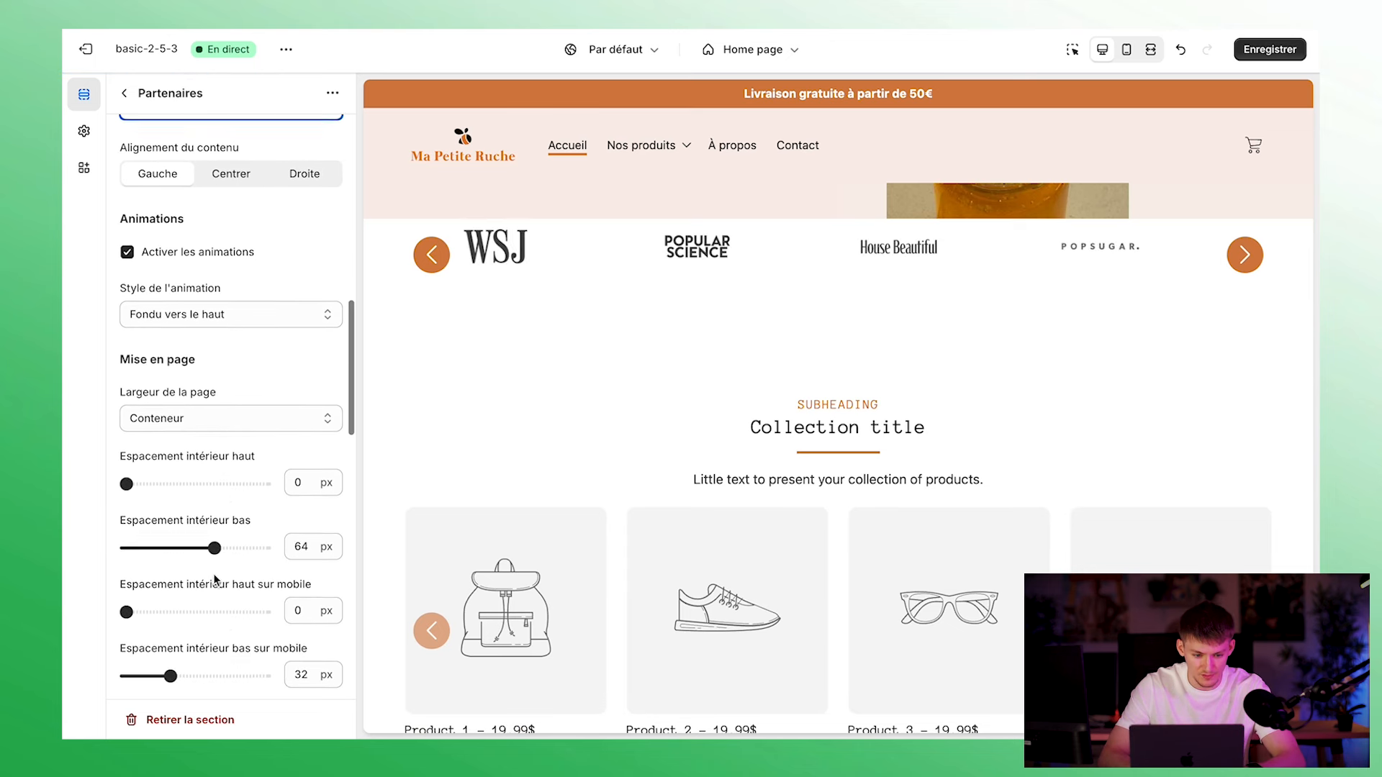
pyautogui.scroll(2, 181, 577)
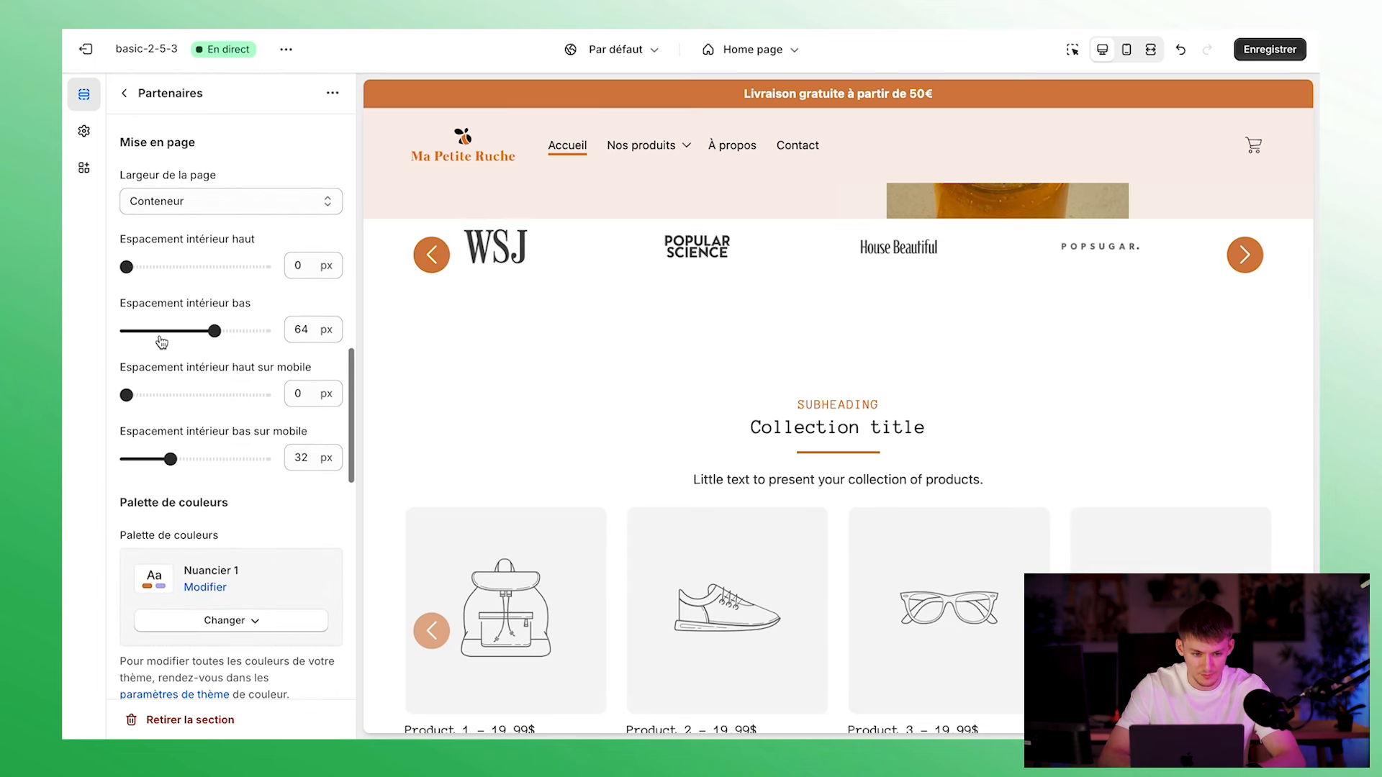
pyautogui.click(188, 331)
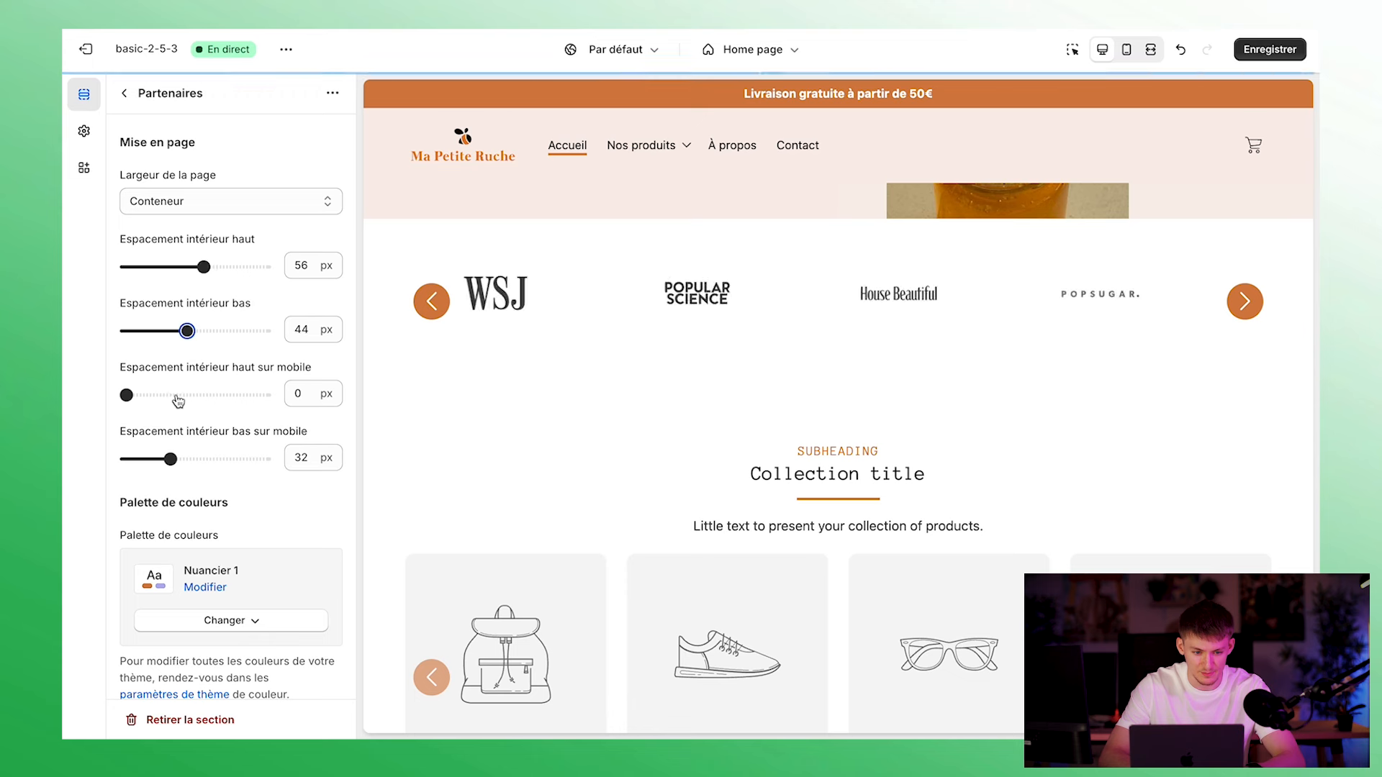
pyautogui.click(165, 395)
# Apply the Nuancier 2 colour palette to the Partenaires section and add a wave-shaped divider along its lower edge
pyautogui.scroll(-1, 219, 579)
pyautogui.click(220, 579)
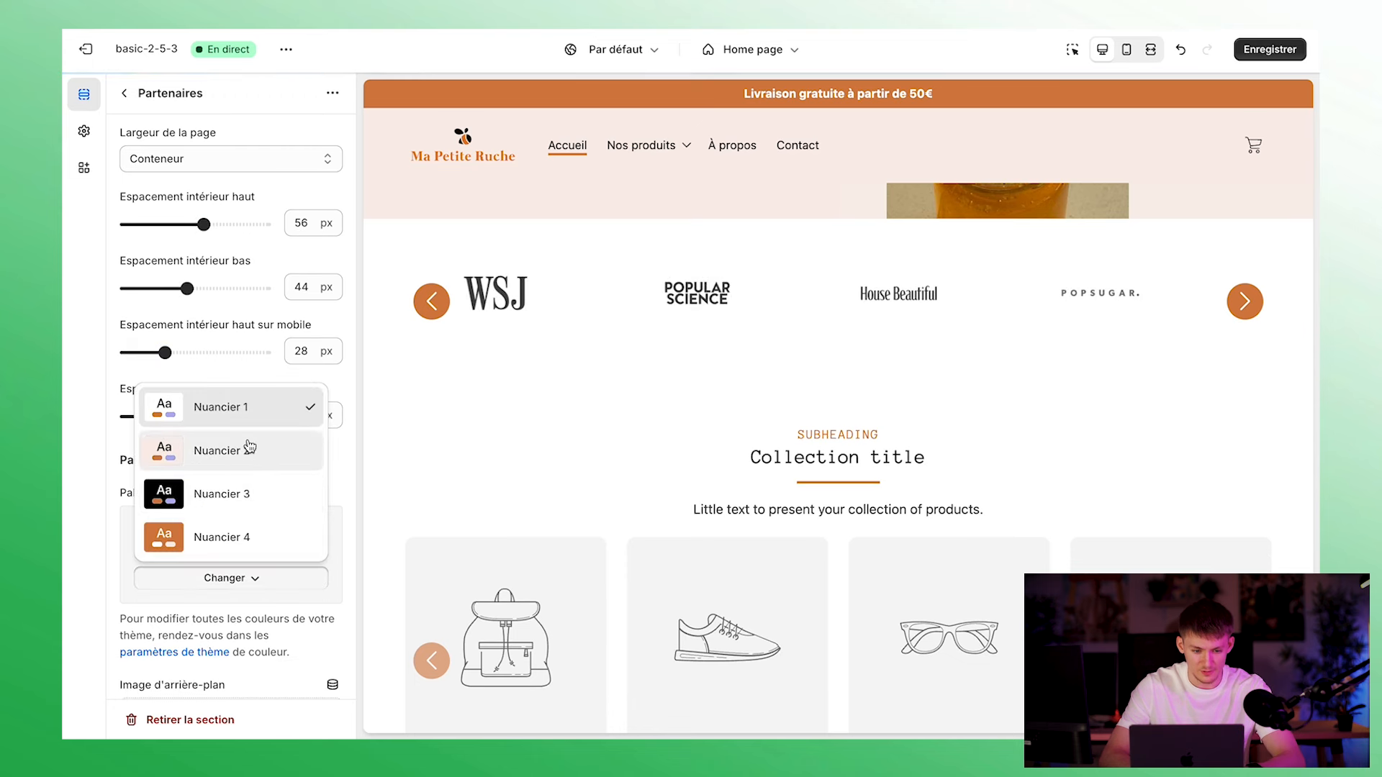
pyautogui.click(238, 447)
pyautogui.scroll(-5, 216, 597)
pyautogui.scroll(-10, 238, 497)
pyautogui.click(210, 531)
pyautogui.click(211, 544)
# Set the Partenaires spacing to 56 px above and 0 px below, with 24 px and 0 px on mobile, and save the theme
pyautogui.scroll(12, 216, 460)
pyautogui.moveTo(203, 349); pyautogui.dragTo(122, 350)
pyautogui.moveTo(171, 413); pyautogui.dragTo(159, 413)
pyautogui.moveTo(171, 477); pyautogui.dragTo(69, 481)
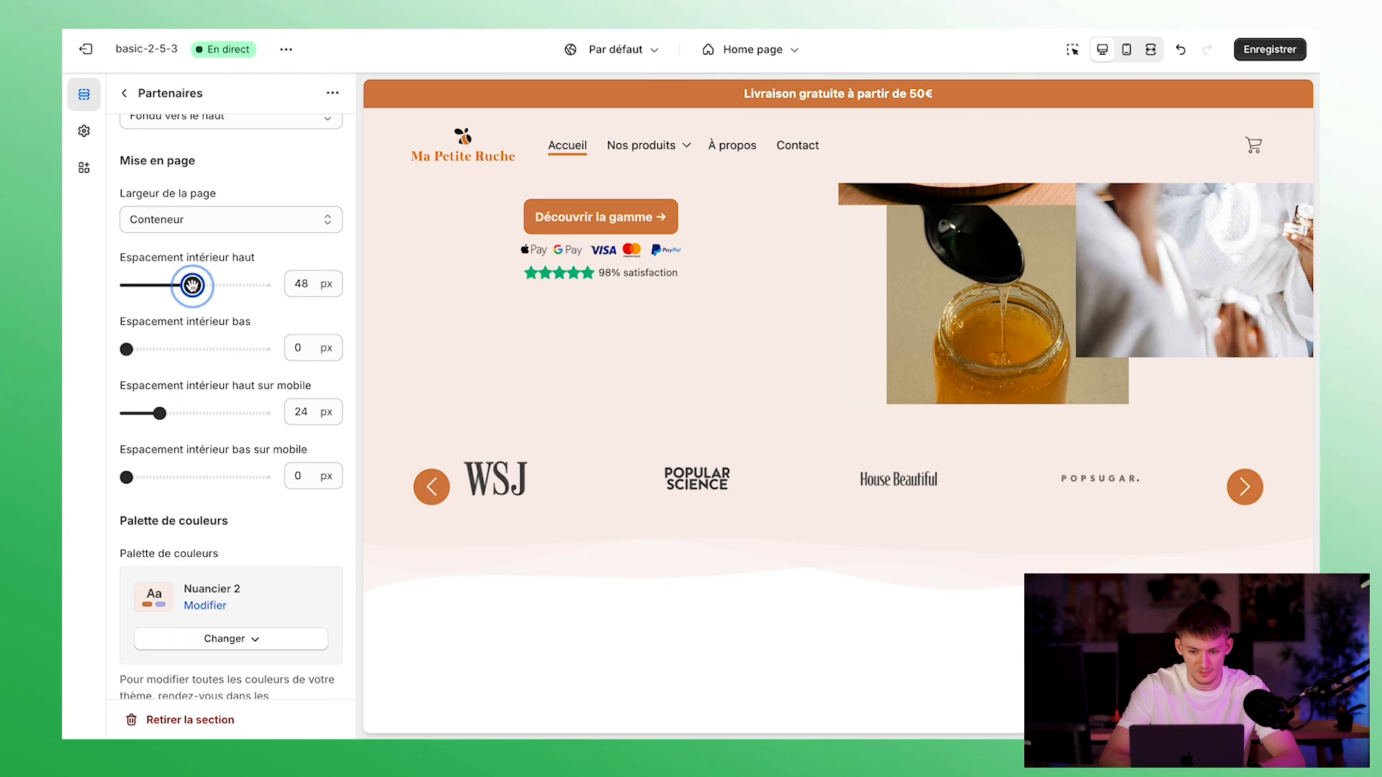
pyautogui.moveTo(198, 285); pyautogui.dragTo(203, 285)
pyautogui.click(1265, 55)
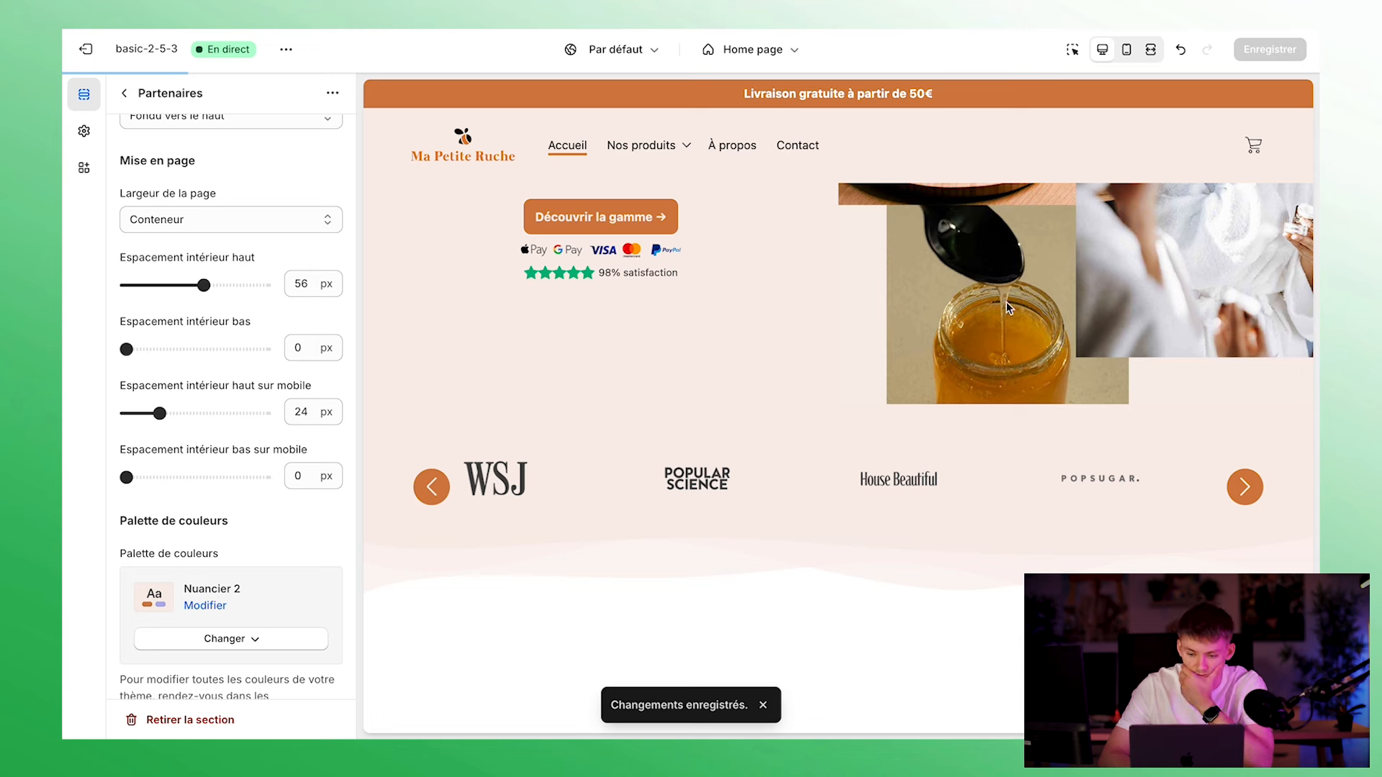
# Preview the partner logo slider, turn off its Navigation option and save the theme
pyautogui.scroll(1, 971, 491)
pyautogui.moveTo(1007, 554); pyautogui.dragTo(670, 561)
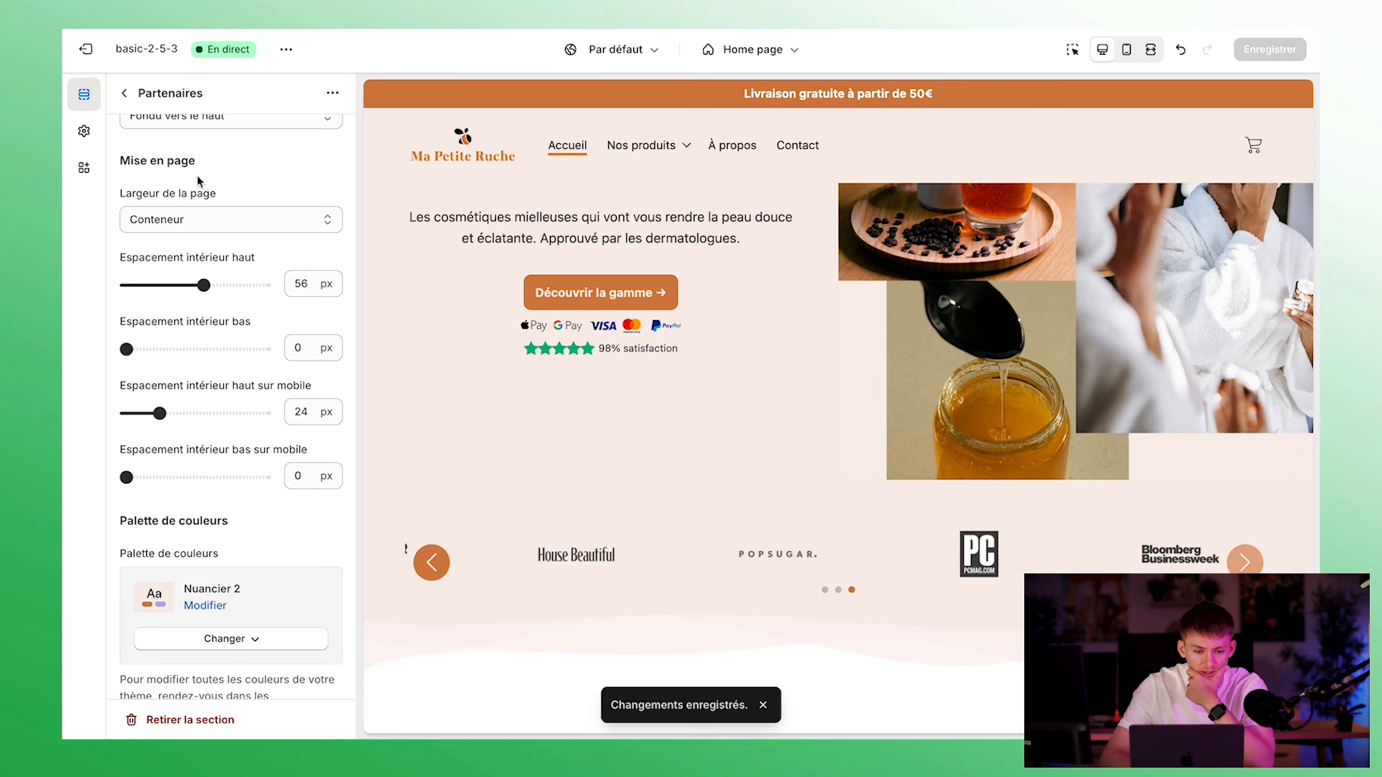
pyautogui.scroll(-10, 200, 181)
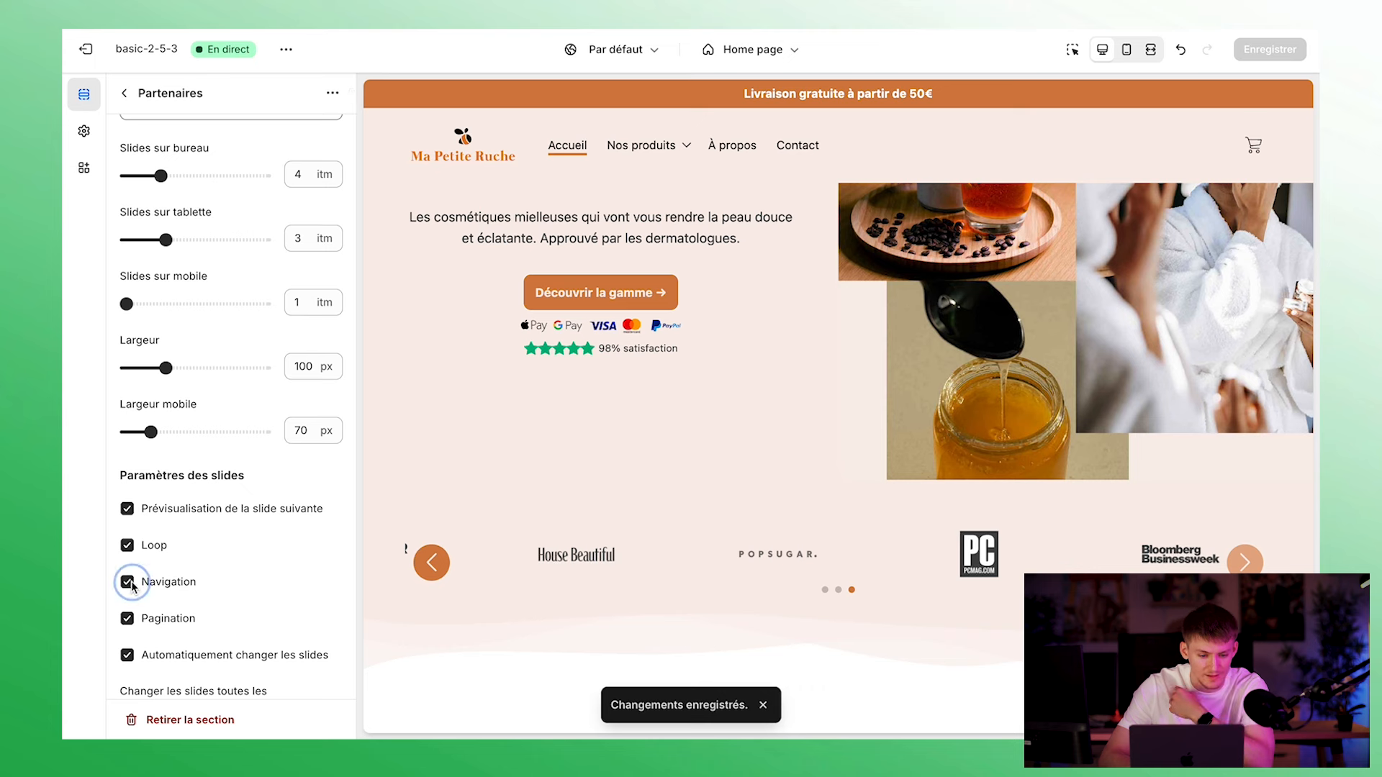
pyautogui.click(128, 583)
pyautogui.click(126, 618)
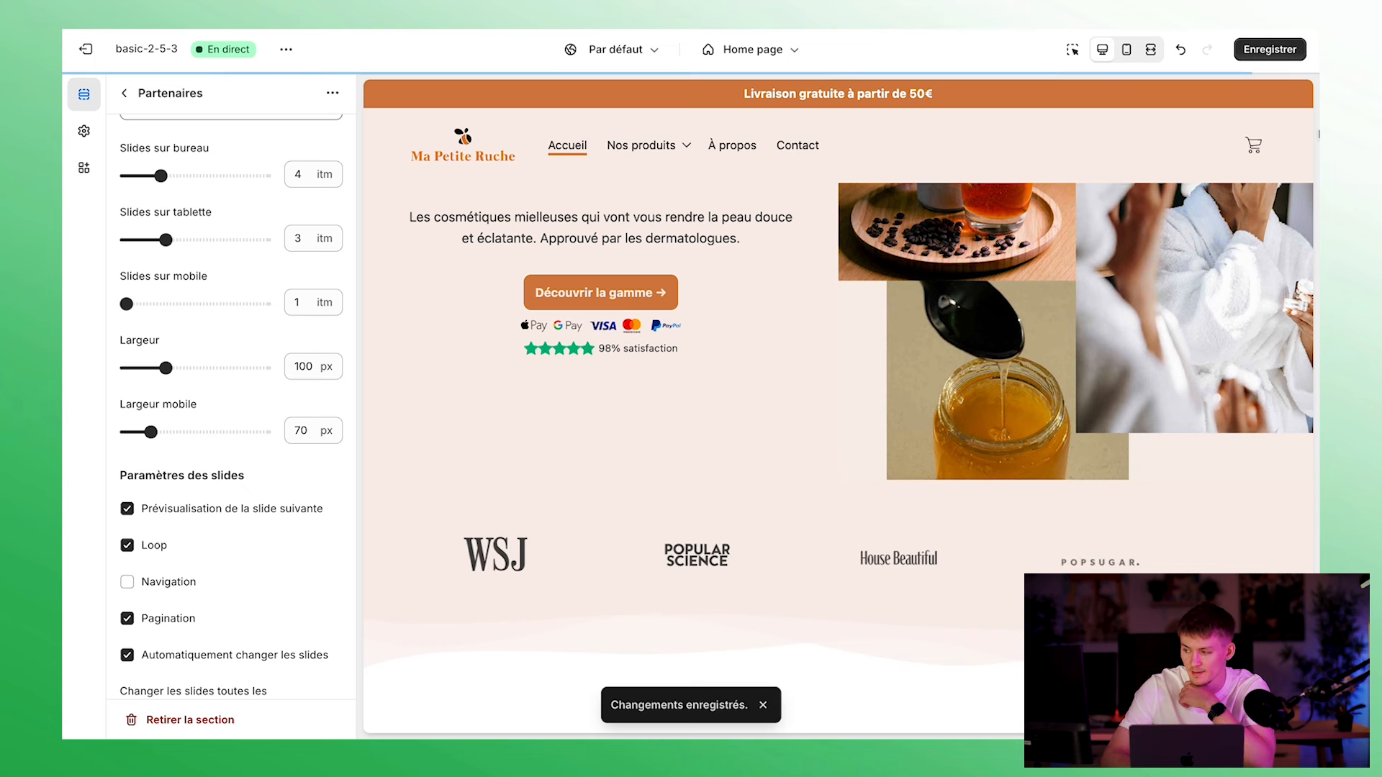
pyautogui.click(1287, 49)
pyautogui.scroll(-2, 230, 504)
pyautogui.scroll(4, 244, 611)
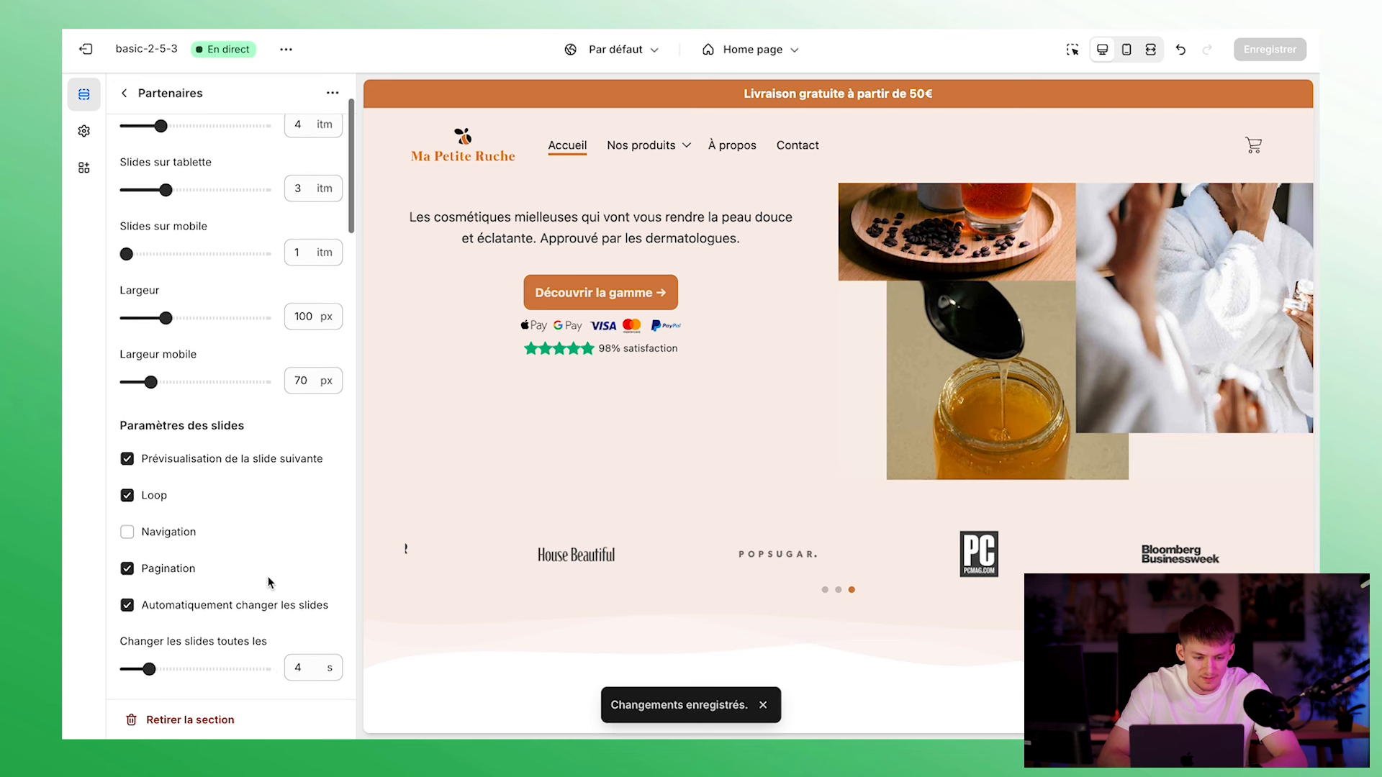
# Replace the casquettes collection with the Home page collection in the Collection en vedette section
pyautogui.click(126, 92)
pyautogui.scroll(-5, 874, 296)
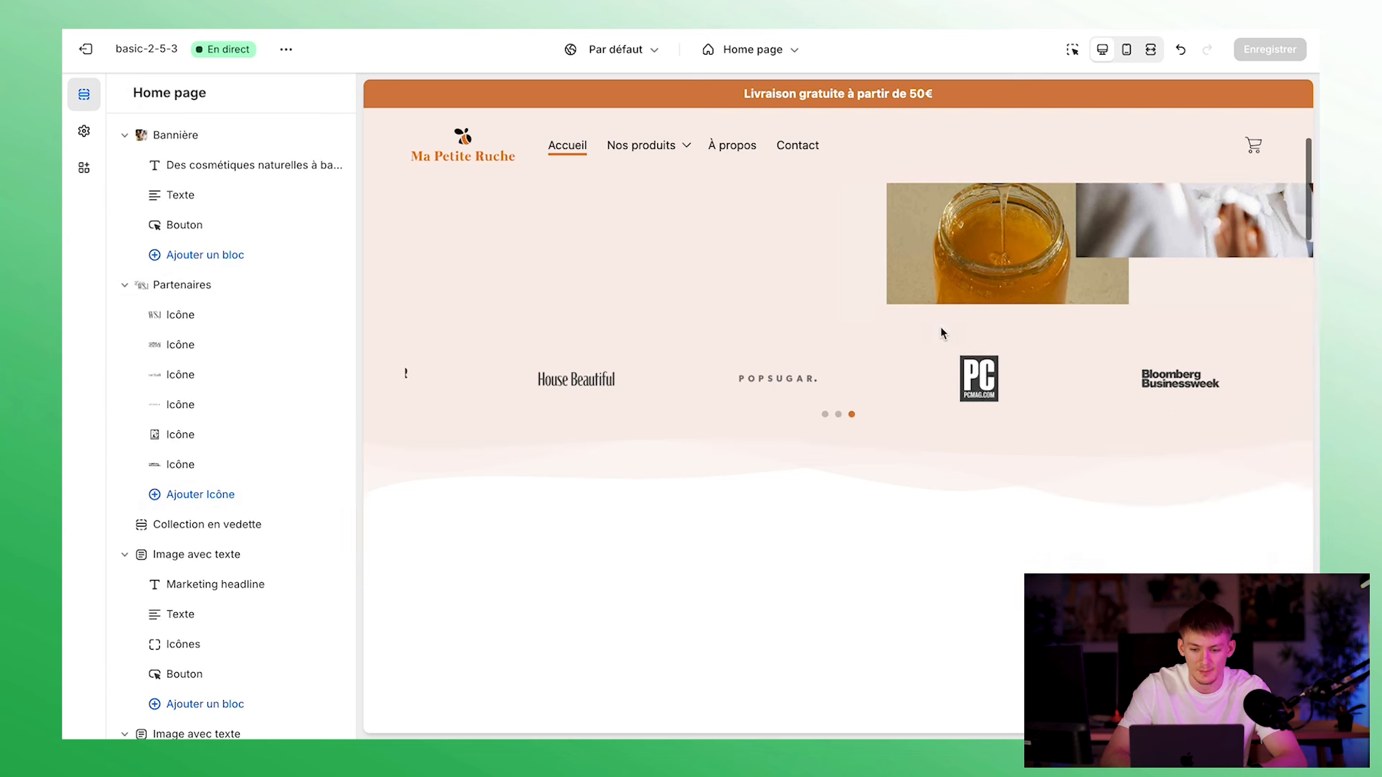
pyautogui.scroll(-2, 838, 336)
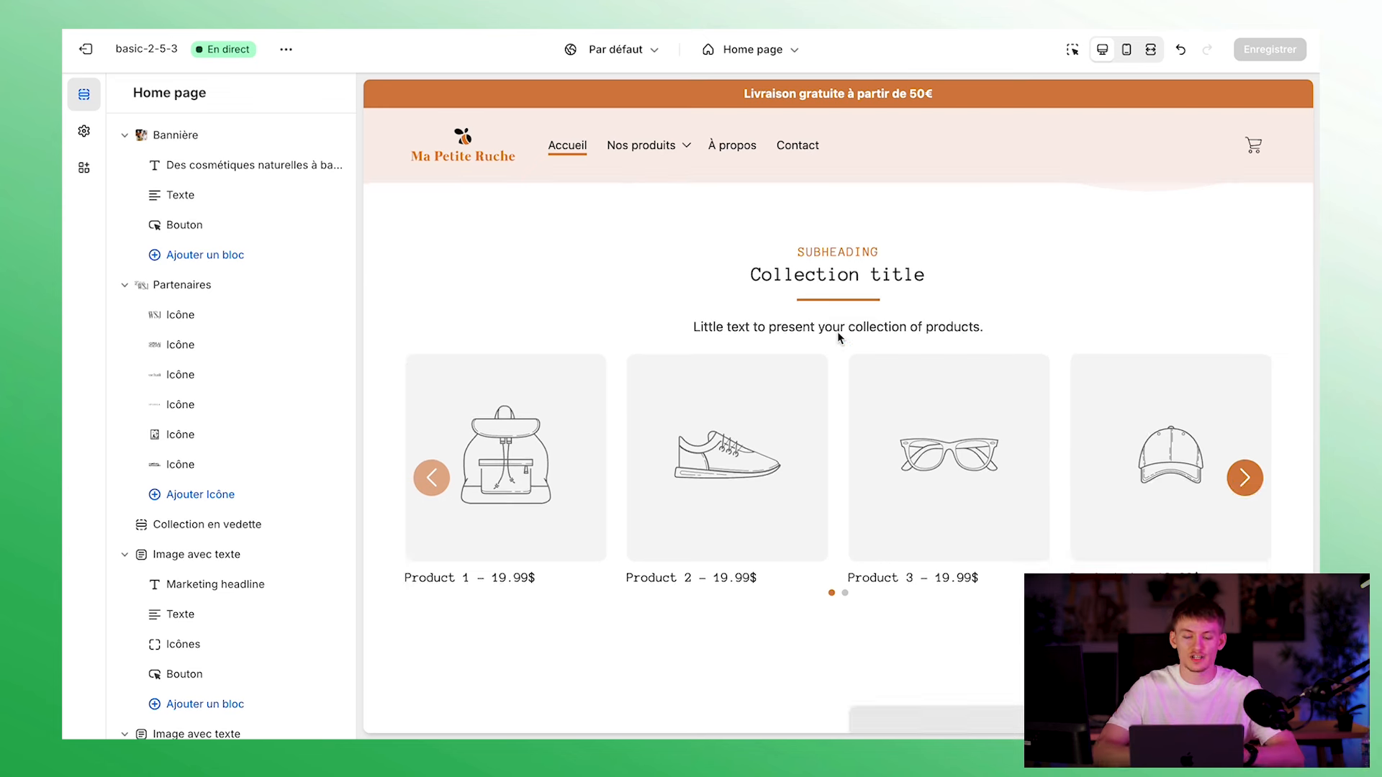
pyautogui.scroll(2, 854, 415)
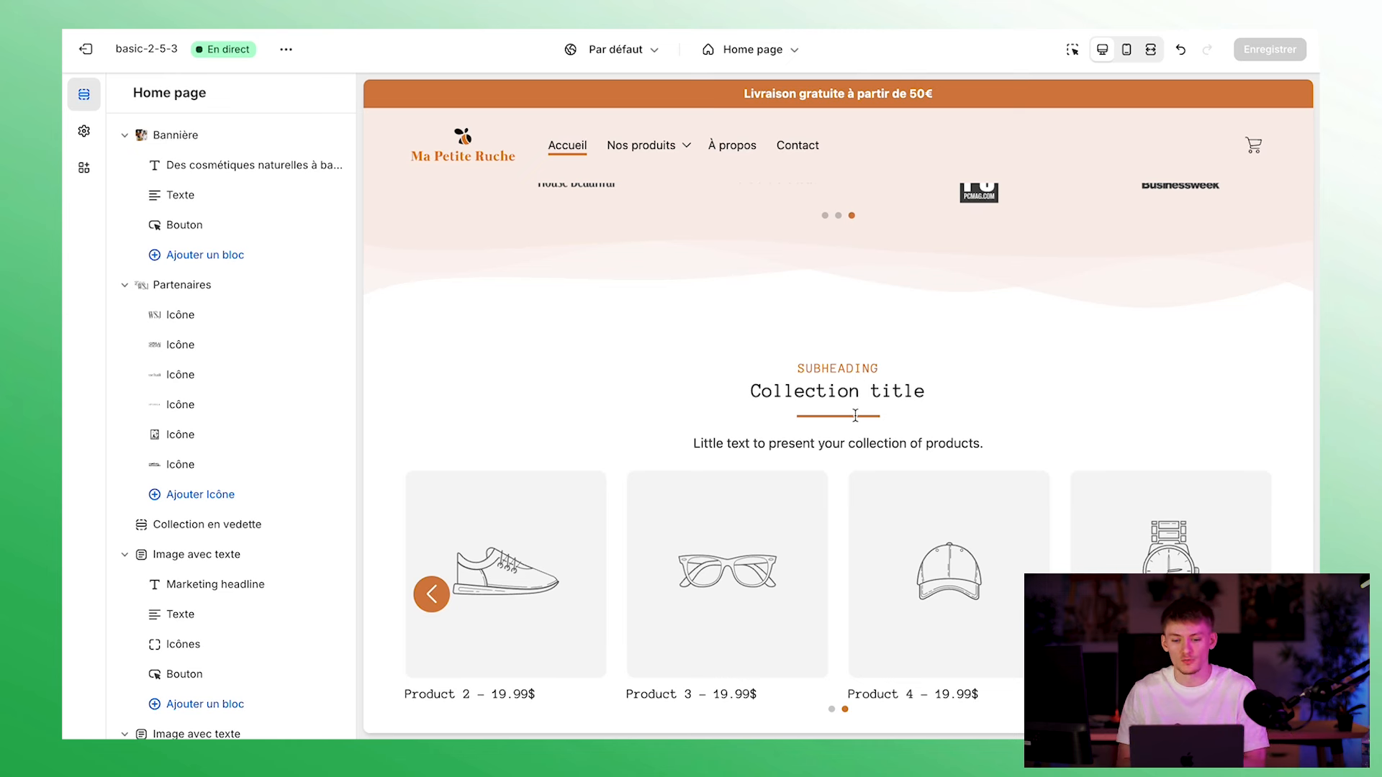
pyautogui.click(180, 526)
pyautogui.click(213, 333)
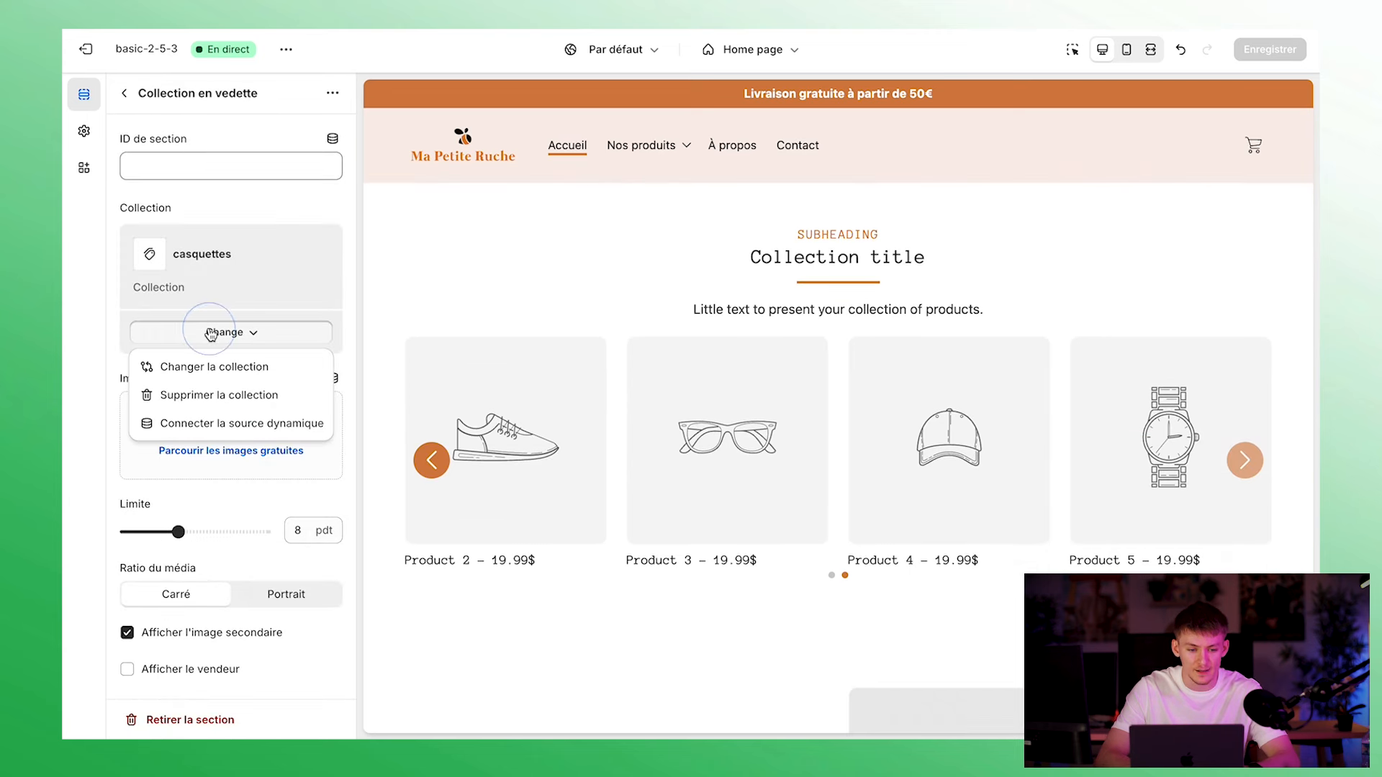
pyautogui.click(205, 393)
pyautogui.click(255, 239)
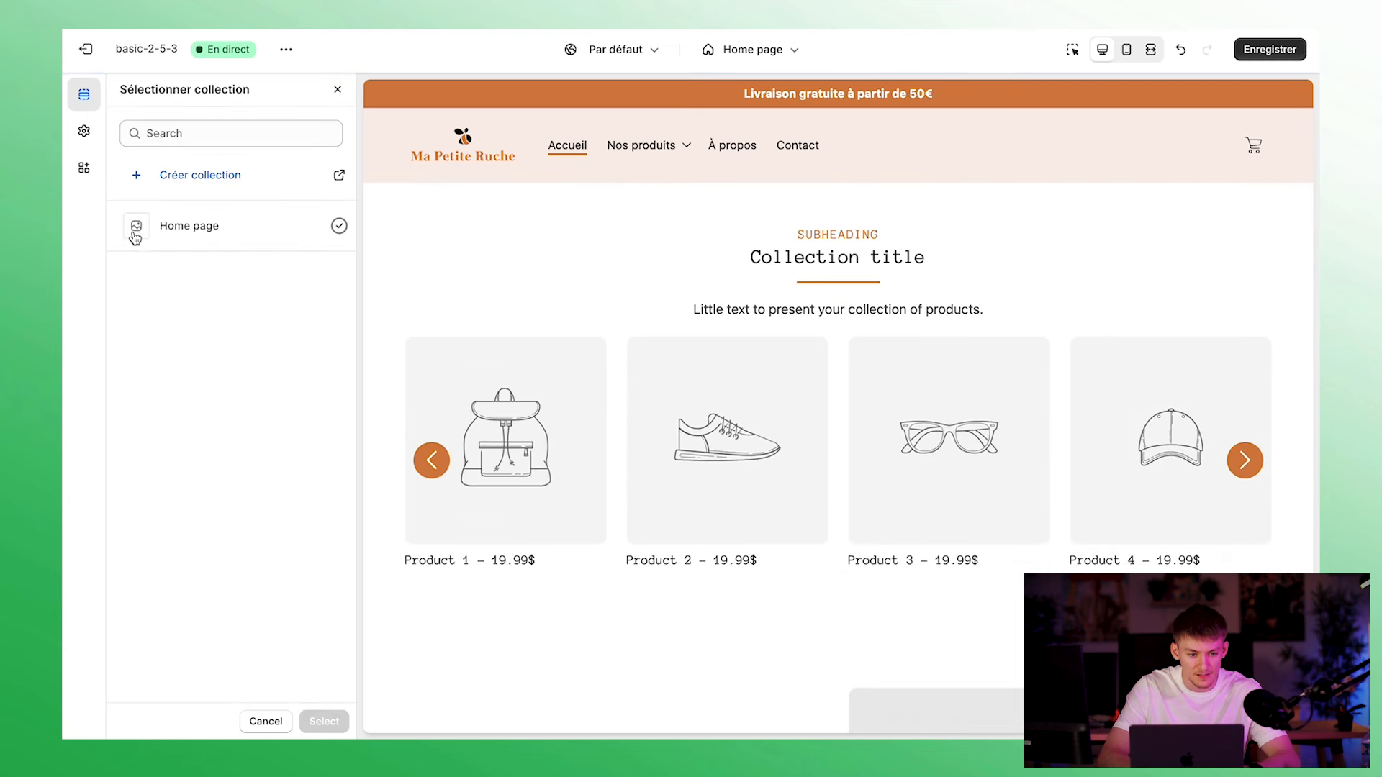
pyautogui.click(135, 236)
pyautogui.click(324, 722)
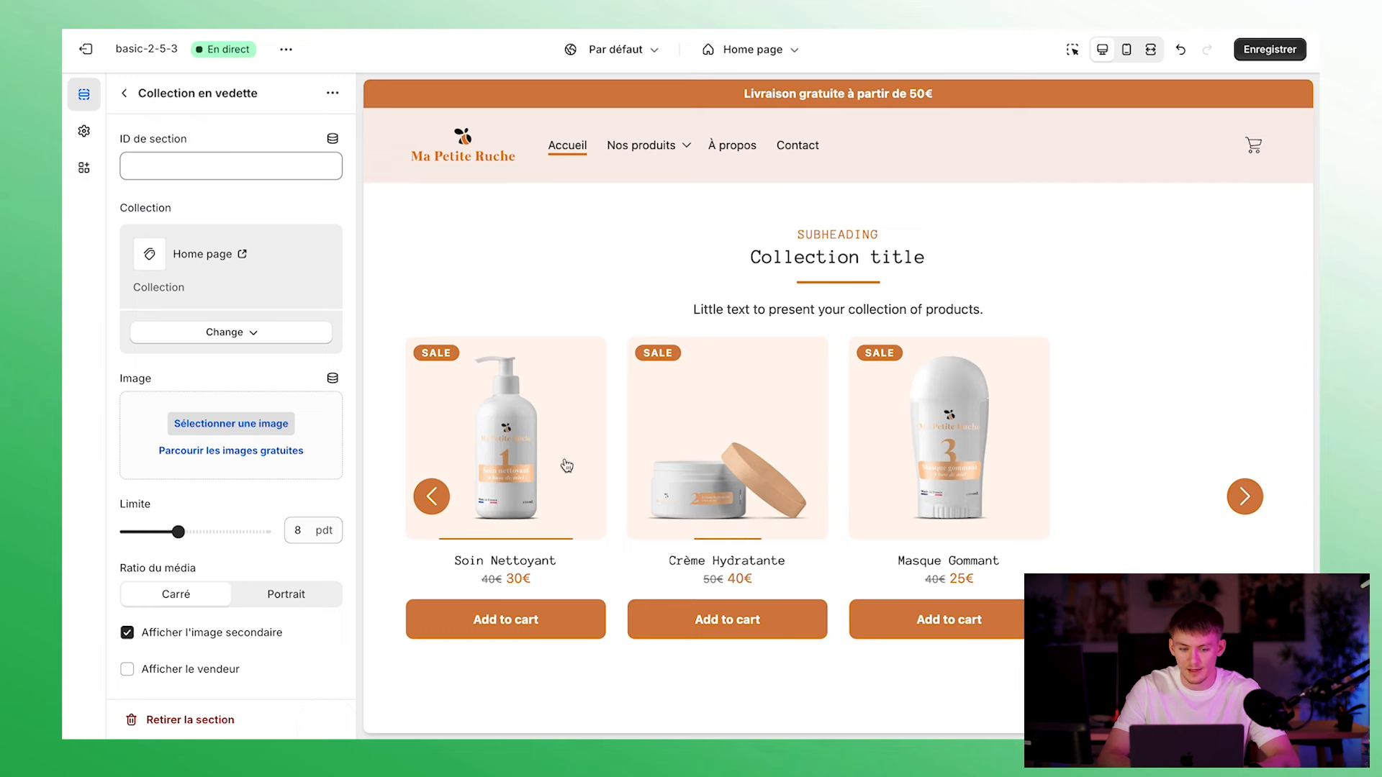
# Set the Collection en vedette section to 3 slides on desktop
pyautogui.scroll(-8, 217, 581)
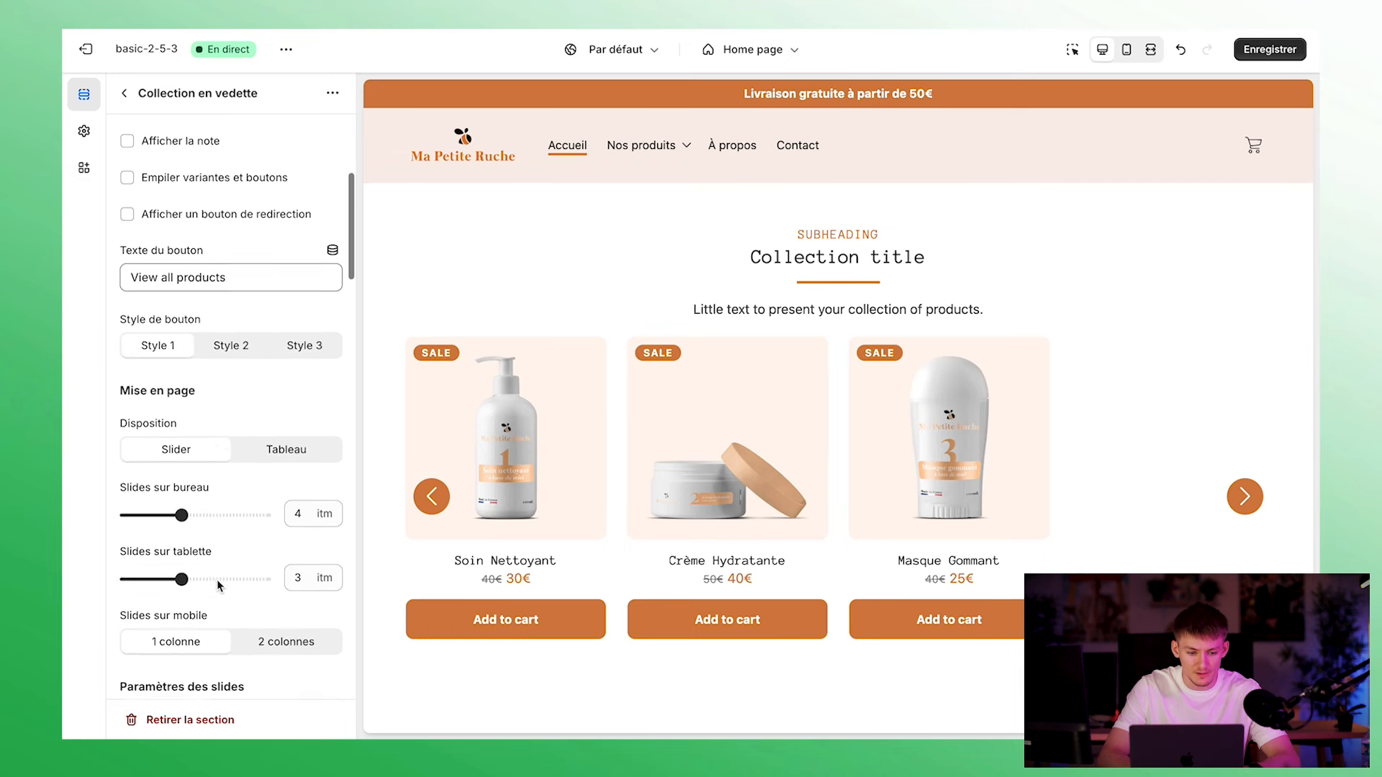
pyautogui.click(173, 495)
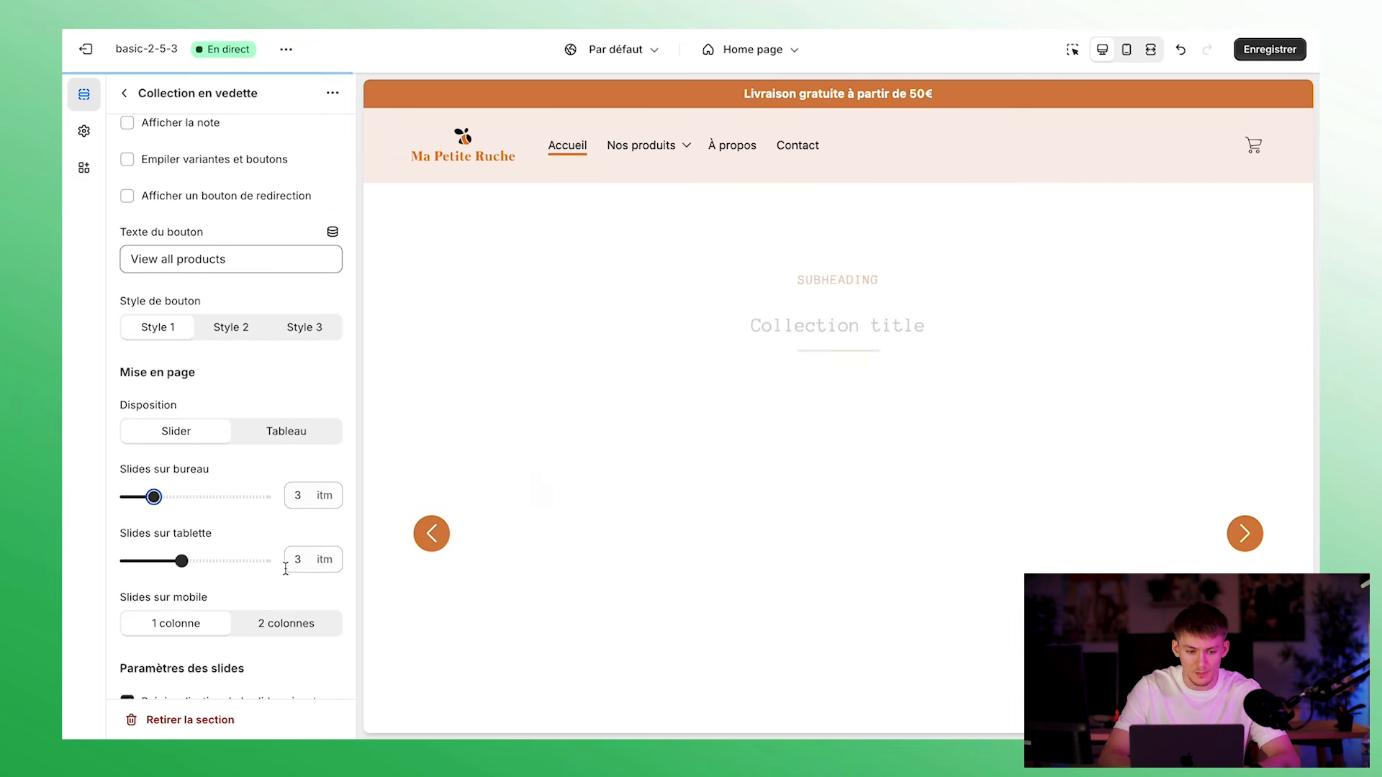
# Clear the subtitle of the Collection en vedette section and set its title to "Nos best-sellers"
pyautogui.scroll(-1, 646, 503)
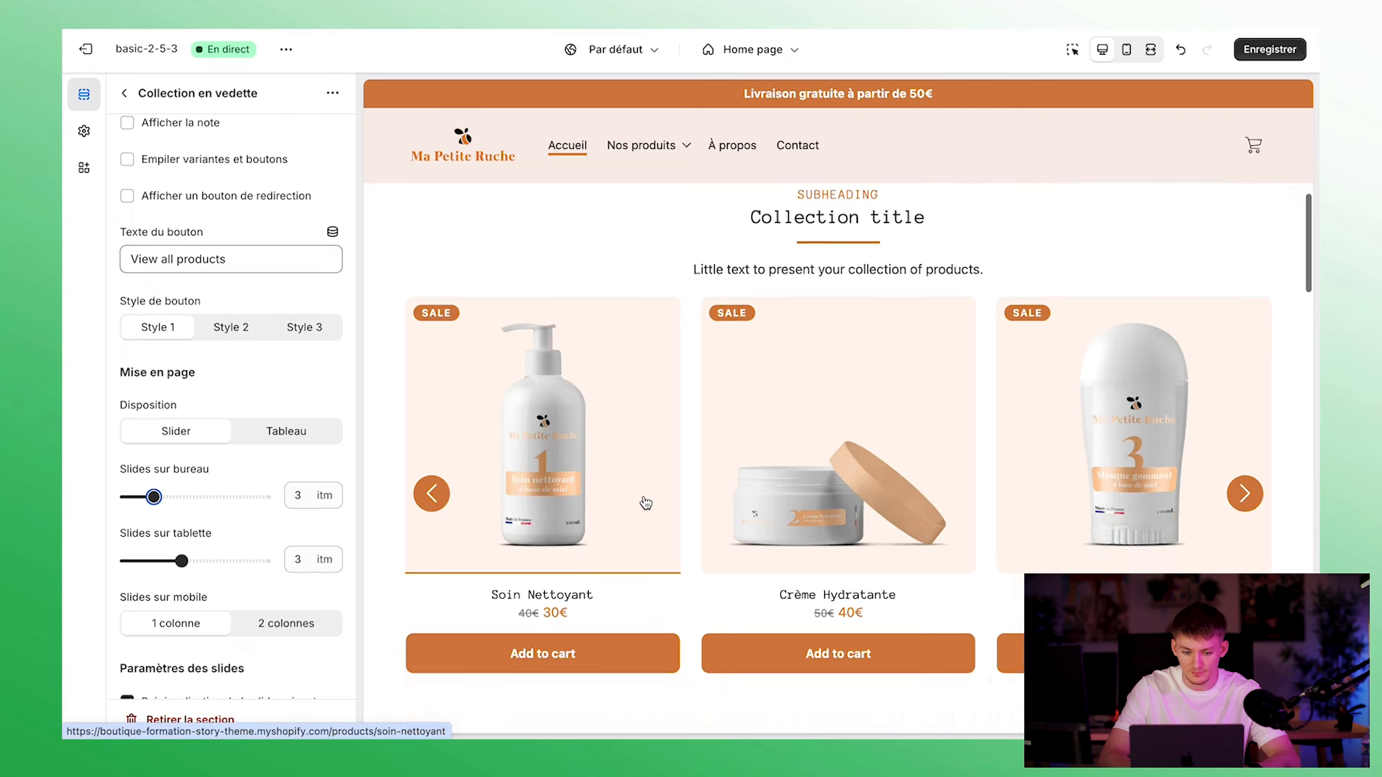
pyautogui.scroll(3, 646, 503)
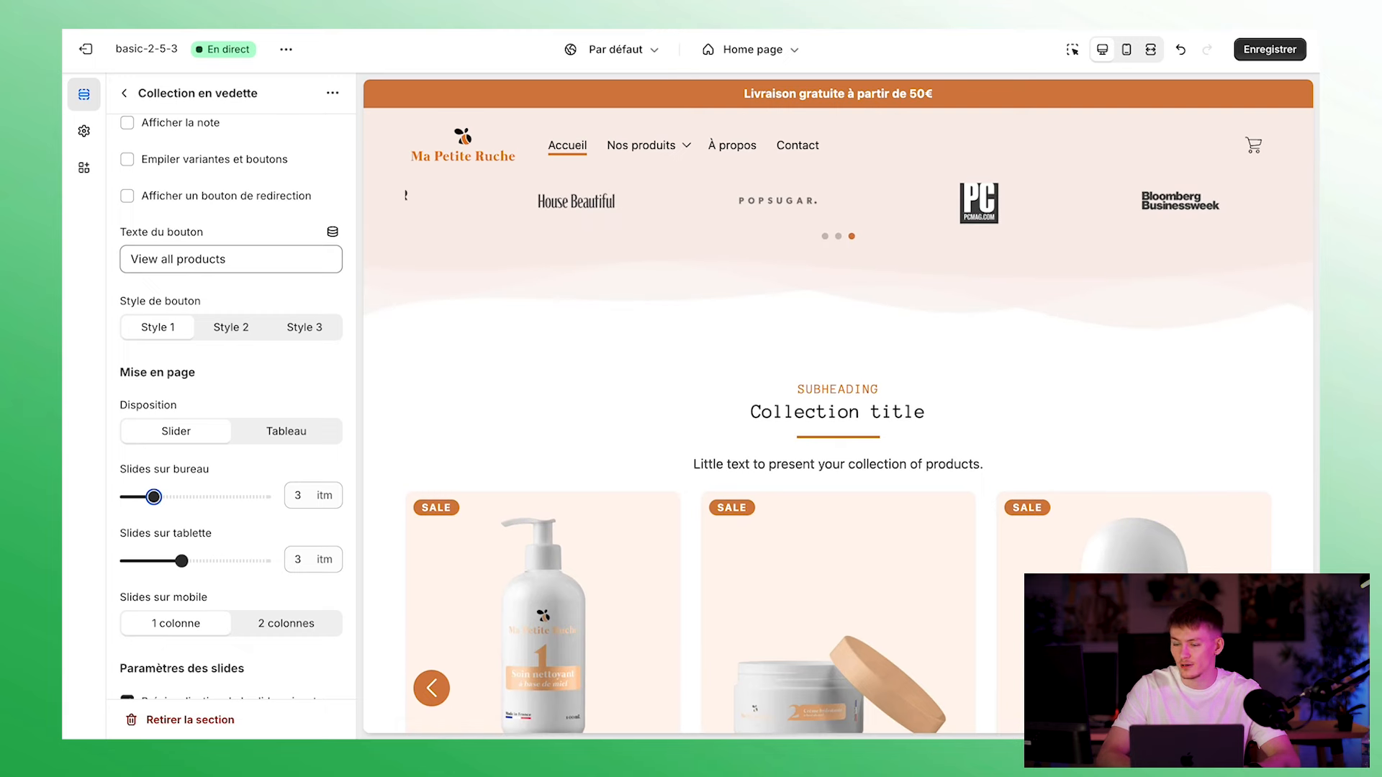
pyautogui.scroll(8, 199, 283)
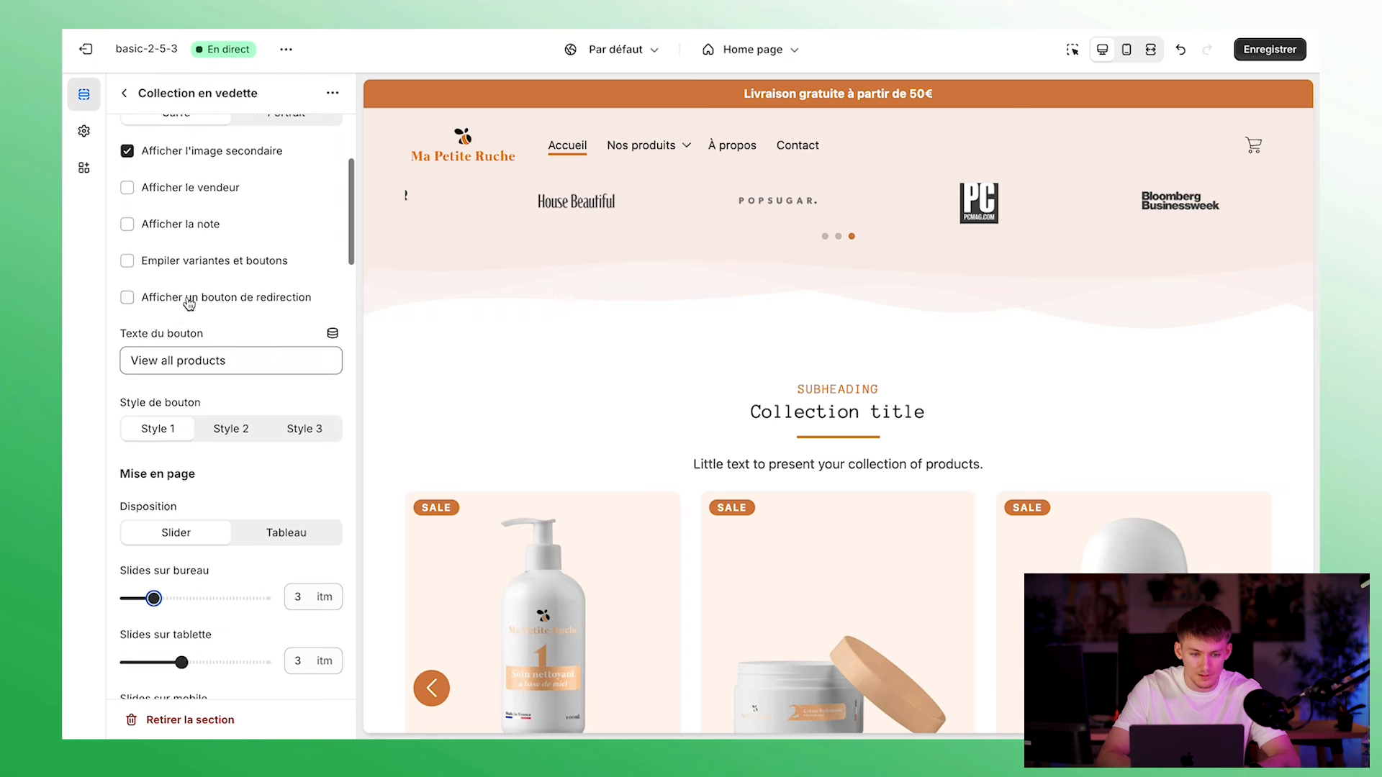
pyautogui.scroll(-10, 180, 315)
pyautogui.doubleClick(217, 272)
pyautogui.tripleClick(234, 358)
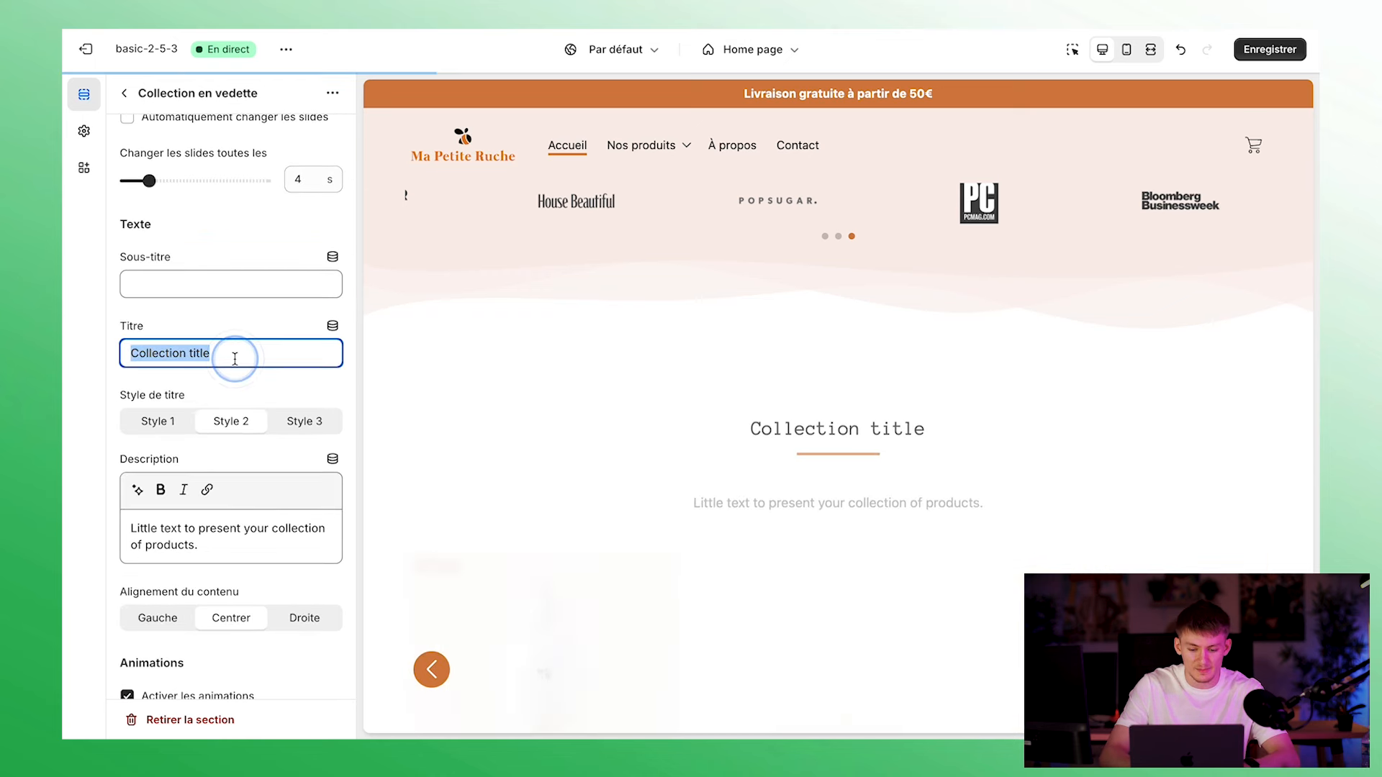
pyautogui.write('Nos best-sellers')
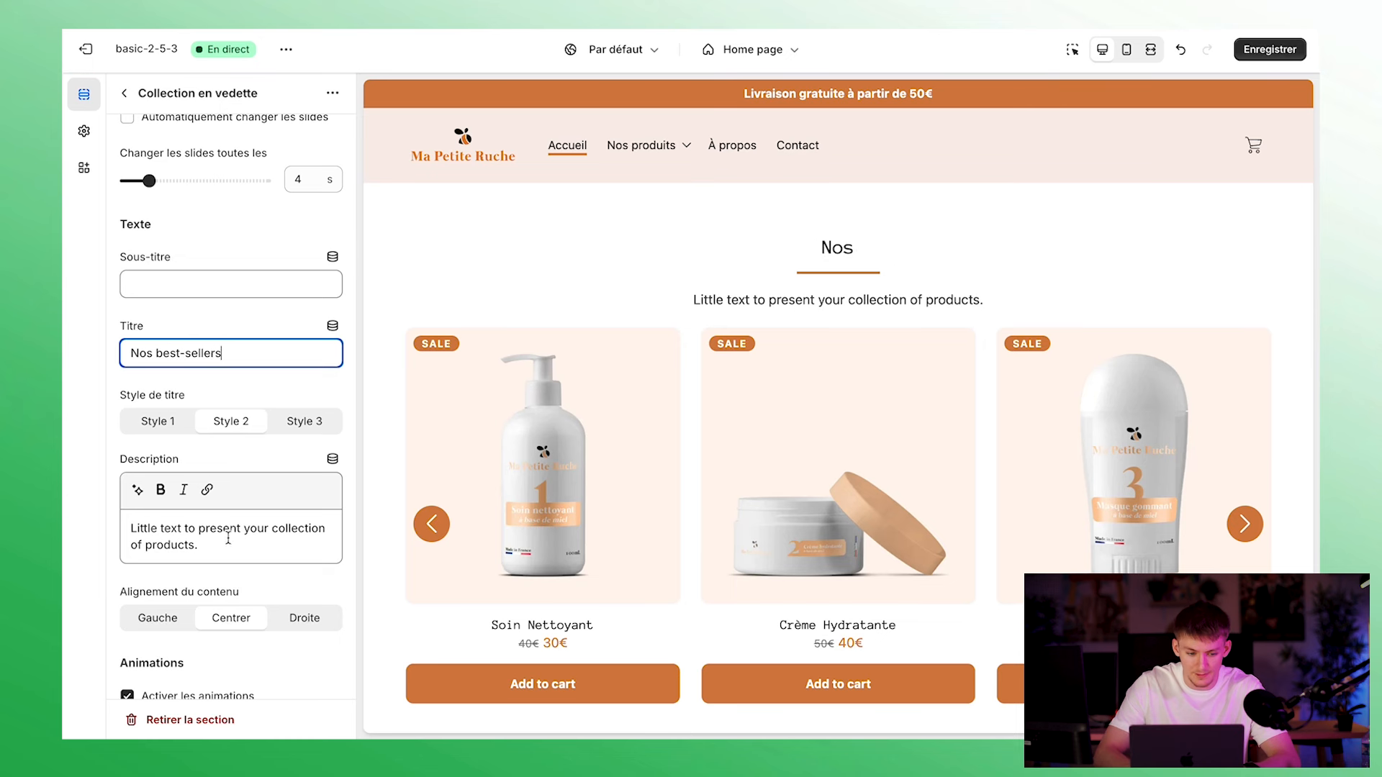
# Remove the description text of the Collection en vedette section and save the theme
pyautogui.tripleClick(228, 539)
pyautogui.press('BackSpace')
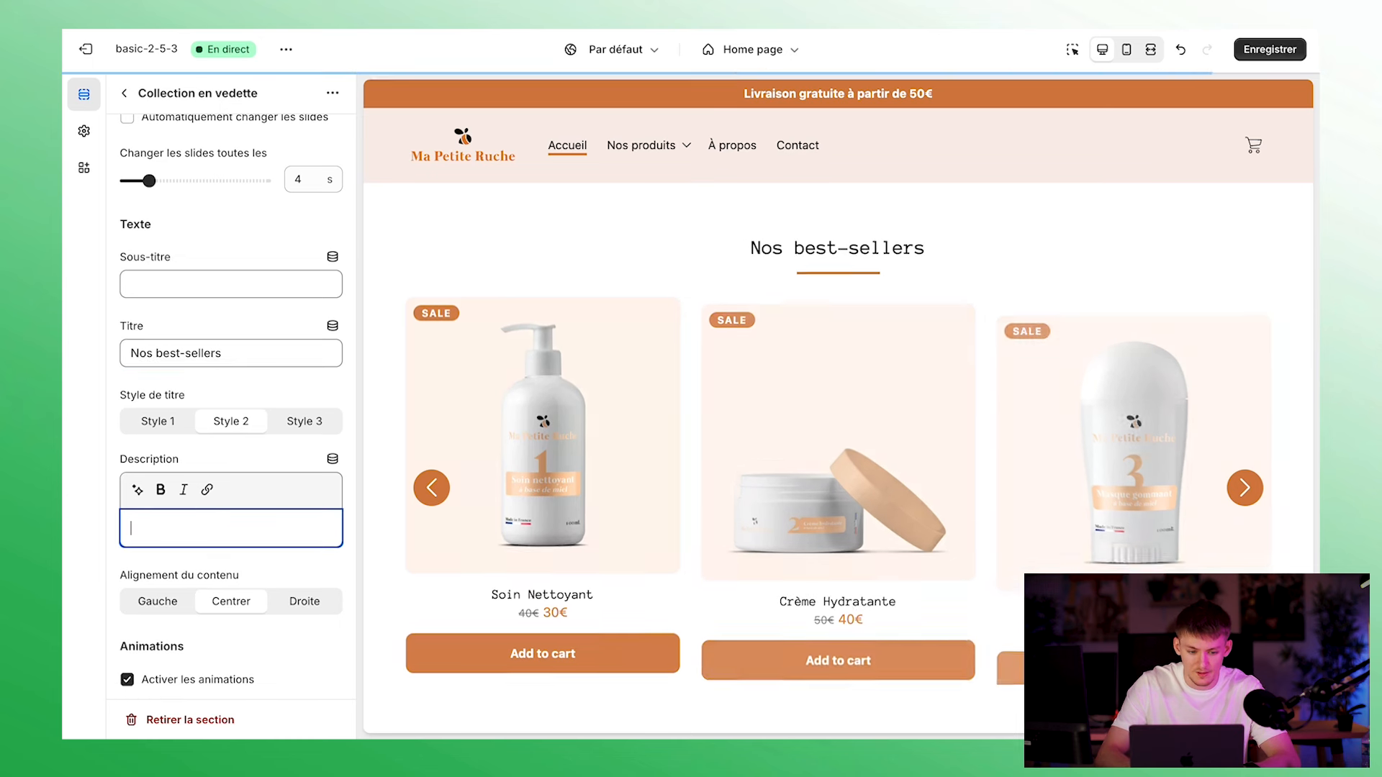
pyautogui.click(1270, 49)
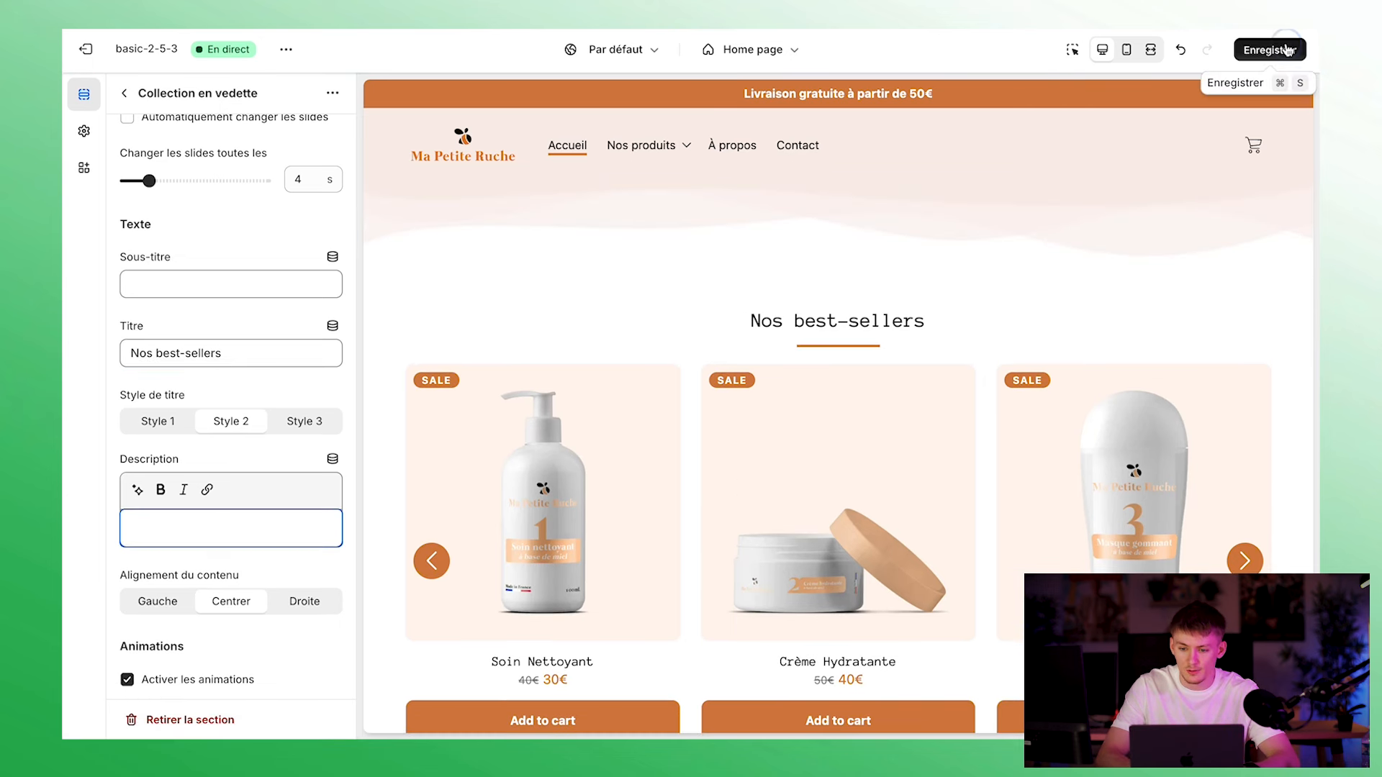
pyautogui.scroll(-3, 852, 623)
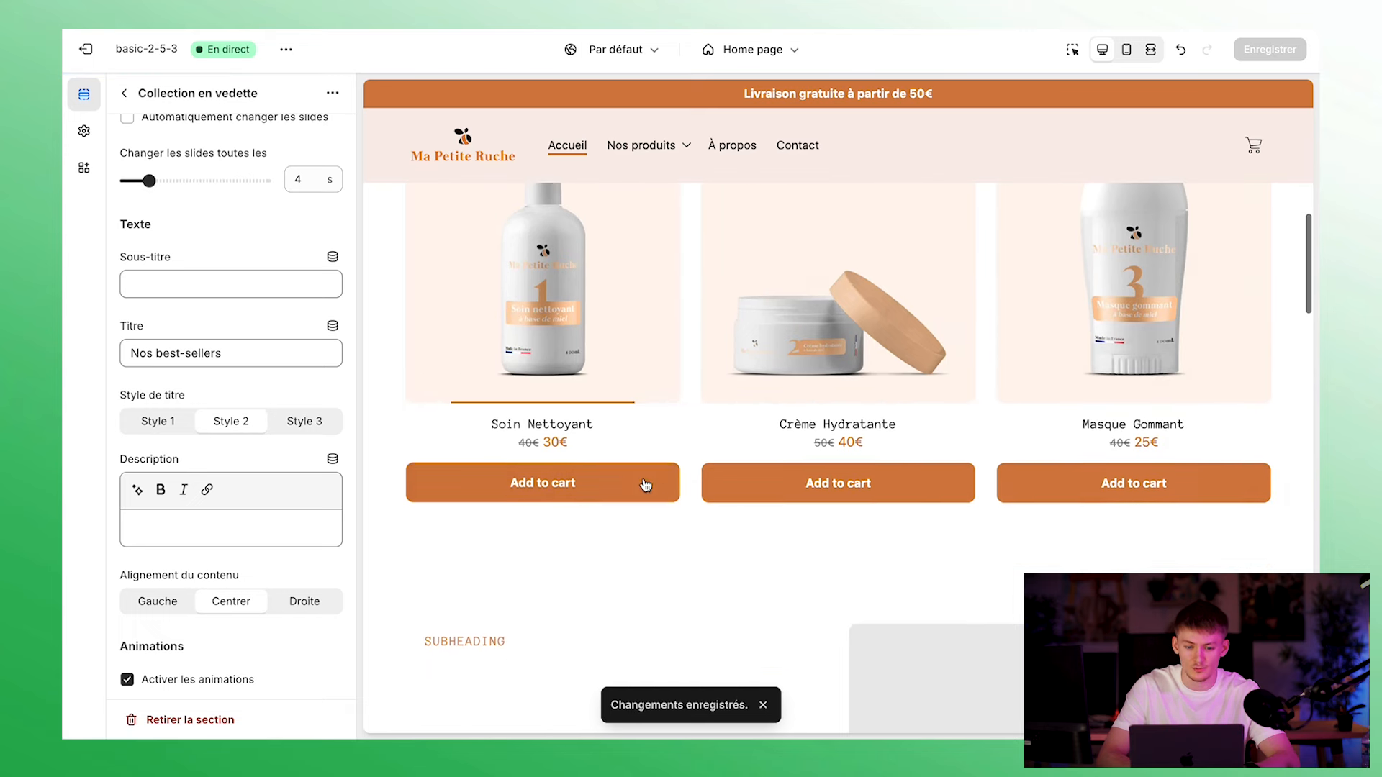
# In the theme settings for product cards (Carte de produit), set the button text to "Ajouter au panier"
pyautogui.click(83, 131)
pyautogui.click(291, 378)
pyautogui.scroll(-5, 288, 569)
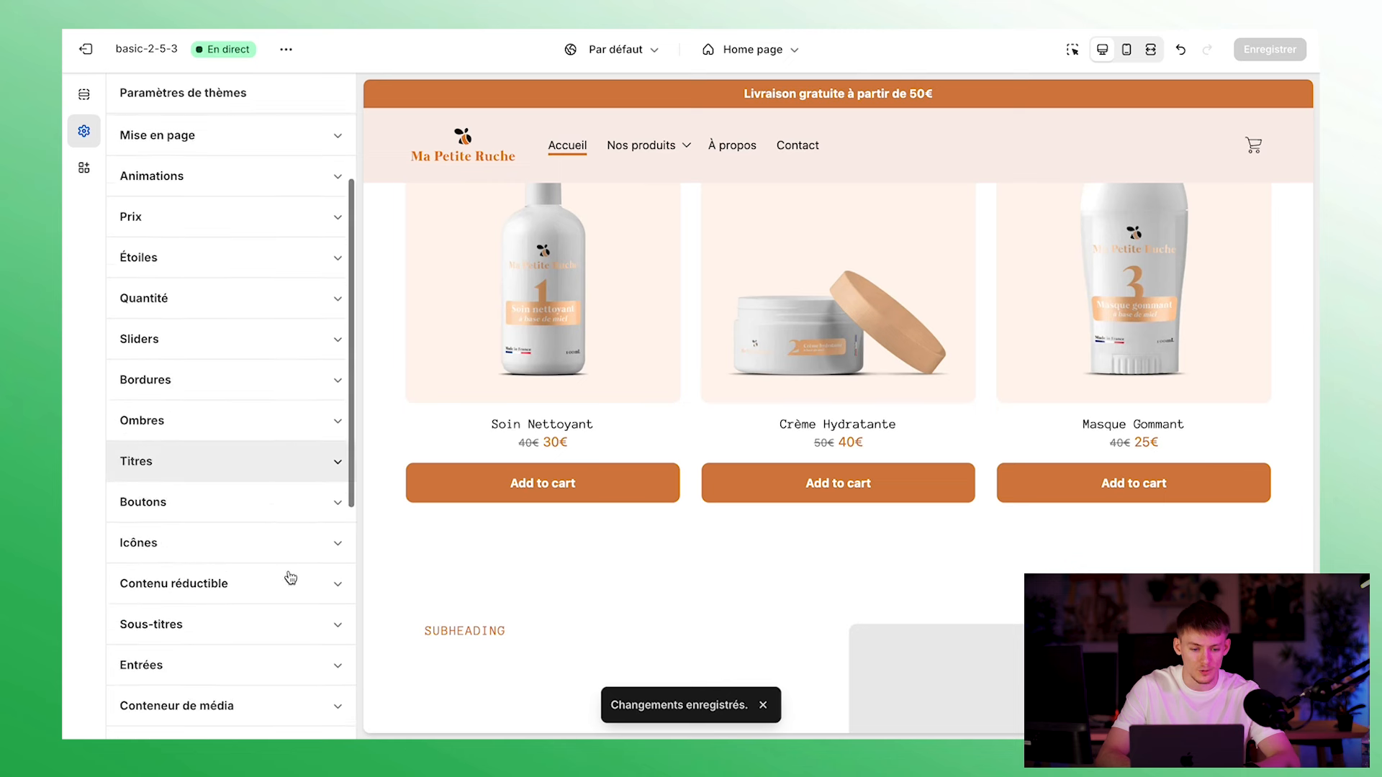
pyautogui.click(246, 569)
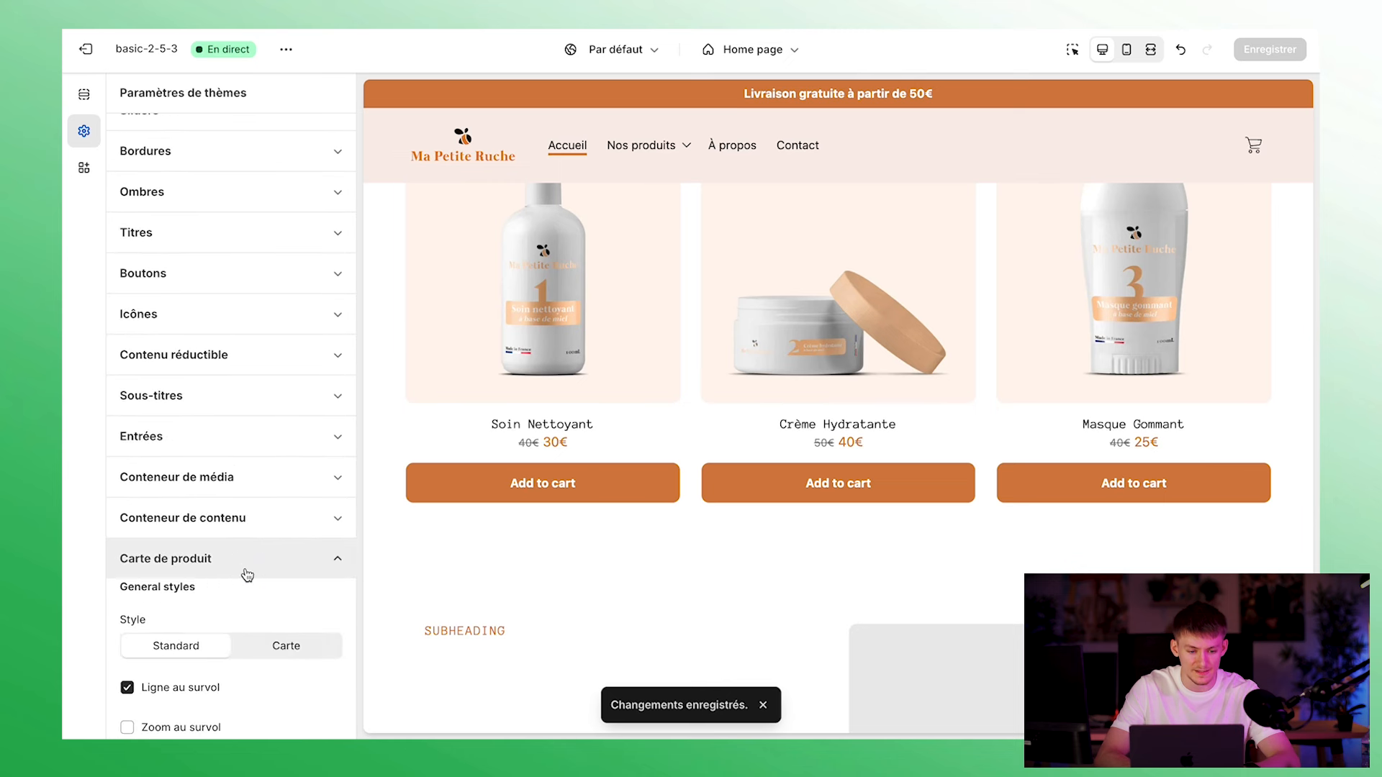
pyautogui.scroll(-10, 247, 576)
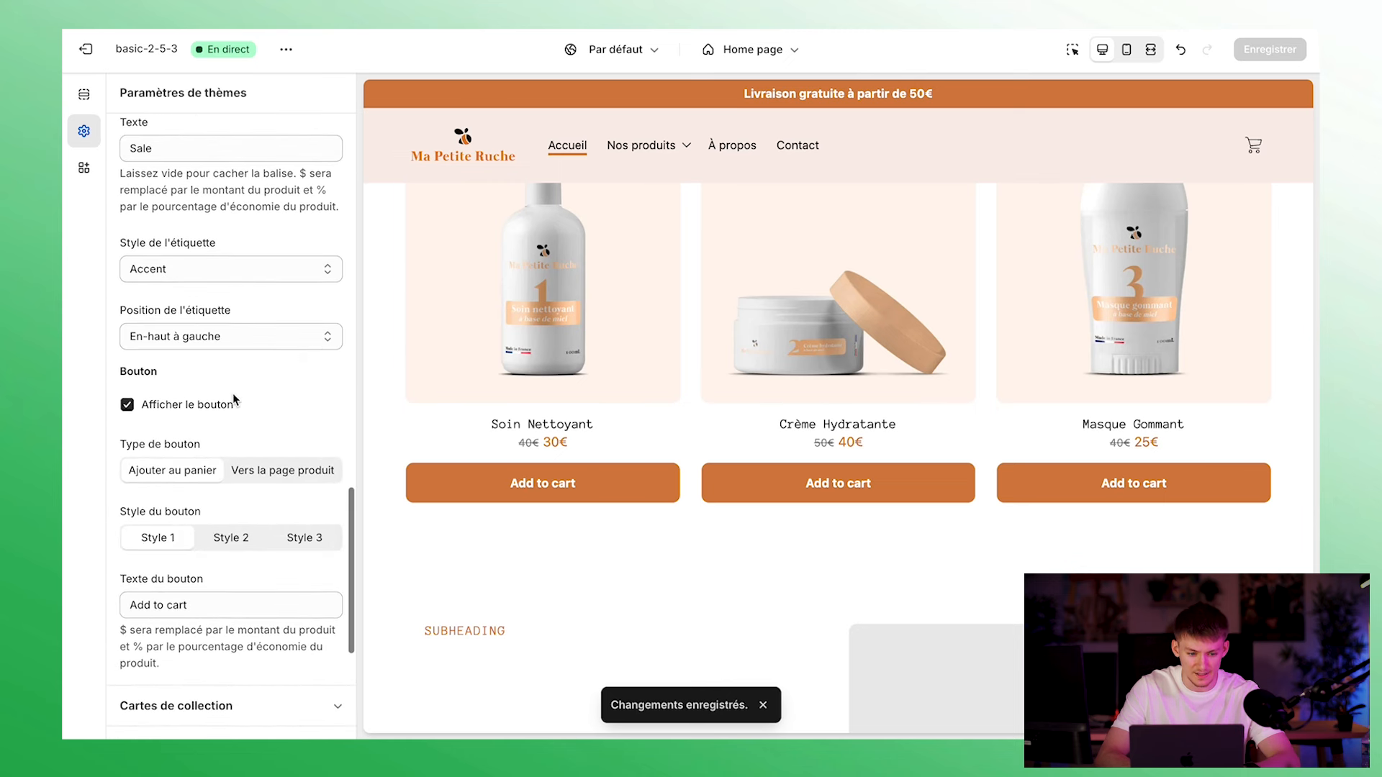
pyautogui.scroll(-3, 234, 401)
pyautogui.click(245, 462)
pyautogui.hotkey('ctrl', 'a')
pyautogui.write('Ajo')
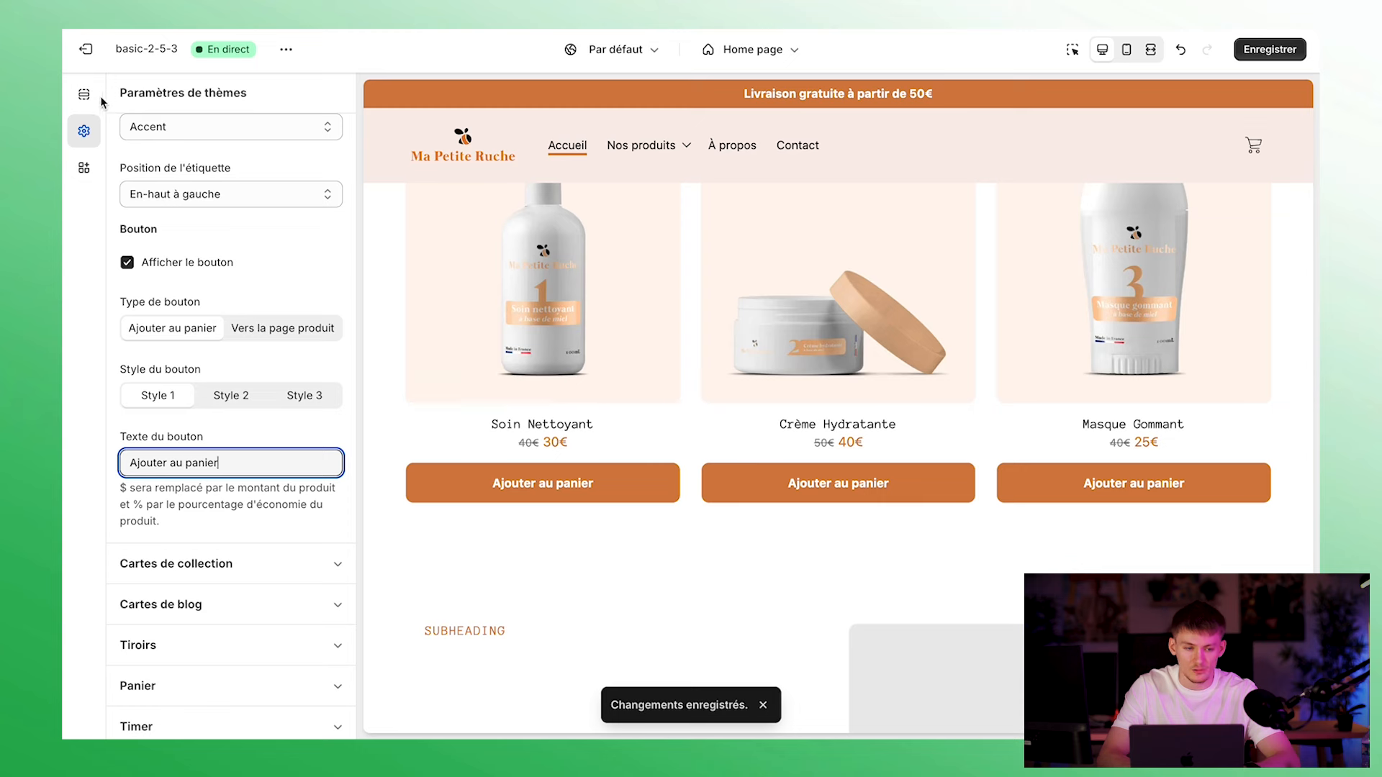
# Return to the home page sections, preview those below the featured collection and examine the settings of the first Image avec texte section
pyautogui.click(84, 94)
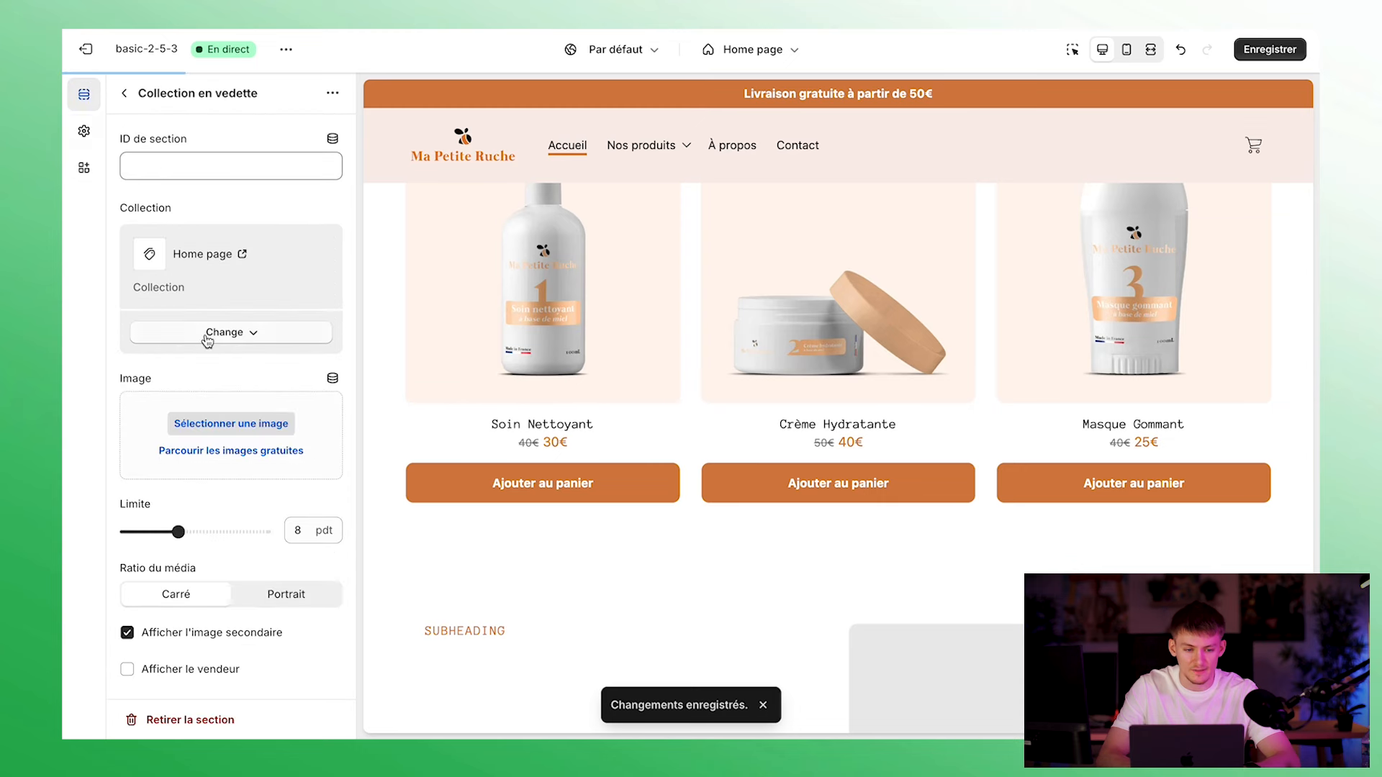
pyautogui.click(126, 94)
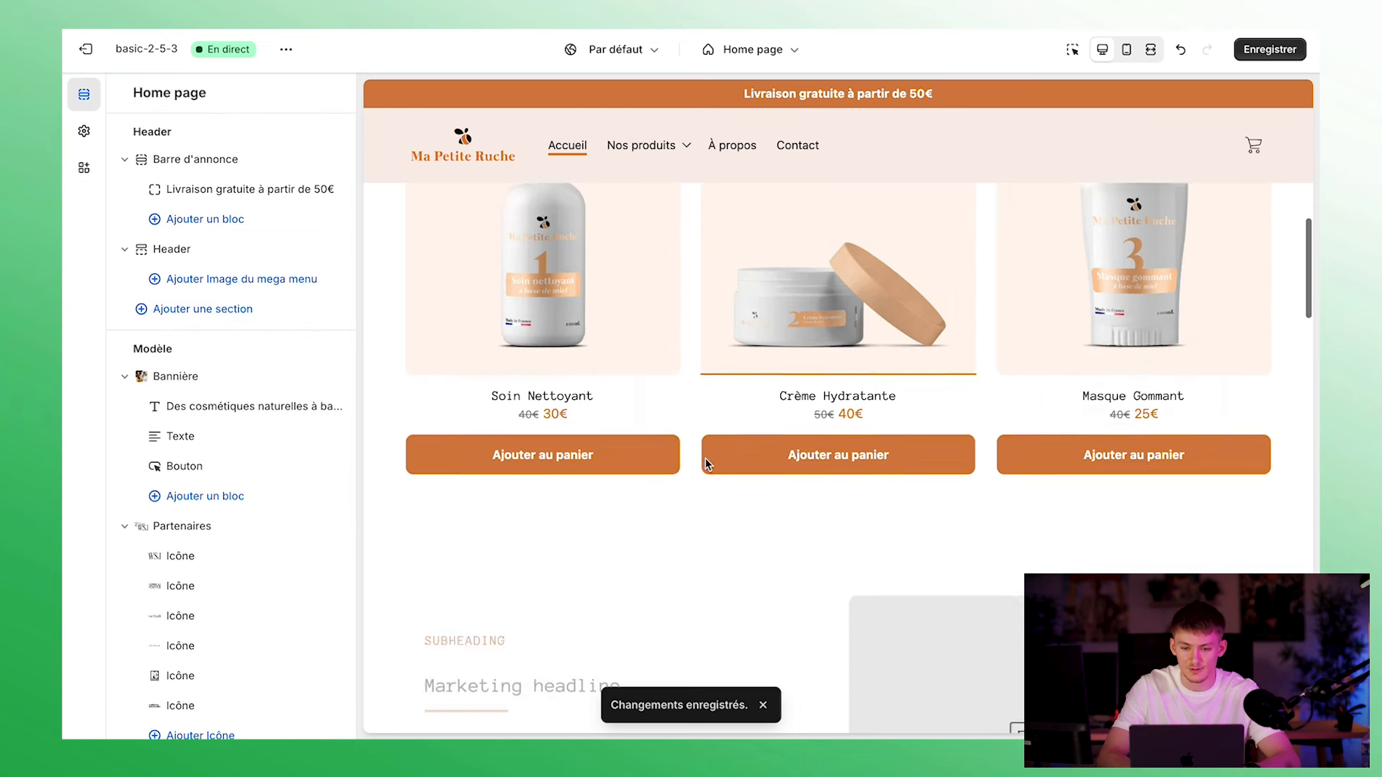
pyautogui.scroll(-5, 706, 458)
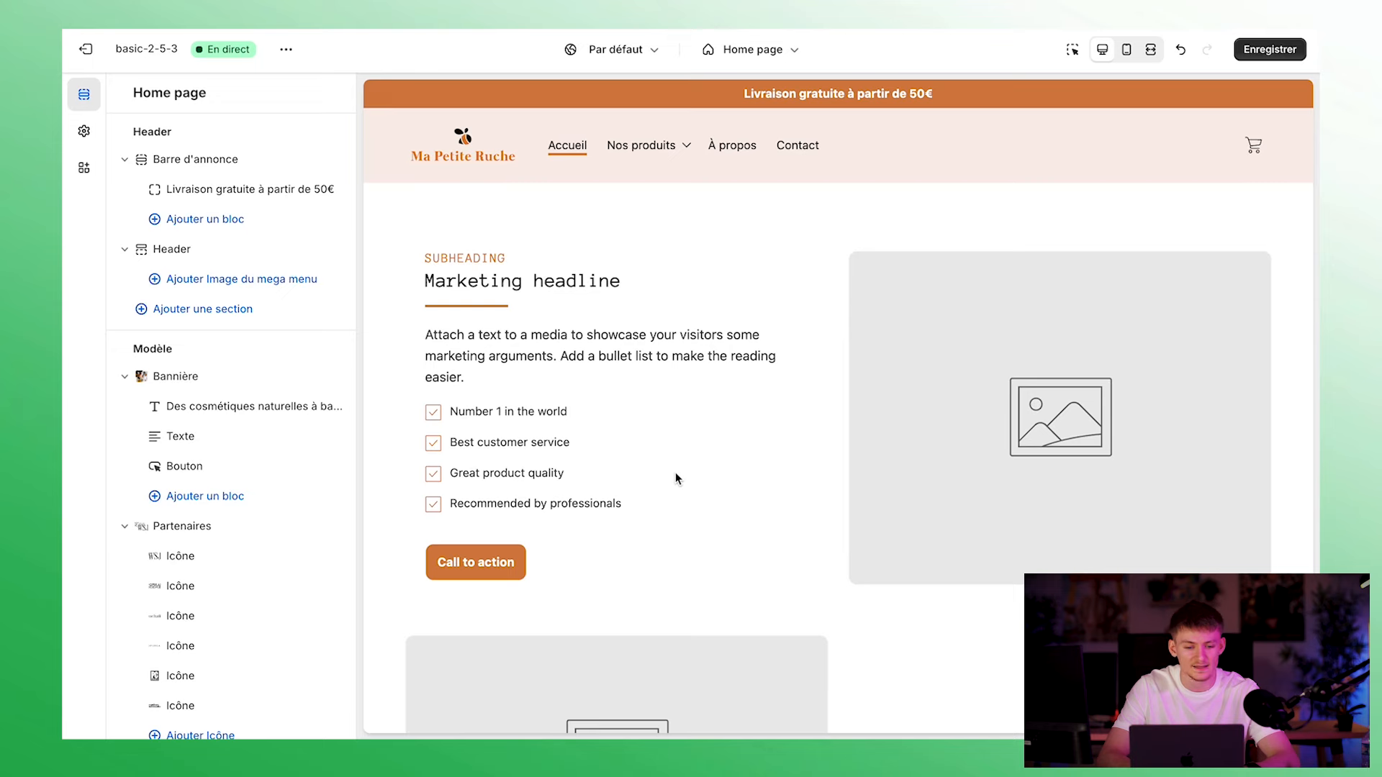
pyautogui.scroll(-2, 675, 479)
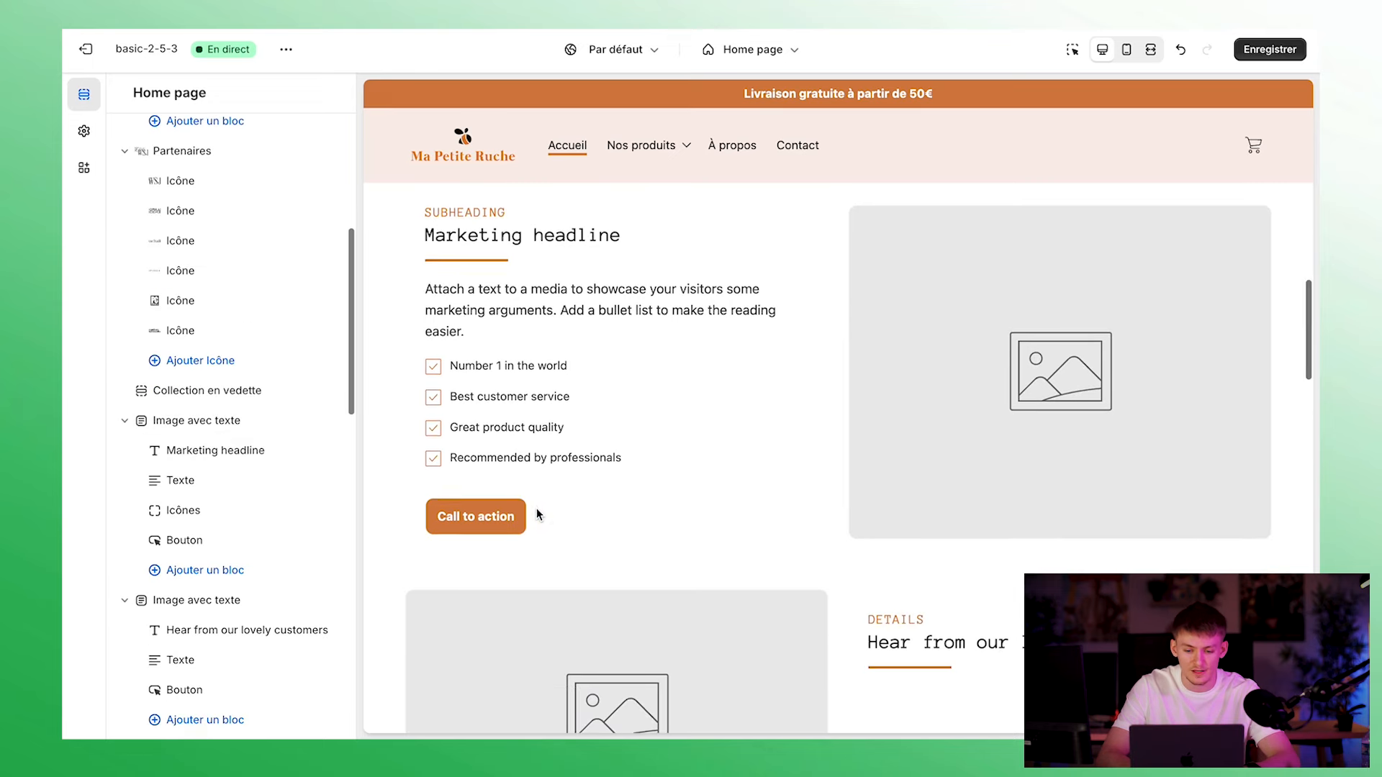
pyautogui.scroll(-10, 537, 508)
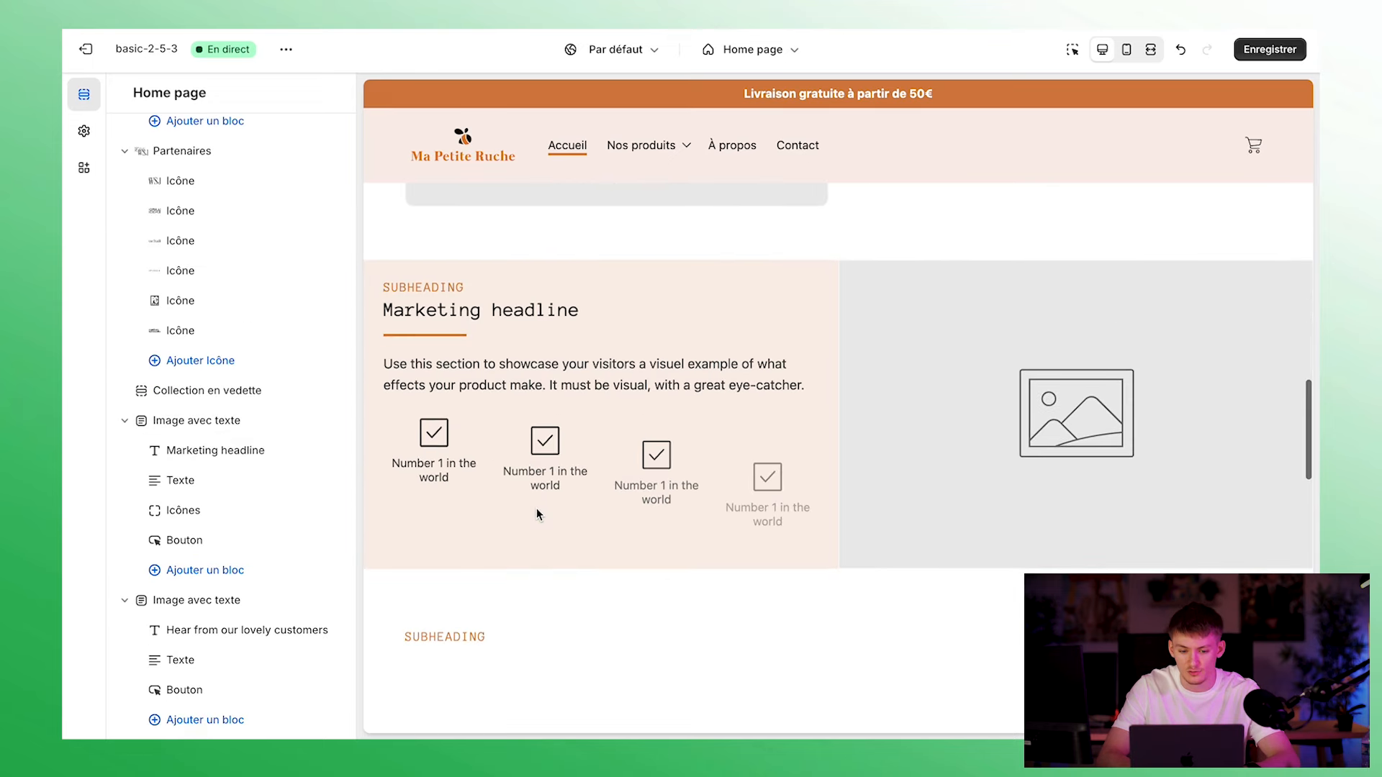
pyautogui.scroll(4, 537, 509)
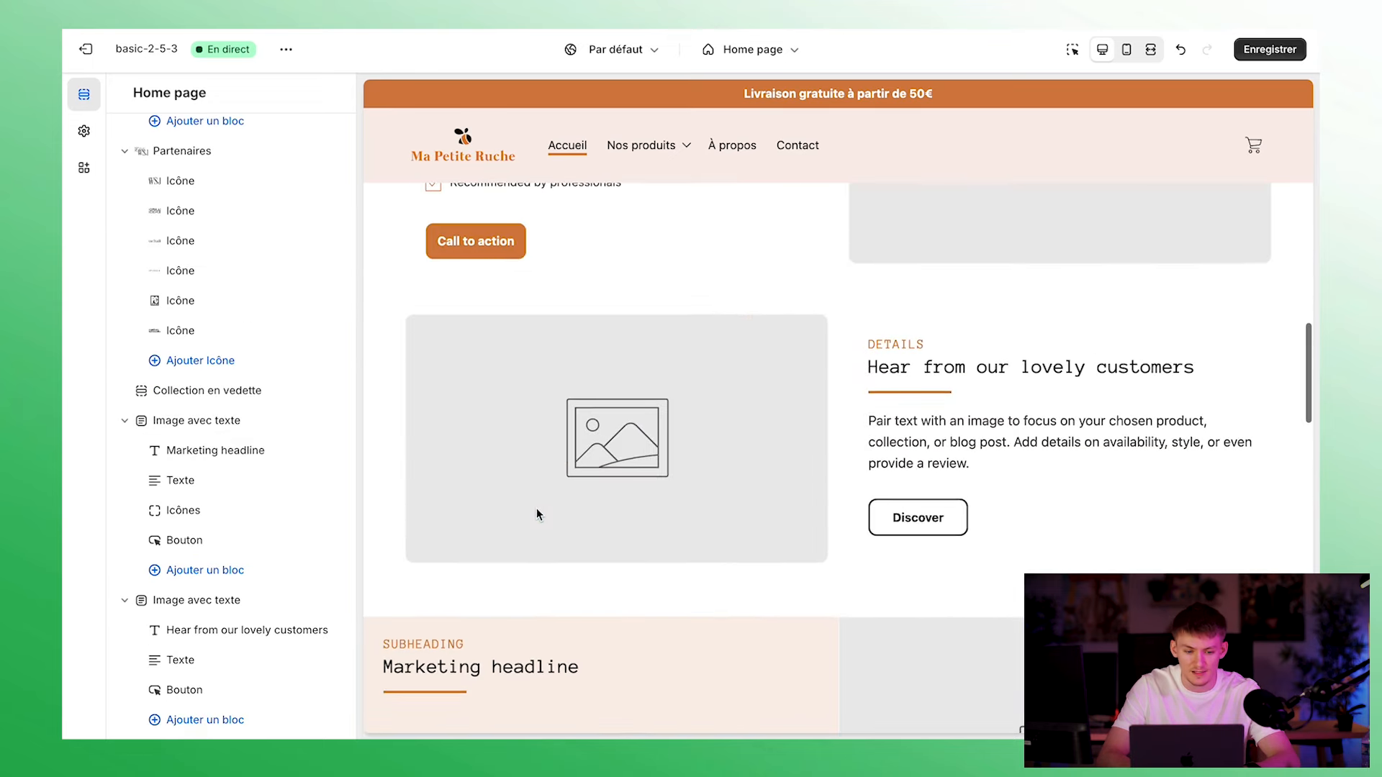
pyautogui.click(208, 432)
pyautogui.scroll(-1, 272, 519)
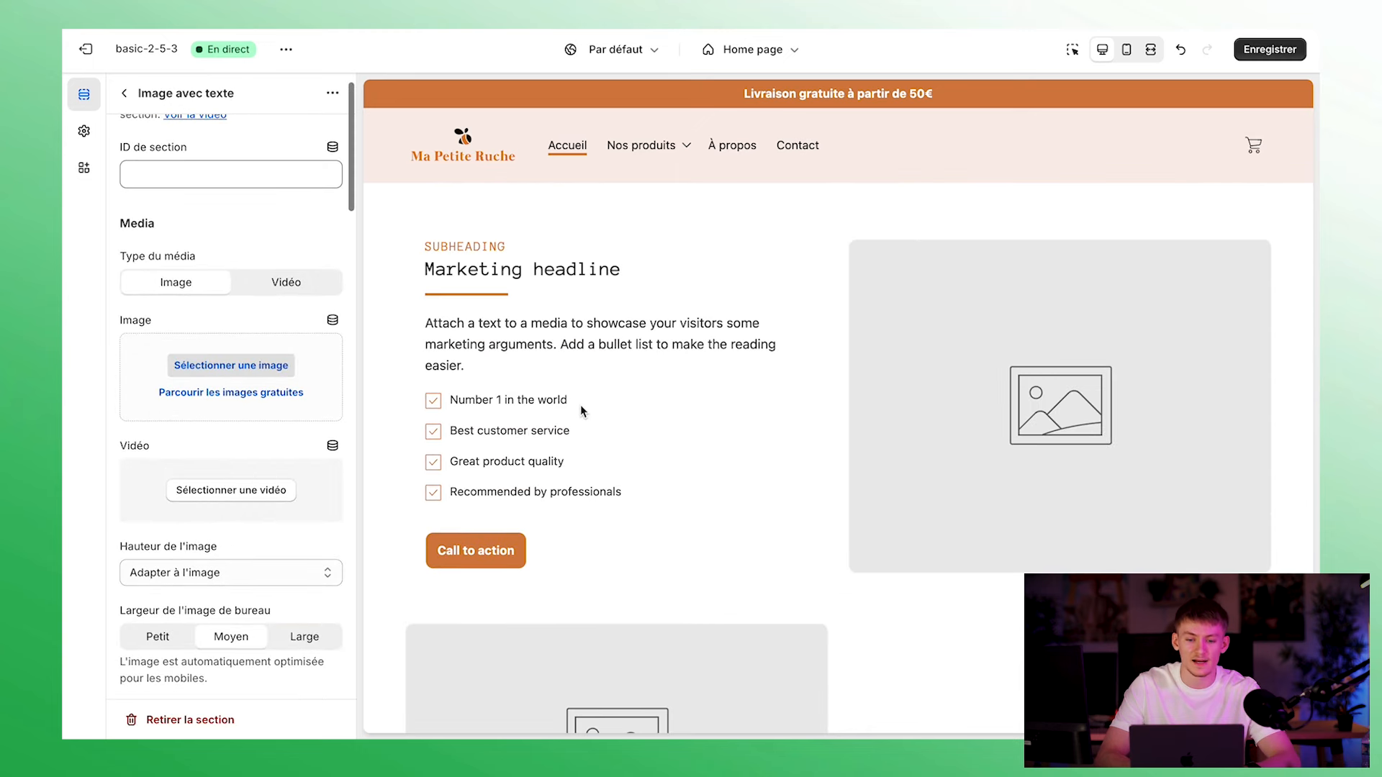
pyautogui.scroll(-3, 162, 490)
pyautogui.scroll(-5, 161, 490)
pyautogui.scroll(-15, 170, 576)
pyautogui.scroll(10, 169, 570)
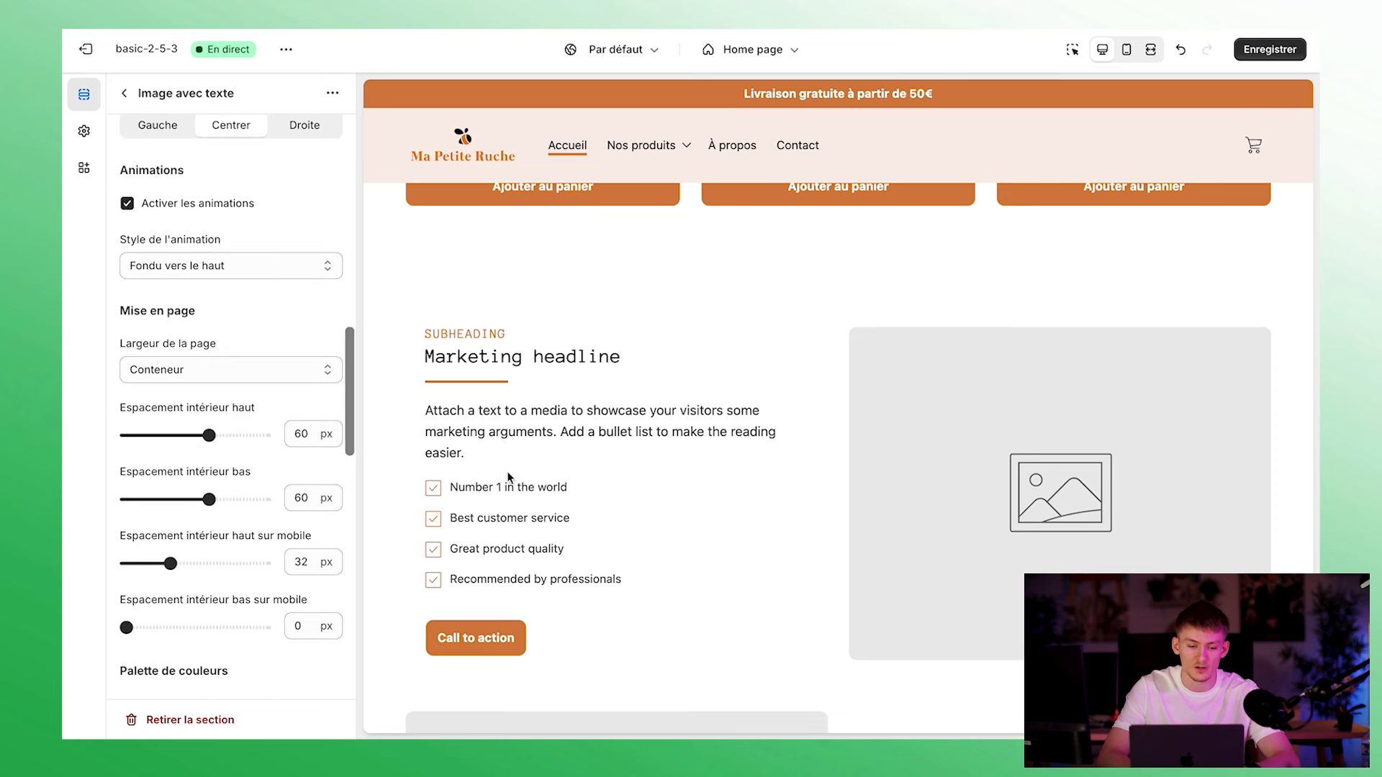
pyautogui.scroll(2, 286, 378)
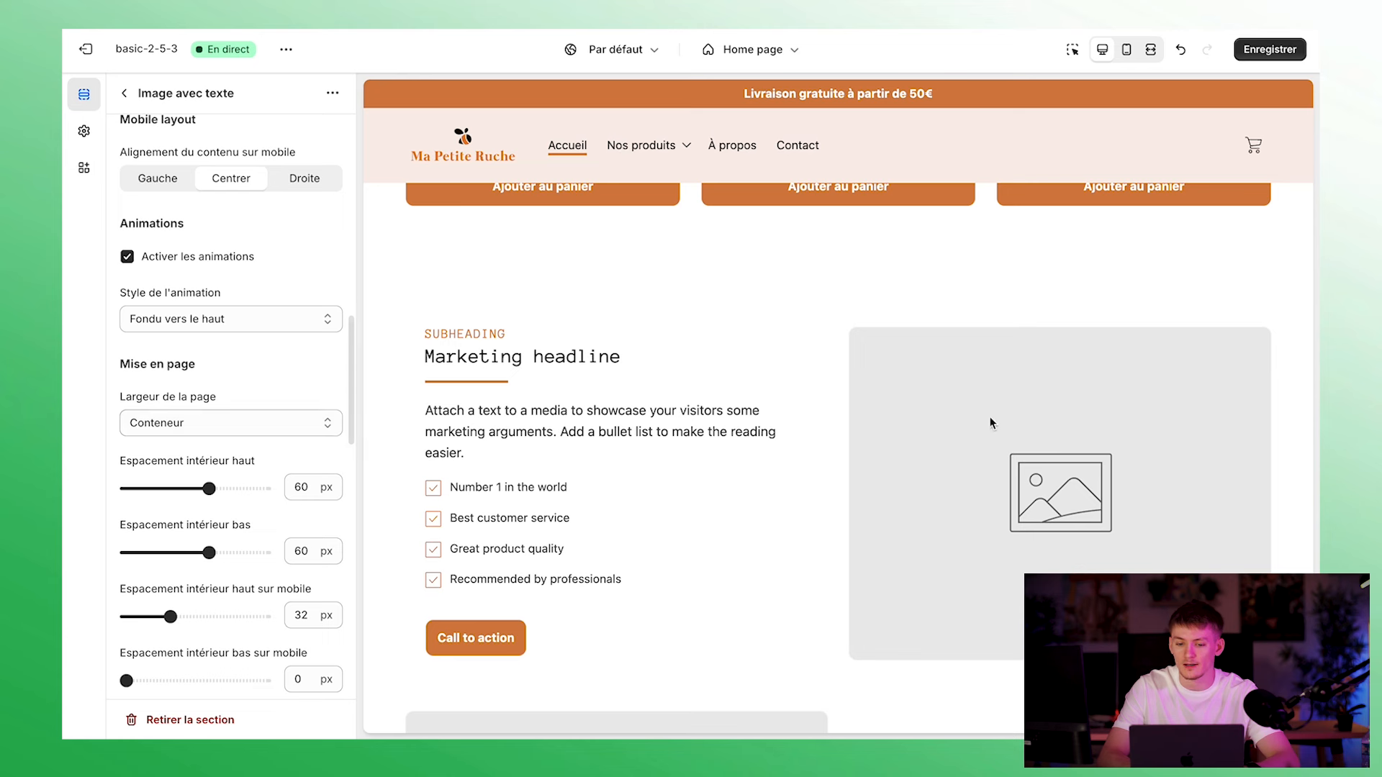
pyautogui.scroll(15, 236, 396)
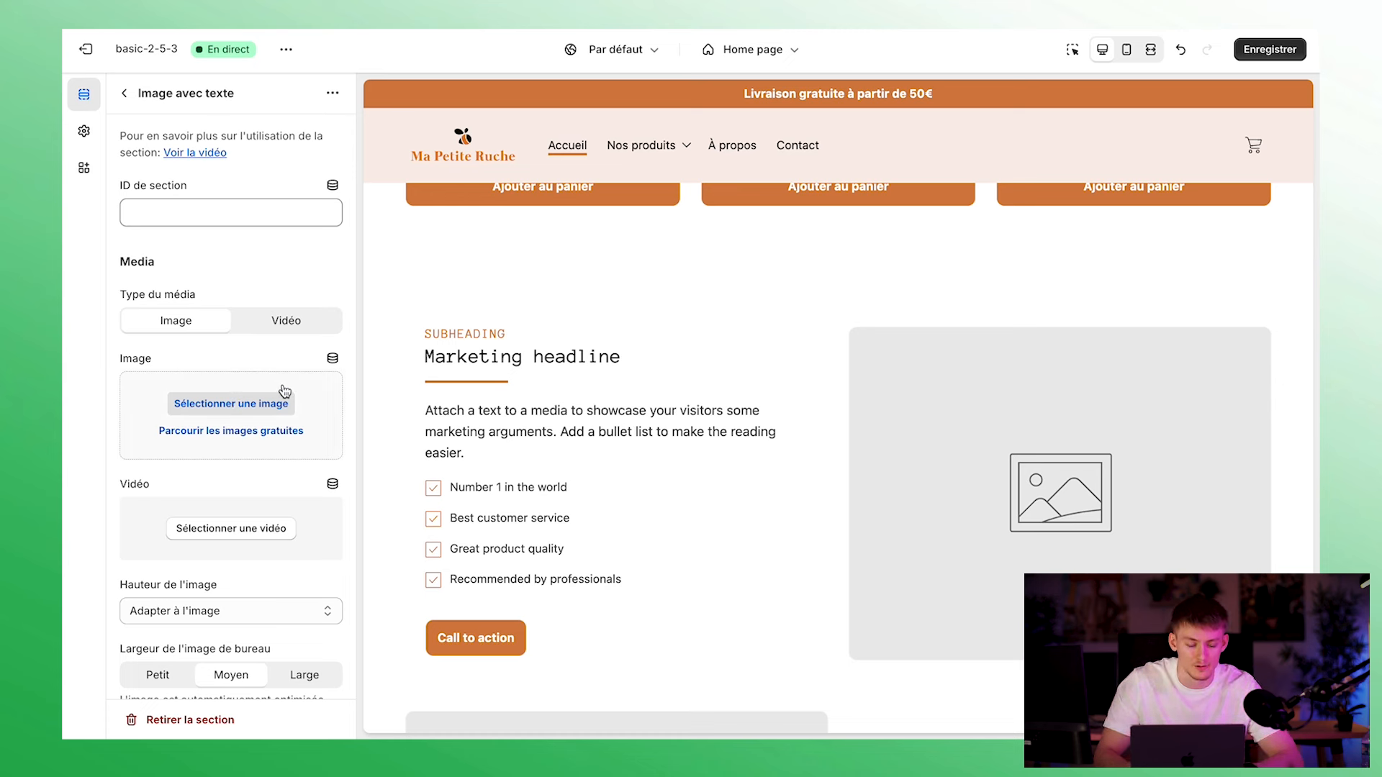
# Set the honey photo pexels-pixabay-33260 as the image of the first Image avec texte section
pyautogui.scroll(-1, 279, 389)
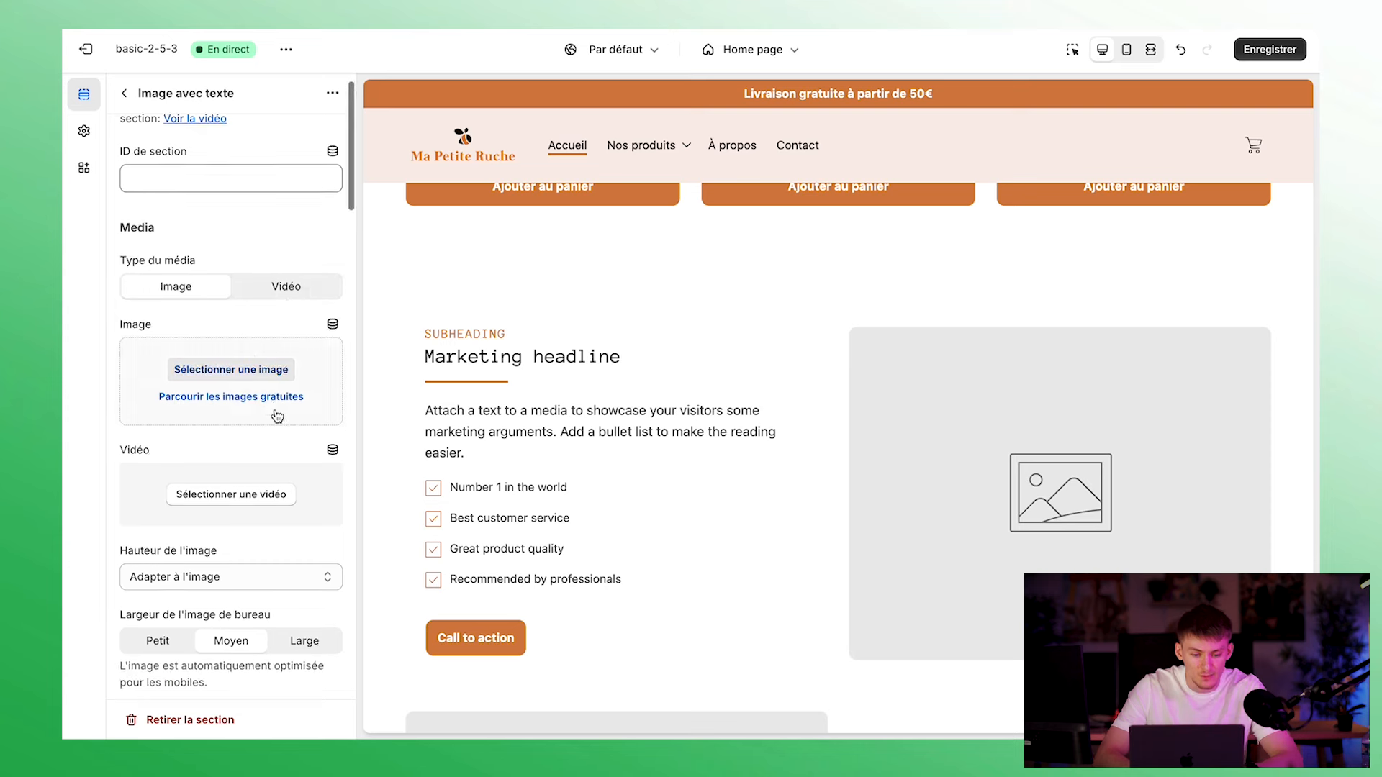
pyautogui.click(275, 360)
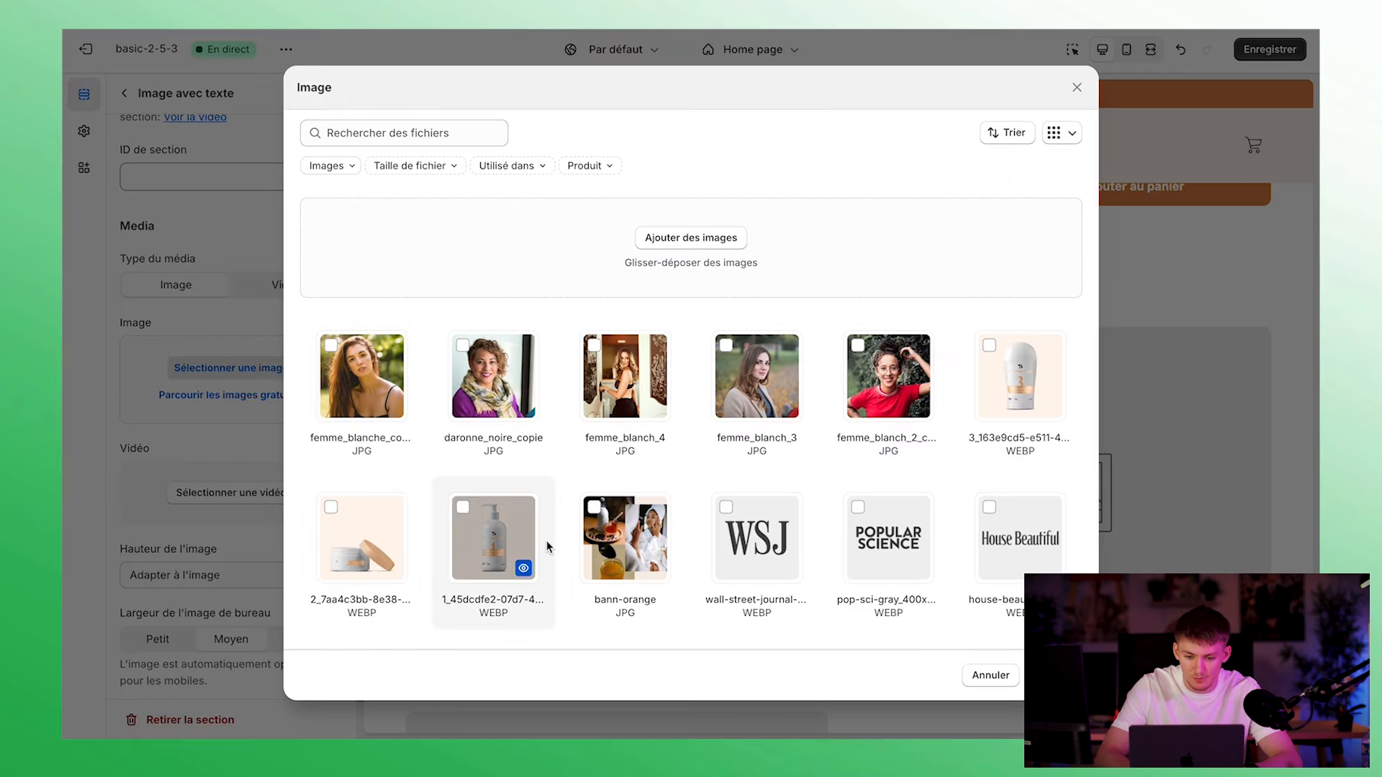
pyautogui.scroll(-10, 547, 549)
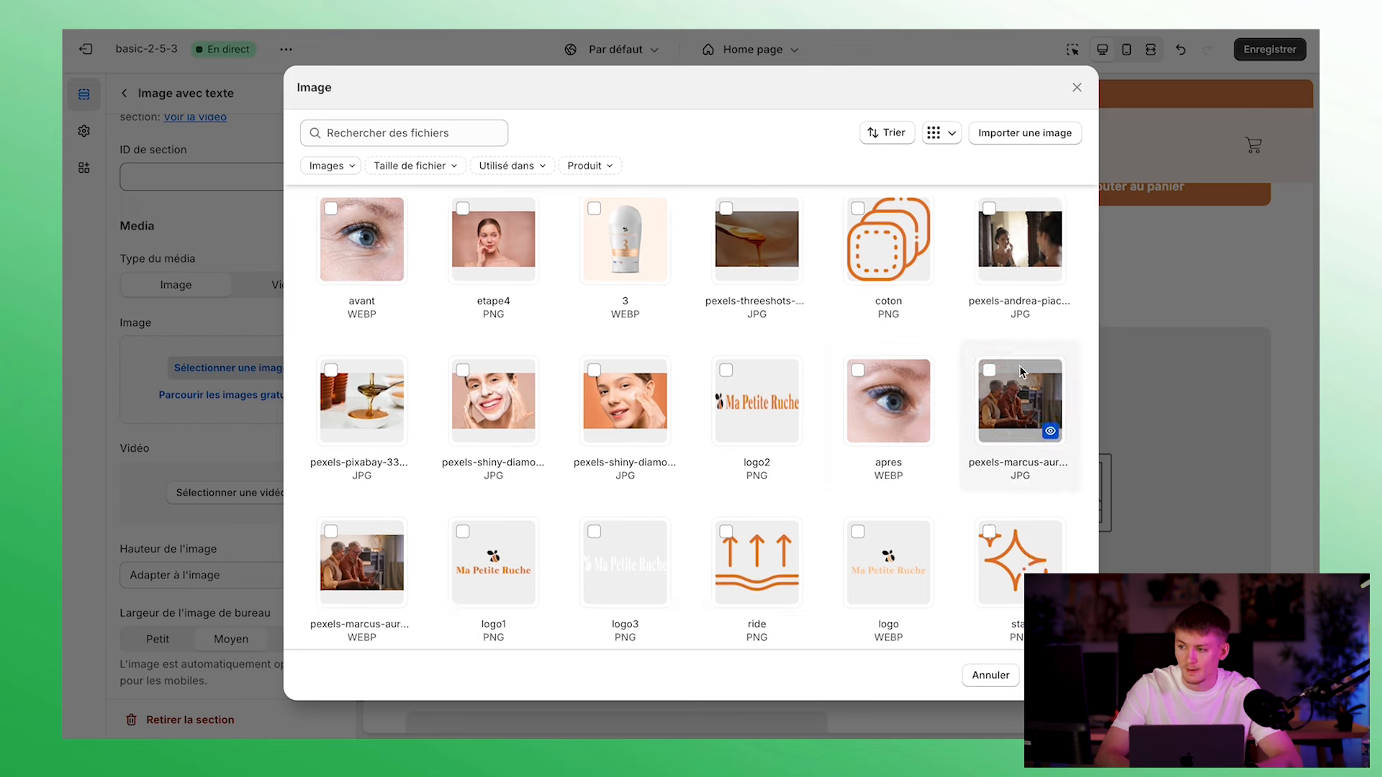
pyautogui.click(333, 394)
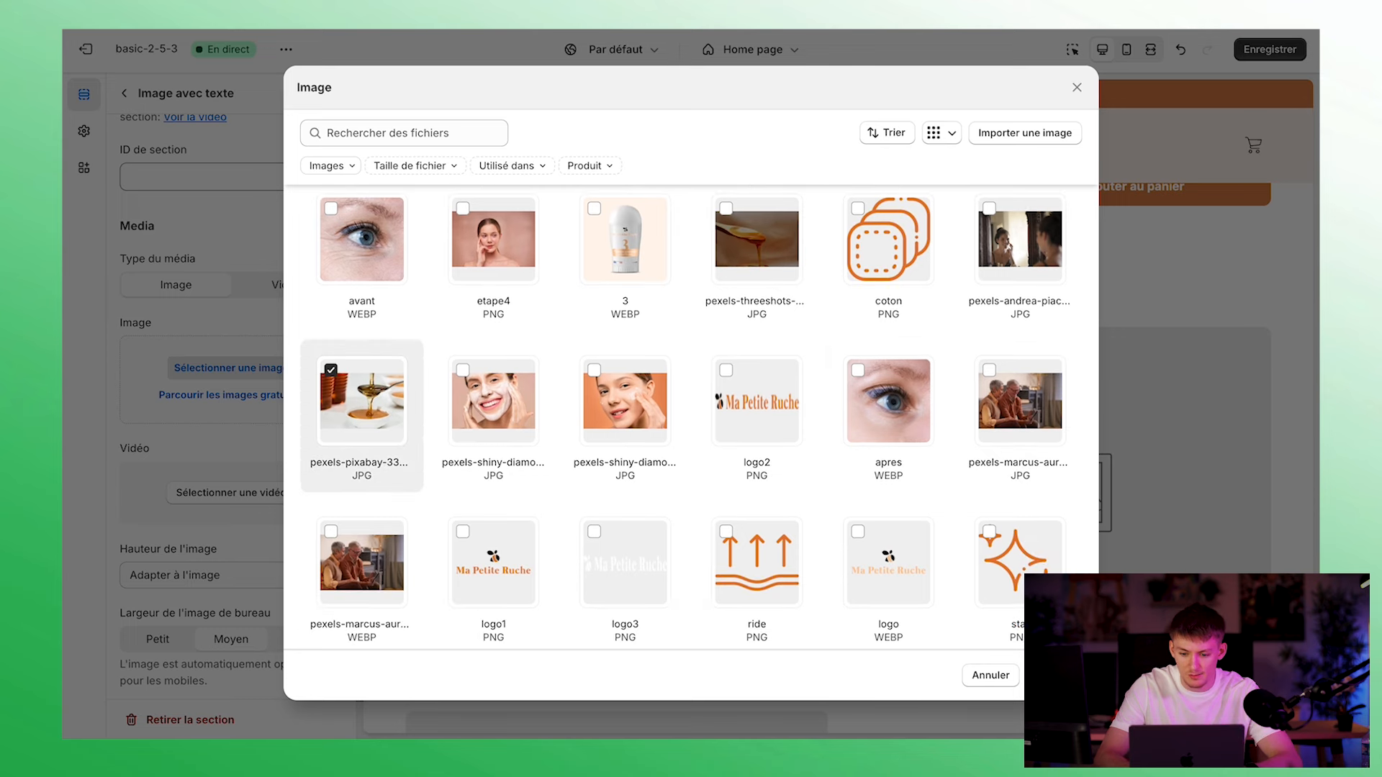
pyautogui.click(1053, 675)
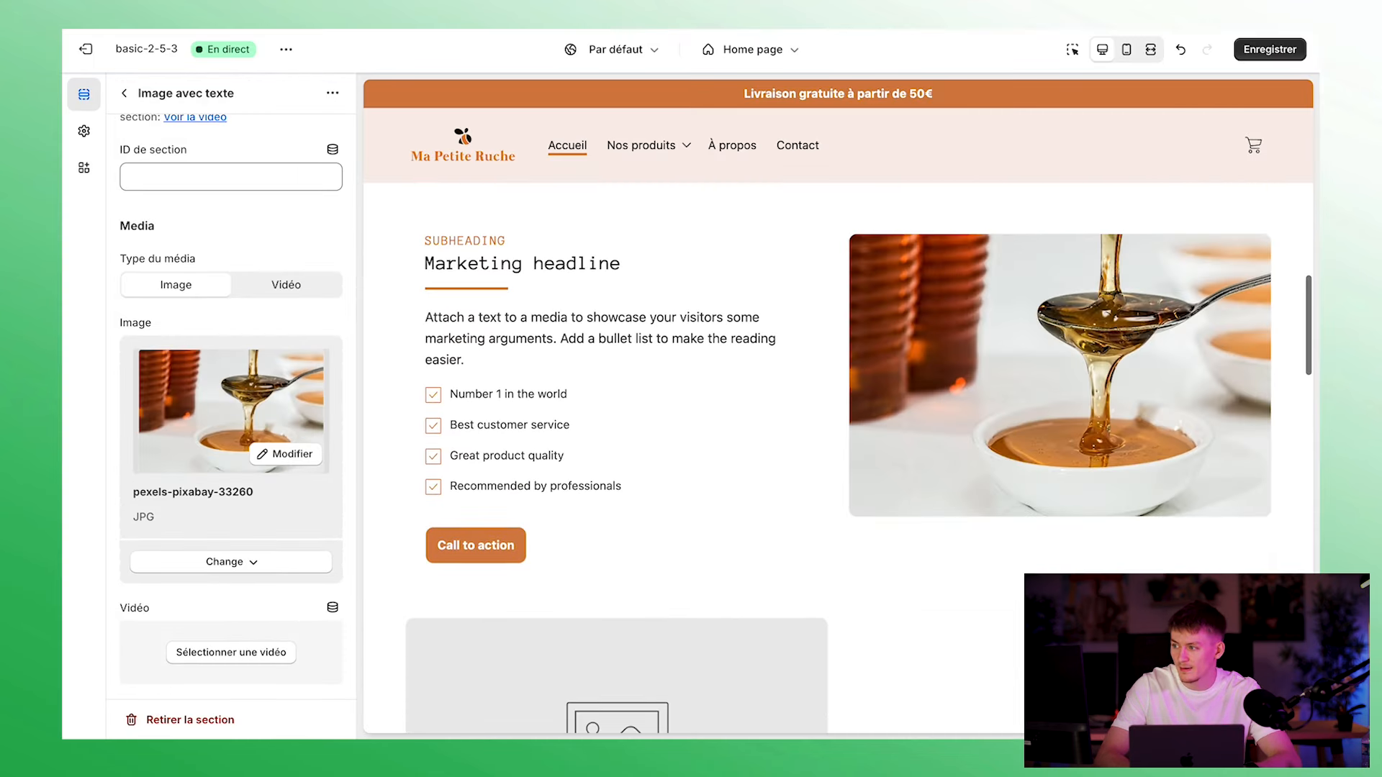
pyautogui.scroll(-5, 202, 618)
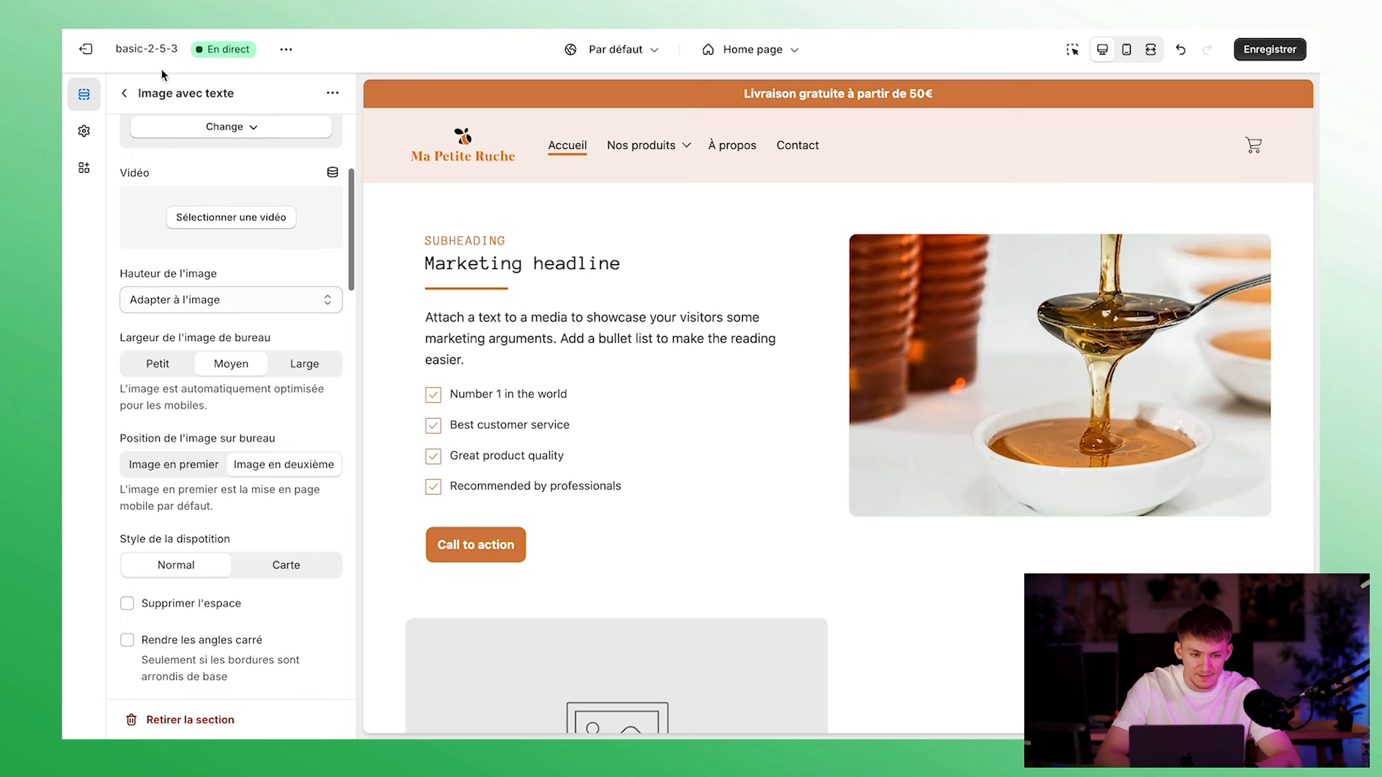
# Set the first Image avec texte section's title to "Douceur Naturelle & Efficacité" and its subtitle to "Miel"
pyautogui.click(123, 93)
pyautogui.click(185, 452)
pyautogui.tripleClick(192, 243)
pyautogui.write('Douceur Naturelle & Efficacité')
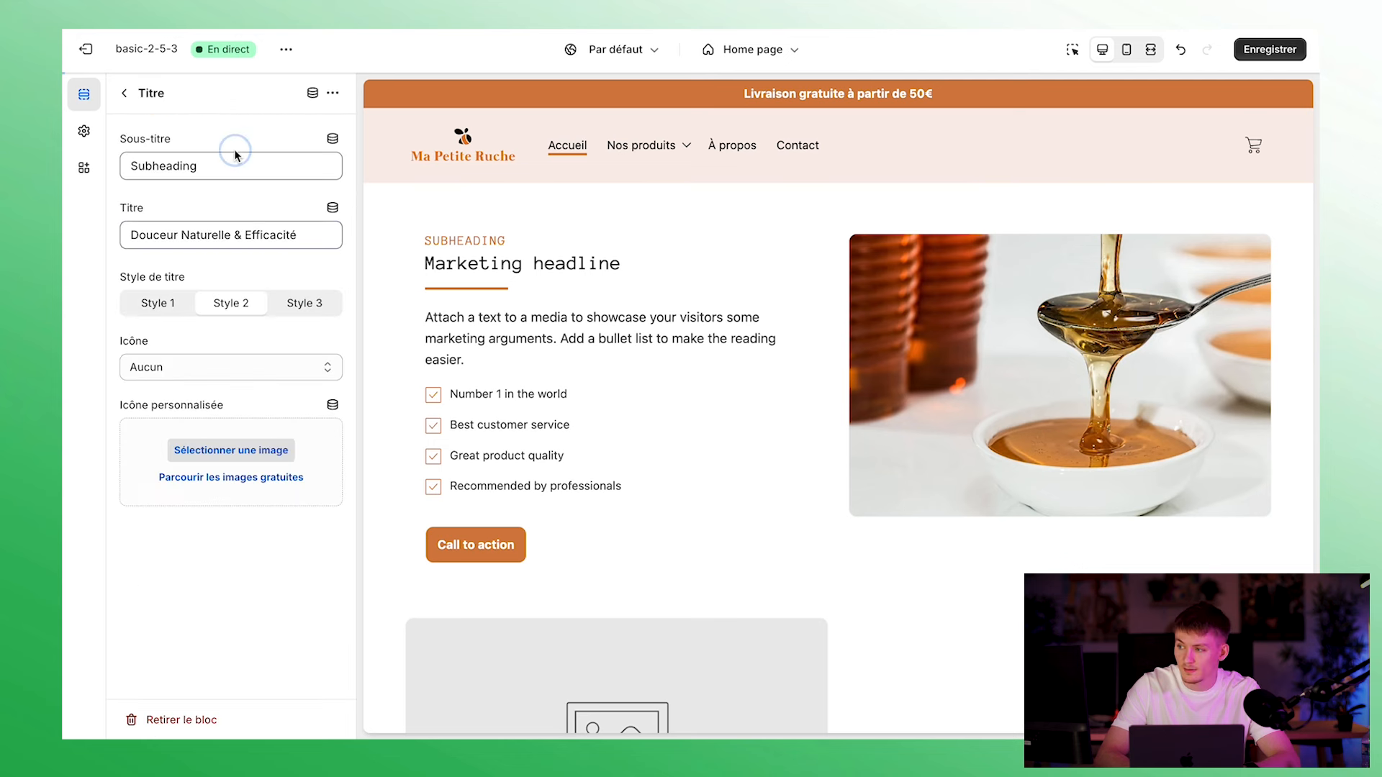
pyautogui.tripleClick(235, 149)
pyautogui.tripleClick(230, 166)
pyautogui.write('Miel')
pyautogui.click(124, 93)
# Replace the section's text block description with the French copy beginning "Plongez dans l'univers de Ma Petite Ruche où le miel bio transforme chaque soin"
pyautogui.click(245, 494)
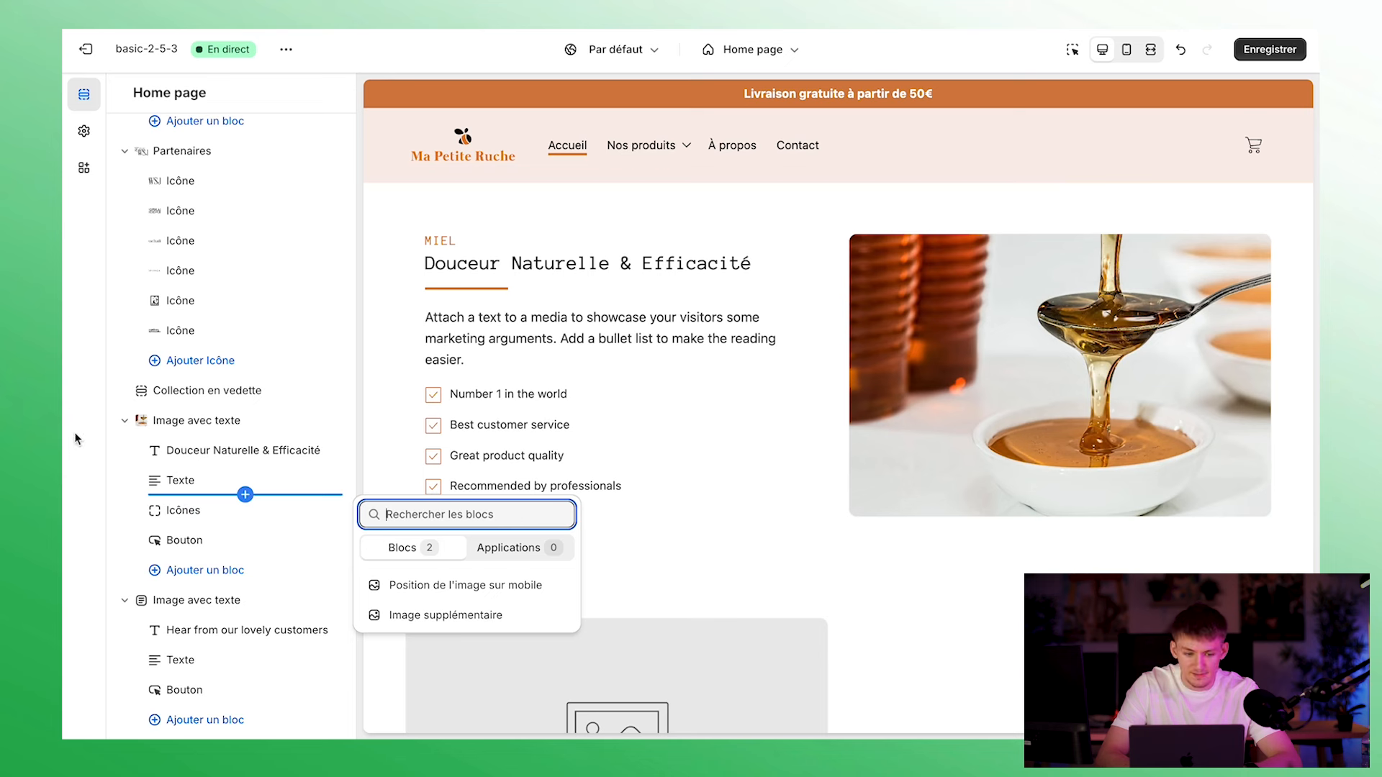
pyautogui.click(185, 481)
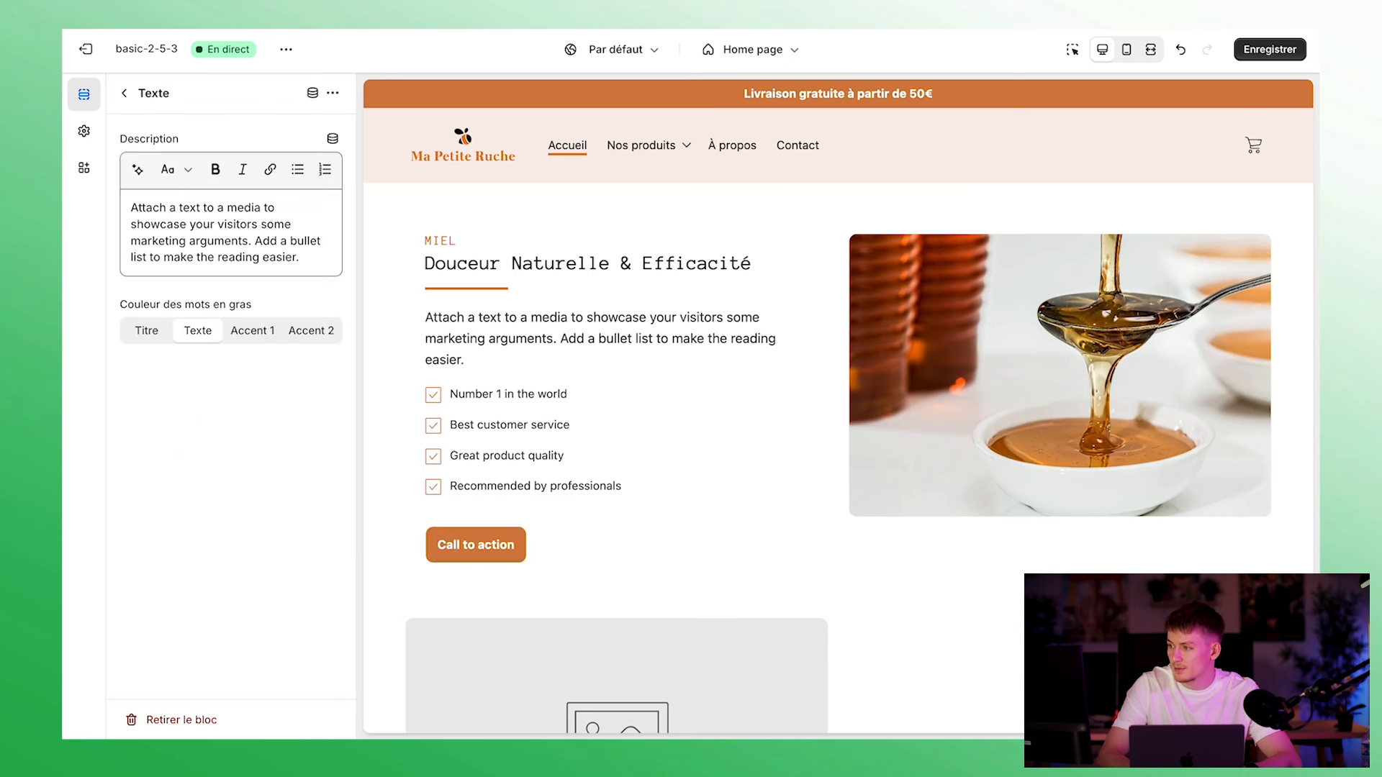
pyautogui.tripleClick(271, 262)
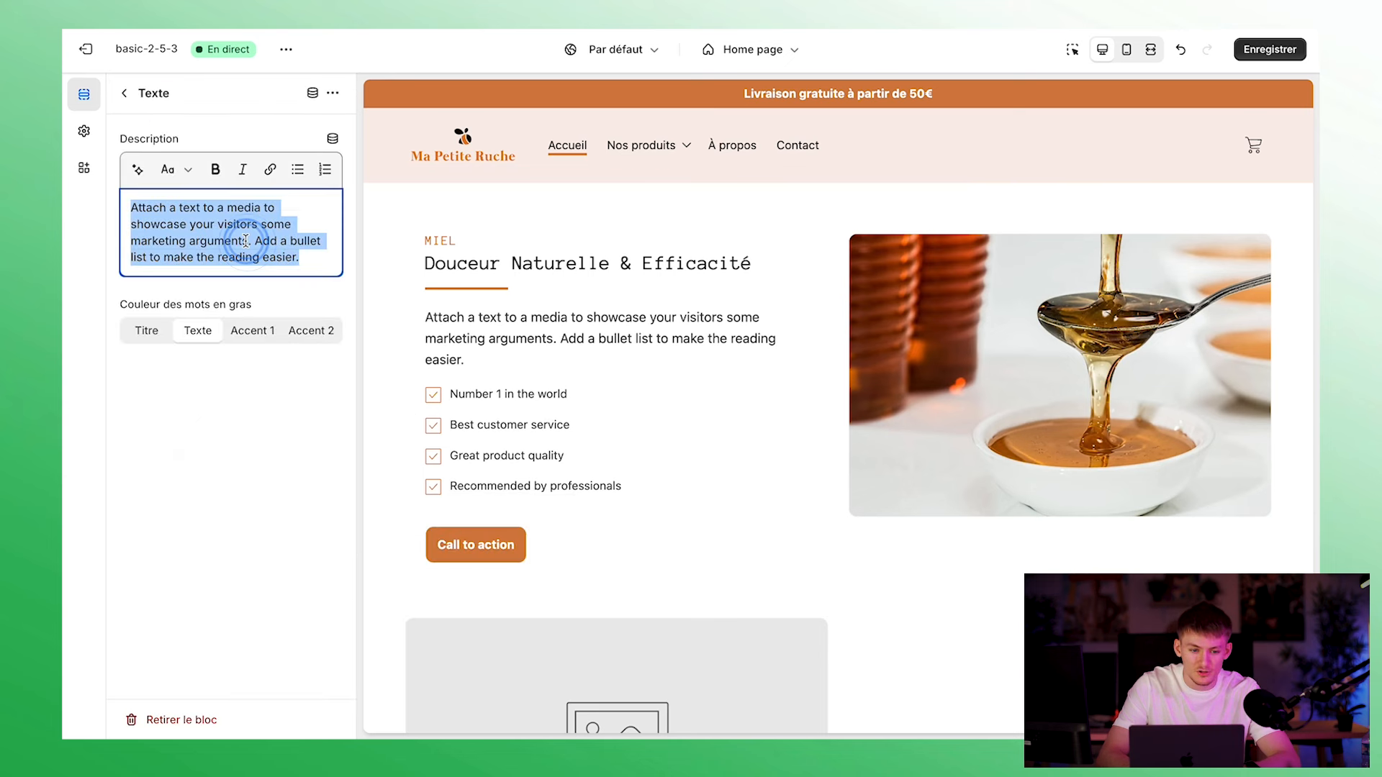
pyautogui.write("Plongez dans l'univers de Ma Petite Ruche où le miel bio transforme chaque soin en une expérience unique. Nos cosmétiques nourrissent et protègent votre peau avec la puissance naturelle du miel, pour une beauté éclatante et saine.")
pyautogui.click(125, 94)
# Delete the Icônes block from the first Image avec texte section and set its button text to "Découvrir la gamme"
pyautogui.click(313, 508)
pyautogui.click(173, 508)
pyautogui.tripleClick(246, 229)
pyautogui.write('D')
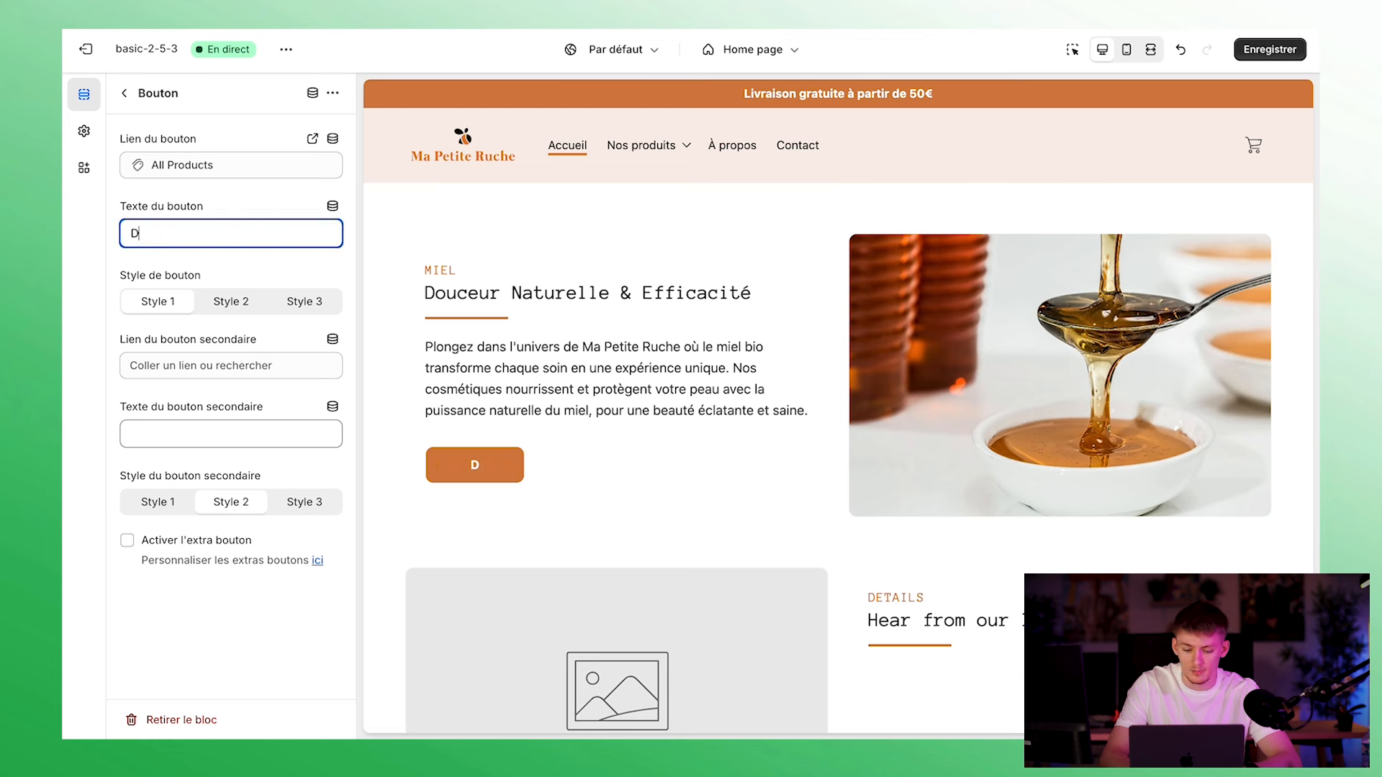
pyautogui.write('écouvrir la gamme')
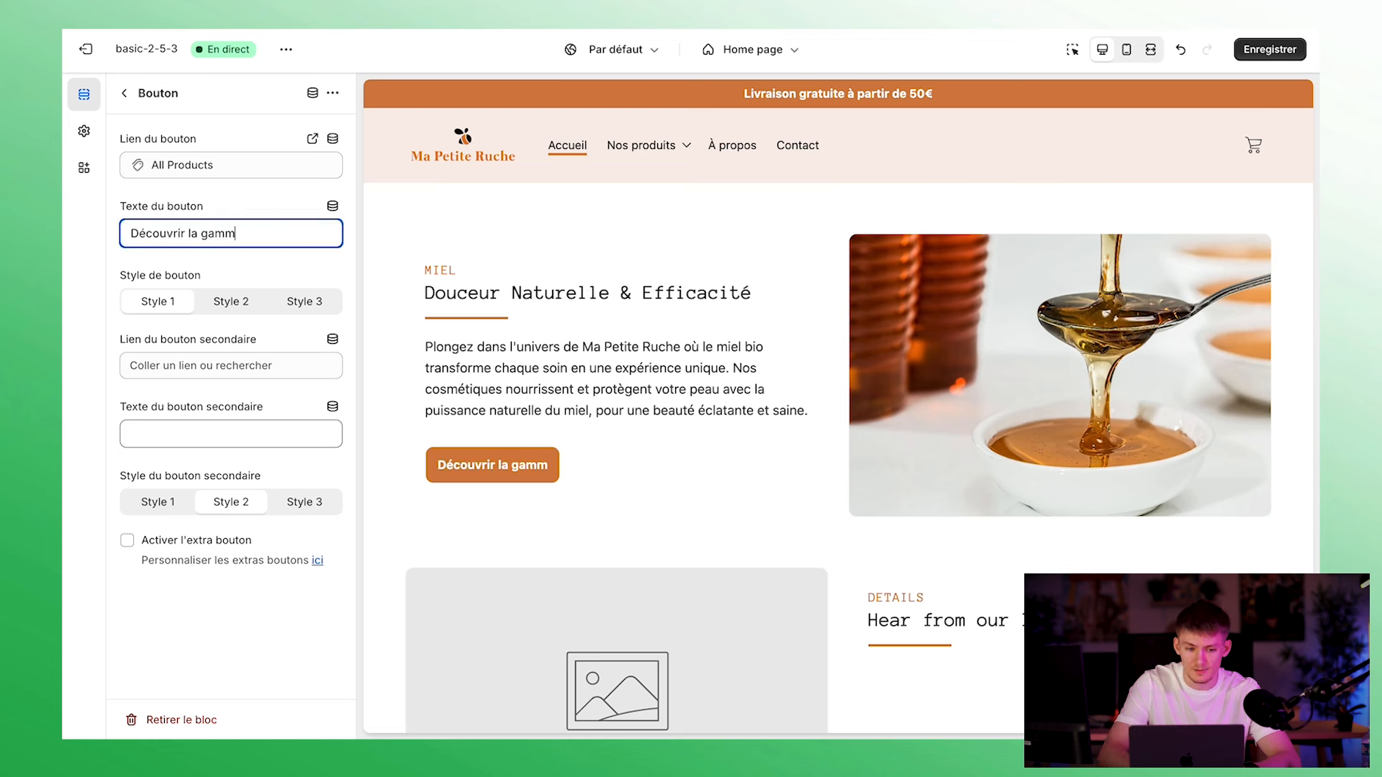
# Set the font choice for the theme's buttons to Titres in the theme settings
pyautogui.click(84, 130)
pyautogui.scroll(-2, 235, 475)
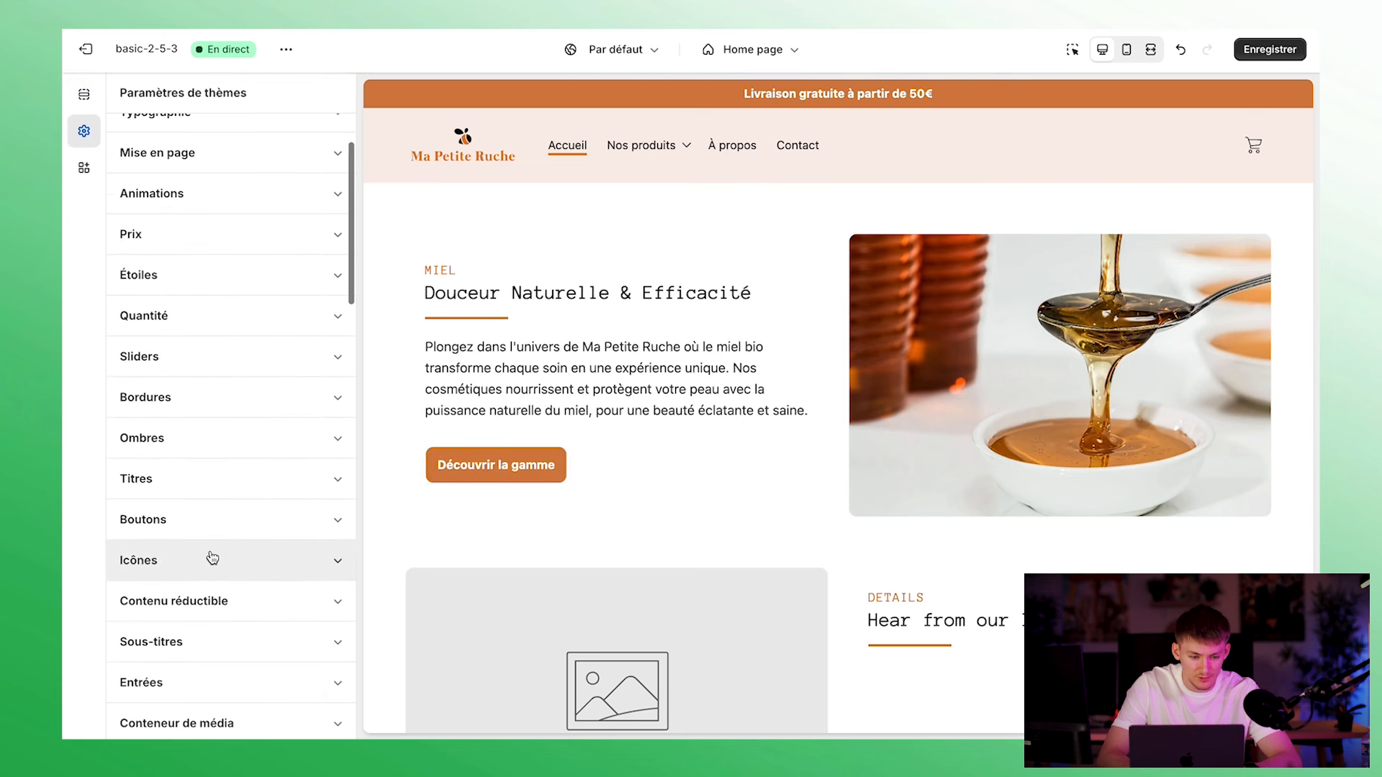
pyautogui.scroll(-2, 237, 519)
pyautogui.scroll(-2, 216, 576)
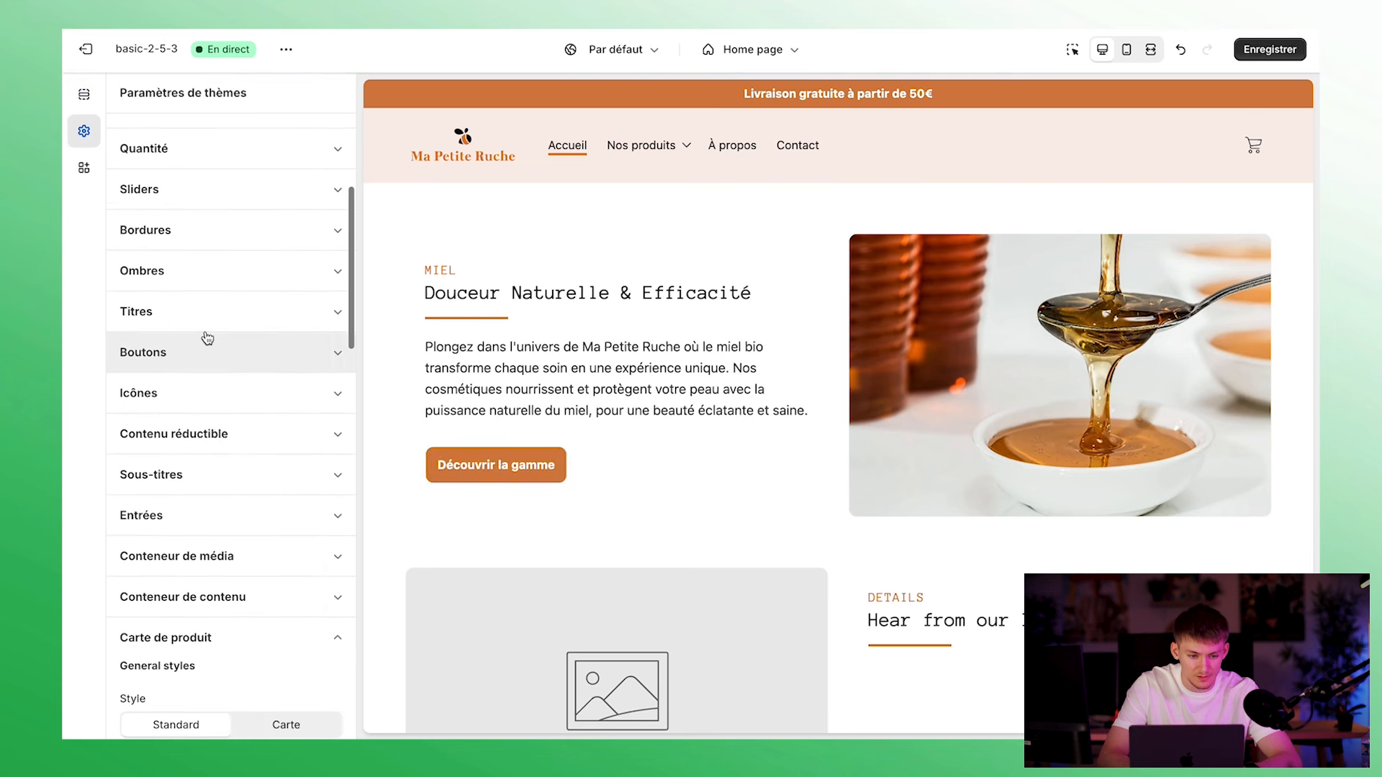
pyautogui.click(197, 352)
pyautogui.scroll(-3, 302, 432)
pyautogui.click(177, 285)
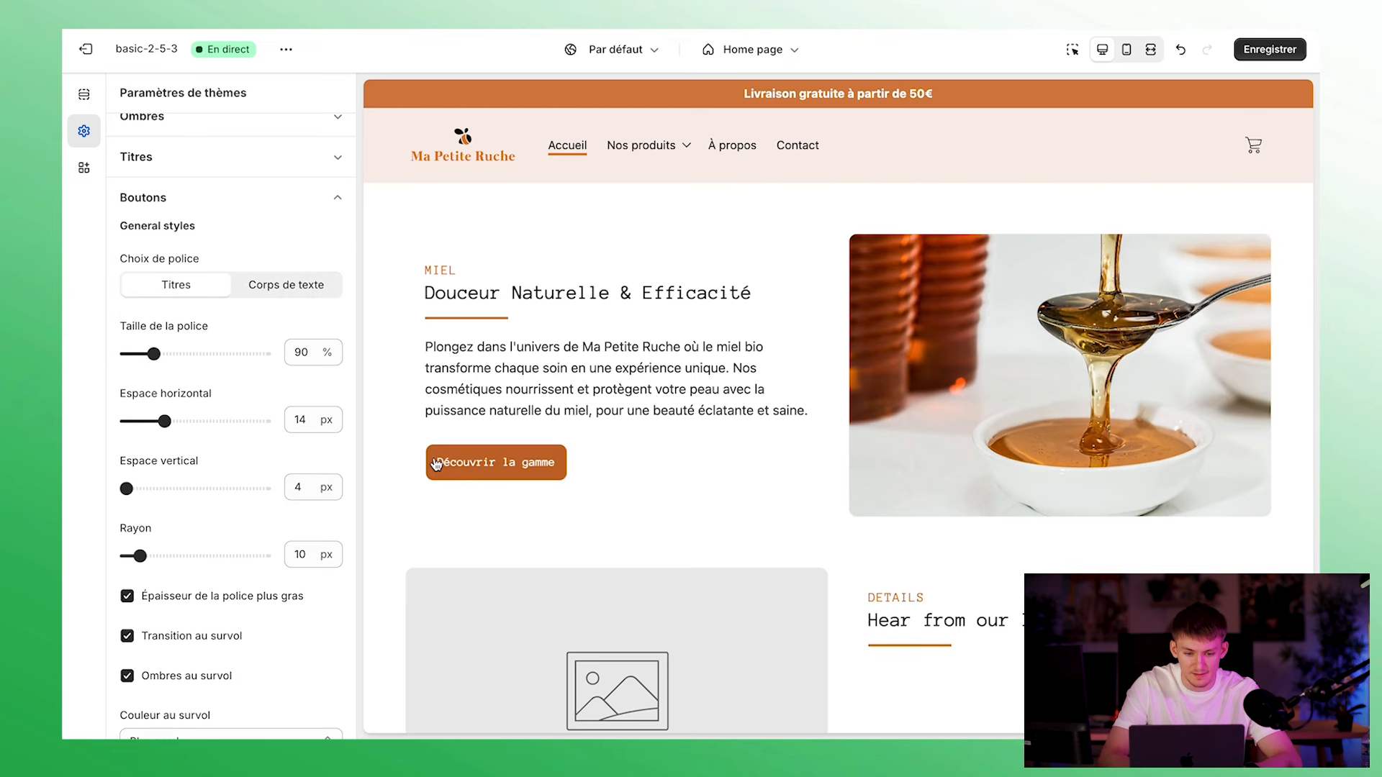
# Try the Nuancier 2 colour palette on the first Image avec texte section and restore Nuancier 1
pyautogui.click(85, 96)
pyautogui.click(122, 95)
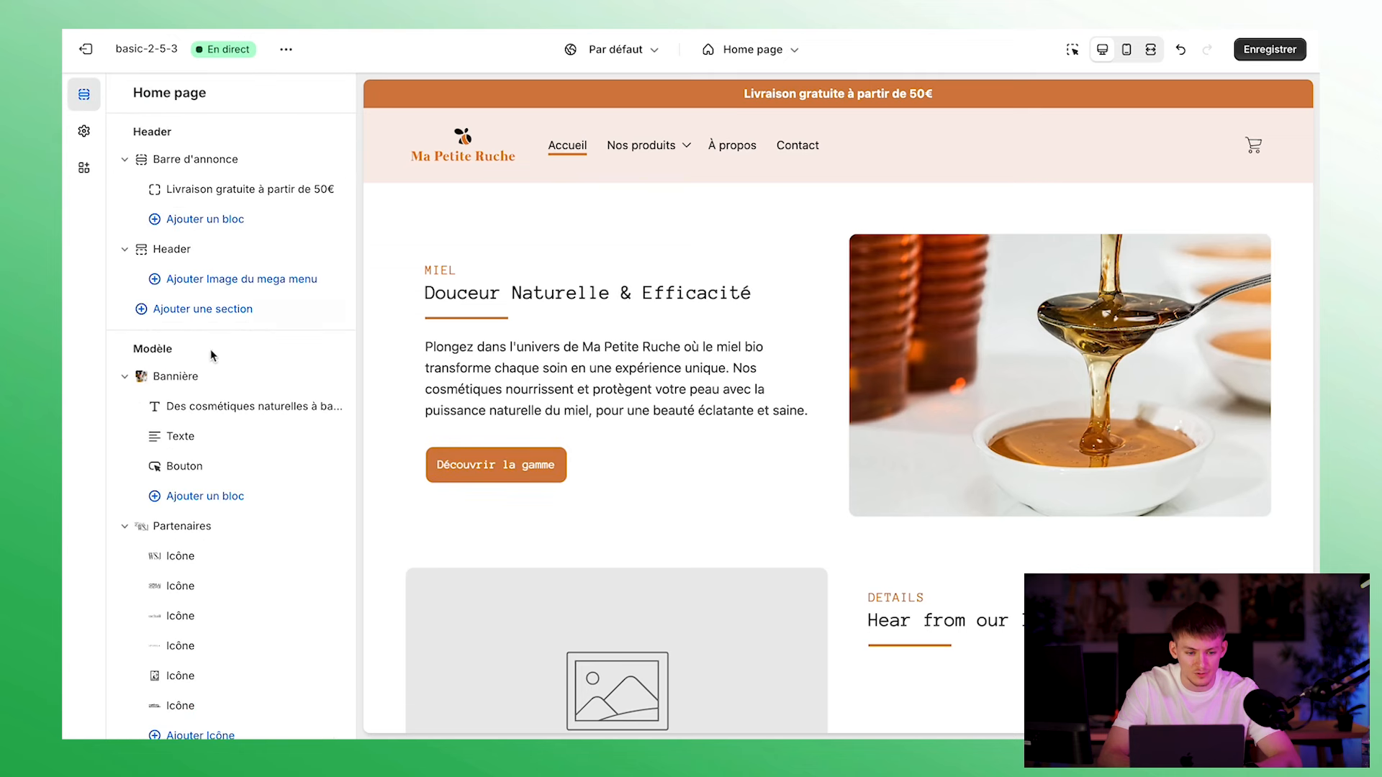
pyautogui.scroll(-6, 211, 360)
pyautogui.scroll(-1, 211, 376)
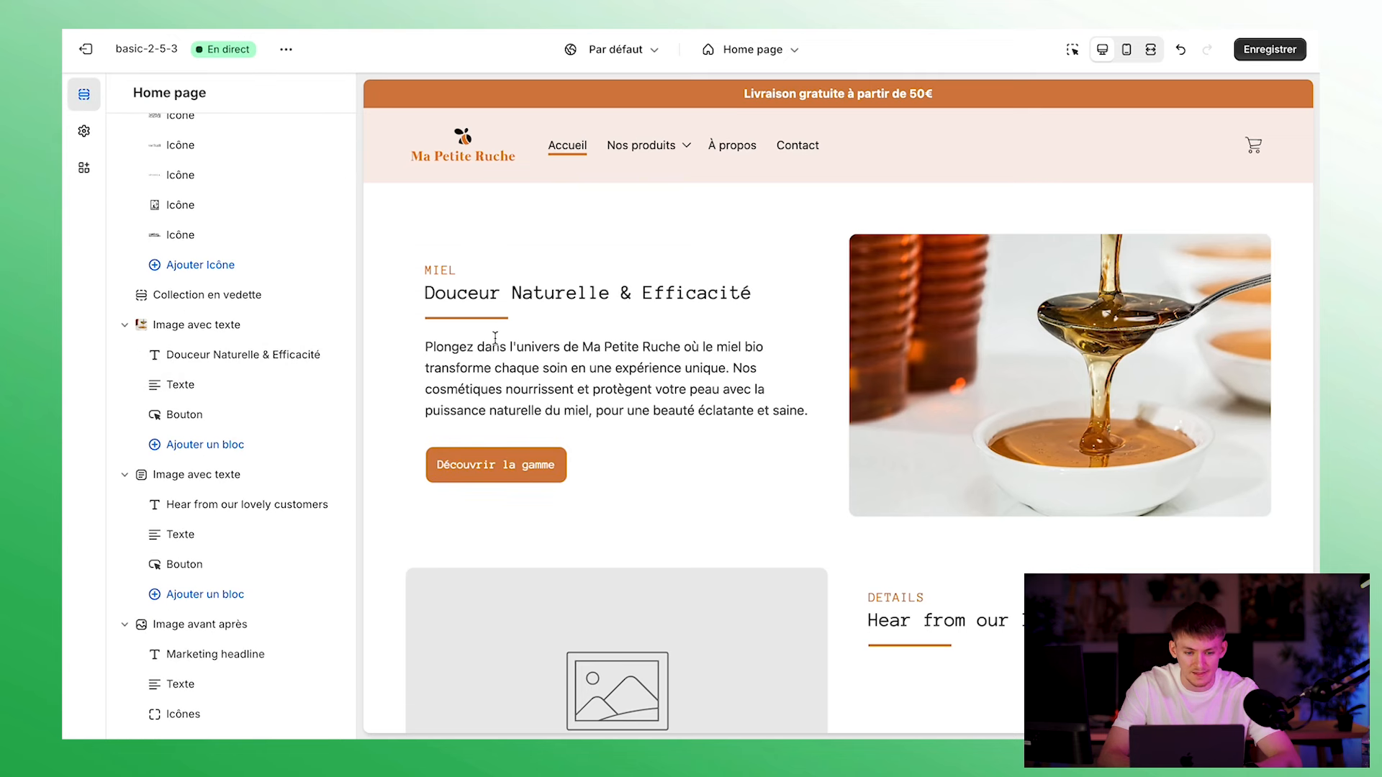
pyautogui.scroll(-1, 503, 293)
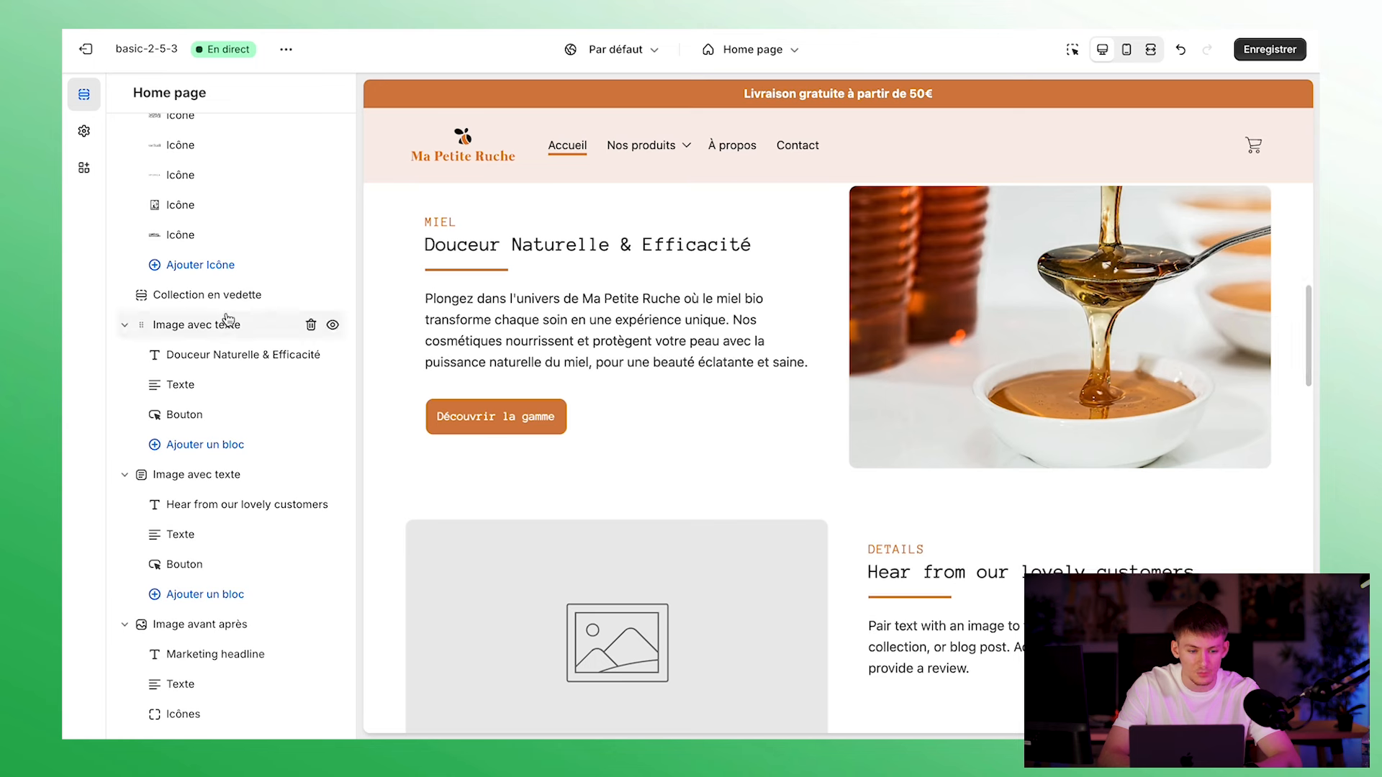
pyautogui.click(205, 325)
pyautogui.scroll(-15, 232, 434)
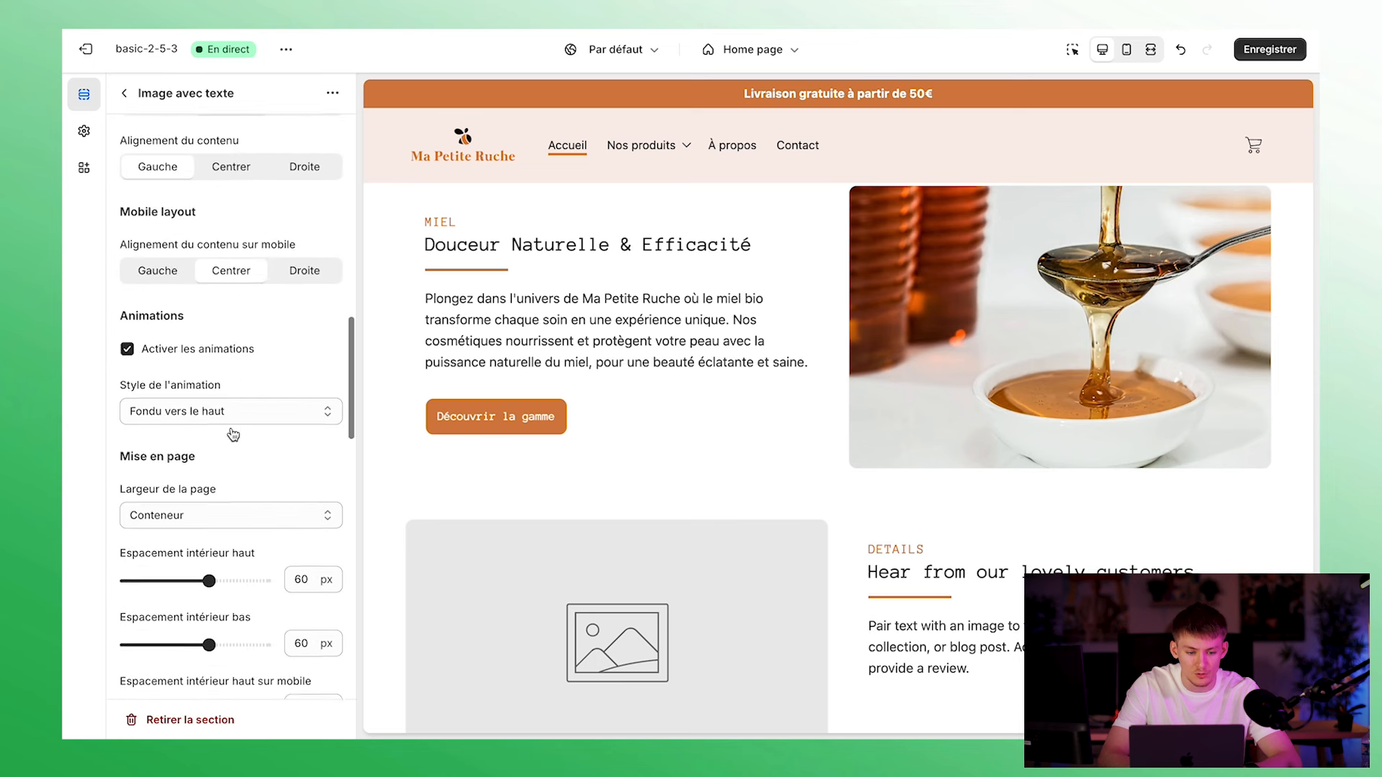
pyautogui.click(271, 268)
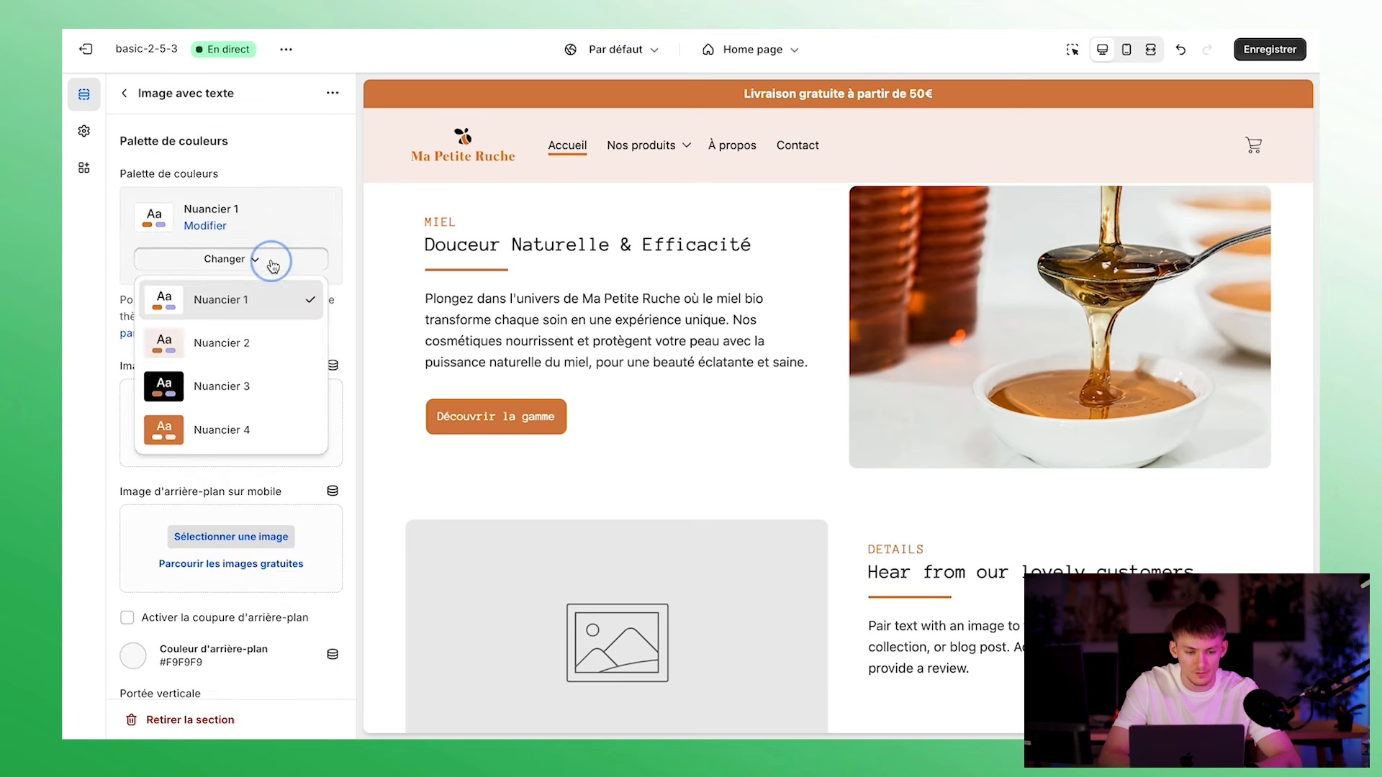
pyautogui.click(265, 342)
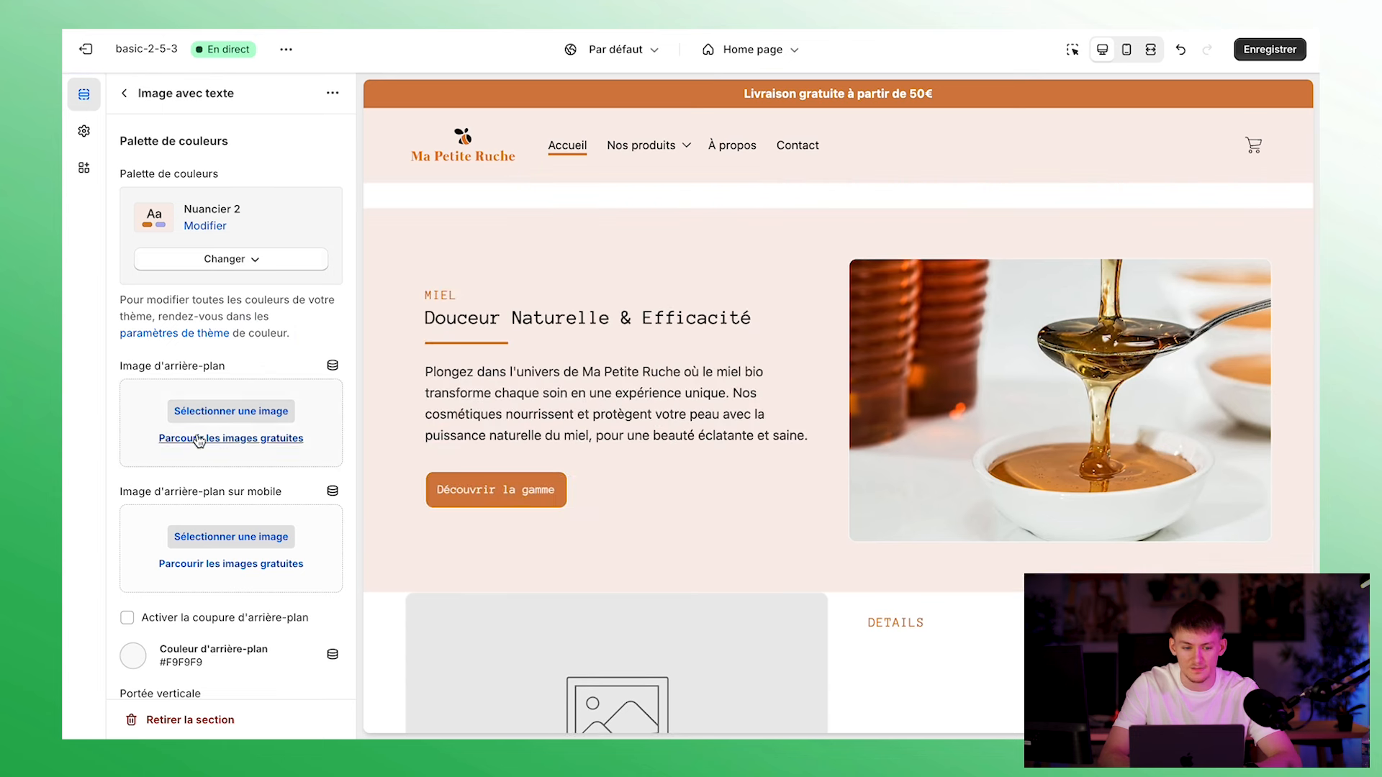
pyautogui.click(225, 260)
pyautogui.click(219, 294)
# Try a background cut in #F9EEE8 behind the first Image avec texte section, adjusting its vertical range and setting the horizontal range to 16%
pyautogui.scroll(-5, 219, 432)
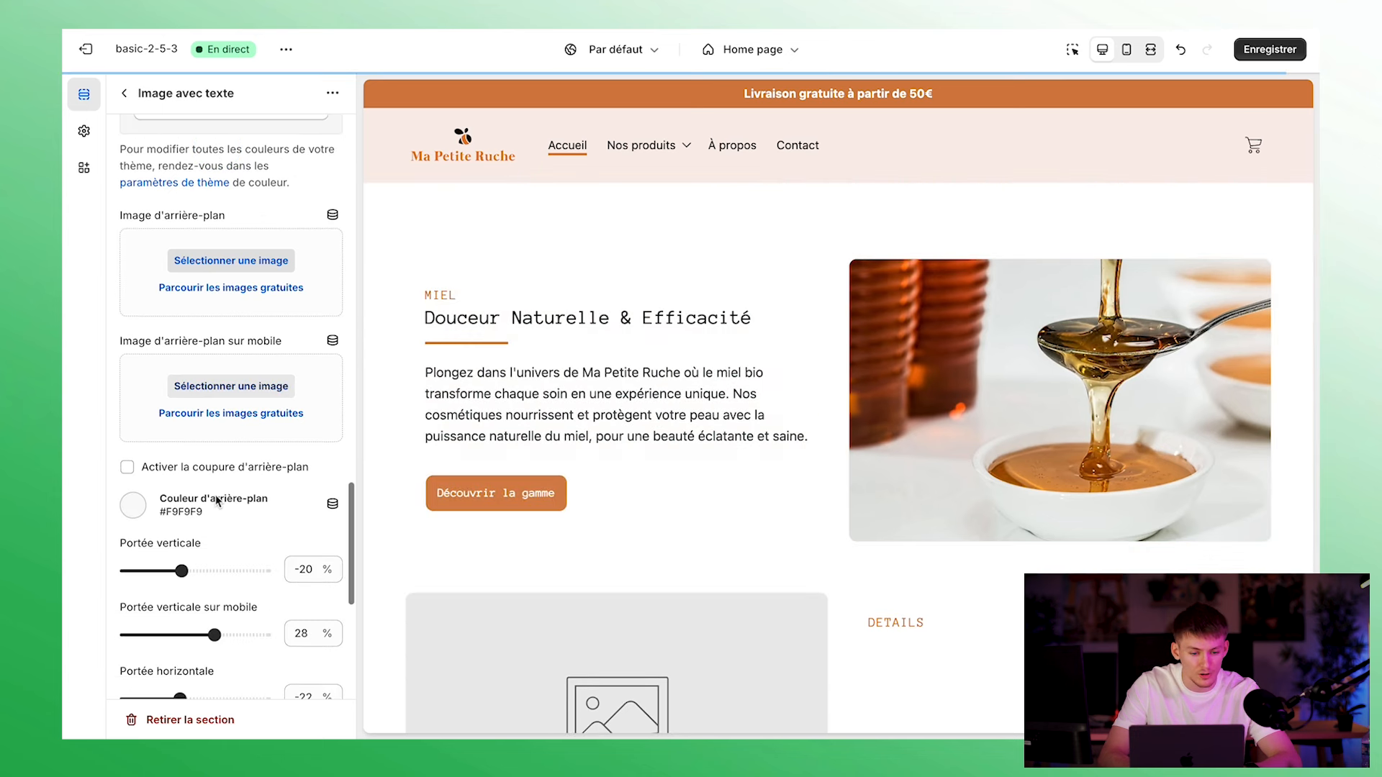
pyautogui.click(127, 367)
pyautogui.click(134, 416)
pyautogui.moveTo(182, 472); pyautogui.dragTo(218, 472)
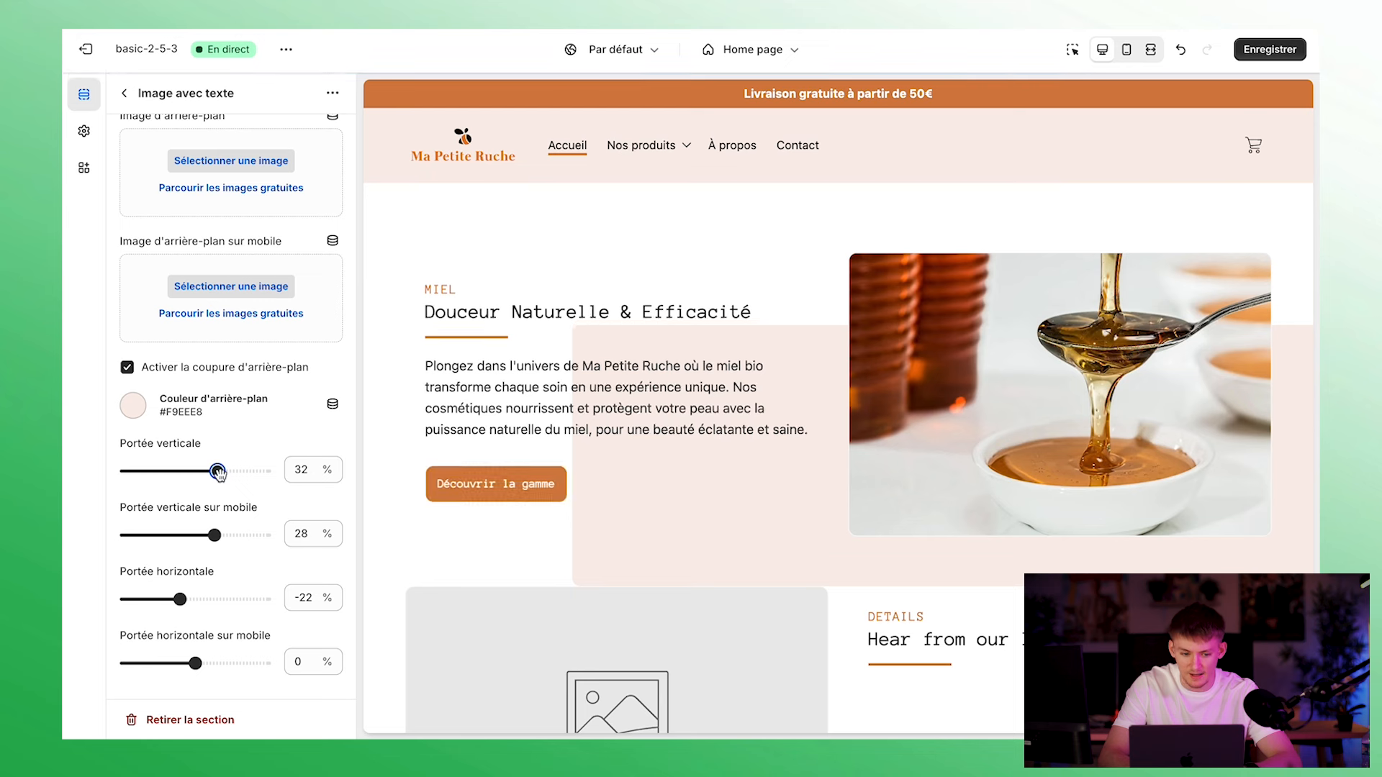
pyautogui.click(210, 539)
pyautogui.moveTo(180, 599)
pyautogui.mouseDown()
pyautogui.moveTo(156, 600)
pyautogui.moveTo(207, 599)
pyautogui.mouseUp()
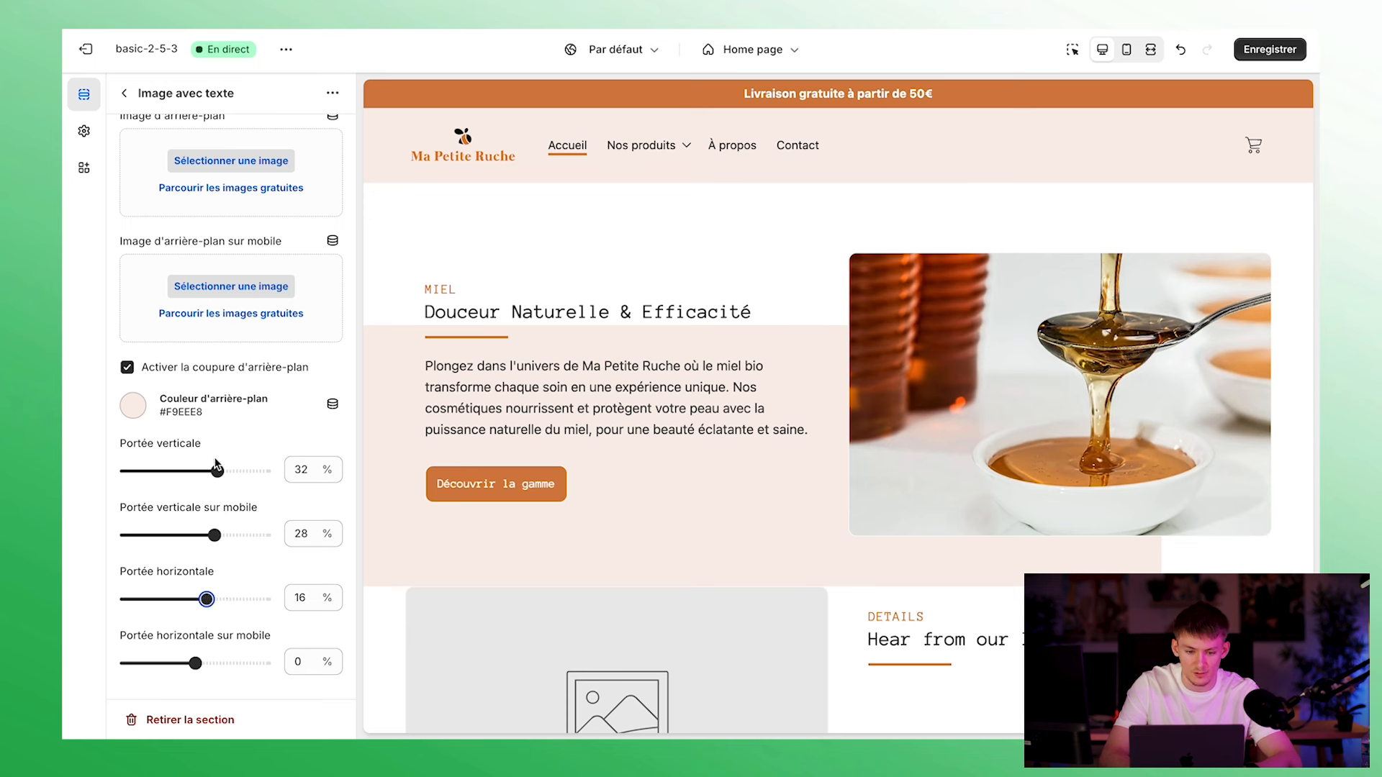
pyautogui.moveTo(216, 471); pyautogui.dragTo(210, 471)
pyautogui.scroll(7, 205, 379)
pyautogui.scroll(-7, 204, 379)
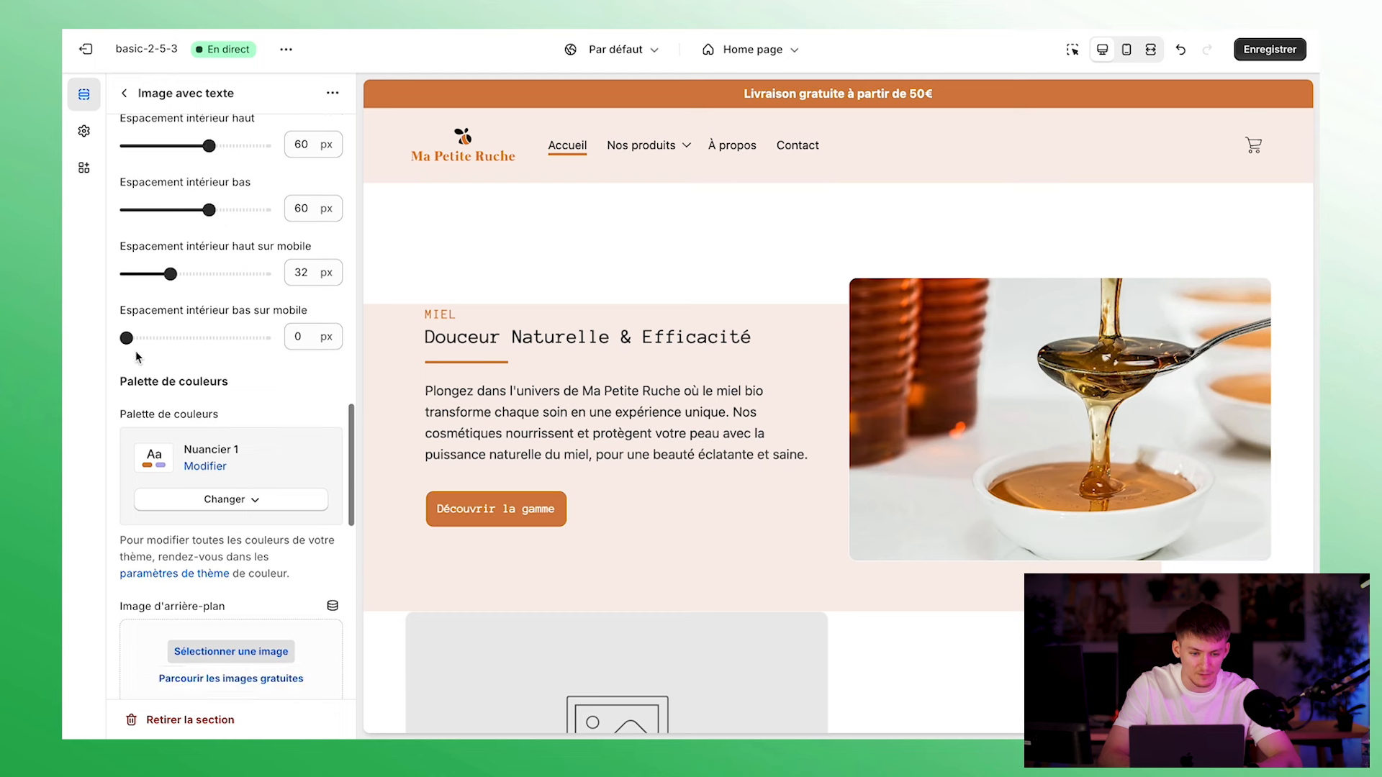
pyautogui.click(128, 383)
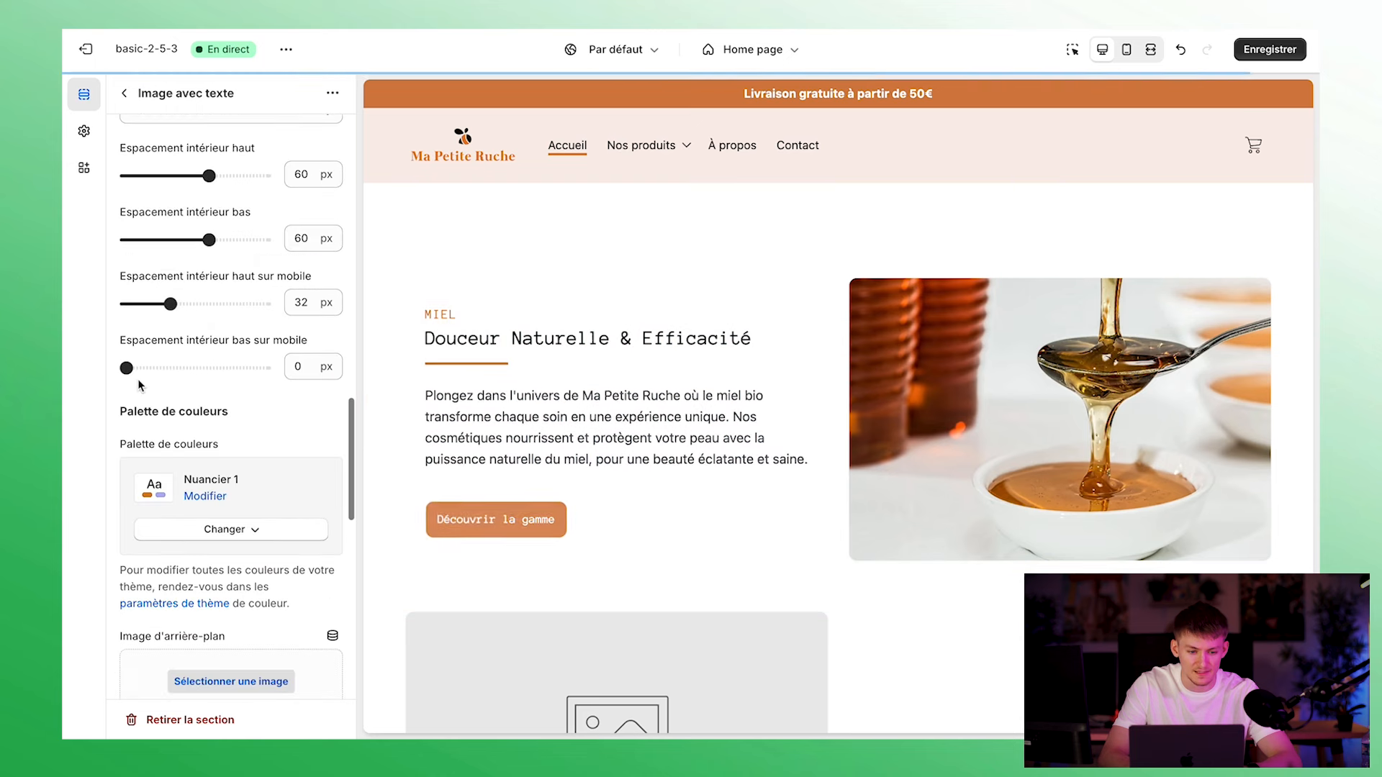
# Apply the Nuancier 2 colour palette to the first Image avec texte section
pyautogui.click(263, 509)
pyautogui.click(234, 580)
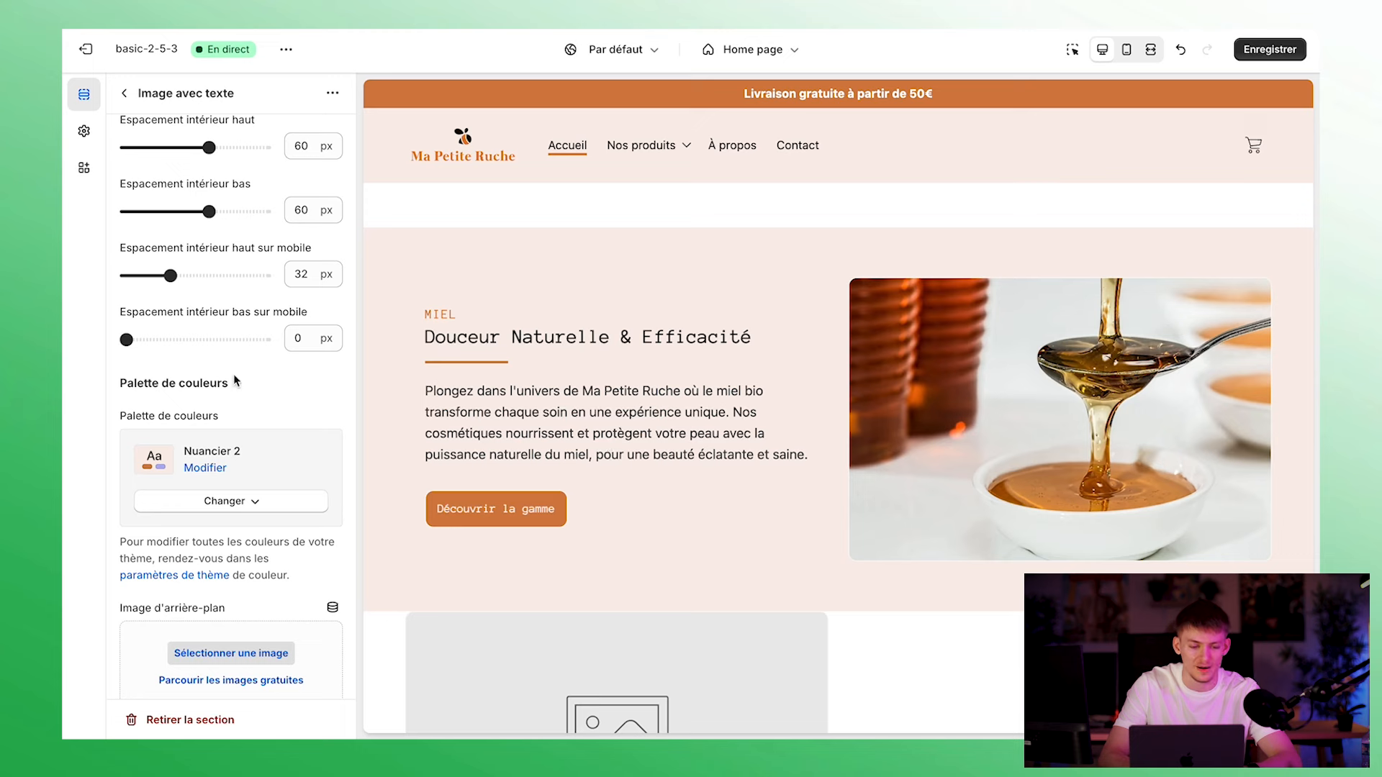
pyautogui.scroll(10, 234, 374)
pyautogui.scroll(-8, 206, 343)
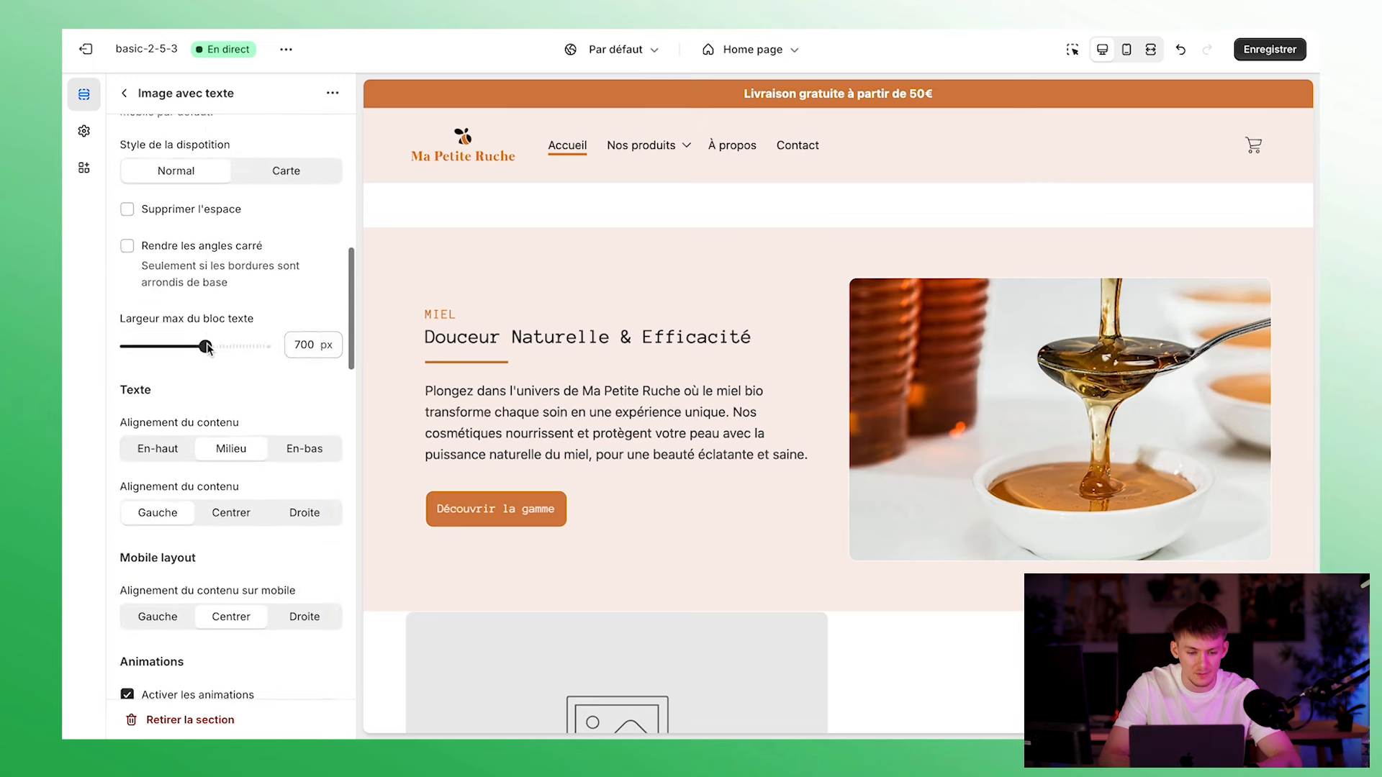
# Set the first Image avec texte section's inner spacings to 0 px and its page width to Pleine page
pyautogui.scroll(-7, 206, 342)
pyautogui.moveTo(213, 401); pyautogui.dragTo(127, 401)
pyautogui.moveTo(209, 465); pyautogui.dragTo(127, 467)
pyautogui.moveTo(170, 529); pyautogui.dragTo(127, 530)
pyautogui.click(292, 335)
pyautogui.click(257, 370)
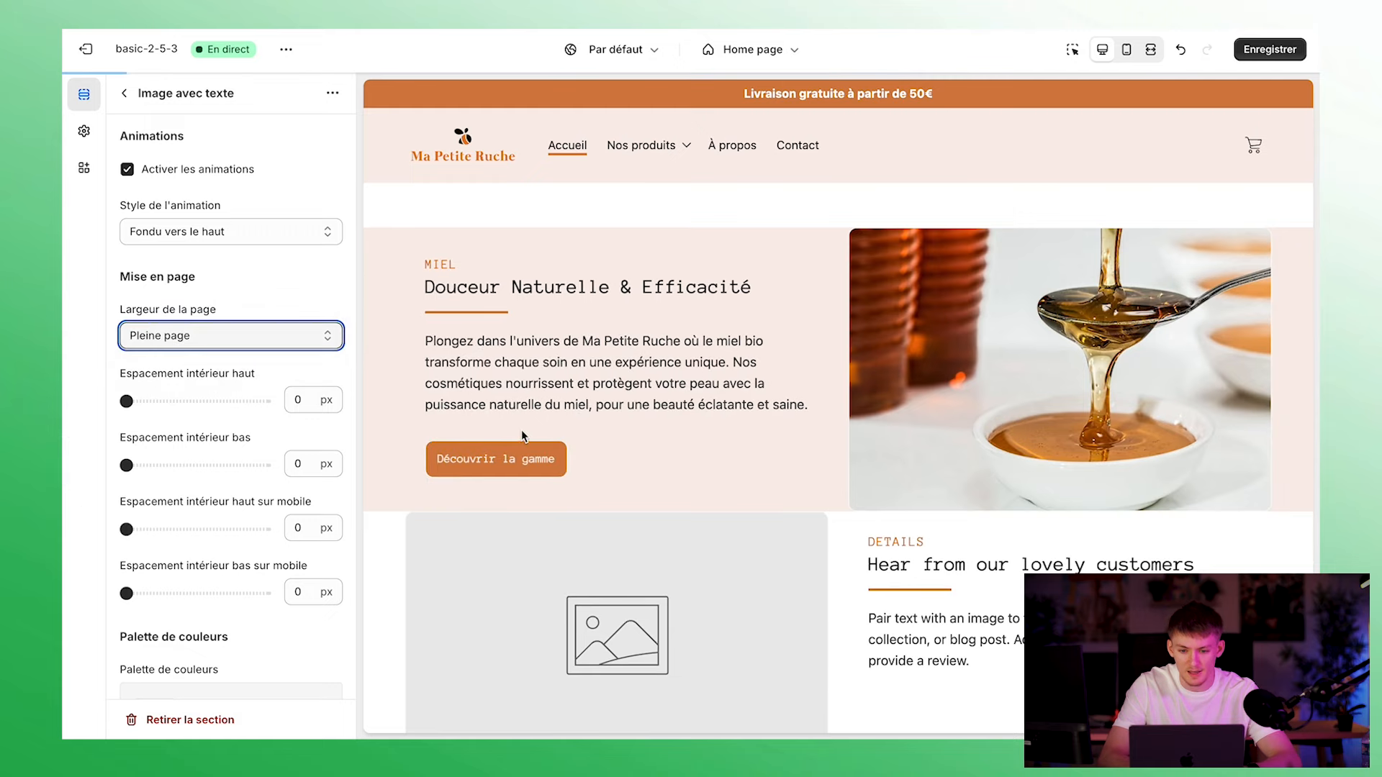
# Enable Supprimer l'espace and Rendre les angles carré for the first Image avec texte section
pyautogui.scroll(-10, 239, 272)
pyautogui.scroll(-3, 240, 272)
pyautogui.scroll(15, 239, 272)
pyautogui.scroll(-5, 239, 272)
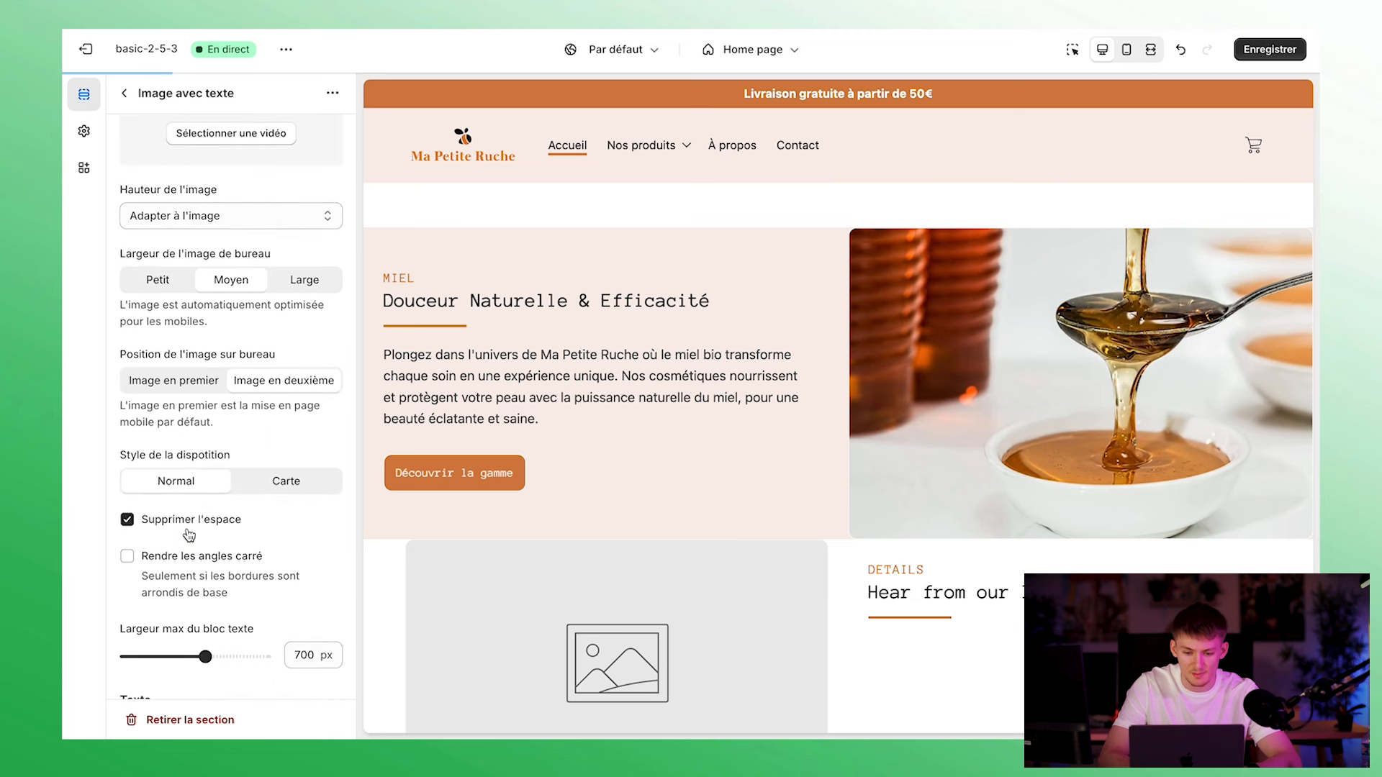
pyautogui.click(218, 558)
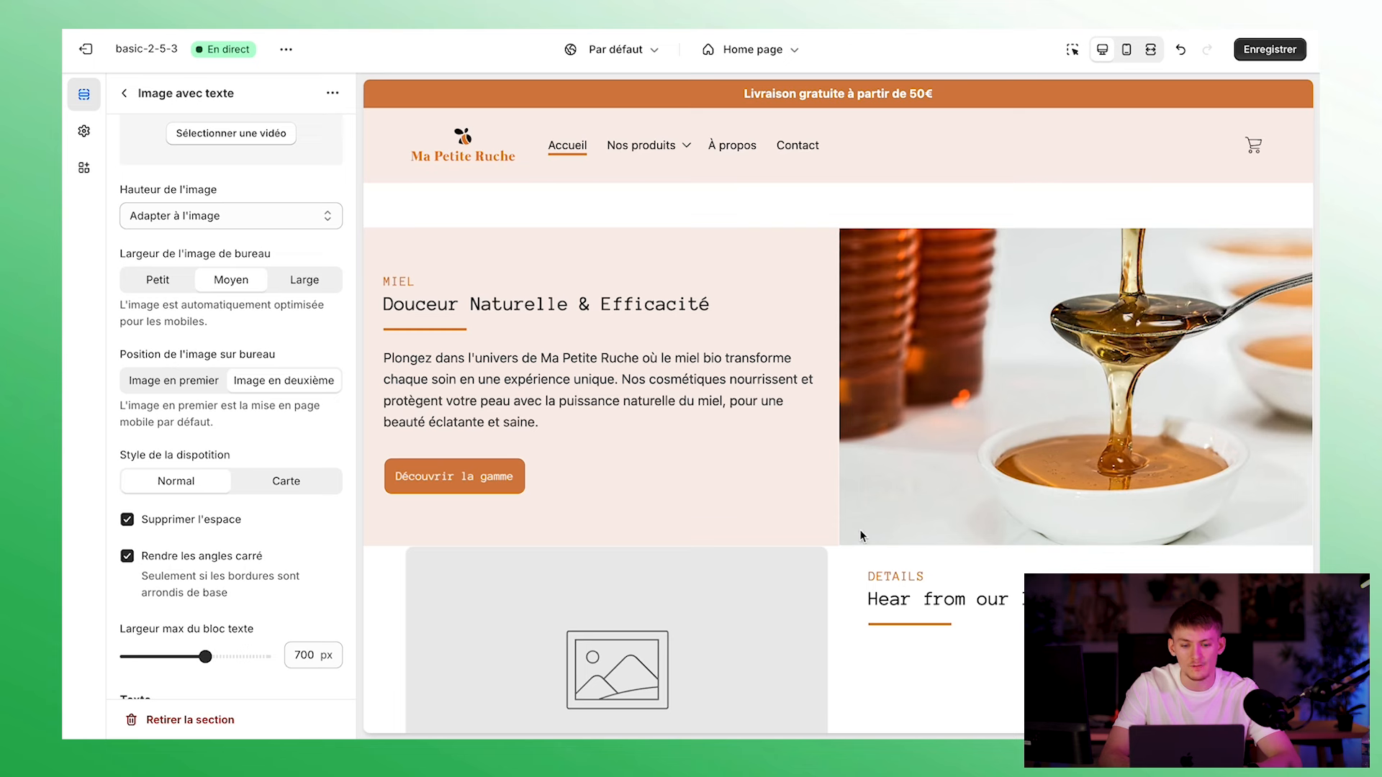
pyautogui.scroll(5, 246, 407)
pyautogui.scroll(-8, 246, 407)
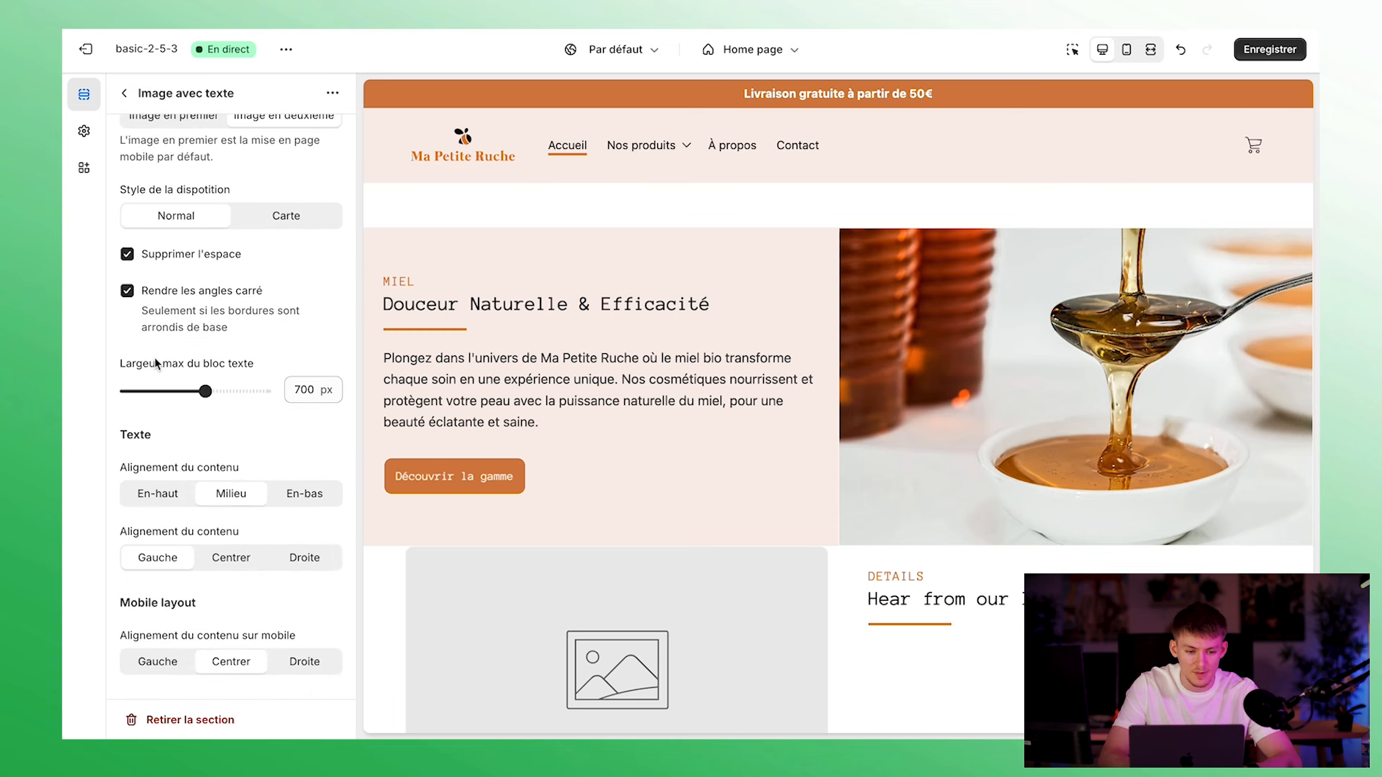
pyautogui.scroll(6, 249, 413)
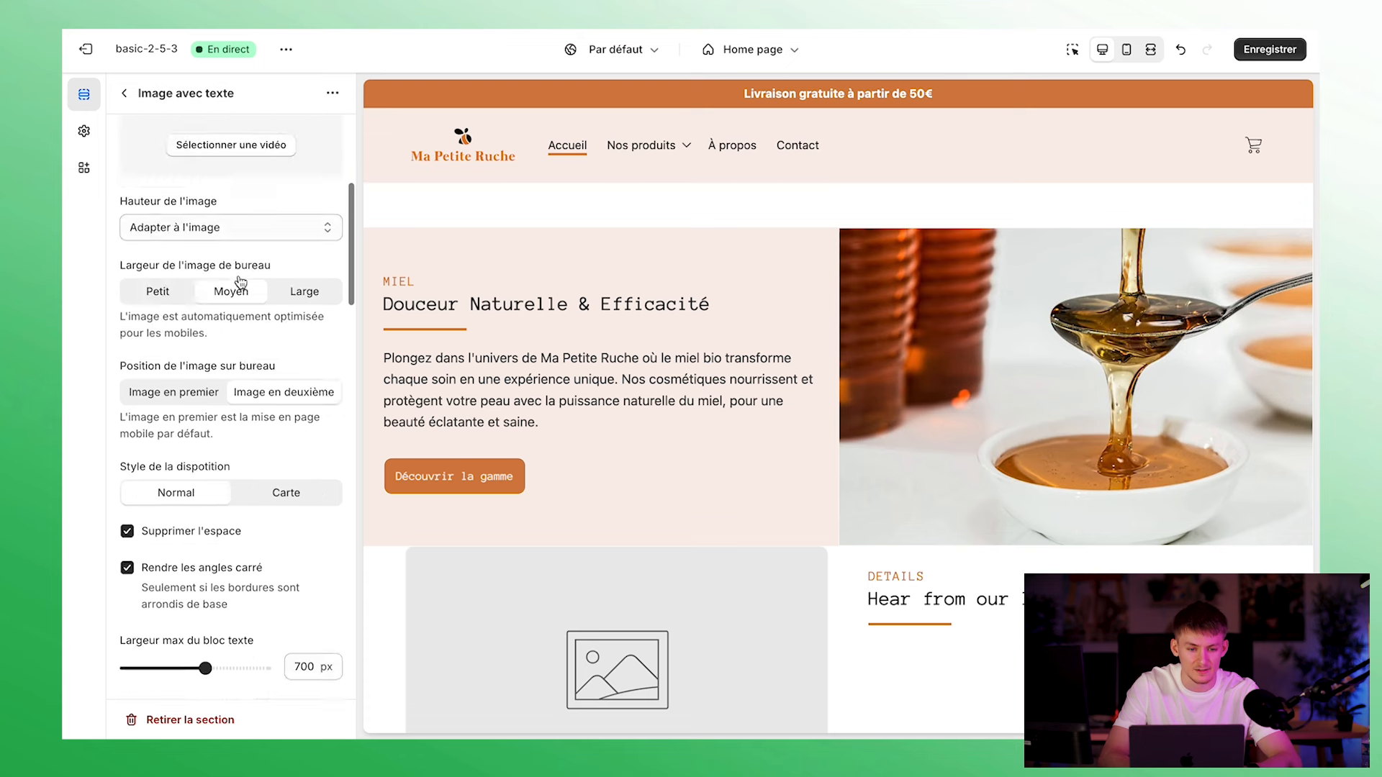
# Set the photo of a woman at a mirror, ending in 3785802, as the second Image avec texte section's image
pyautogui.click(124, 93)
pyautogui.scroll(-3, 285, 389)
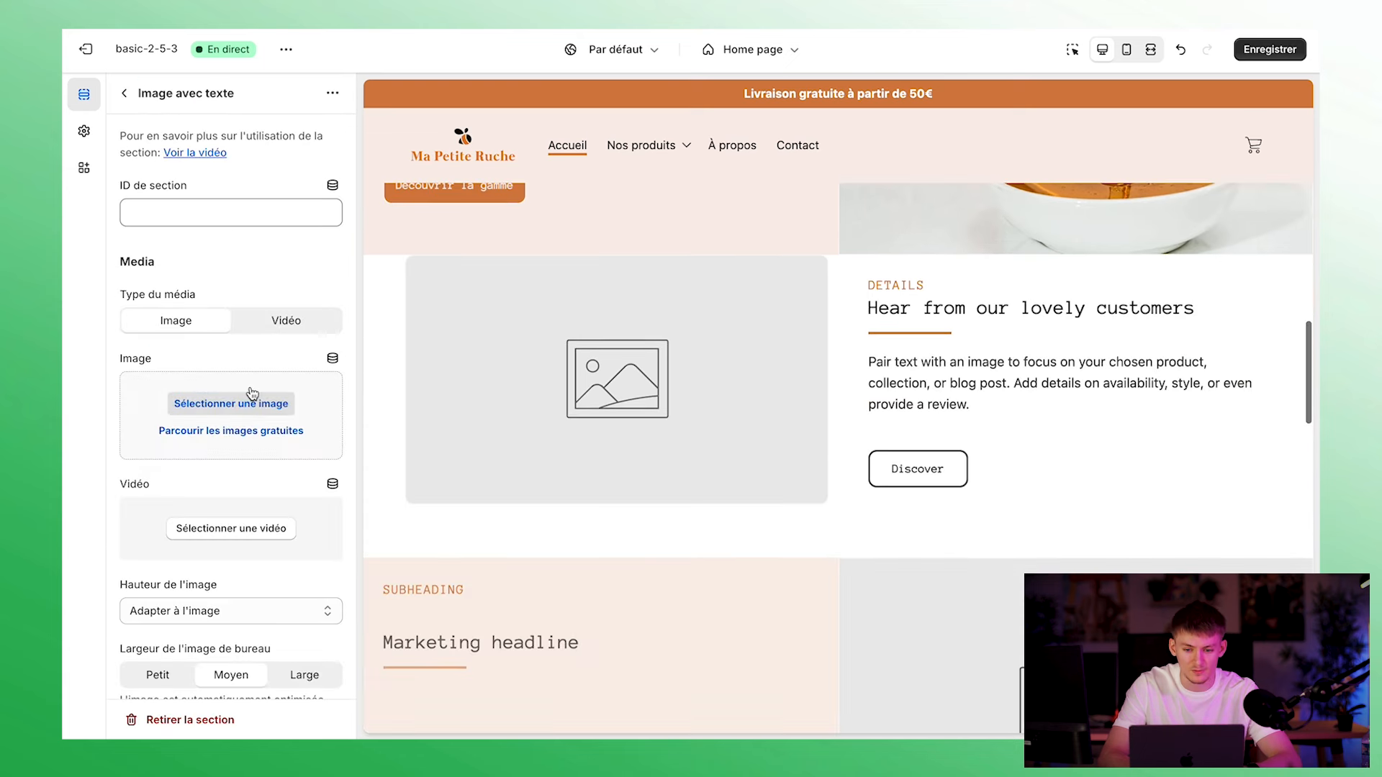
pyautogui.click(231, 403)
pyautogui.scroll(-5, 633, 461)
pyautogui.scroll(-4, 633, 460)
pyautogui.doubleClick(1042, 382)
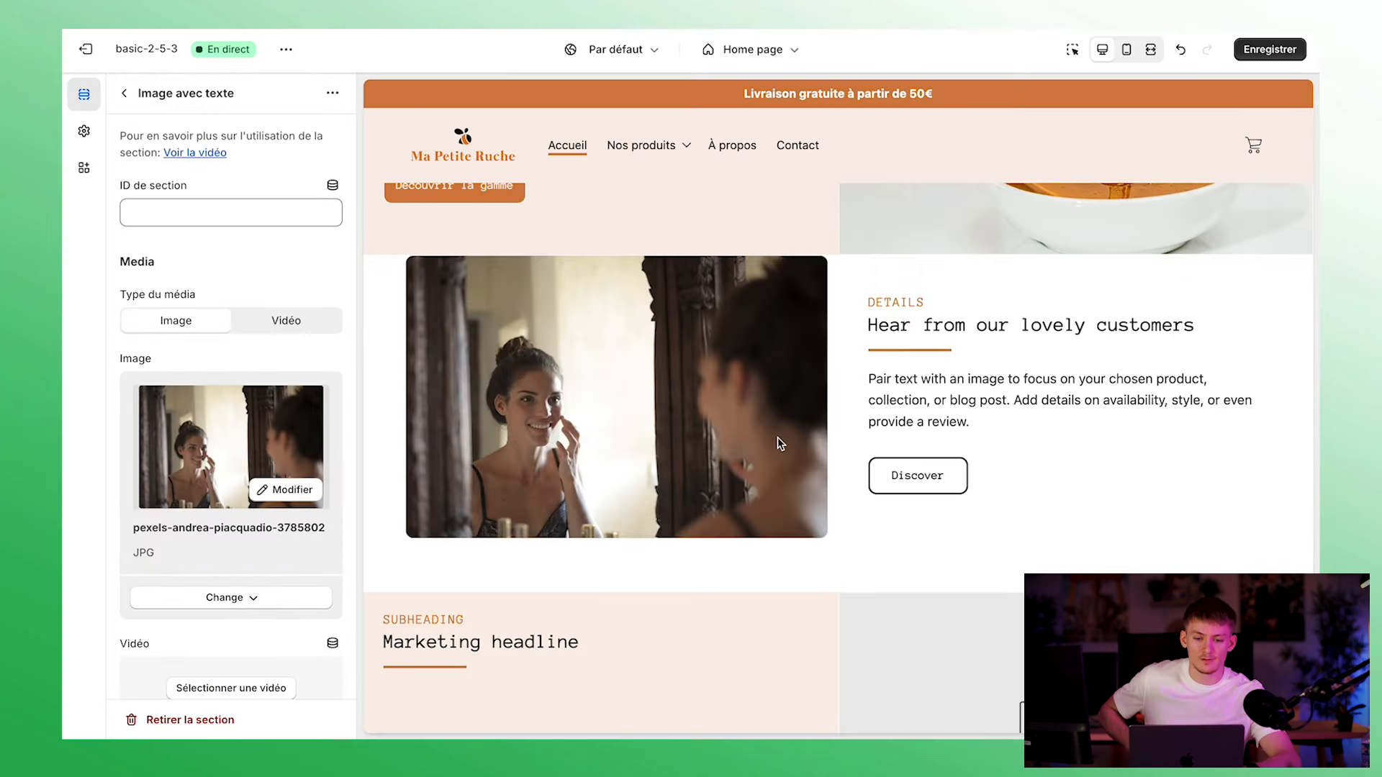
# Set the second Image avec texte section's desktop image position to Image en deuxième
pyautogui.scroll(-2, 245, 437)
pyautogui.scroll(-5, 245, 437)
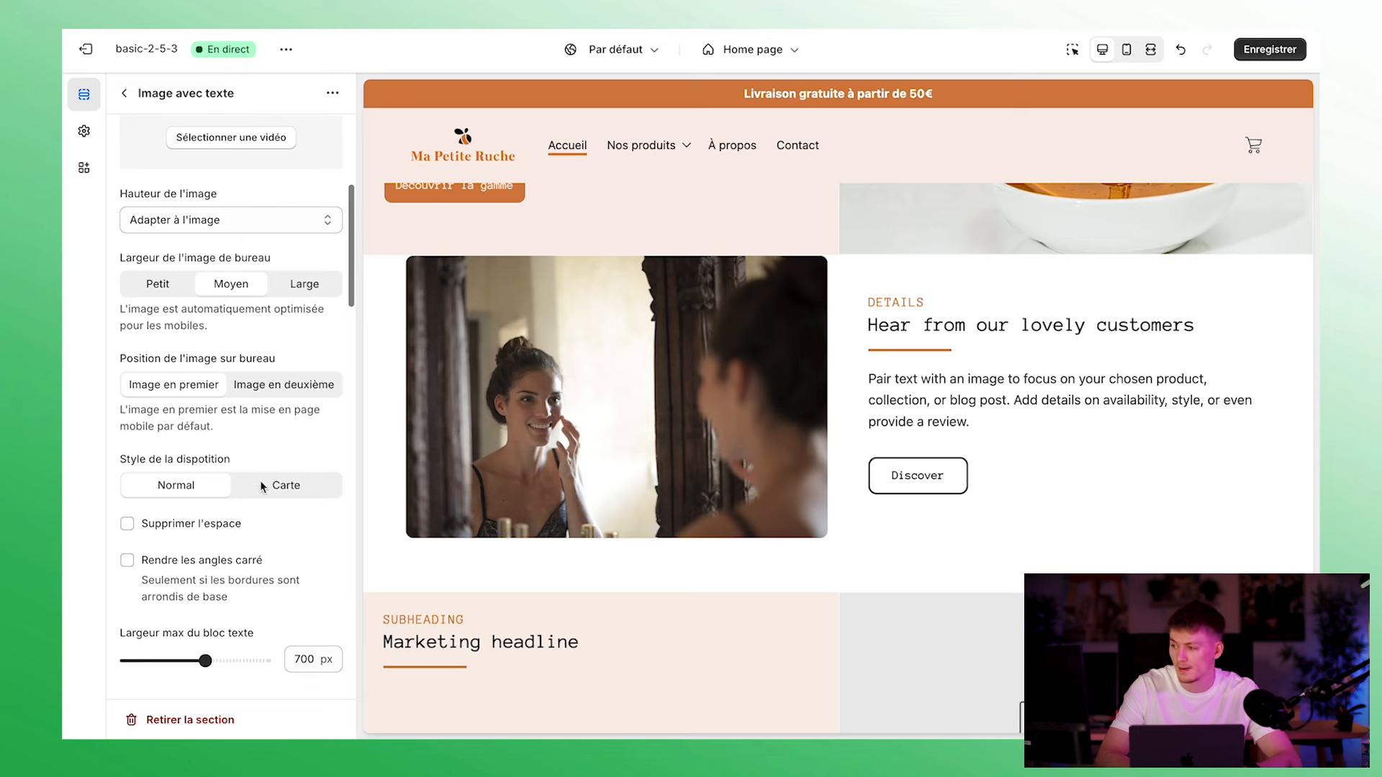
pyautogui.click(296, 420)
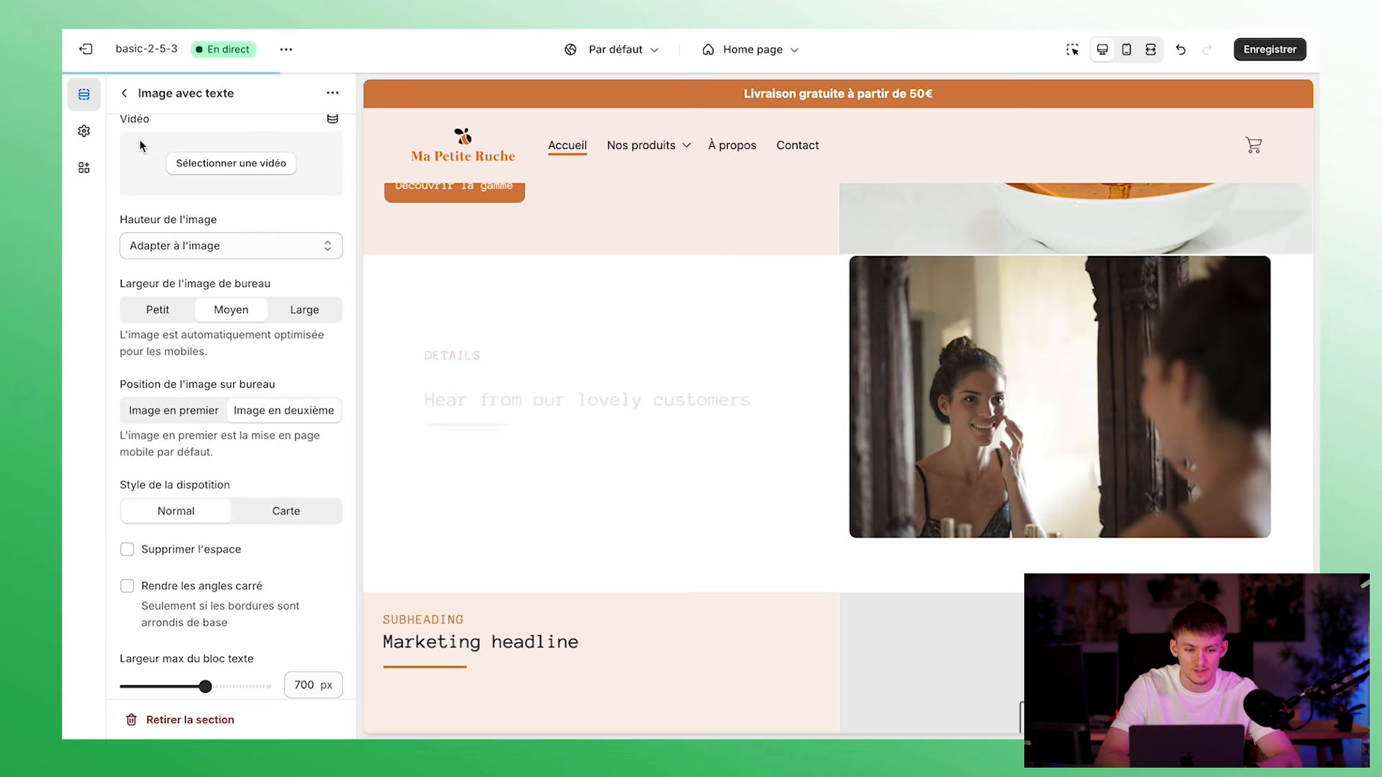
# Set the desktop image position of the first Image avec texte section, with the honey photo, to Image en premier
pyautogui.click(124, 94)
pyautogui.click(222, 216)
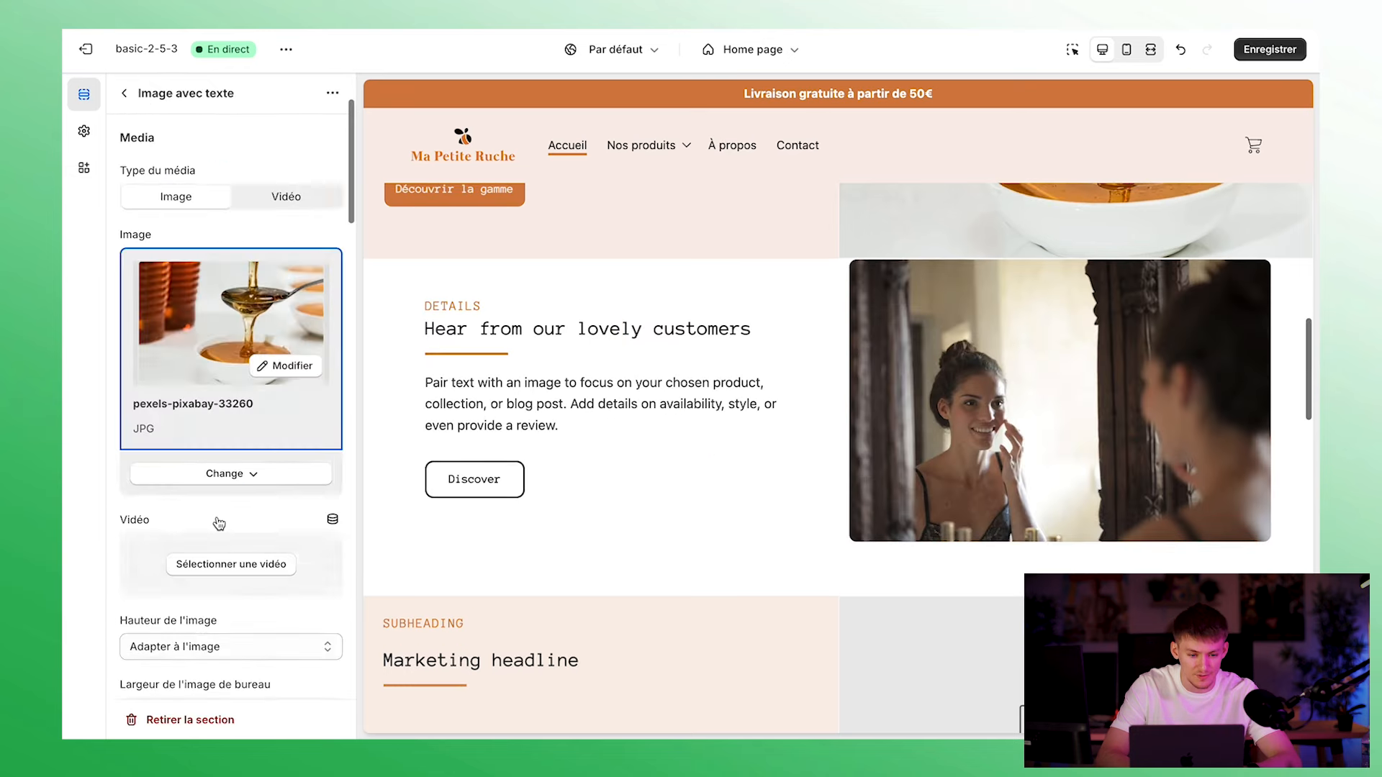
pyautogui.scroll(-6, 220, 504)
pyautogui.scroll(-2, 219, 523)
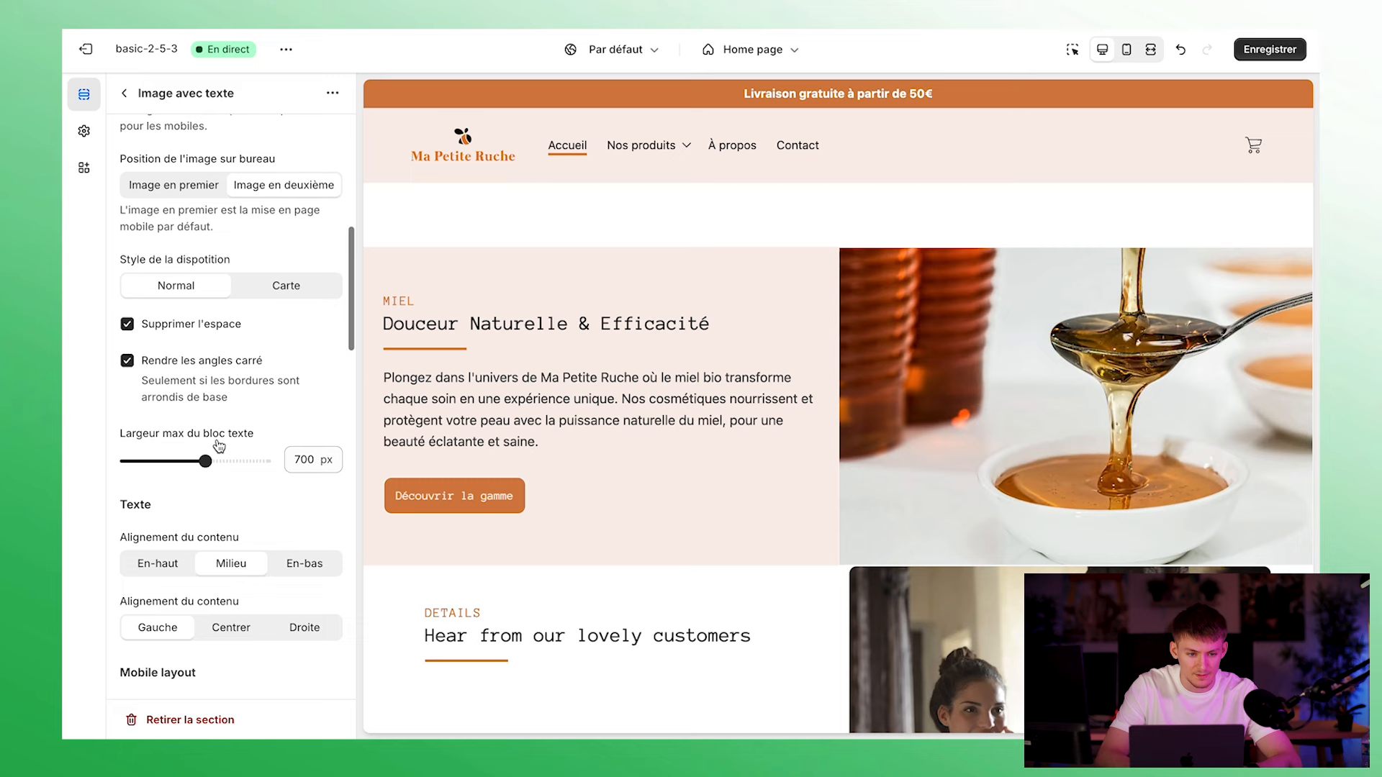
pyautogui.click(169, 186)
# Remove the gap and square the corners in the second Image avec texte section, and set its page width to Pleine page
pyautogui.click(125, 93)
pyautogui.scroll(-4, 247, 393)
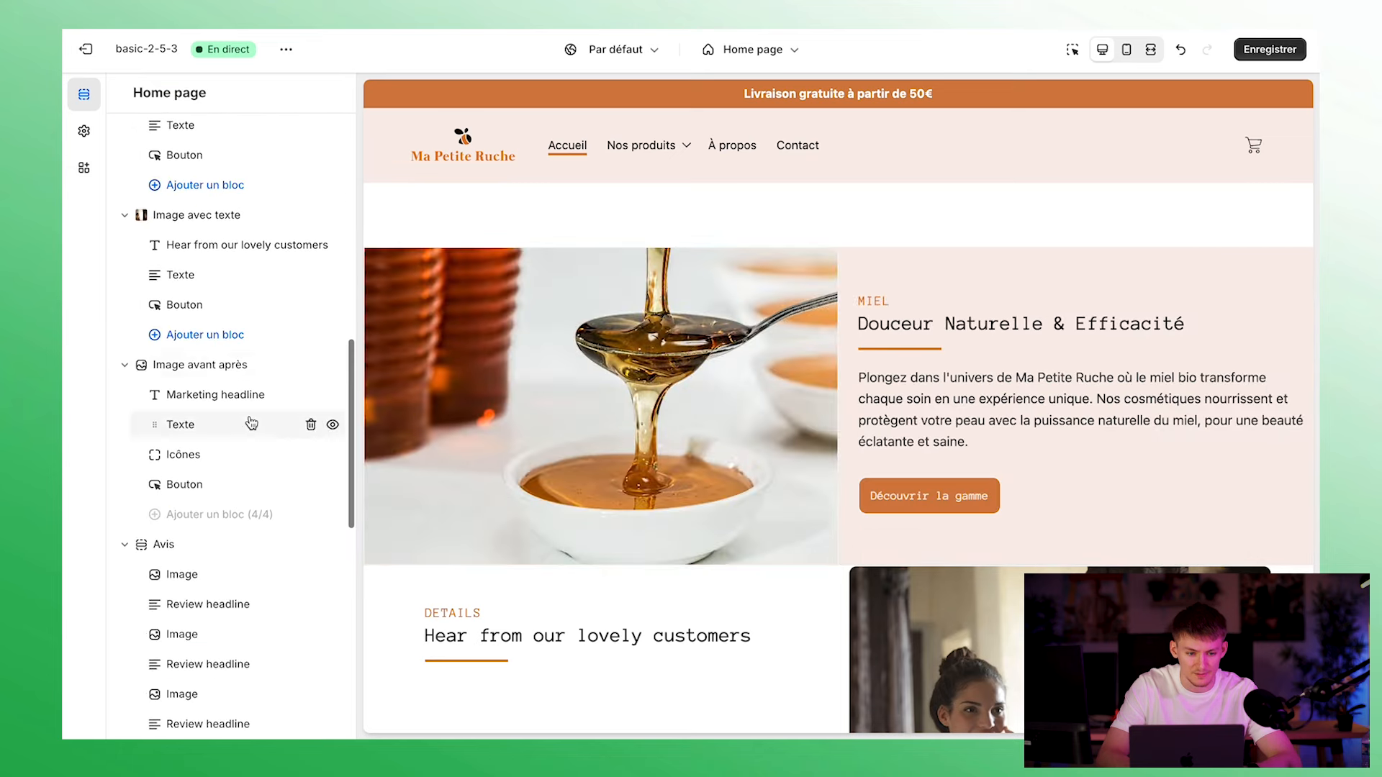
pyautogui.click(220, 364)
pyautogui.click(124, 94)
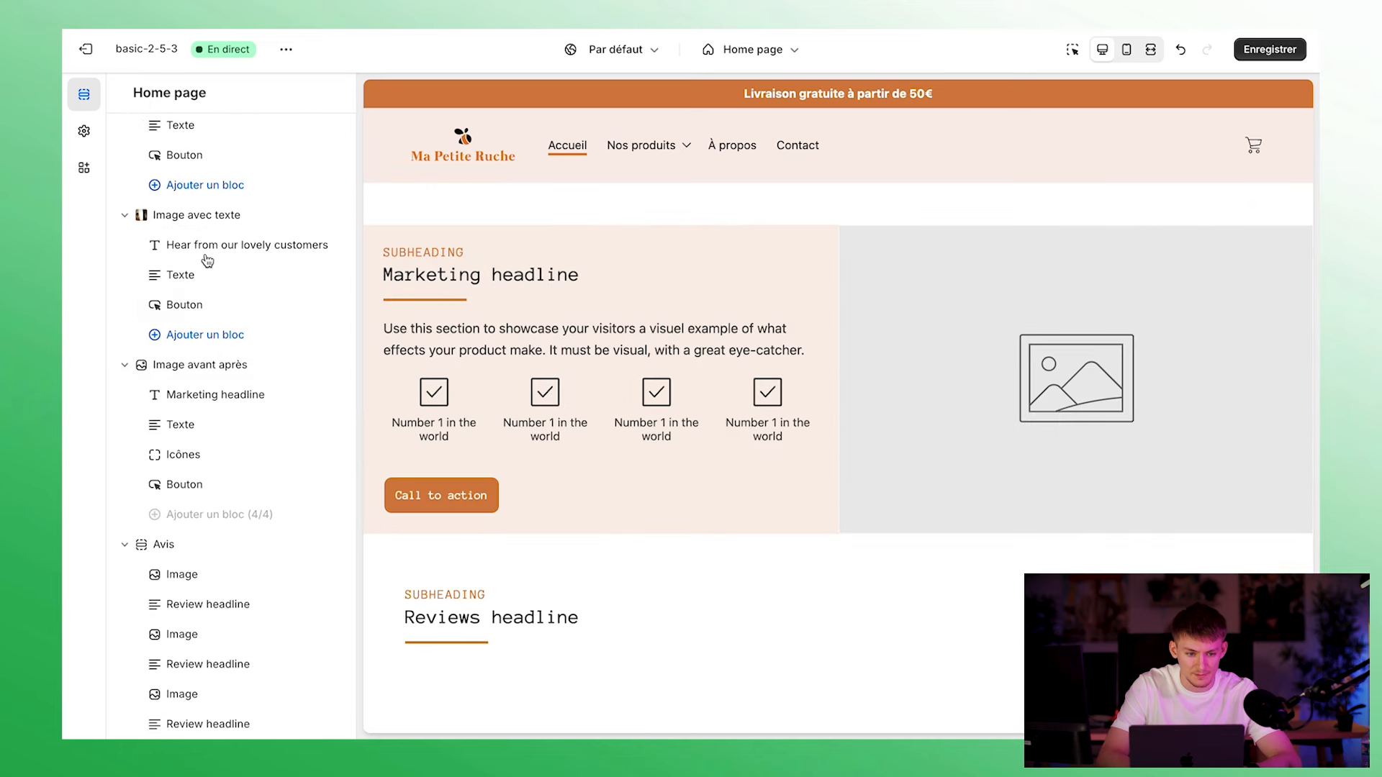
pyautogui.click(226, 213)
pyautogui.scroll(-4, 242, 430)
pyautogui.scroll(-15, 237, 509)
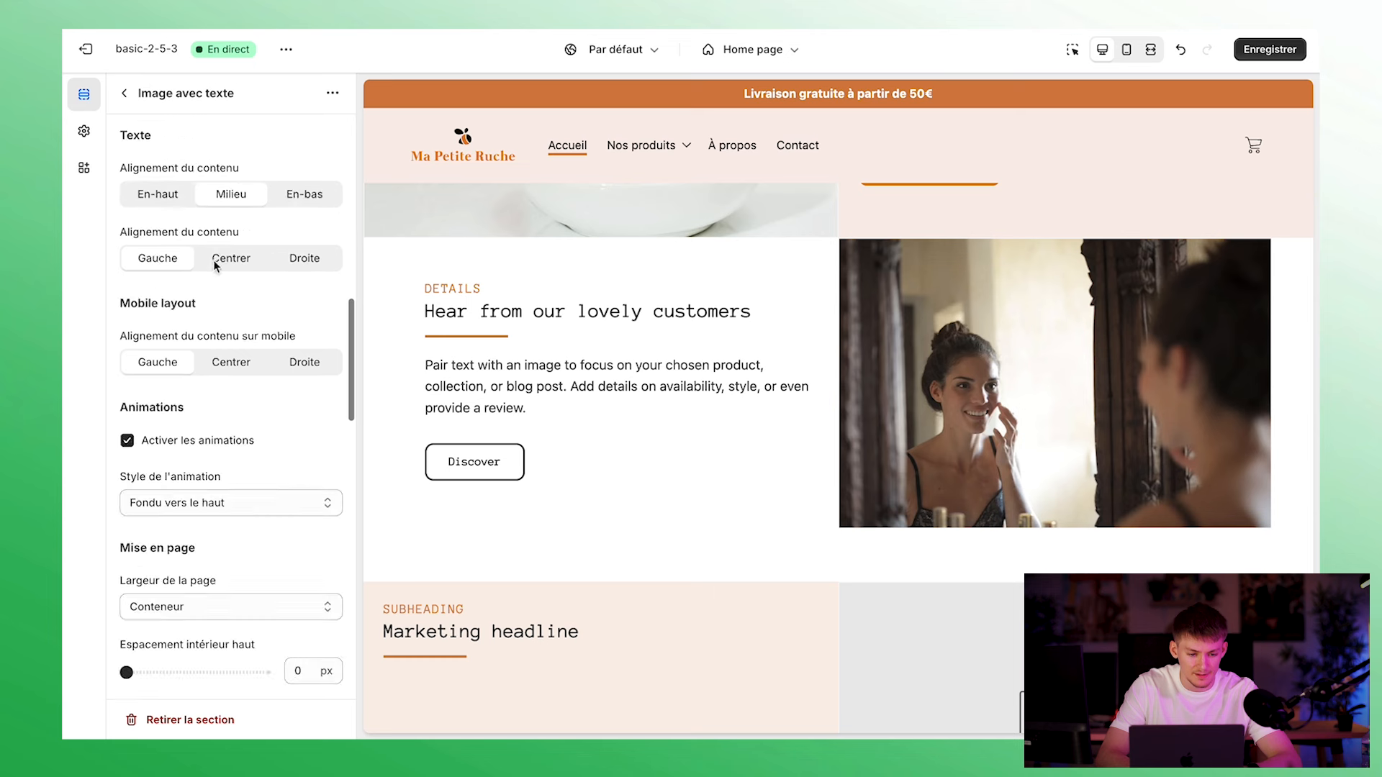
pyautogui.click(188, 604)
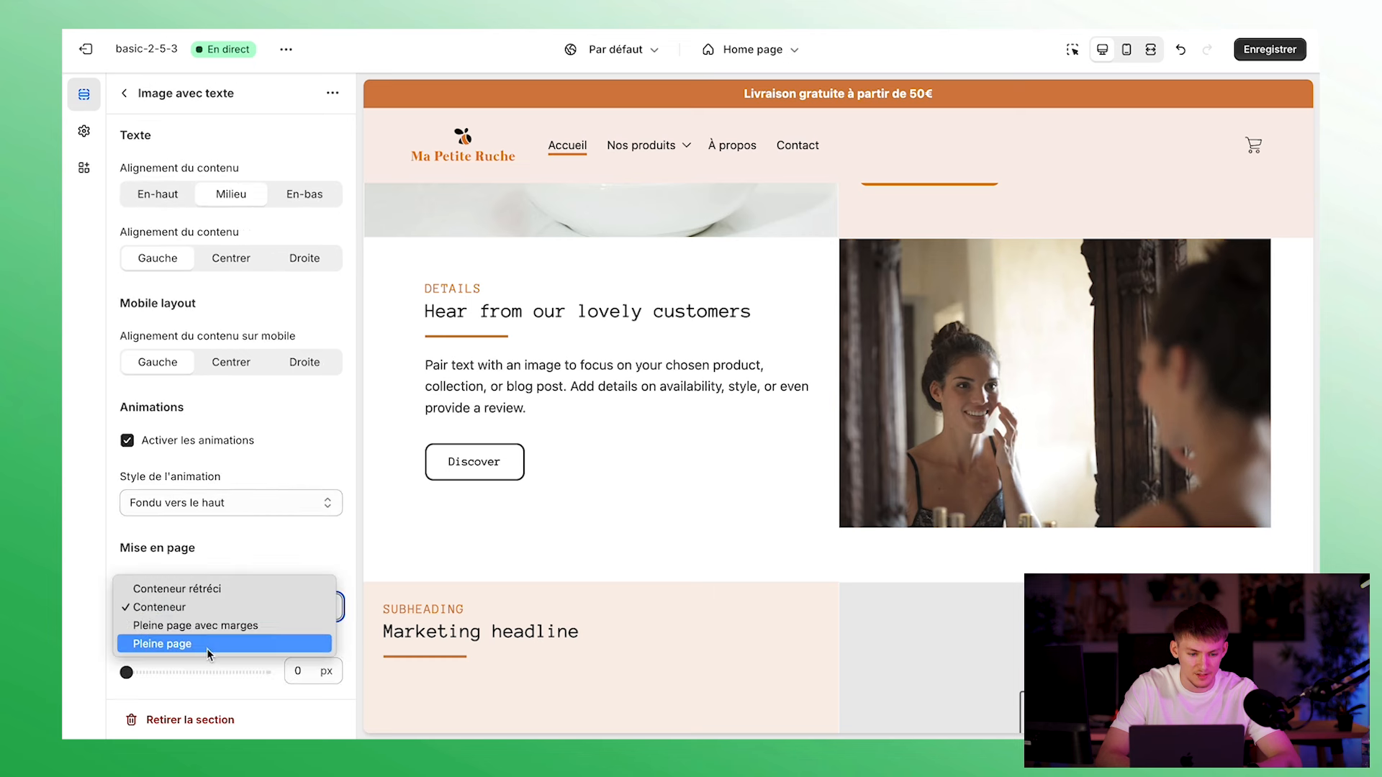
pyautogui.click(208, 645)
# Apply the Nuancier 2 colour palette to the second Image avec texte section and check both sections together in the preview
pyautogui.scroll(-10, 296, 360)
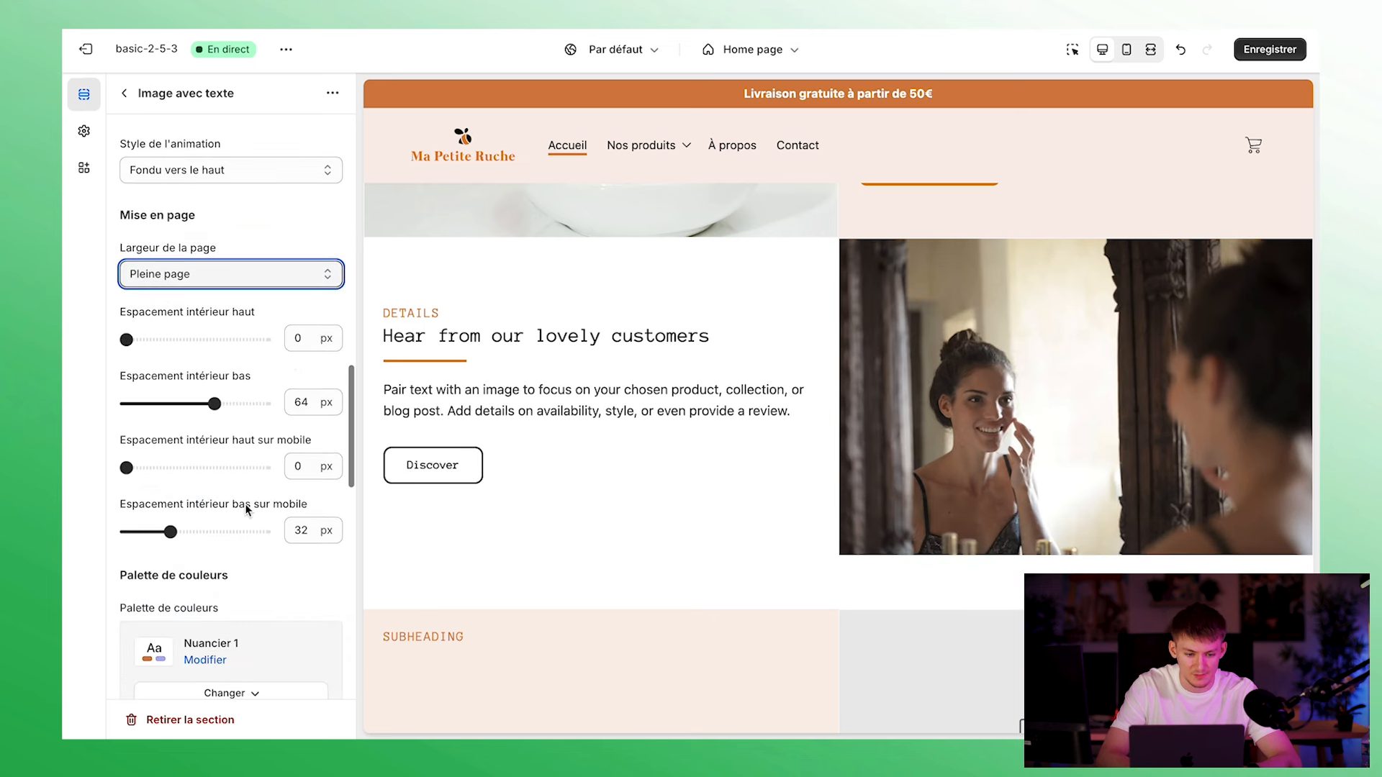
pyautogui.click(225, 572)
pyautogui.click(225, 444)
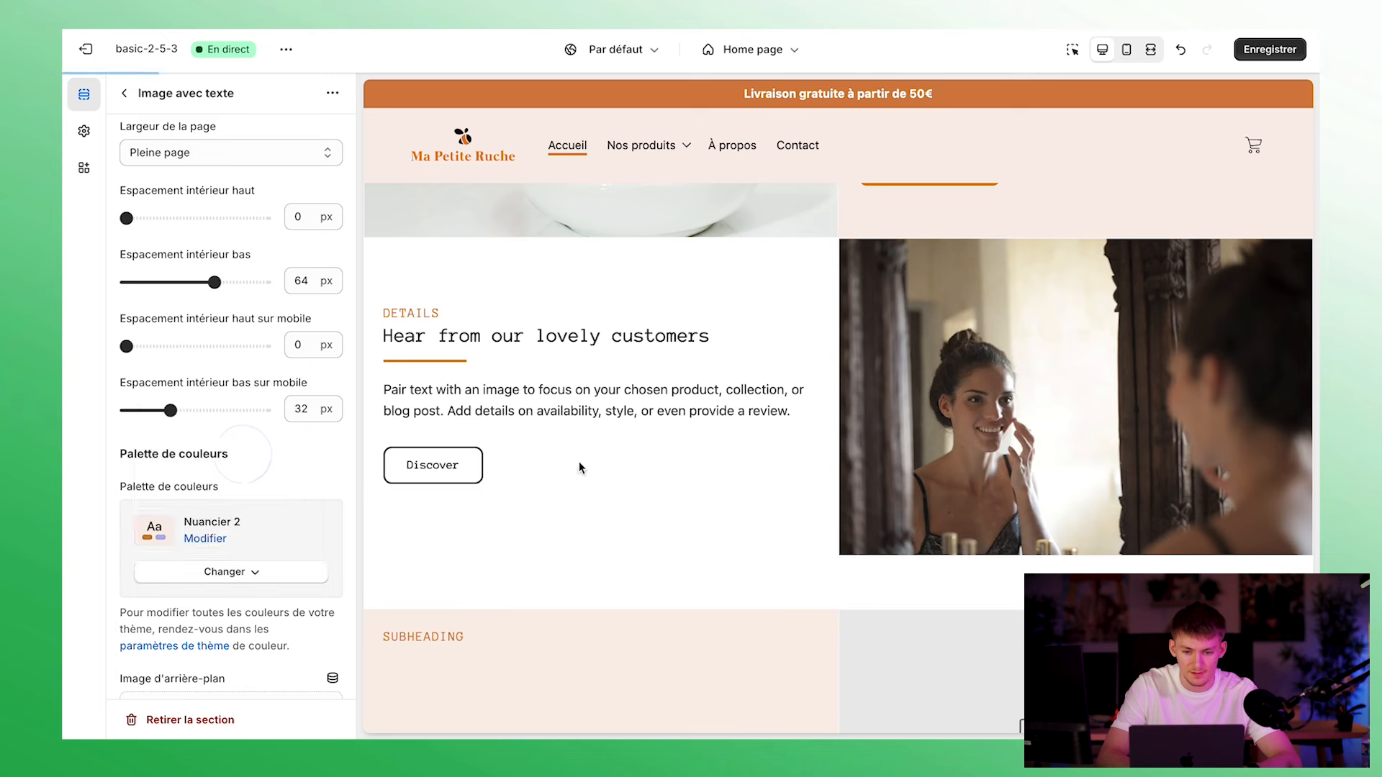
pyautogui.scroll(-5, 907, 560)
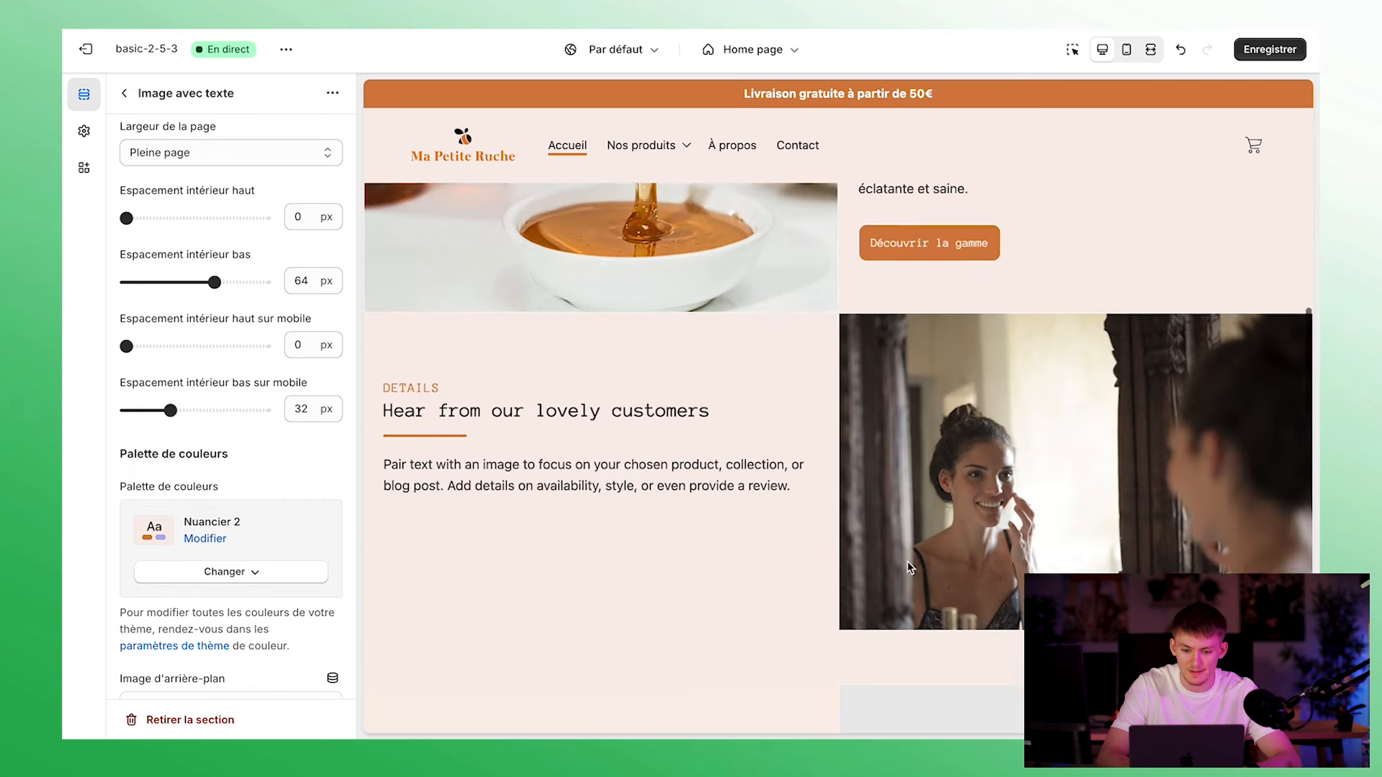
pyautogui.scroll(5, 900, 360)
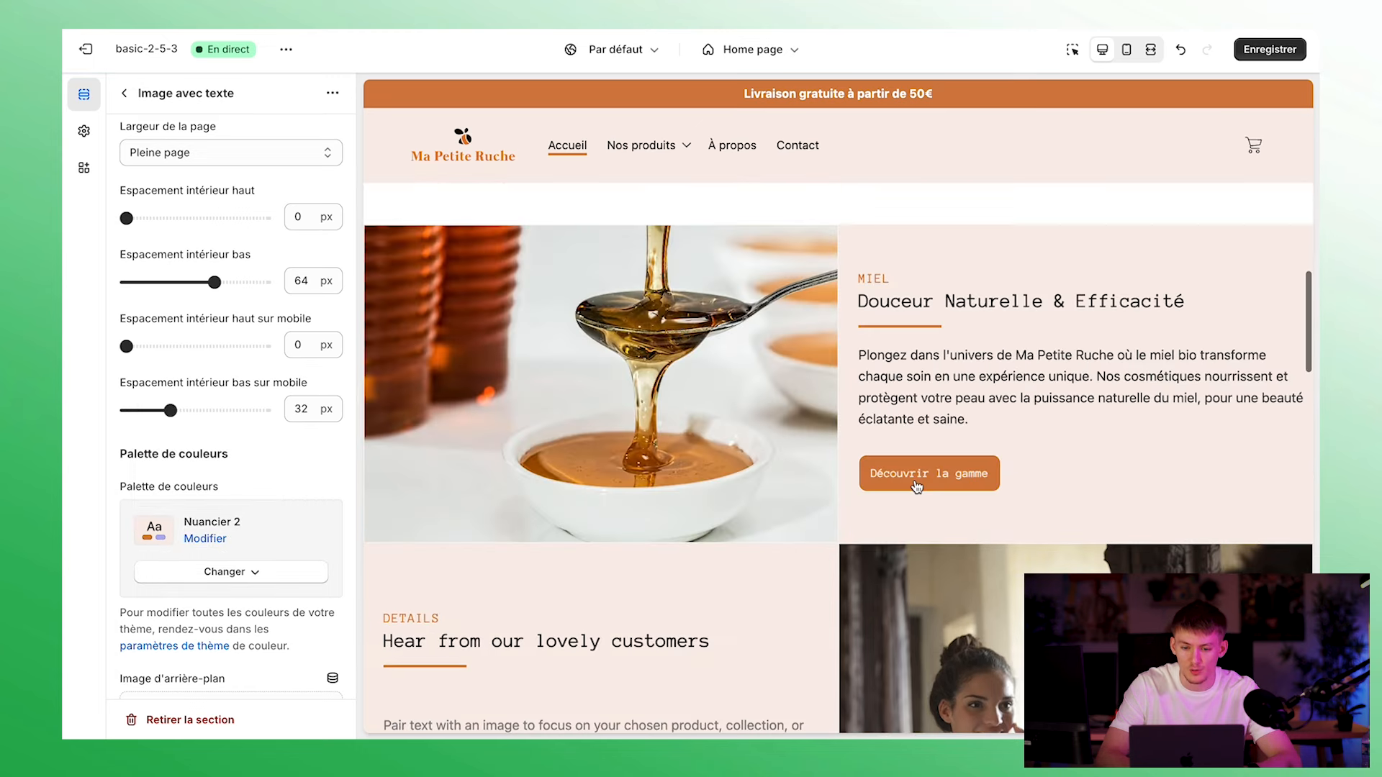
# Set the bottom padding of the first Image avec texte section, with the honey photo, to 0 px on desktop and mobile
pyautogui.scroll(-8, 911, 673)
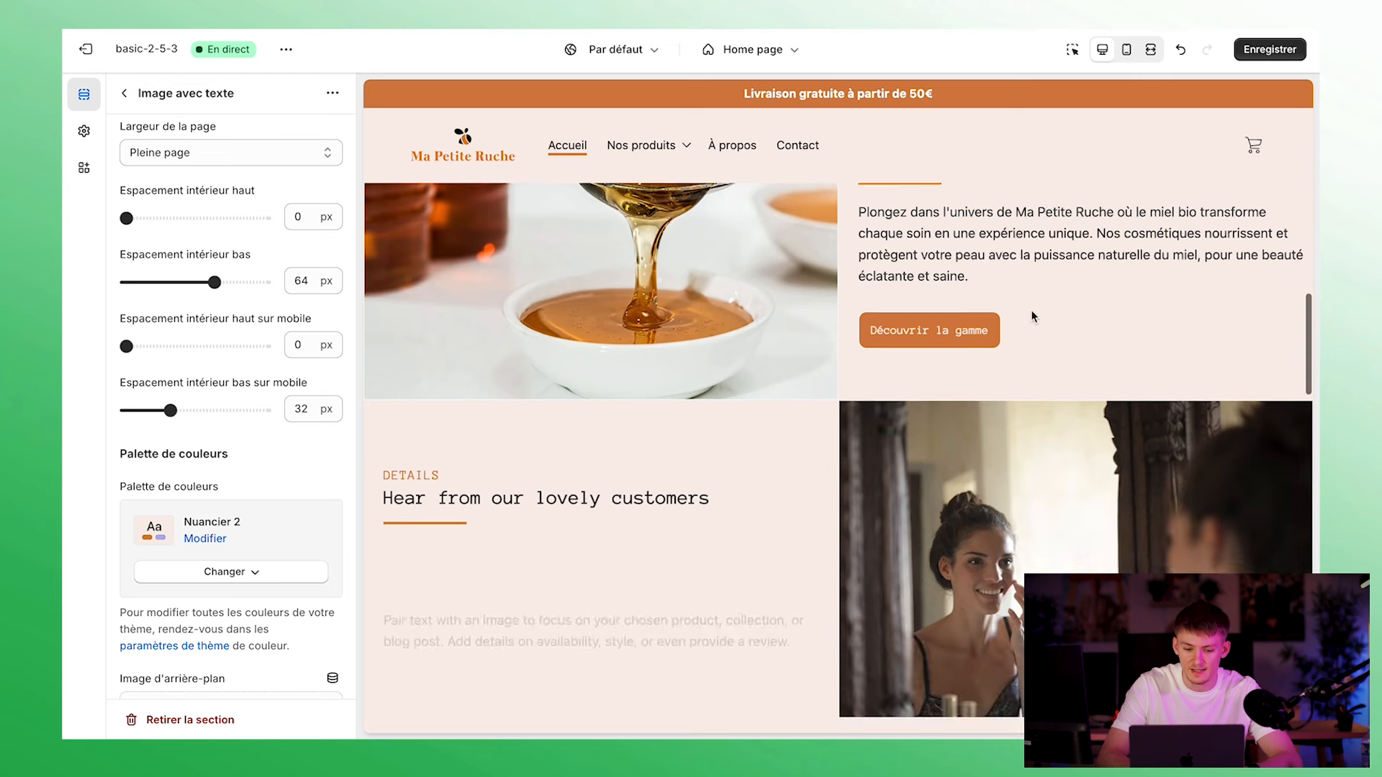
pyautogui.scroll(3, 537, 422)
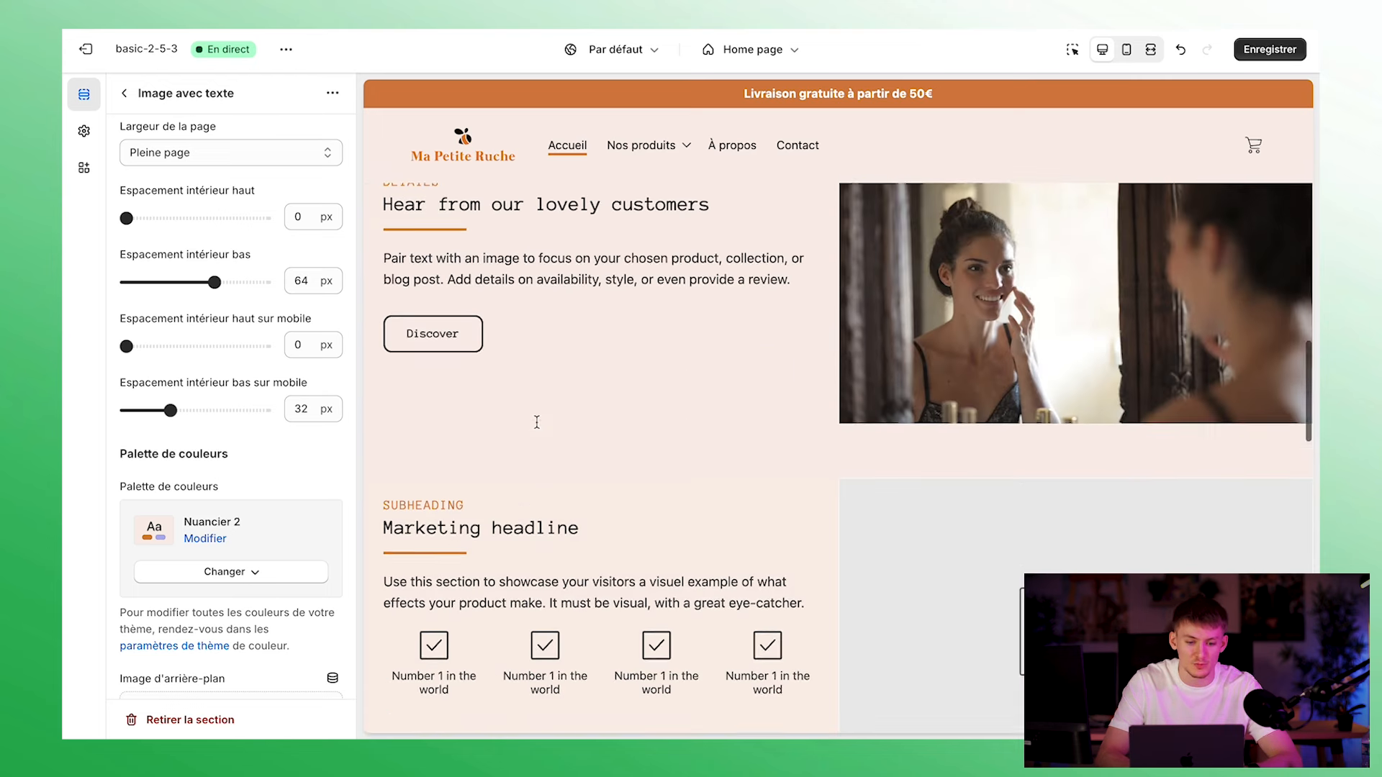
pyautogui.click(124, 93)
pyautogui.click(215, 229)
pyautogui.scroll(-15, 205, 478)
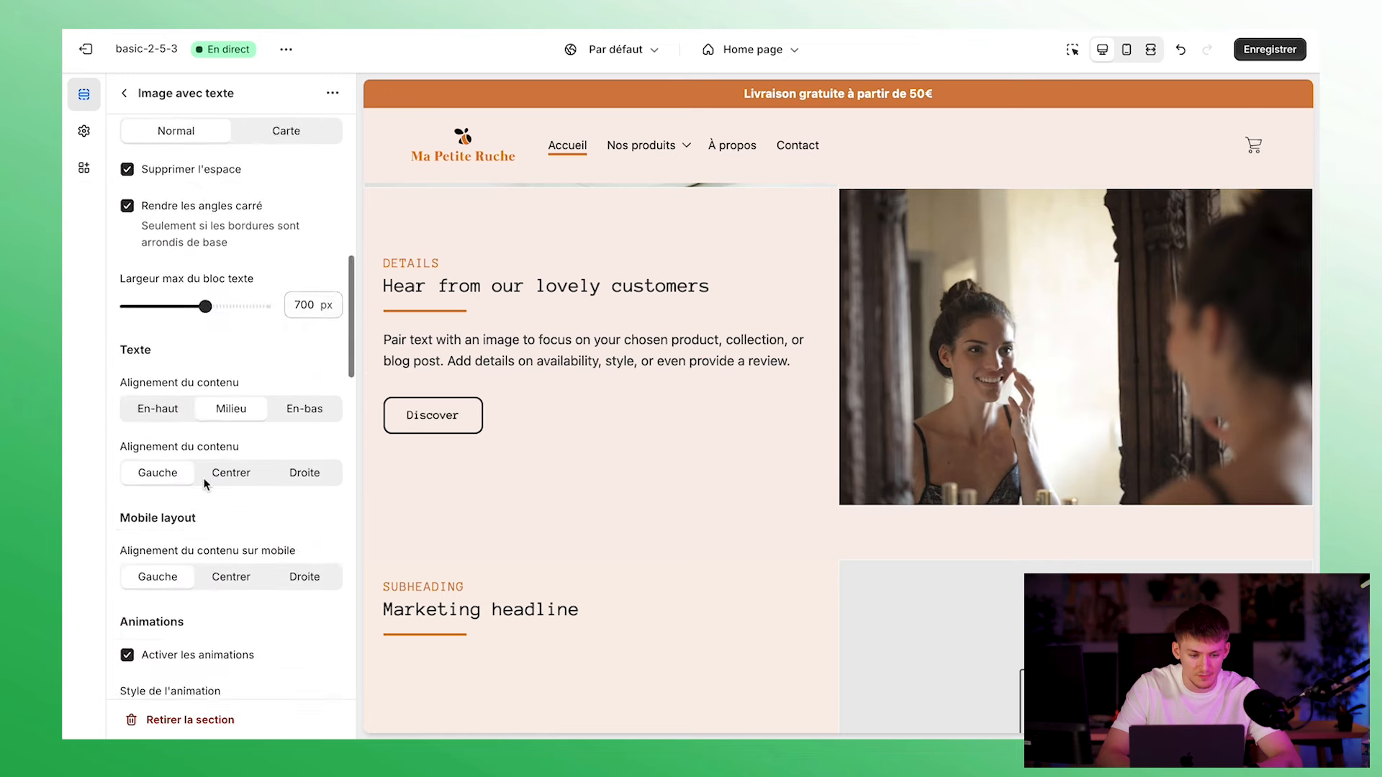
pyautogui.moveTo(214, 393); pyautogui.dragTo(126, 393)
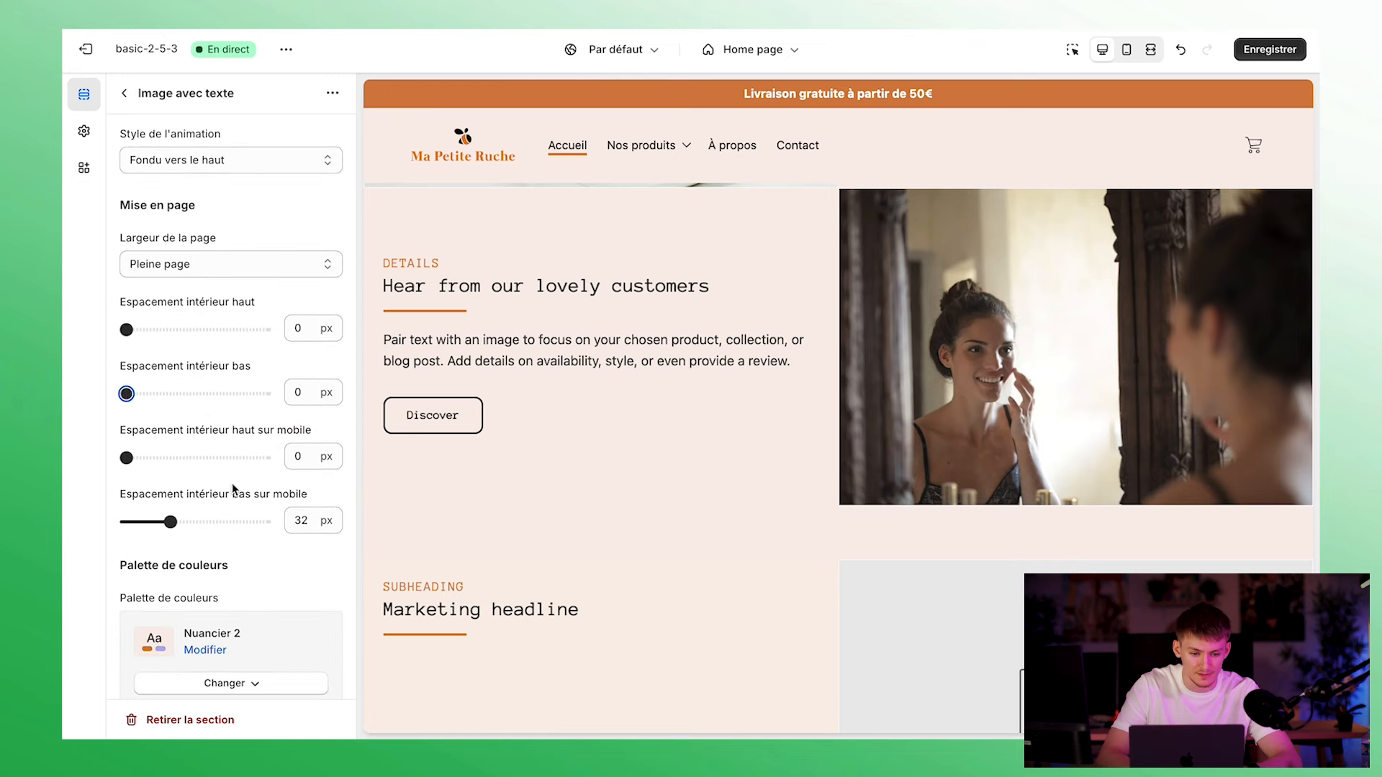
pyautogui.moveTo(170, 522); pyautogui.dragTo(126, 522)
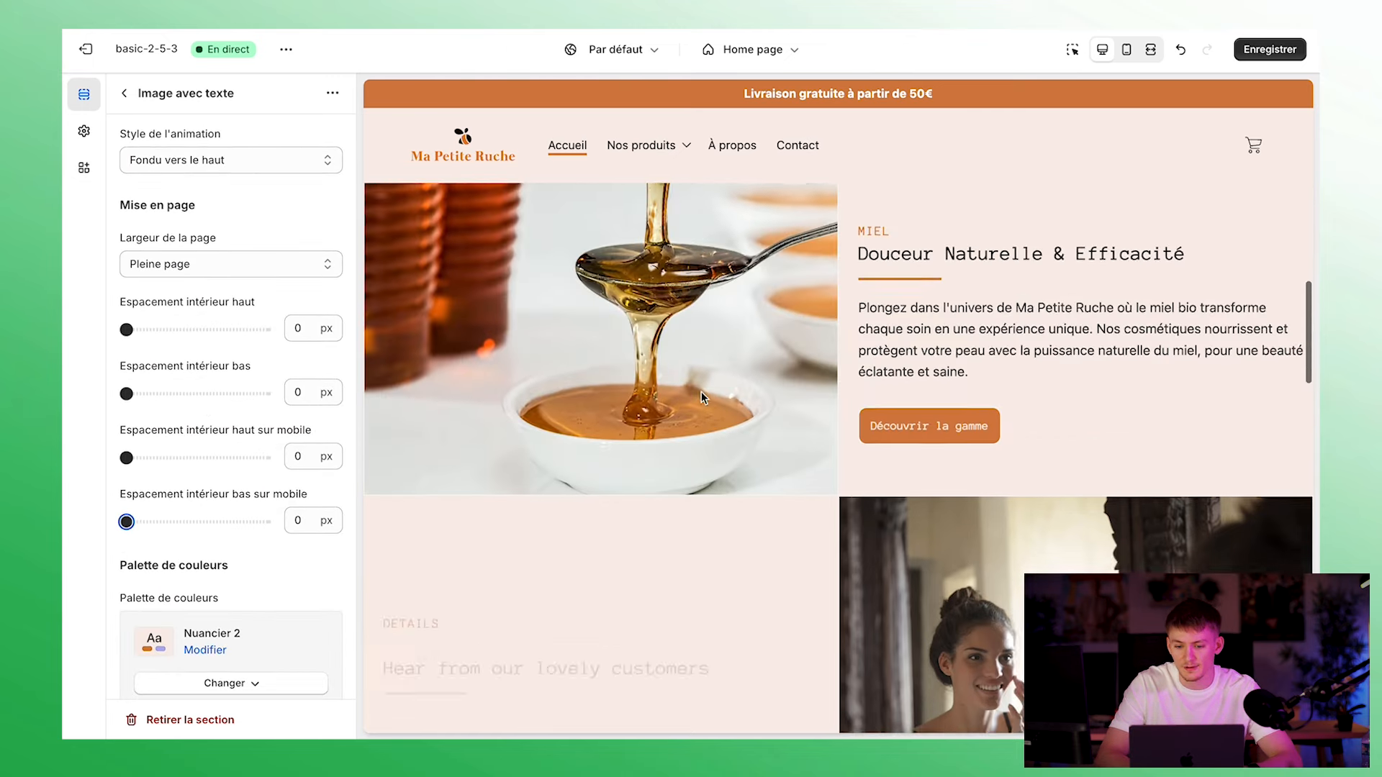
# Set the button text of the second Image avec texte section to Découvrir la gamme
pyautogui.click(123, 94)
pyautogui.click(185, 305)
pyautogui.write('Découvrir la gamme')
pyautogui.click(124, 93)
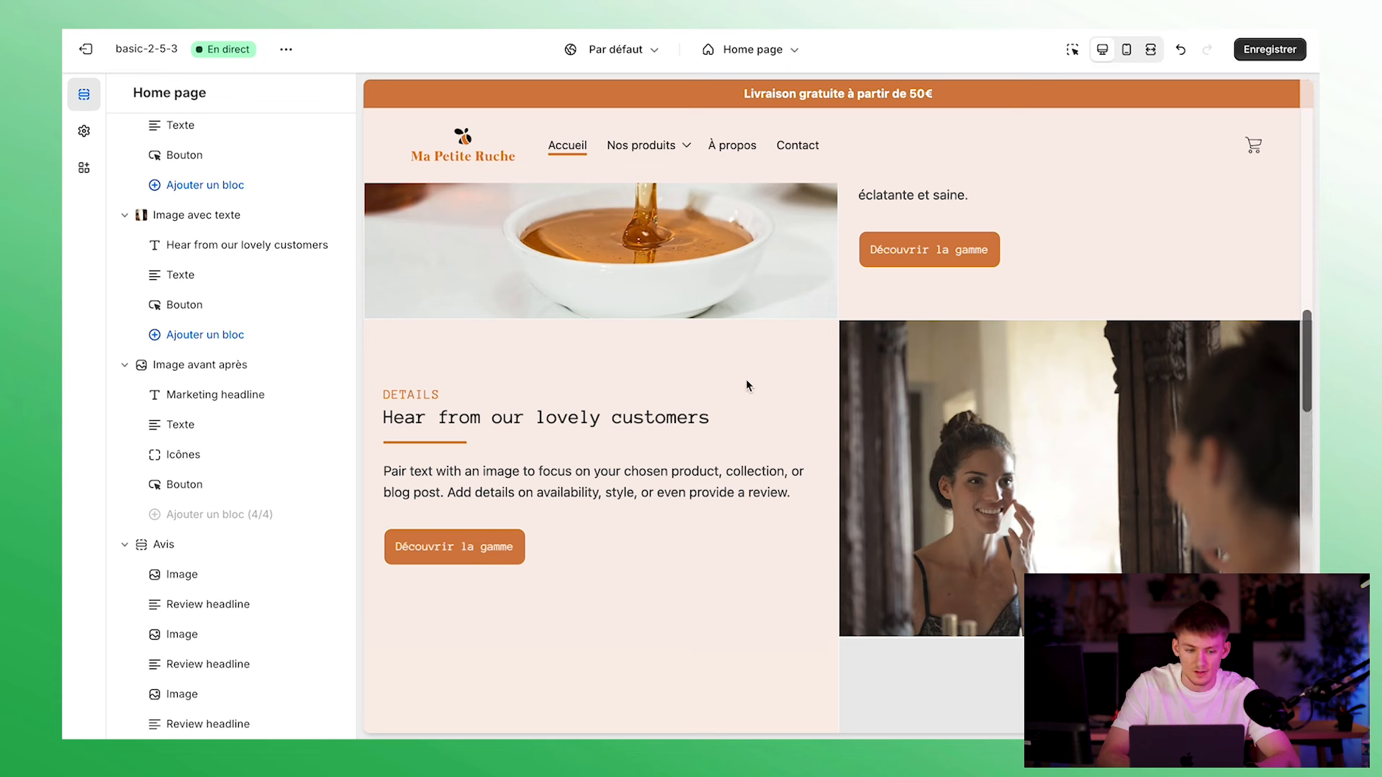
pyautogui.click(207, 215)
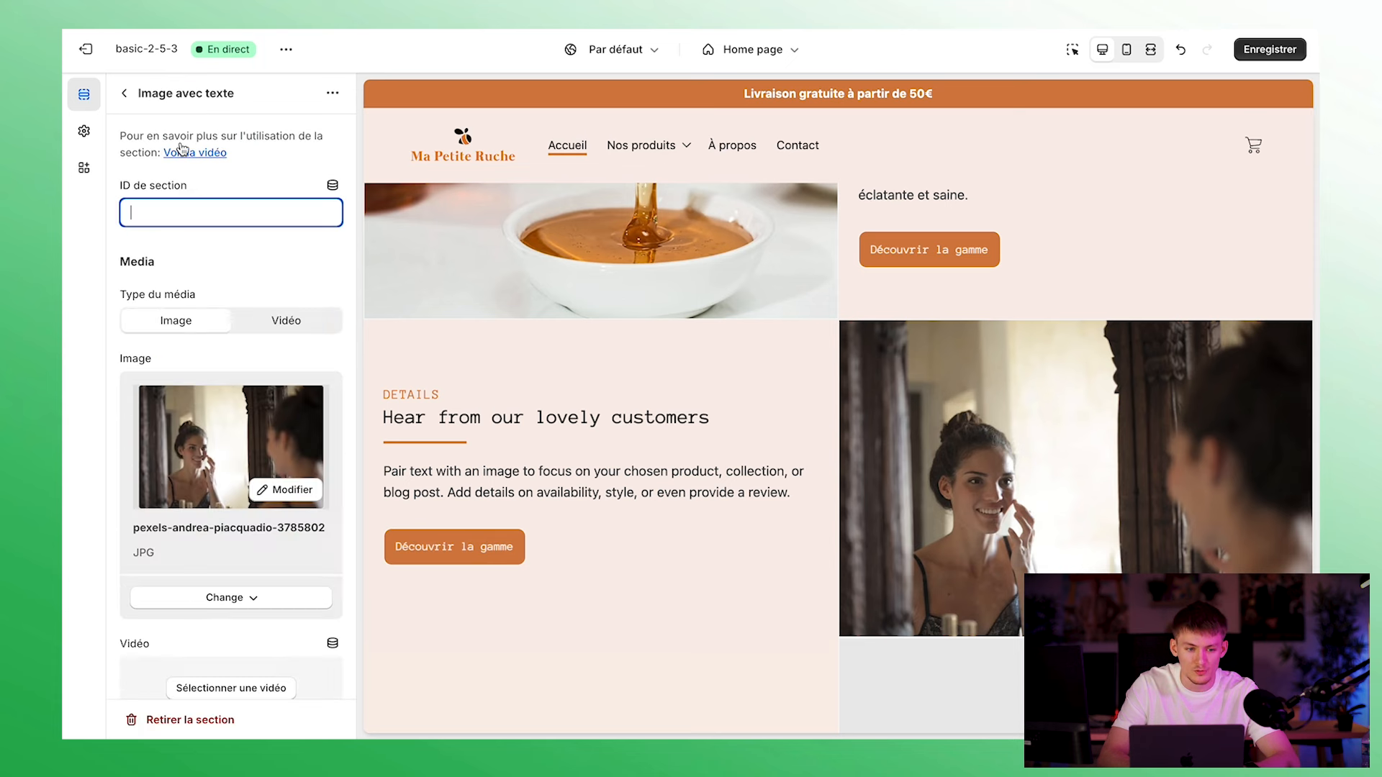
pyautogui.click(124, 94)
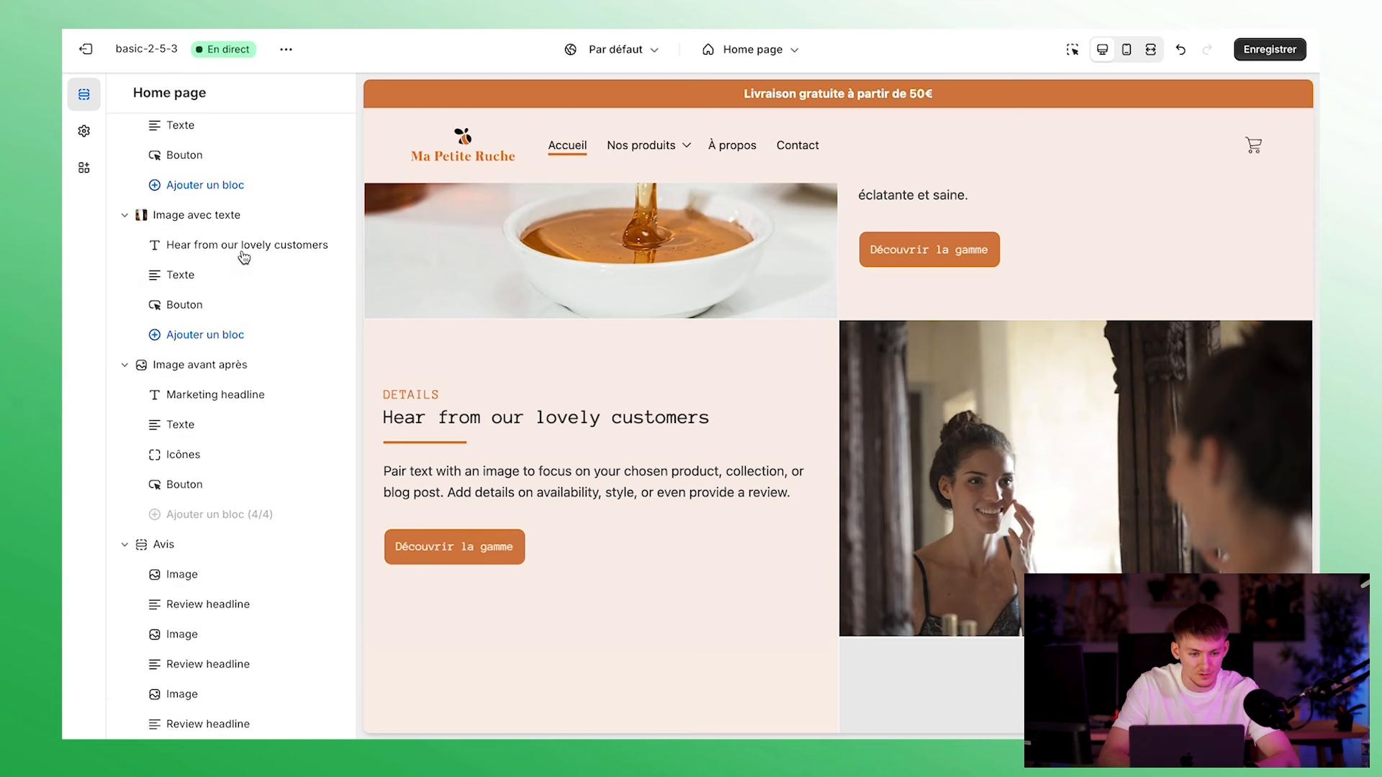
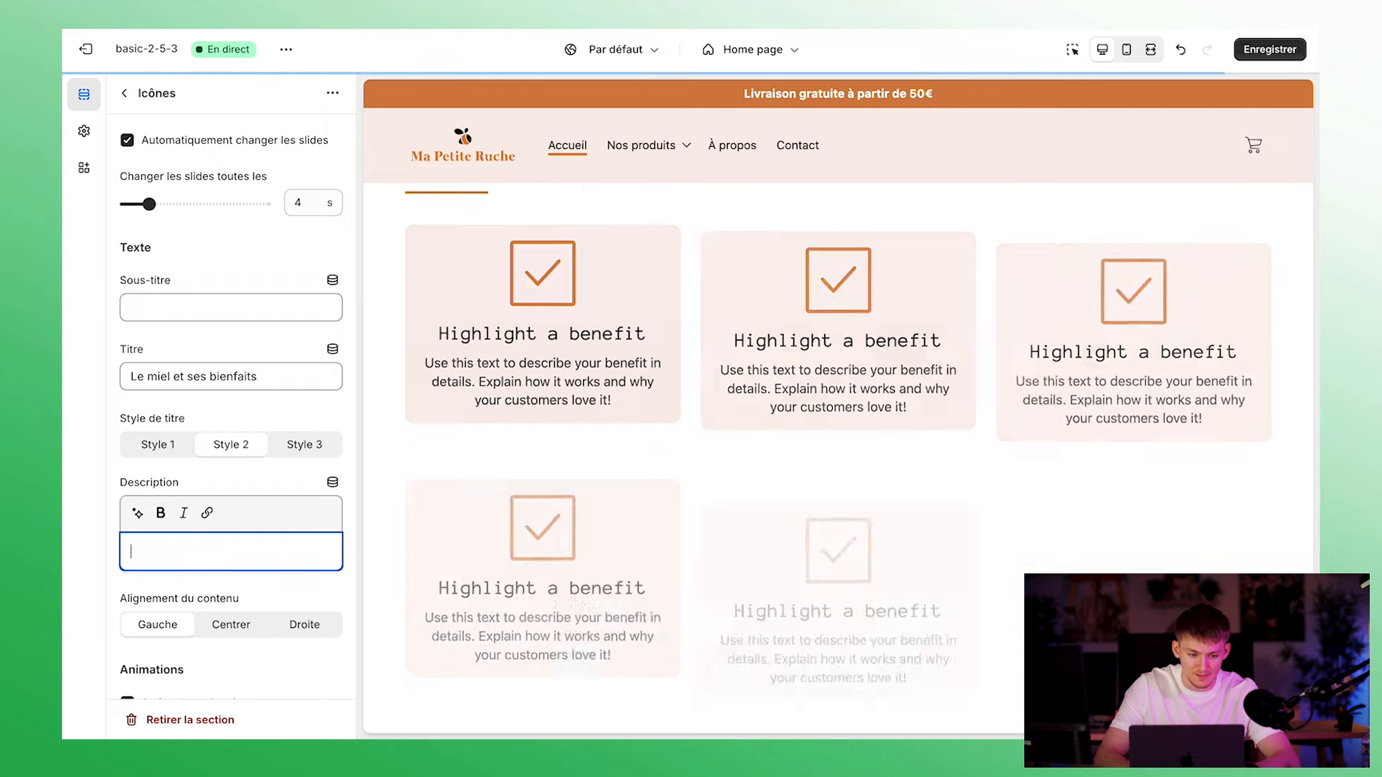
# Centre the Icônes section's content, set its top padding to 64 px on desktop and 28 px on mobile, and reduce its mobile bottom padding
pyautogui.click(231, 624)
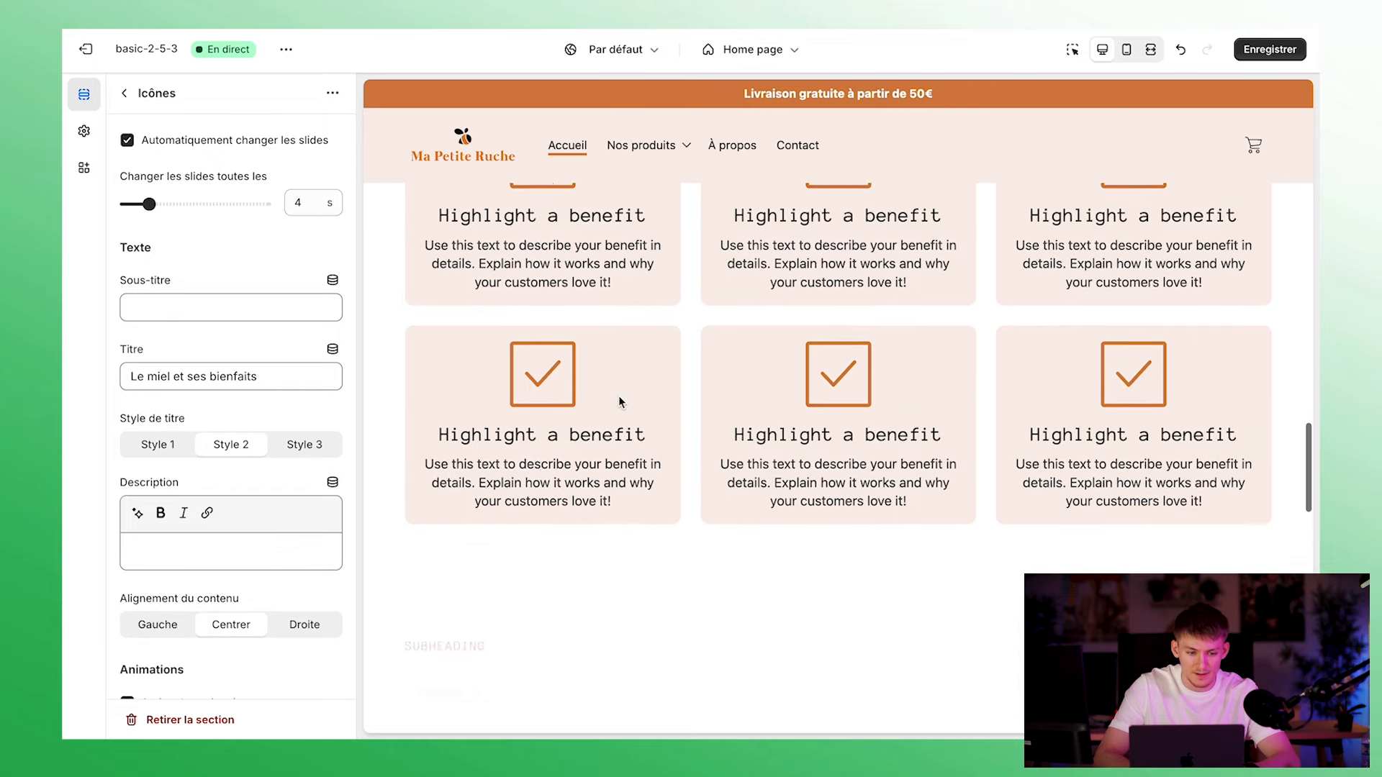
pyautogui.scroll(-7, 231, 574)
pyautogui.click(194, 440)
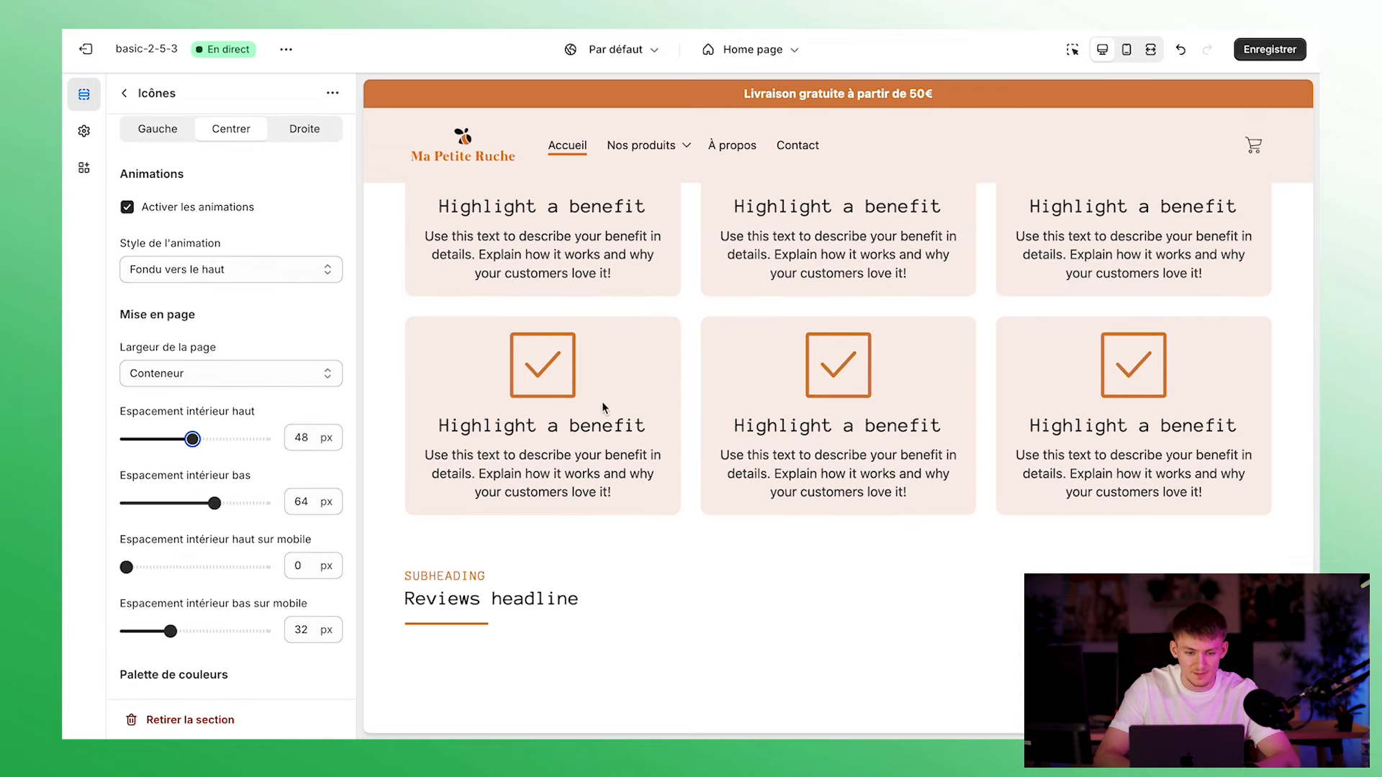
pyautogui.scroll(-5, 681, 474)
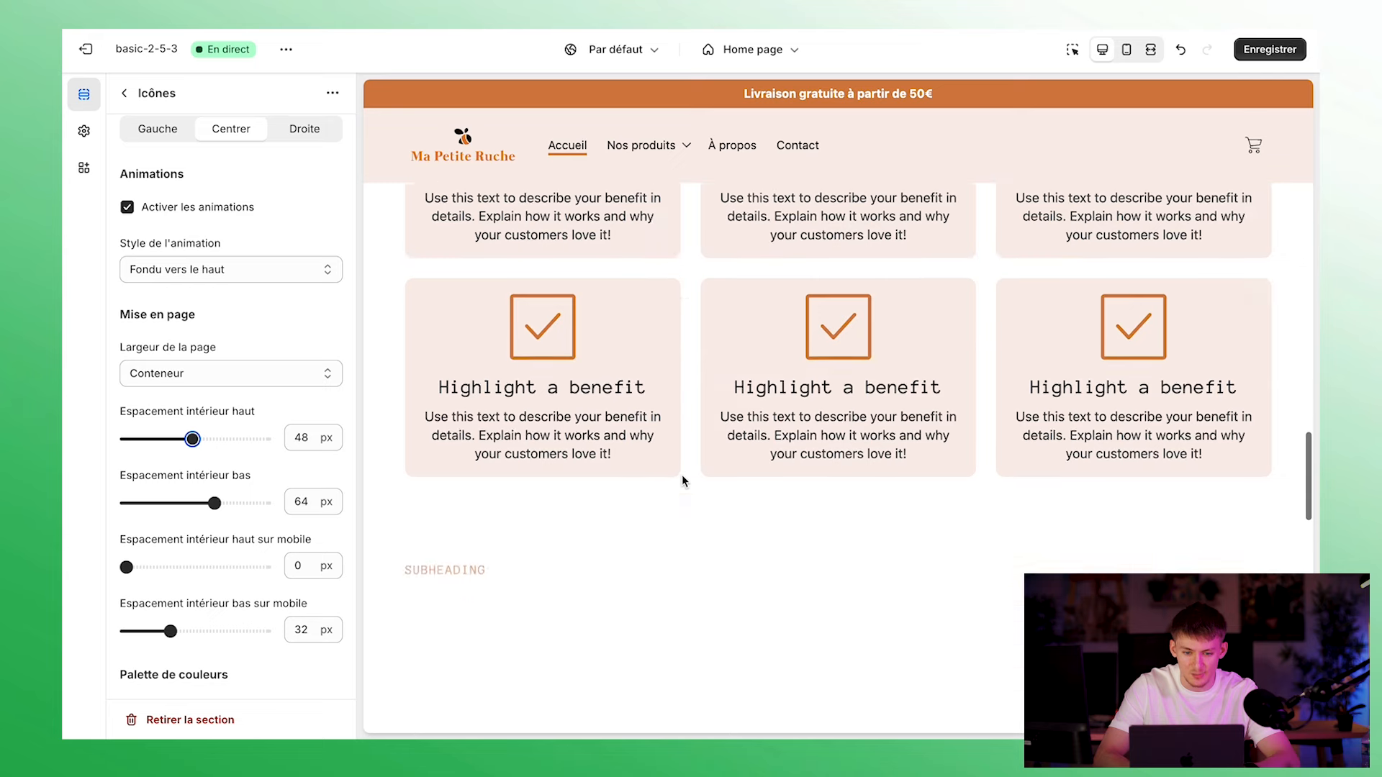
pyautogui.click(214, 439)
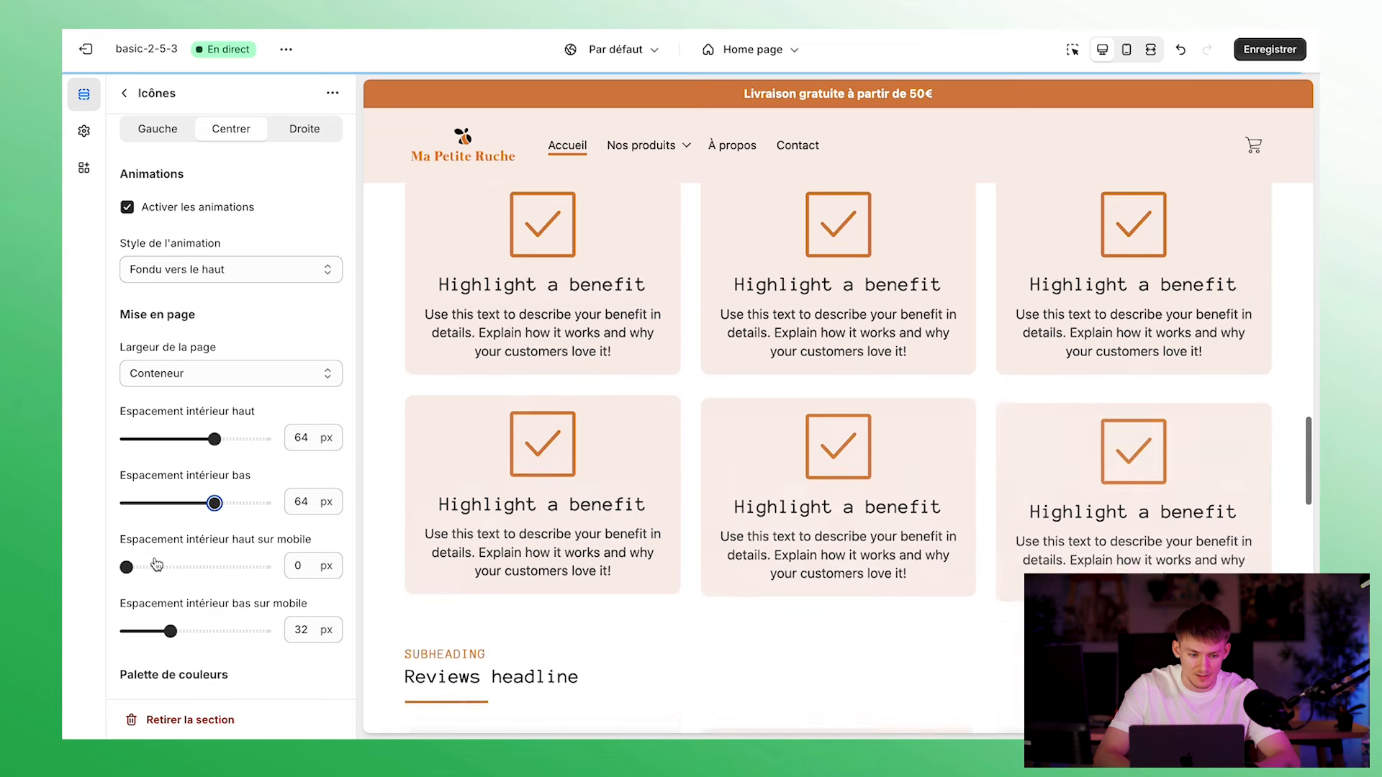
pyautogui.moveTo(128, 567); pyautogui.dragTo(165, 567)
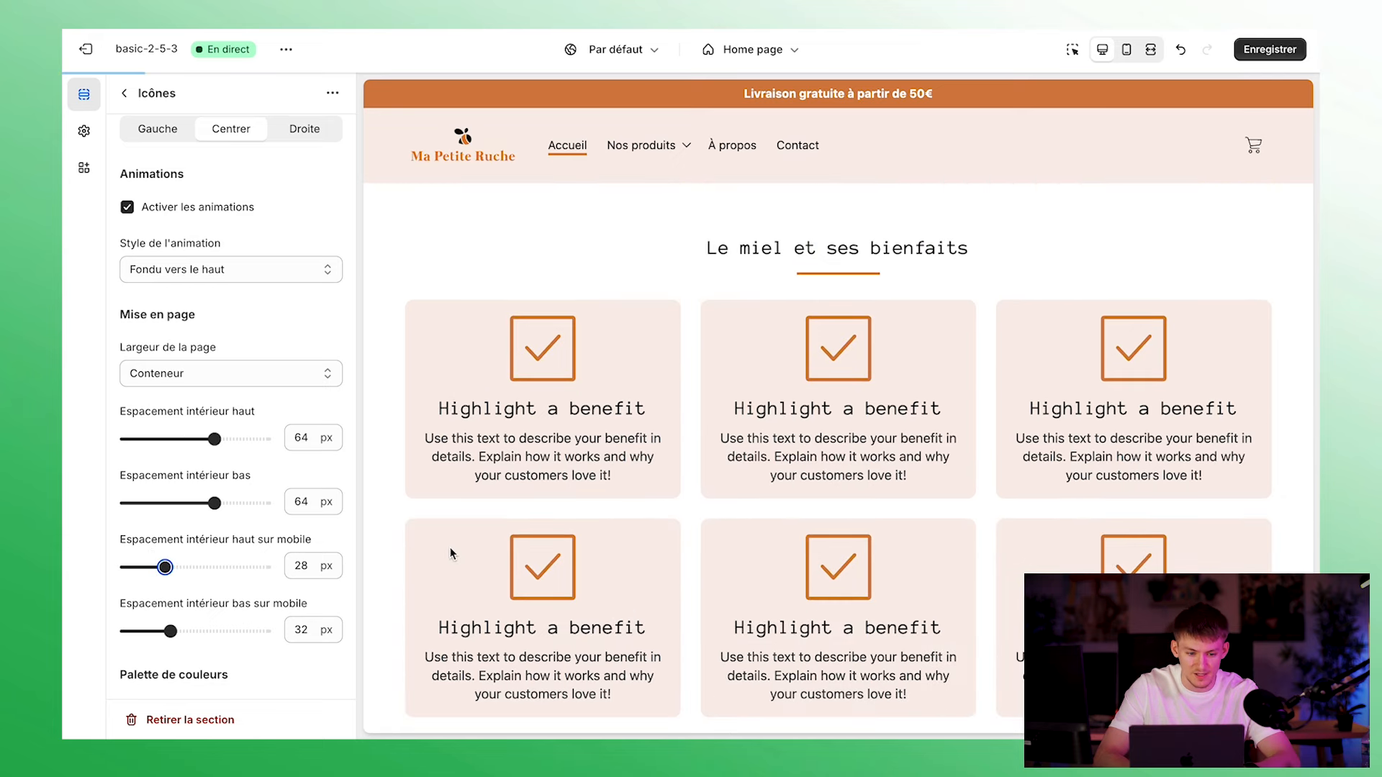
pyautogui.moveTo(170, 632); pyautogui.dragTo(160, 632)
# Clear the description of the first benefit block in the Icônes section and title it Hydratation profonde
pyautogui.click(124, 93)
pyautogui.click(180, 374)
pyautogui.scroll(-3, 230, 403)
pyautogui.click(231, 432)
pyautogui.press('super+a')
pyautogui.press('BackSpace')
pyautogui.tripleClick(268, 321)
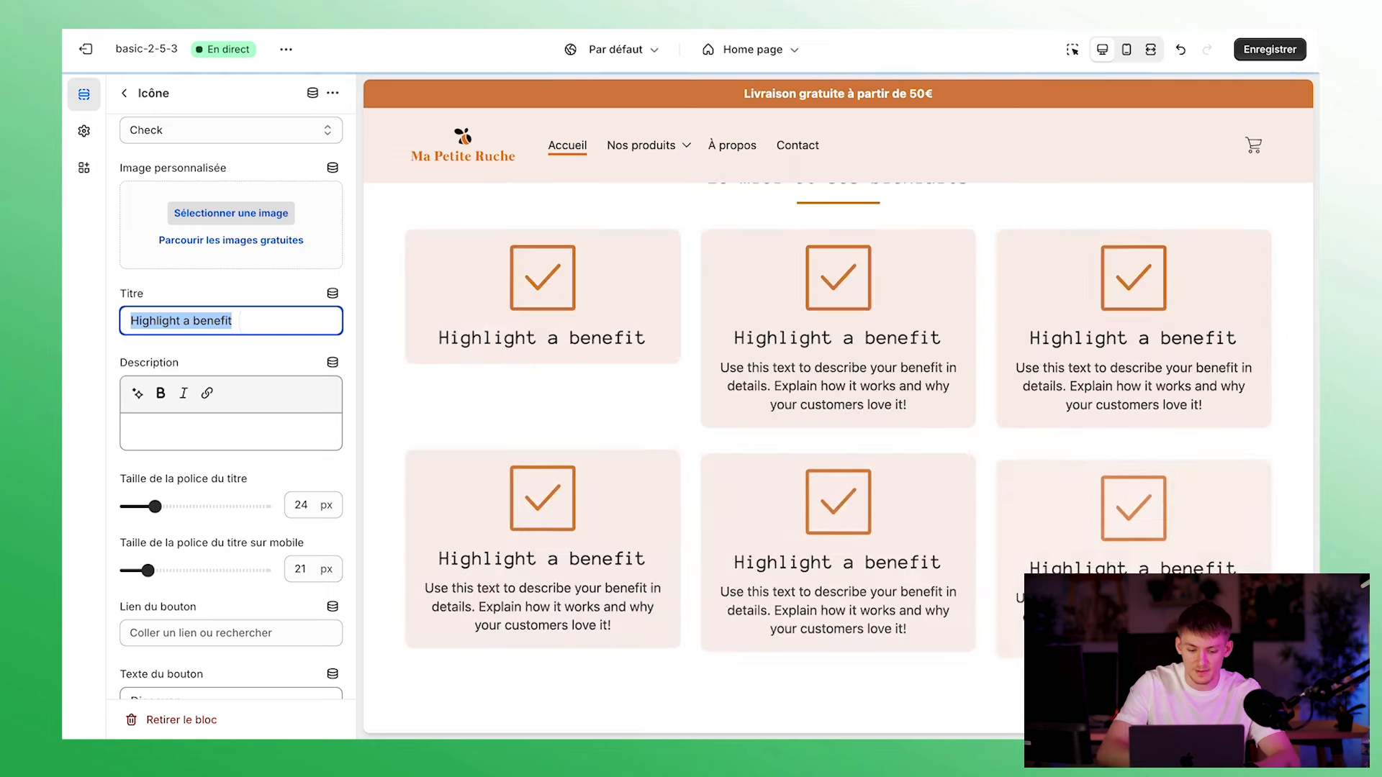
pyautogui.write('Hydratation profonde')
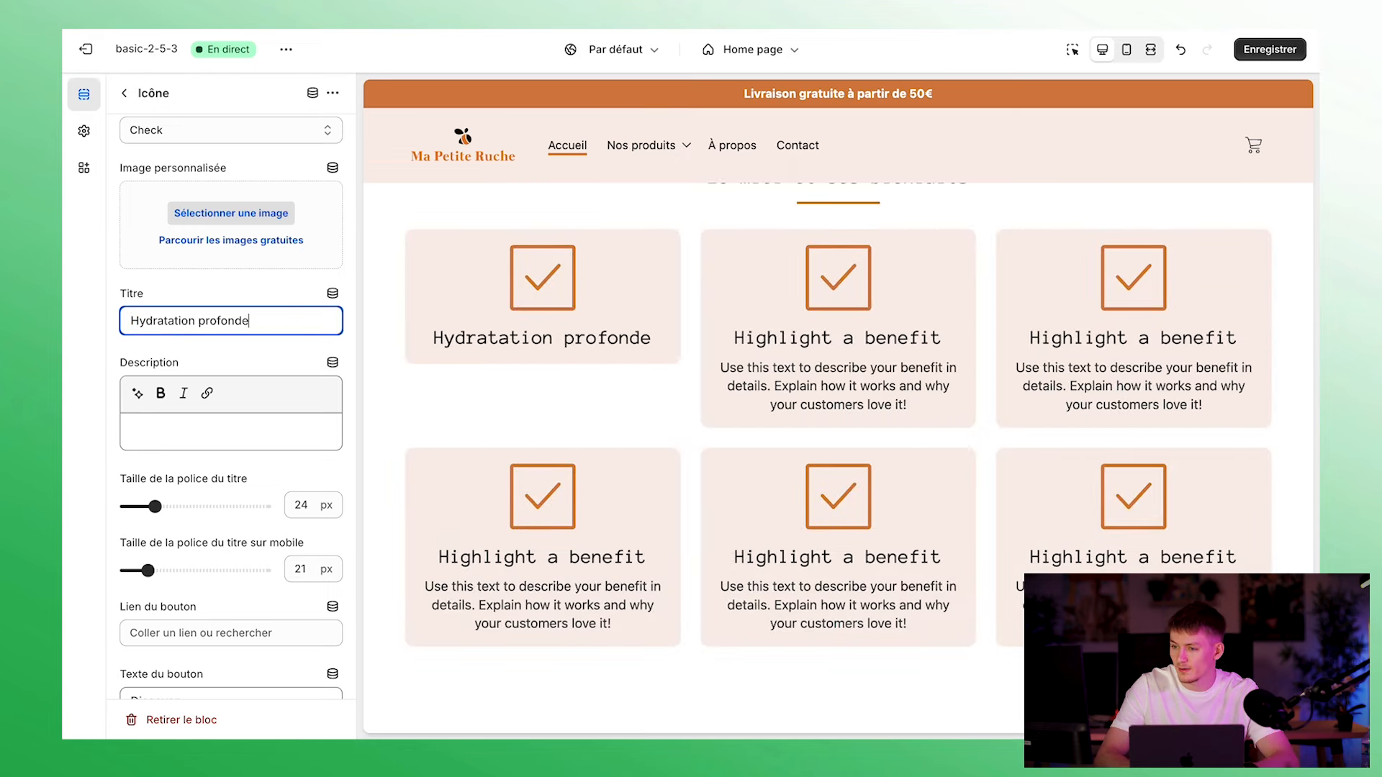
# Use the water-drop PNG from the store files as the Hydratation profonde block's custom image
pyautogui.click(198, 201)
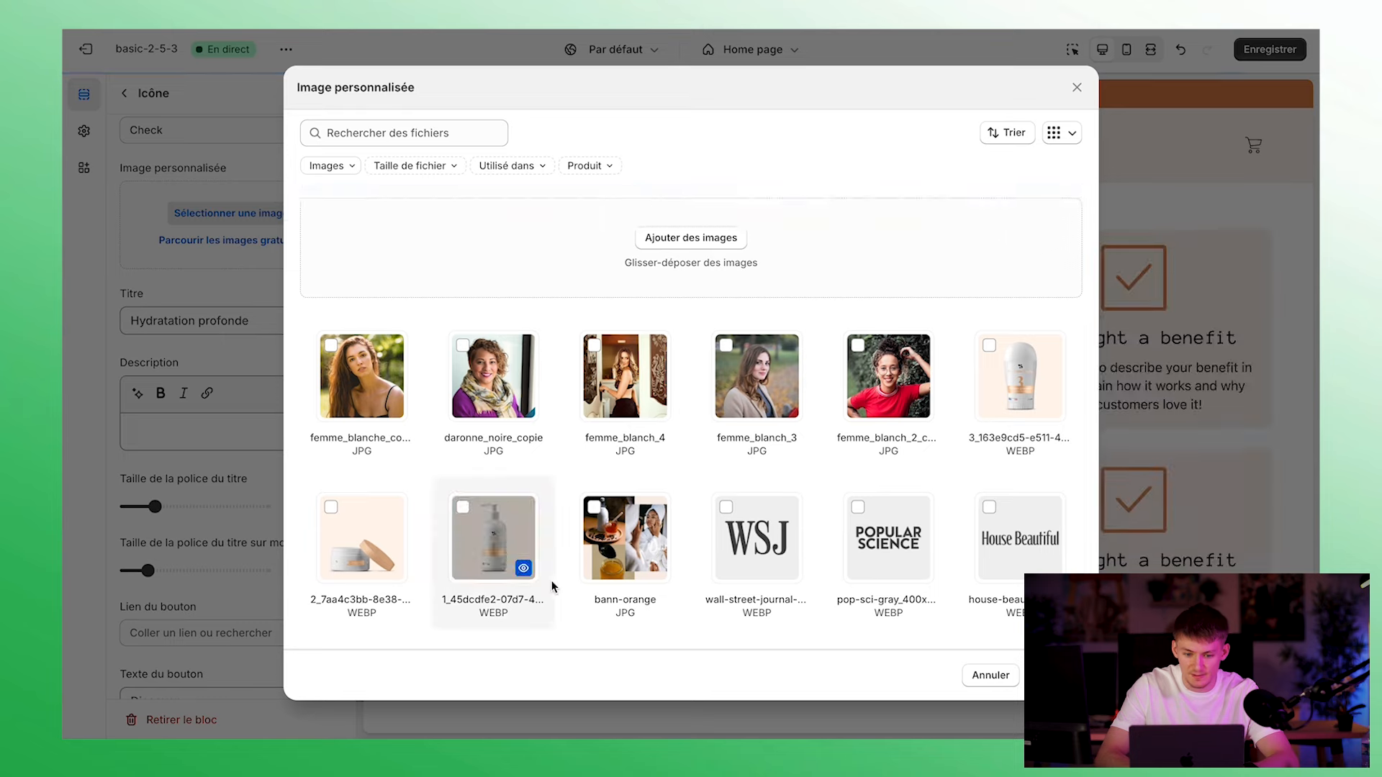
pyautogui.scroll(-10, 551, 586)
pyautogui.scroll(-3, 552, 587)
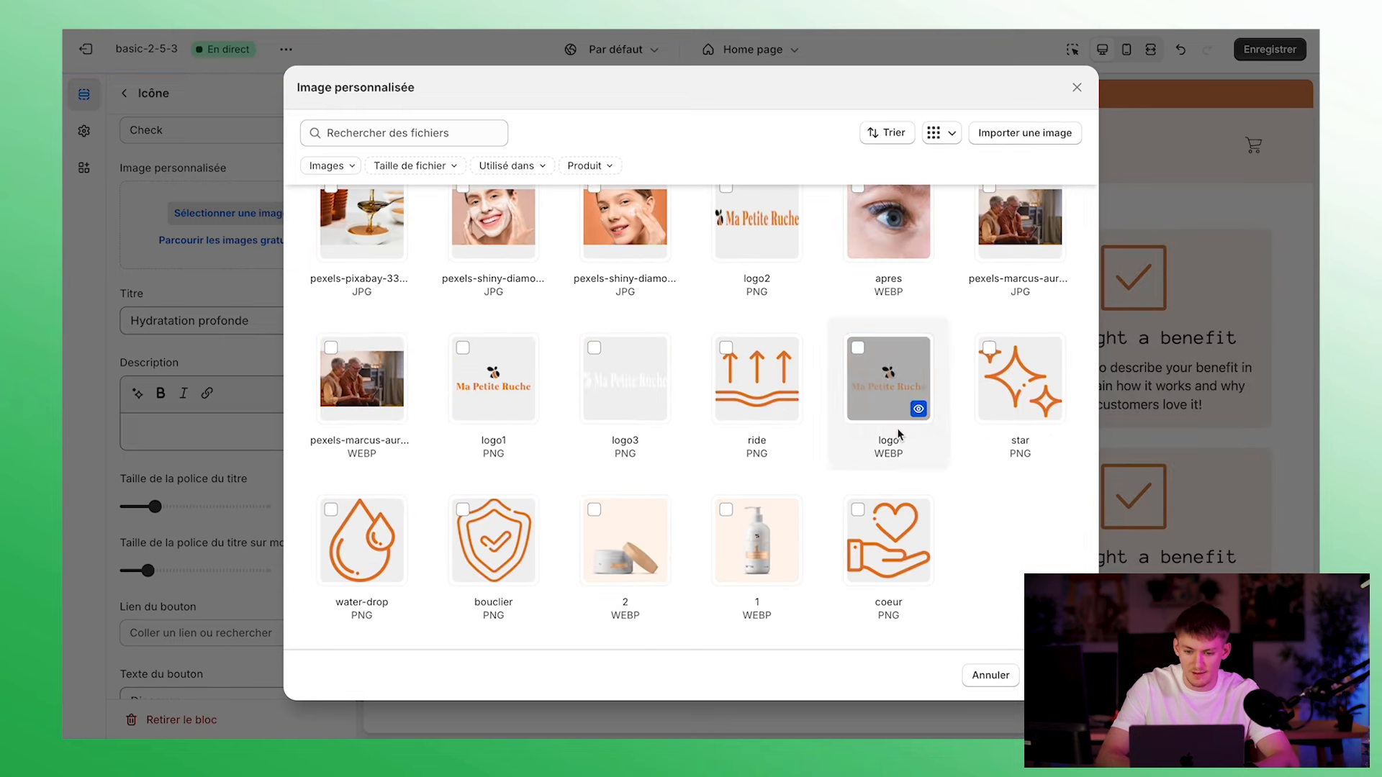
pyautogui.click(352, 486)
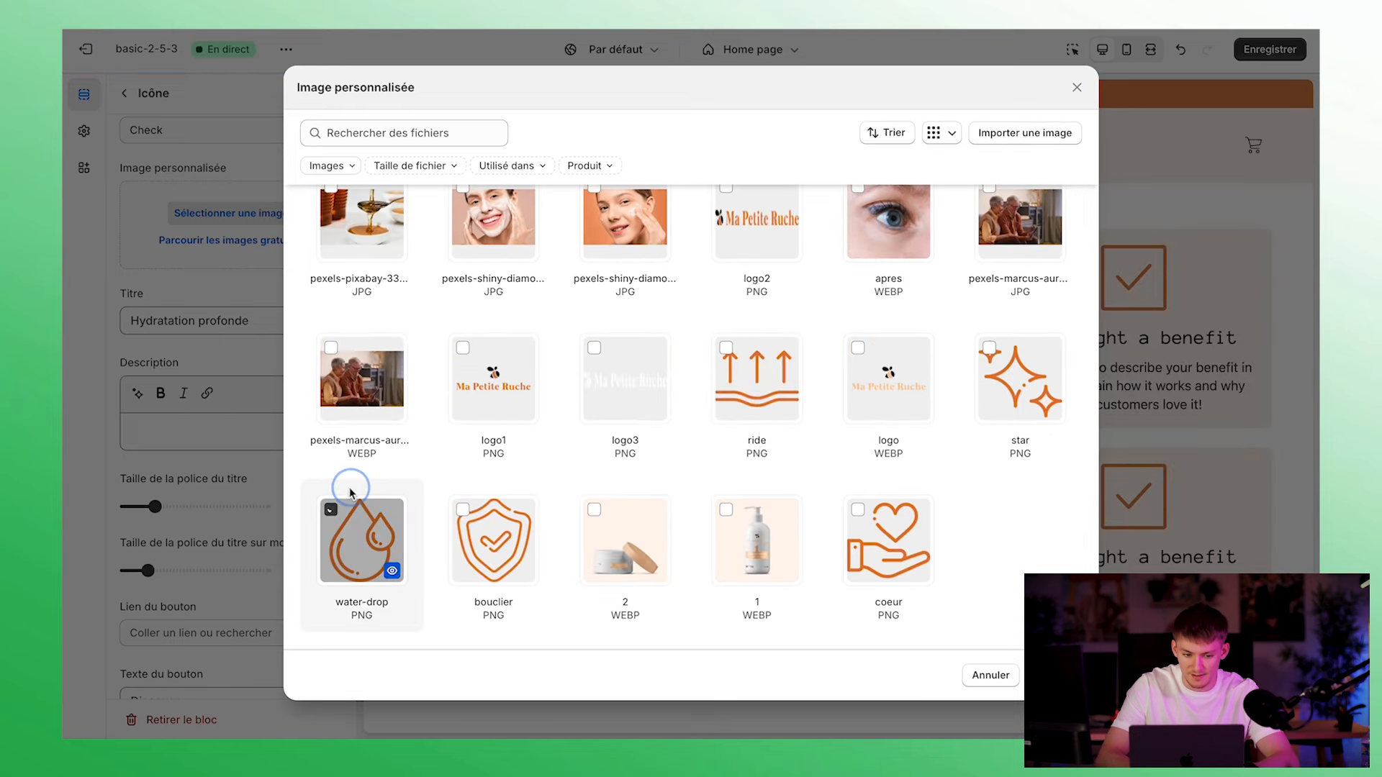
pyautogui.click(1053, 675)
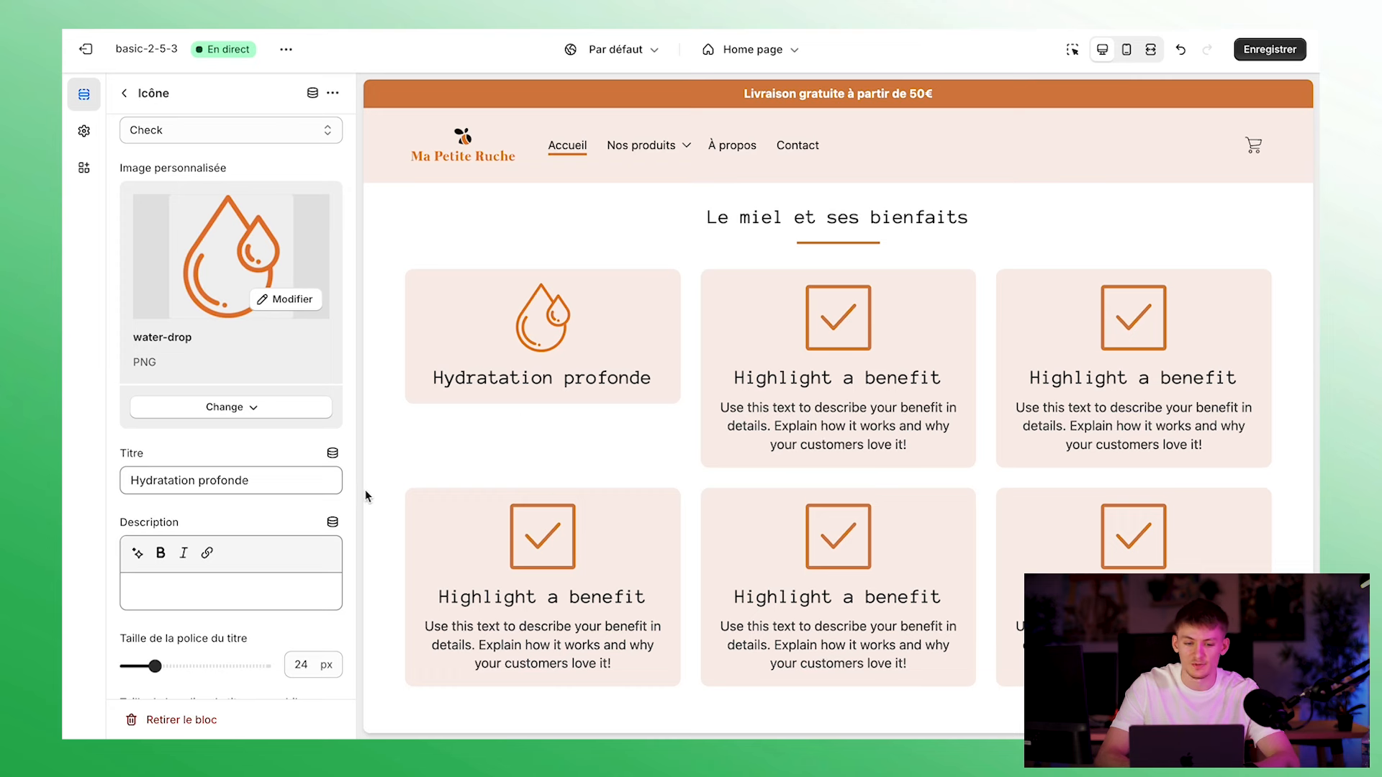
pyautogui.scroll(-2, 526, 415)
pyautogui.scroll(1, 598, 418)
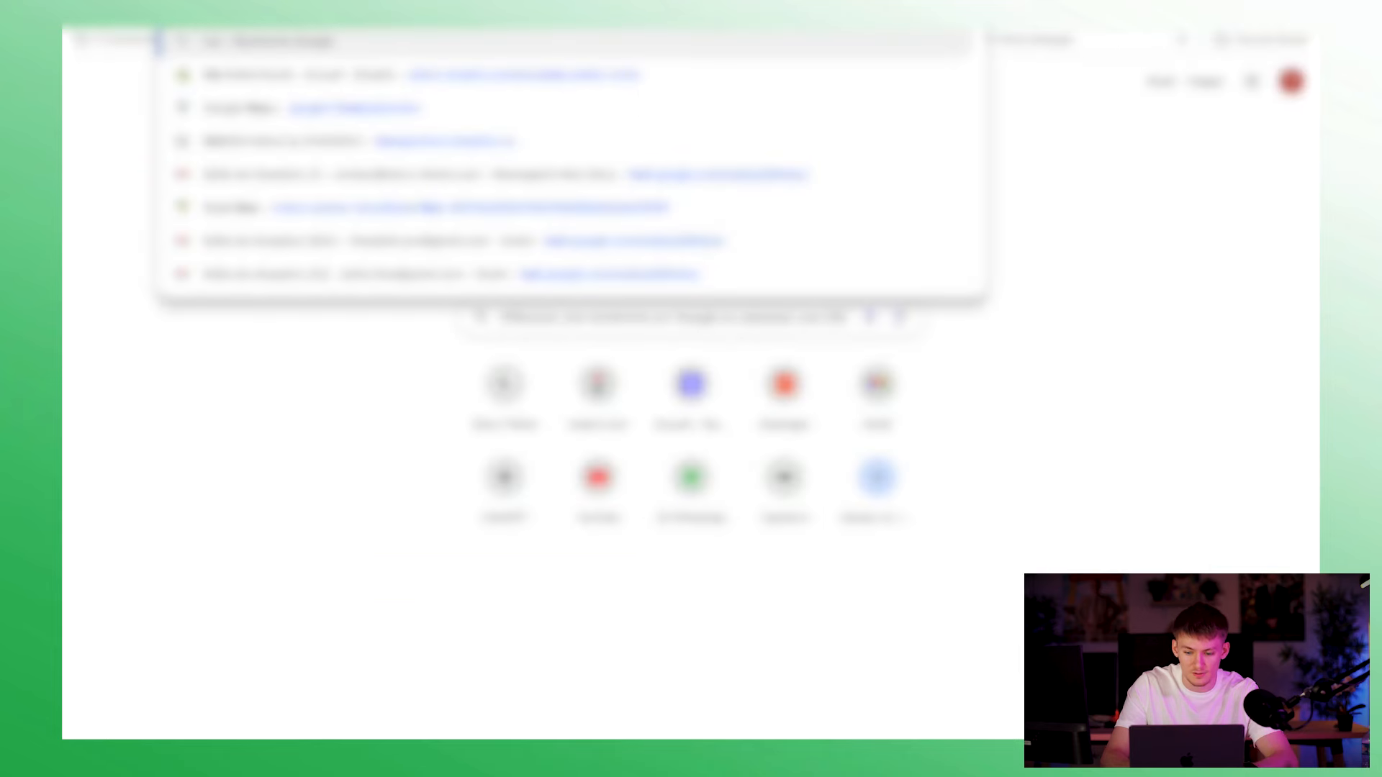
# Open the finished Ma Petite Ruche storefront in the browser and examine its Le miel et ses bienfaits section
pyautogui.write('r')
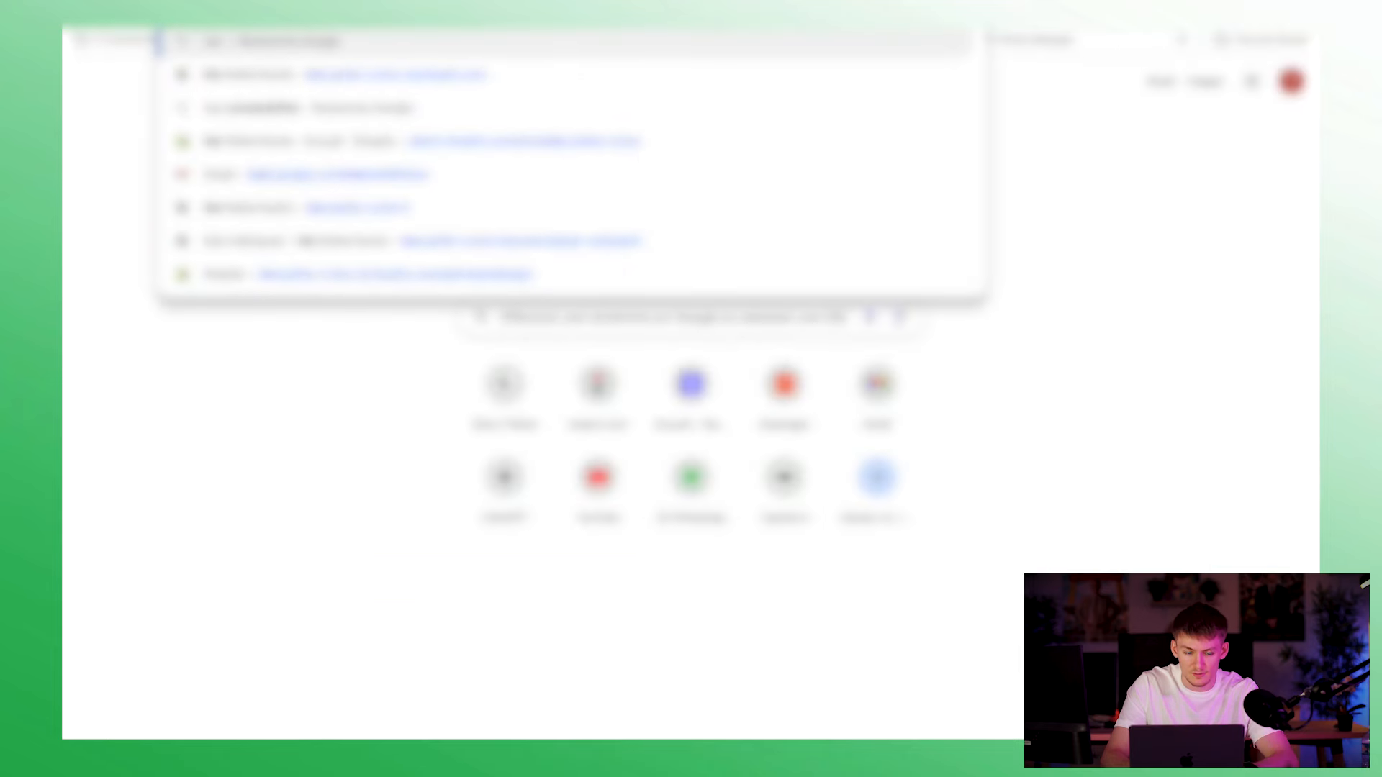
pyautogui.press('Down')
pyautogui.press('Return')
pyautogui.scroll(-20, 591, 314)
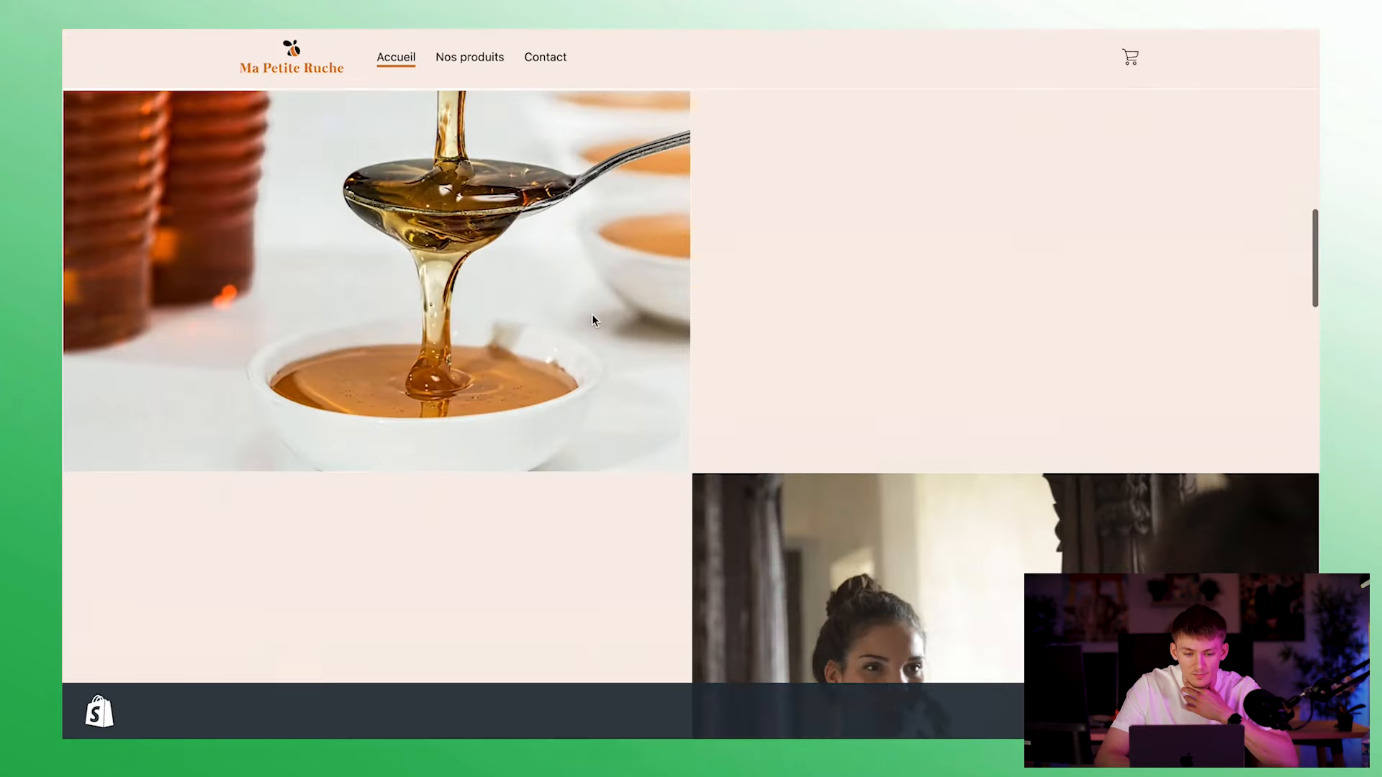
pyautogui.scroll(5, 592, 319)
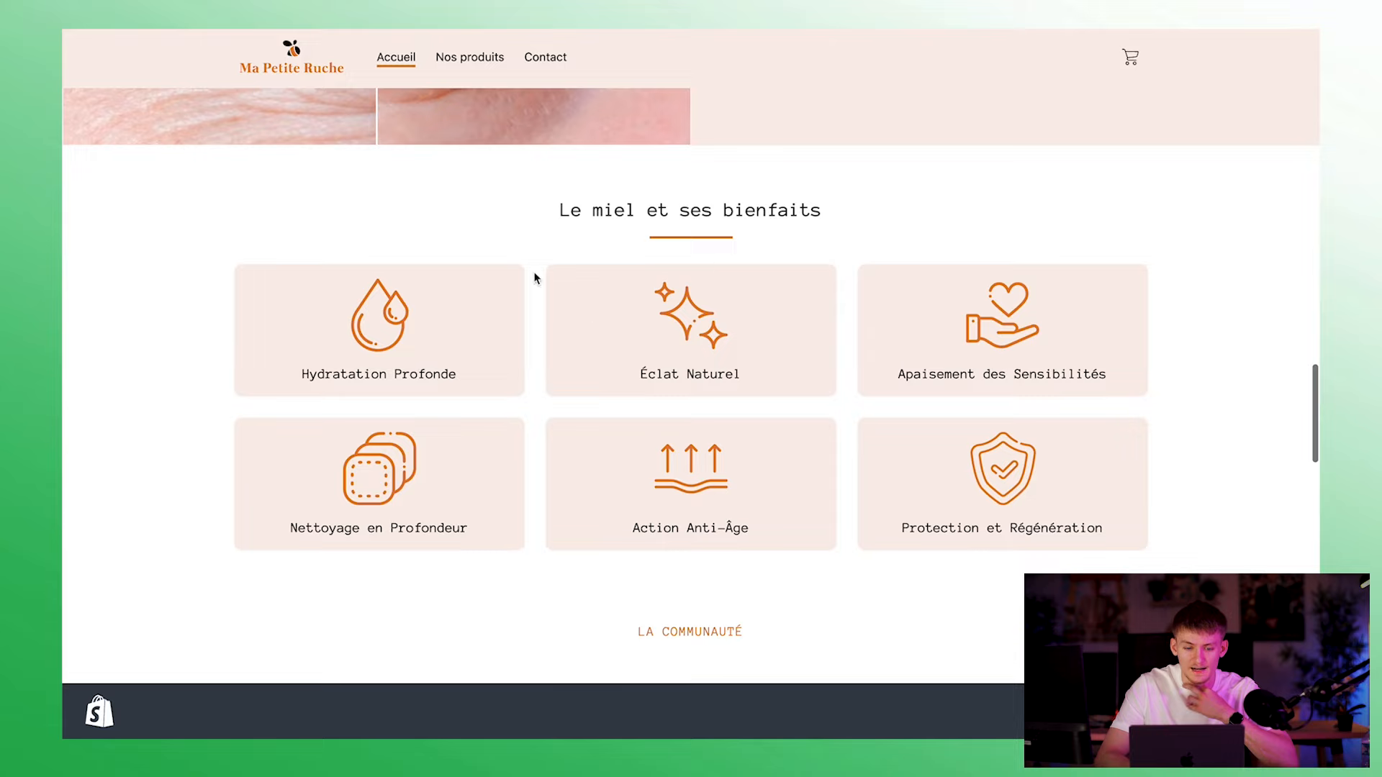
# Check the finished store's benefits section in the browser's mobile device view, then close the developer tools and look over the page
pyautogui.press('super+alt+i')
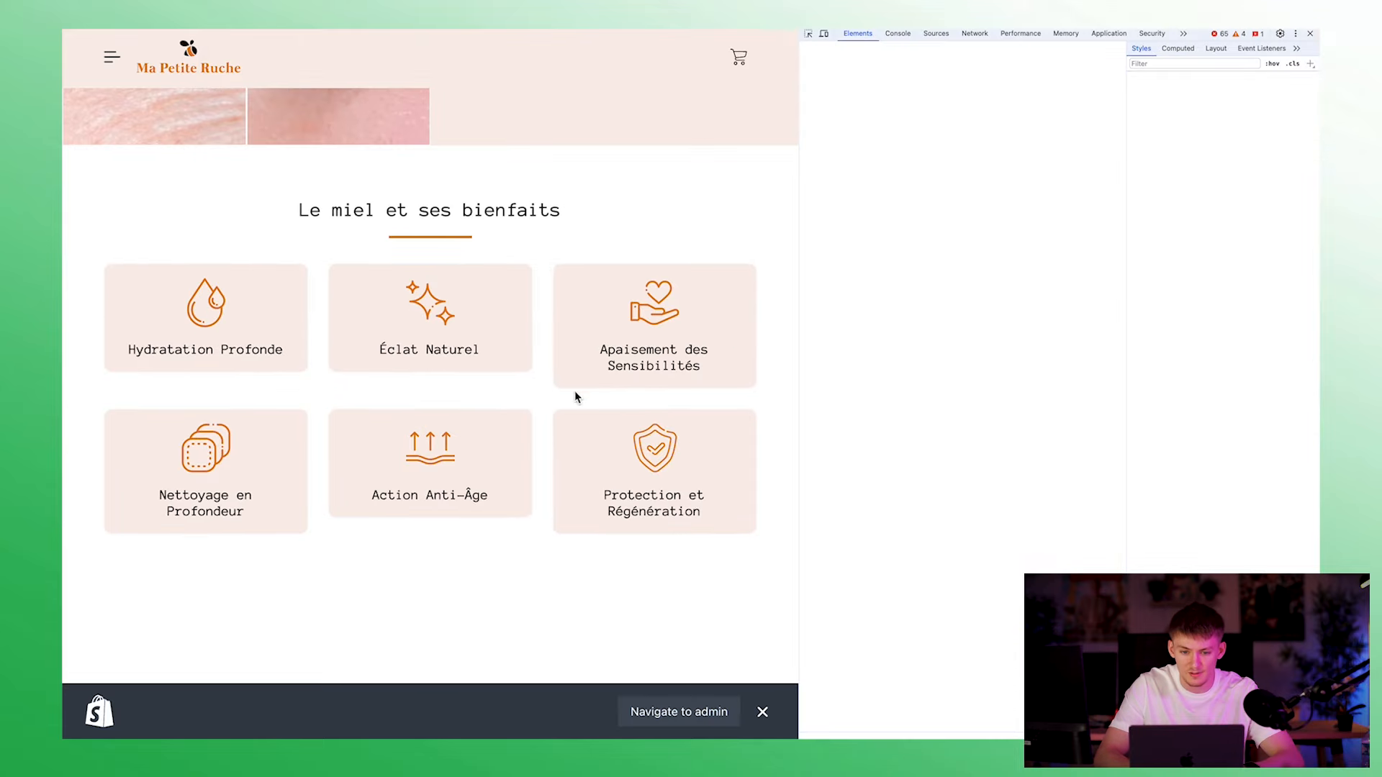
pyautogui.click(824, 36)
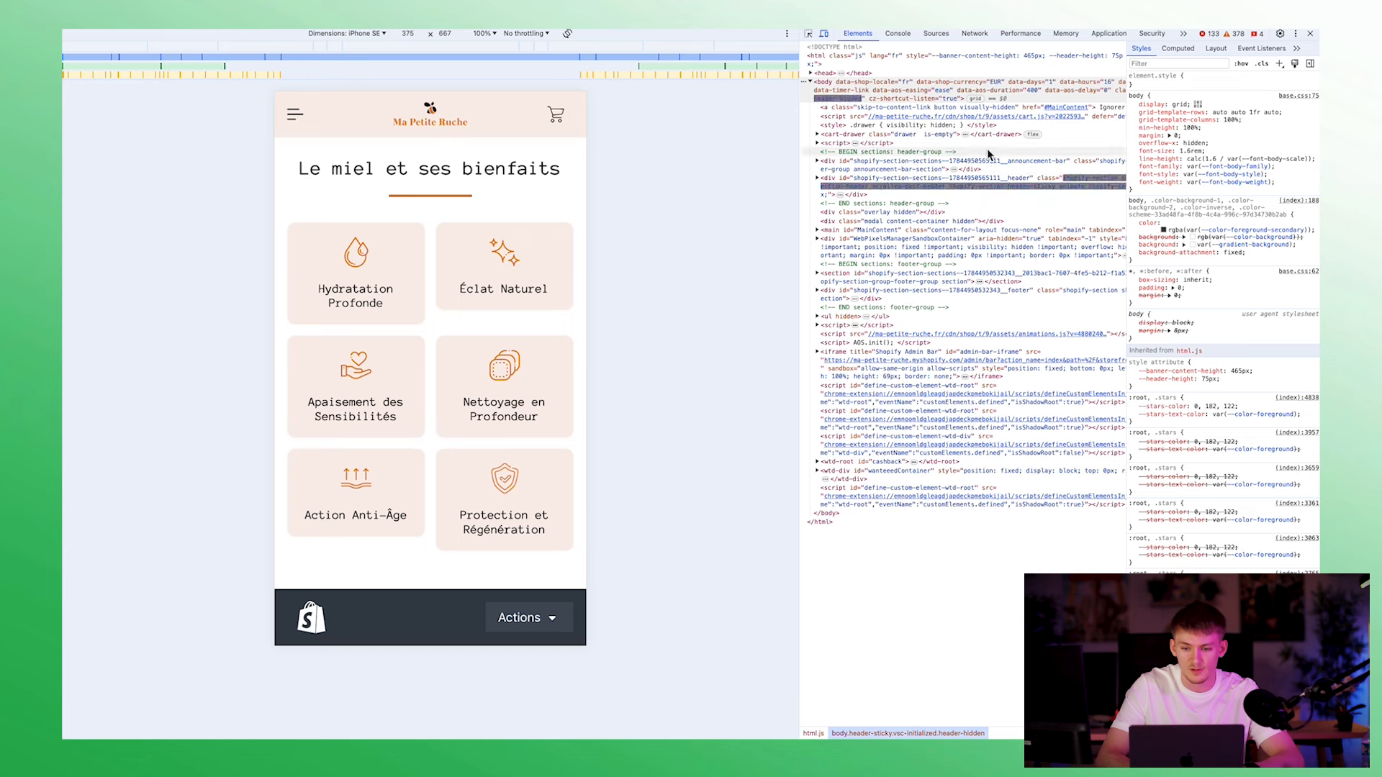
pyautogui.click(1310, 34)
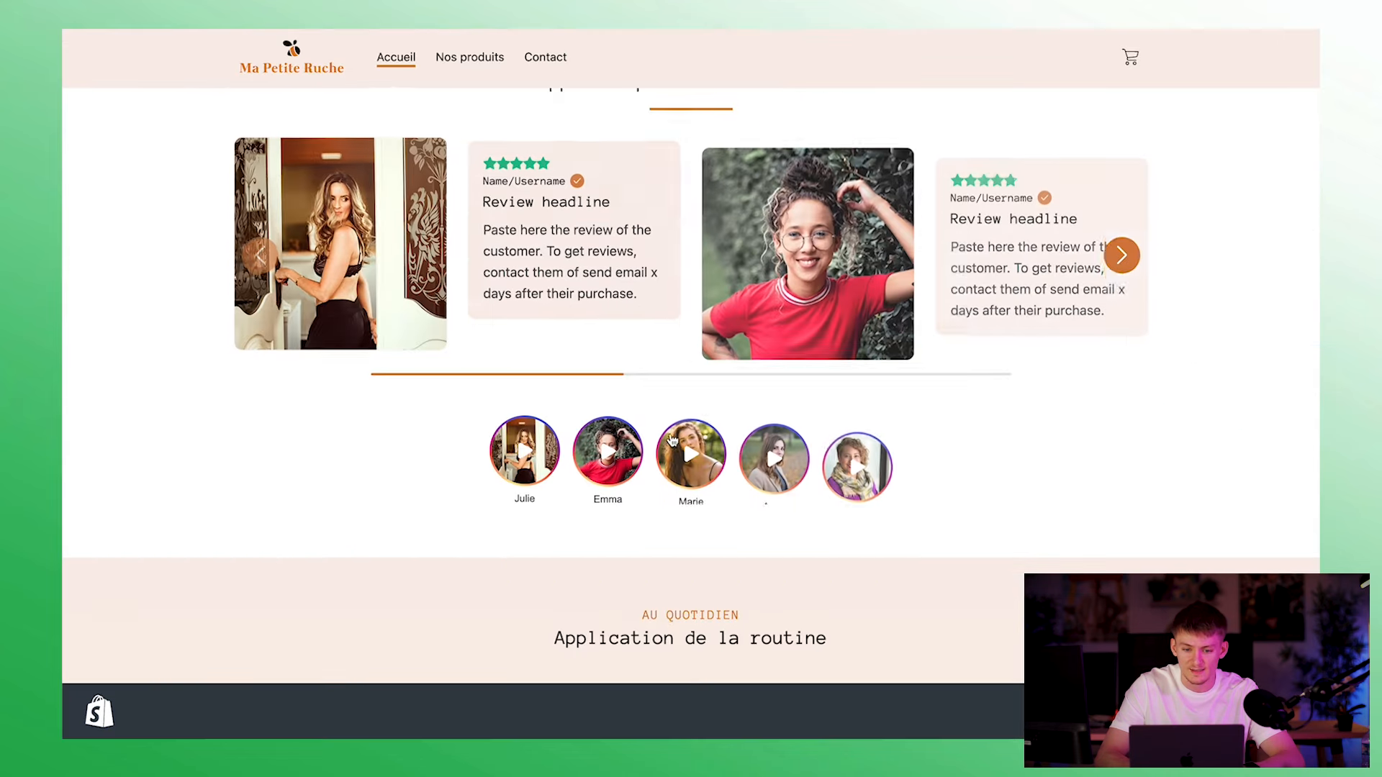
pyautogui.scroll(5, 671, 434)
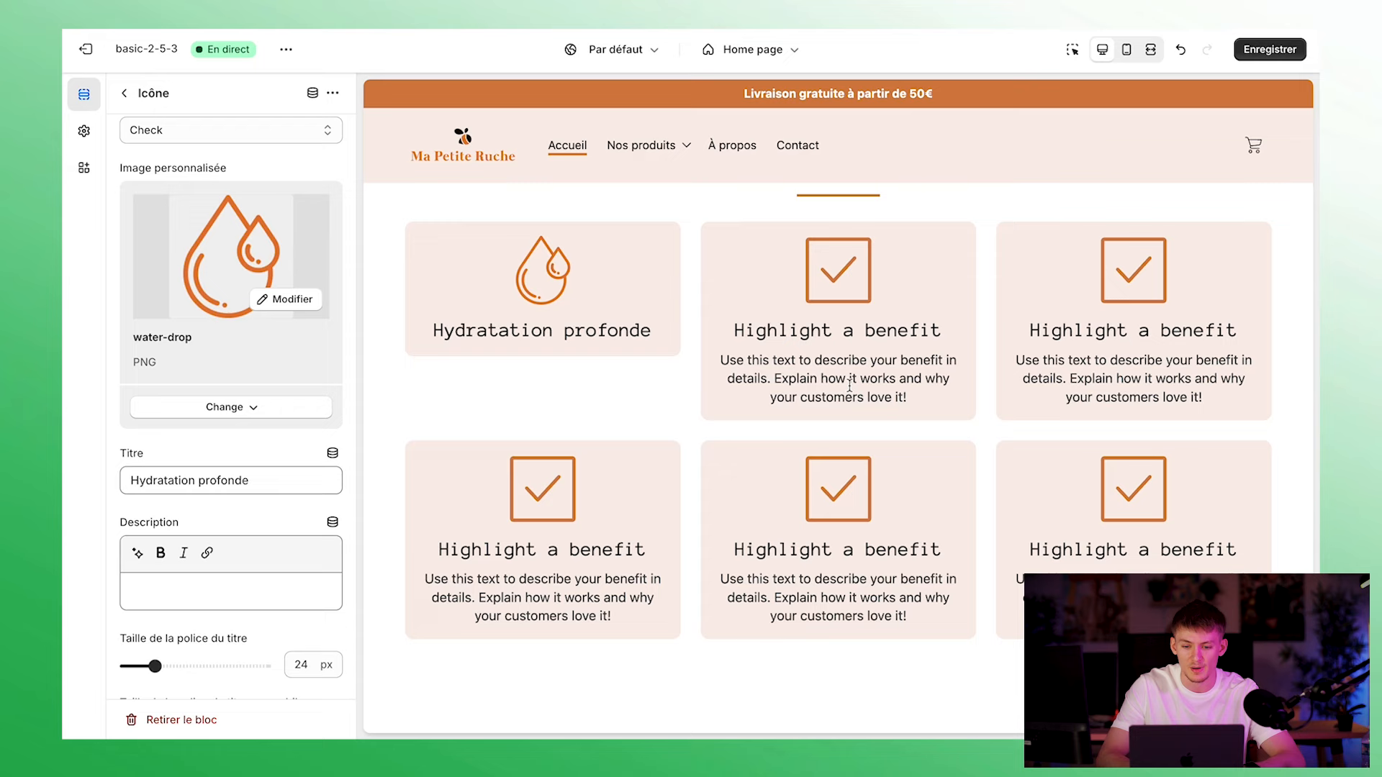
# Open the Avis section's settings in the theme editor and examine the home page sections in the preview
pyautogui.scroll(-6, 789, 452)
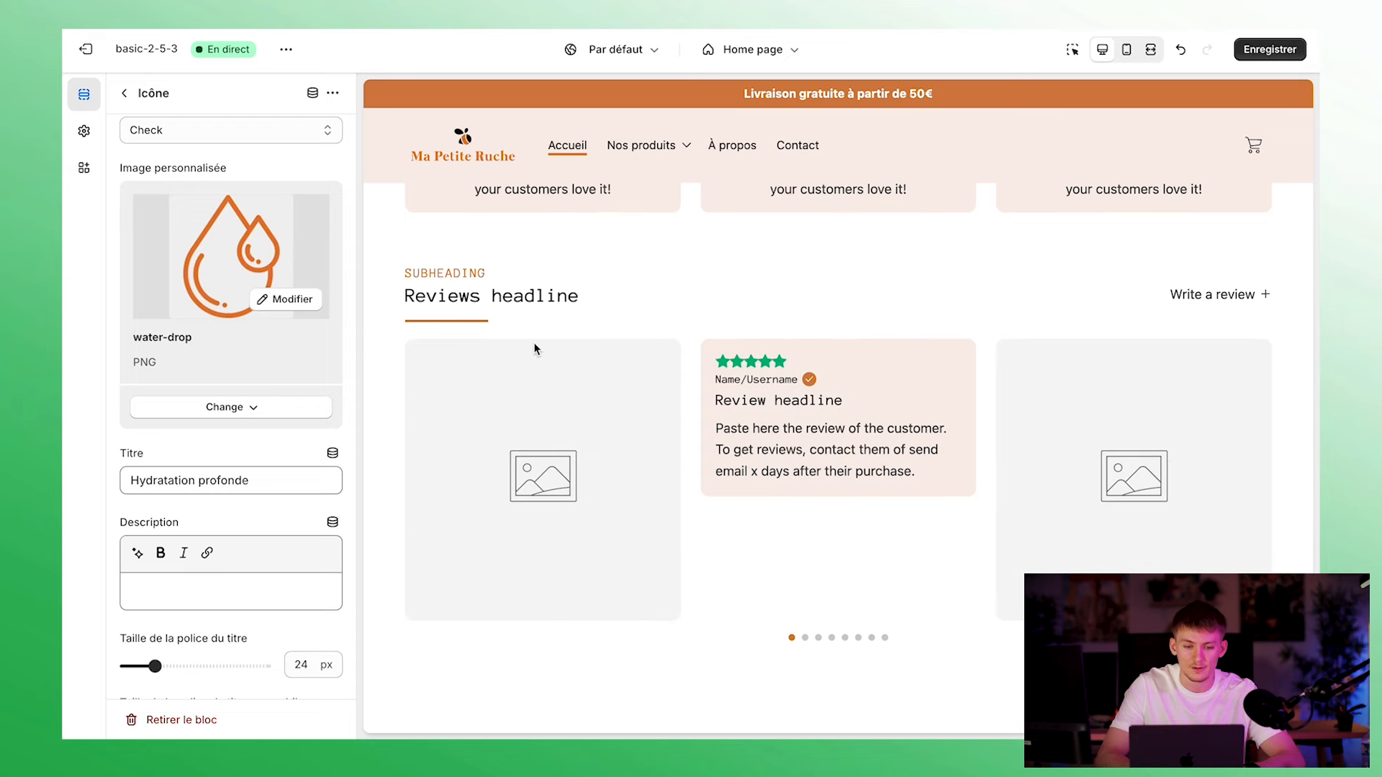
pyautogui.click(124, 93)
pyautogui.scroll(-5, 223, 475)
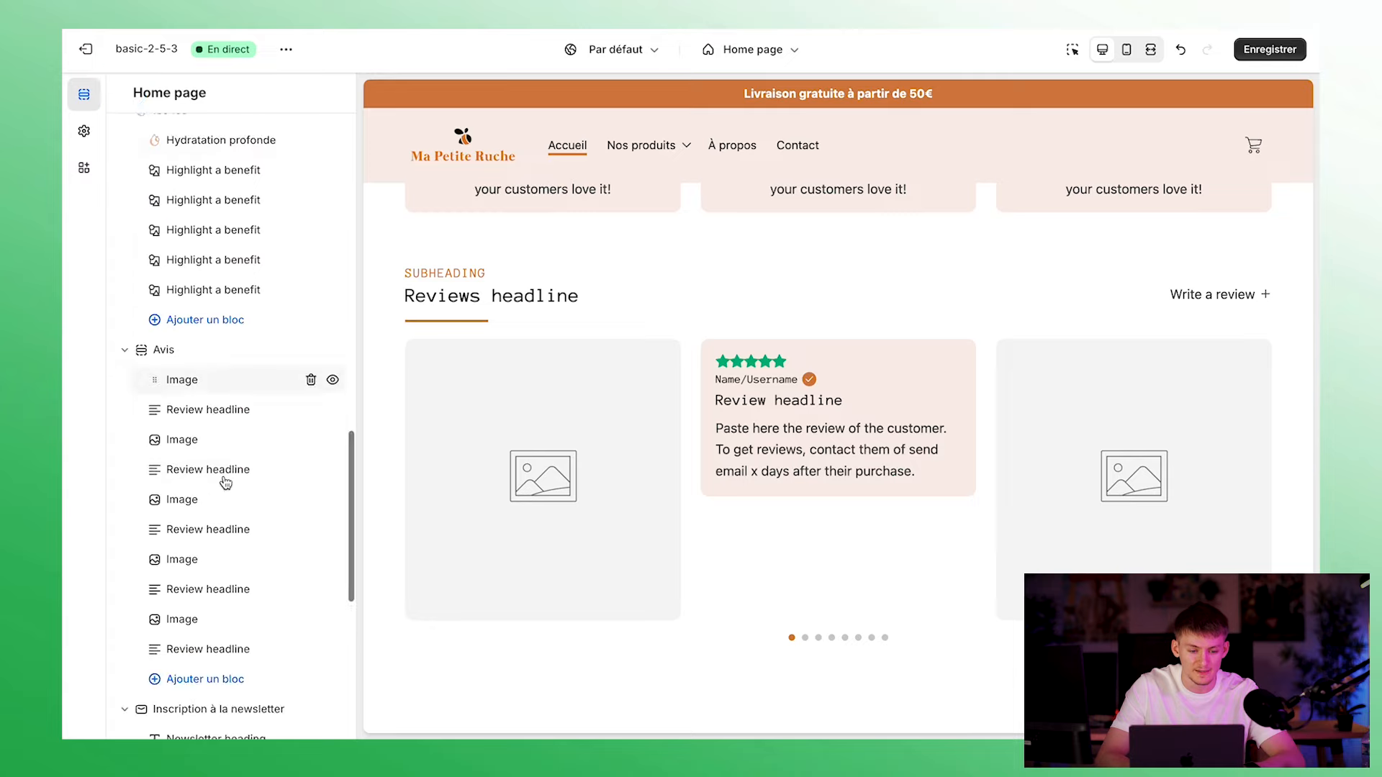
pyautogui.click(191, 308)
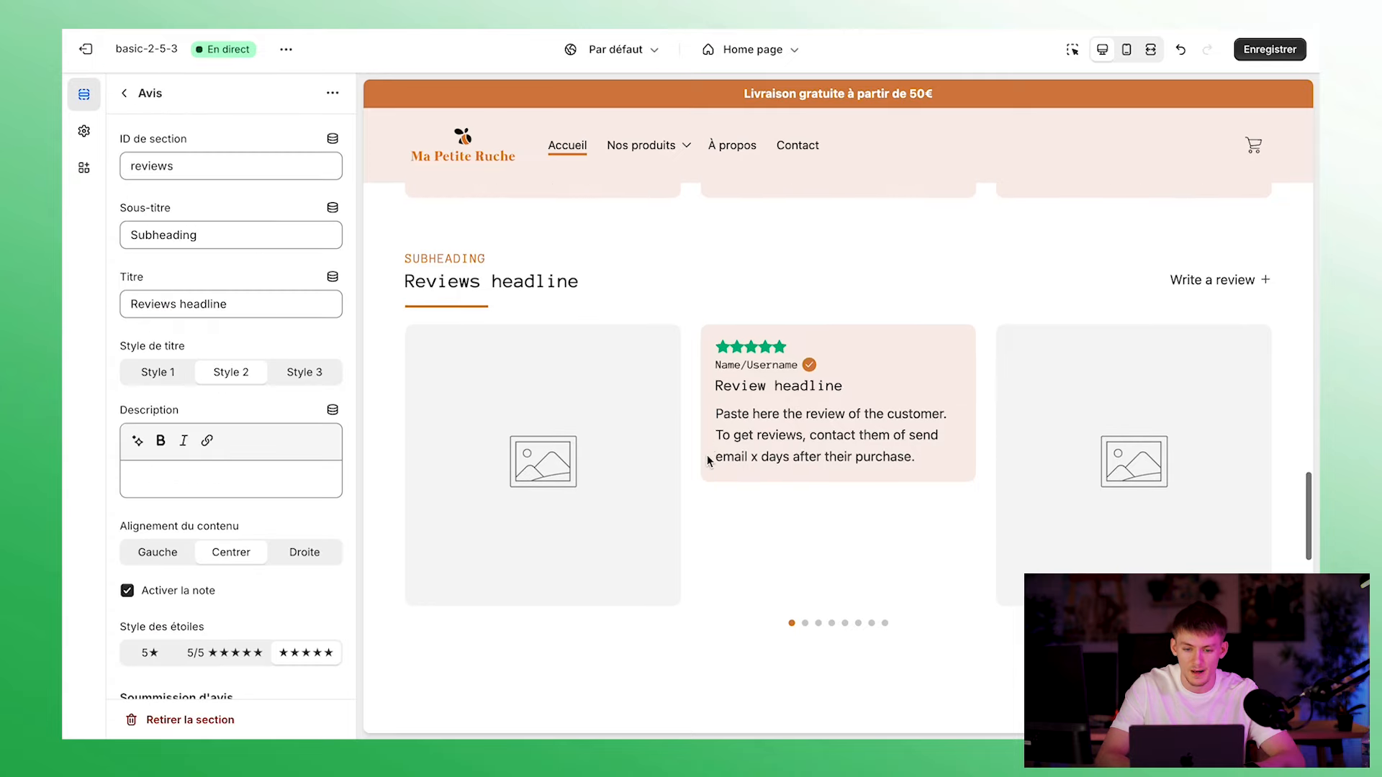
pyautogui.scroll(10, 707, 455)
pyautogui.scroll(10, 707, 455)
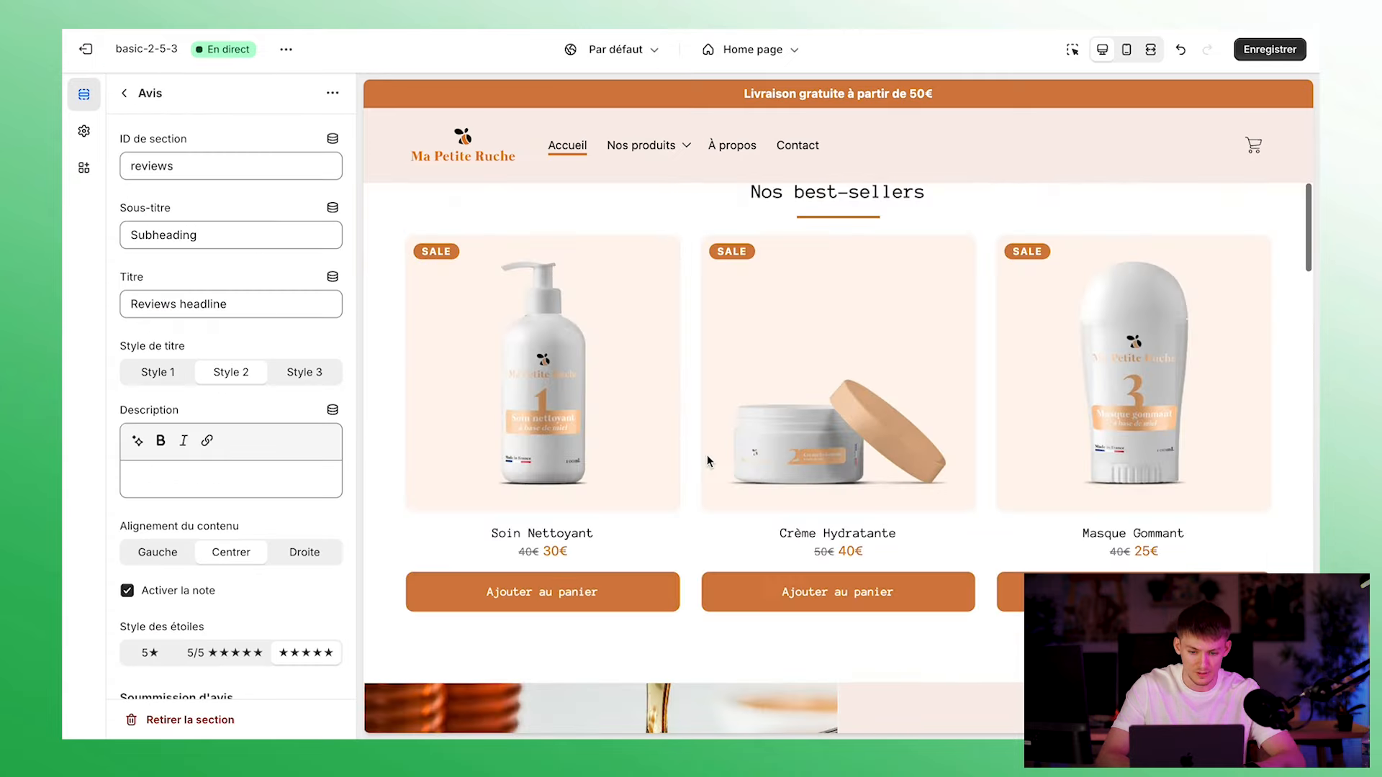
pyautogui.scroll(-3, 726, 523)
pyautogui.scroll(-10, 745, 511)
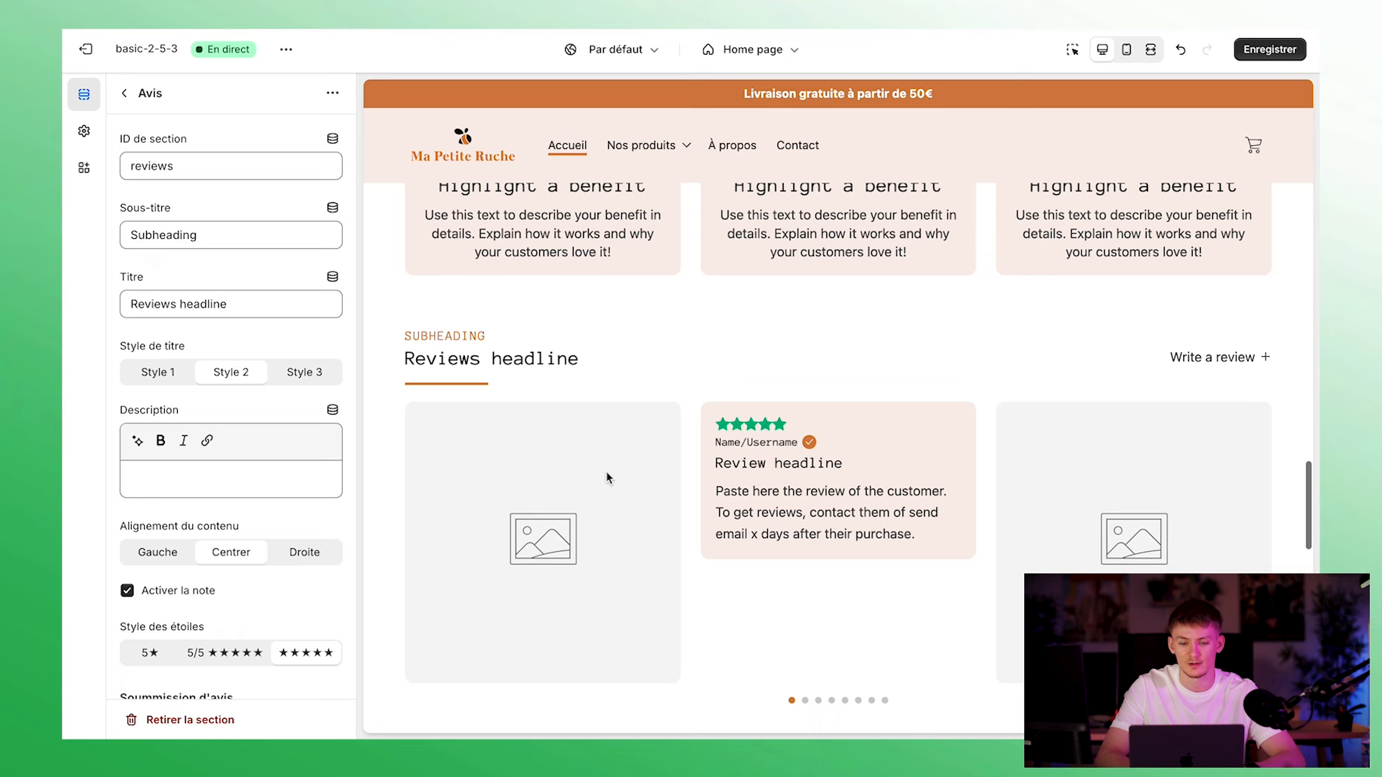
# Examine the Avis section's settings, including the colour palette choices for the review form
pyautogui.scroll(-3, 607, 472)
pyautogui.scroll(-15, 225, 571)
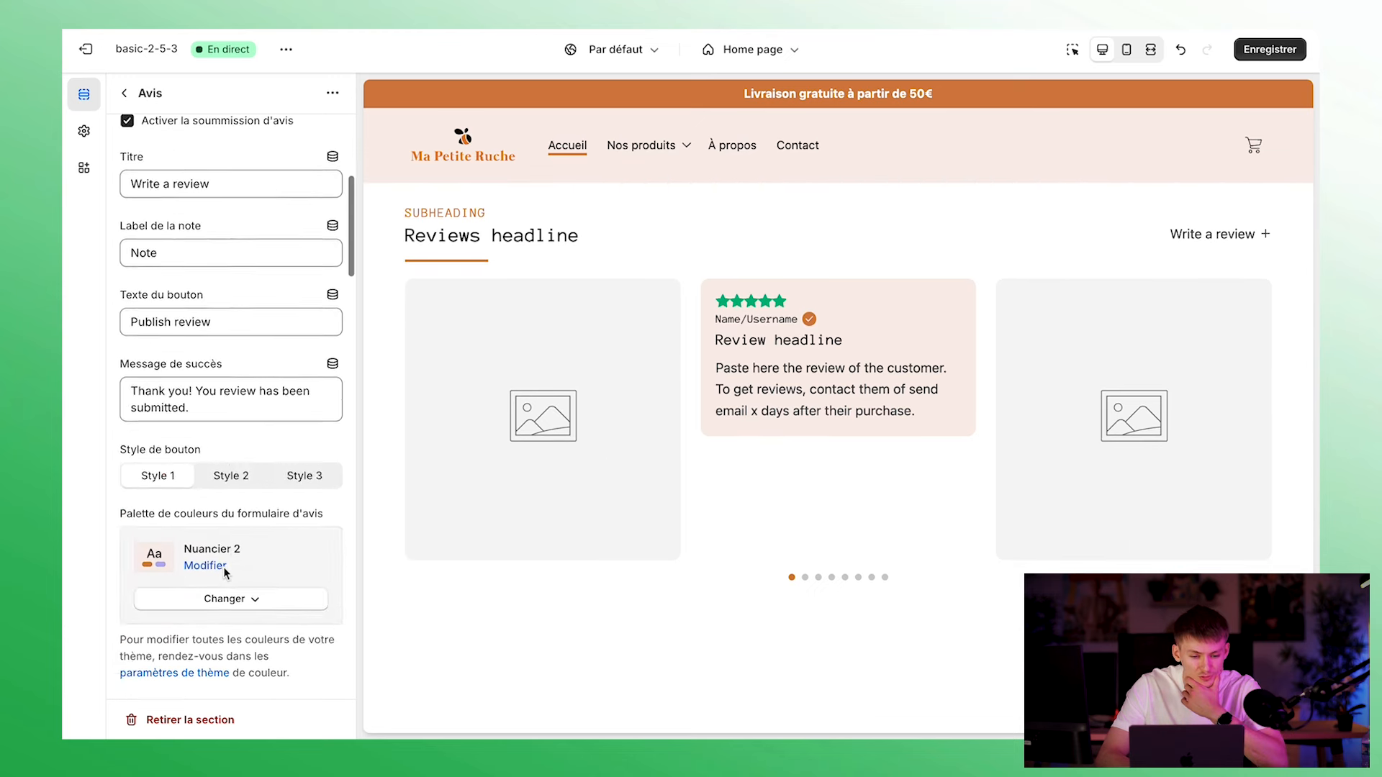
pyautogui.scroll(3, 274, 328)
pyautogui.click(274, 288)
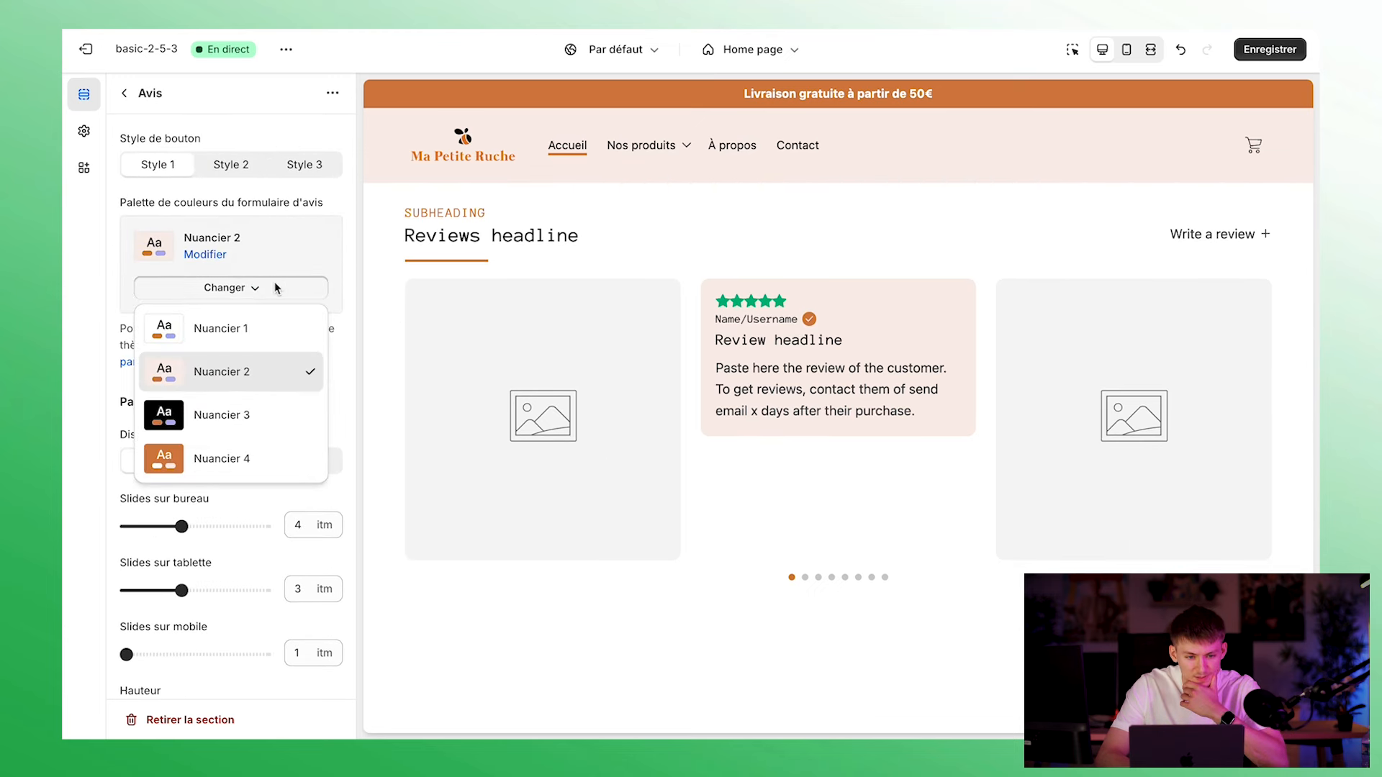
pyautogui.click(204, 123)
pyautogui.scroll(12, 210, 201)
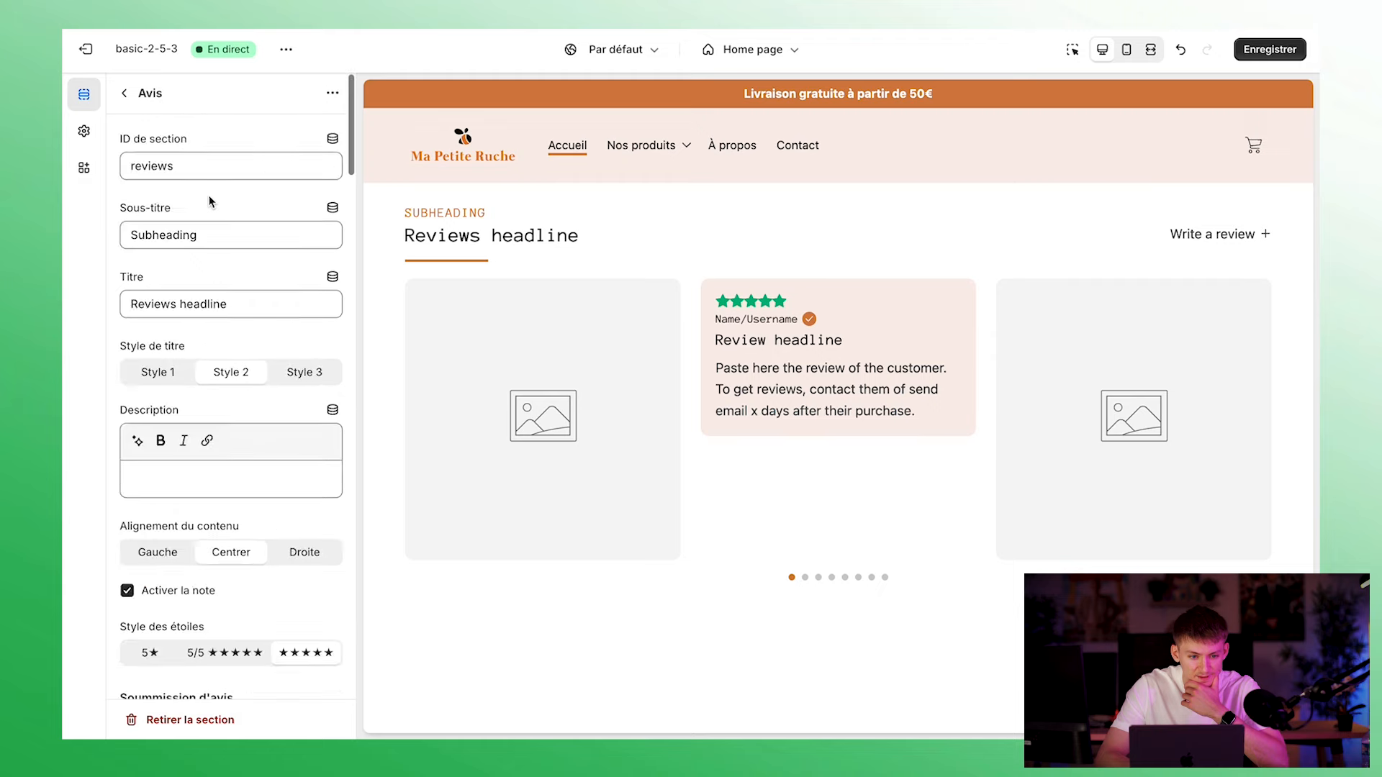
pyautogui.scroll(-15, 210, 201)
pyautogui.scroll(3, 209, 200)
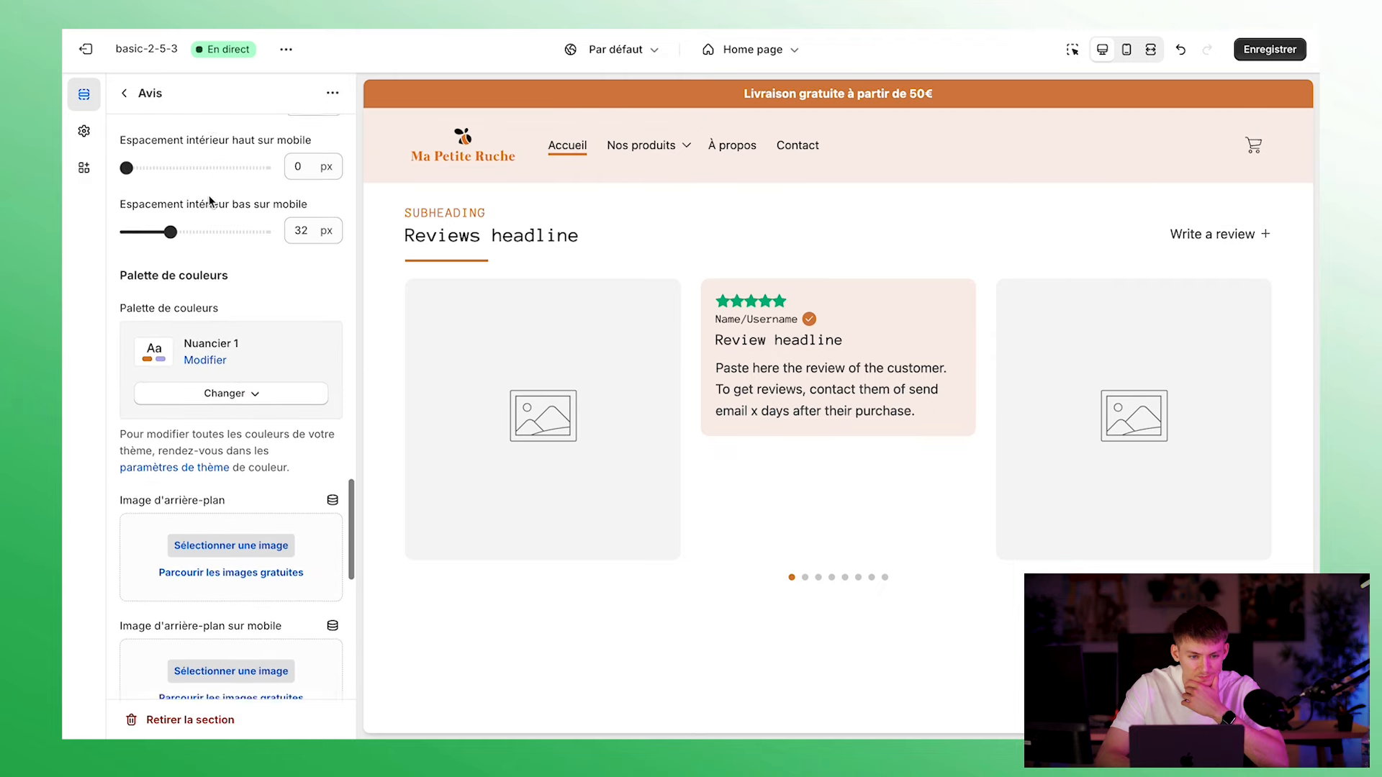
# Try the Nuancier 2 colour palette on the Avis section and restore Nuancier 1
pyautogui.click(257, 471)
pyautogui.click(260, 565)
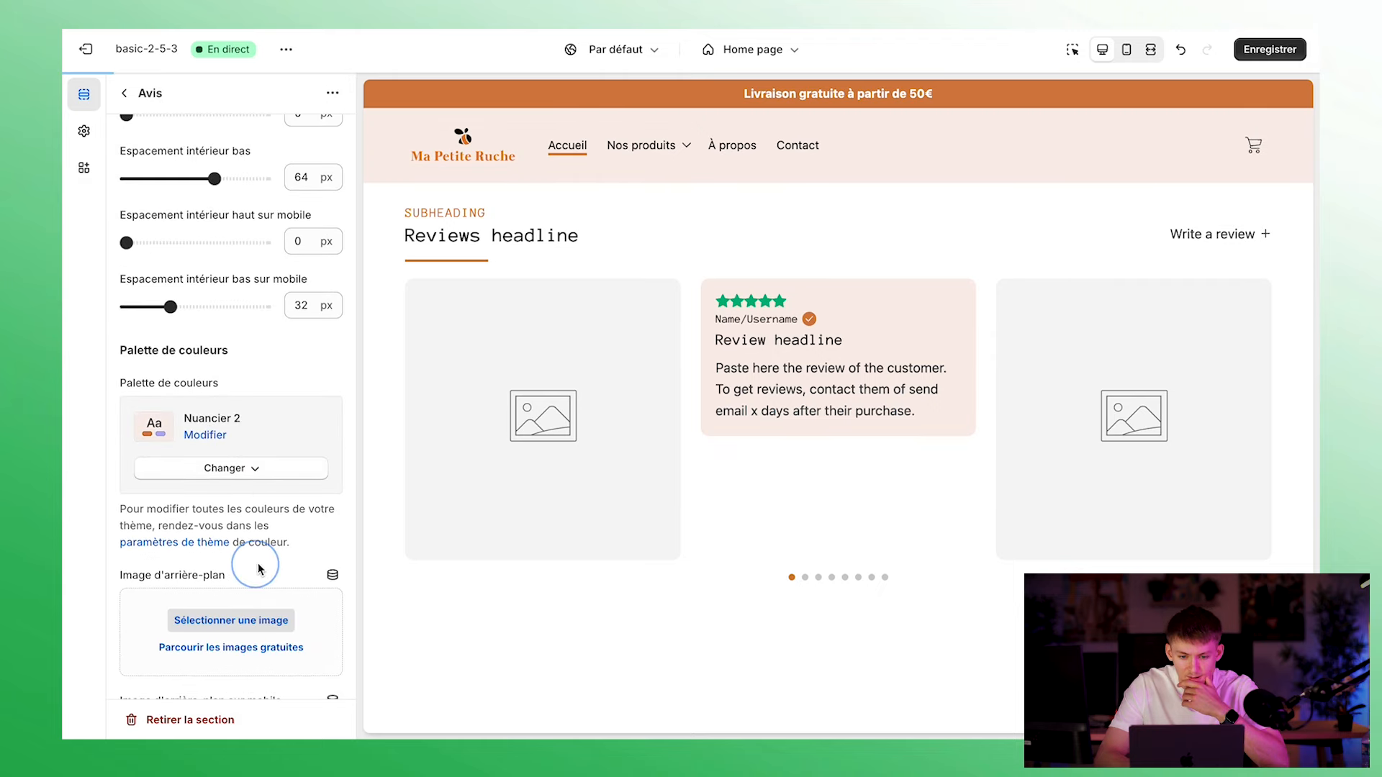
pyautogui.scroll(6, 711, 388)
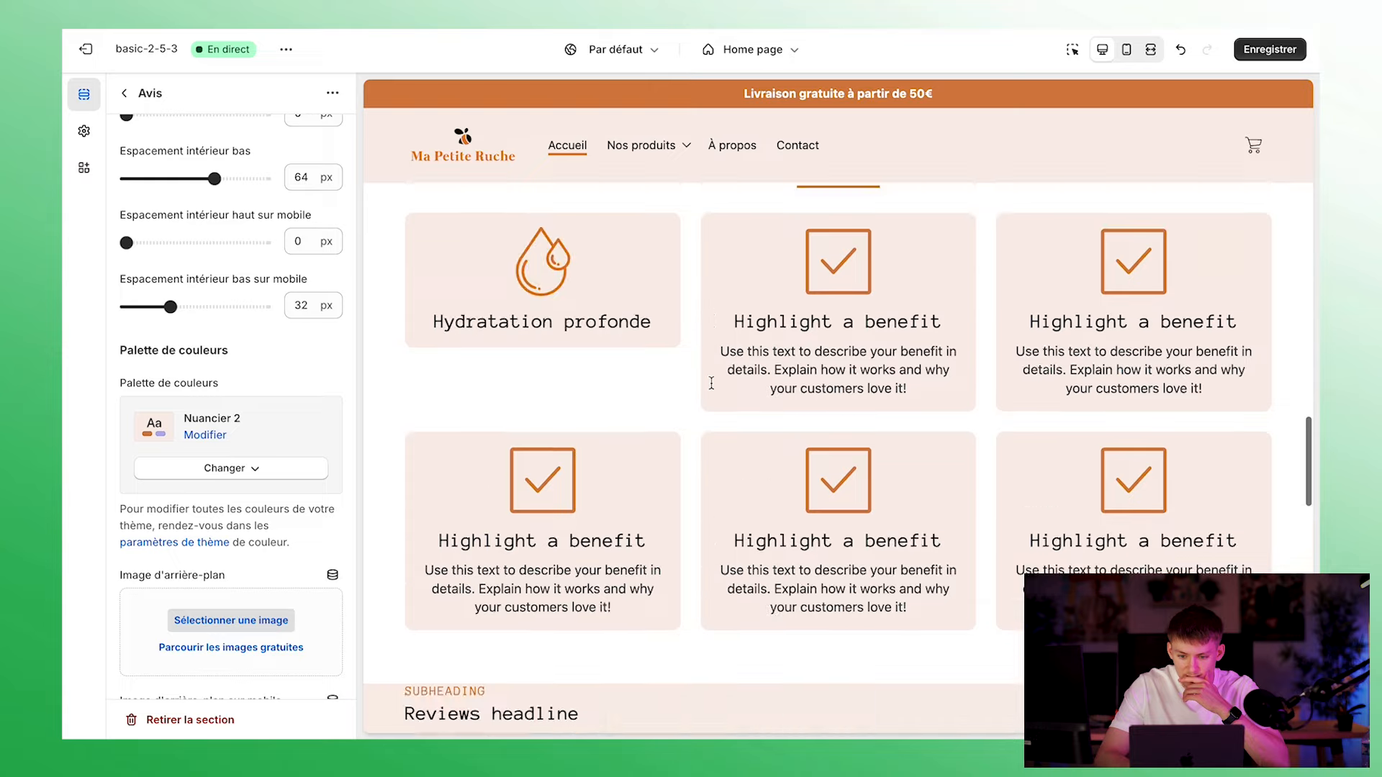
pyautogui.scroll(-5, 711, 383)
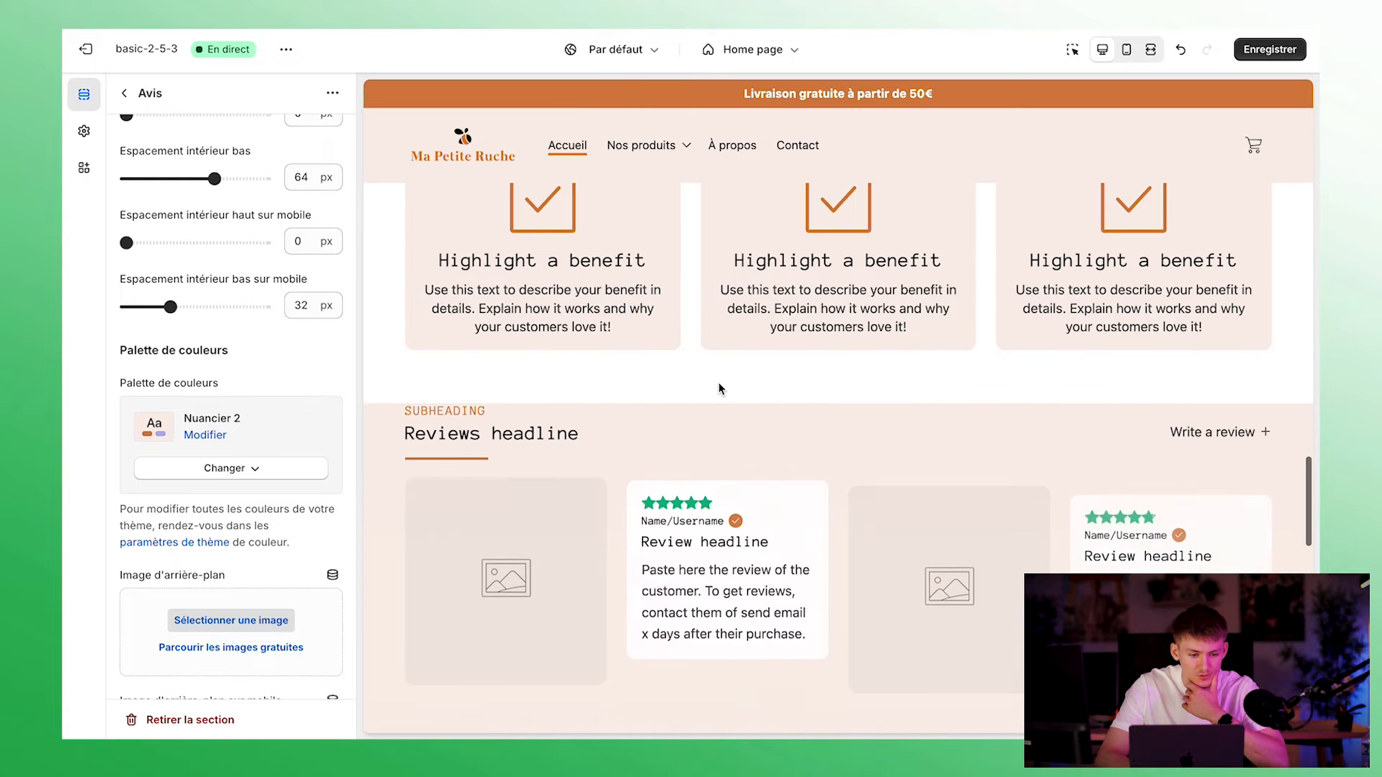
pyautogui.click(230, 468)
pyautogui.click(209, 509)
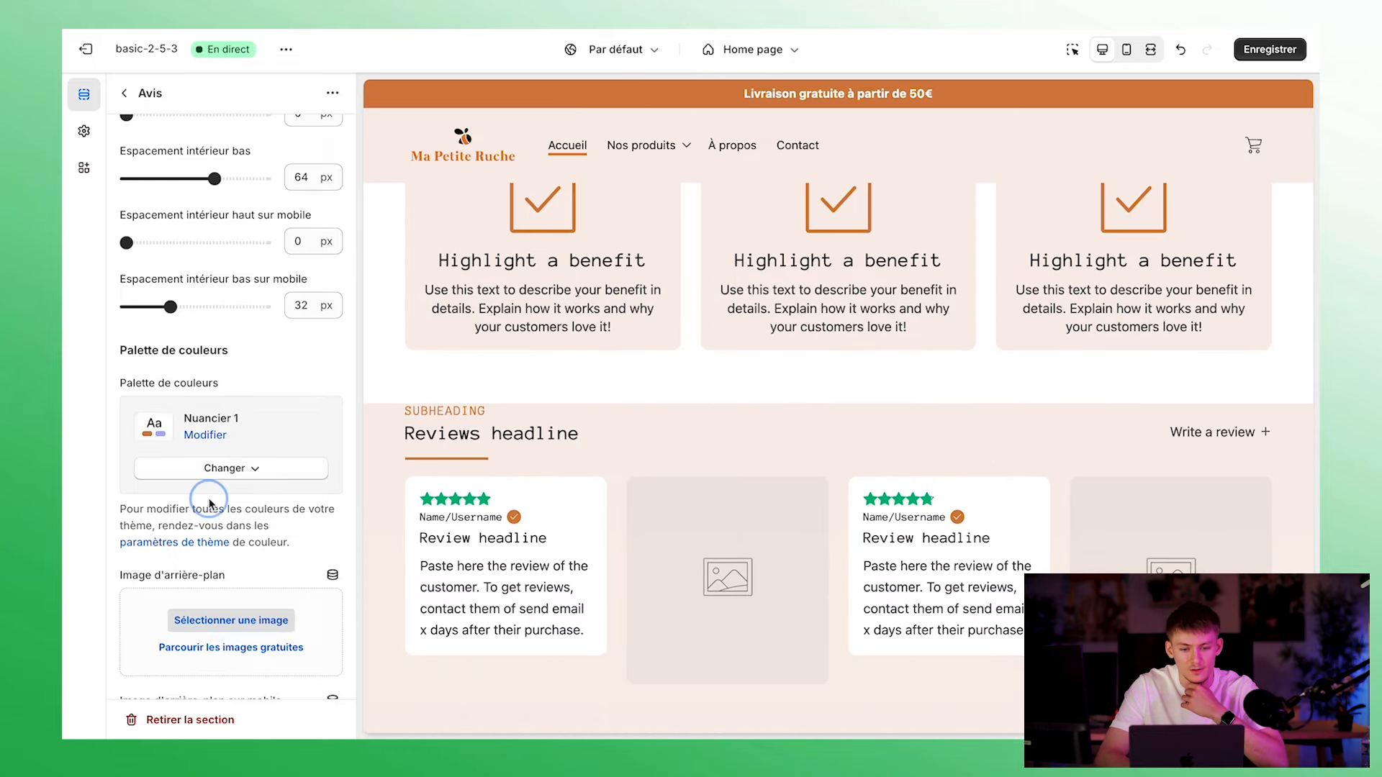
pyautogui.scroll(-3, 791, 480)
pyautogui.scroll(2, 666, 282)
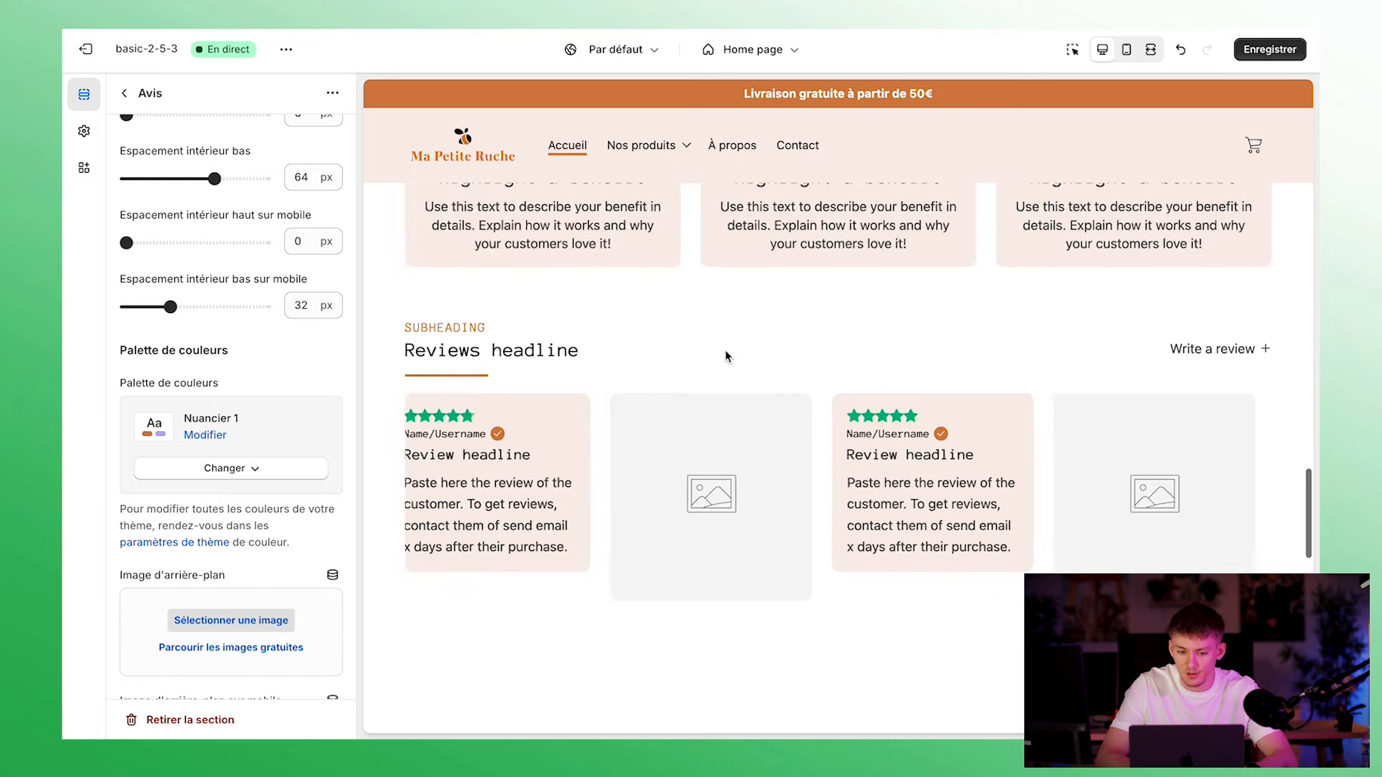
# Deactivate review submission in the Avis section
pyautogui.scroll(-6, 222, 350)
pyautogui.scroll(12, 198, 446)
pyautogui.scroll(10, 180, 344)
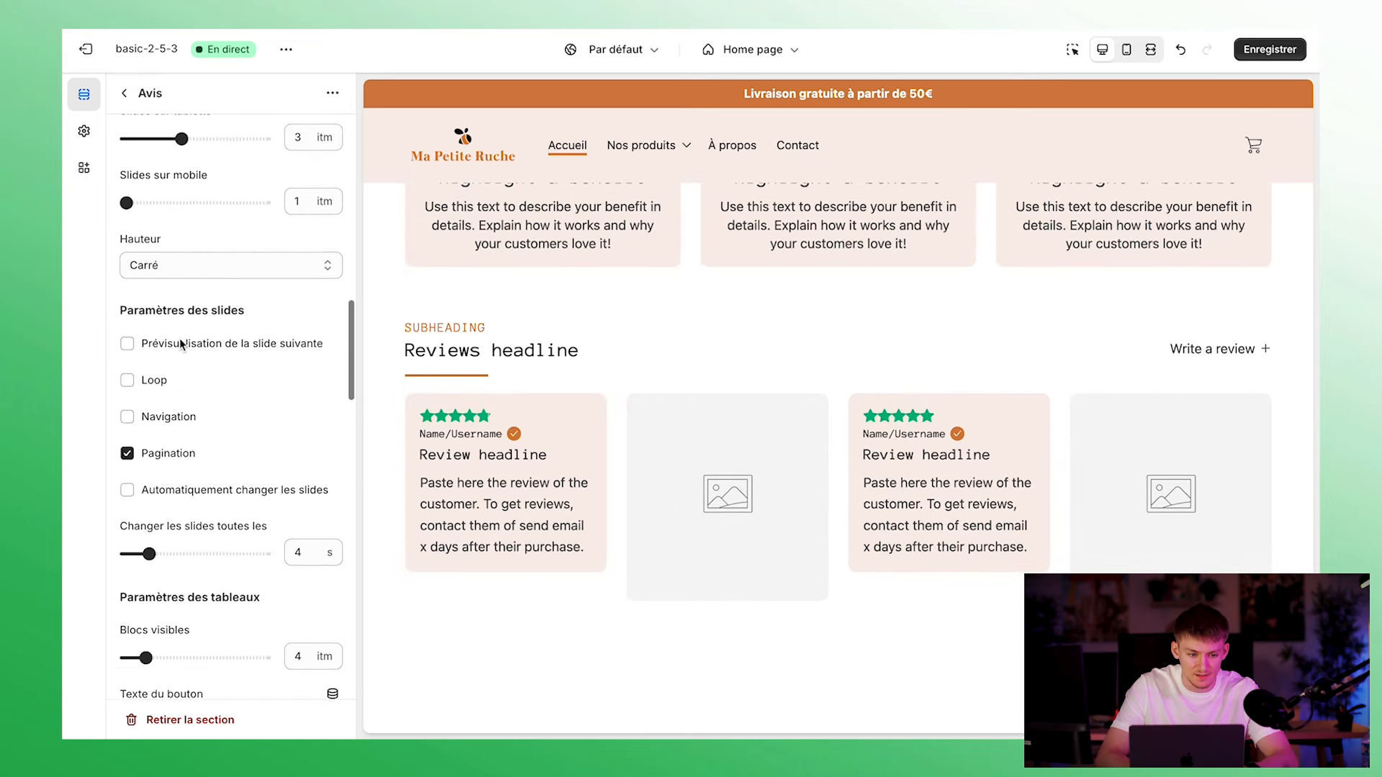
pyautogui.scroll(5, 181, 344)
pyautogui.scroll(7, 180, 344)
pyautogui.click(209, 166)
pyautogui.write('la communauté')
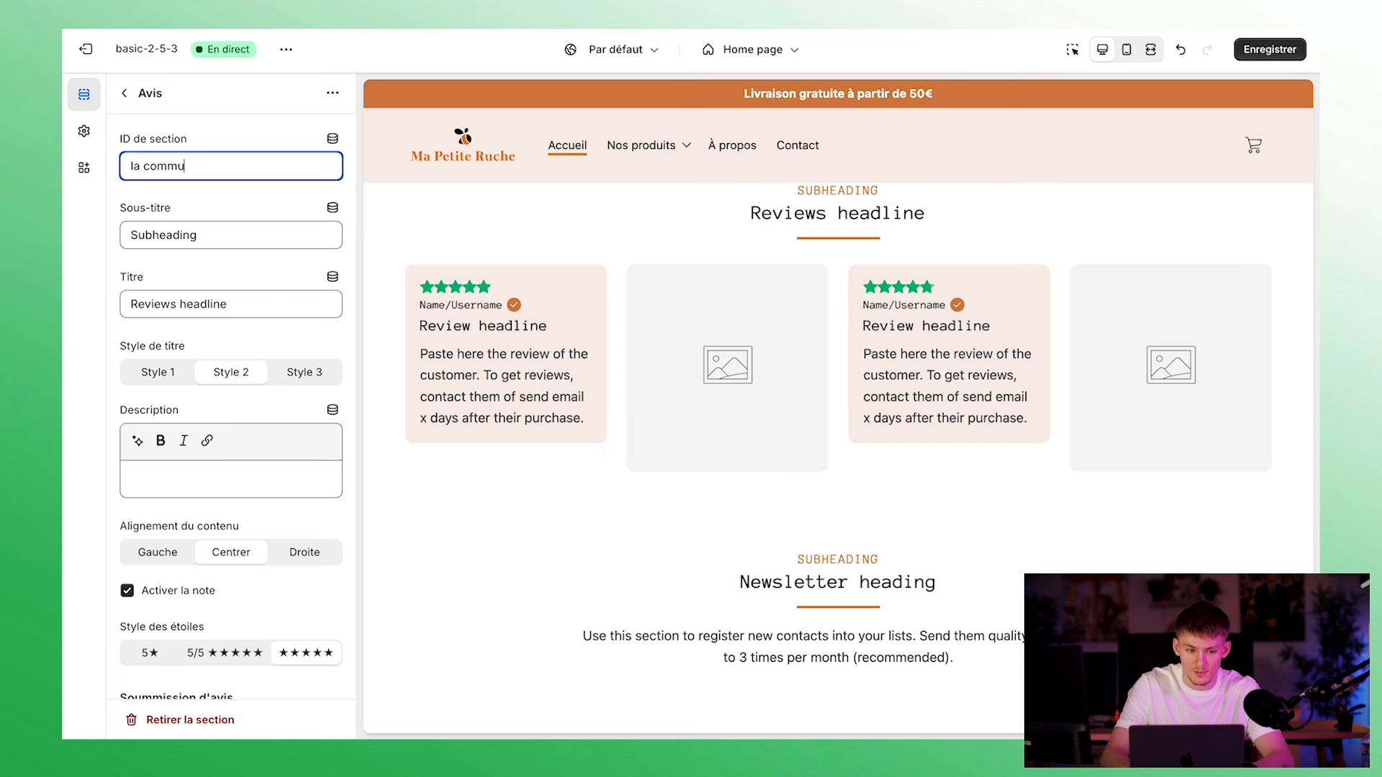
pyautogui.doubleClick(193, 236)
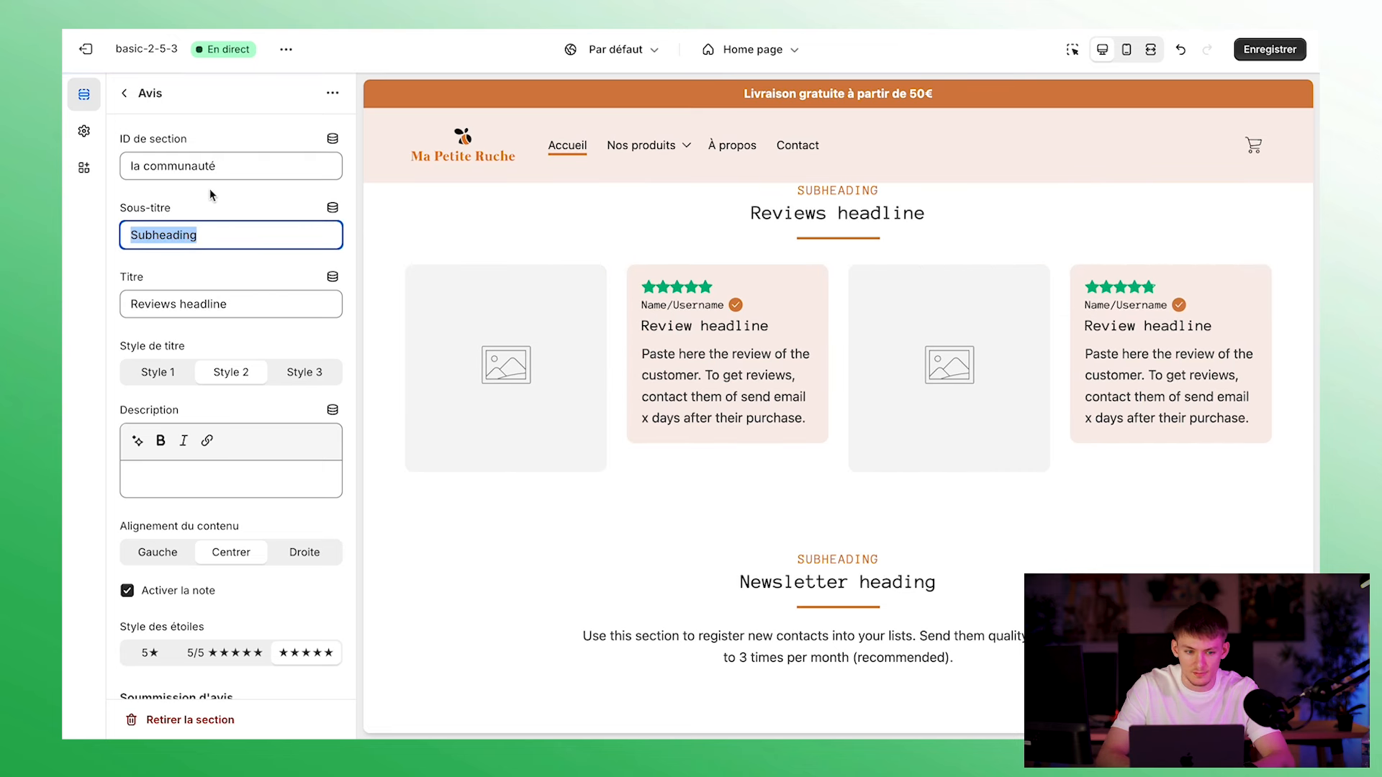
# Clear the Avis section's ID and set its subtitle to "la communauté"
pyautogui.click(223, 166)
pyautogui.press('super+a')
pyautogui.press('BackSpace')
pyautogui.click(216, 236)
pyautogui.press('super+a')
pyautogui.write('la communauté')
# Set the Avis section's title to "Approuvé par 98% des clients"
pyautogui.click(216, 304)
pyautogui.press('super+a')
pyautogui.write('Approuvé par 98€ des c')
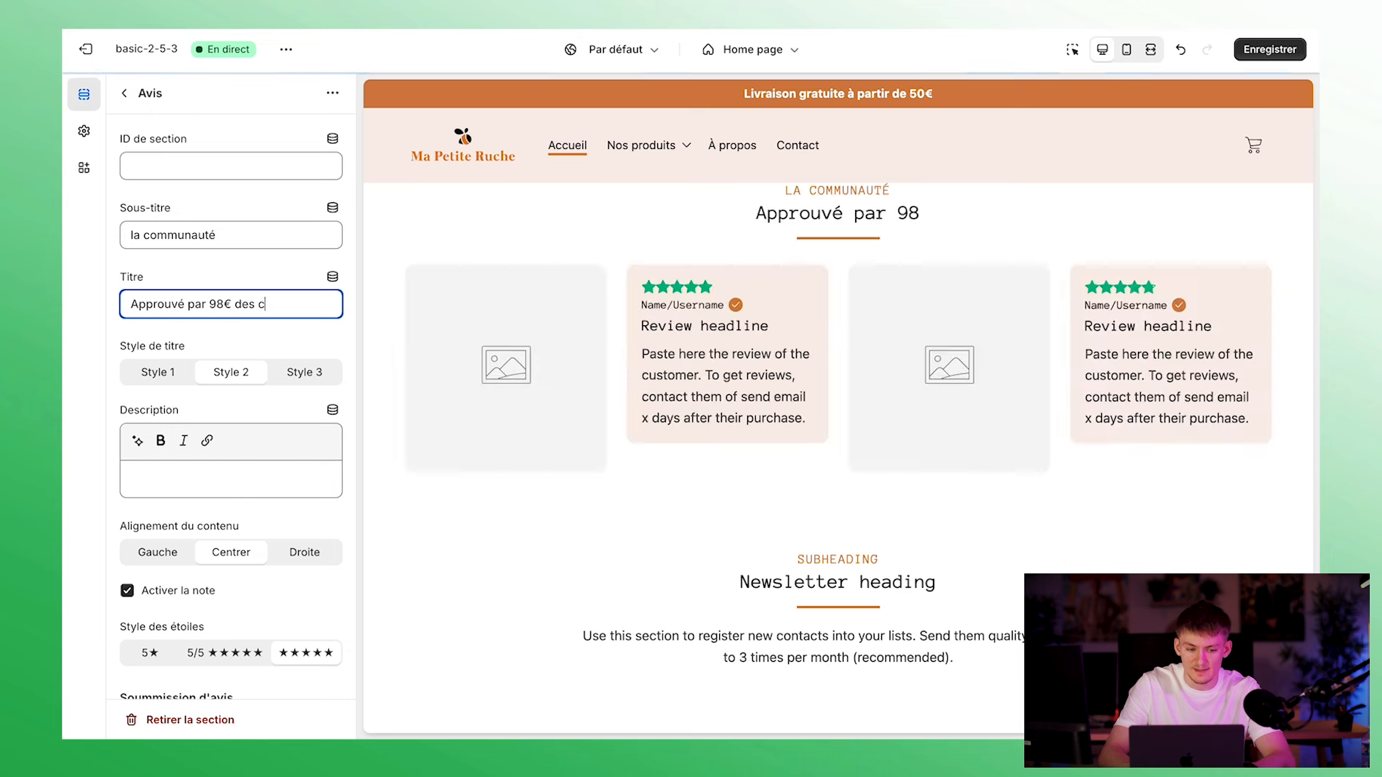
pyautogui.write('lients')
pyautogui.click(232, 304)
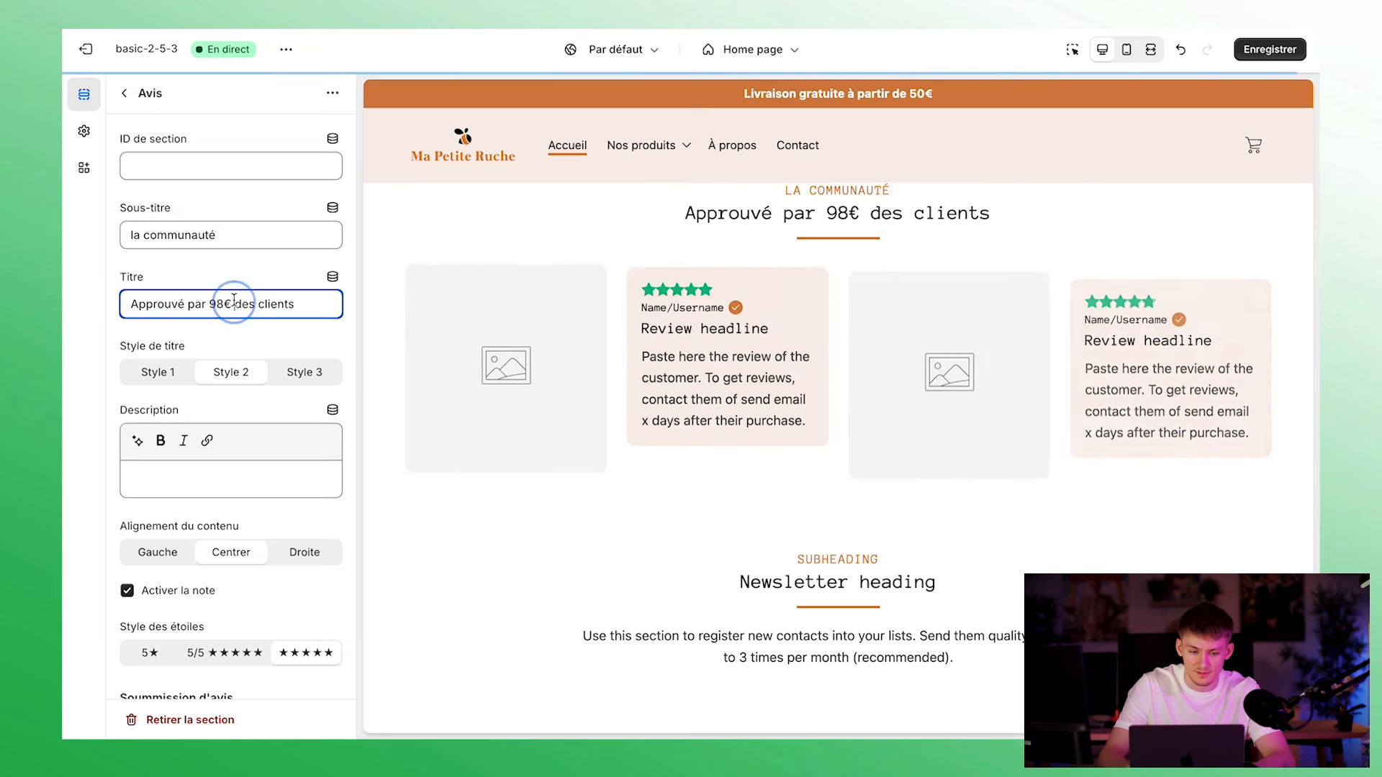
pyautogui.press('BackSpace')
pyautogui.write('%')
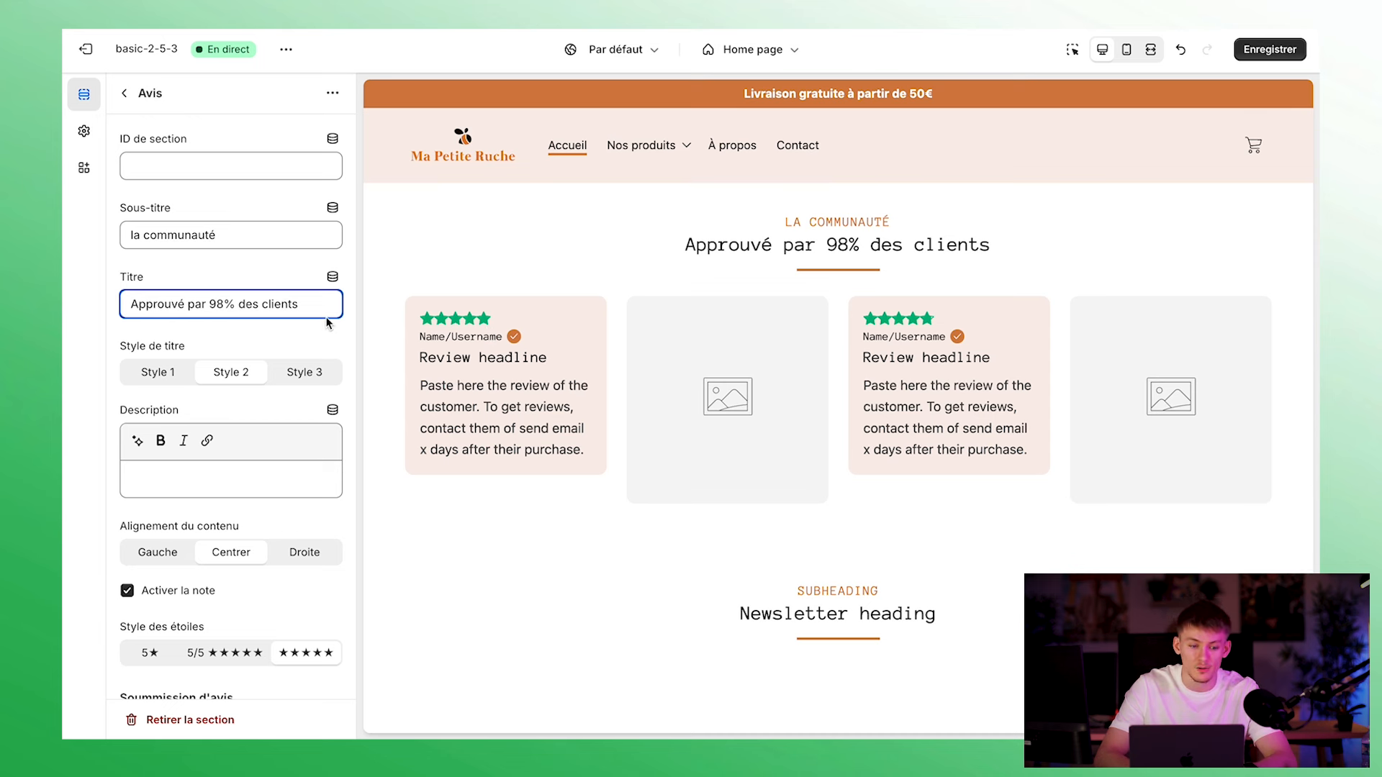
# Use the femme_blanche_copie image from the store files for the first Image block of the Avis section
pyautogui.scroll(-2, 291, 417)
pyautogui.scroll(-1, 291, 417)
pyautogui.click(256, 383)
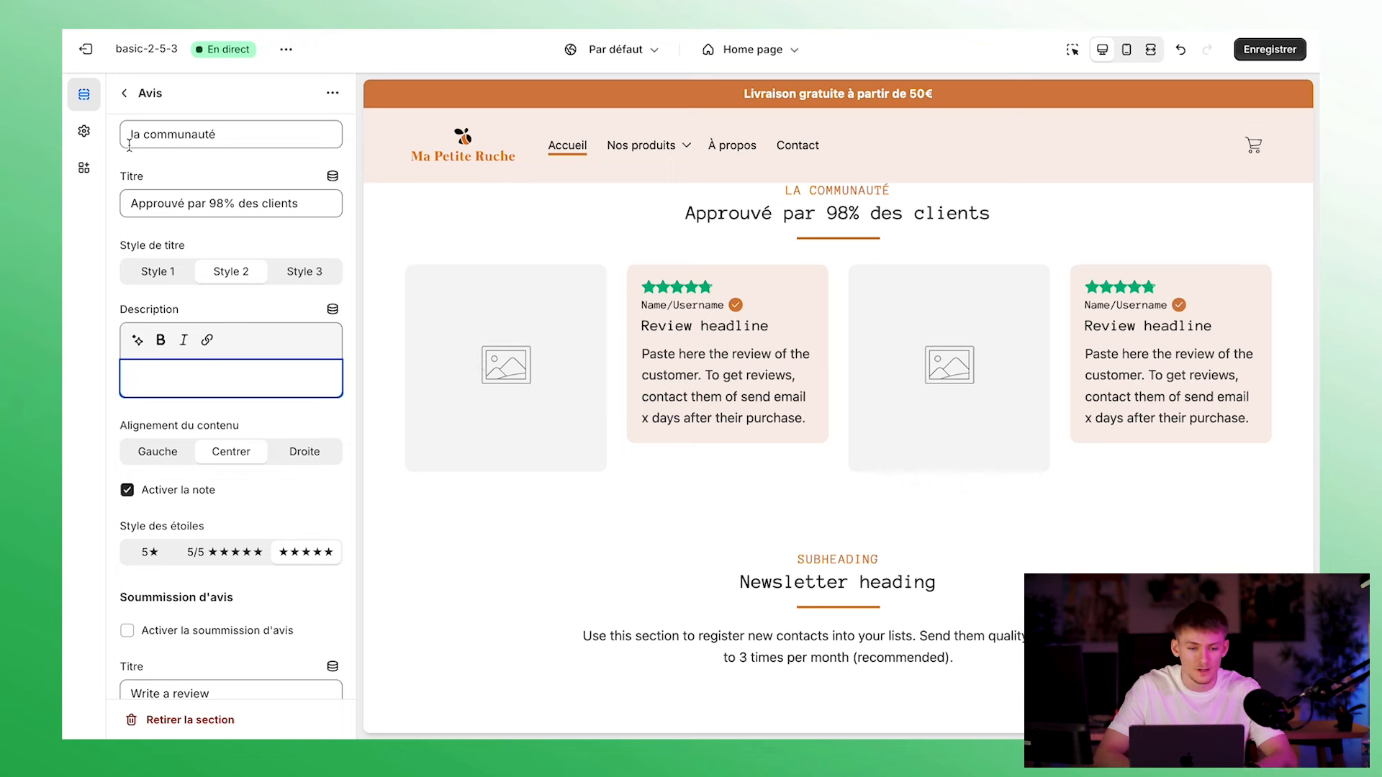
pyautogui.click(123, 95)
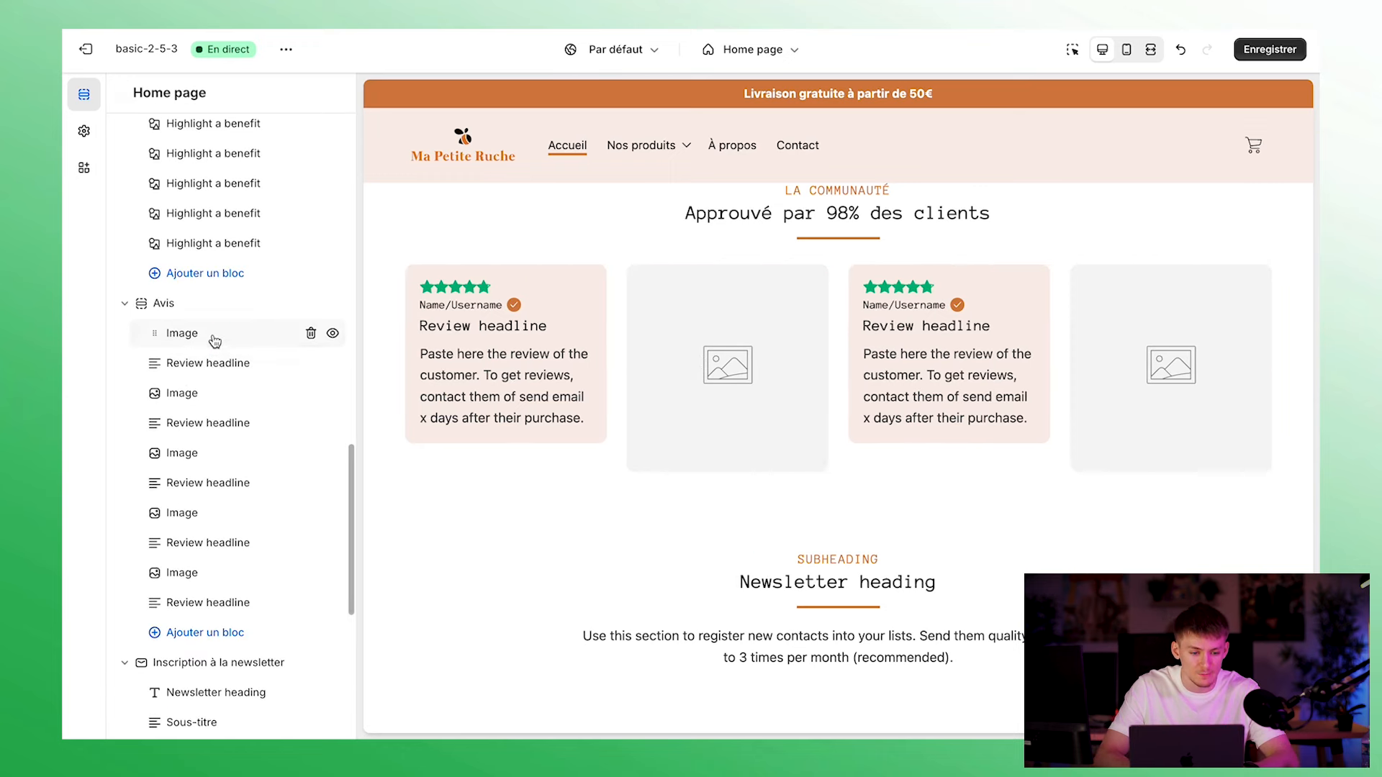
pyautogui.click(239, 344)
pyautogui.click(260, 172)
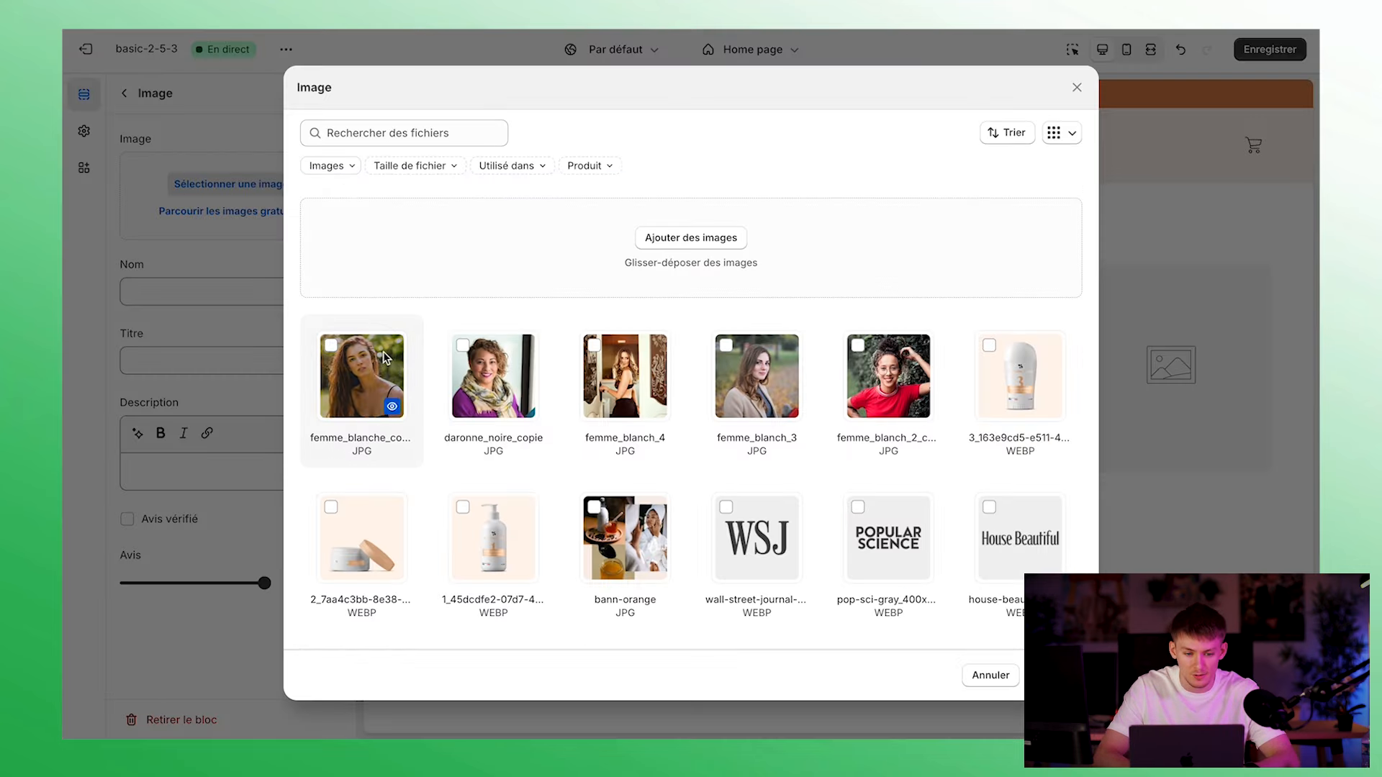
pyautogui.click(1052, 675)
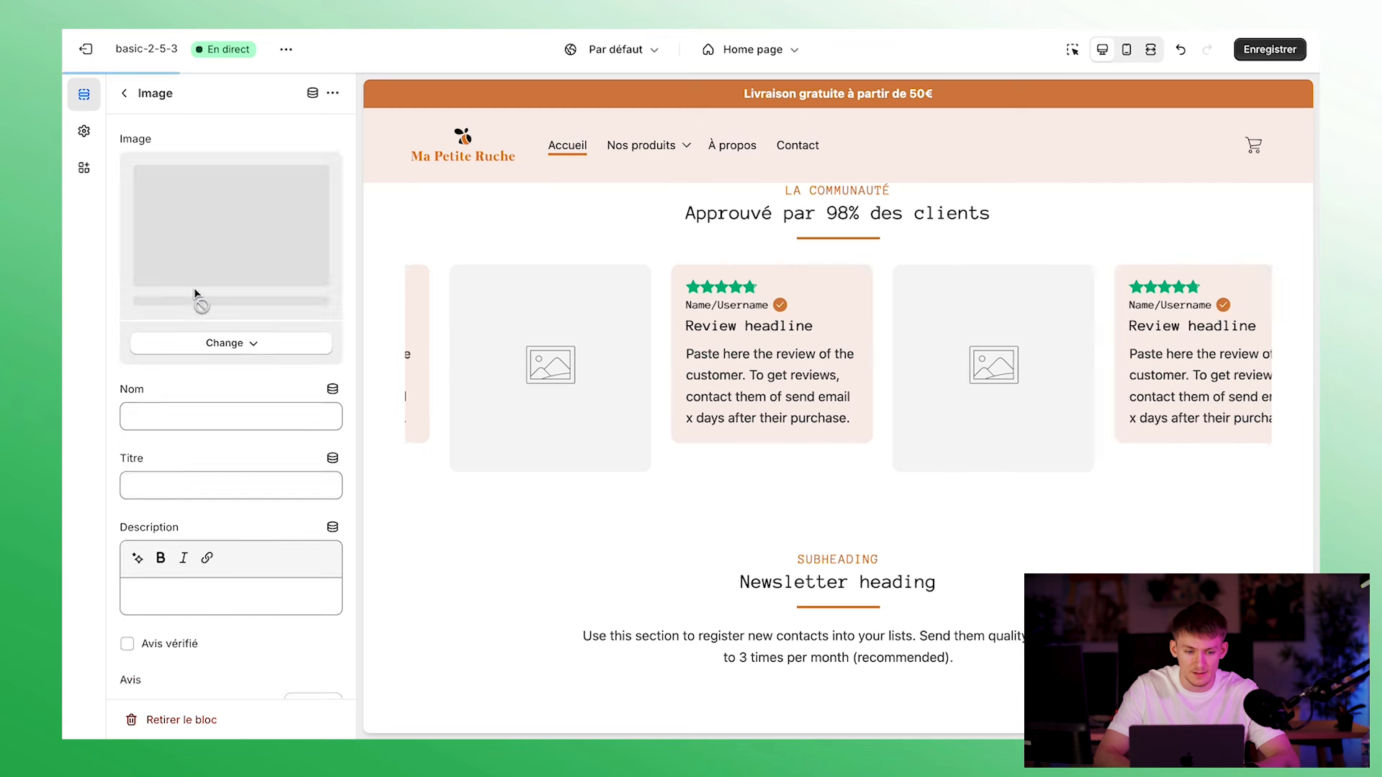
pyautogui.click(124, 93)
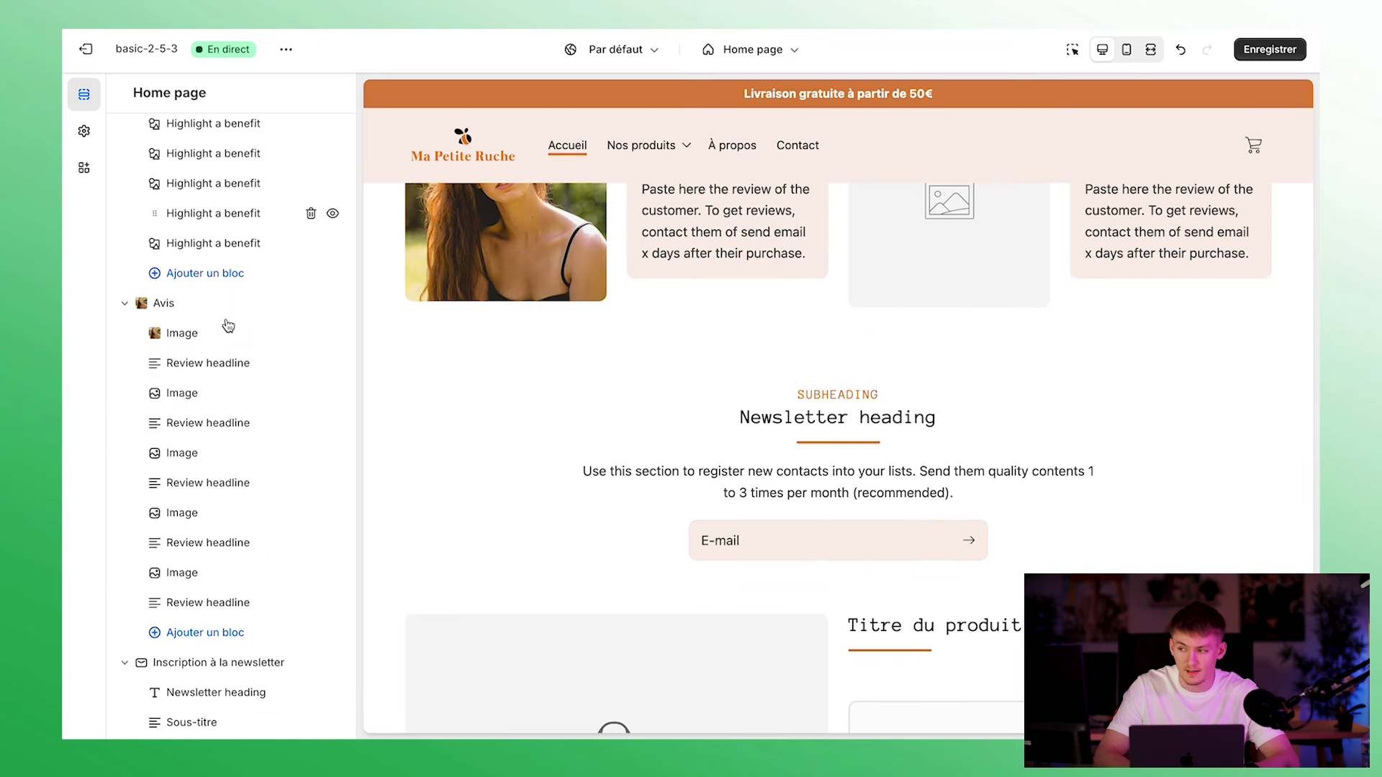
# Use the daronne_noire_copie and femme_blanch_4 images for the second and third Image blocks of the Avis section
pyautogui.click(182, 393)
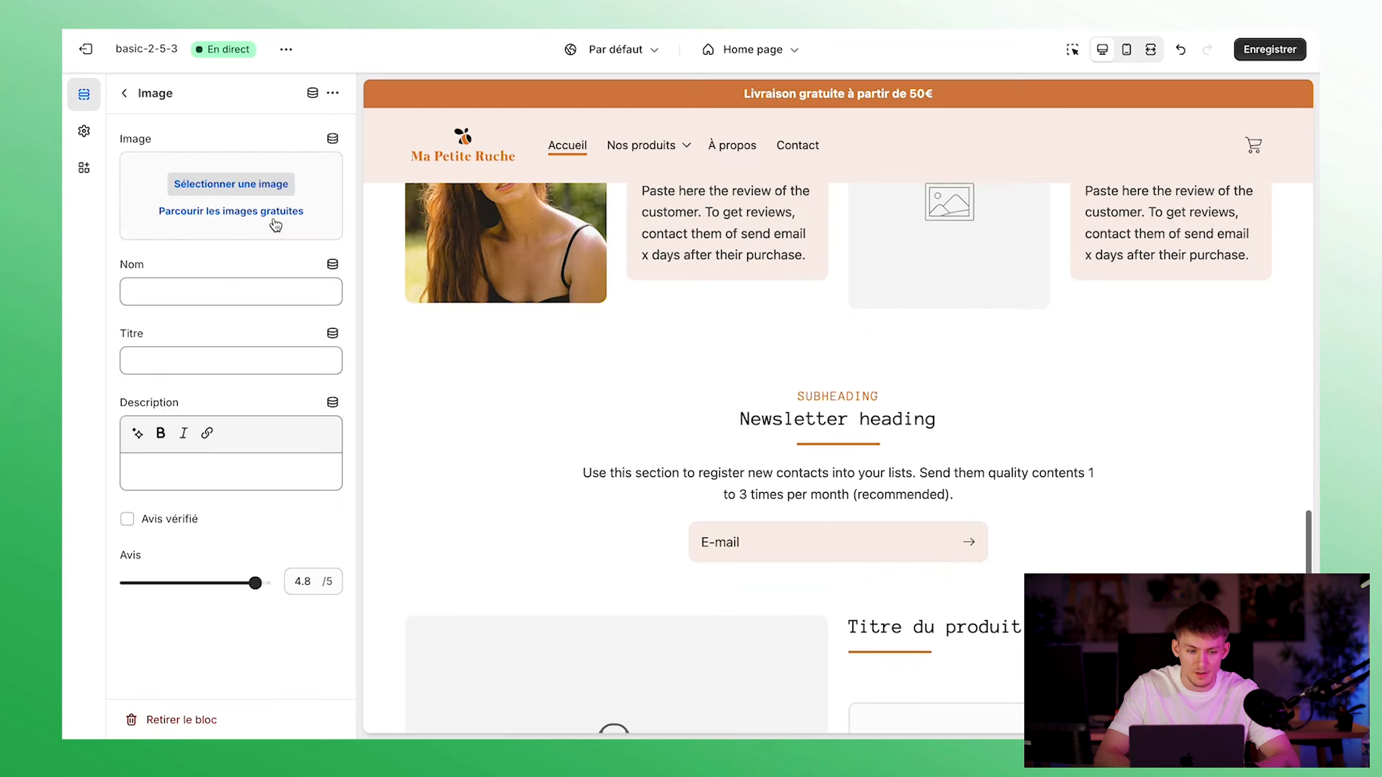
pyautogui.click(201, 189)
pyautogui.click(625, 376)
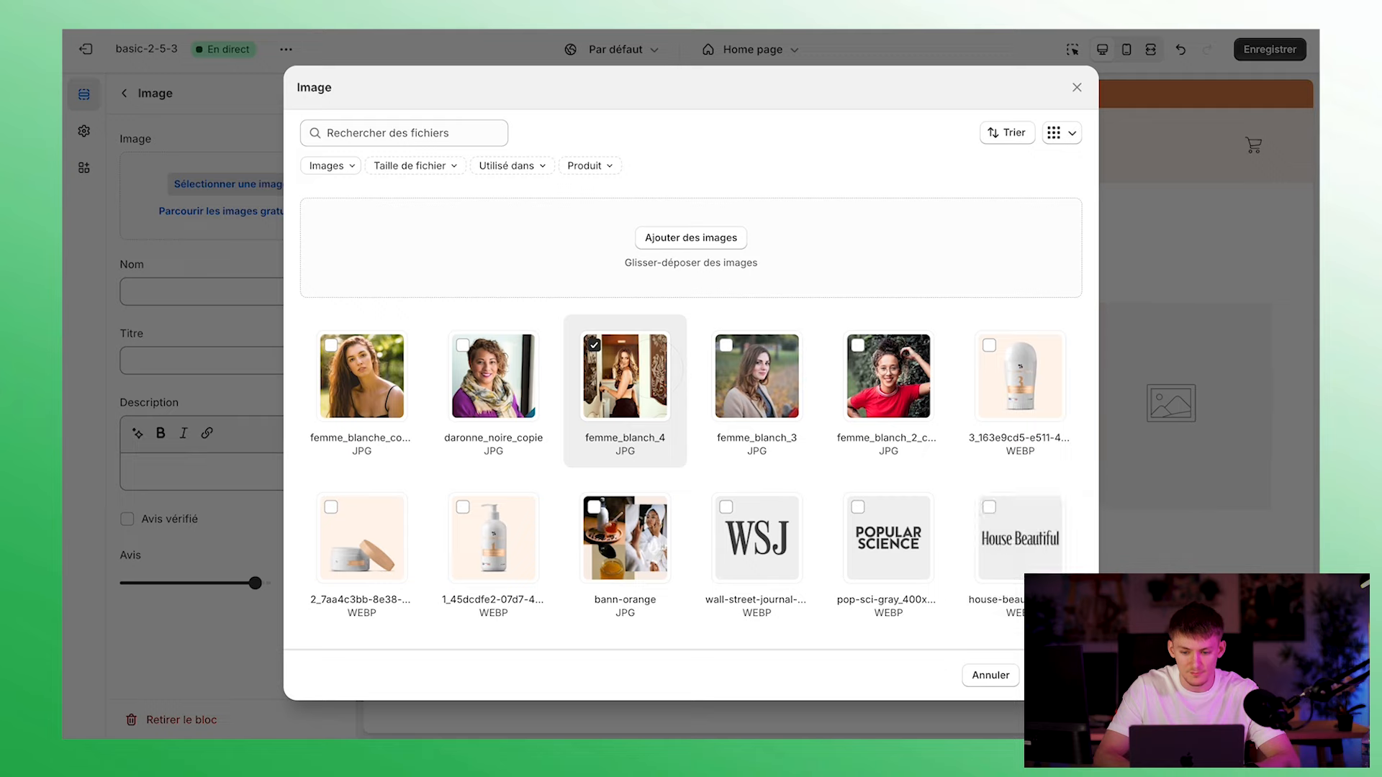
pyautogui.click(1057, 676)
pyautogui.scroll(-3, 502, 445)
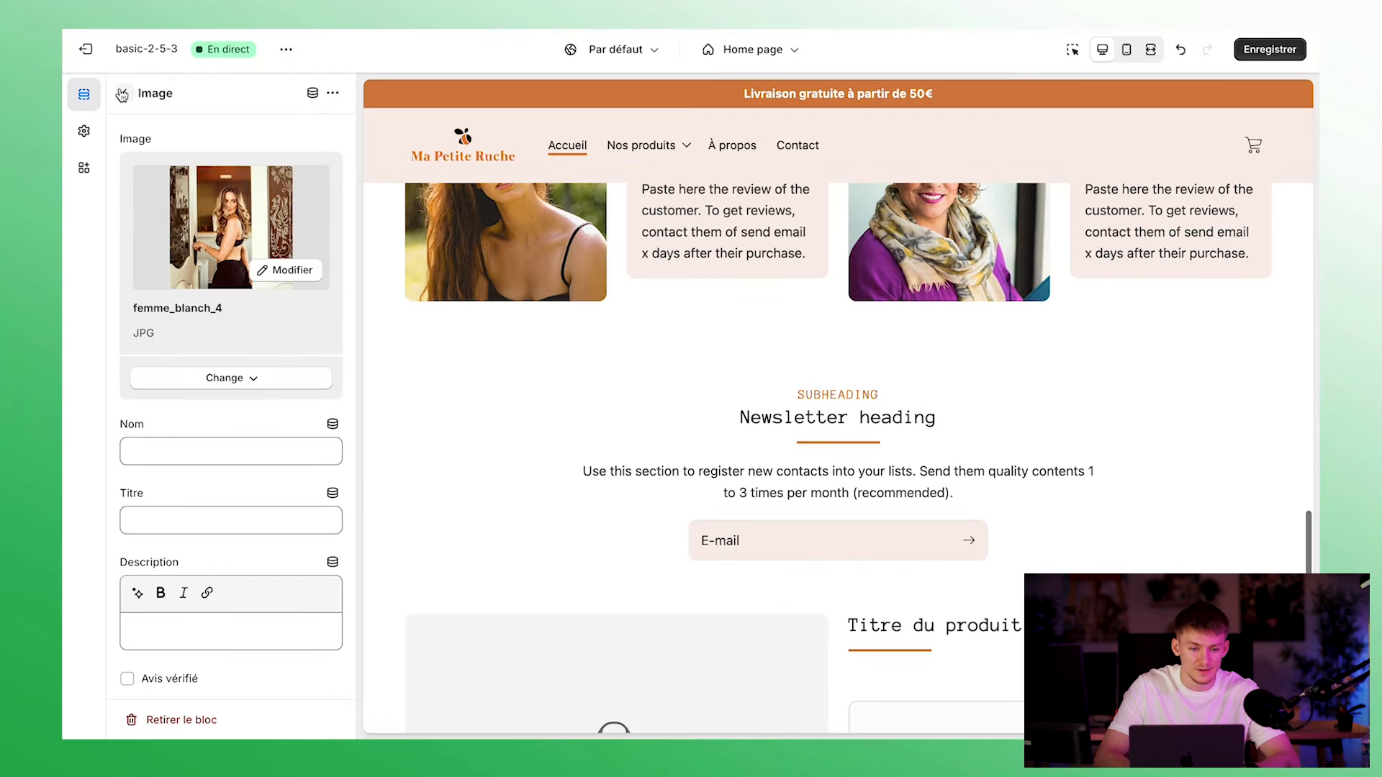
pyautogui.click(123, 93)
# Set the title of the first review text block in the Avis section to "Ce produit est génial"
pyautogui.click(214, 367)
pyautogui.tripleClick(210, 166)
pyautogui.tripleClick(215, 239)
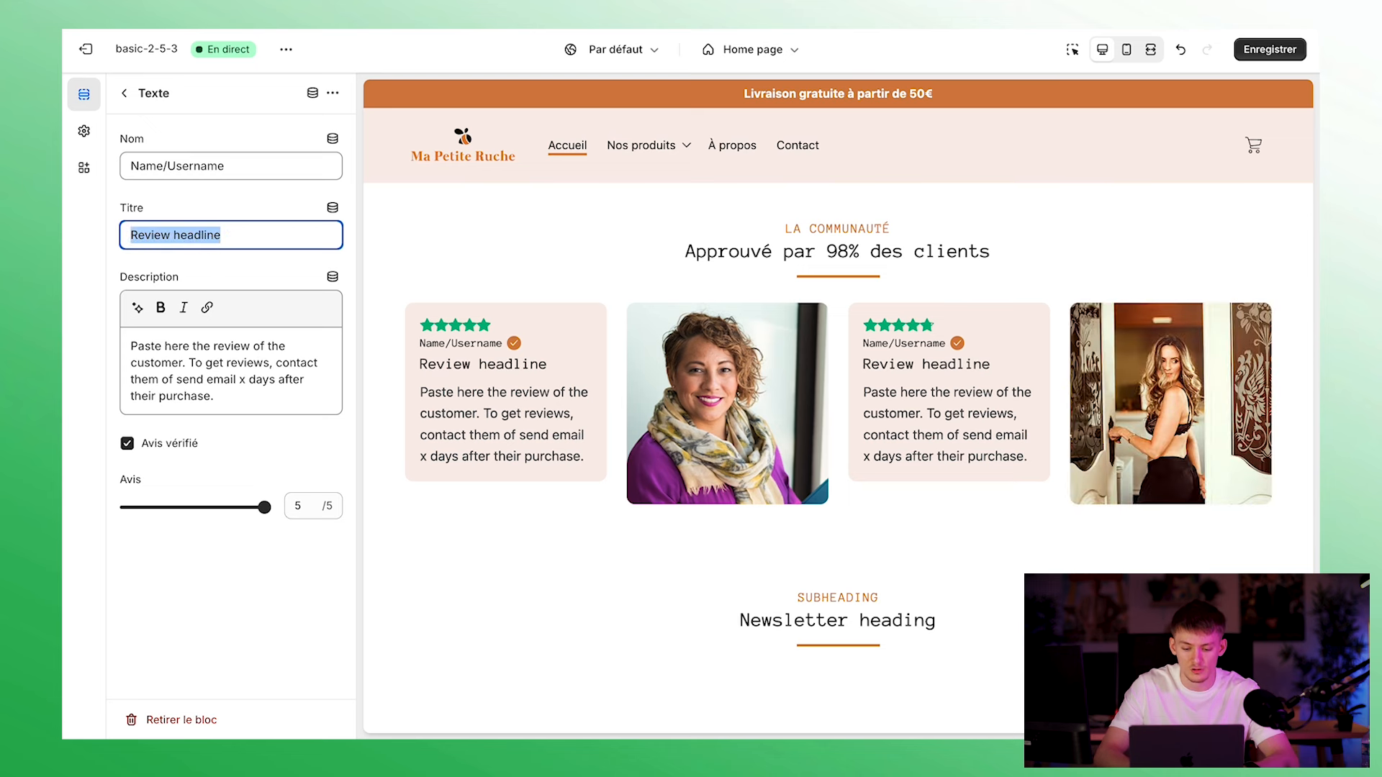
pyautogui.write('Ce produit est gén')
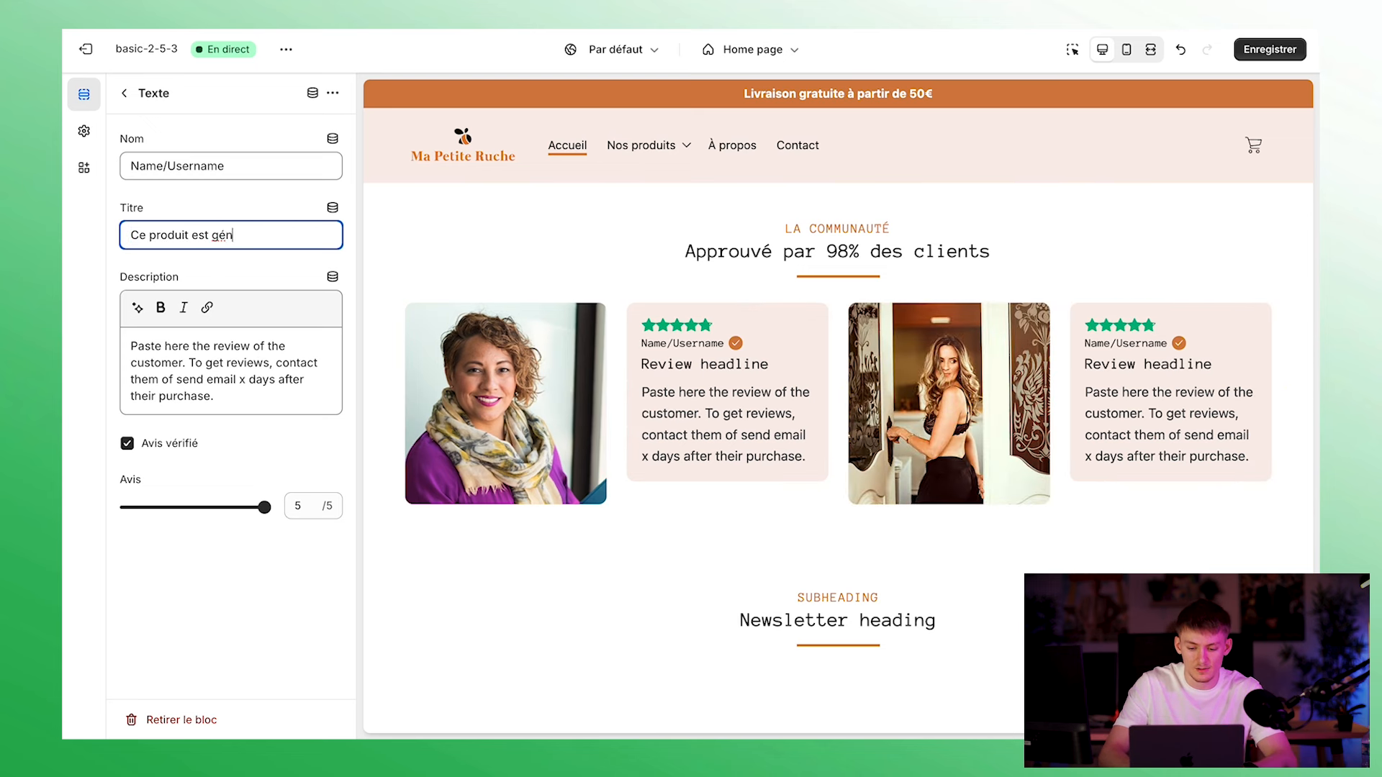
pyautogui.write('ial')
pyautogui.tripleClick(201, 352)
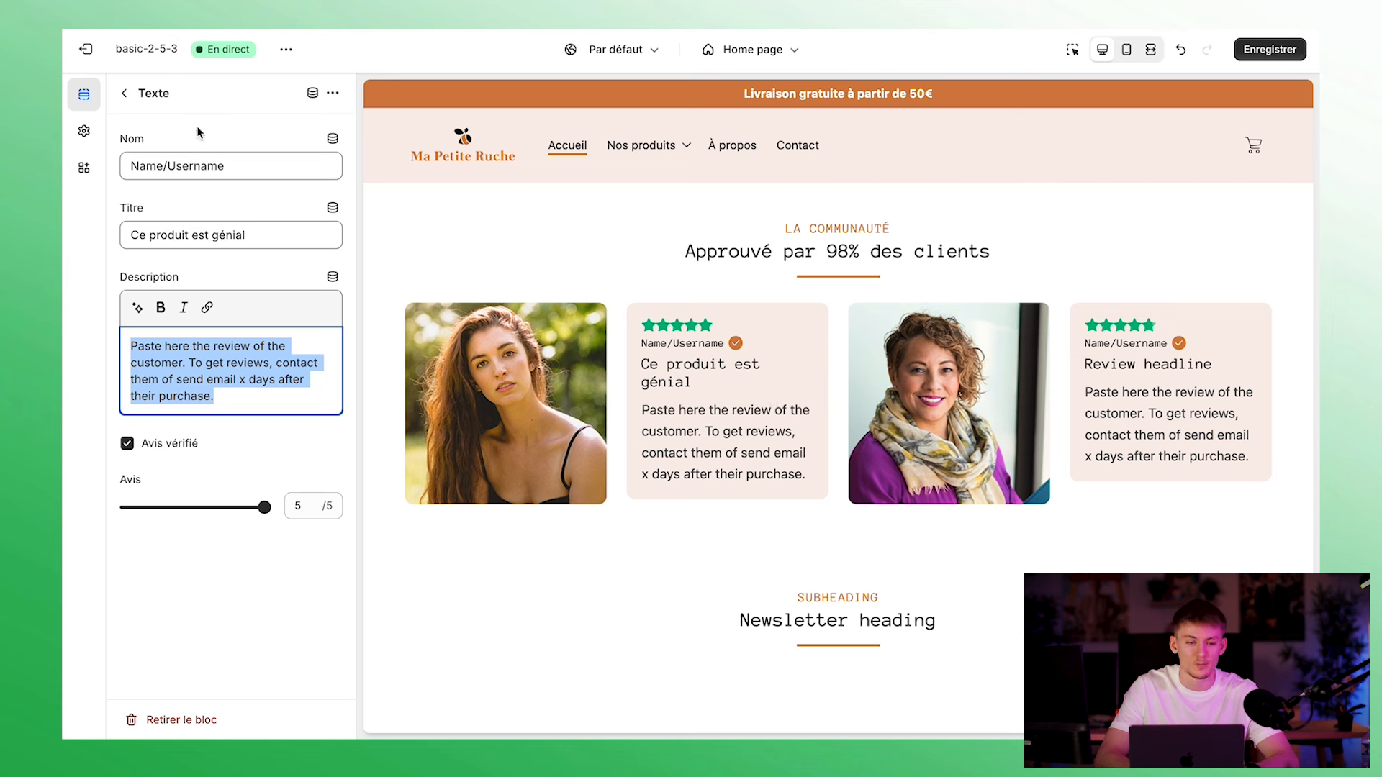
pyautogui.click(124, 93)
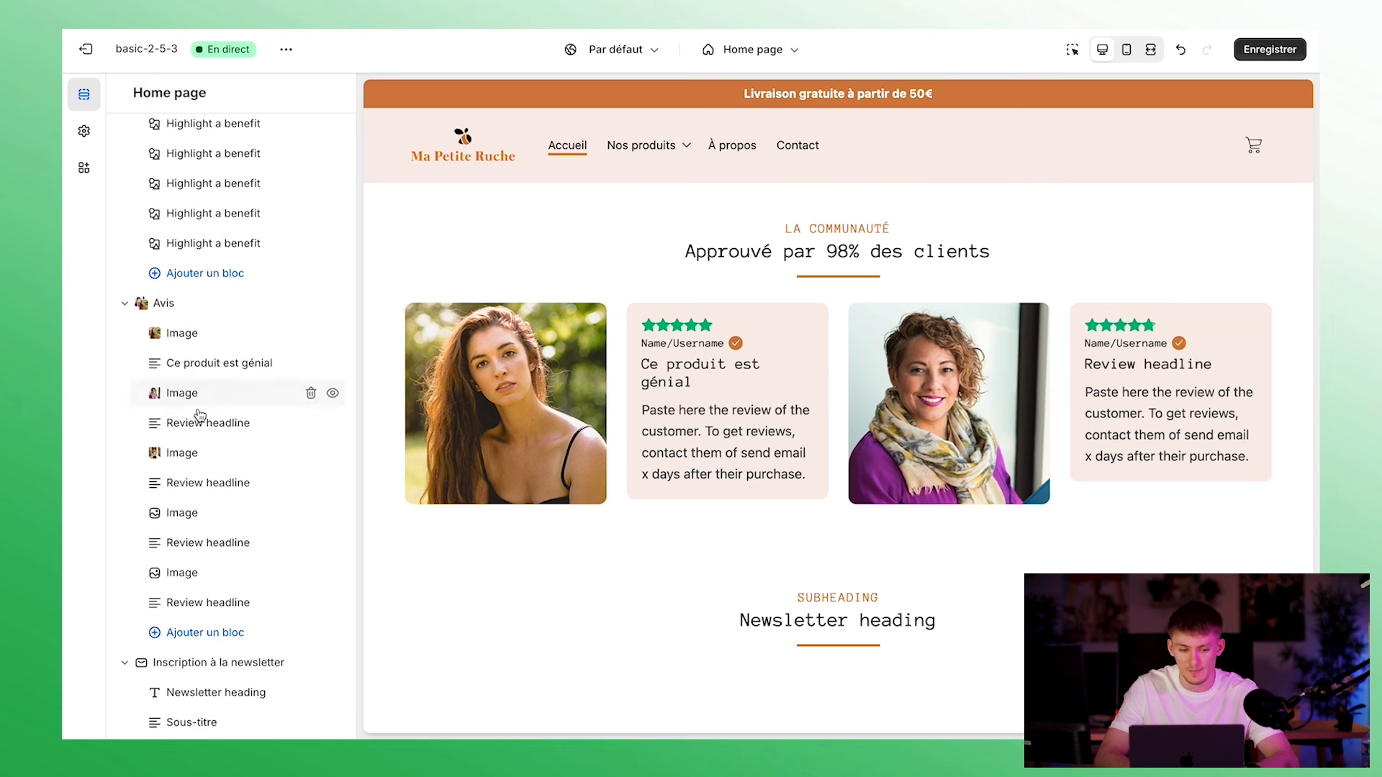
# Add a Stories section between the Avis section and the newsletter signup, and save the changes
pyautogui.scroll(-3, 200, 415)
pyautogui.scroll(1, 185, 532)
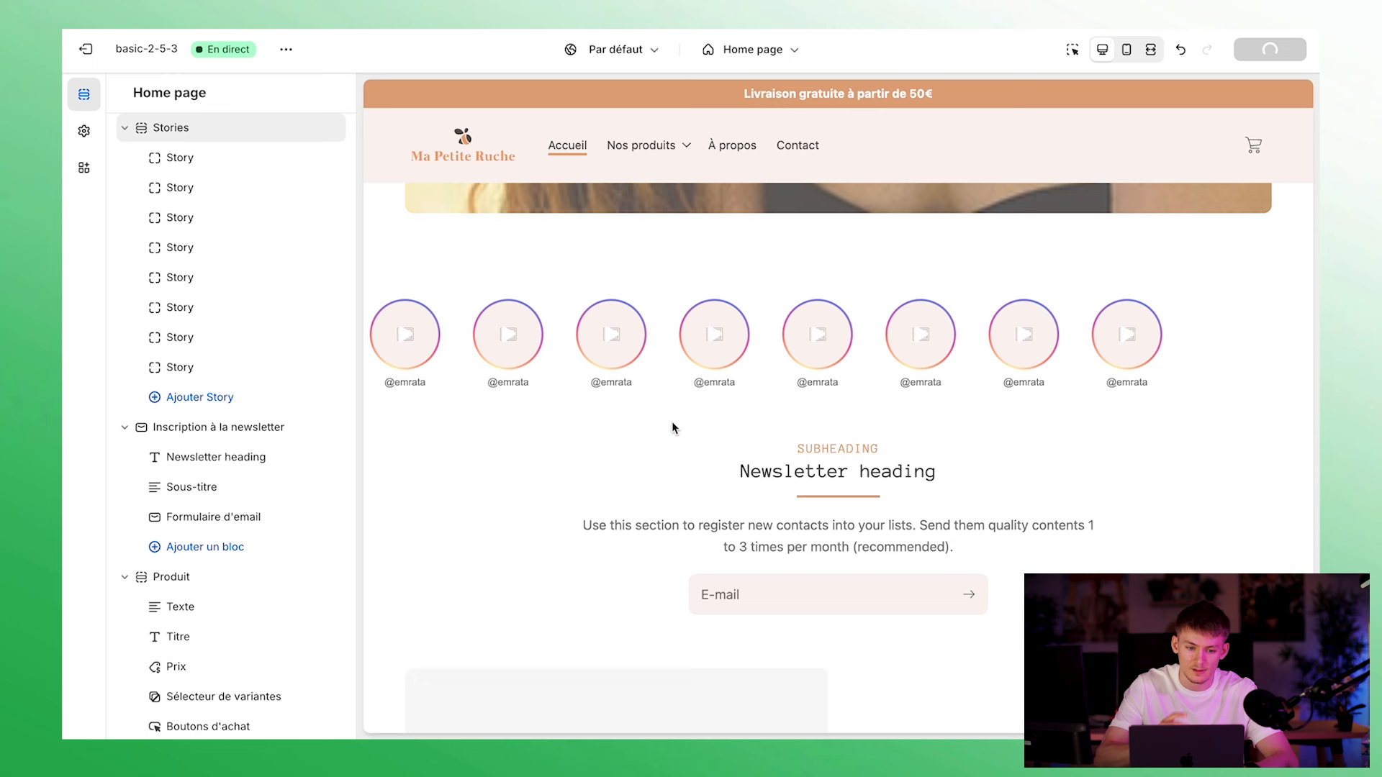
pyautogui.hotkey('ctrl', 's')
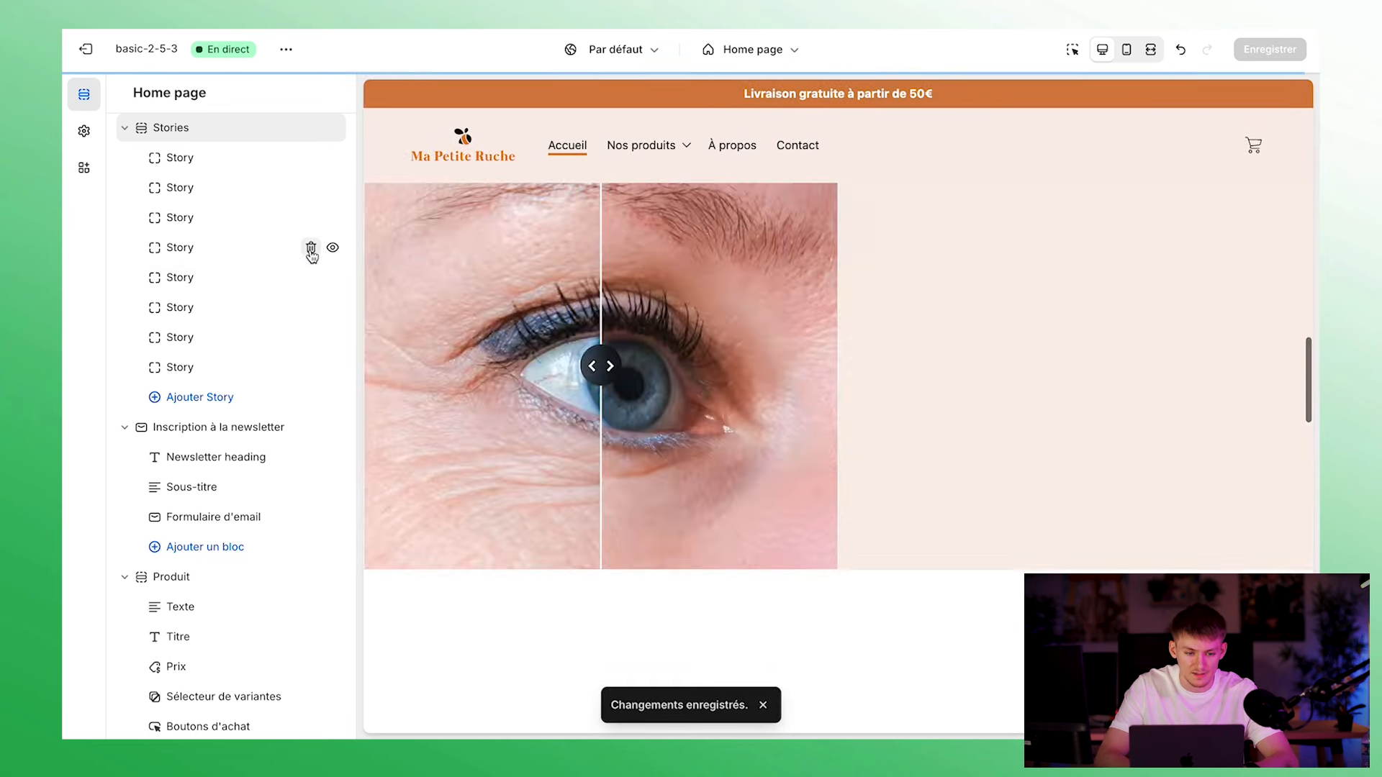
# Delete four of the eight Story blocks from the Stories section
pyautogui.click(311, 250)
pyautogui.click(311, 251)
pyautogui.click(311, 251)
# Set the Stories section's inner spacing to 12 px top, 40 px bottom and 16 px top on mobile
pyautogui.click(172, 128)
pyautogui.scroll(-10, 230, 468)
pyautogui.click(182, 402)
pyautogui.click(181, 466)
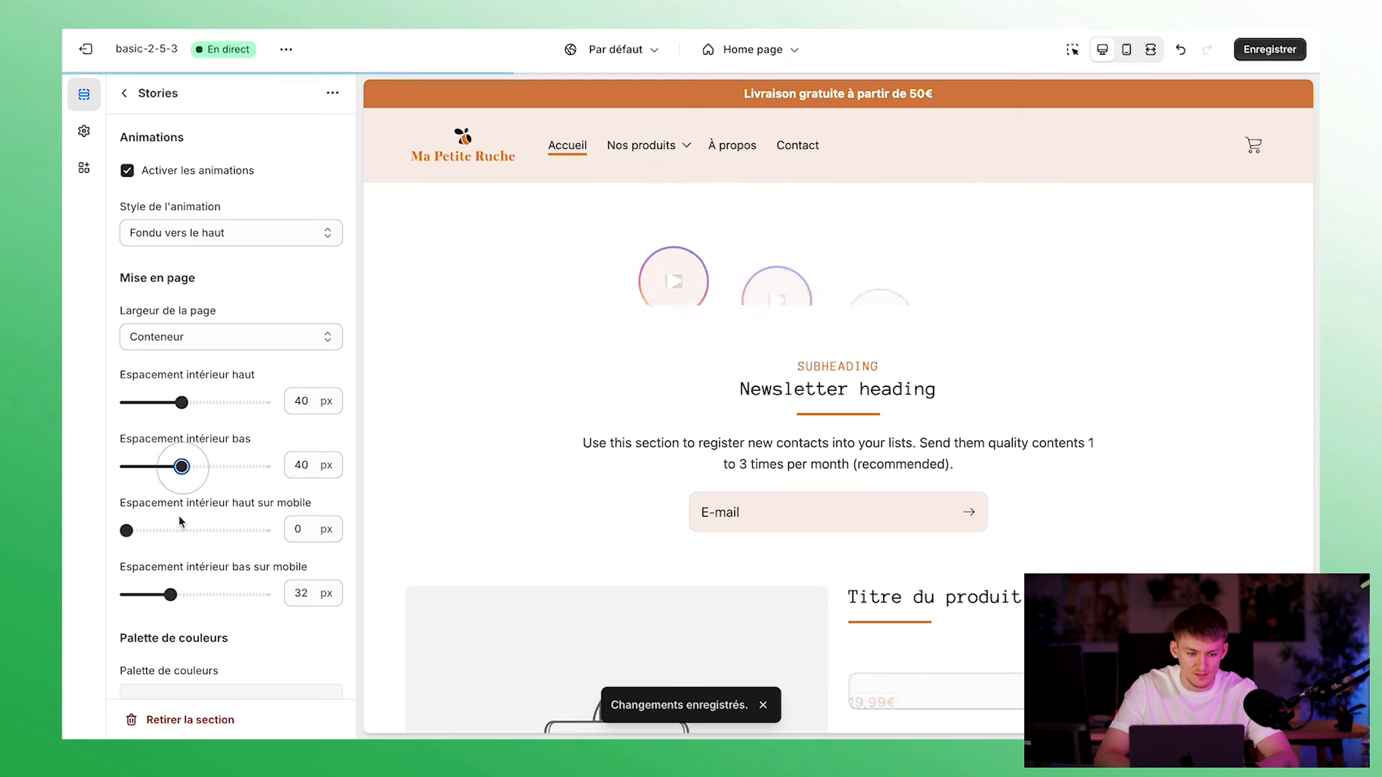
pyautogui.click(165, 531)
pyautogui.scroll(2, 634, 470)
pyautogui.moveTo(181, 402); pyautogui.dragTo(143, 403)
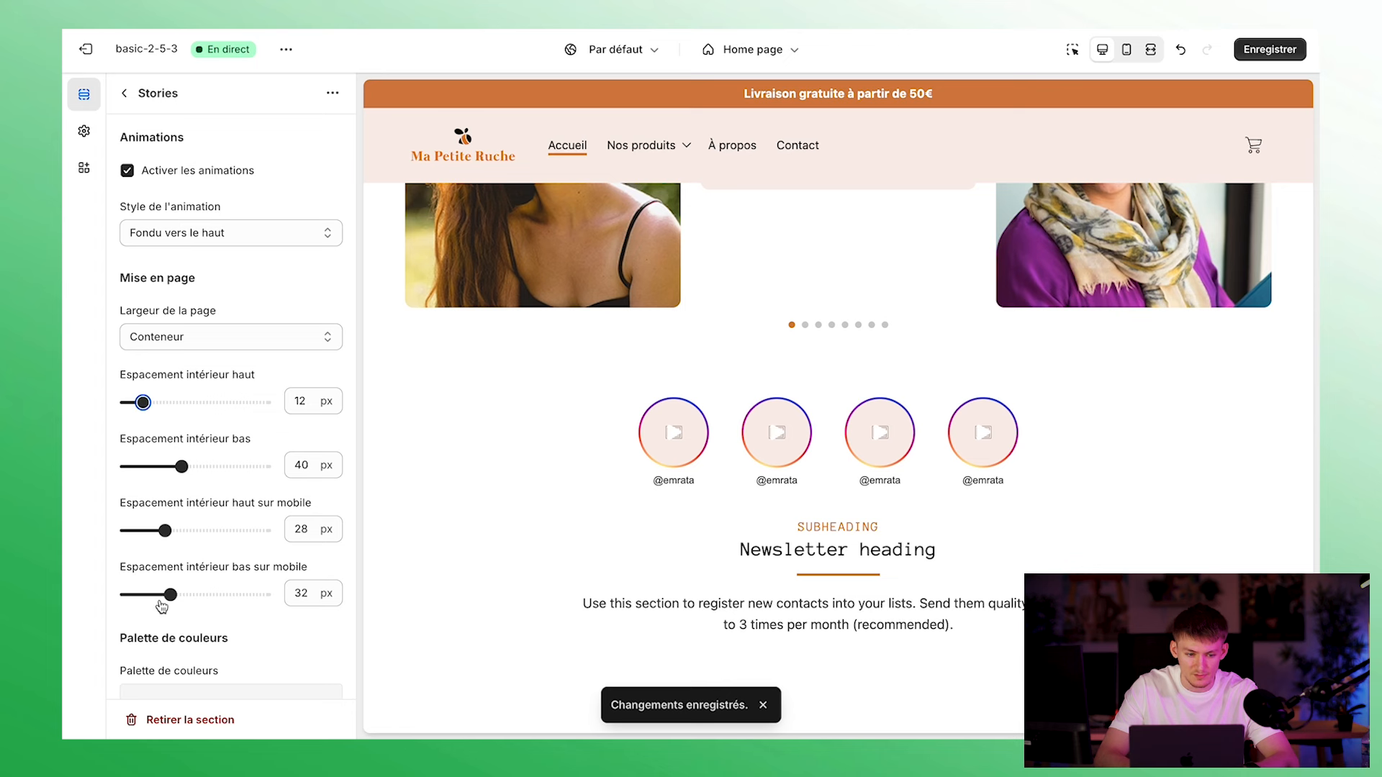
pyautogui.moveTo(164, 531); pyautogui.dragTo(142, 530)
pyautogui.click(125, 93)
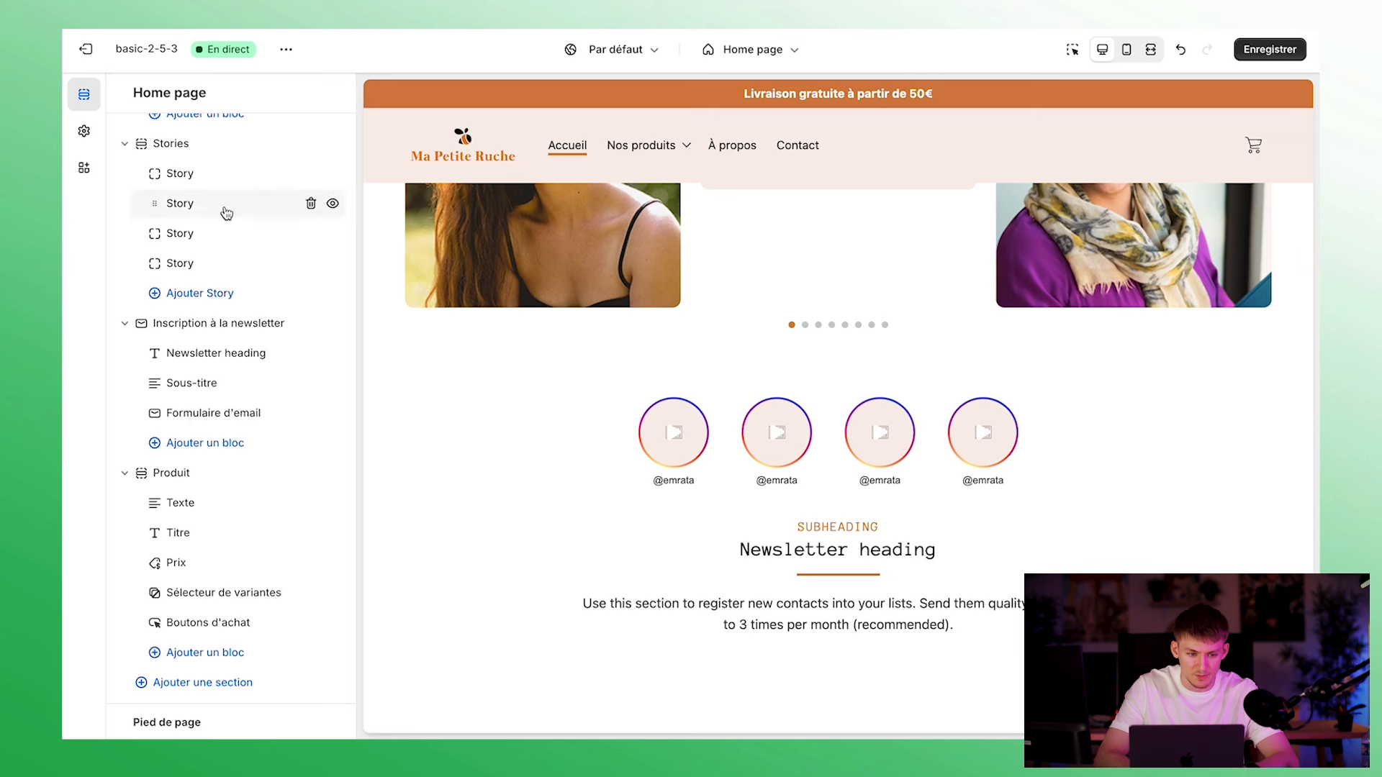
# Increase the bottom inner spacing of the Stories section
pyautogui.scroll(1, 237, 195)
pyautogui.click(198, 179)
pyautogui.scroll(-1, 194, 533)
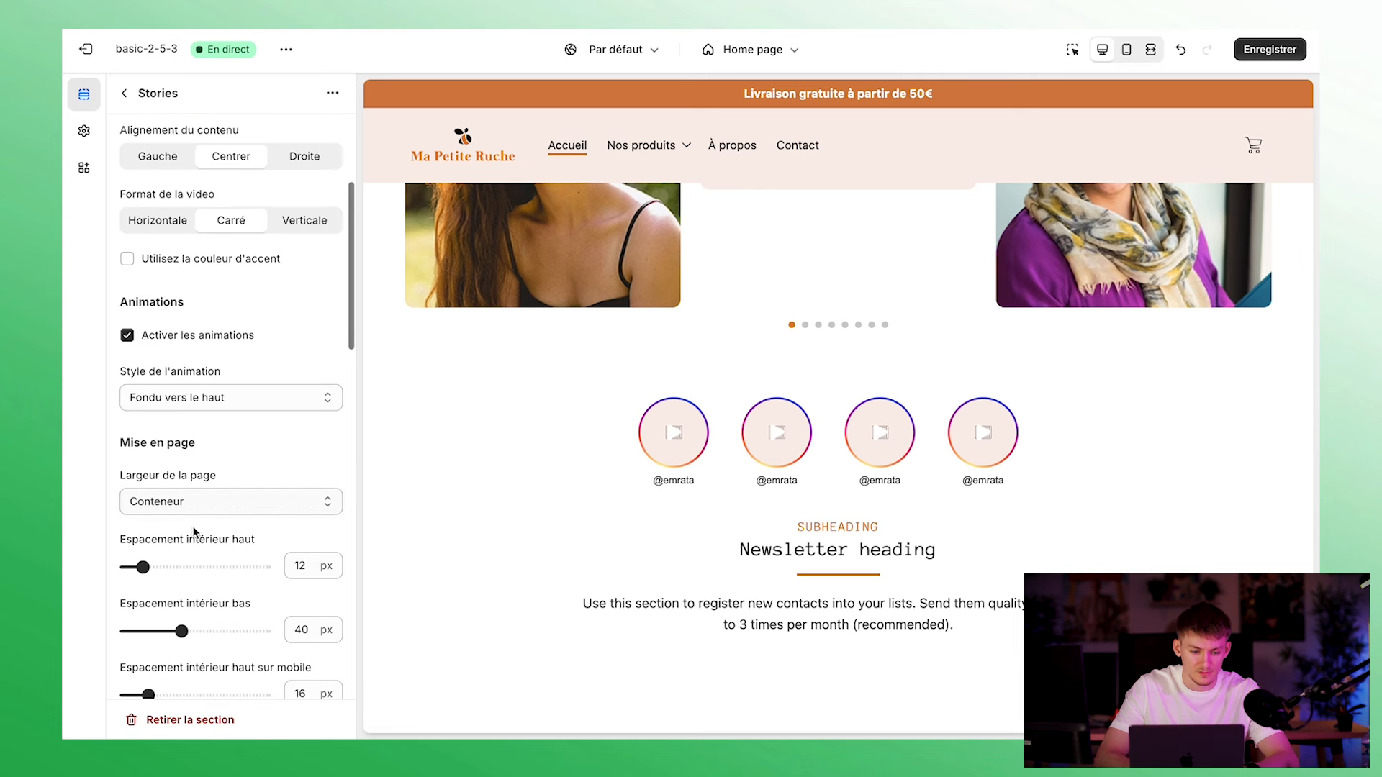
pyautogui.scroll(-2, 193, 531)
pyautogui.moveTo(206, 491)
pyautogui.mouseDown()
pyautogui.moveTo(248, 490)
pyautogui.moveTo(231, 490)
pyautogui.mouseUp()
# Replace the name of the first story in the Stories section with the customer's first name
pyautogui.click(674, 443)
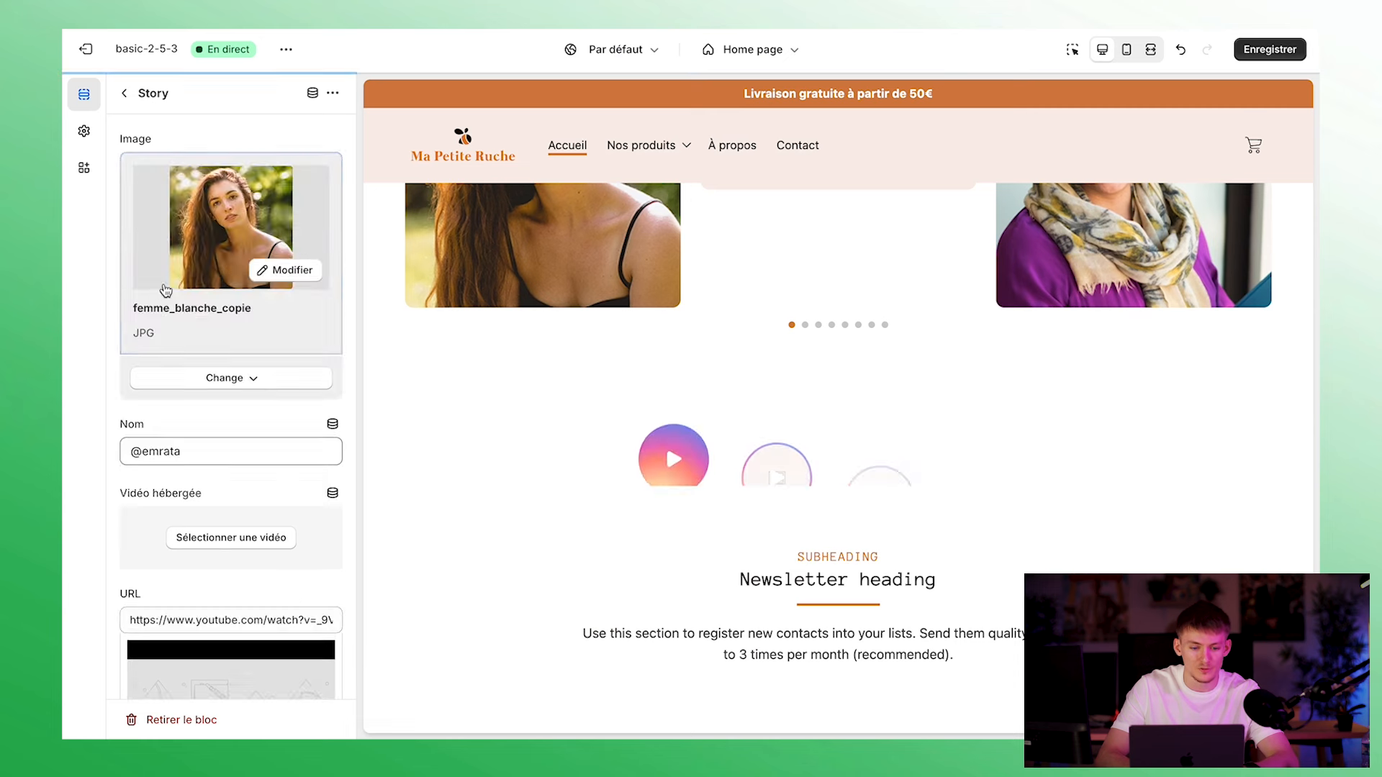
pyautogui.click(199, 454)
pyautogui.tripleClick(199, 455)
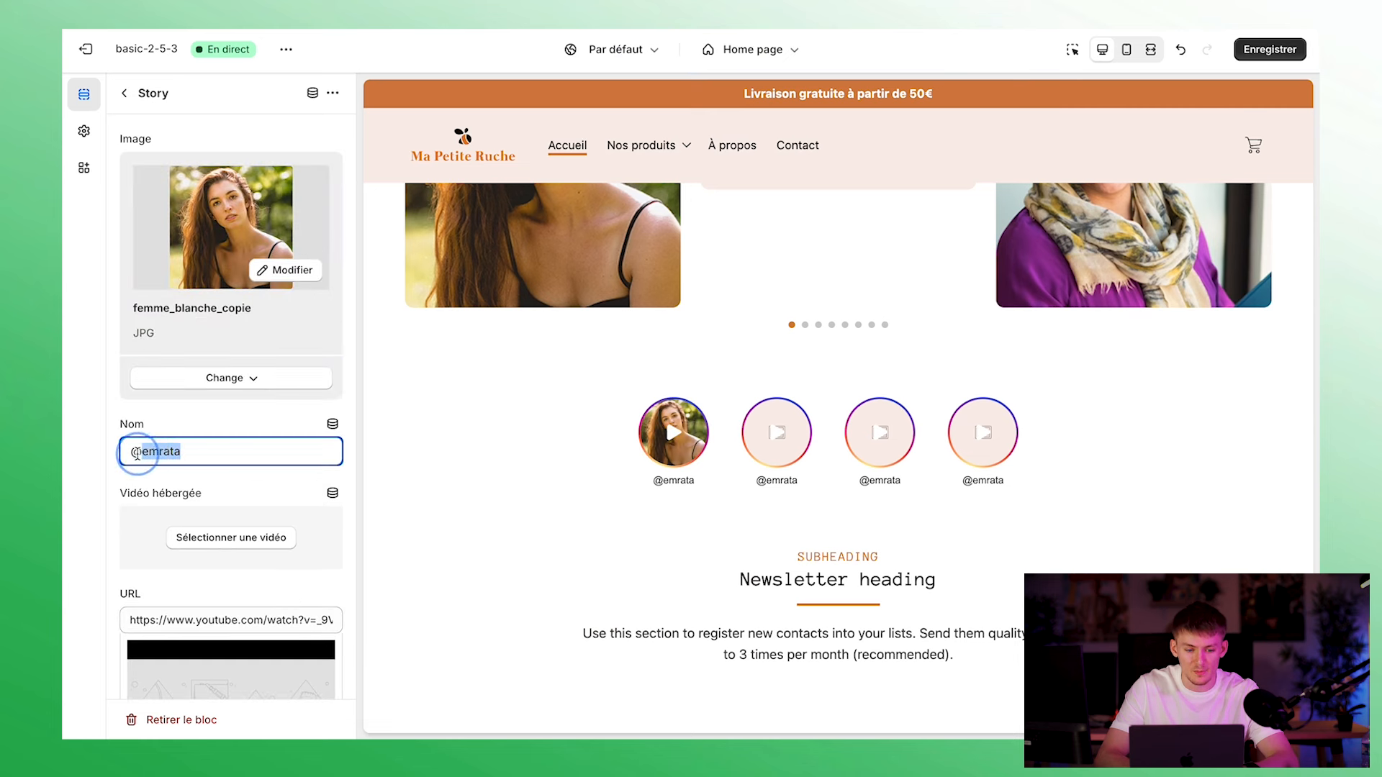
pyautogui.write('Julie')
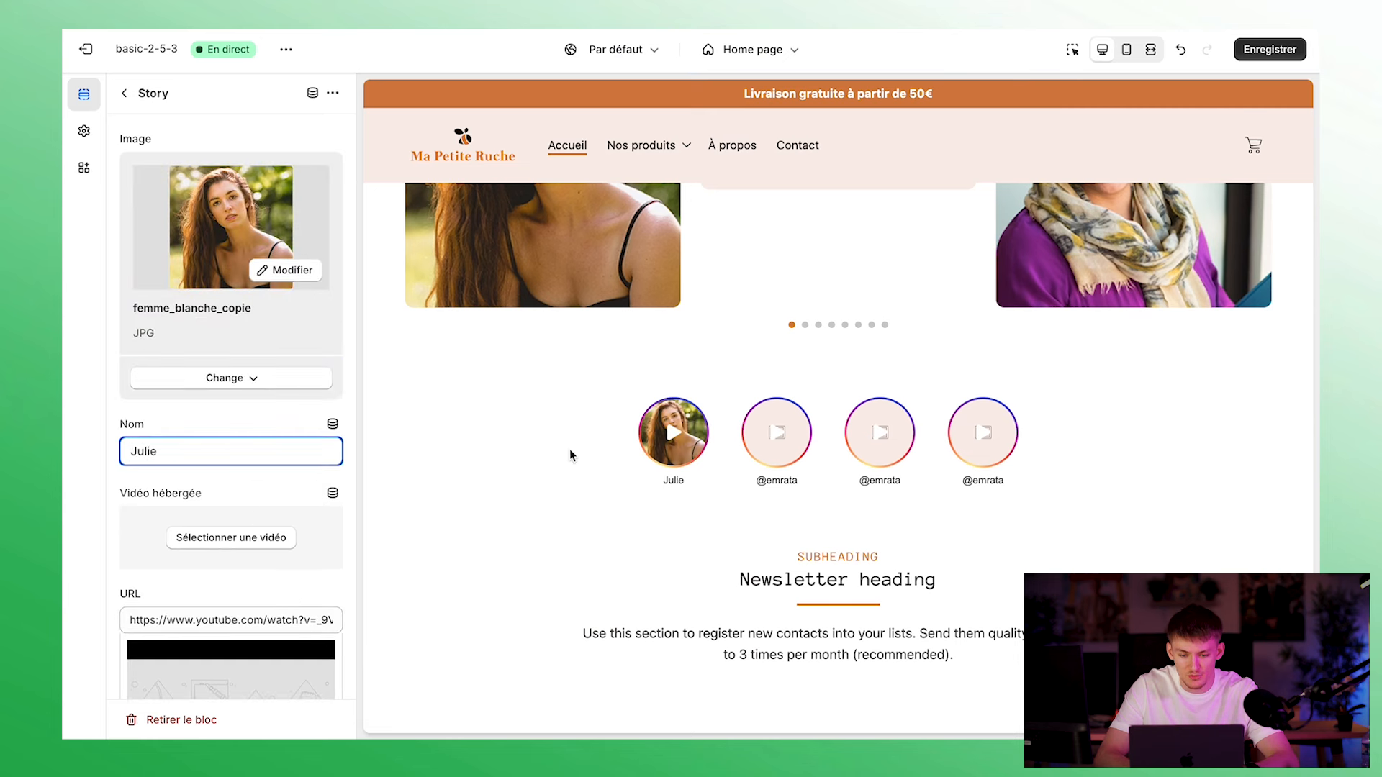
pyautogui.scroll(-2, 250, 517)
# Set femme_blanch_4 as the image of the third story in the Stories section
pyautogui.click(125, 93)
pyautogui.click(229, 184)
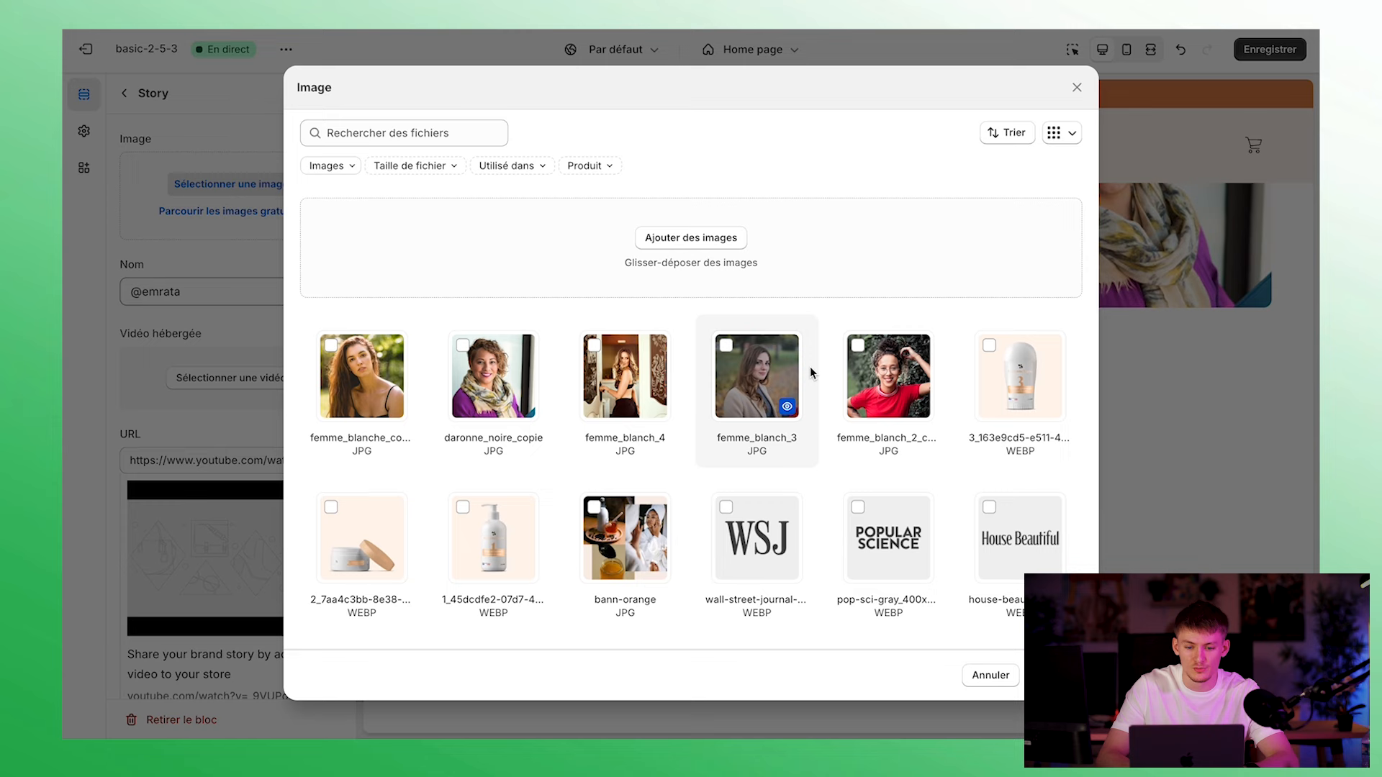
pyautogui.click(662, 346)
pyautogui.click(1053, 675)
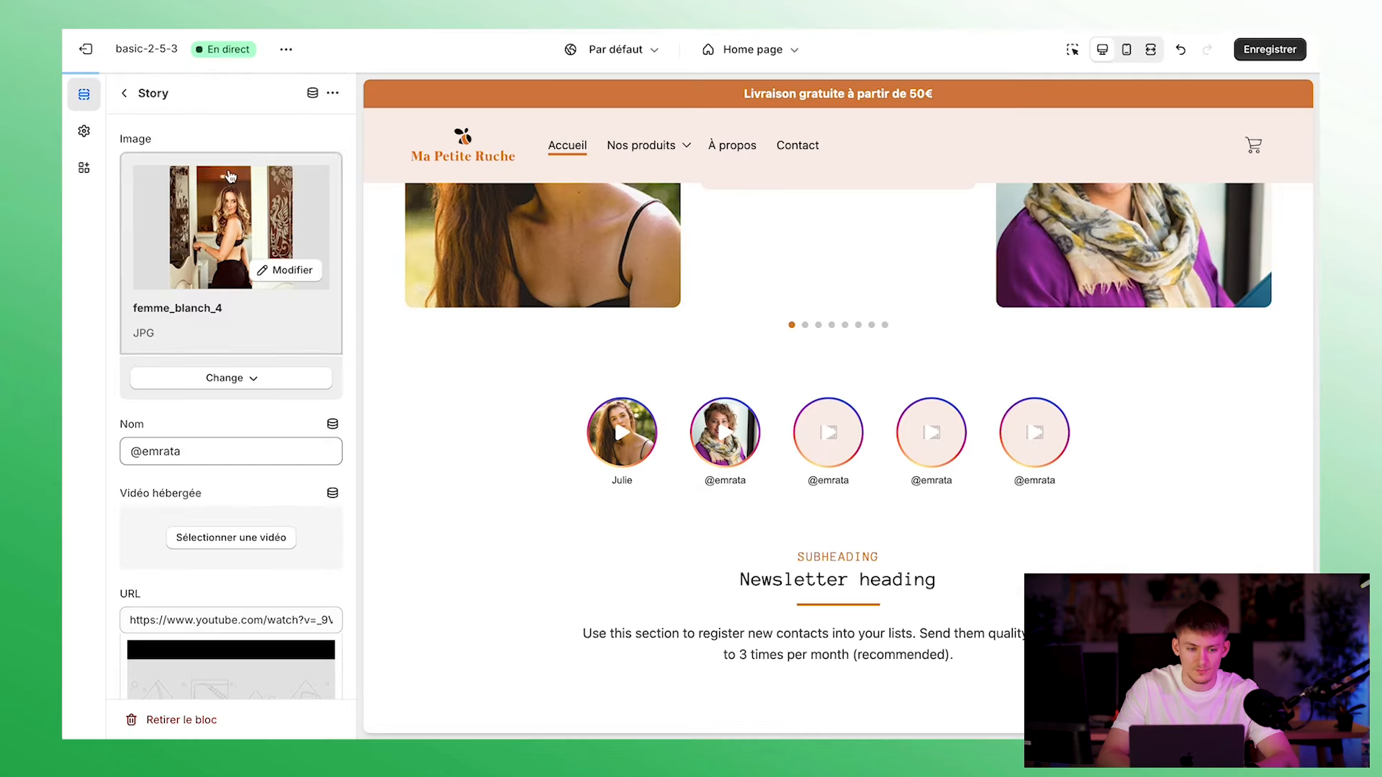
# Set femme_blanch_3 as the image of the fourth story in the Stories section
pyautogui.click(125, 95)
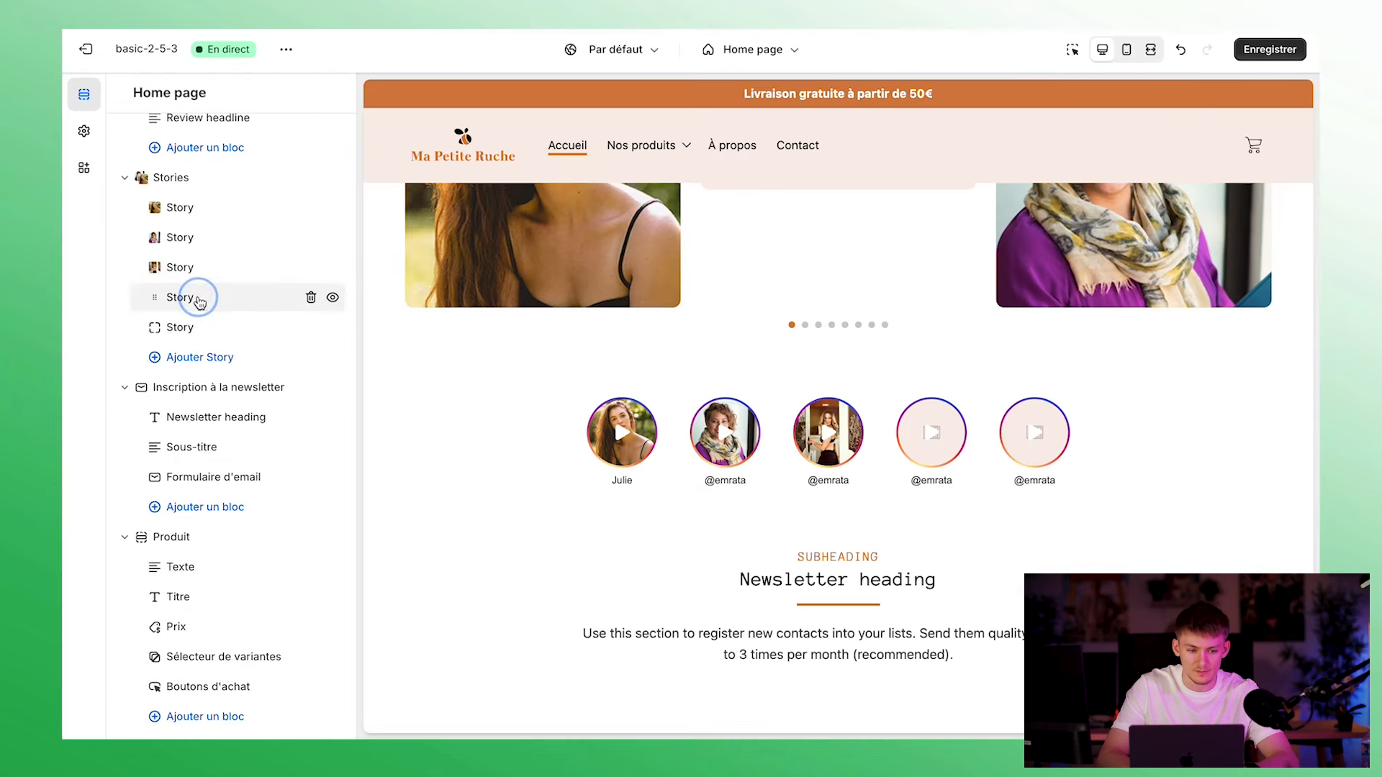
pyautogui.click(198, 295)
pyautogui.rightClick(216, 176)
pyautogui.click(231, 185)
pyautogui.click(756, 376)
pyautogui.click(1052, 675)
# Set femme_blanch_2_copie as the image of the fifth story and save the changes
pyautogui.click(125, 94)
pyautogui.click(197, 322)
pyautogui.click(230, 185)
pyautogui.click(869, 391)
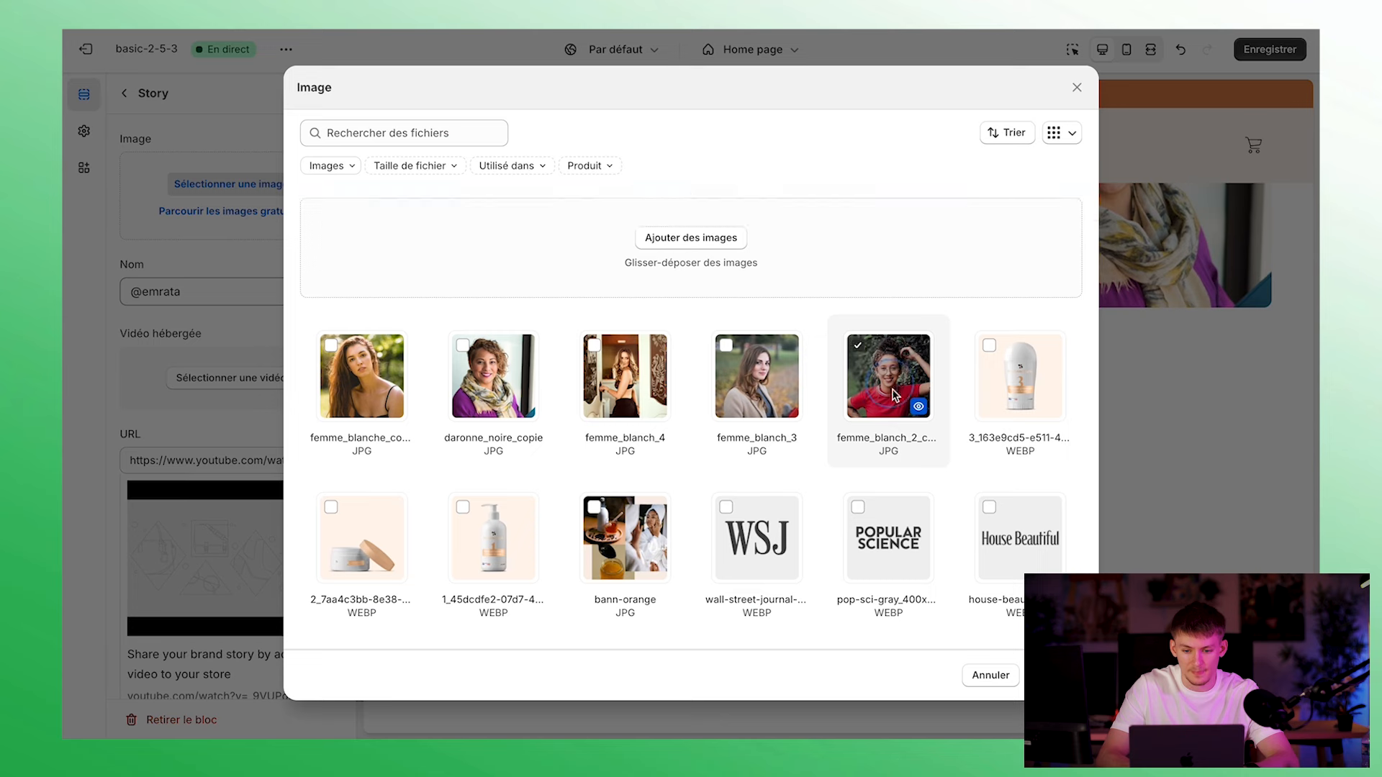
pyautogui.click(1052, 676)
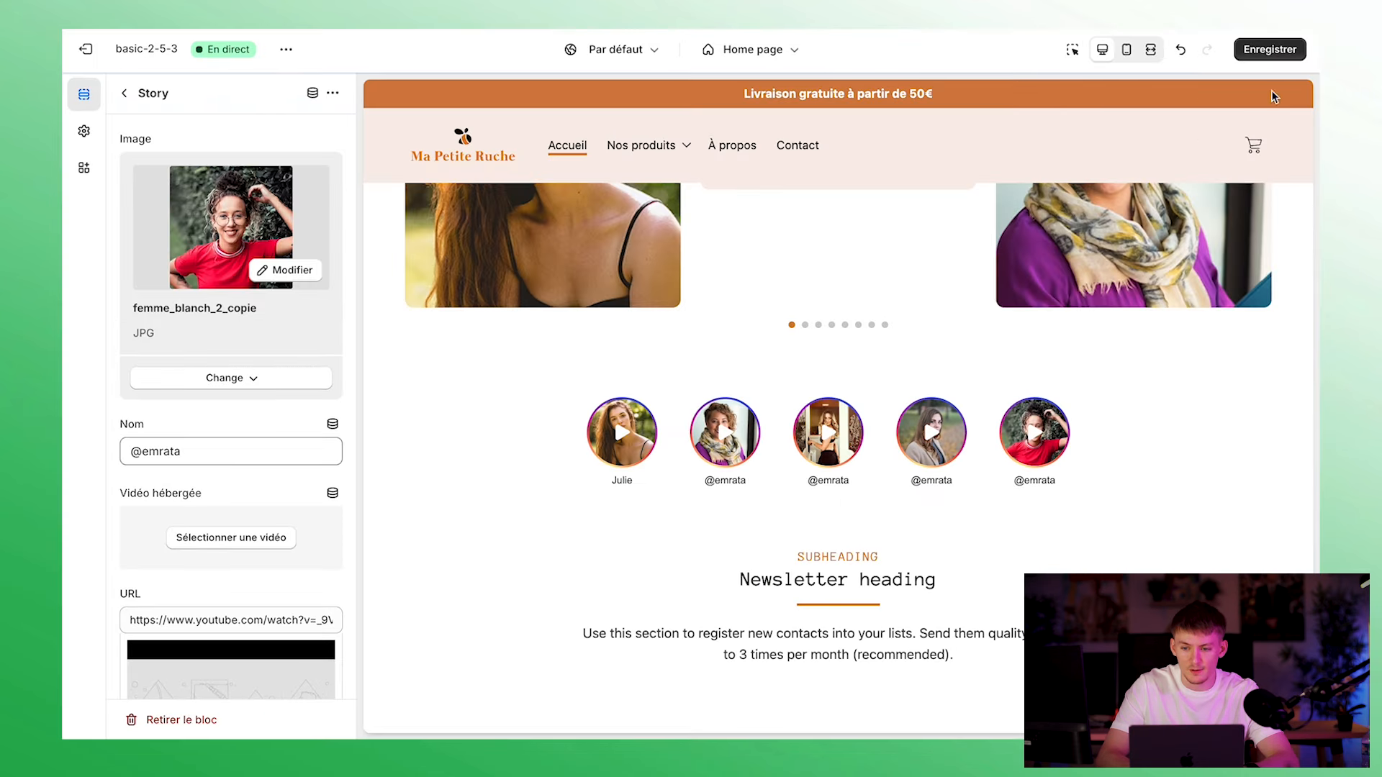
pyautogui.click(1265, 50)
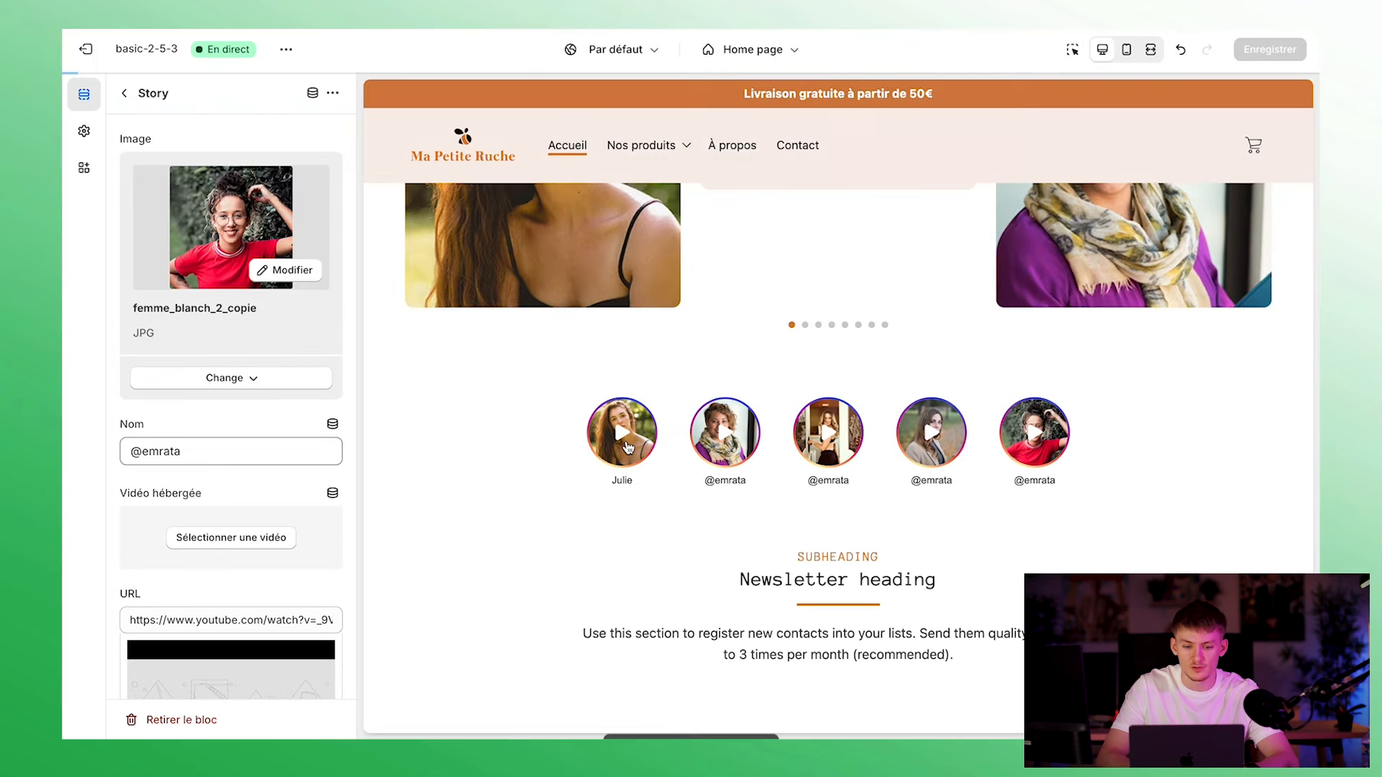
# Enable the accent colour for the Stories section so the story rings use it
pyautogui.click(124, 93)
pyautogui.click(155, 179)
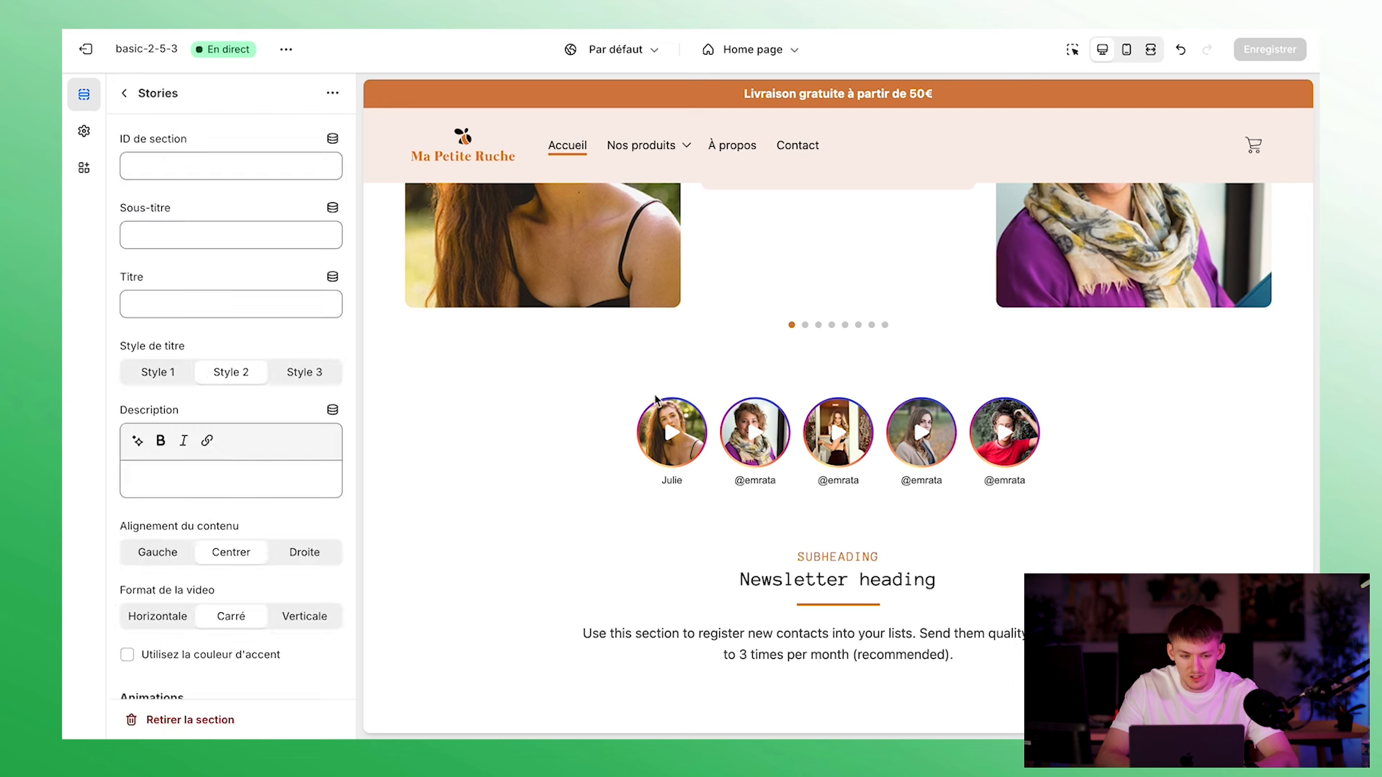
pyautogui.scroll(-3, 230, 360)
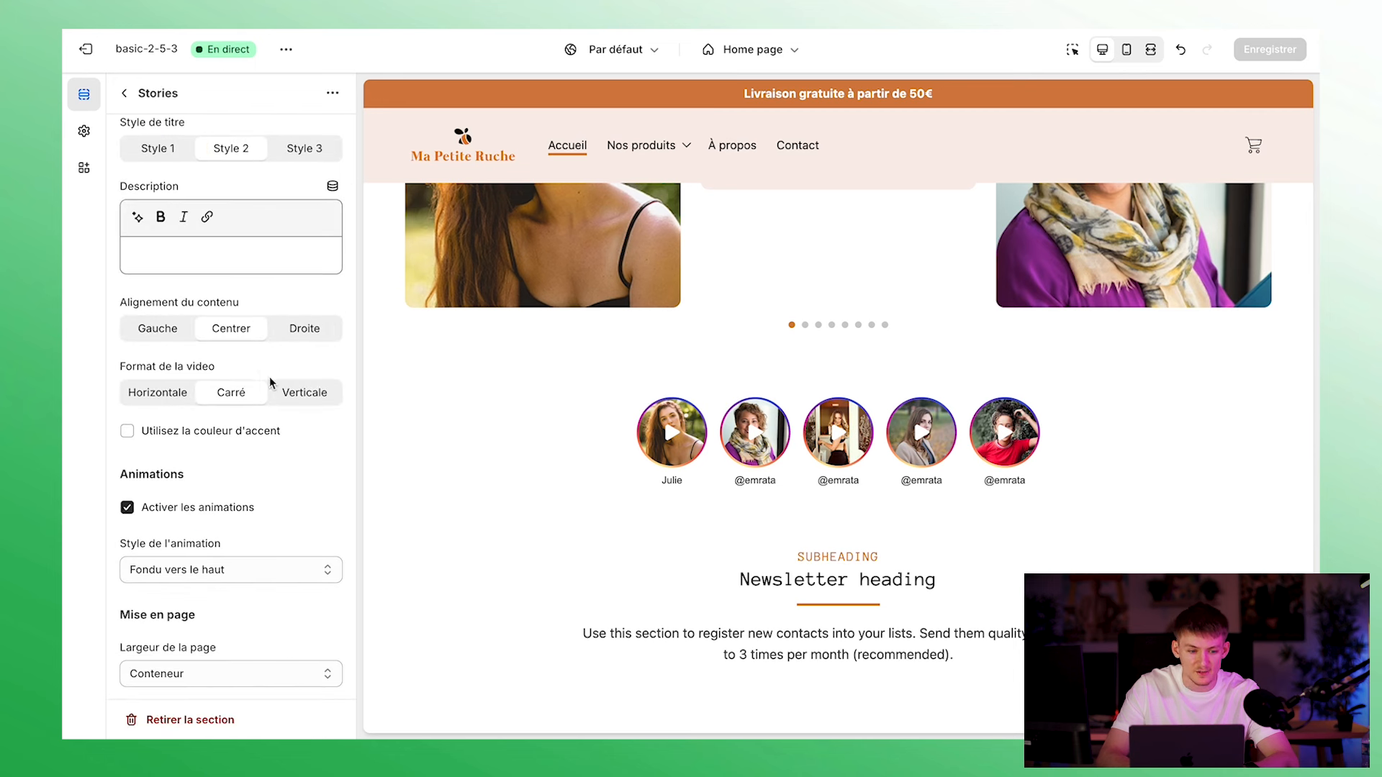
pyautogui.click(242, 432)
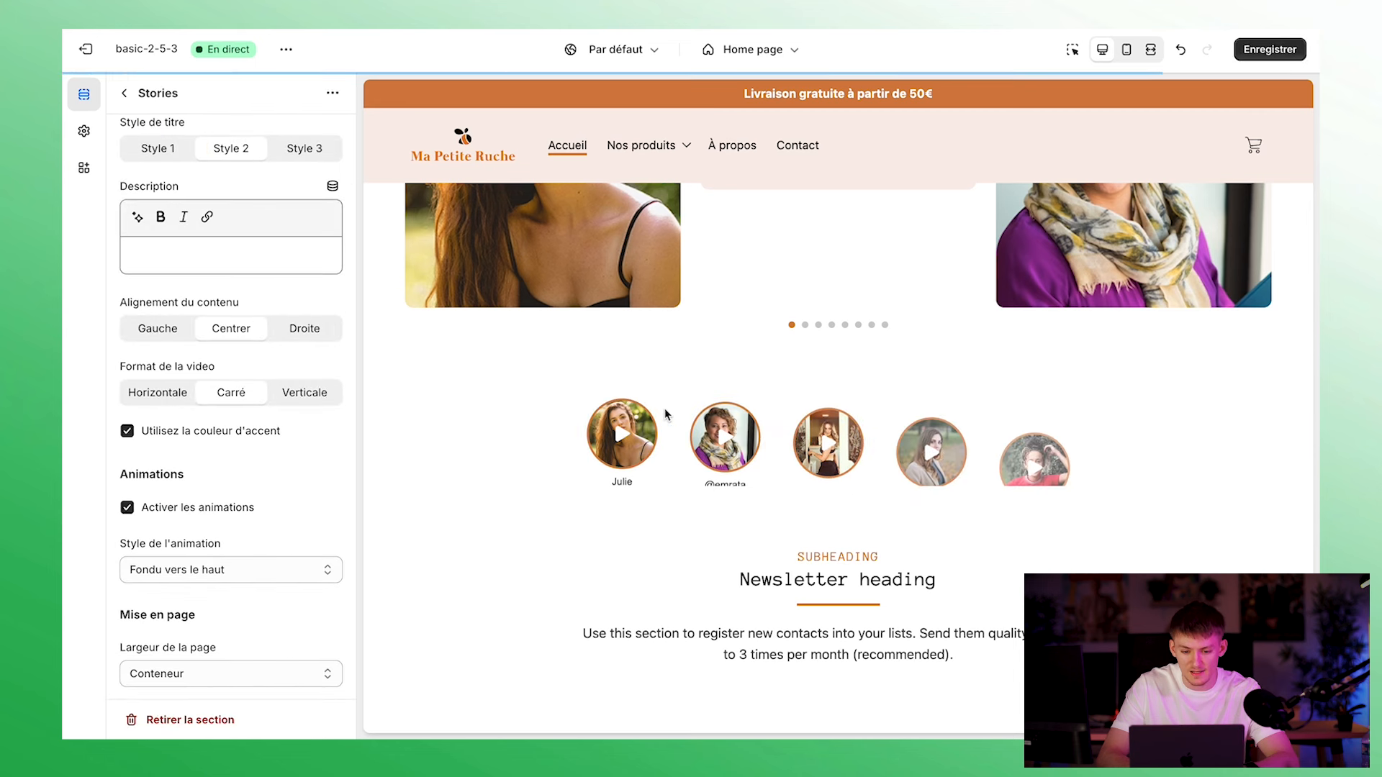
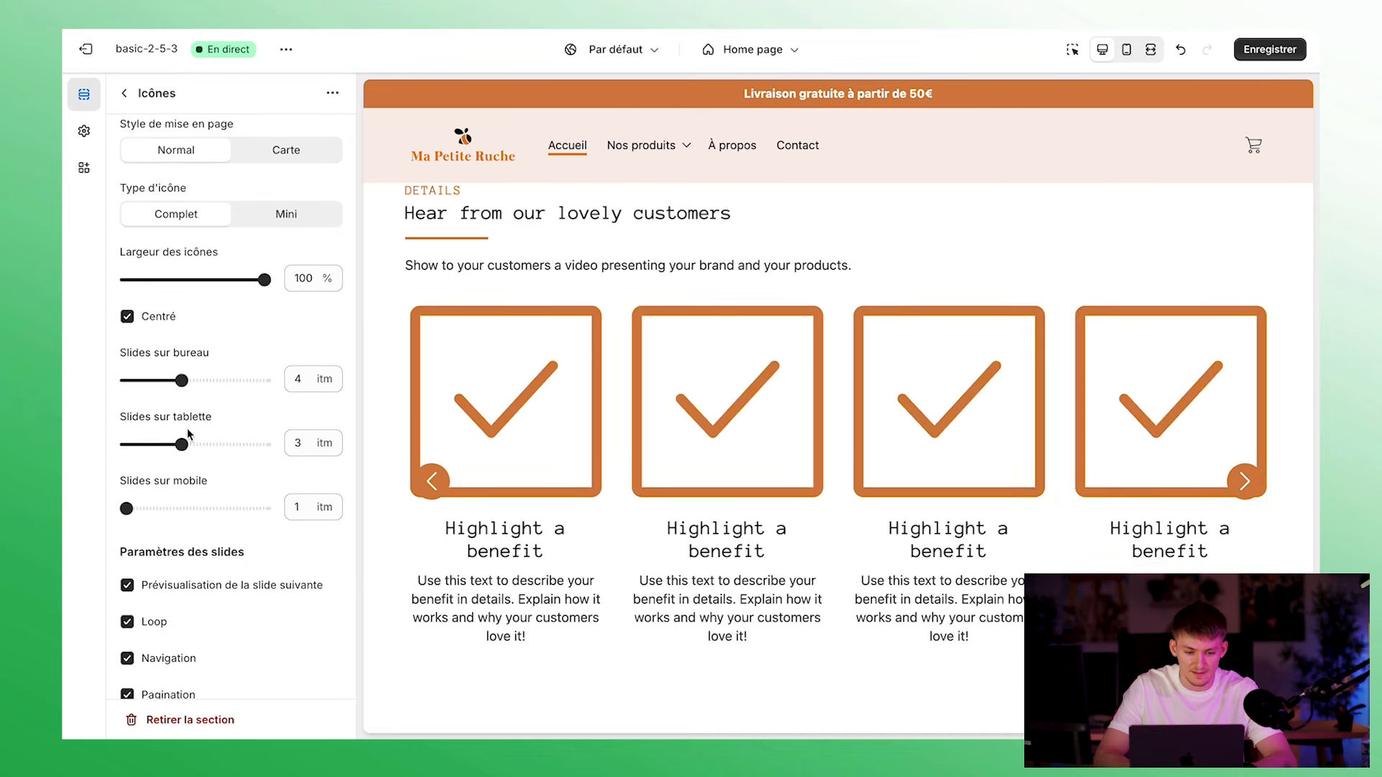
# Switch the Icônes section to the Tableau layout, with 2 slides on tablet and 2 on mobile
pyautogui.scroll(5, 246, 260)
pyautogui.click(287, 238)
pyautogui.scroll(-7, 248, 487)
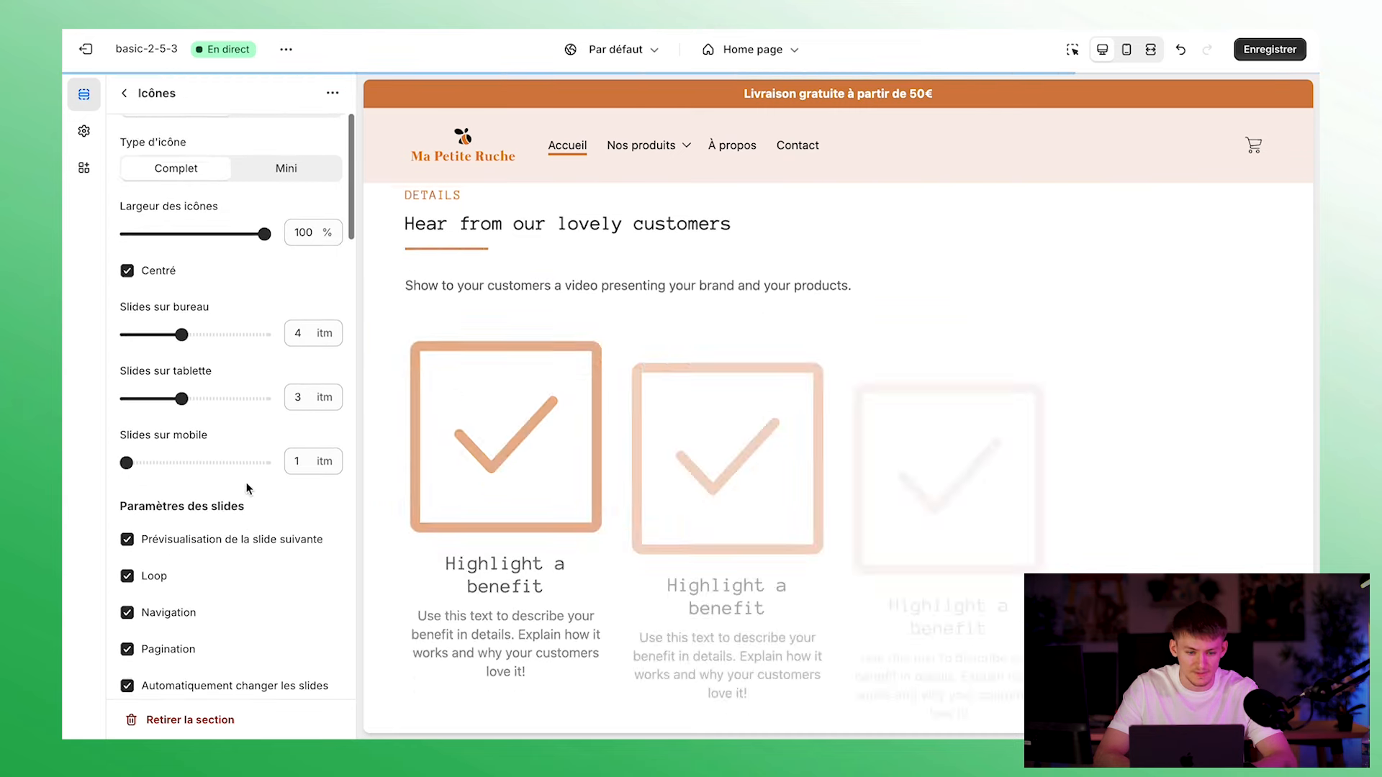
pyautogui.scroll(-3, 247, 486)
pyautogui.scroll(2, 197, 192)
pyautogui.click(152, 318)
pyautogui.moveTo(154, 322); pyautogui.dragTo(193, 311)
pyautogui.moveTo(181, 247); pyautogui.dragTo(155, 244)
# Set the Icônes section's subtitle to "Au quotidien" and its title to "Application de la routine"
pyautogui.scroll(-2, 256, 516)
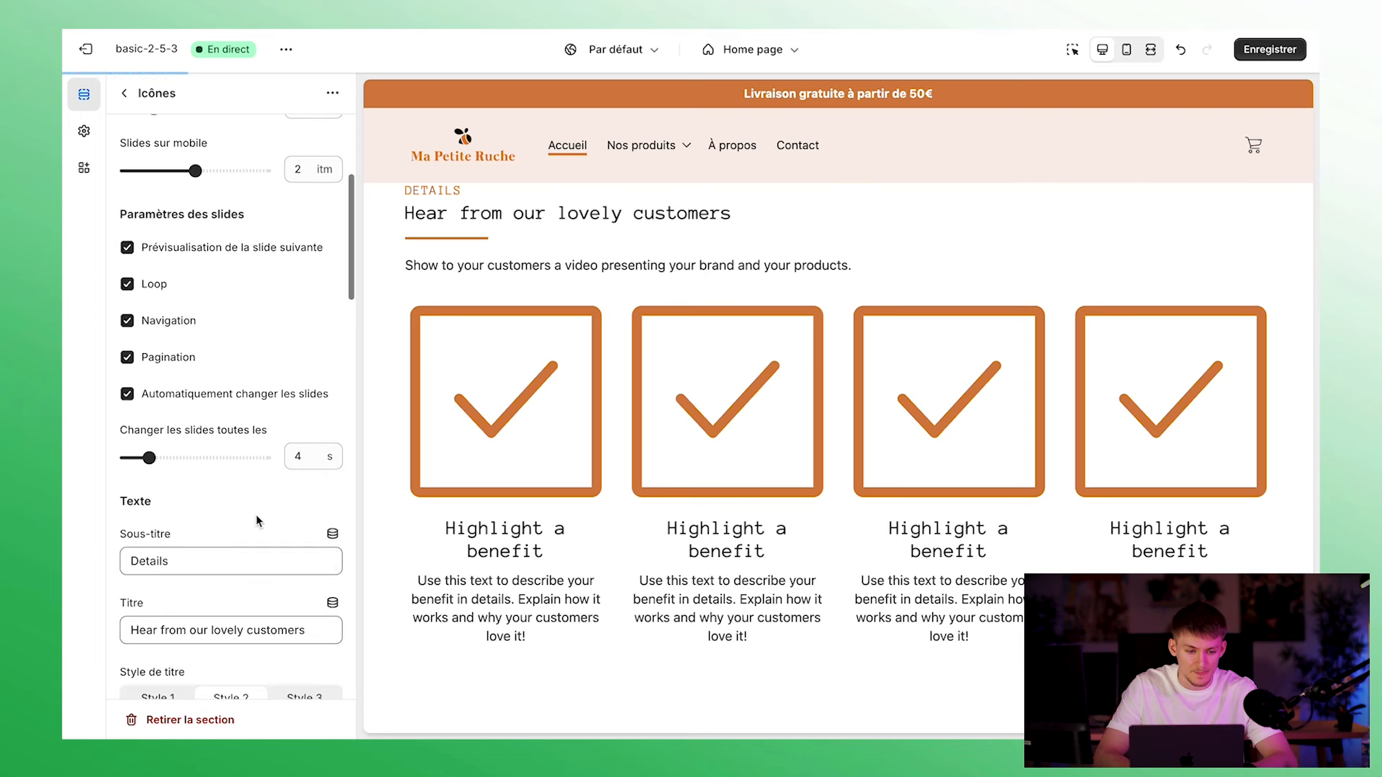
pyautogui.scroll(-4, 206, 470)
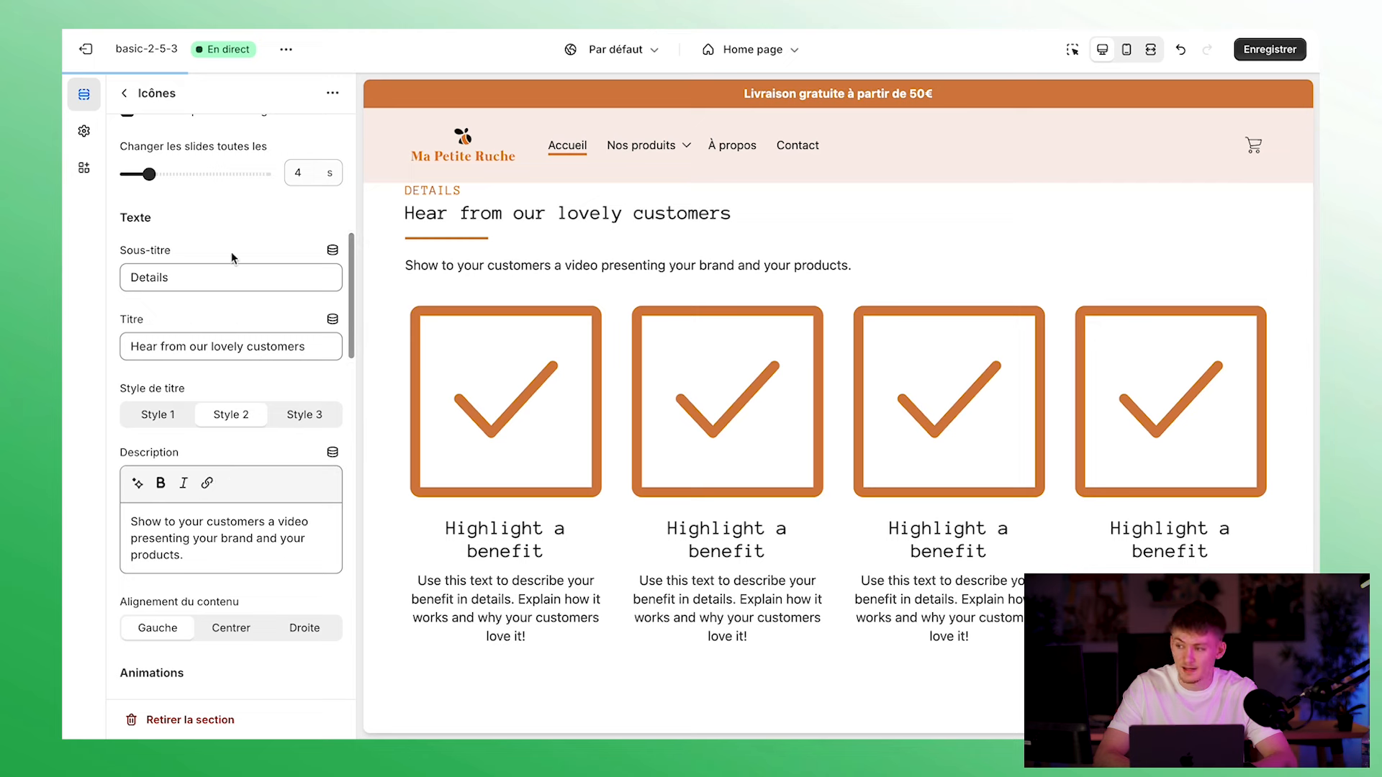
pyautogui.doubleClick(209, 276)
pyautogui.write('Au')
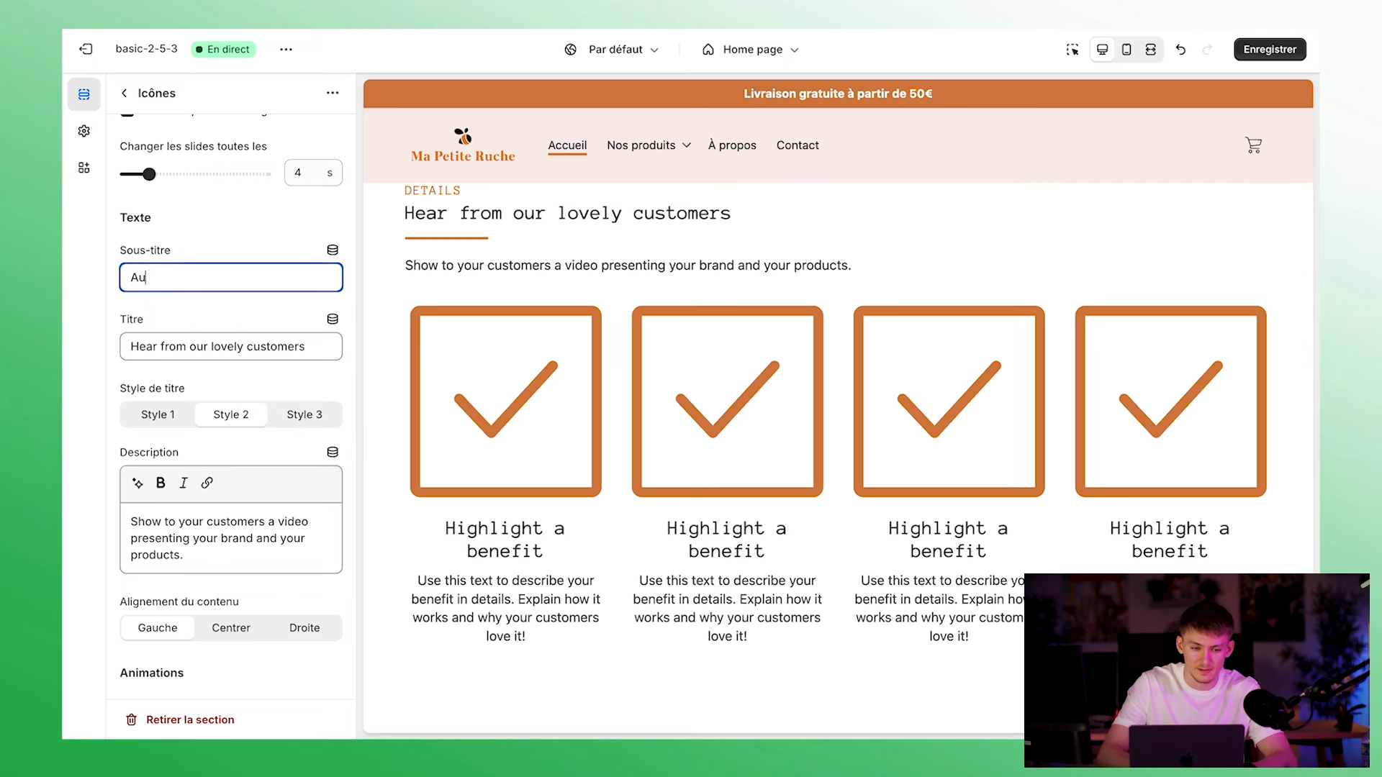
pyautogui.write(' quotidien')
pyautogui.tripleClick(223, 346)
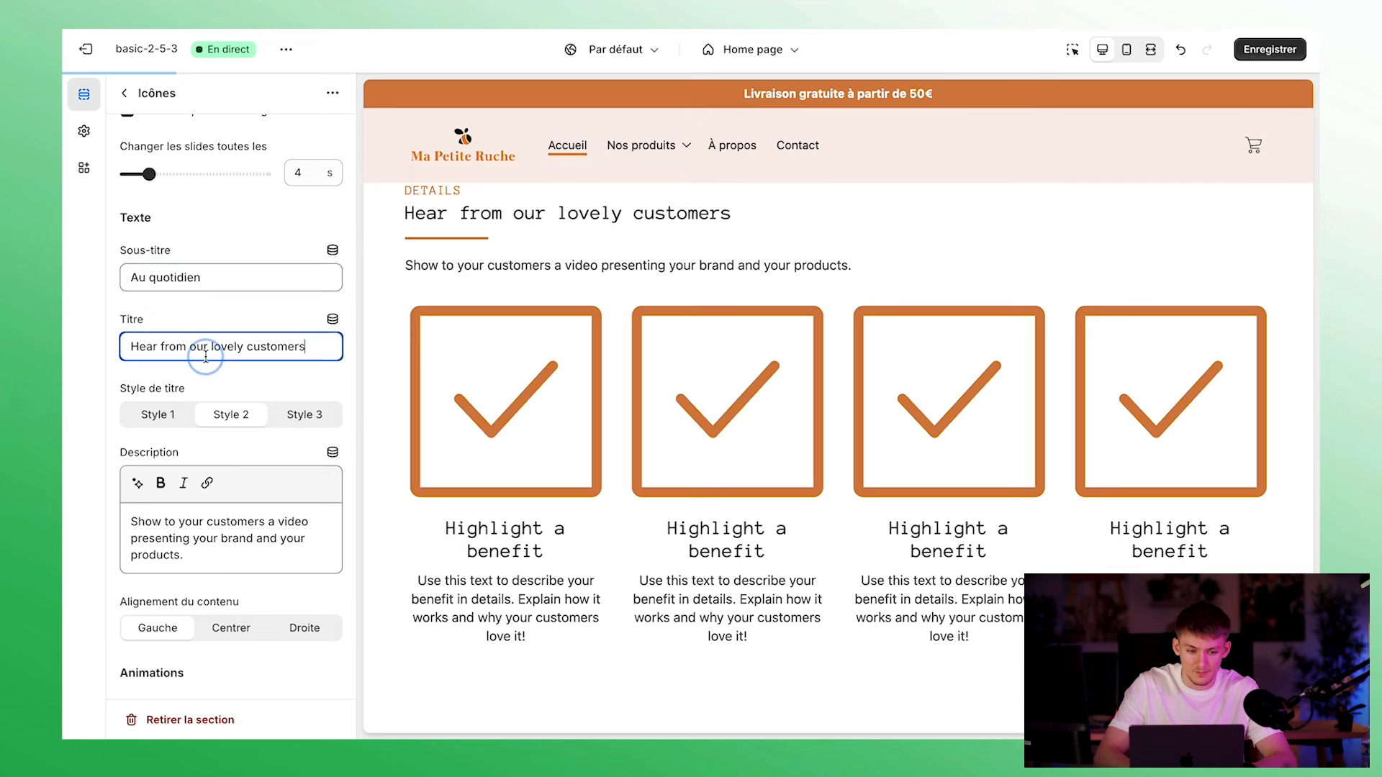
pyautogui.write('A')
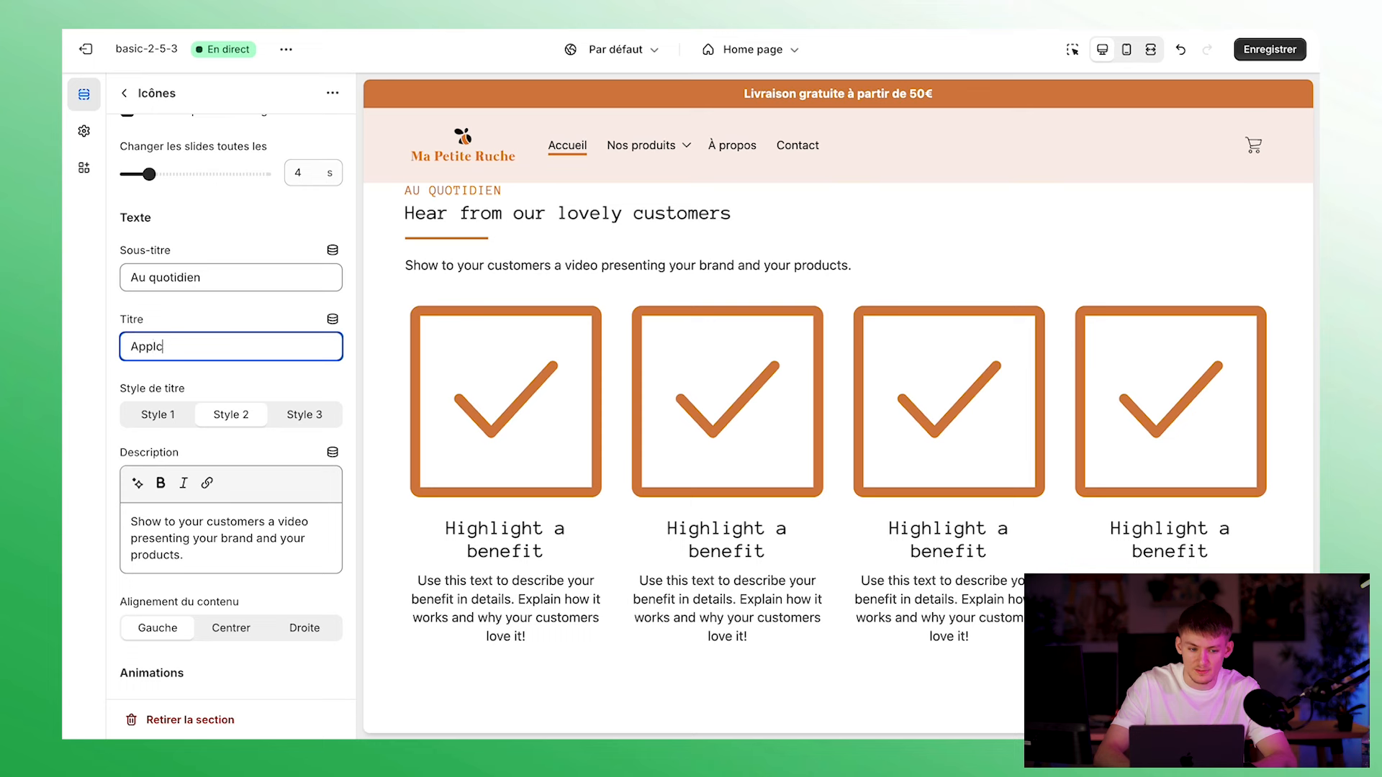
pyautogui.write('pploca')
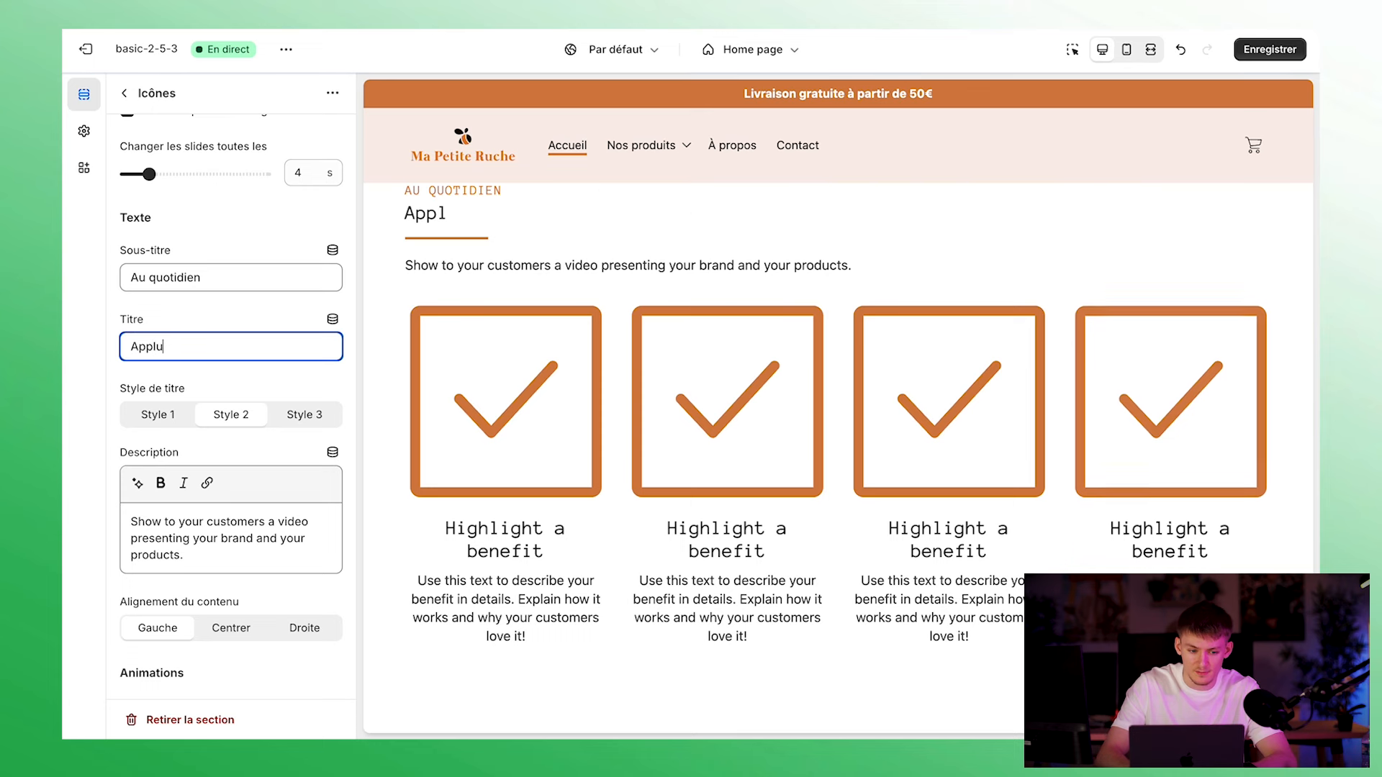
pyautogui.write('ication de la routine')
# Clear the description text of the Icônes section
pyautogui.click(231, 539)
pyautogui.hotkey('ctrl', 'a')
pyautogui.press('BackSpace')
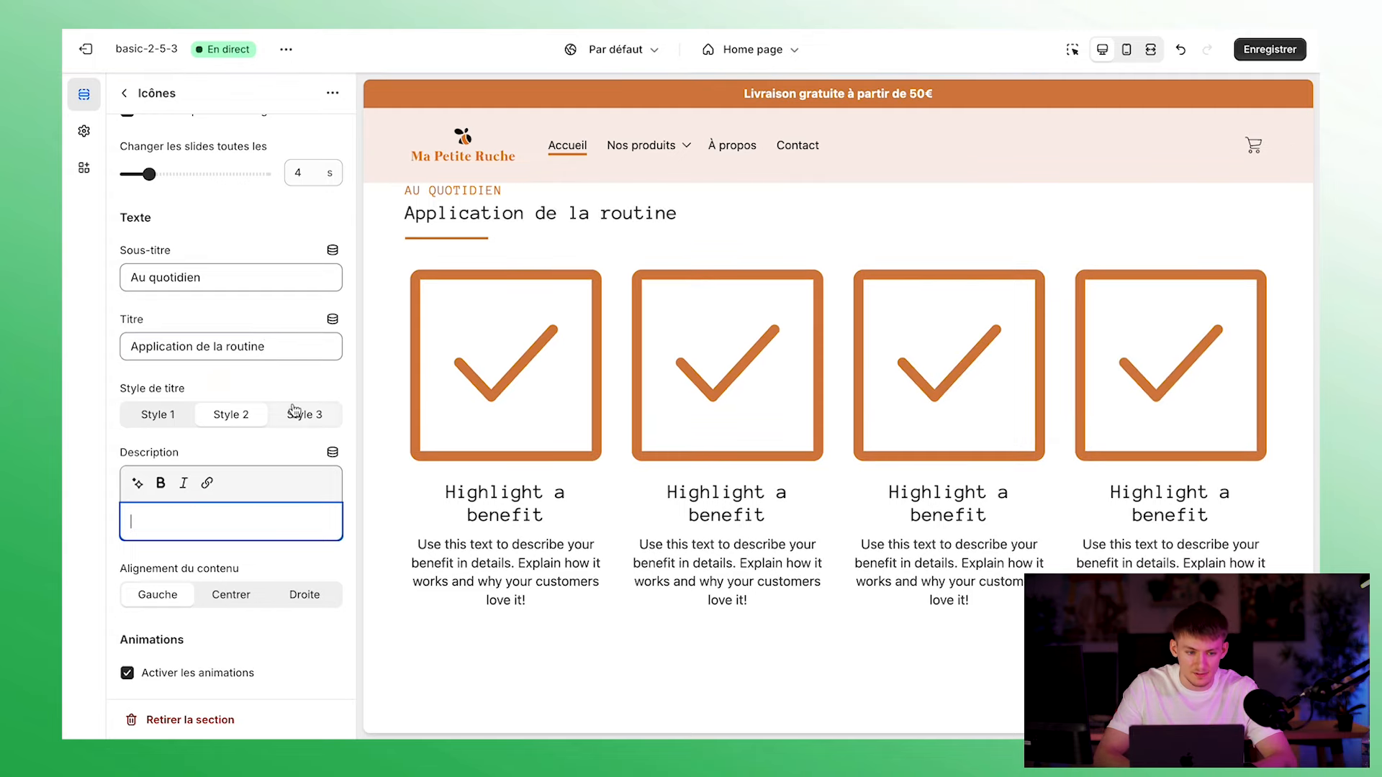
# Set the Icônes section's layout style to Carte and its colour palette to Nuancier 2
pyautogui.scroll(10, 293, 411)
pyautogui.click(286, 298)
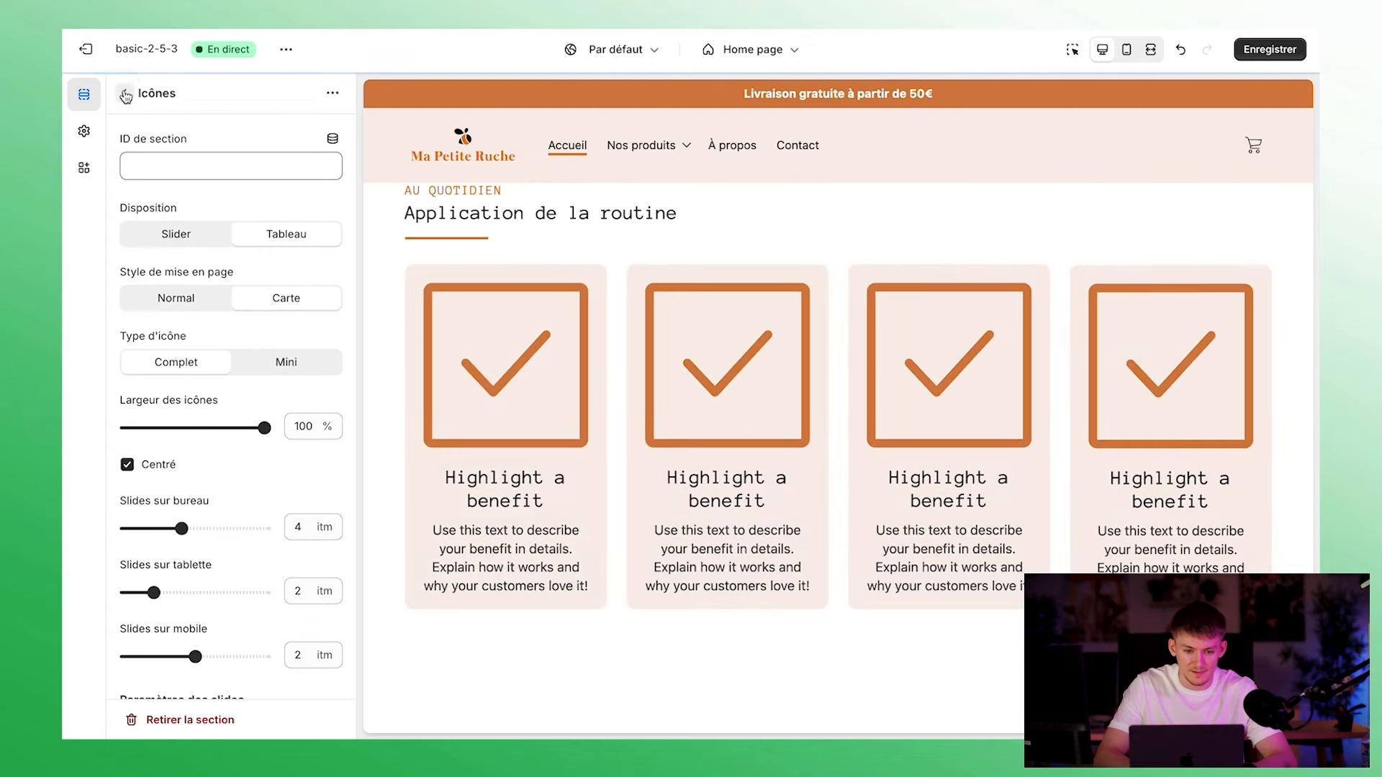
pyautogui.click(124, 93)
pyautogui.click(170, 192)
pyautogui.scroll(-10, 230, 360)
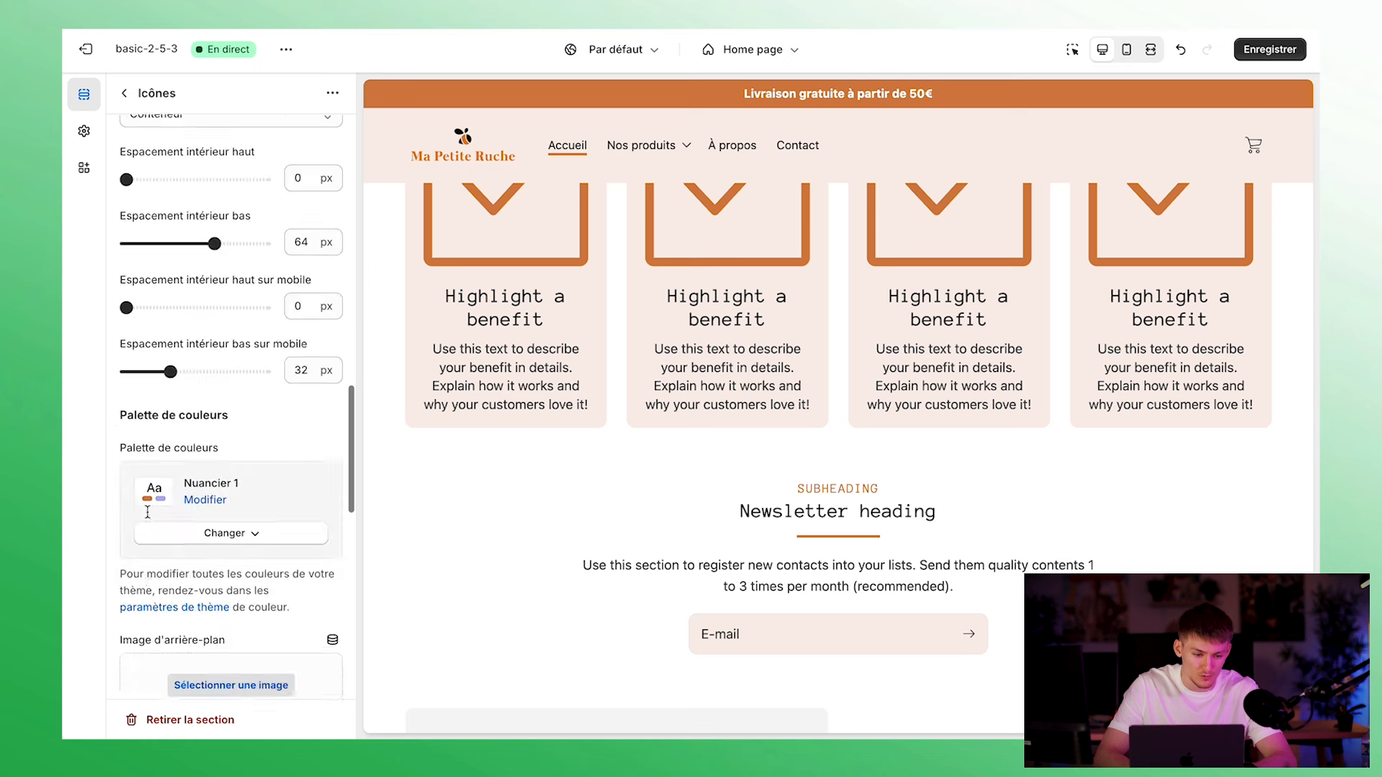
pyautogui.click(241, 367)
pyautogui.click(227, 448)
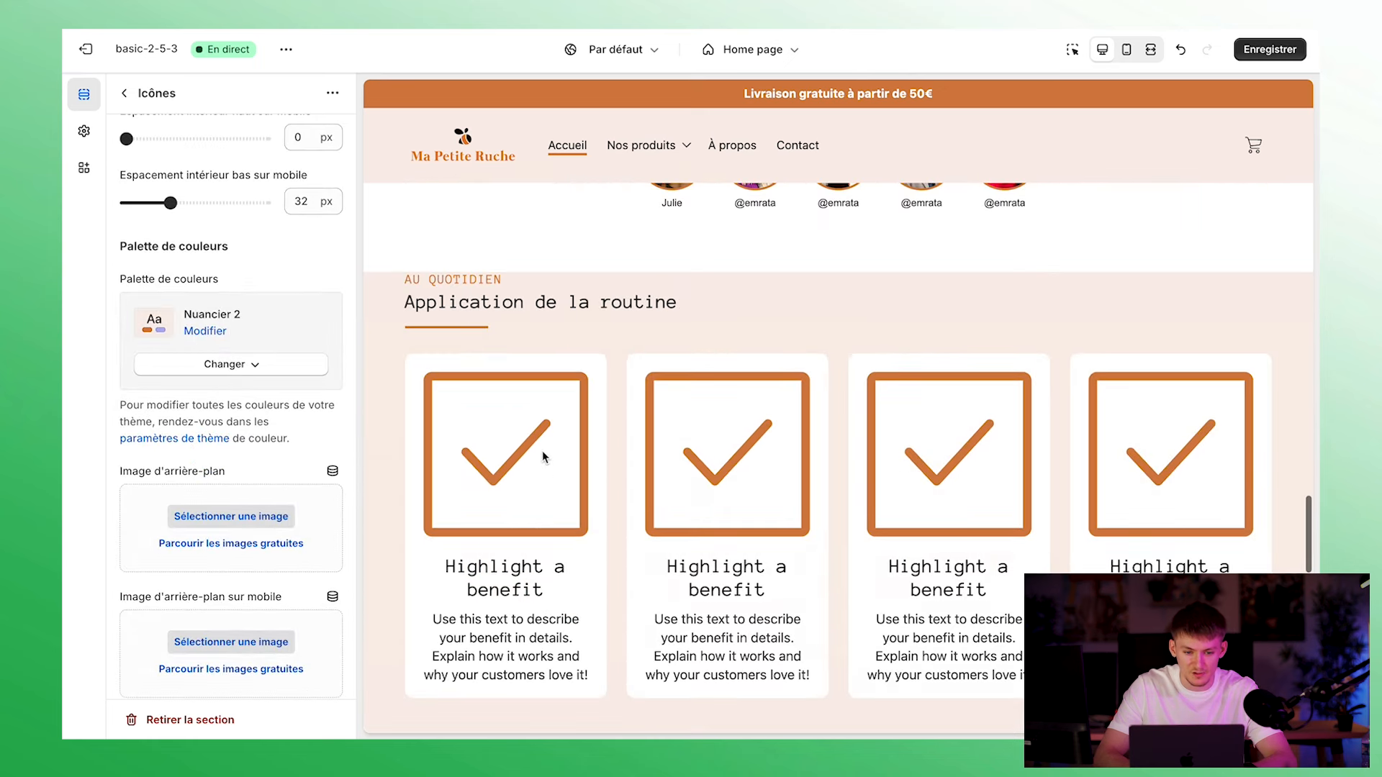
# Set etape1 as the custom image of the second block in the Icônes section
pyautogui.click(124, 93)
pyautogui.click(186, 292)
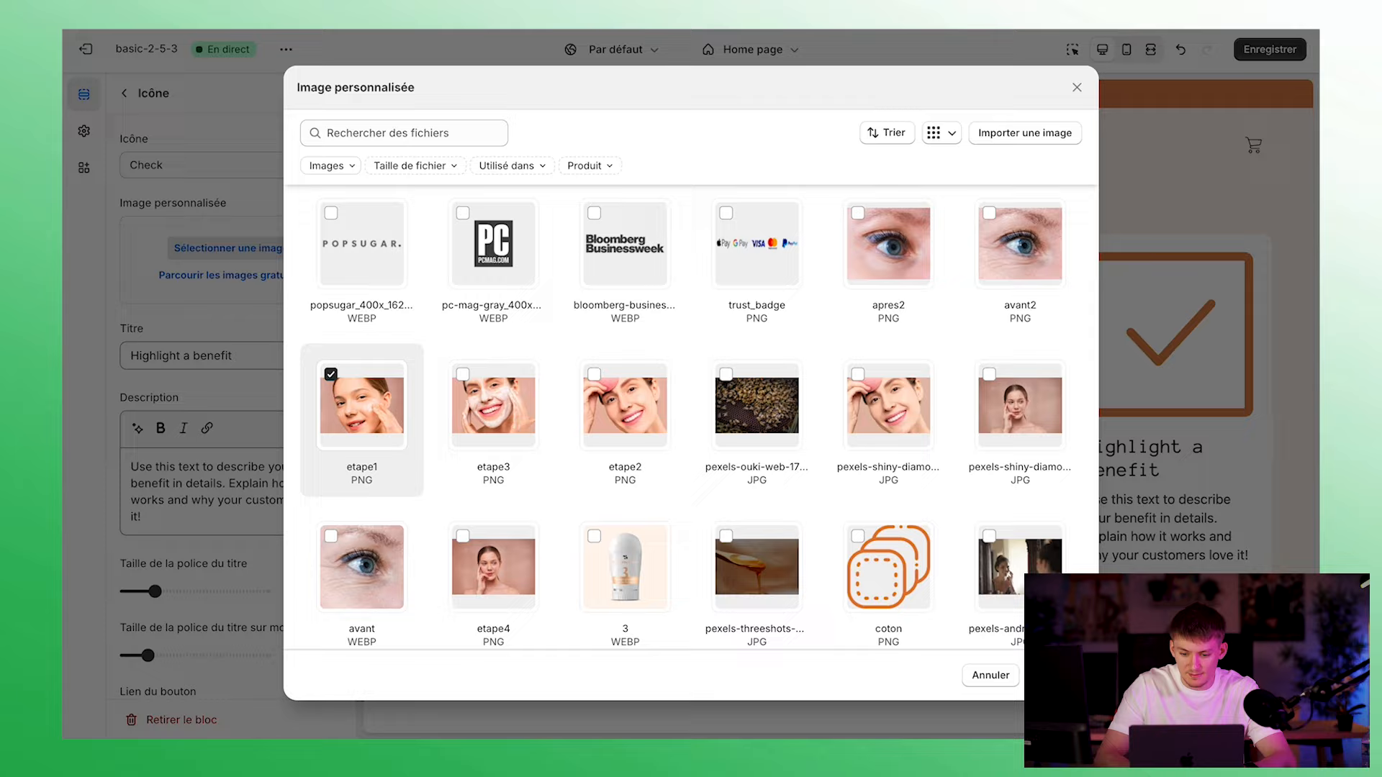
pyautogui.click(987, 672)
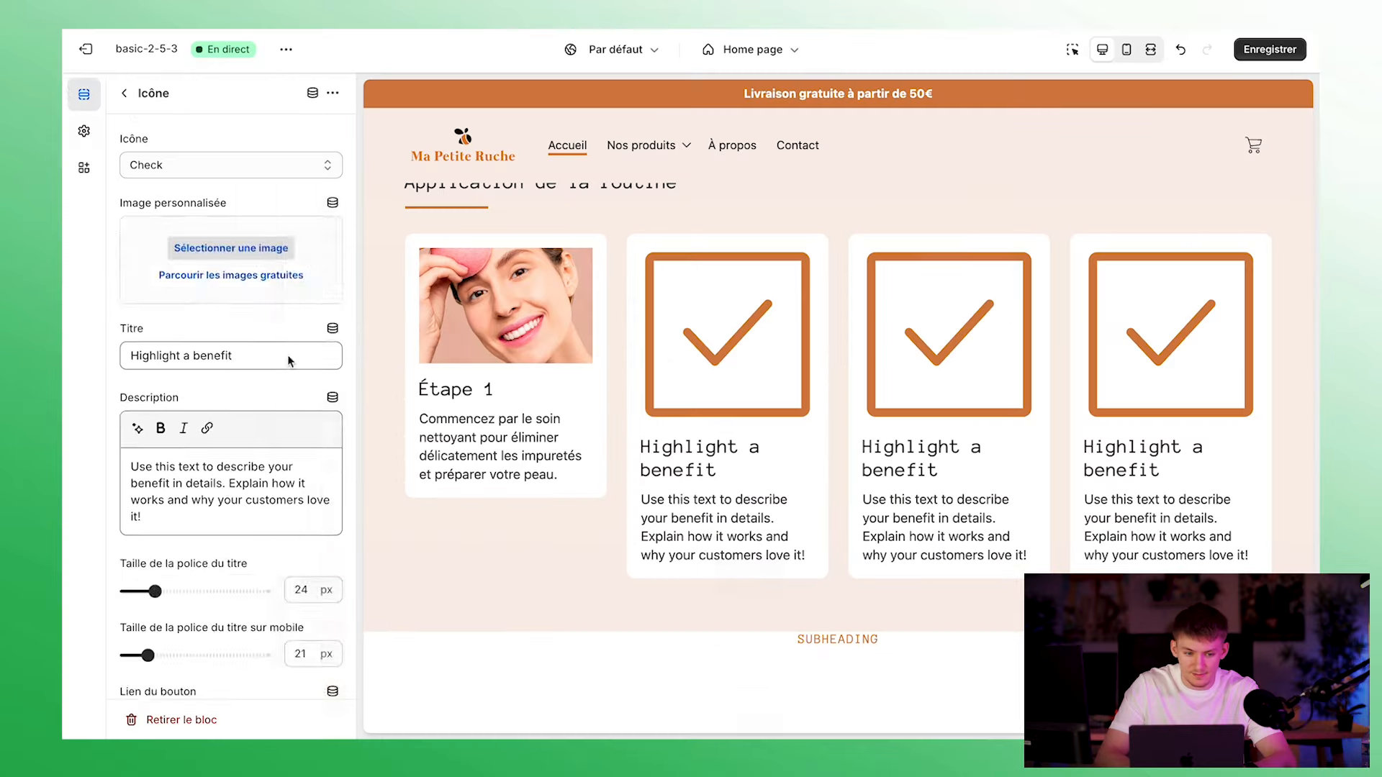
# Set etape3 as the custom image of the third block in the Icônes section
pyautogui.click(125, 94)
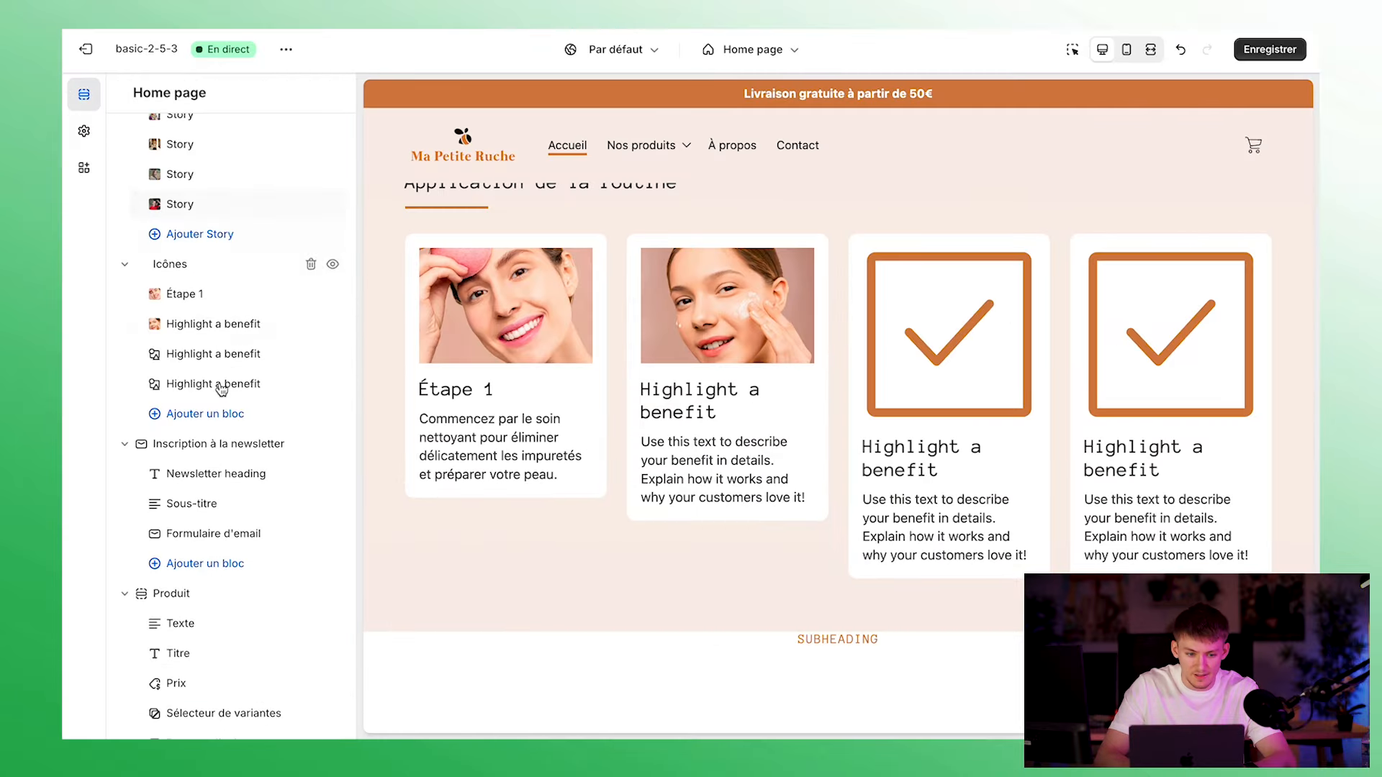
pyautogui.click(224, 356)
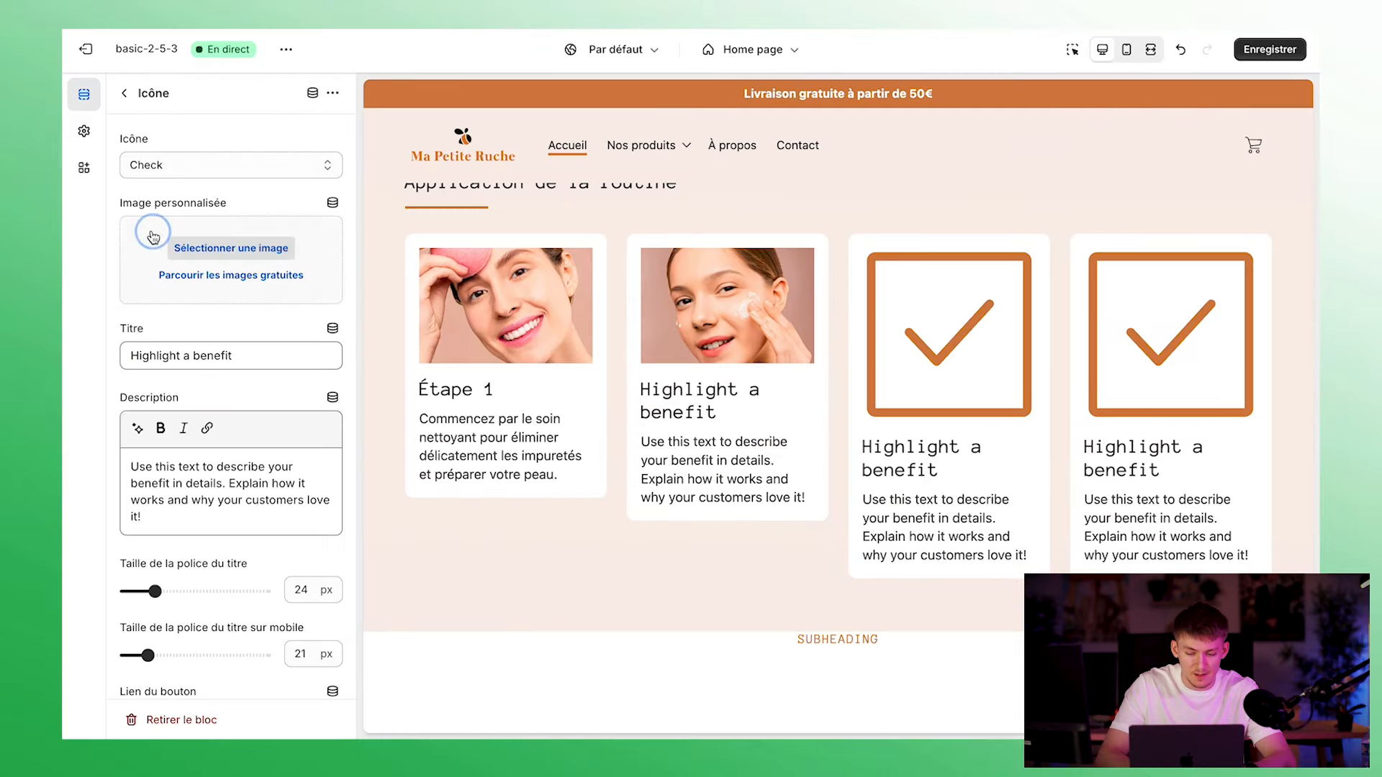
pyautogui.click(178, 247)
pyautogui.scroll(-5, 525, 387)
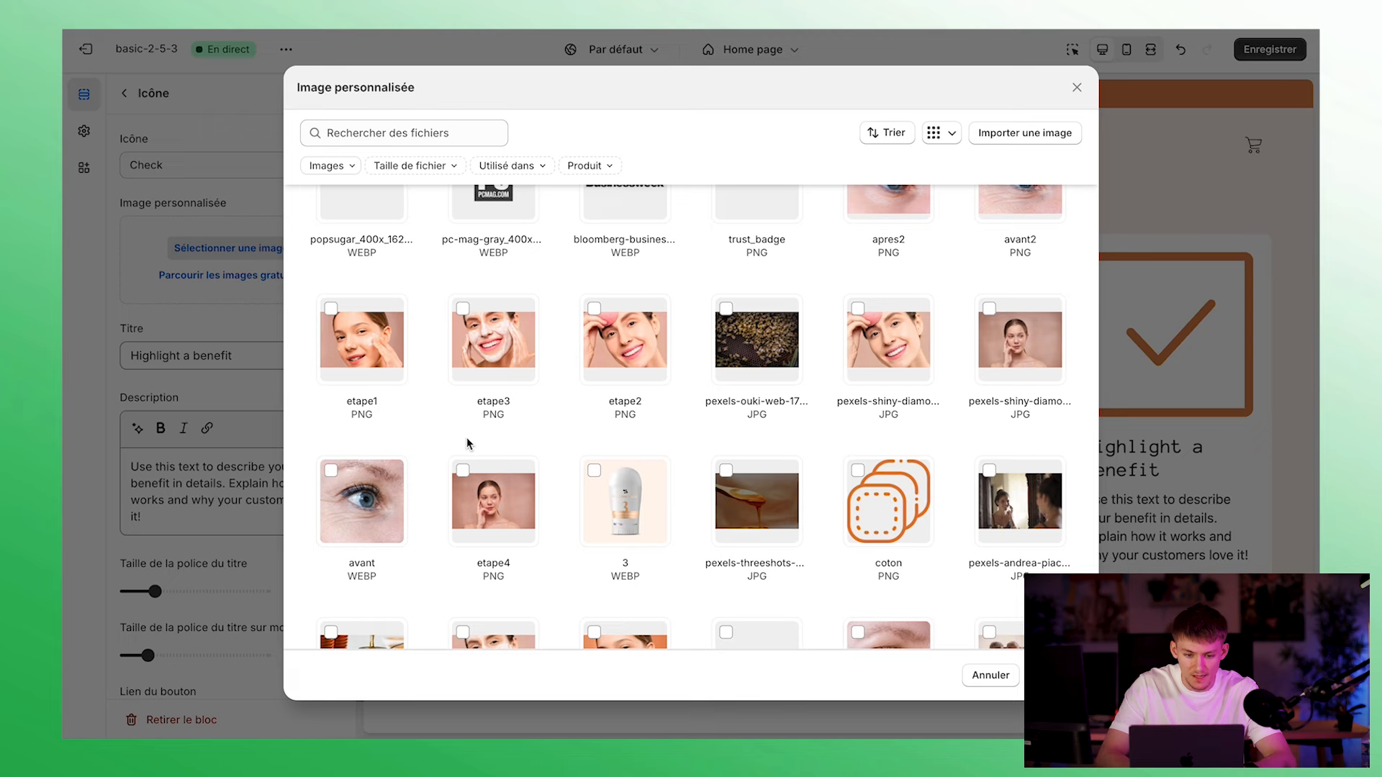
pyautogui.click(495, 317)
pyautogui.click(1054, 675)
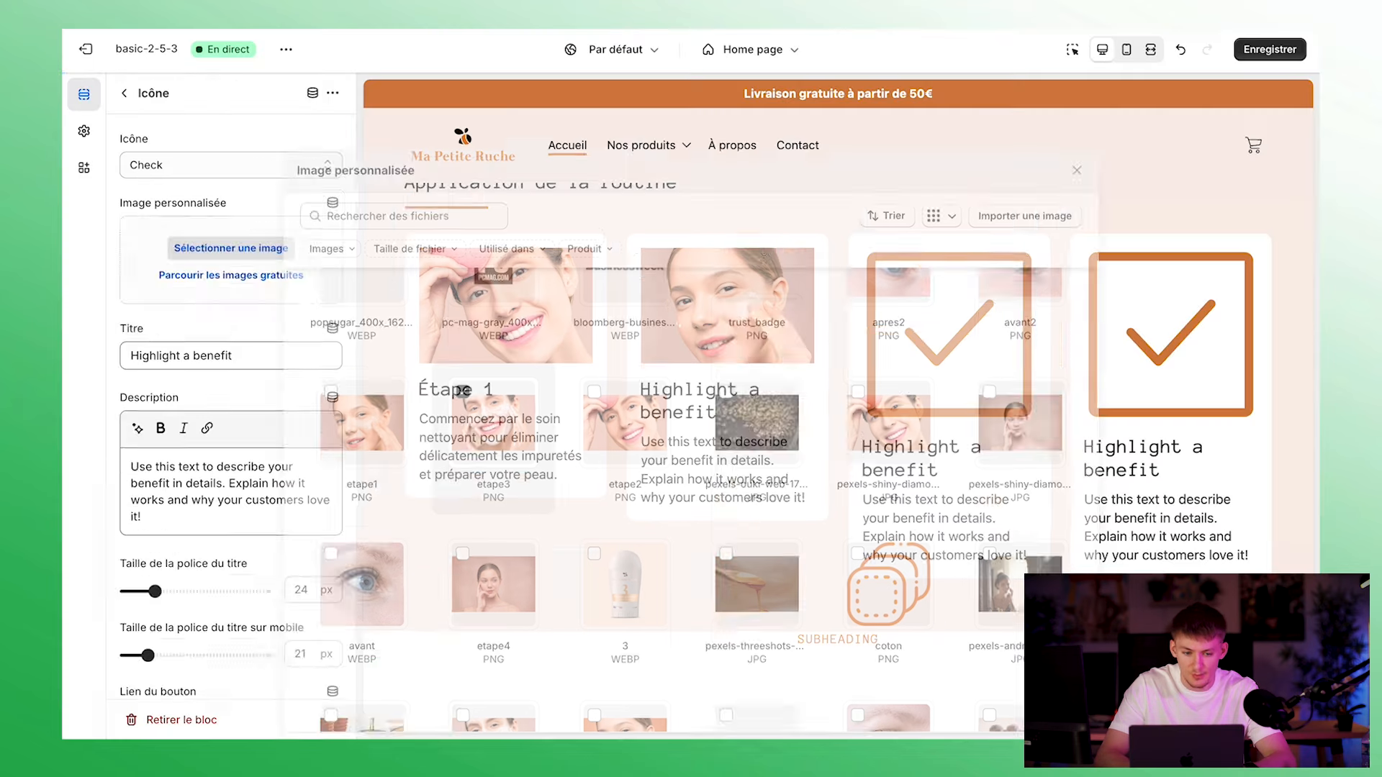
# Set pexels-shiny-diamond-3373721 as the custom image of the fourth block in the Icônes section
pyautogui.click(124, 94)
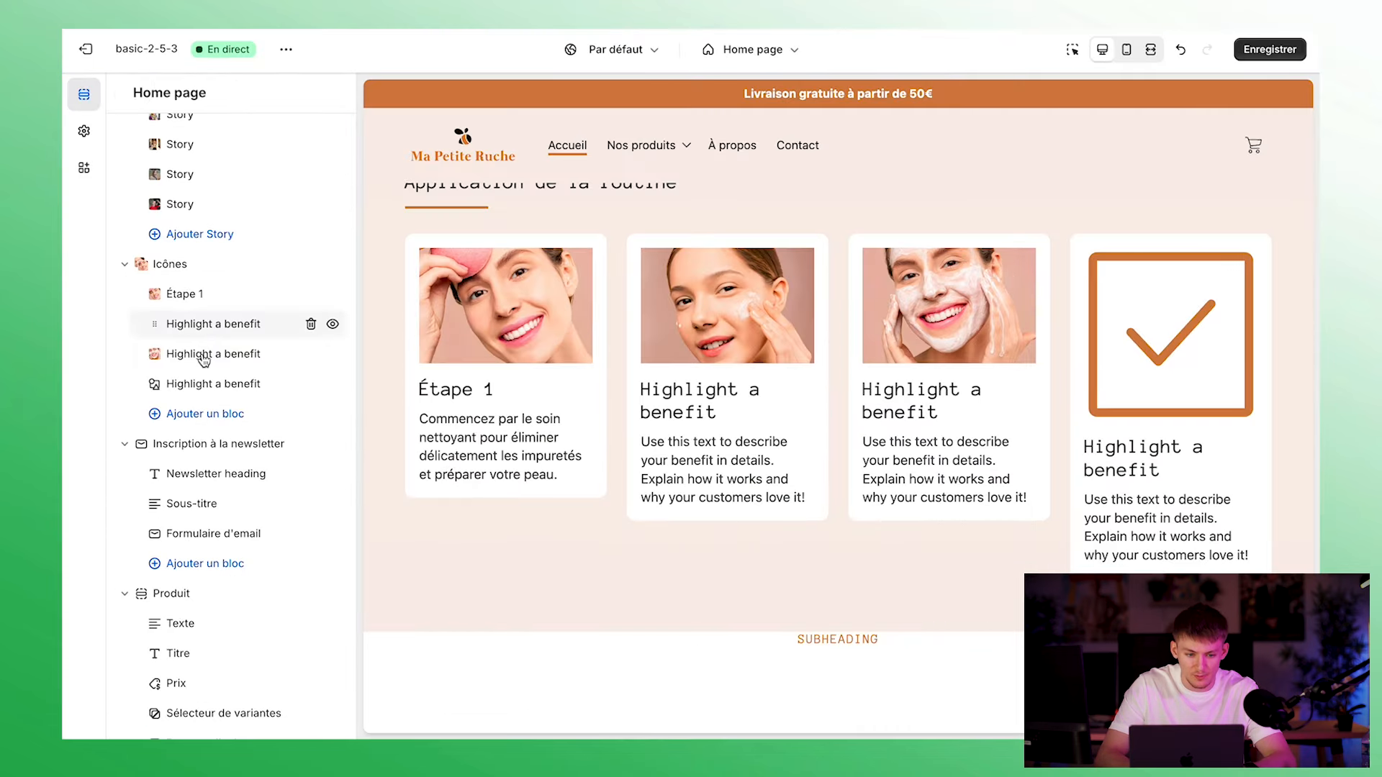
pyautogui.click(170, 386)
pyautogui.click(215, 245)
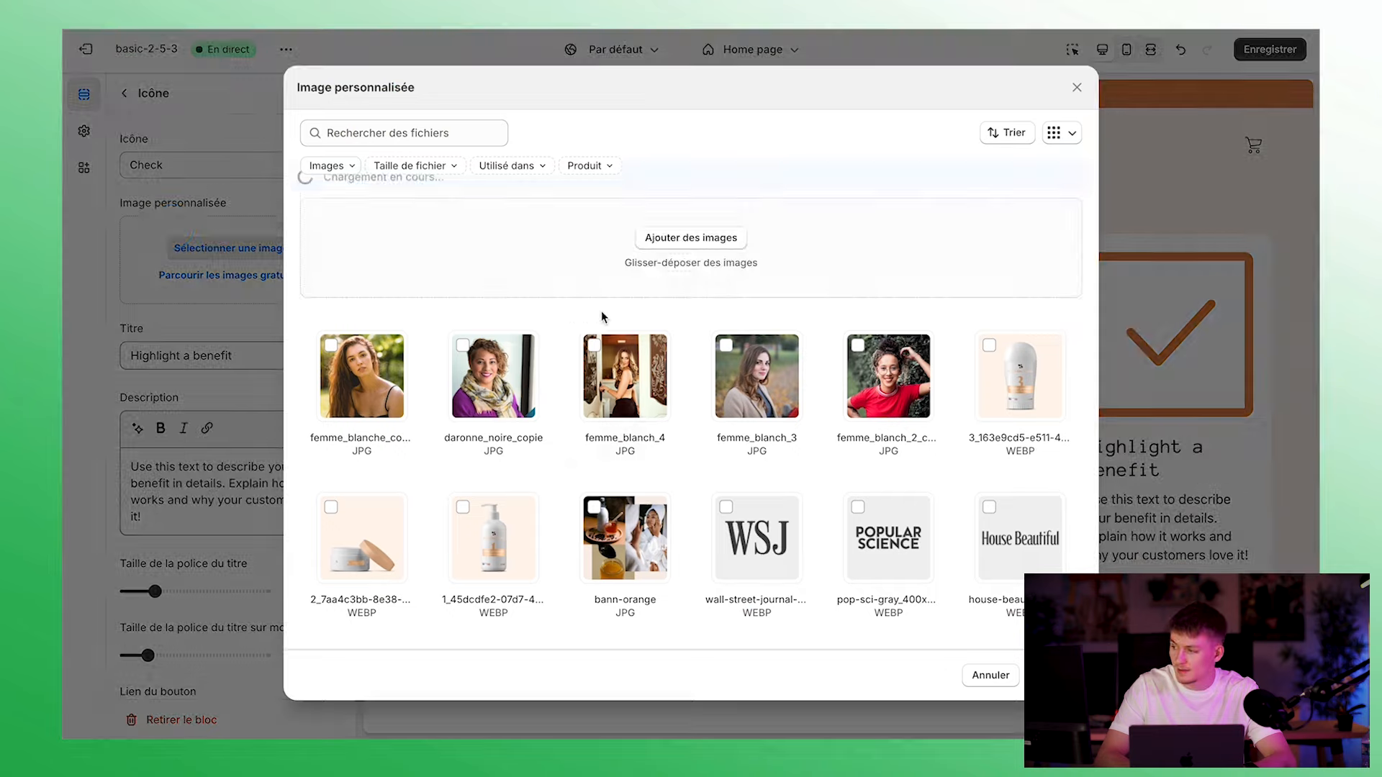
pyautogui.scroll(-5, 626, 540)
pyautogui.click(990, 368)
pyautogui.click(1048, 675)
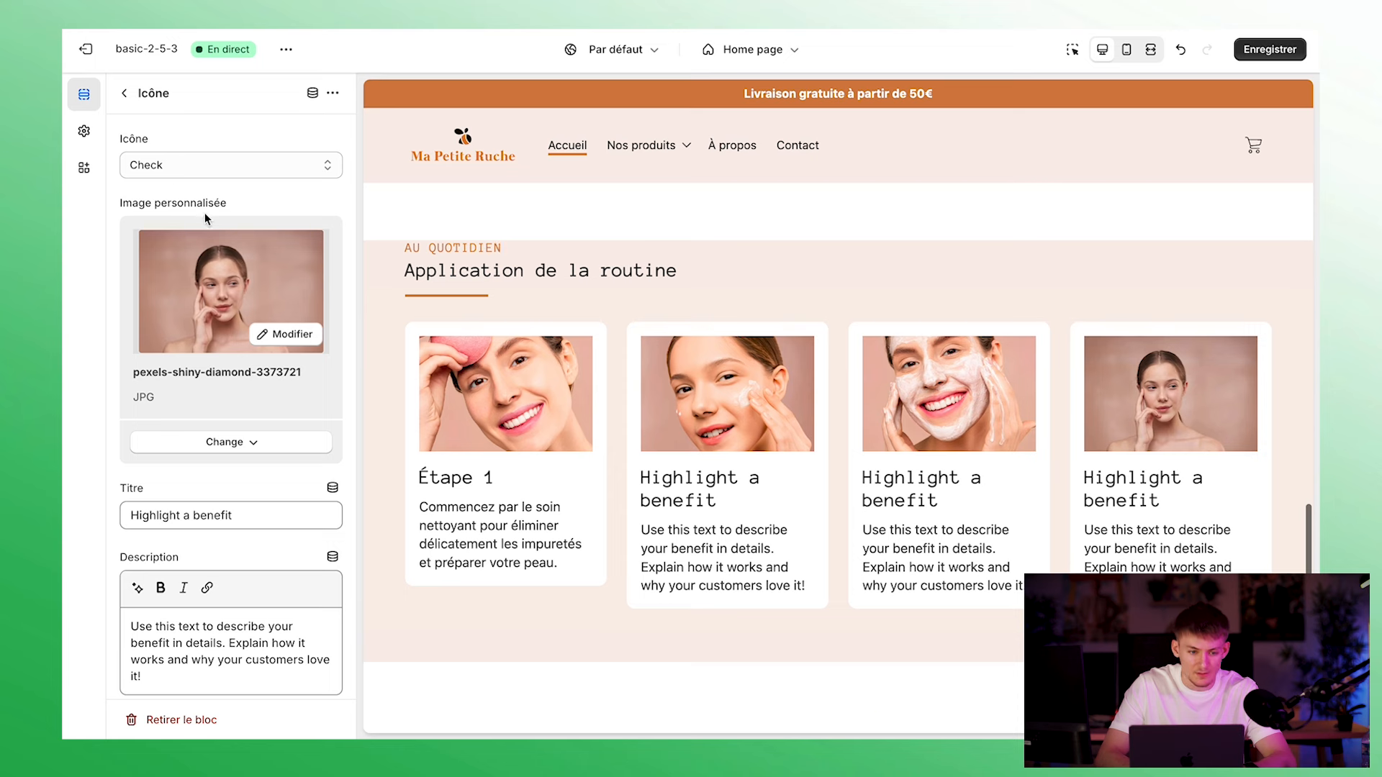
# Centre the content alignment of the Icônes section containing the routine cards
pyautogui.scroll(-1, 170, 213)
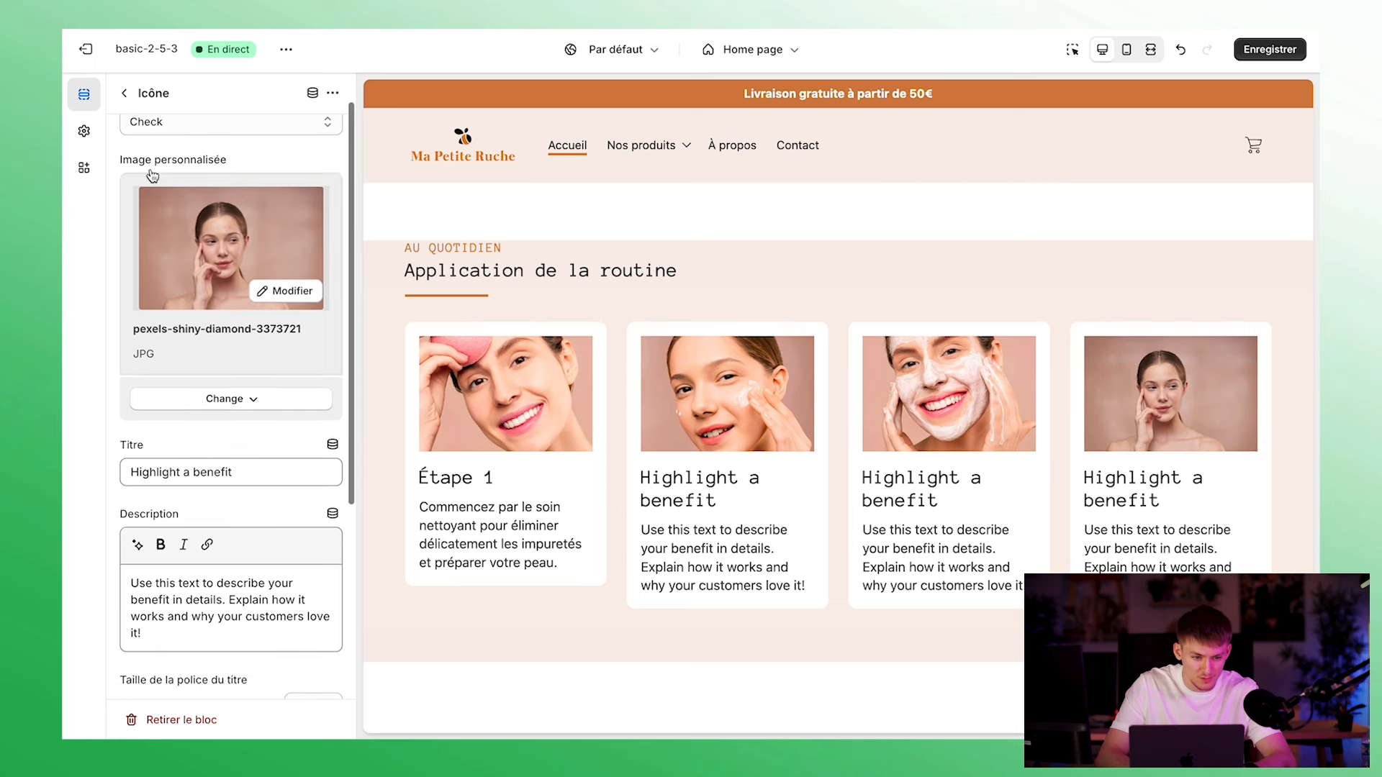
pyautogui.click(125, 94)
pyautogui.click(185, 266)
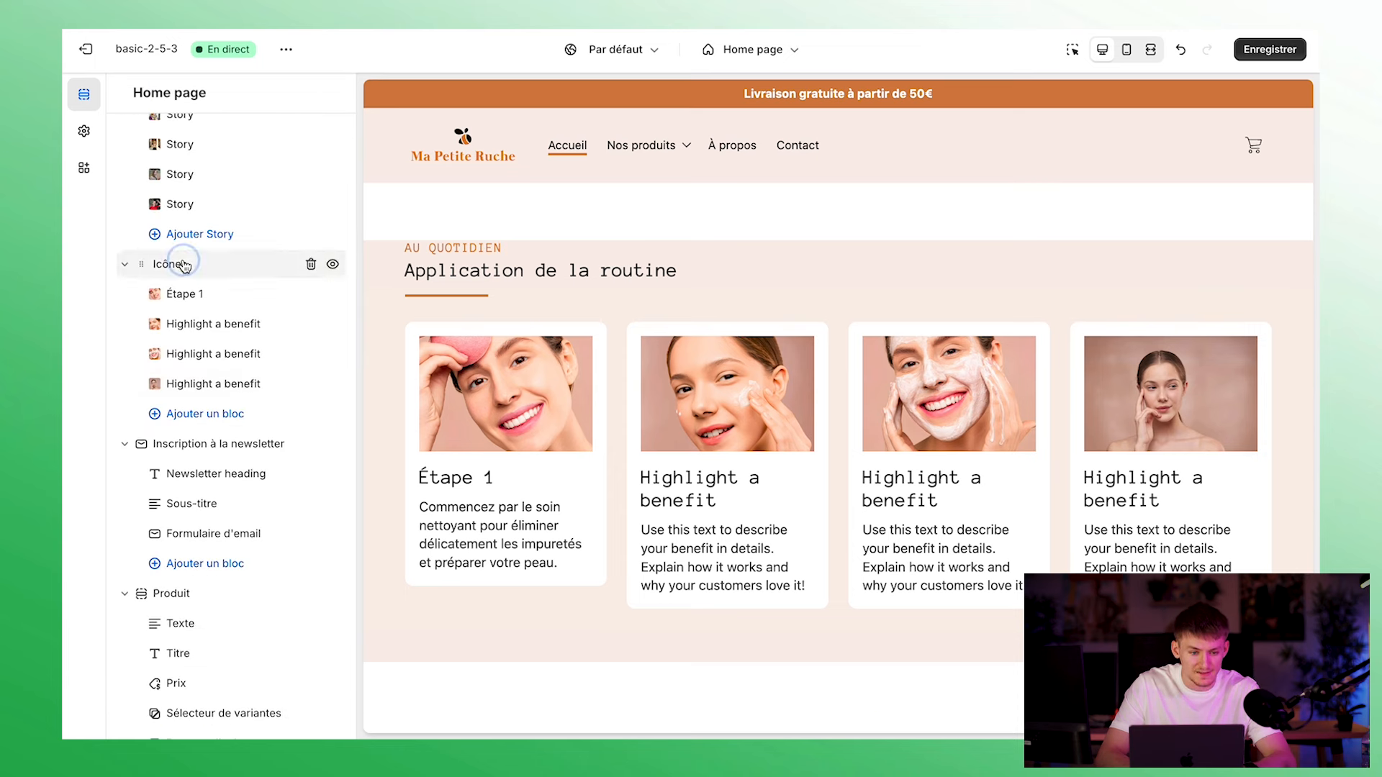
pyautogui.scroll(-5, 153, 478)
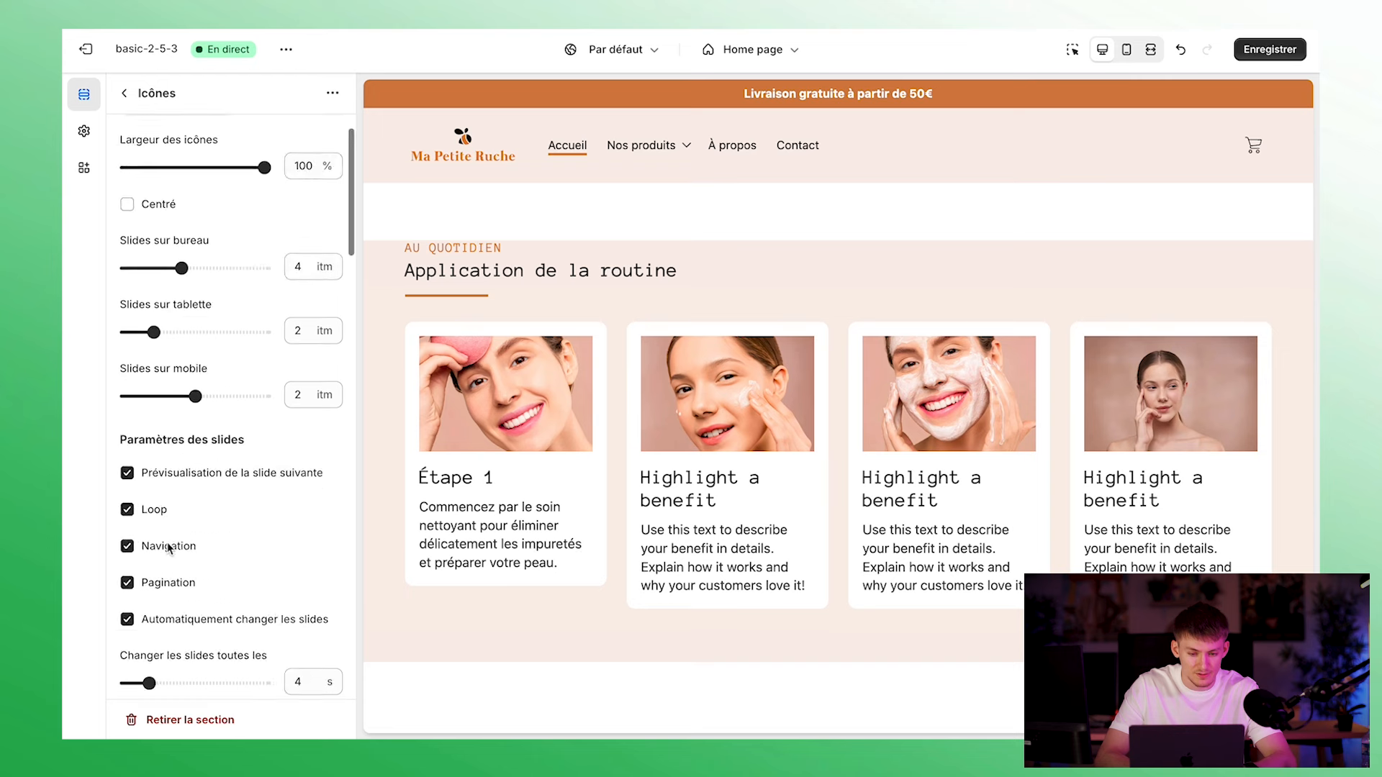
pyautogui.scroll(3, 153, 478)
pyautogui.scroll(-10, 206, 480)
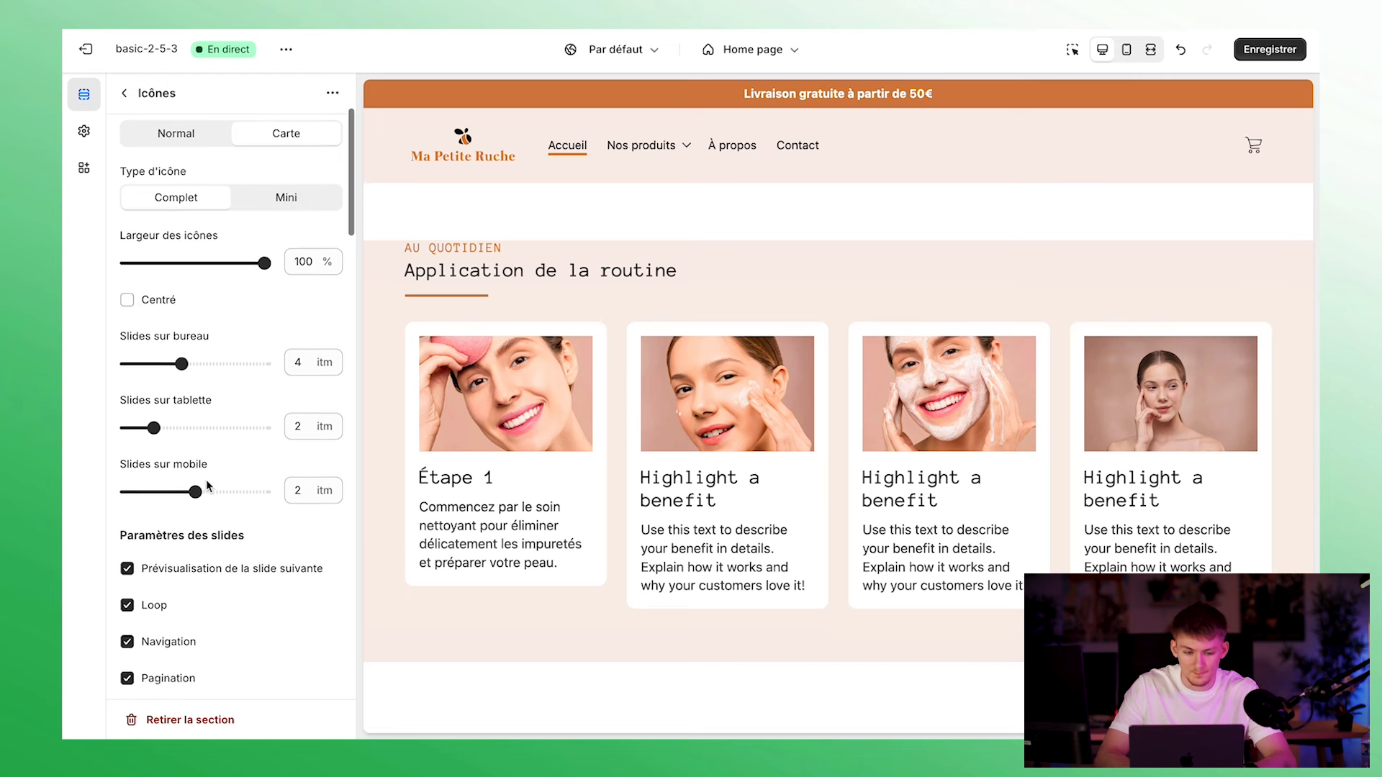
pyautogui.scroll(-2, 200, 439)
pyautogui.click(232, 512)
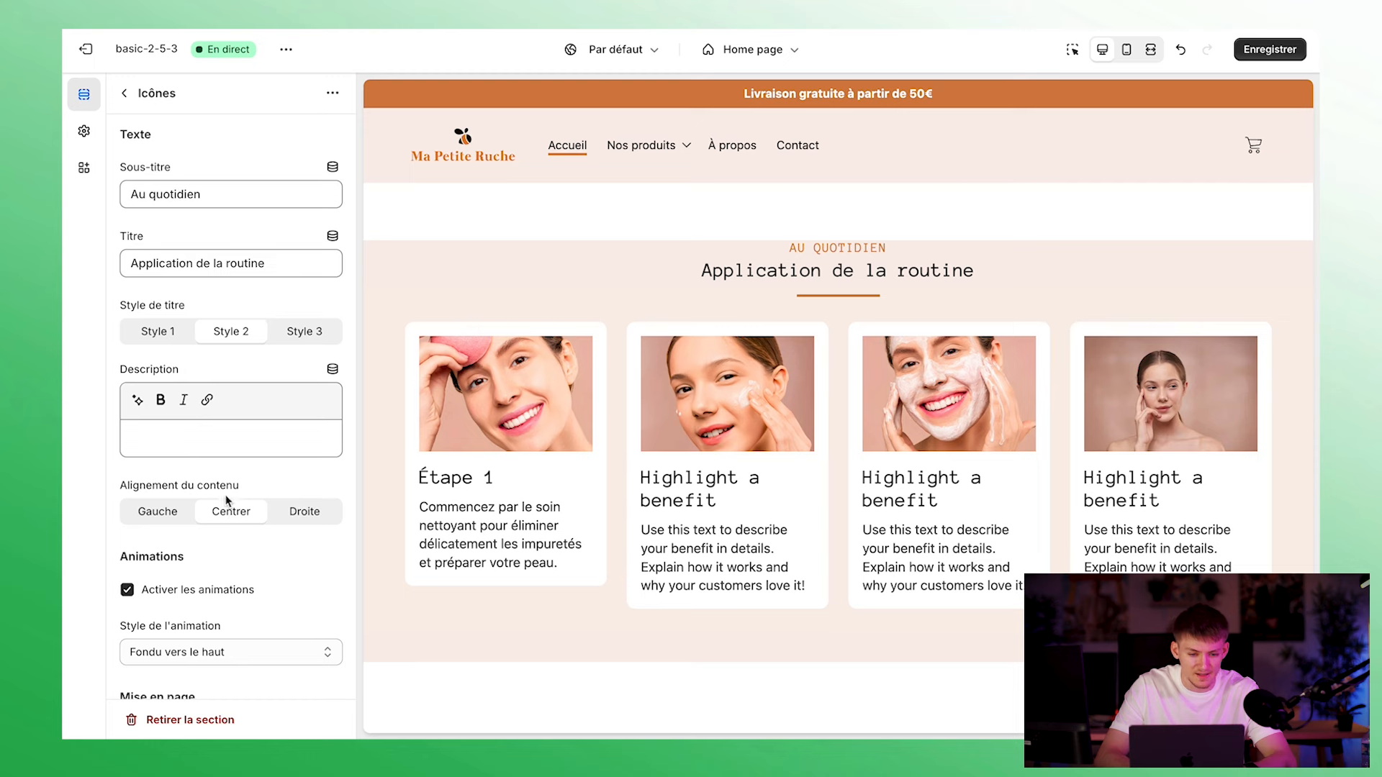
# Set the Icônes section's inner spacing to 44 px at its upper edge and 48 px at its lower edge
pyautogui.scroll(-8, 229, 475)
pyautogui.click(185, 494)
pyautogui.click(192, 557)
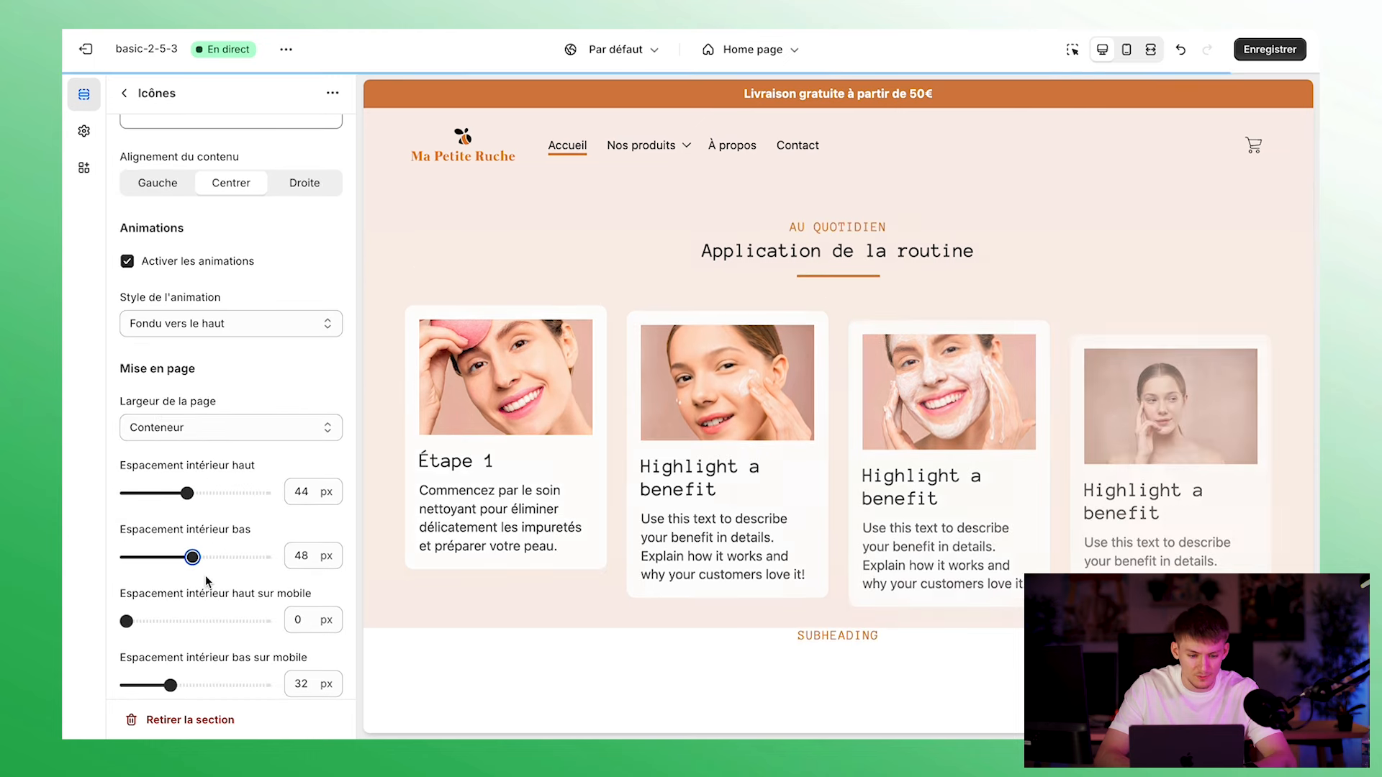
pyautogui.scroll(-3, 838, 432)
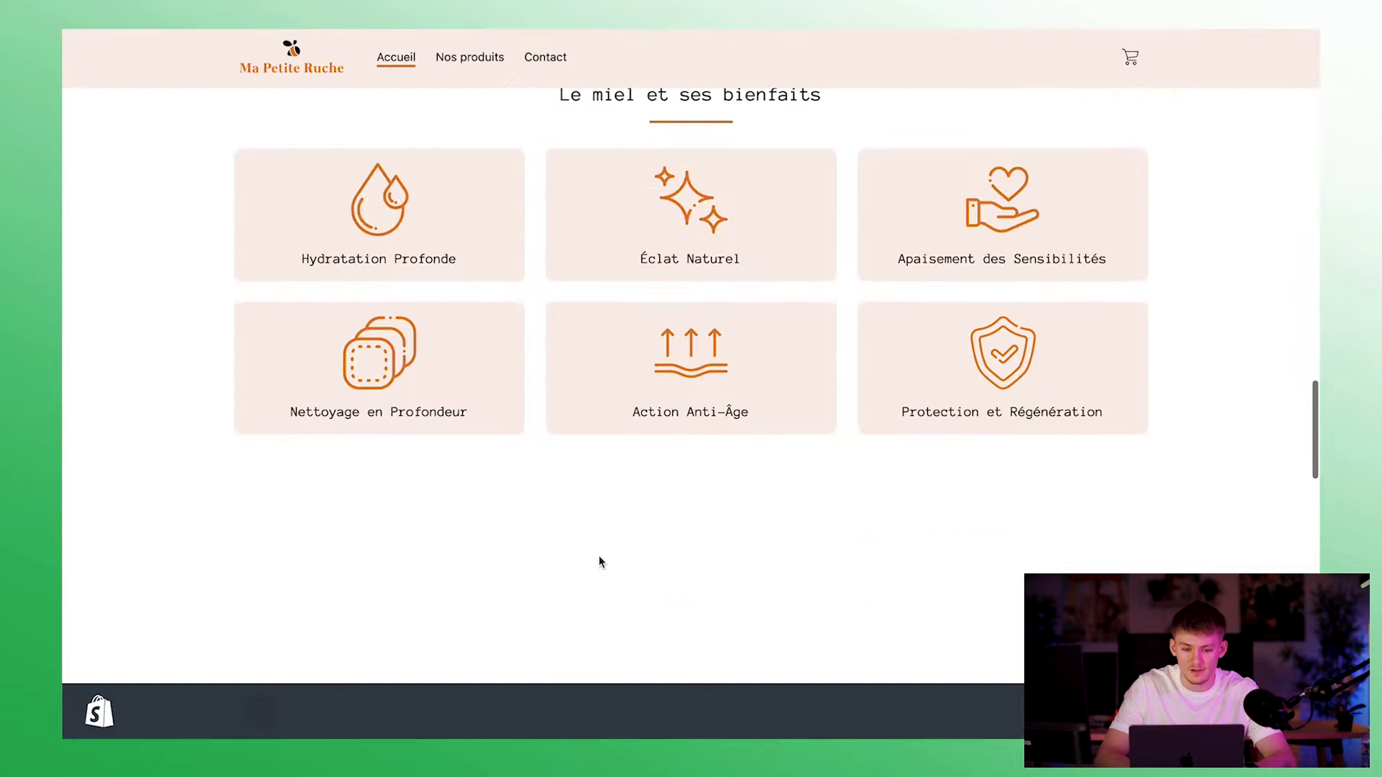
# Examine the Application de la routine cards and their step texts on the finished reference store
pyautogui.scroll(-10, 599, 561)
pyautogui.scroll(-4, 600, 561)
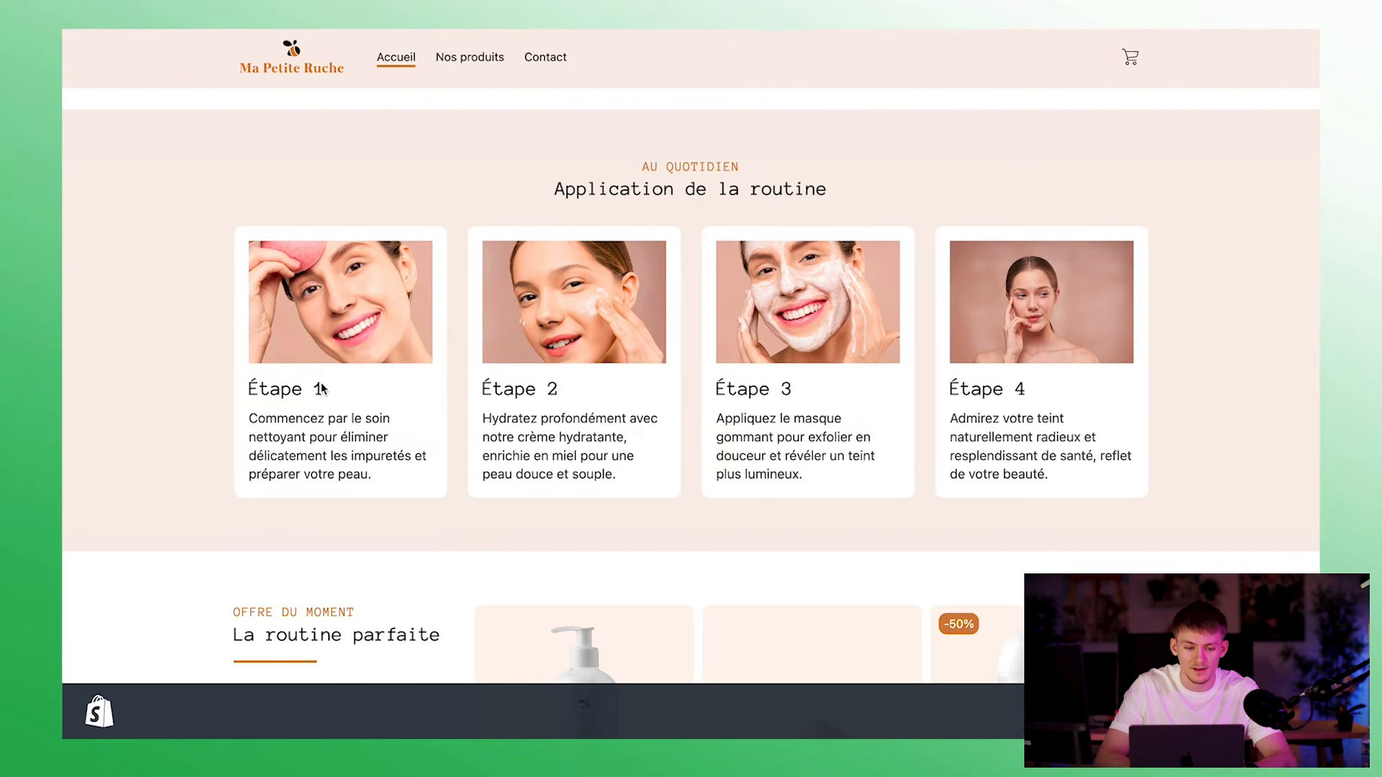
pyautogui.moveTo(292, 429); pyautogui.dragTo(950, 407)
pyautogui.click(1023, 479)
pyautogui.click(944, 413)
pyautogui.scroll(-1, 956, 472)
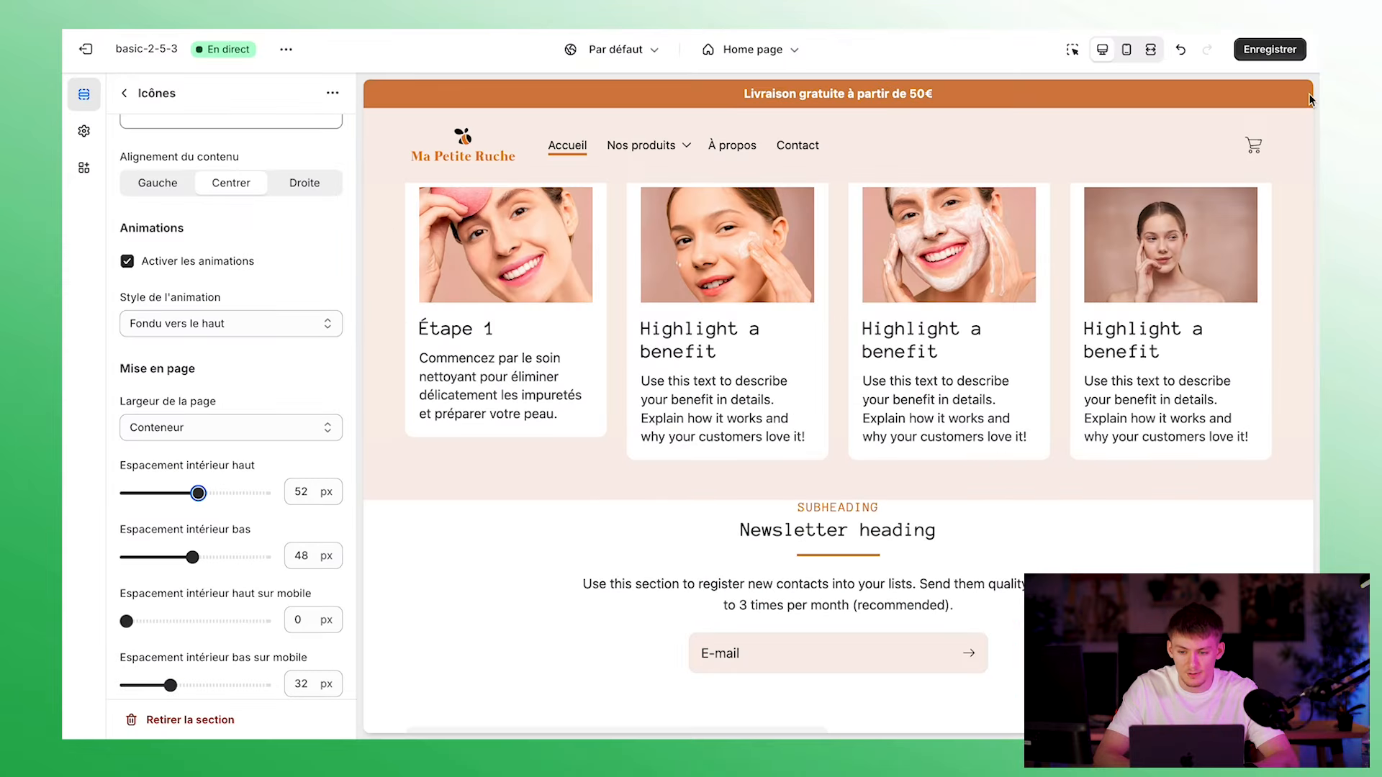
# Save the Icônes changes and add a Pack section just before the Inscription à la newsletter section
pyautogui.click(1270, 49)
pyautogui.scroll(-2, 744, 547)
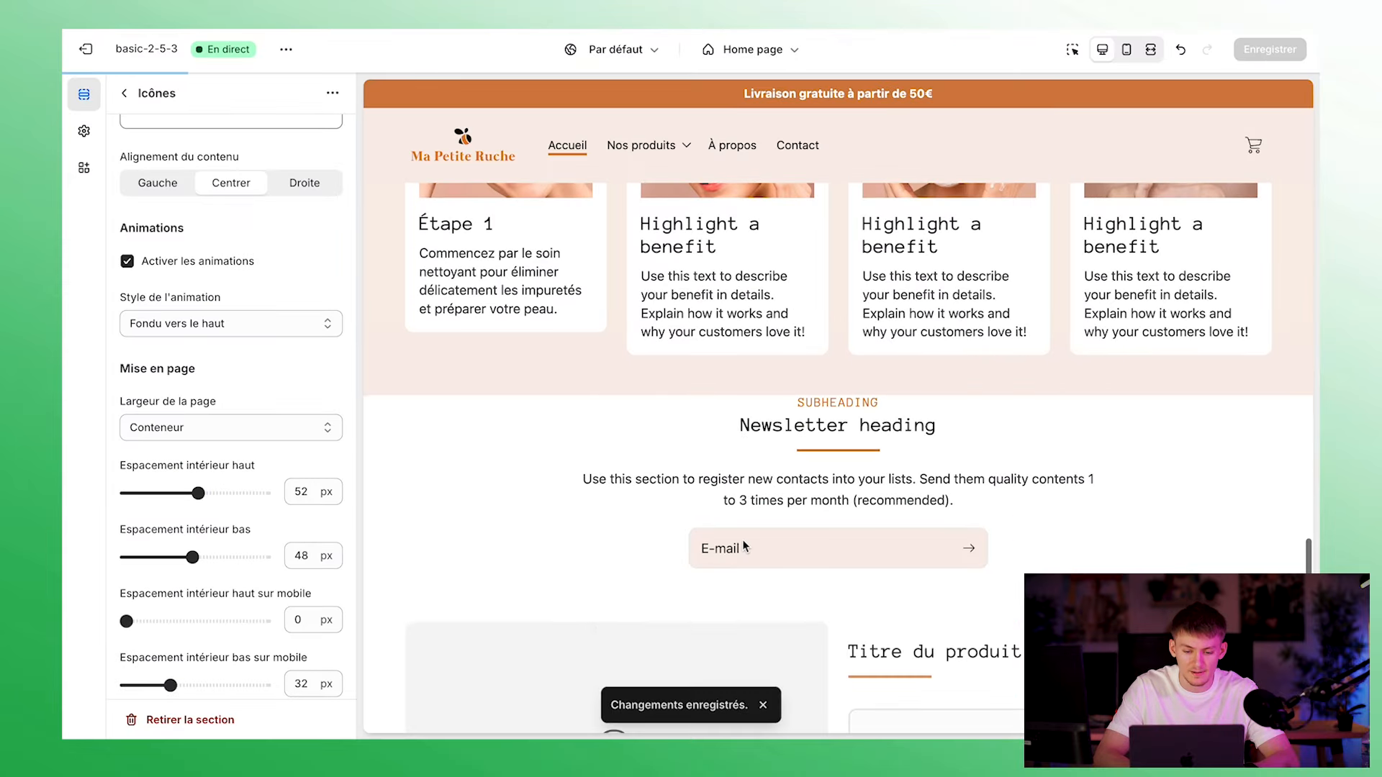
pyautogui.scroll(-3, 743, 548)
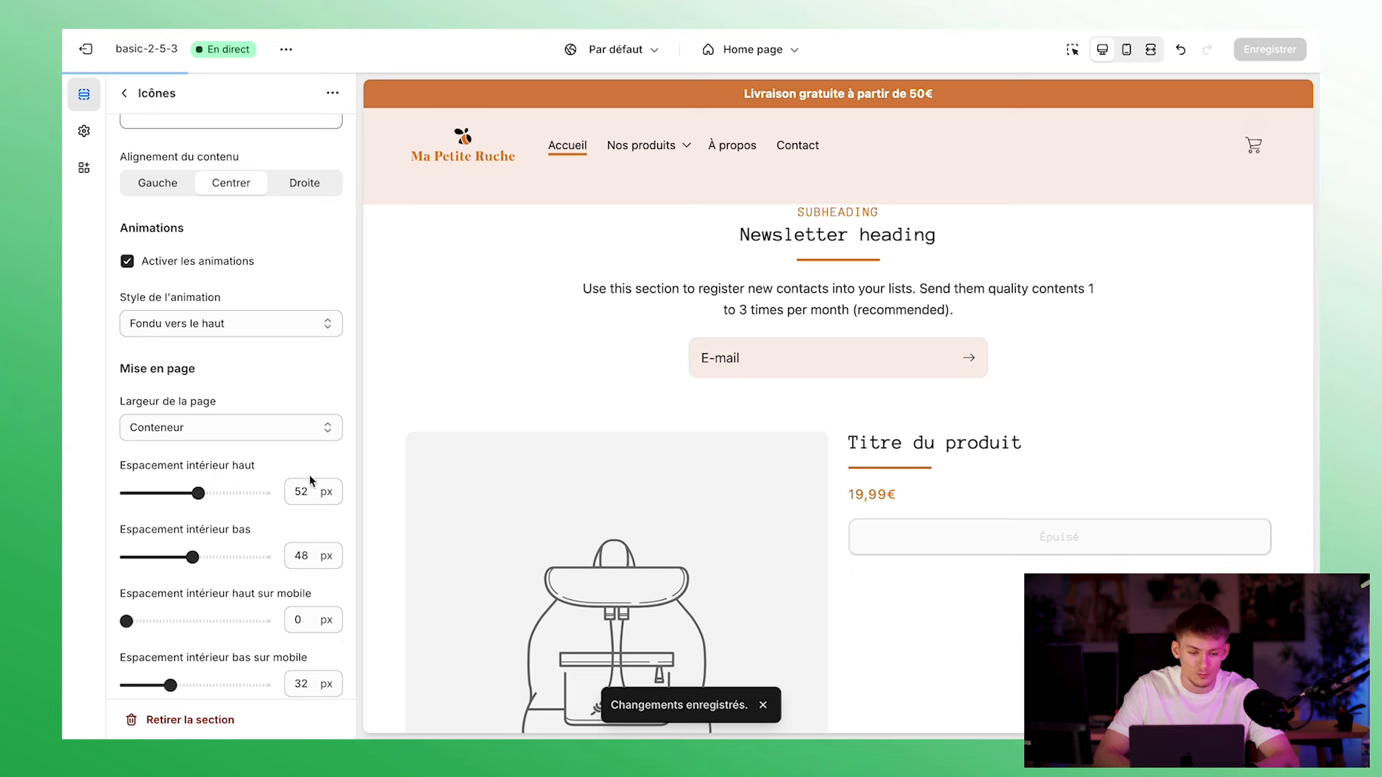
pyautogui.scroll(-3, 201, 512)
pyautogui.click(125, 93)
pyautogui.scroll(-3, 246, 678)
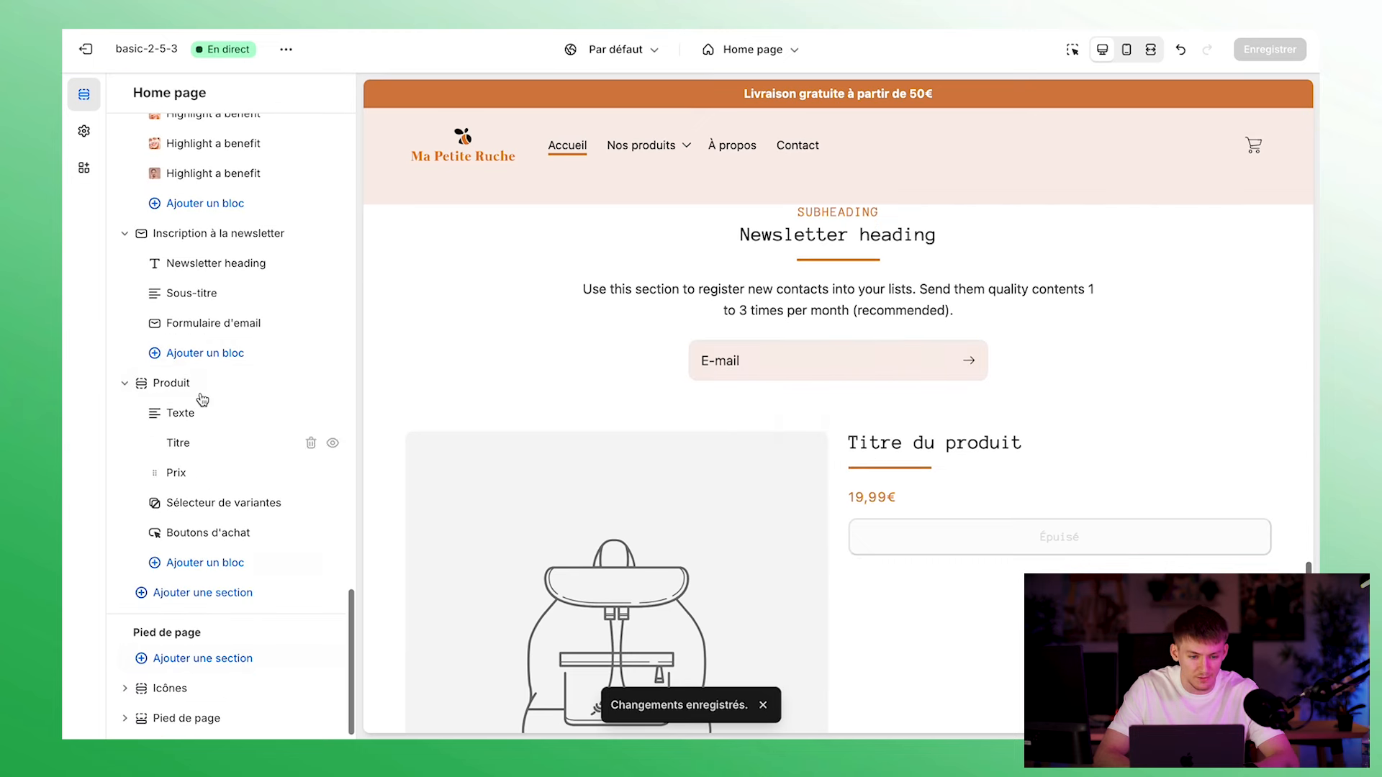
pyautogui.click(242, 218)
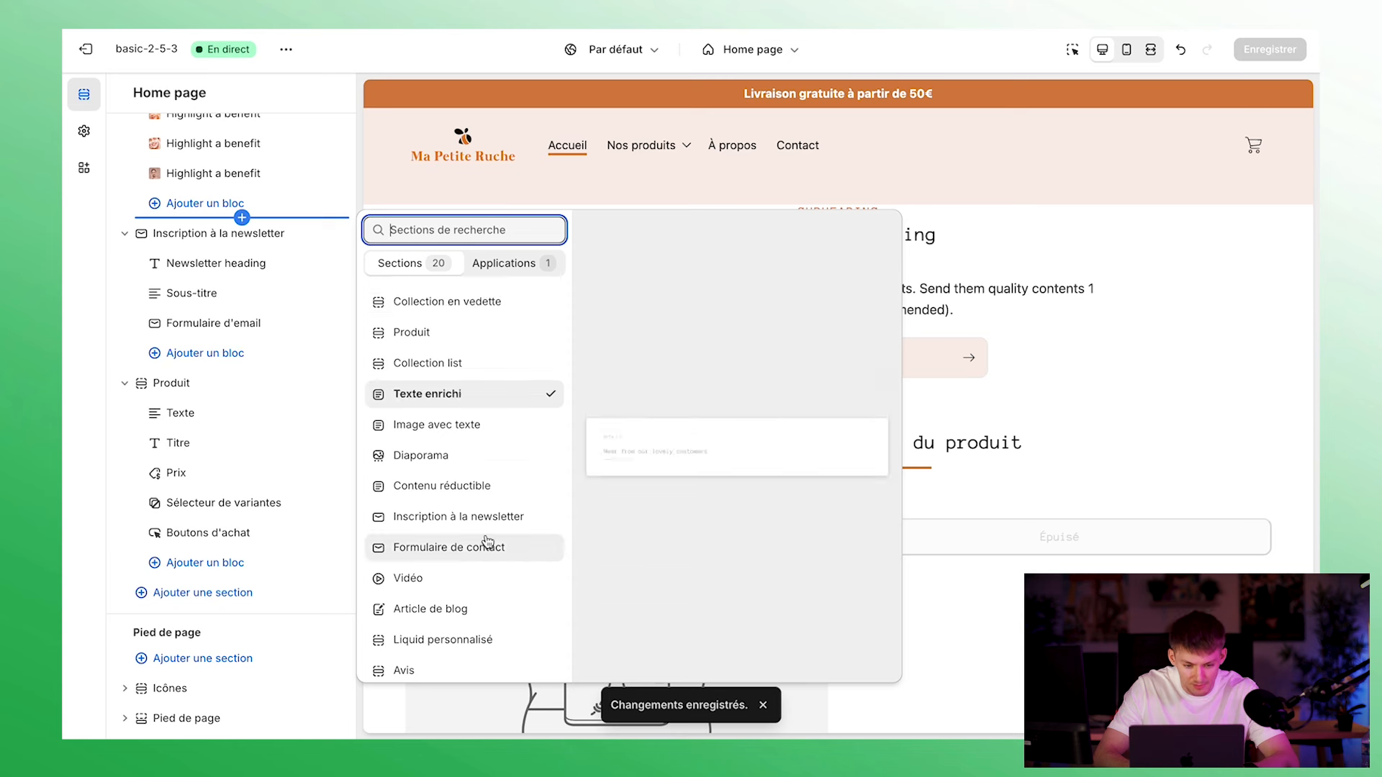
pyautogui.scroll(-5, 483, 561)
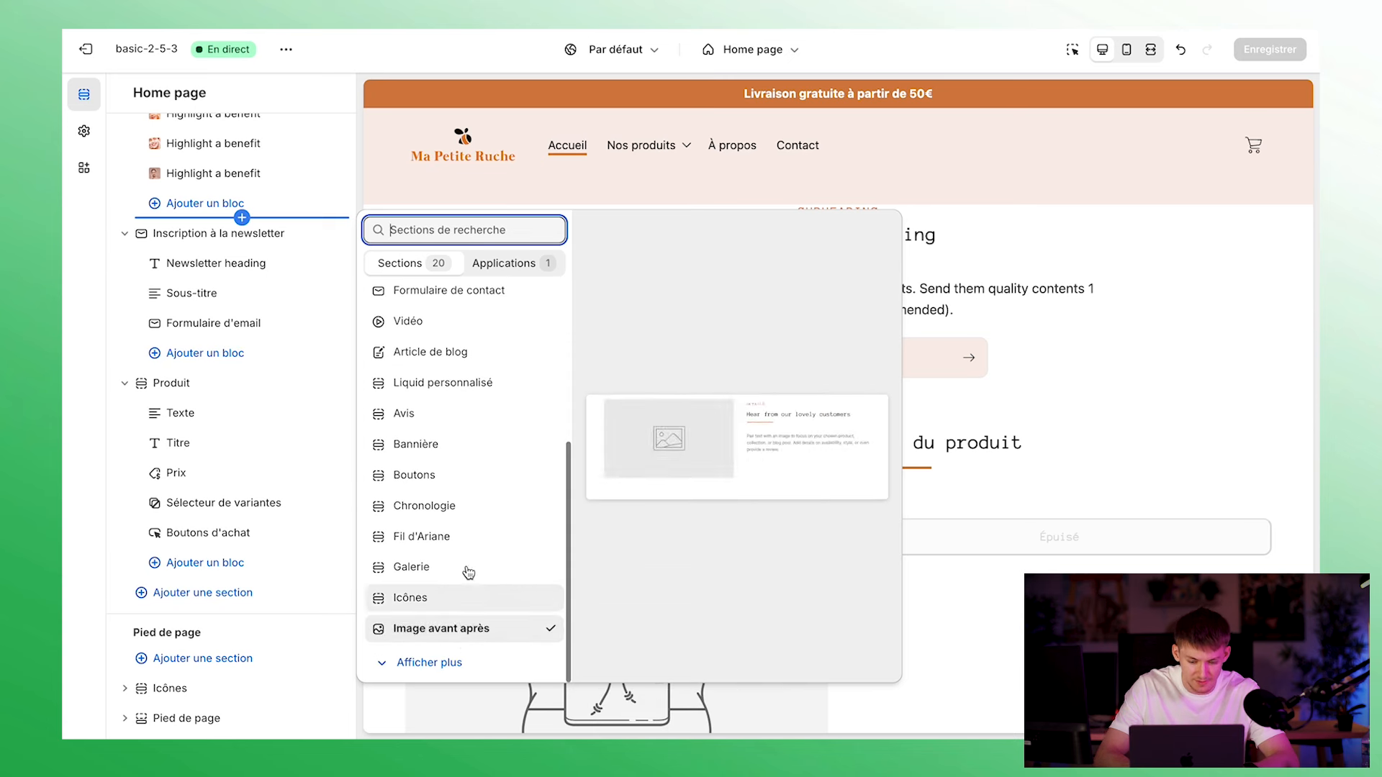
pyautogui.write('pac')
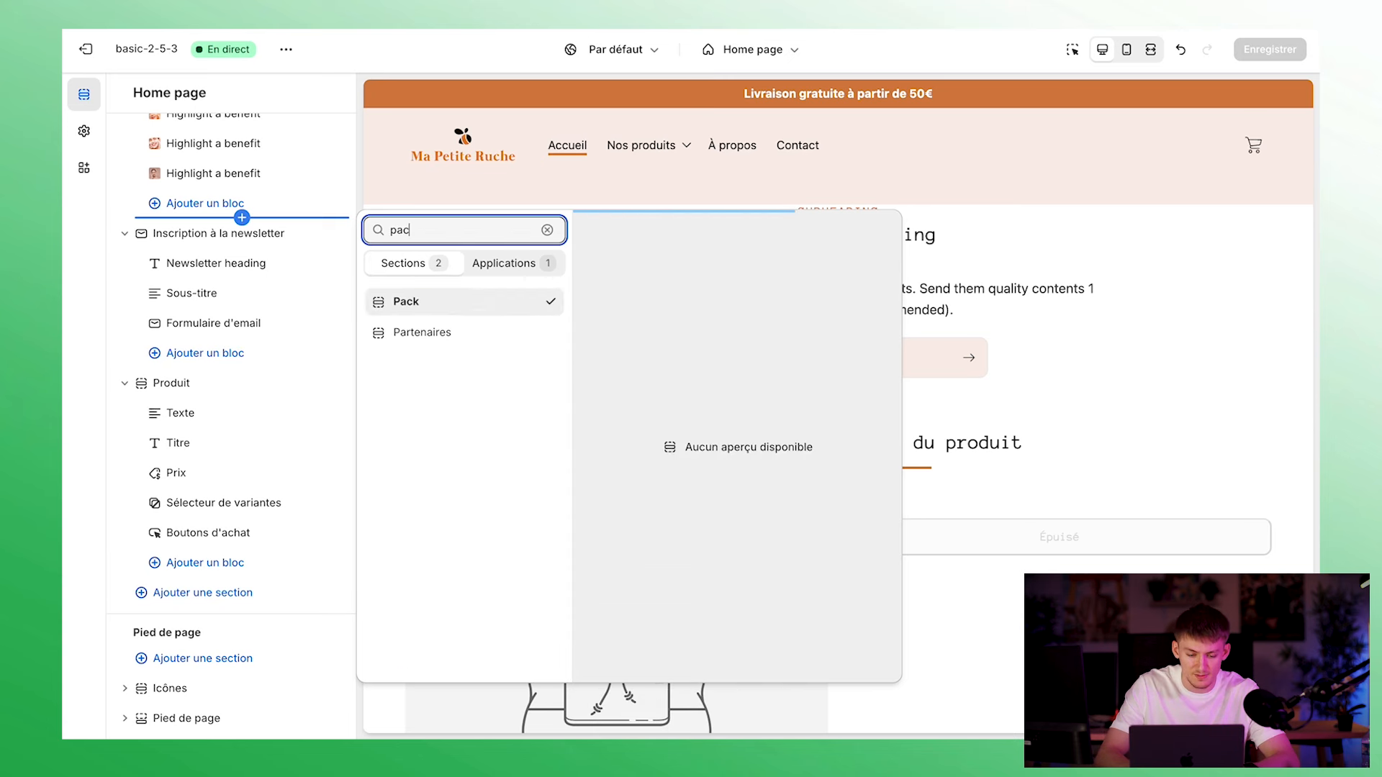
pyautogui.click(404, 302)
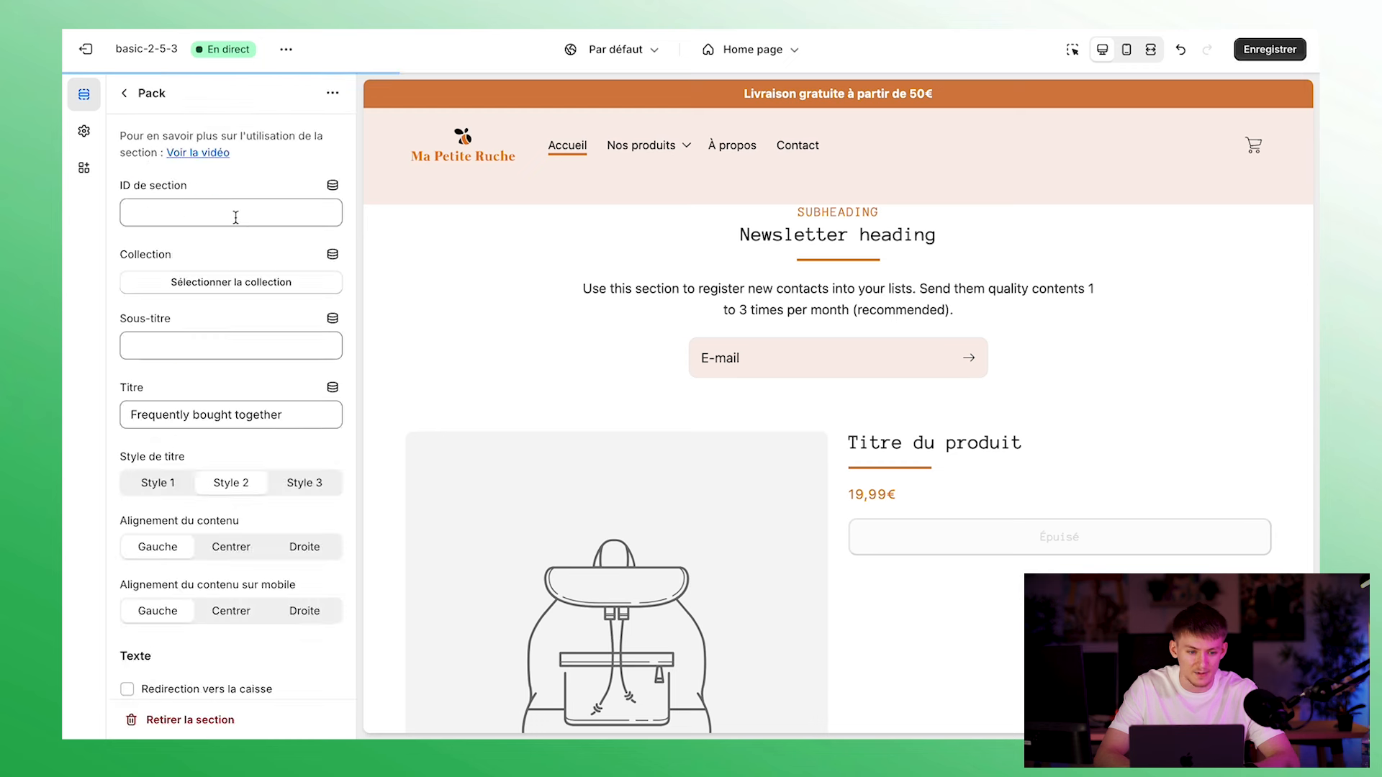
# Assign the Home page collection to the Pack section
pyautogui.click(228, 280)
pyautogui.click(212, 224)
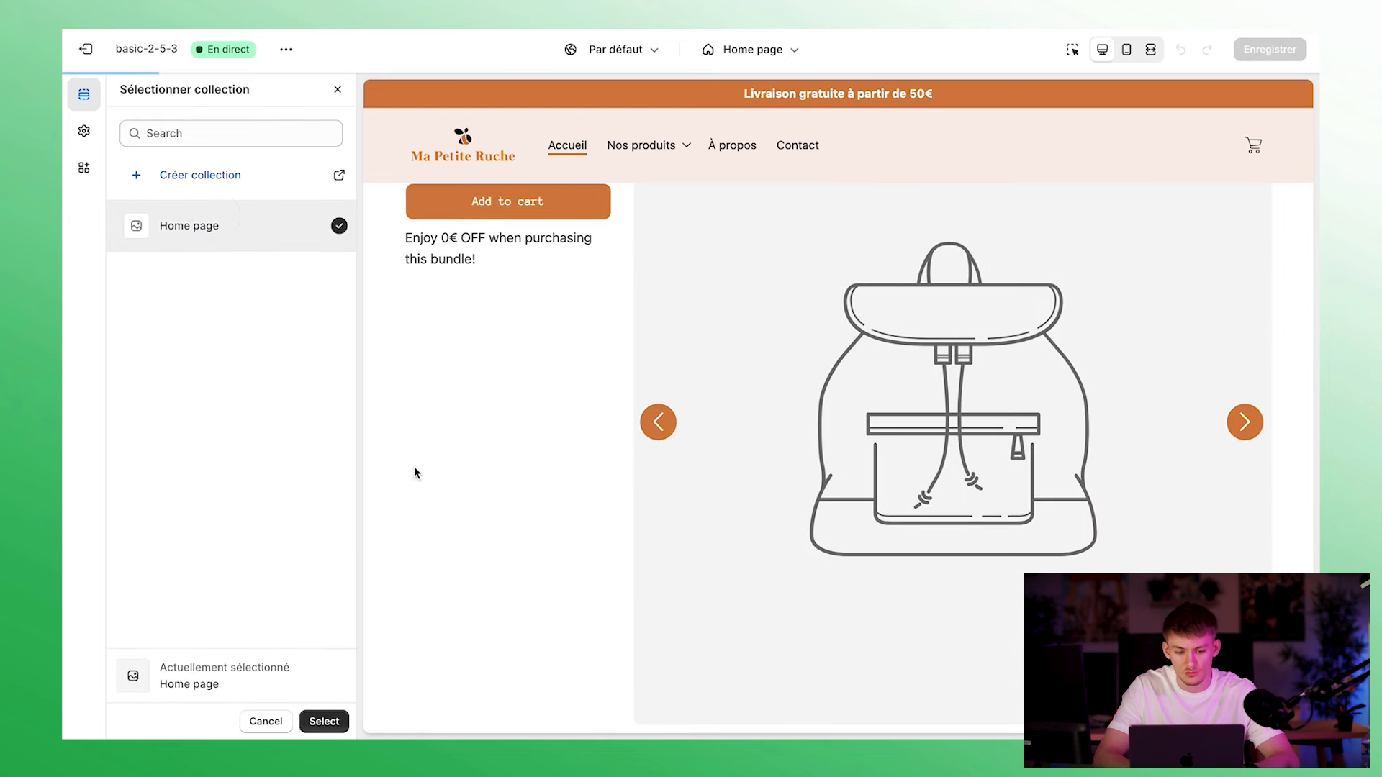
pyautogui.click(324, 722)
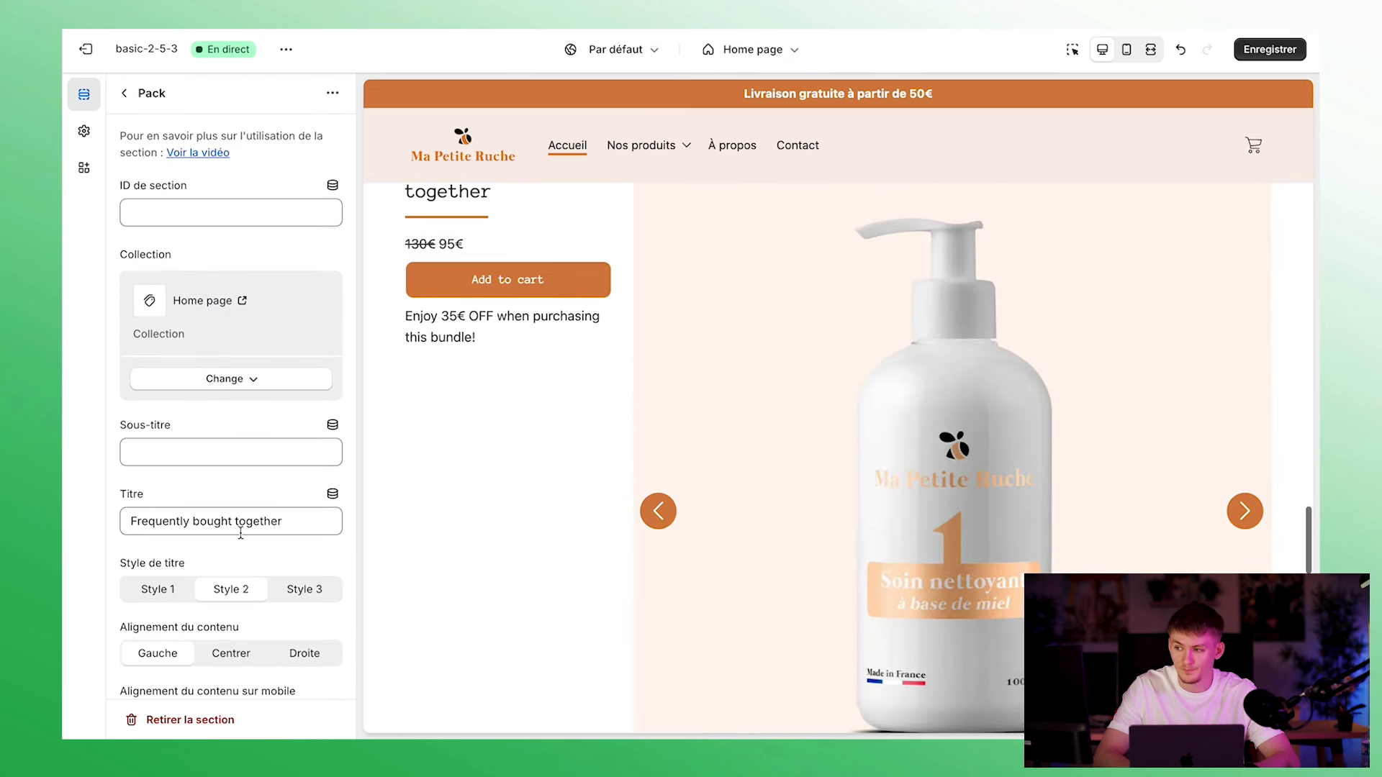
# Set the Pack section's subtitle to "Offre du moment" and its title to "La routine parfaite"
pyautogui.tripleClick(175, 521)
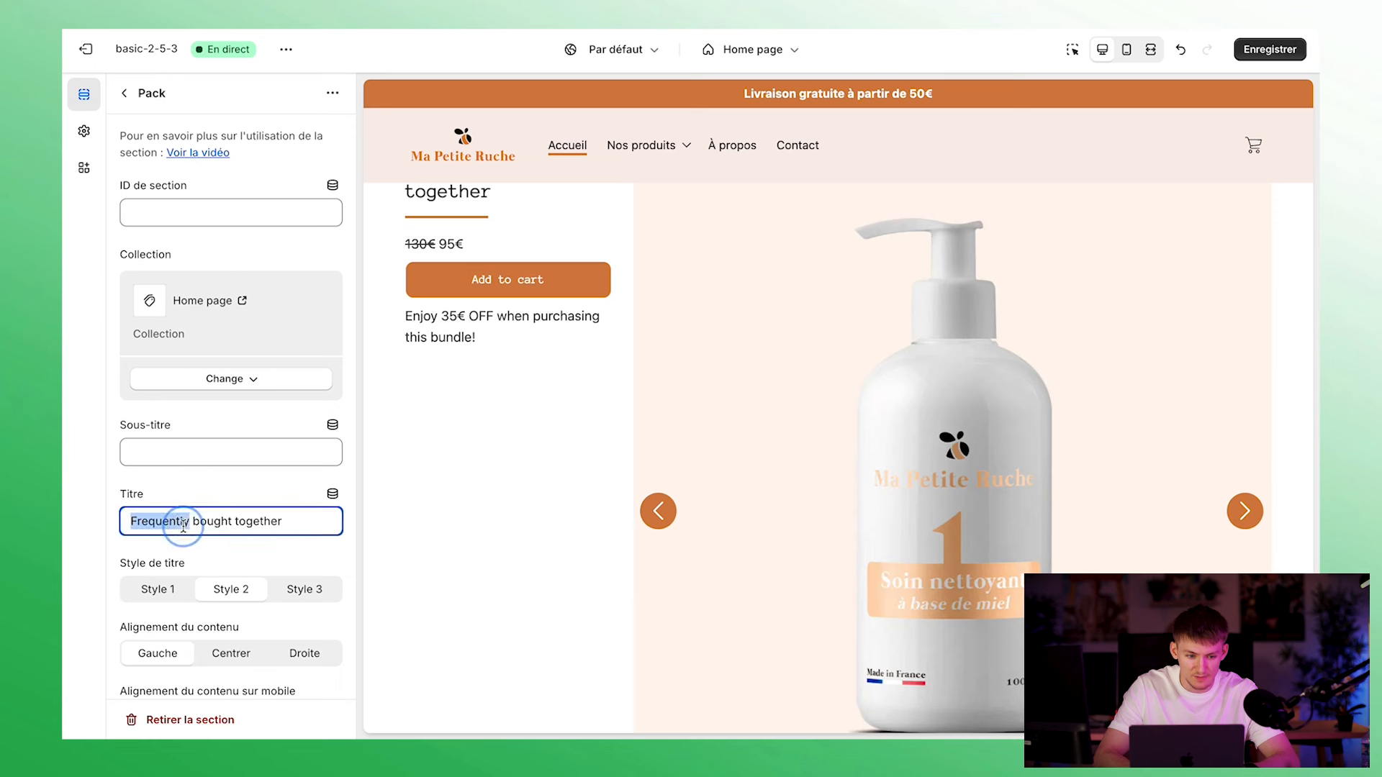
pyautogui.click(209, 450)
pyautogui.write('Offre')
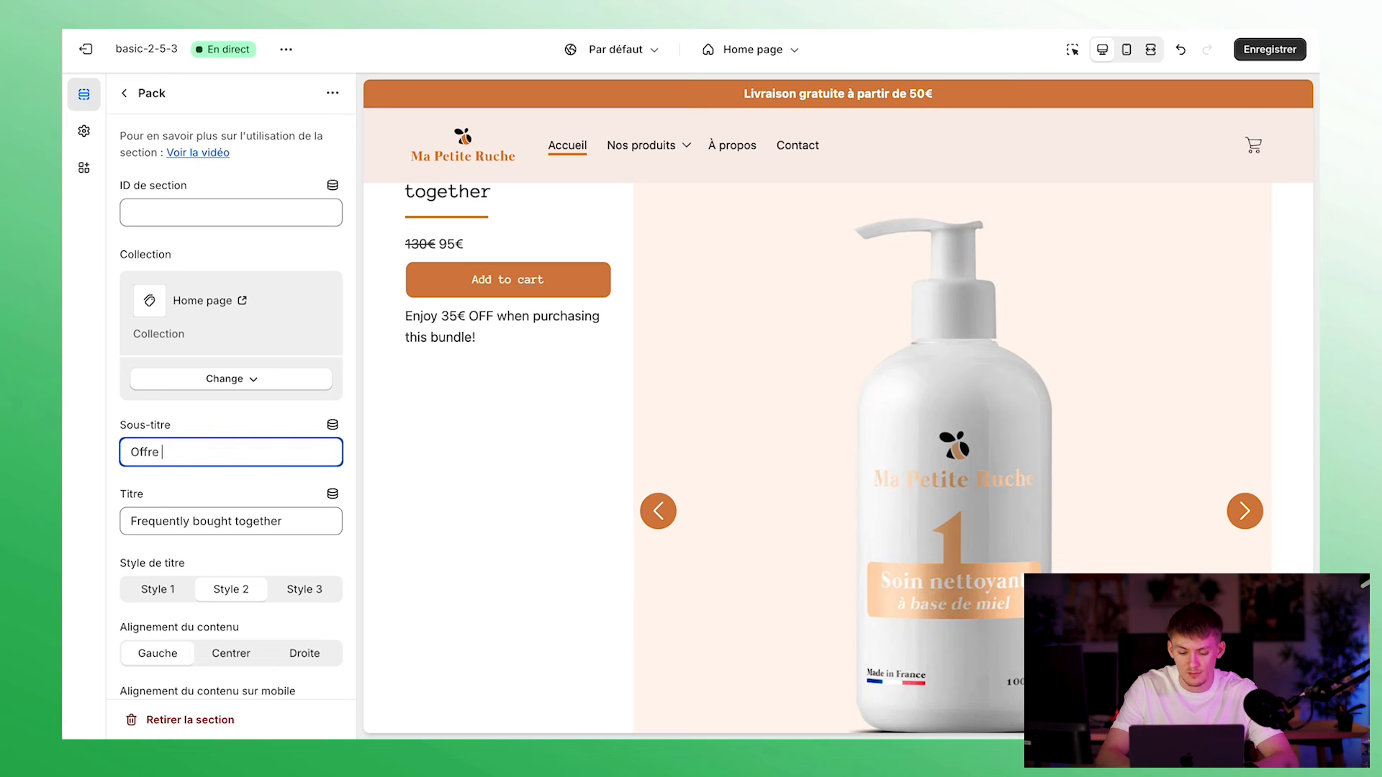
pyautogui.write(' du moment')
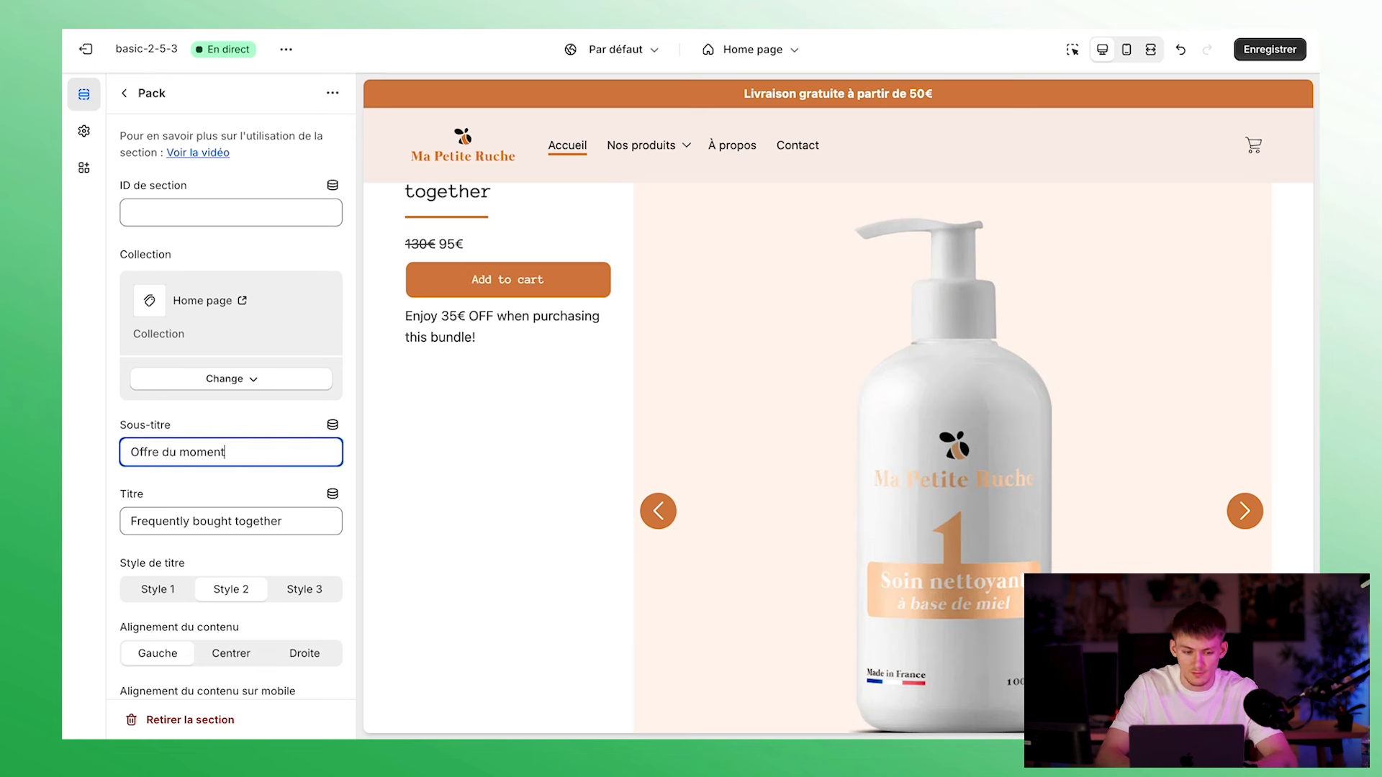
pyautogui.tripleClick(231, 521)
pyautogui.write('La routine parfaite')
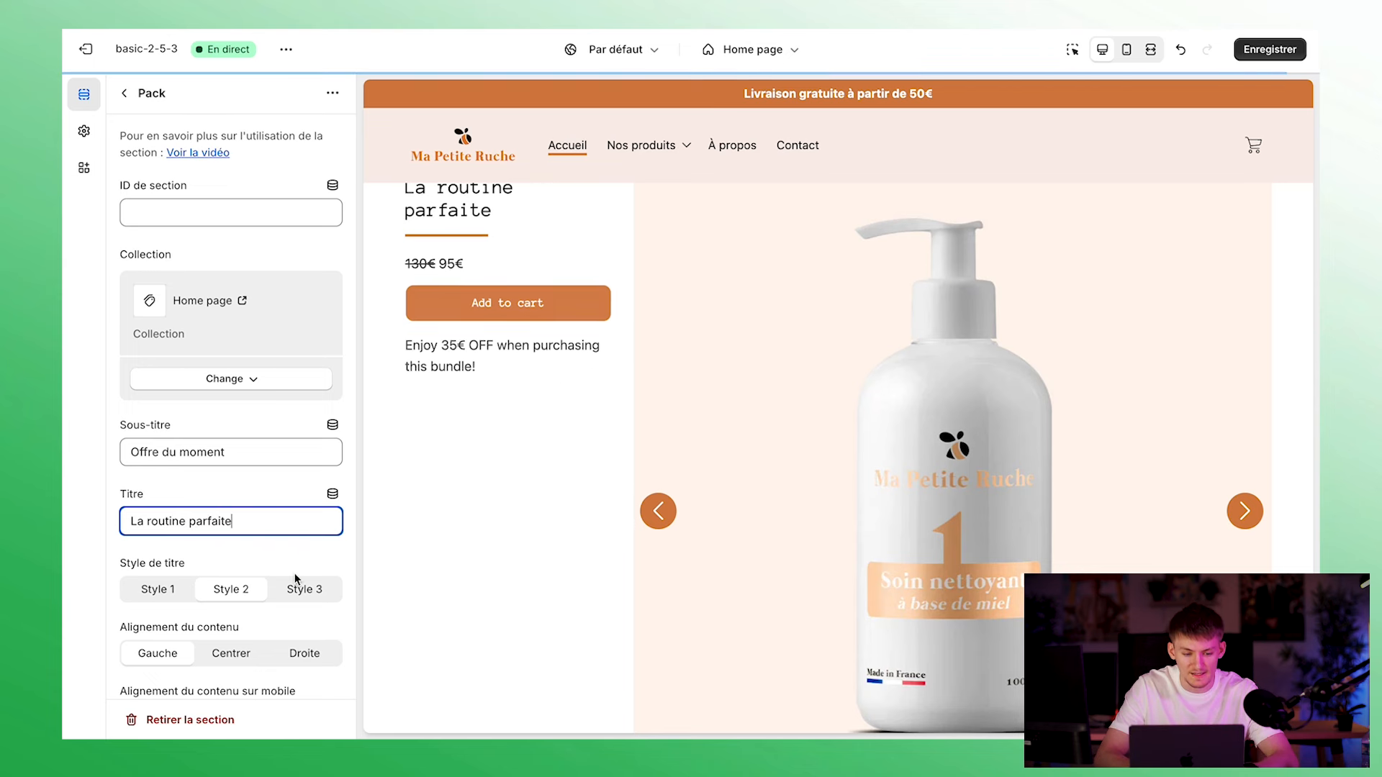
# Try title Style 1 on the Pack section and switch back to Style 2
pyautogui.scroll(-1, 276, 585)
pyautogui.click(176, 567)
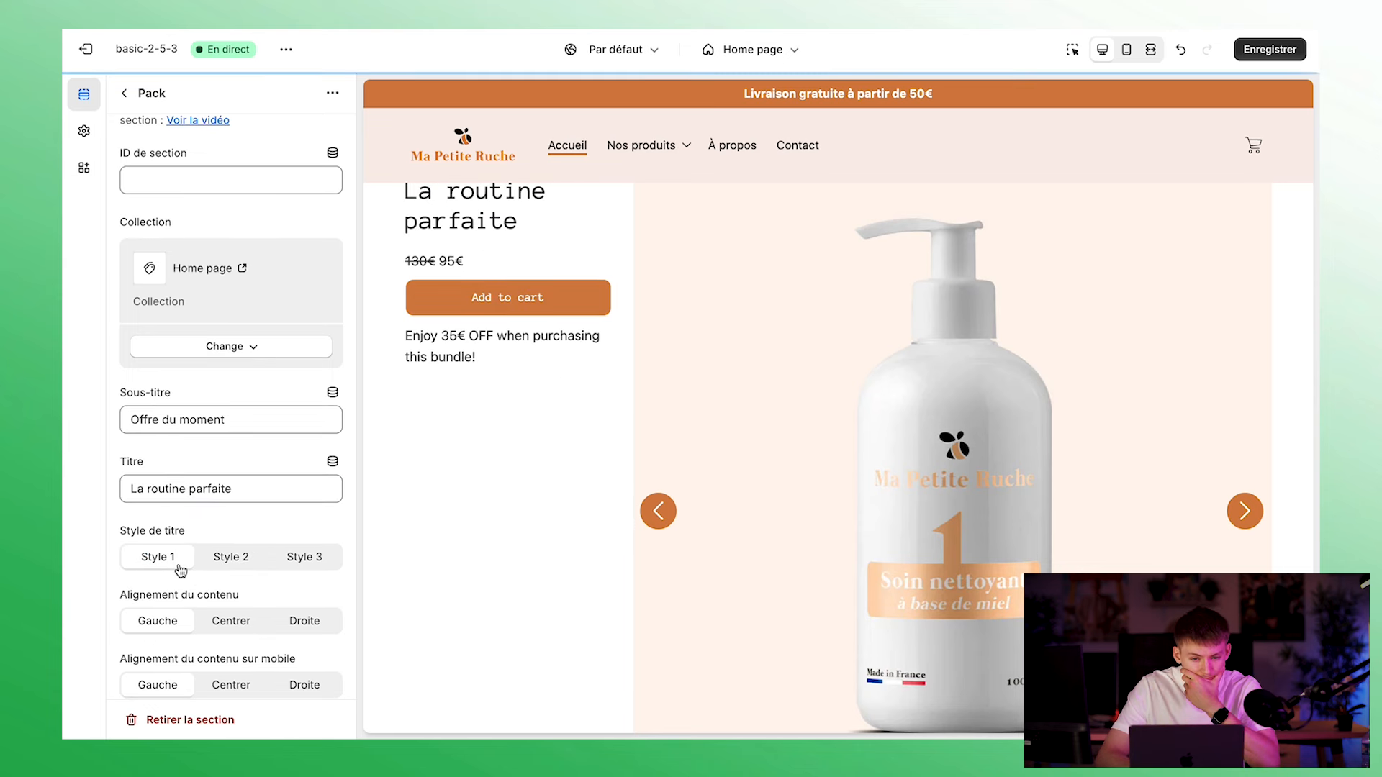
pyautogui.click(218, 564)
# Set the Pack button text to "Ajouter au panier" and clear the savings text about purchasing the bundle
pyautogui.scroll(-3, 231, 504)
pyautogui.click(231, 599)
pyautogui.write('Ajouter au panier')
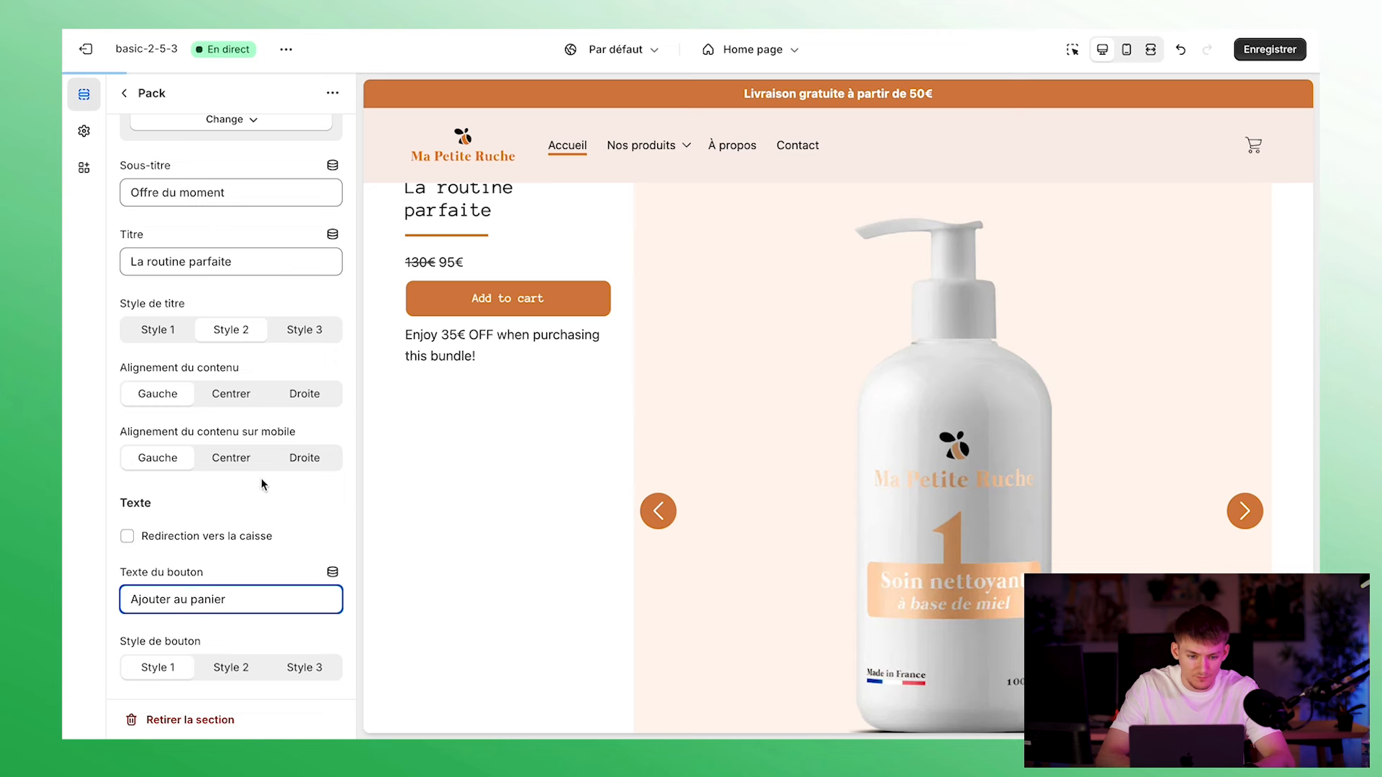
pyautogui.scroll(-3, 265, 478)
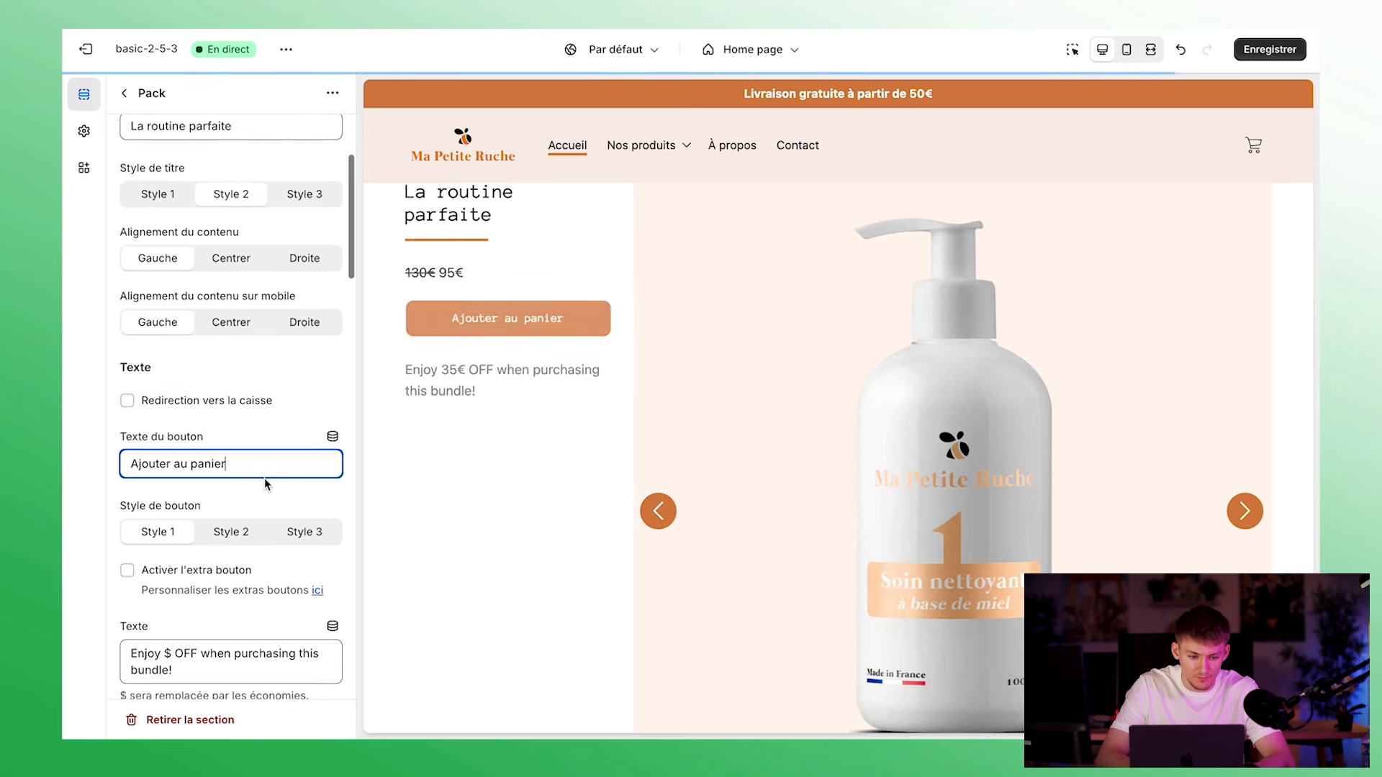
pyautogui.tripleClick(192, 556)
pyautogui.press('BackSpace')
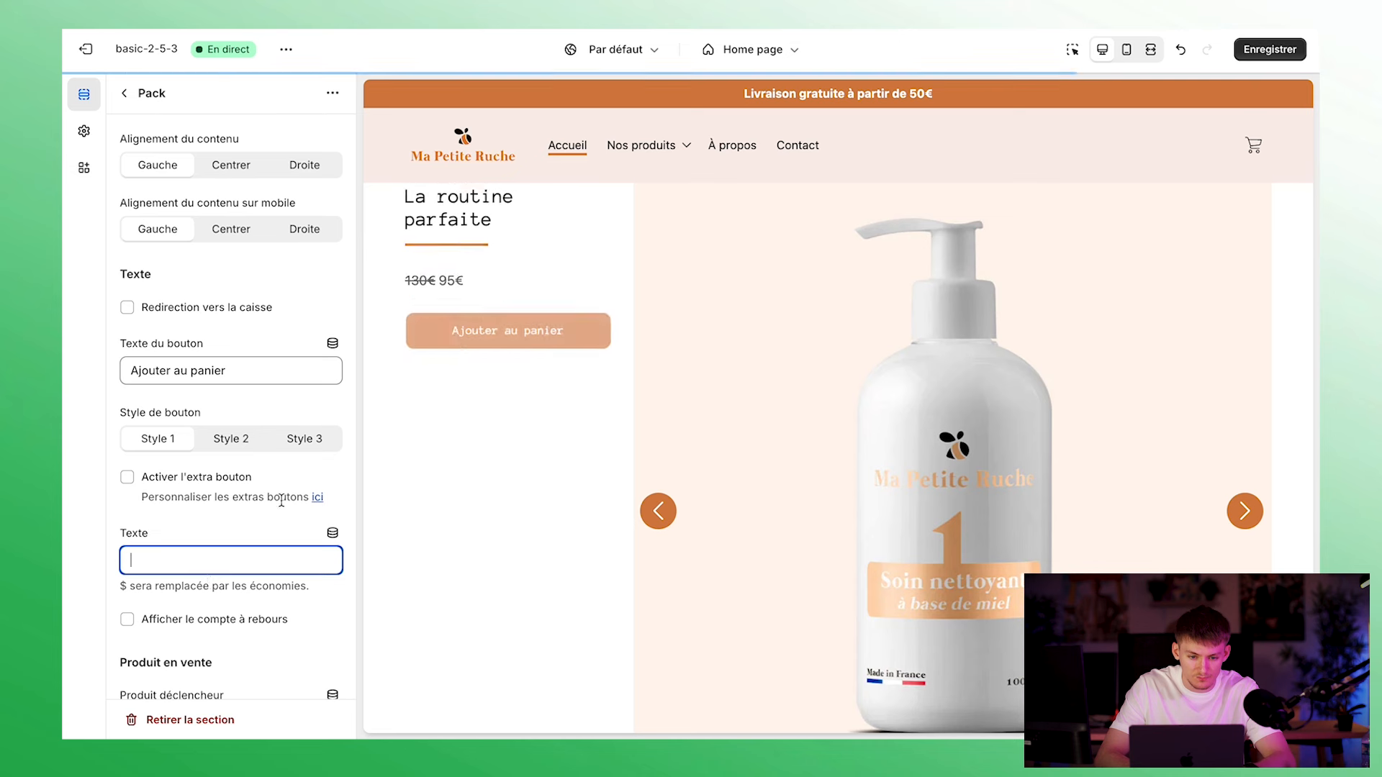
# Look over the remaining Pack section settings and save the home page changes
pyautogui.scroll(-1, 281, 500)
pyautogui.scroll(2, 237, 432)
pyautogui.scroll(-3, 232, 425)
pyautogui.scroll(-4, 236, 438)
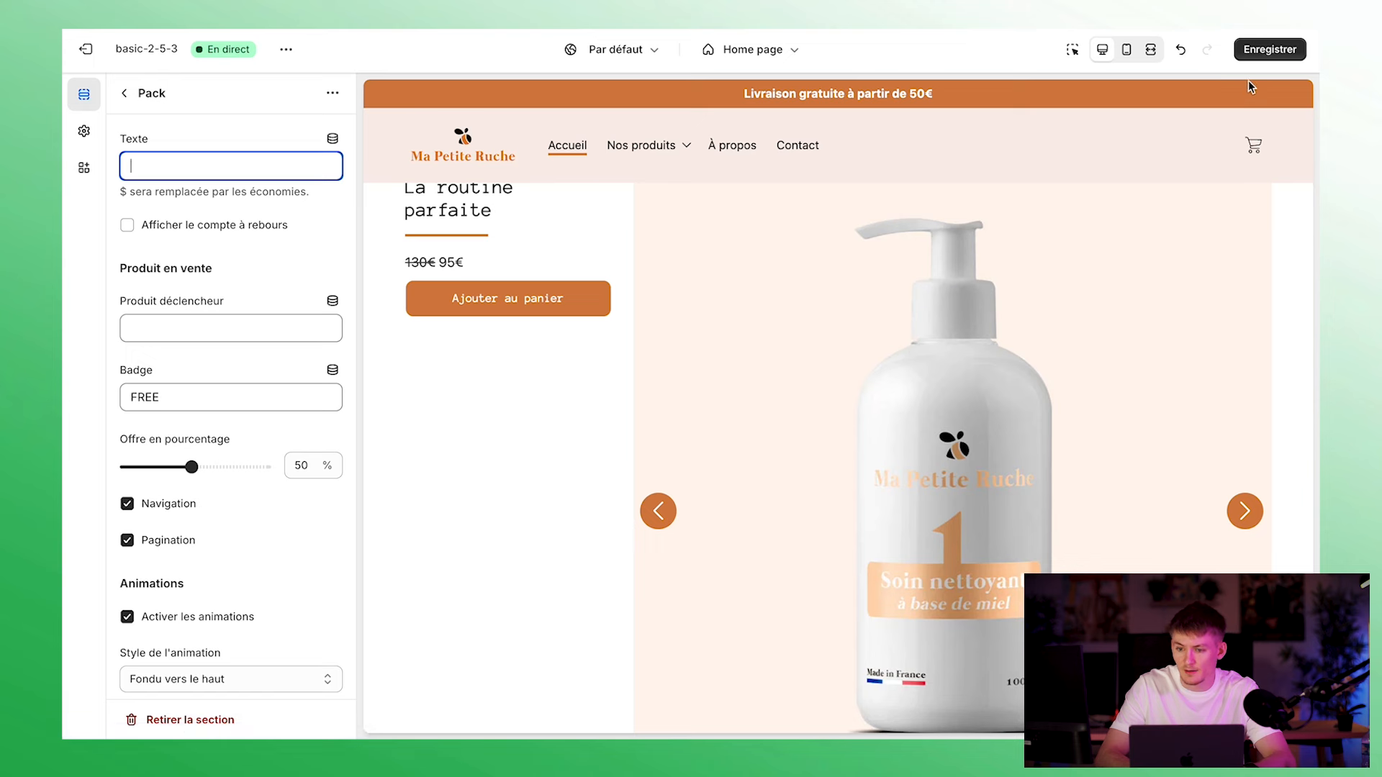
pyautogui.click(1271, 56)
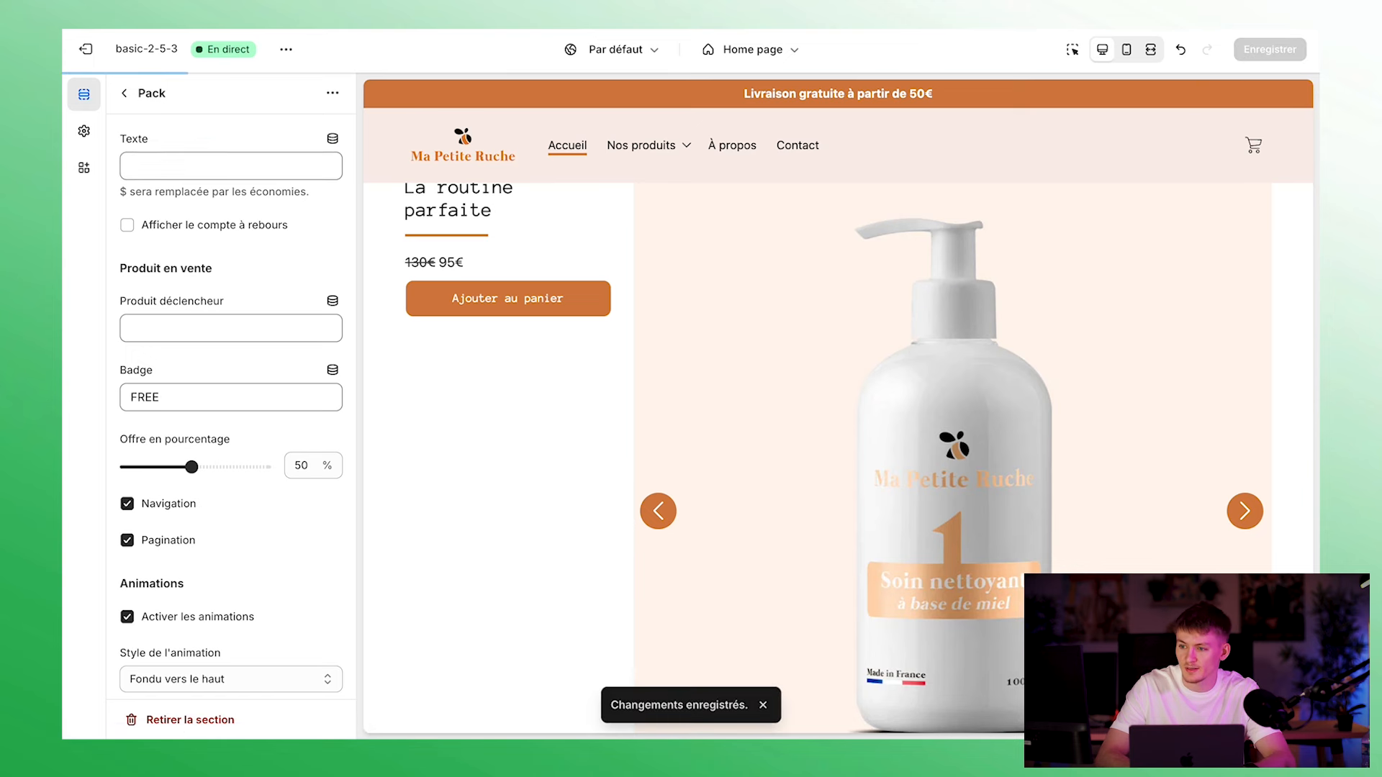
# Centre the Pack section's content on mobile and enable its extra button, leaving the checkout redirection off
pyautogui.scroll(5, 242, 451)
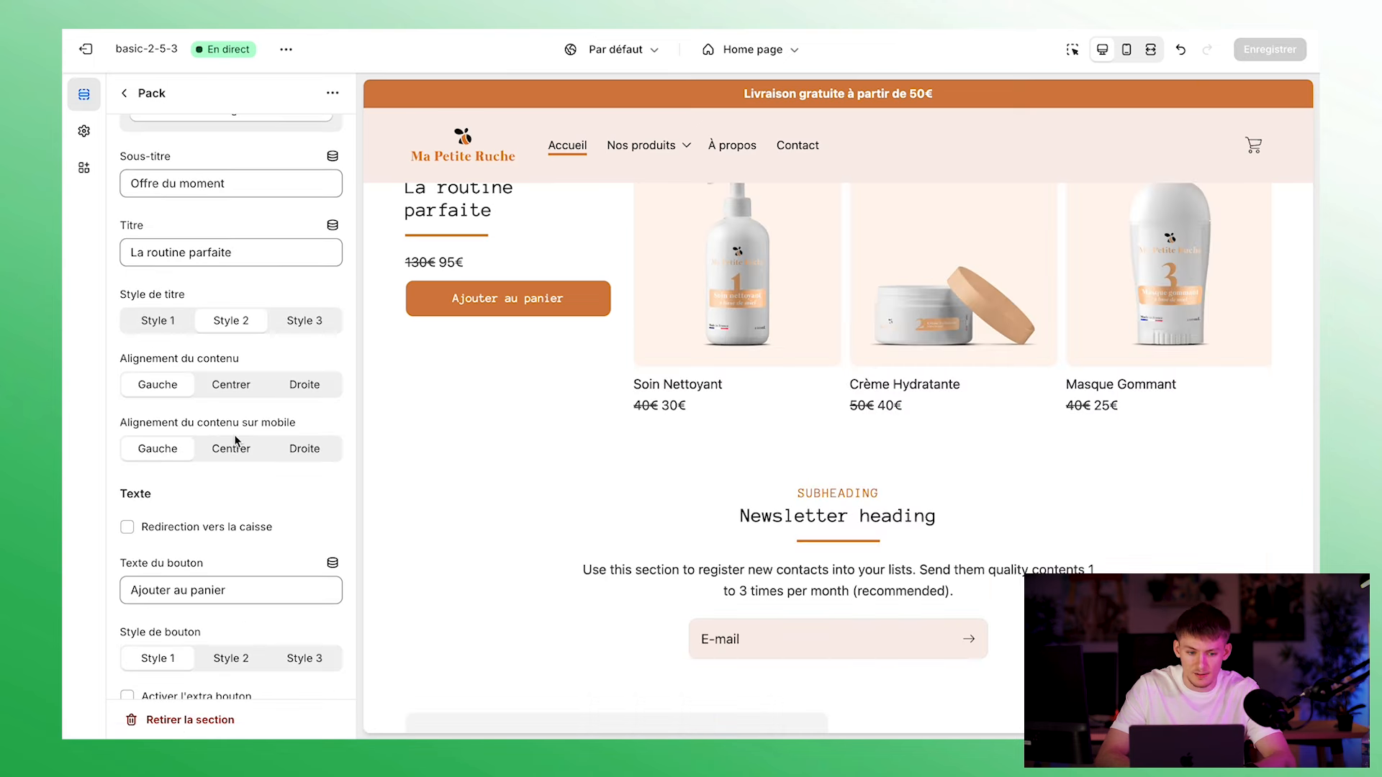
pyautogui.click(231, 449)
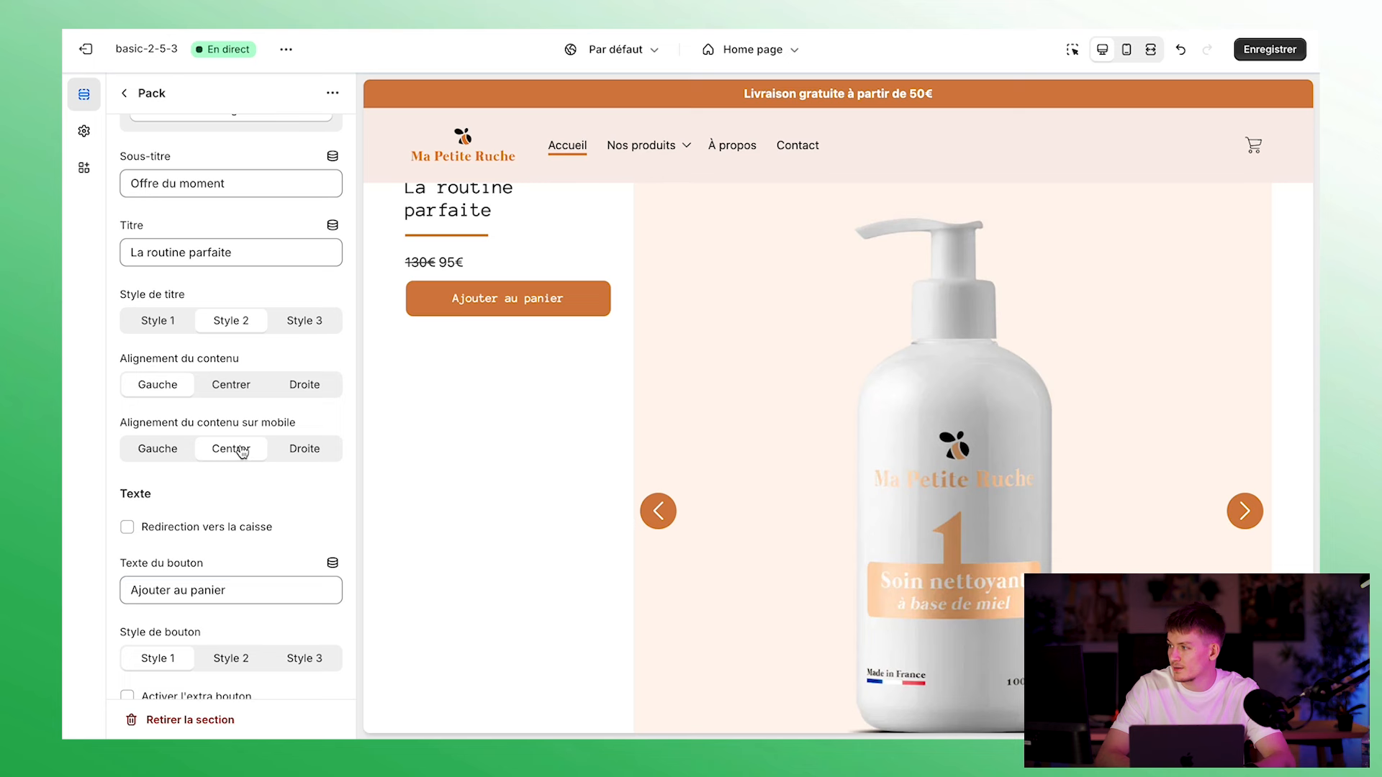
pyautogui.scroll(-2, 238, 507)
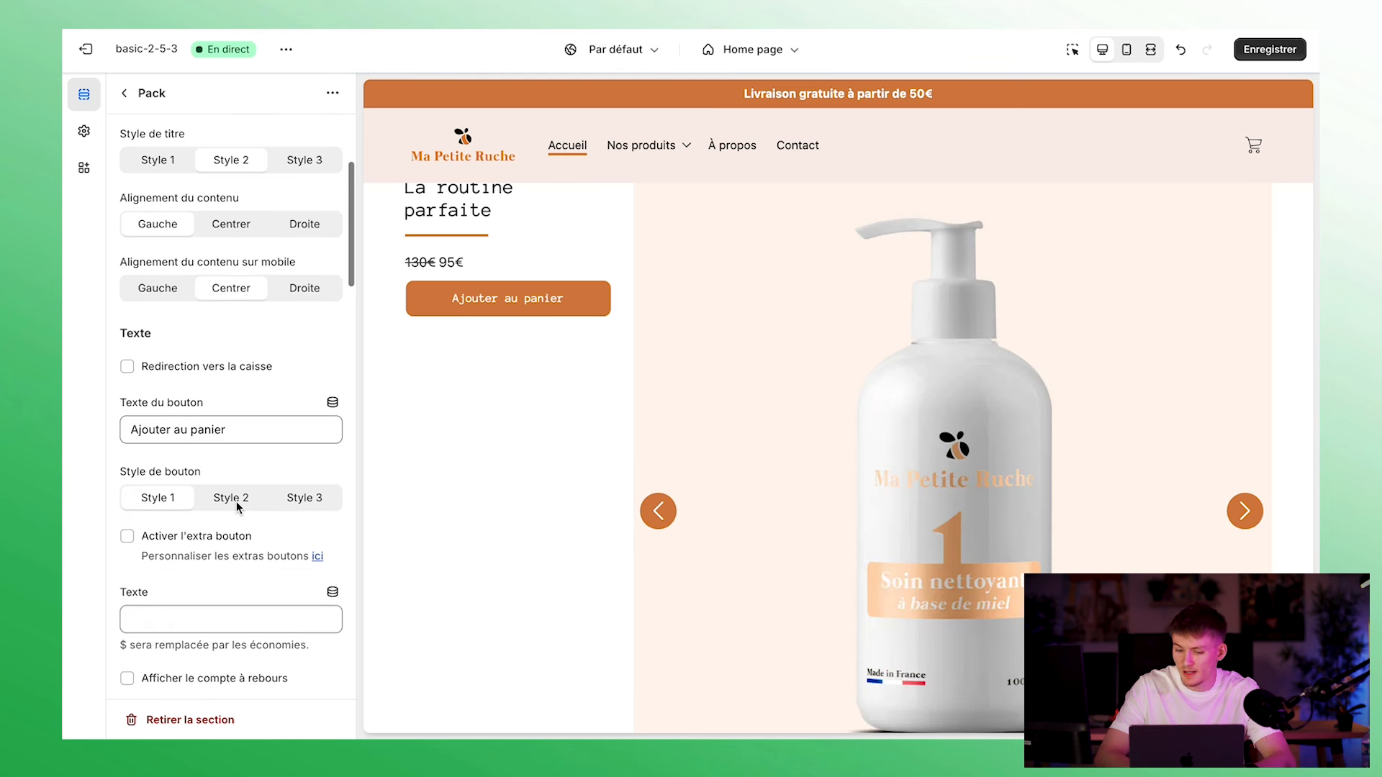
pyautogui.click(161, 367)
pyautogui.click(161, 367)
pyautogui.click(126, 535)
pyautogui.scroll(-3, 283, 587)
pyautogui.scroll(-1, 280, 592)
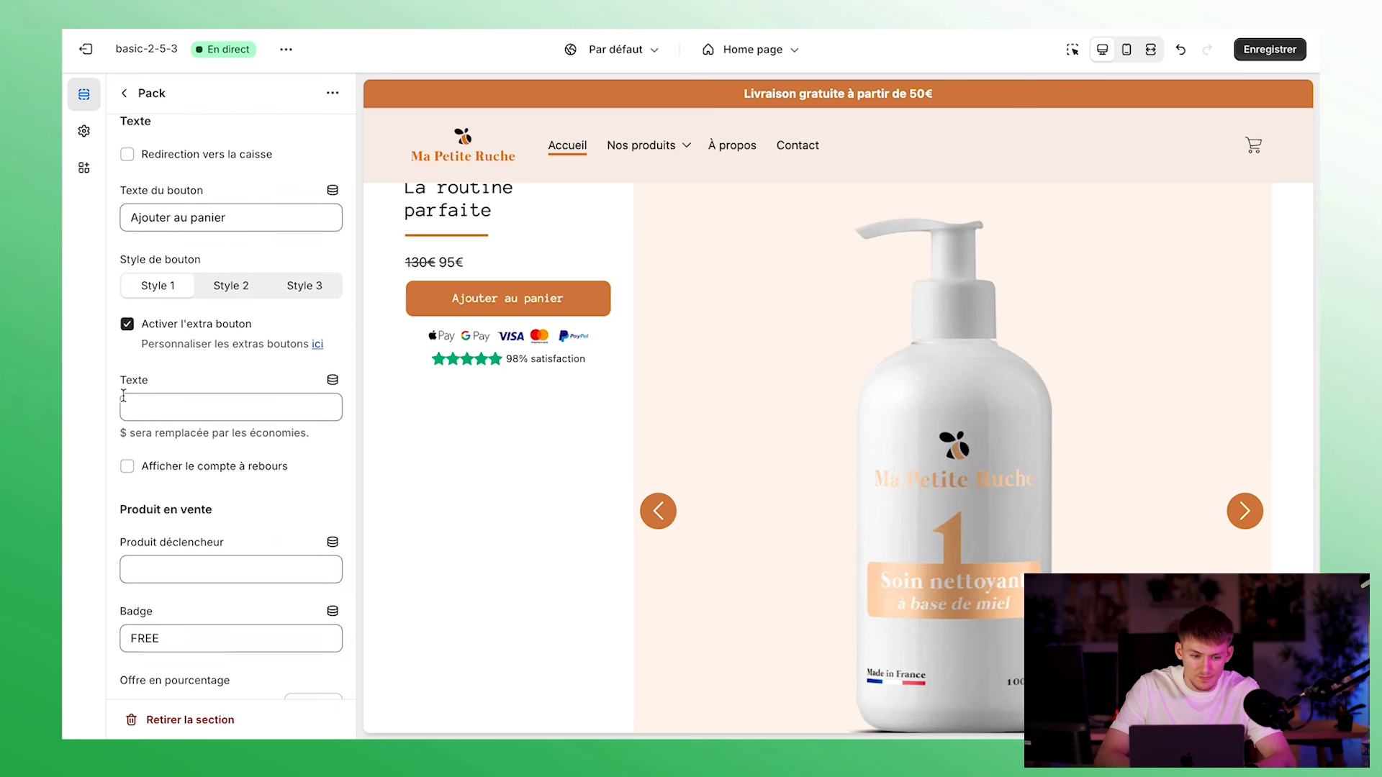
# Set the Pack section's trigger product to "Masque gommante" and its badge to "-50%"
pyautogui.scroll(-3, 159, 509)
pyautogui.click(225, 421)
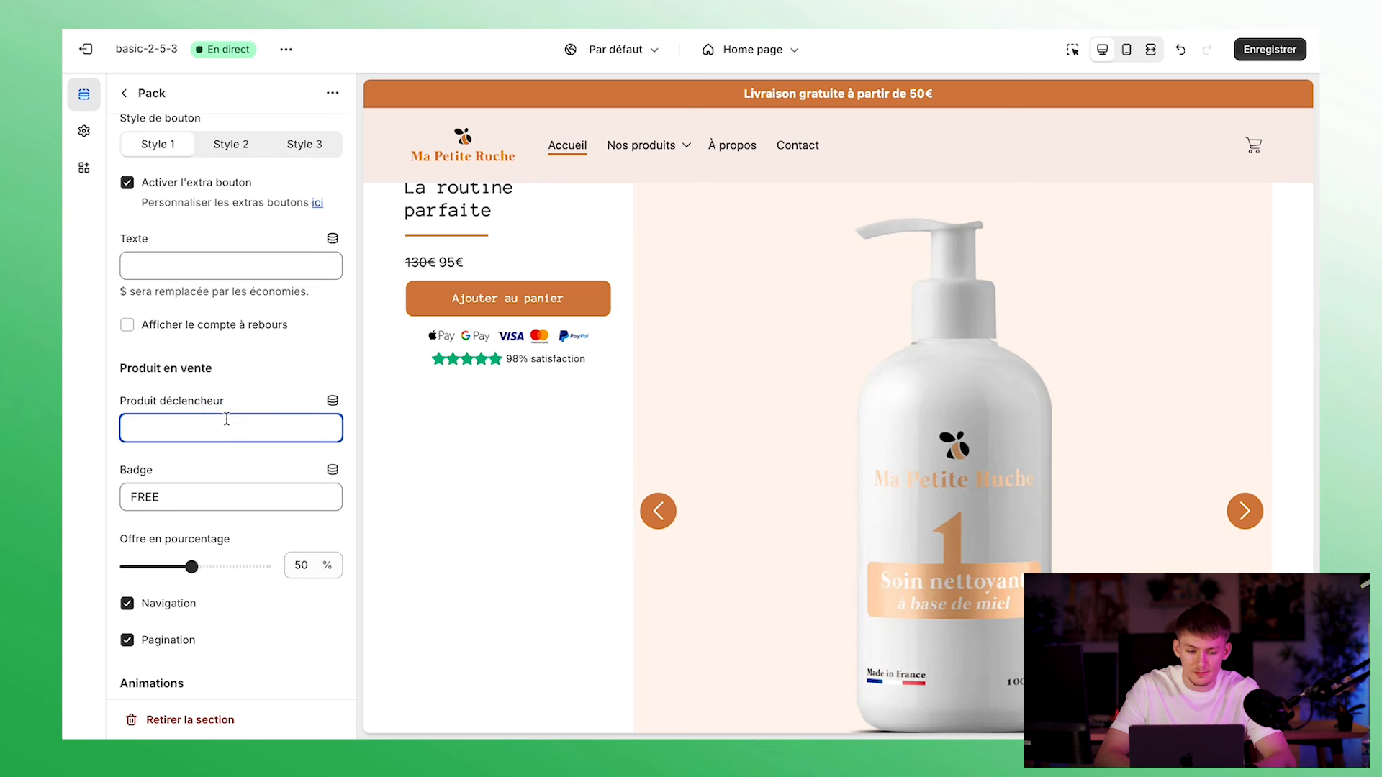
pyautogui.write('Masque gommante')
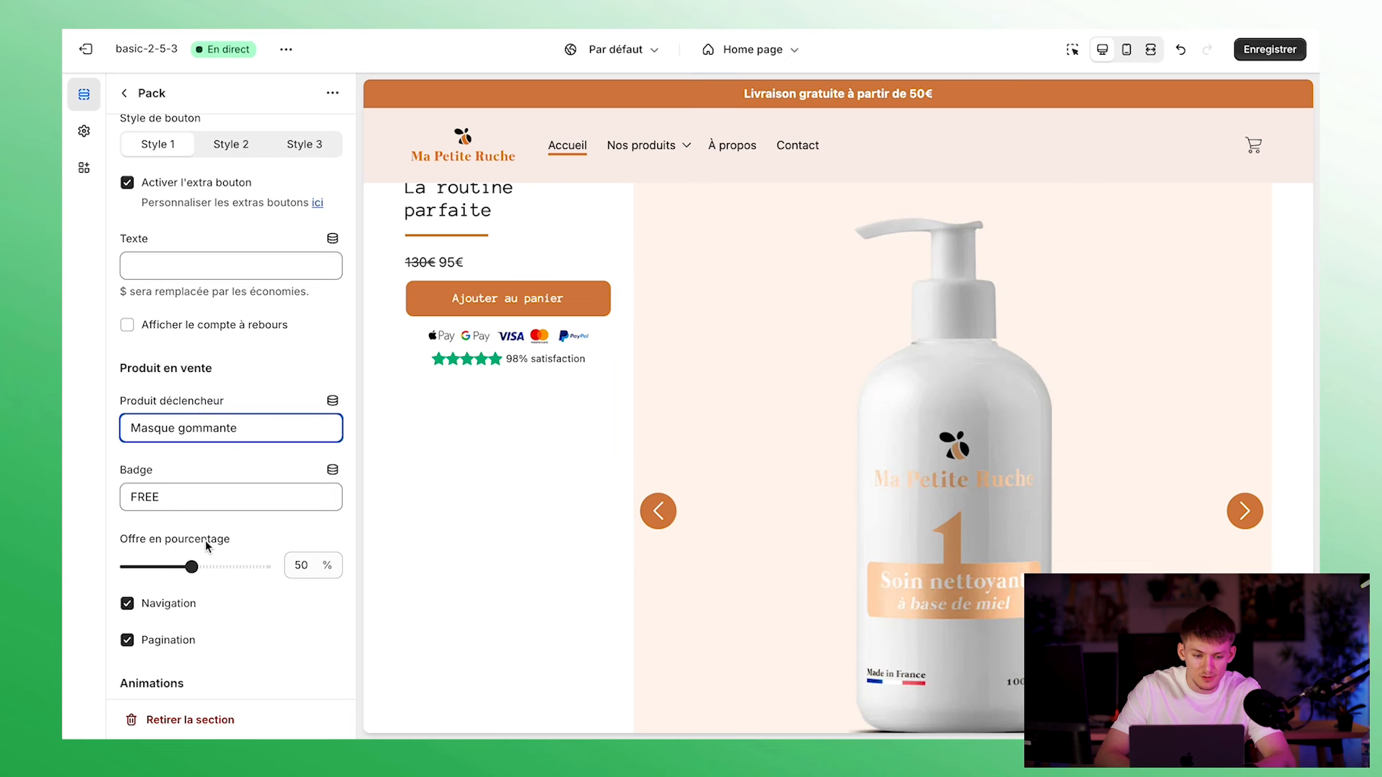
pyautogui.click(239, 487)
pyautogui.doubleClick(230, 489)
pyautogui.write('-50%')
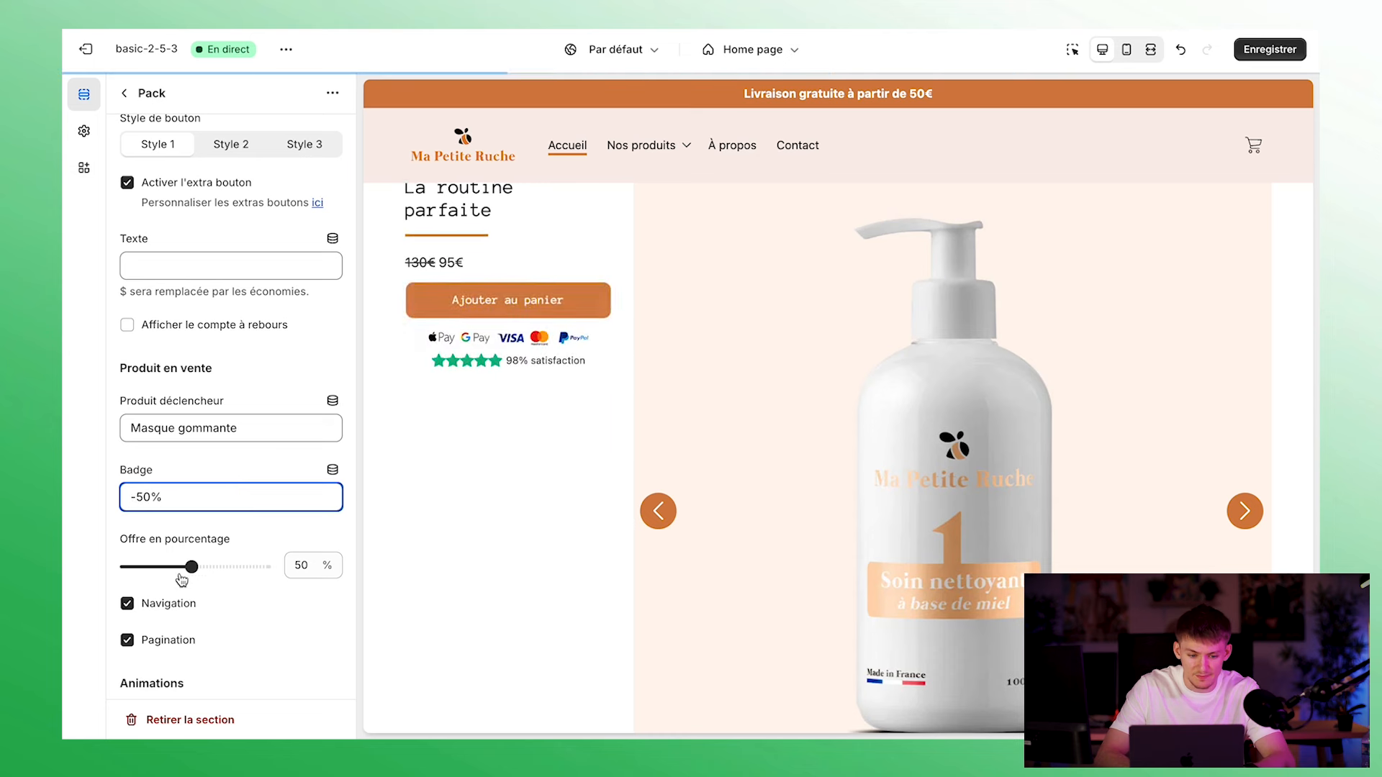
# Save the home page changes and correct the Pack section's trigger product to "Masque gommant"
pyautogui.scroll(-5, 164, 628)
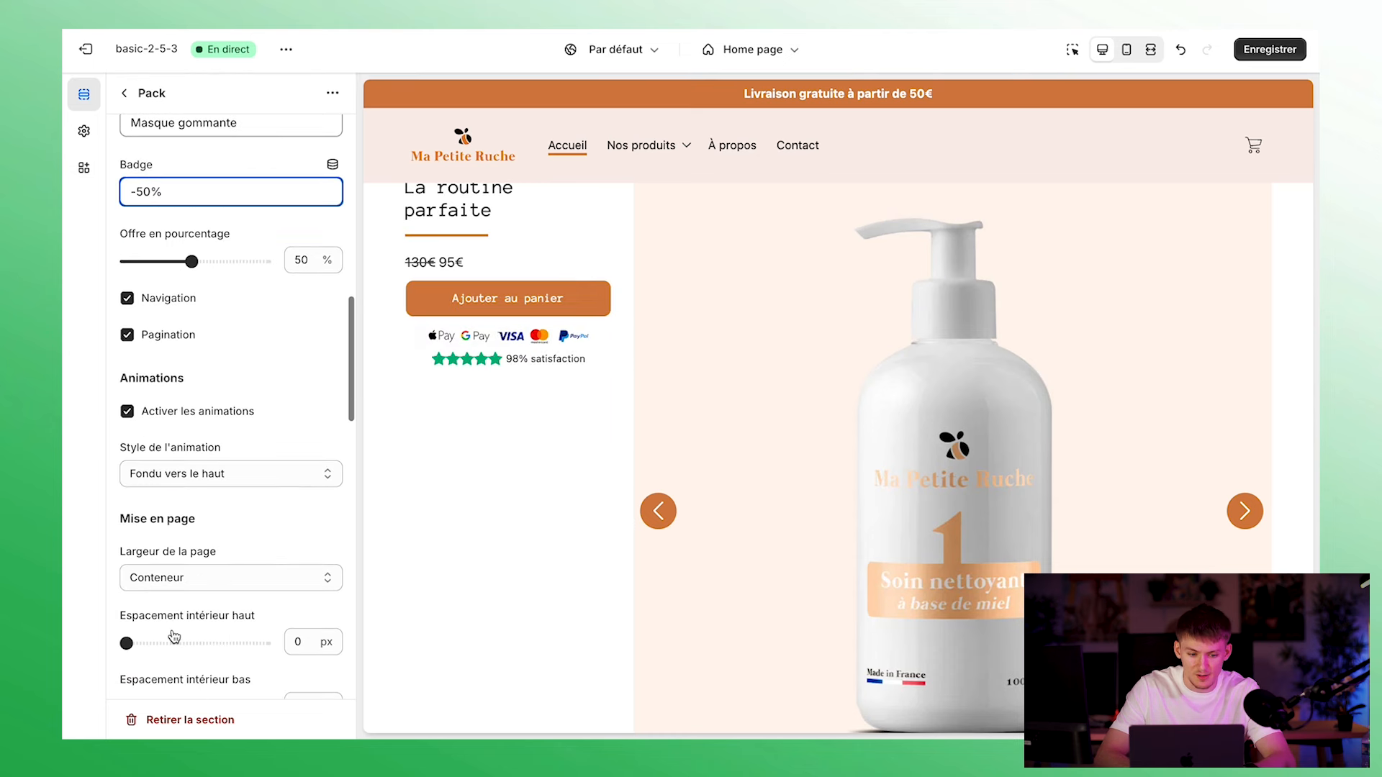
pyautogui.click(1268, 49)
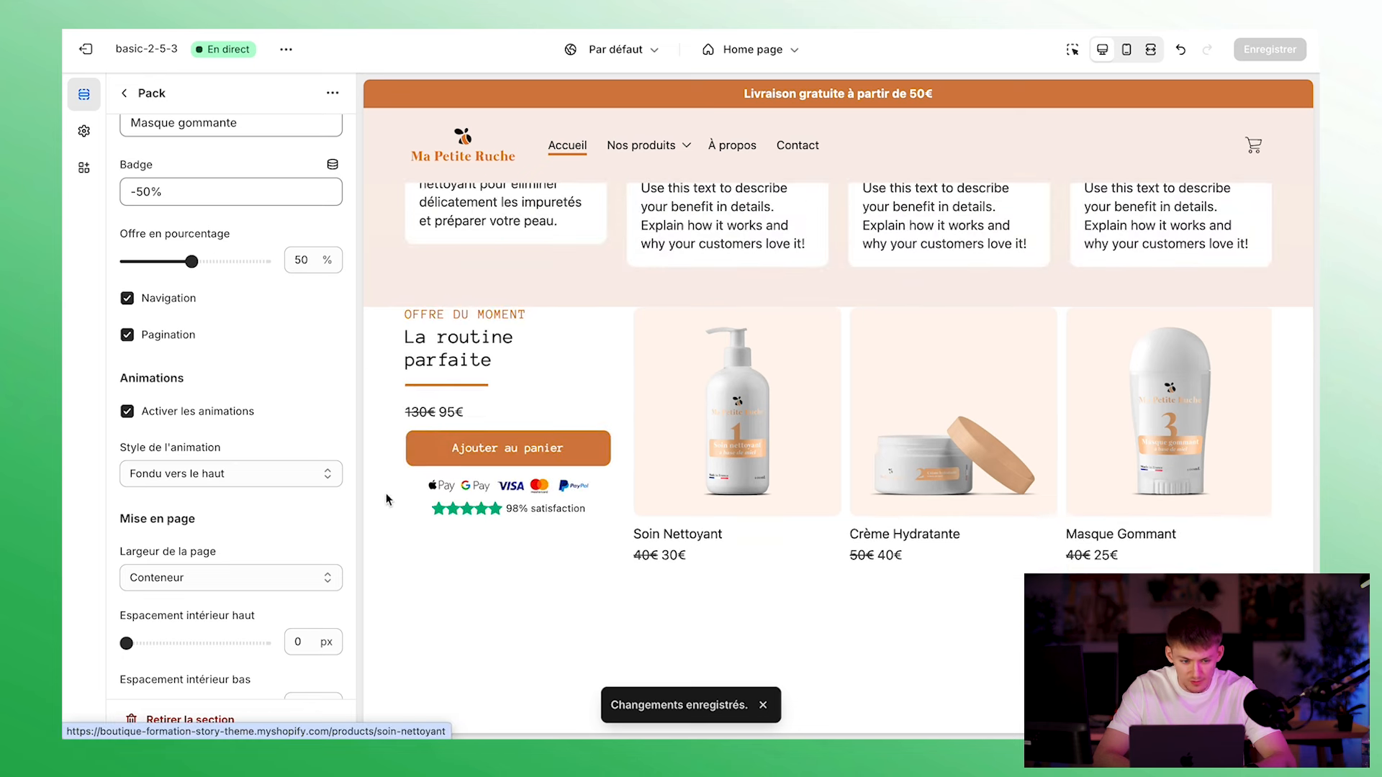
pyautogui.scroll(1, 167, 429)
pyautogui.click(257, 191)
pyautogui.press('BackSpace')
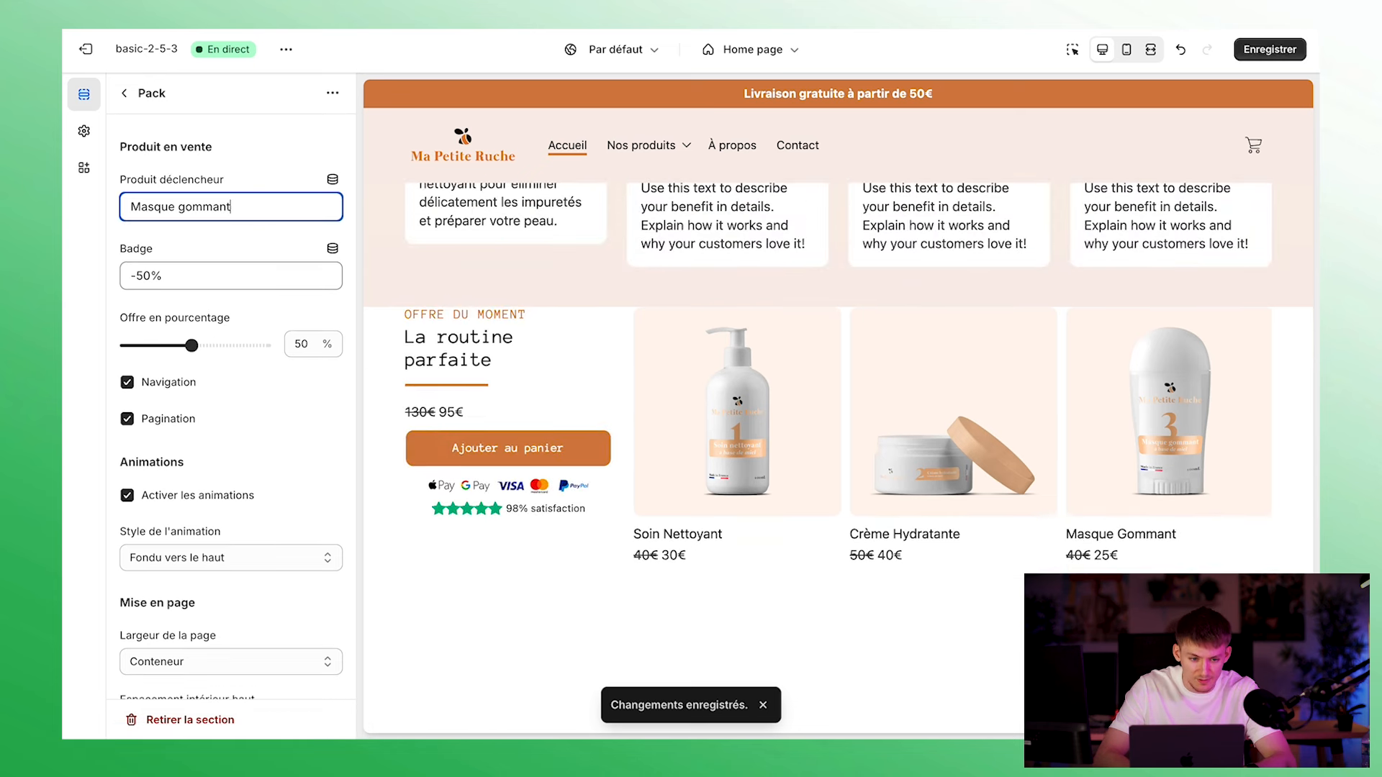
# Set the Pack section's inner spacing to 48 px above and 52 px below, with 24 px and 32 px on mobile, and save
pyautogui.scroll(-1, 234, 341)
pyautogui.scroll(-5, 234, 341)
pyautogui.click(192, 227)
pyautogui.click(198, 291)
pyautogui.click(159, 356)
pyautogui.click(1270, 49)
pyautogui.scroll(1, 890, 502)
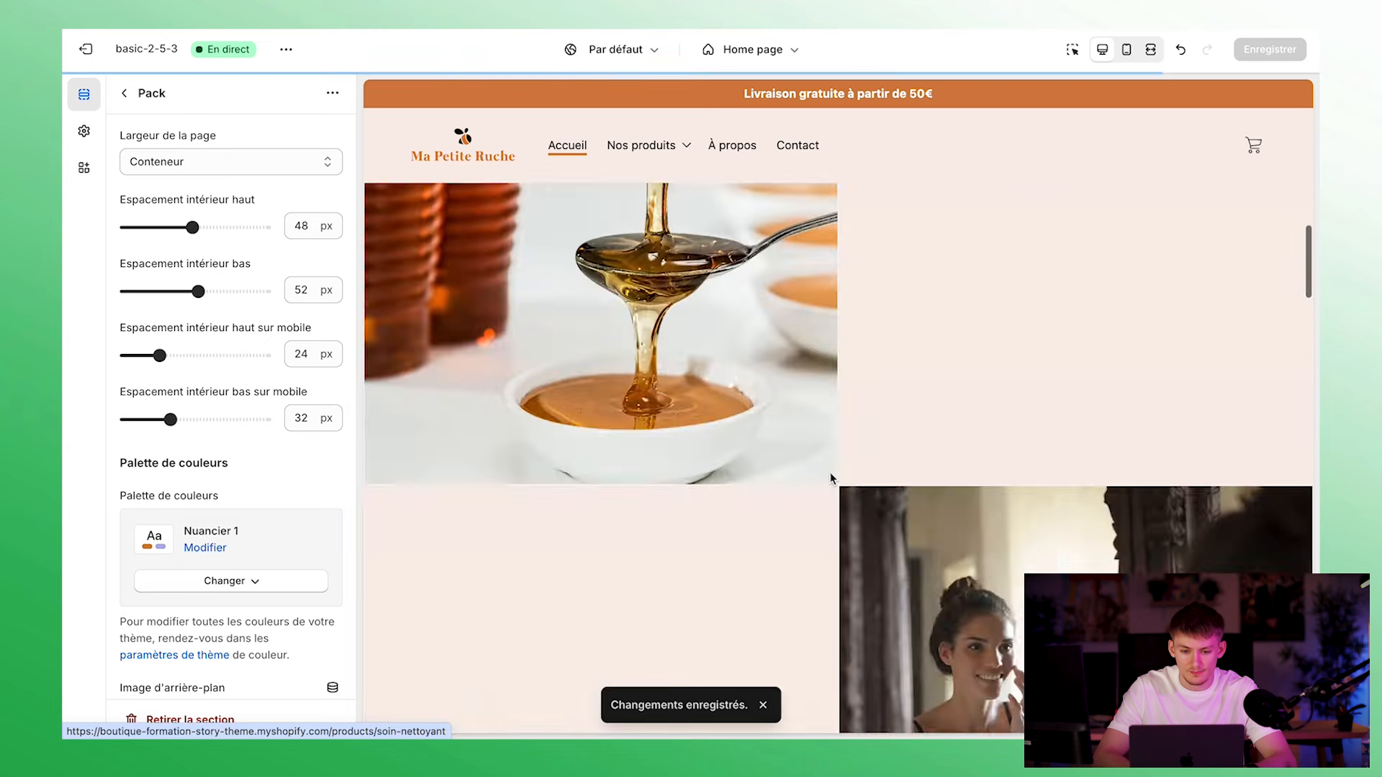
pyautogui.scroll(-1, 831, 477)
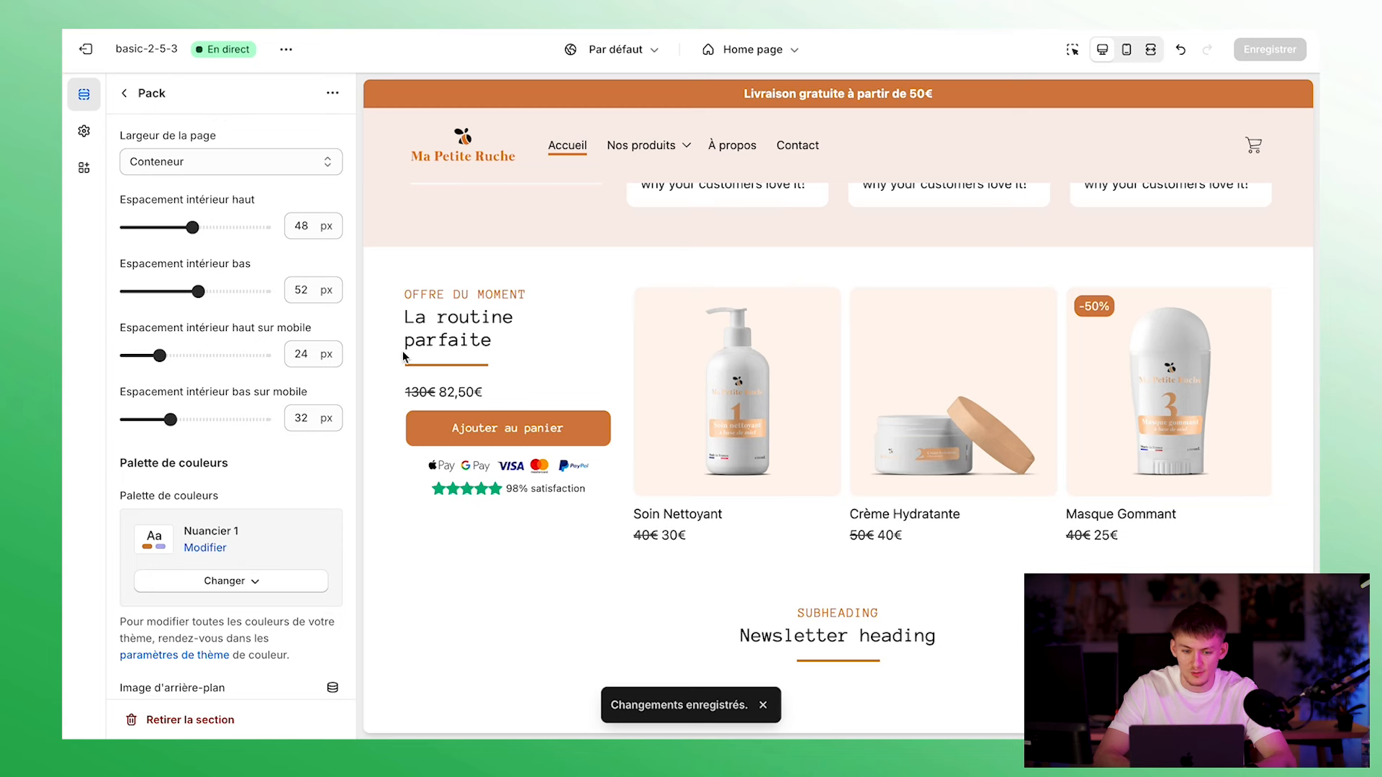
# Set the Pack savings text to "Profitez de $ de réduction sur le masque gommant en commandant la routine complète !" and save the page
pyautogui.scroll(20, 174, 327)
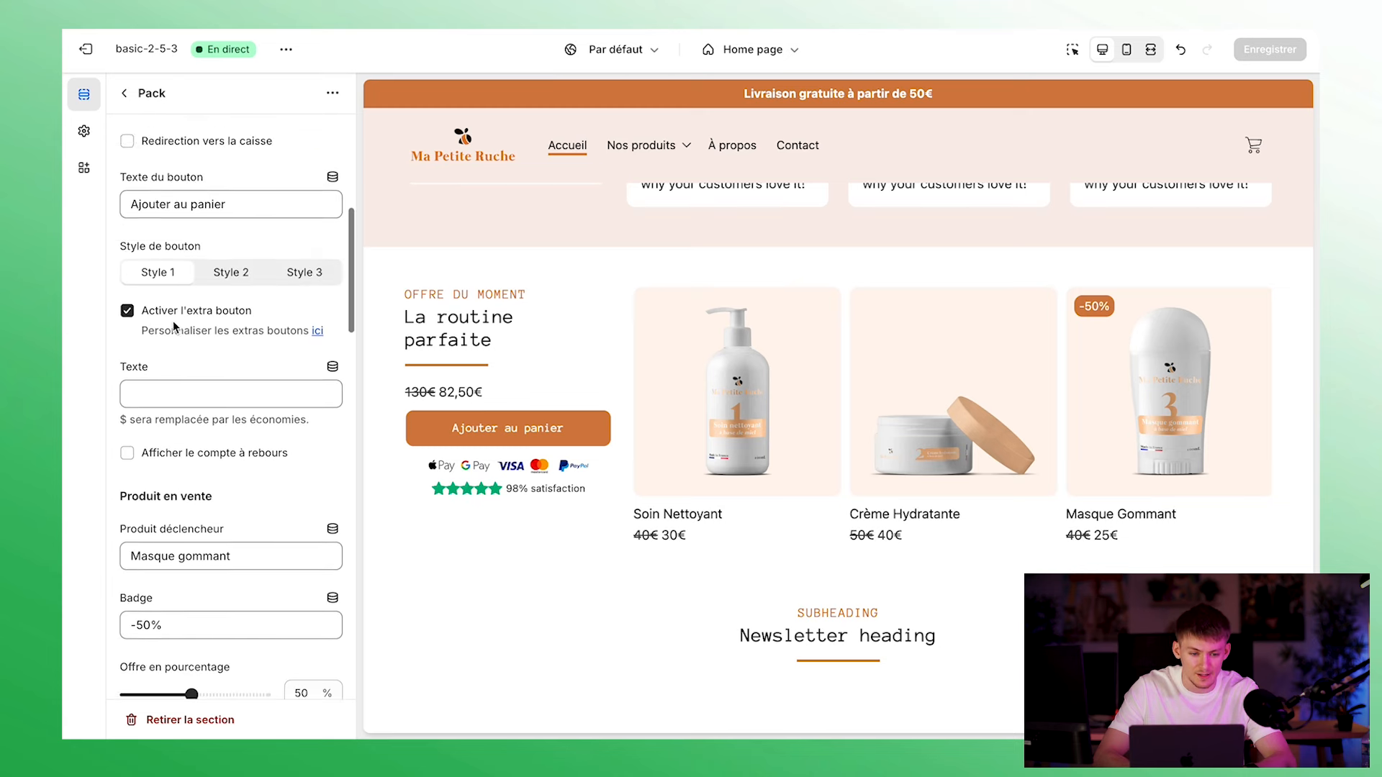
pyautogui.scroll(-10, 173, 328)
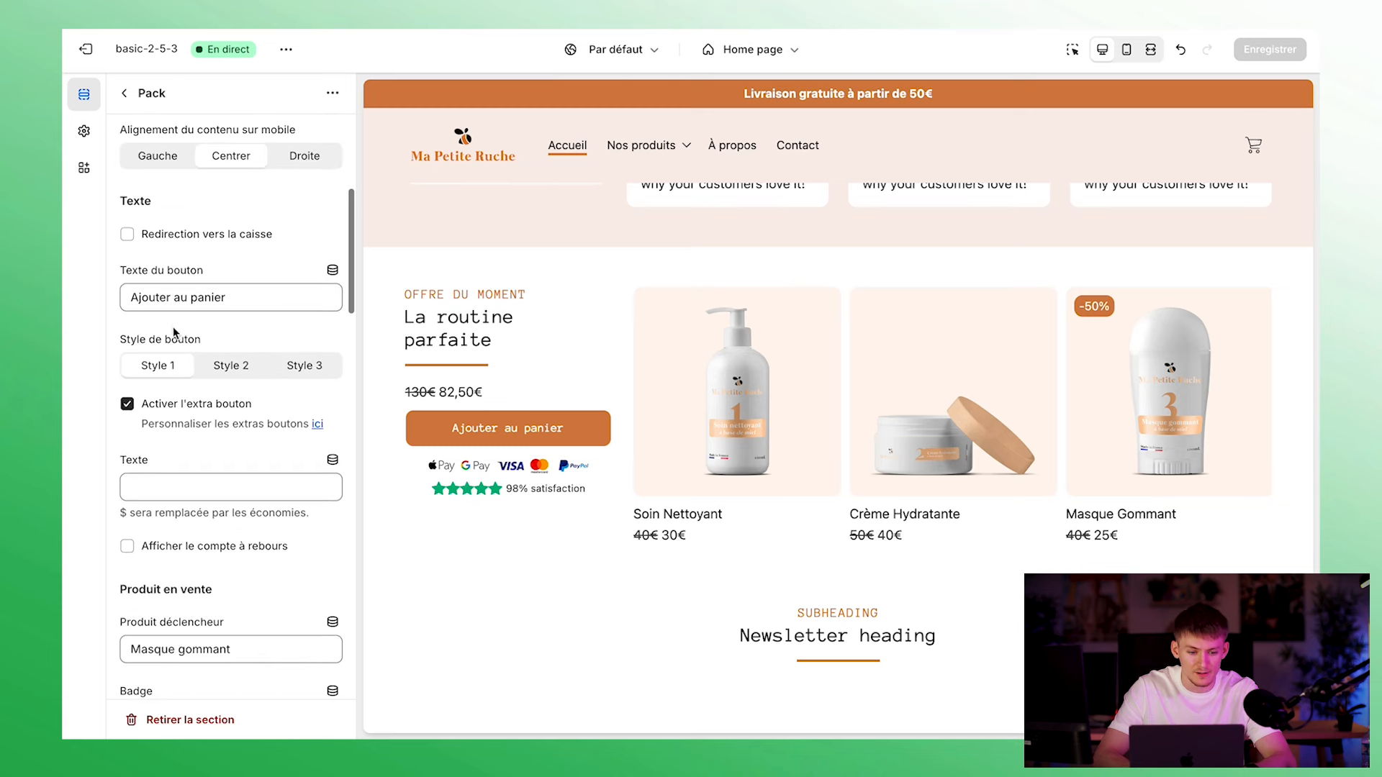
pyautogui.scroll(-10, 185, 587)
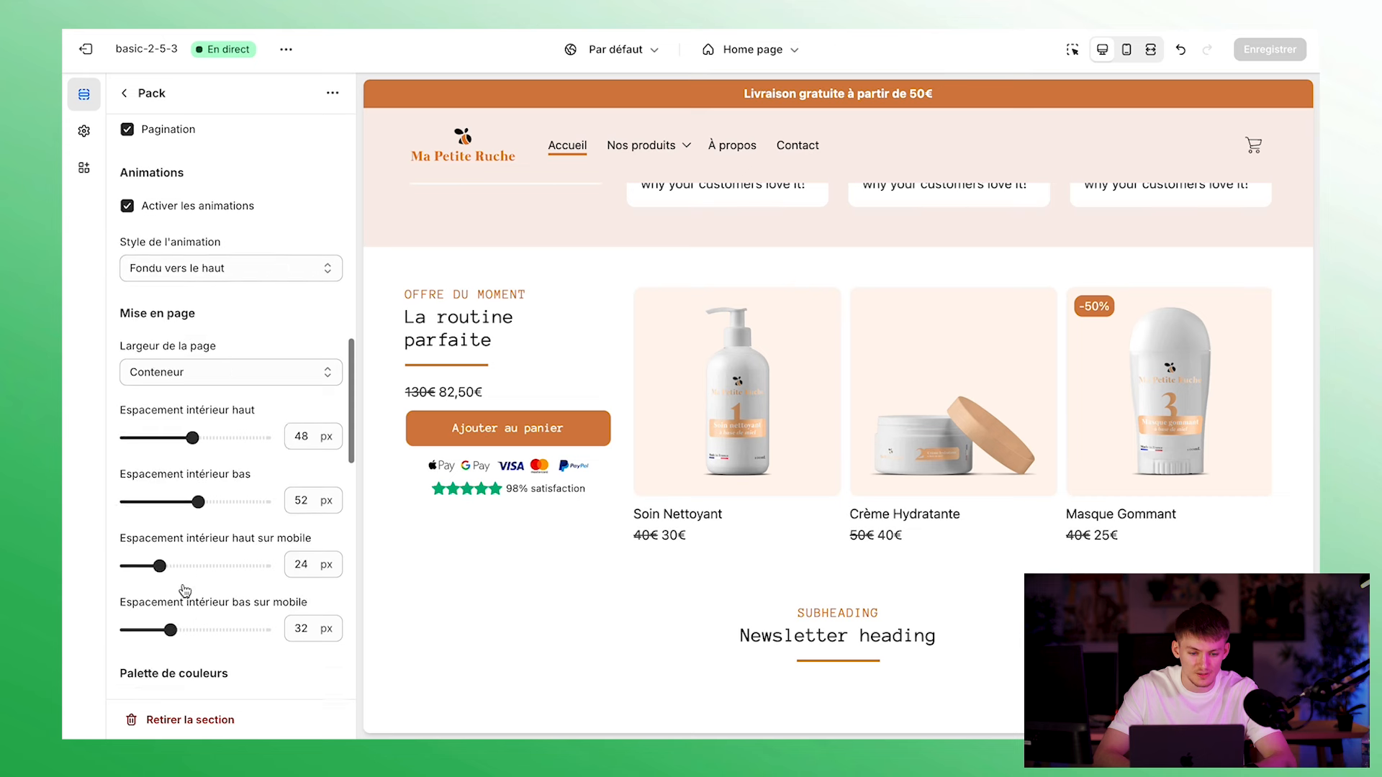
pyautogui.scroll(8, 184, 590)
pyautogui.scroll(8, 184, 590)
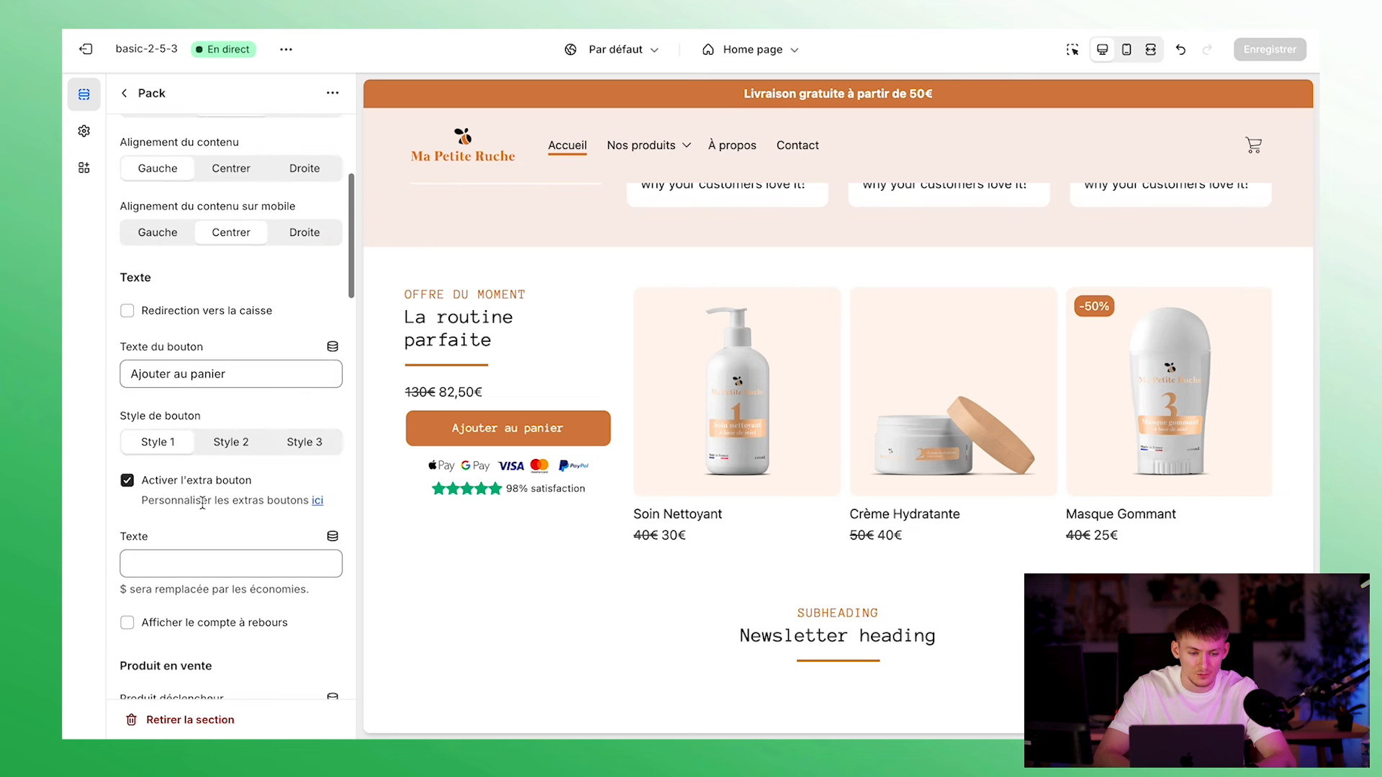
pyautogui.click(205, 571)
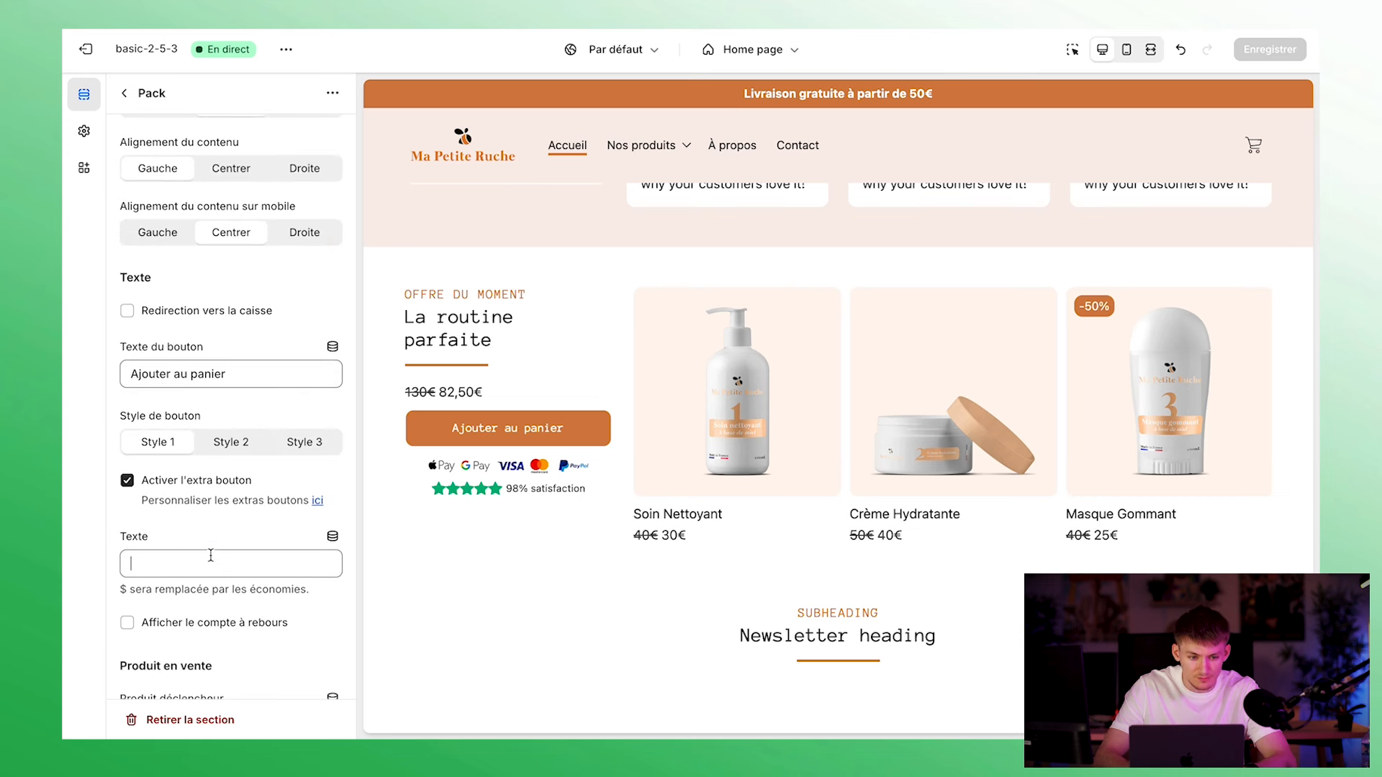
pyautogui.scroll(7, 208, 562)
pyautogui.scroll(-7, 210, 556)
pyautogui.write('Profitez de 50% de réduction sur le masq')
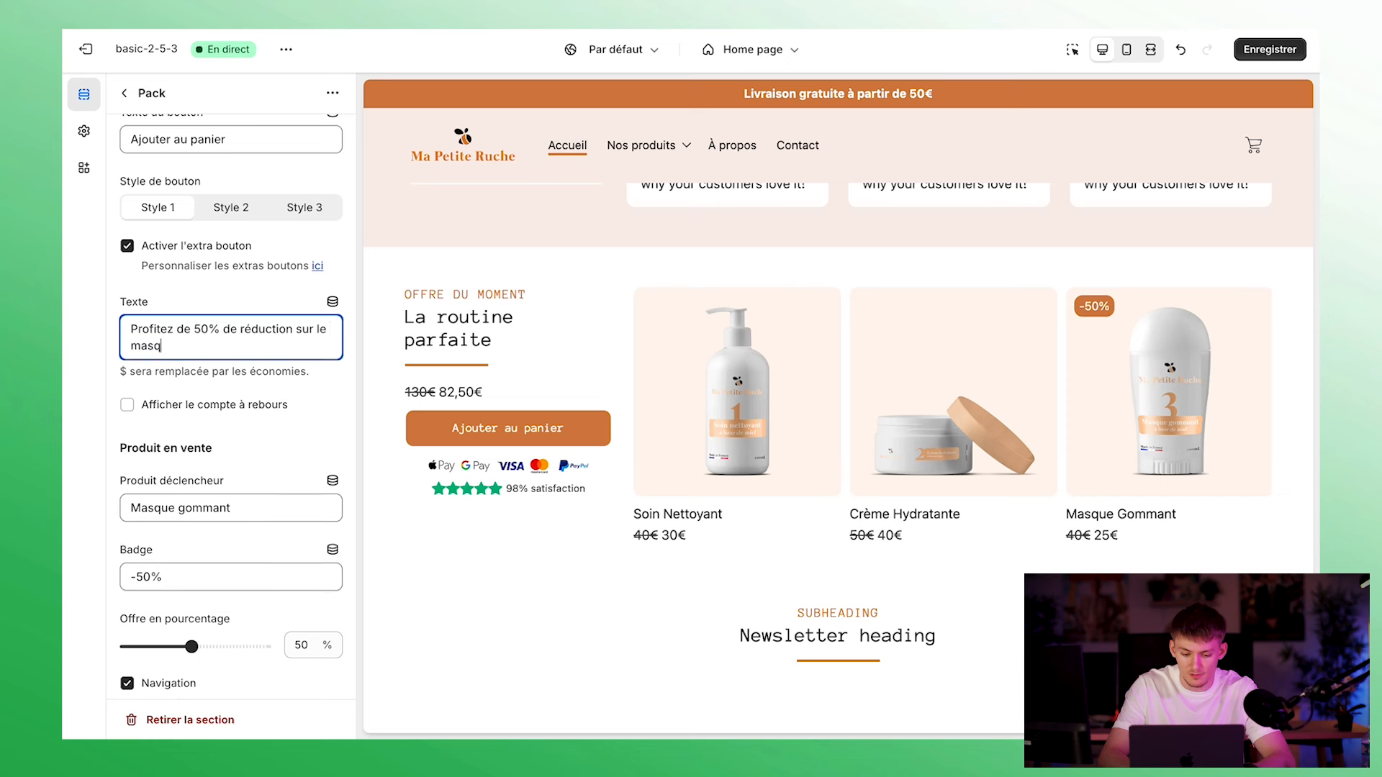
pyautogui.write('ue gommant en commandant la routine com')
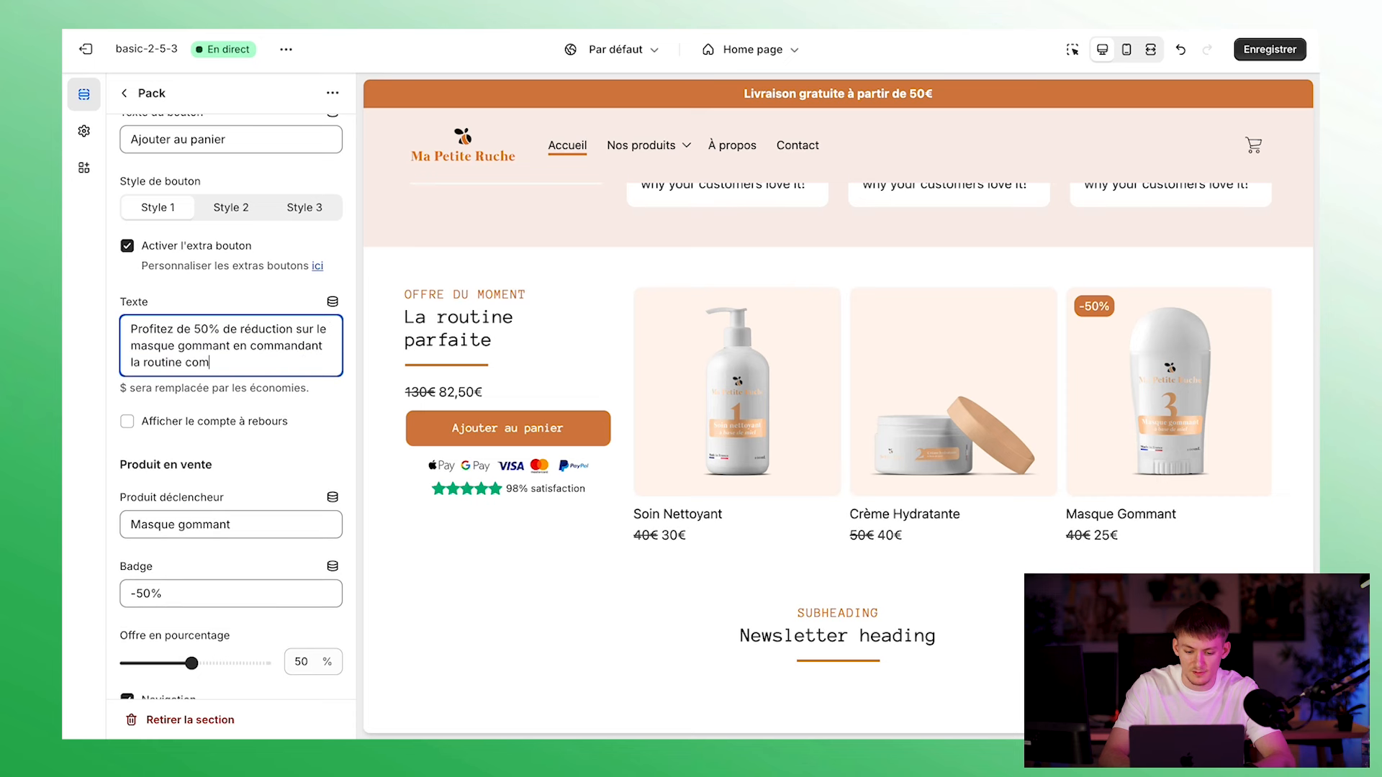
pyautogui.write('pltète !')
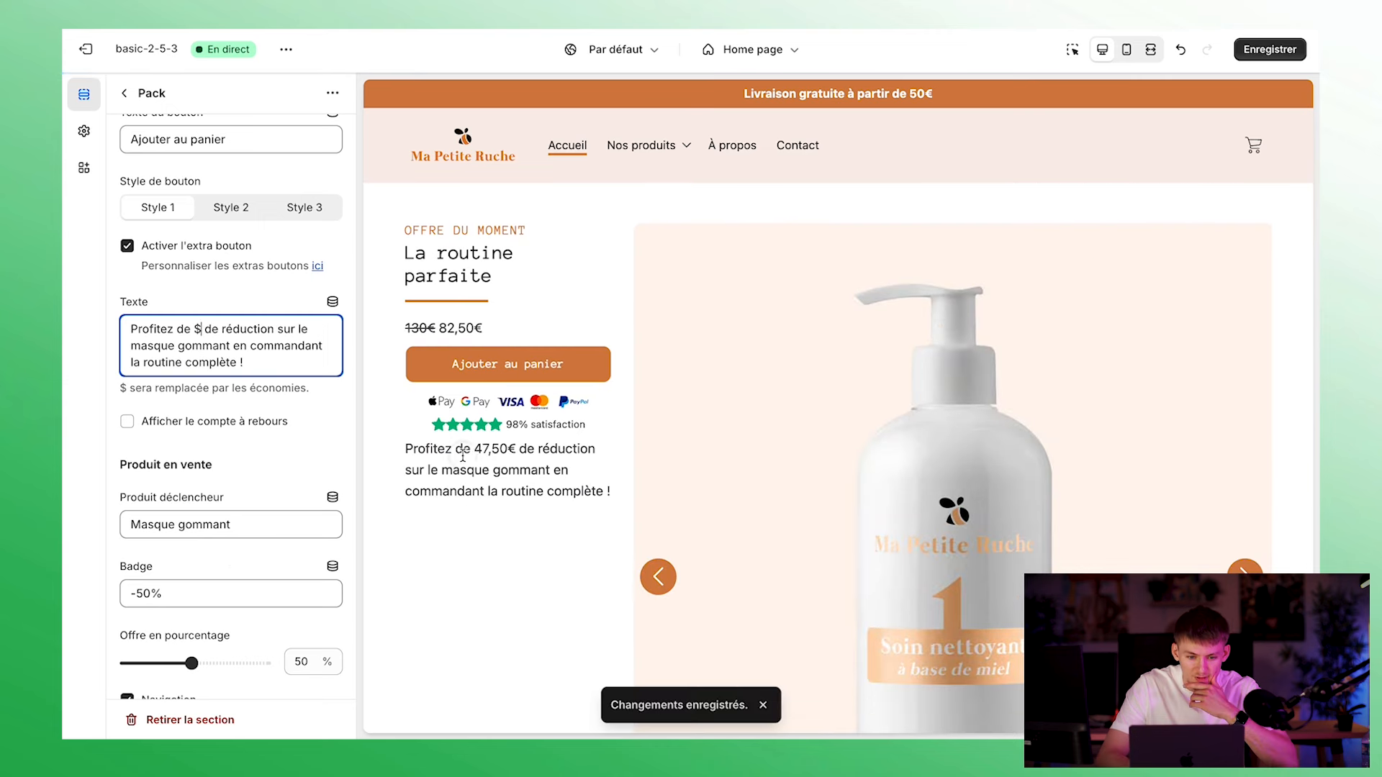
pyautogui.moveTo(468, 456); pyautogui.dragTo(519, 458)
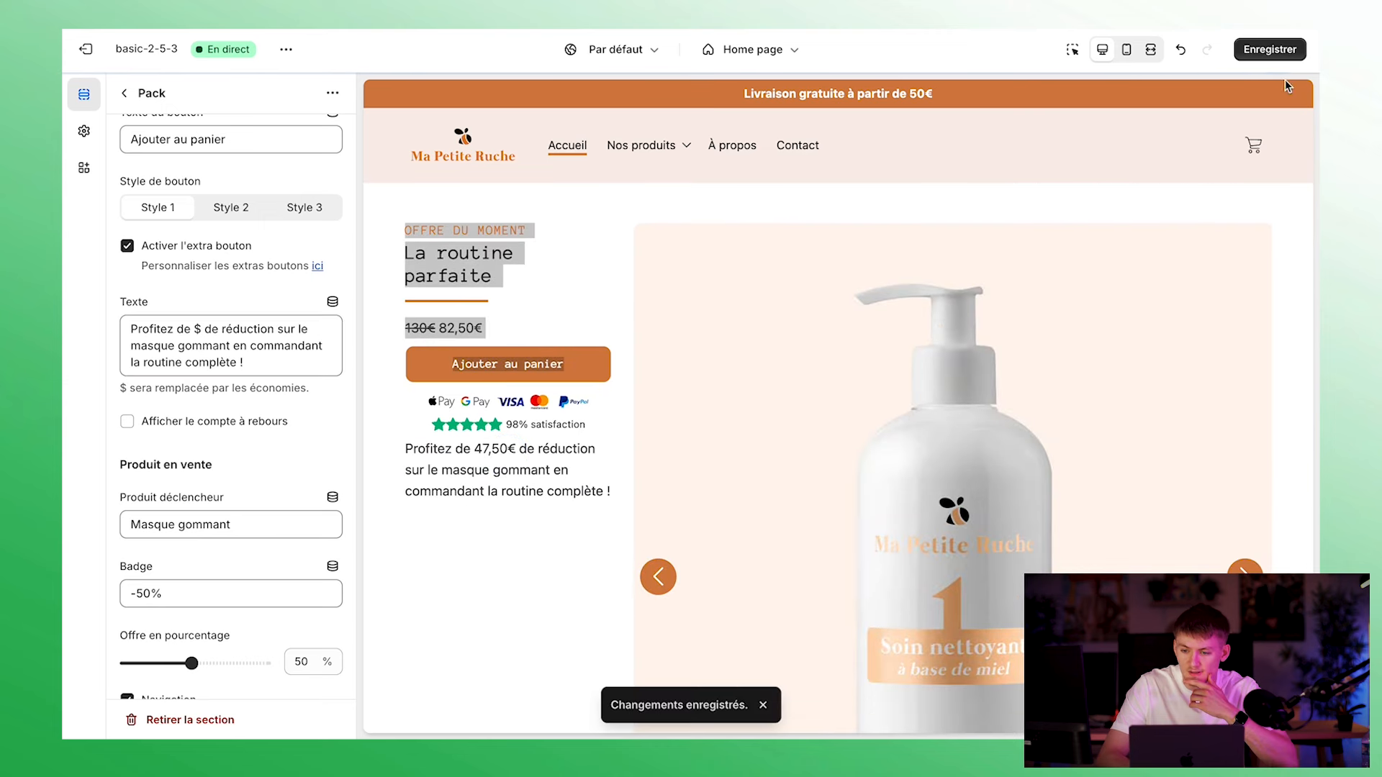
pyautogui.click(1270, 49)
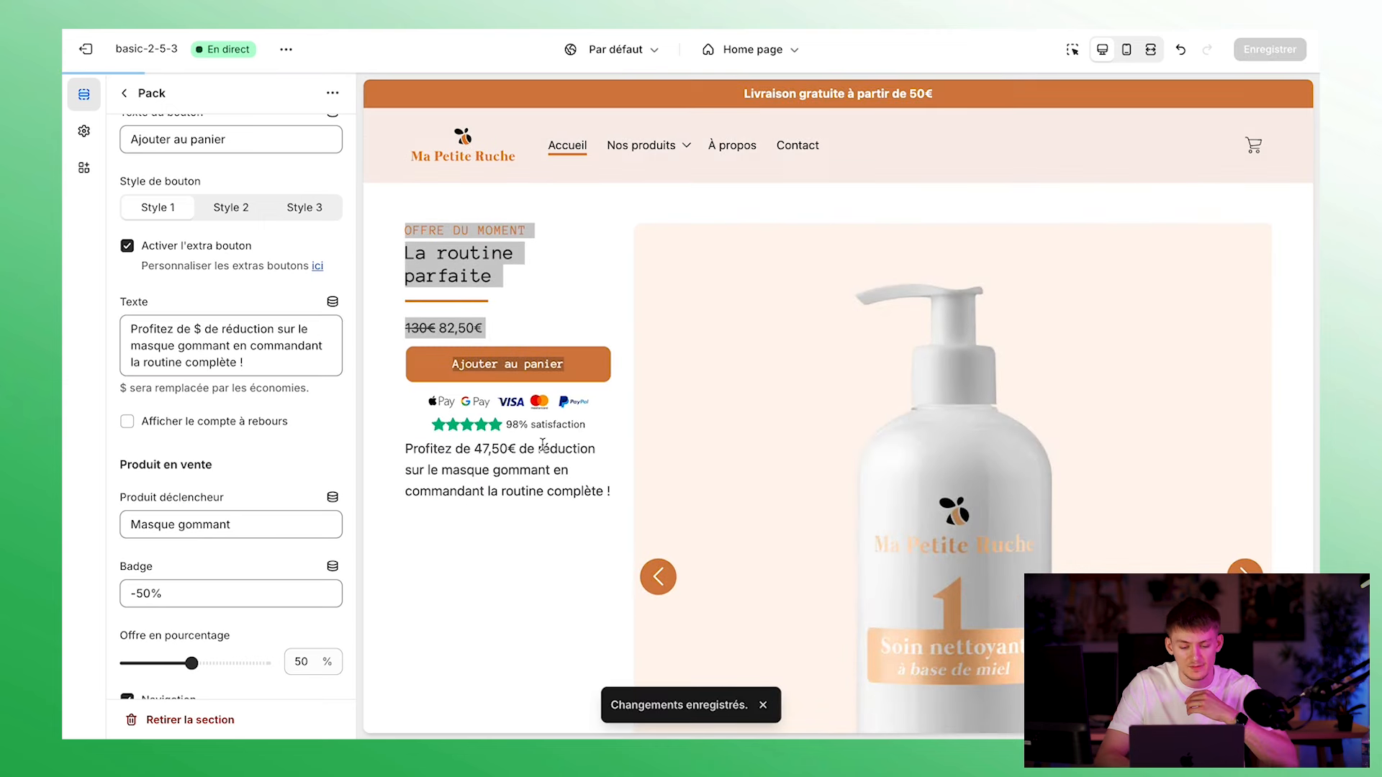
# Return to the home page's section list and remove the Produit section below the newsletter sign-up
pyautogui.scroll(-3, 579, 511)
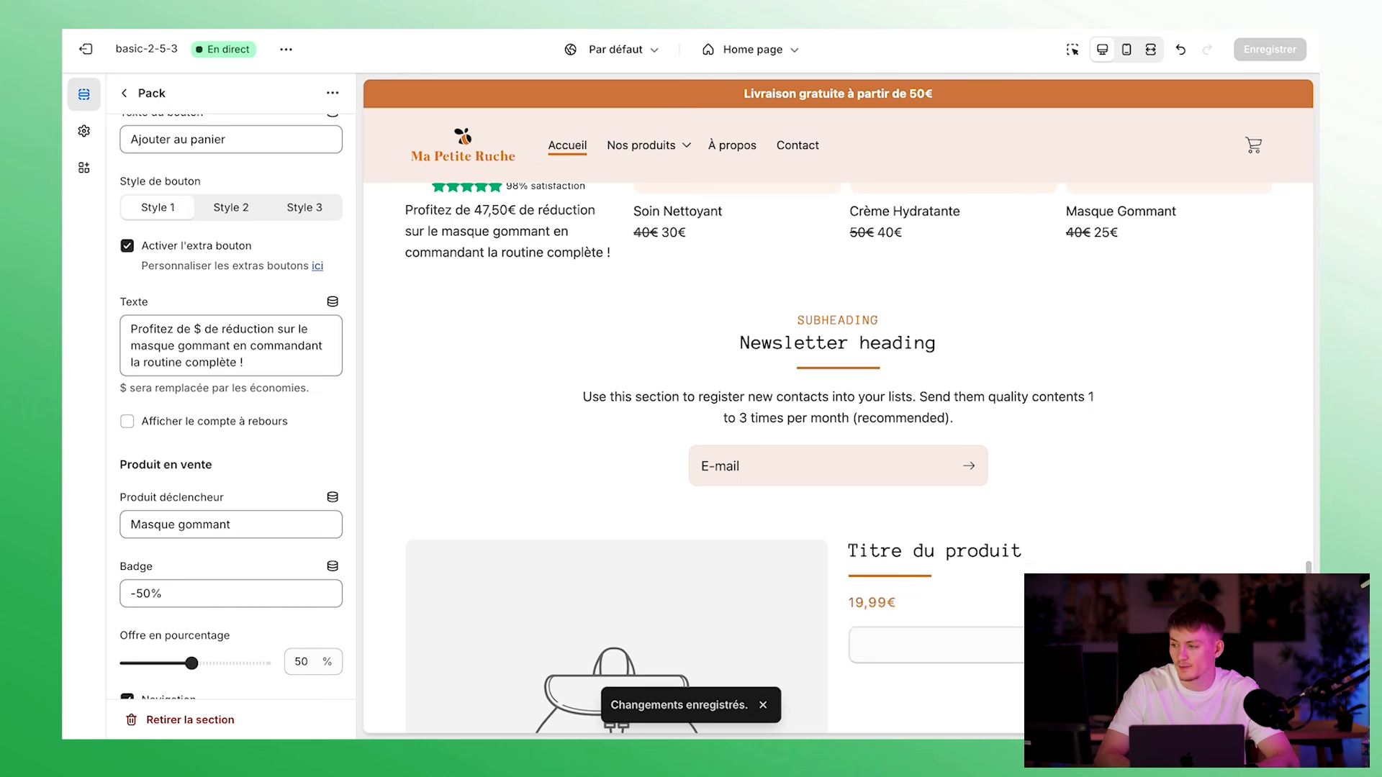
pyautogui.click(125, 92)
pyautogui.scroll(-1, 242, 468)
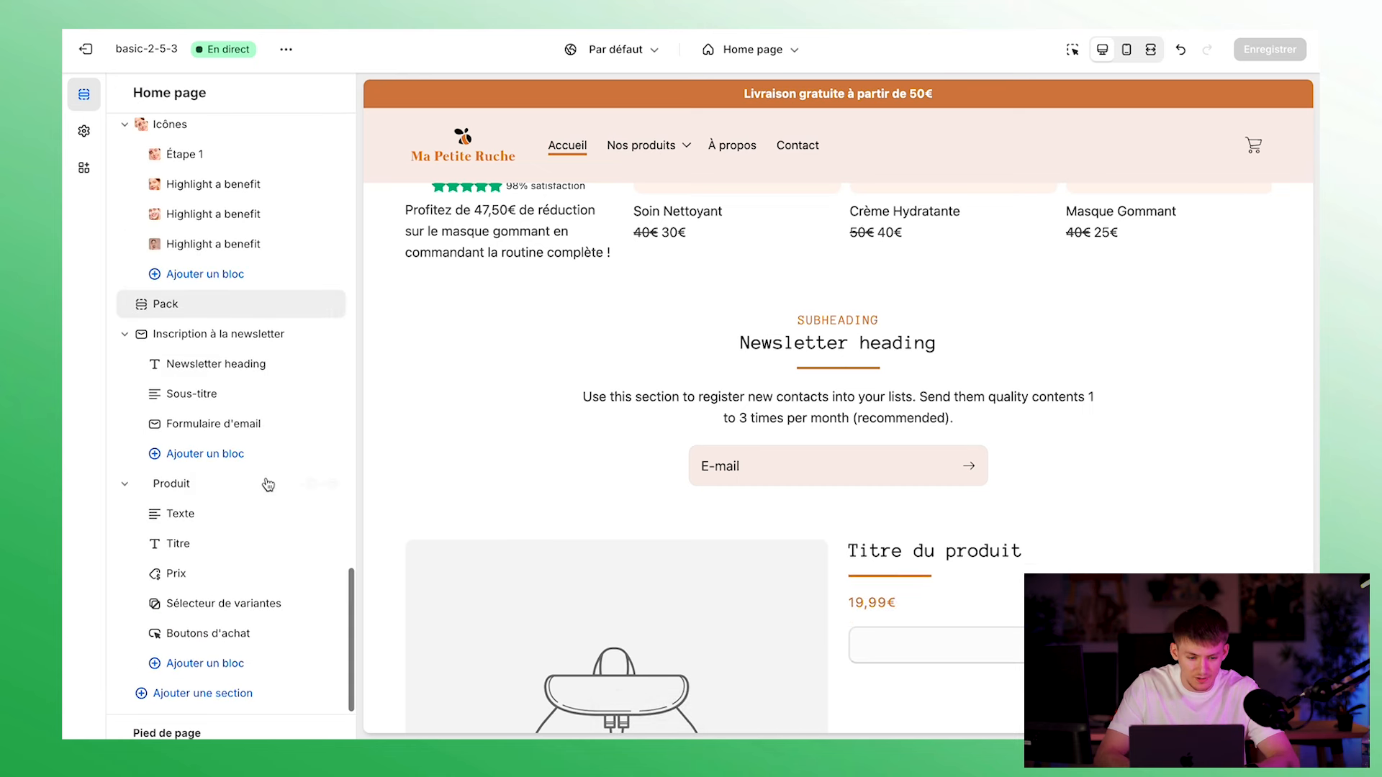
pyautogui.click(310, 485)
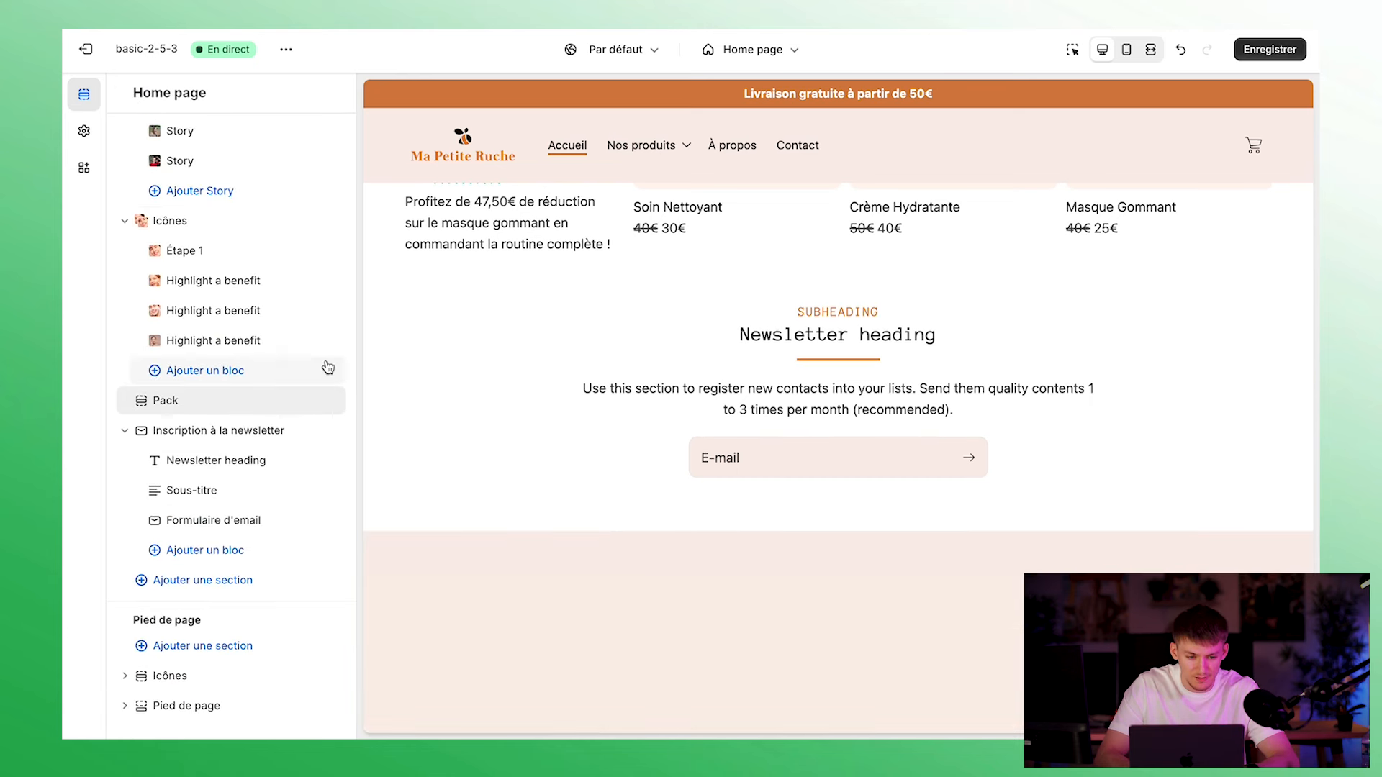